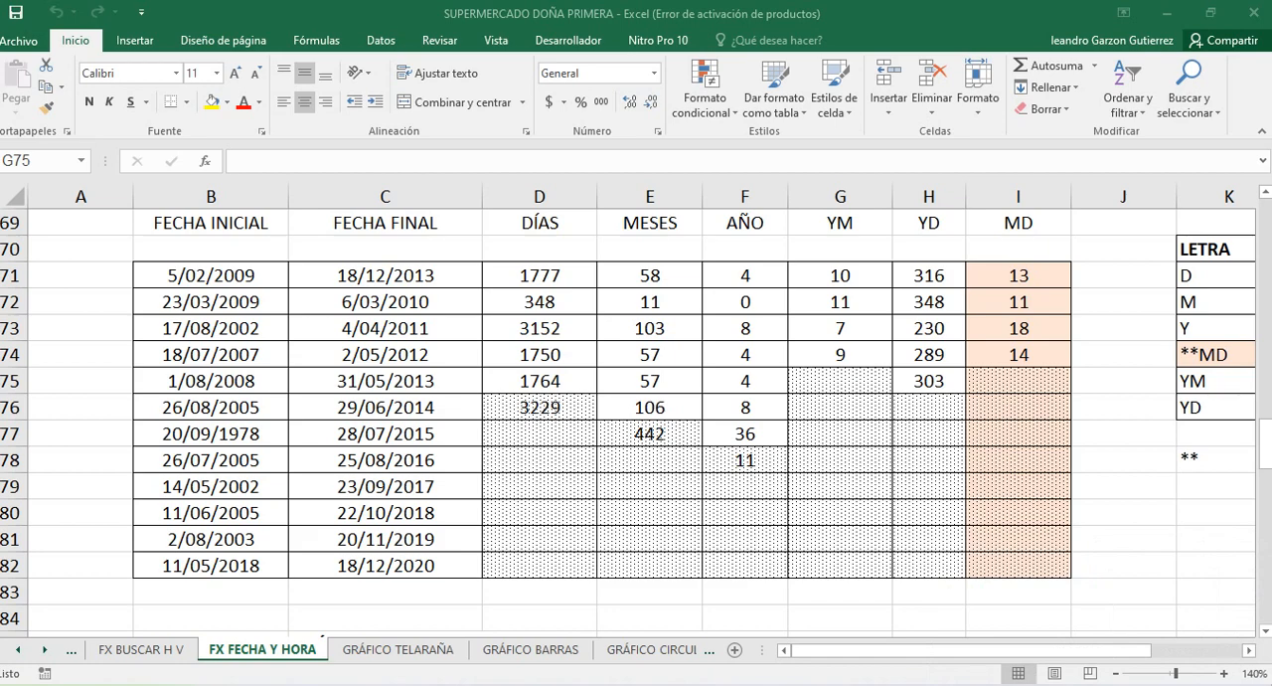
Review the sheet's exercise sections on date formats, elapsed time, subtracting and adding months, and extracting date parts
click(821, 383)
double_click(821, 383)
scroll(821, 383, up, 6)
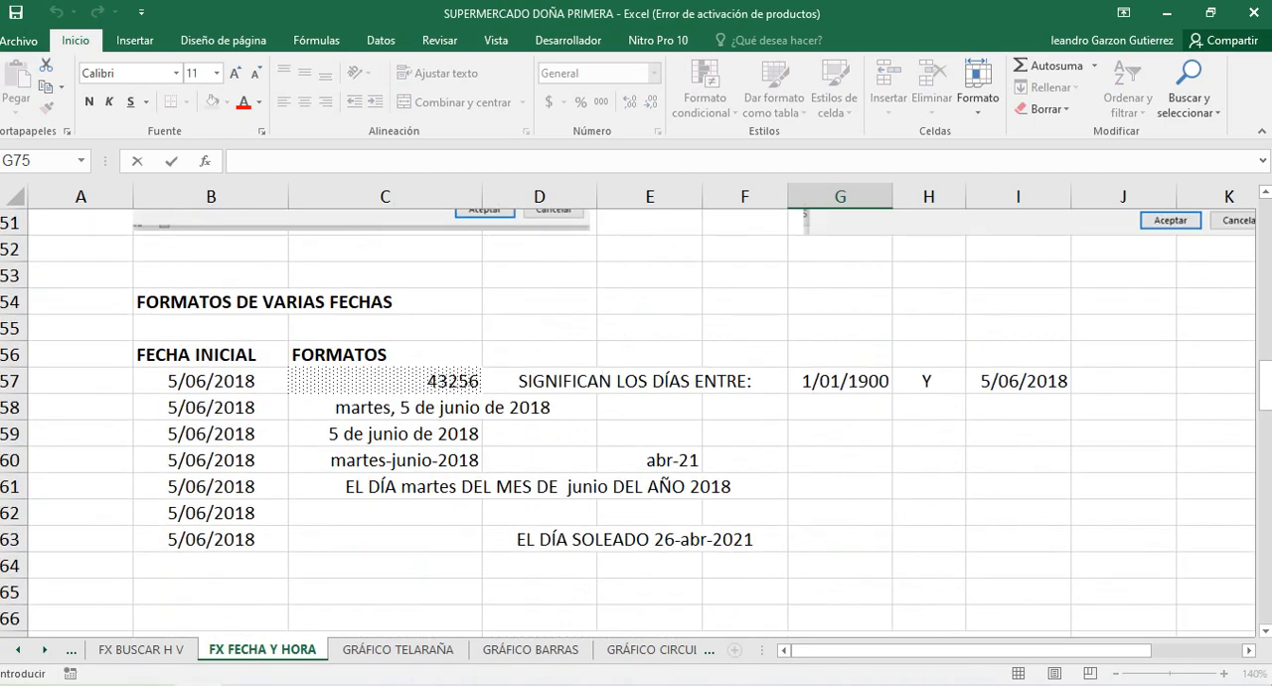
scroll(636, 417, down, 7)
scroll(636, 417, up, 4)
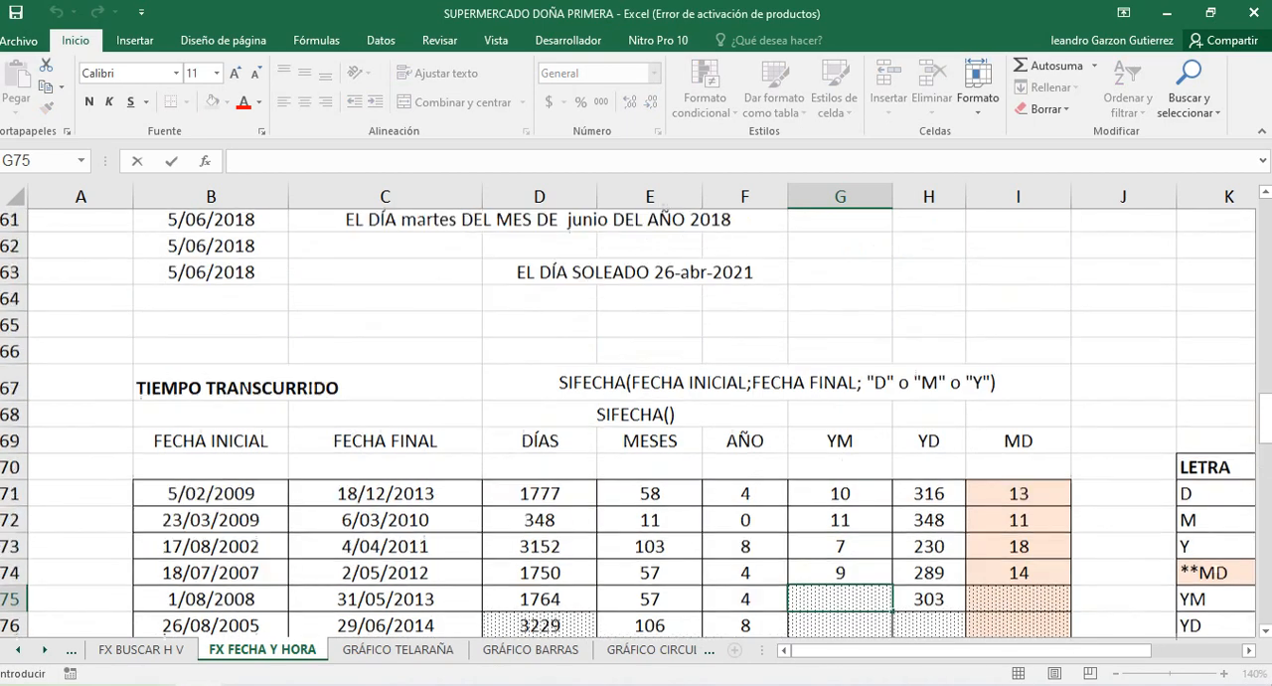
scroll(637, 417, down, 10)
scroll(636, 418, up, 3)
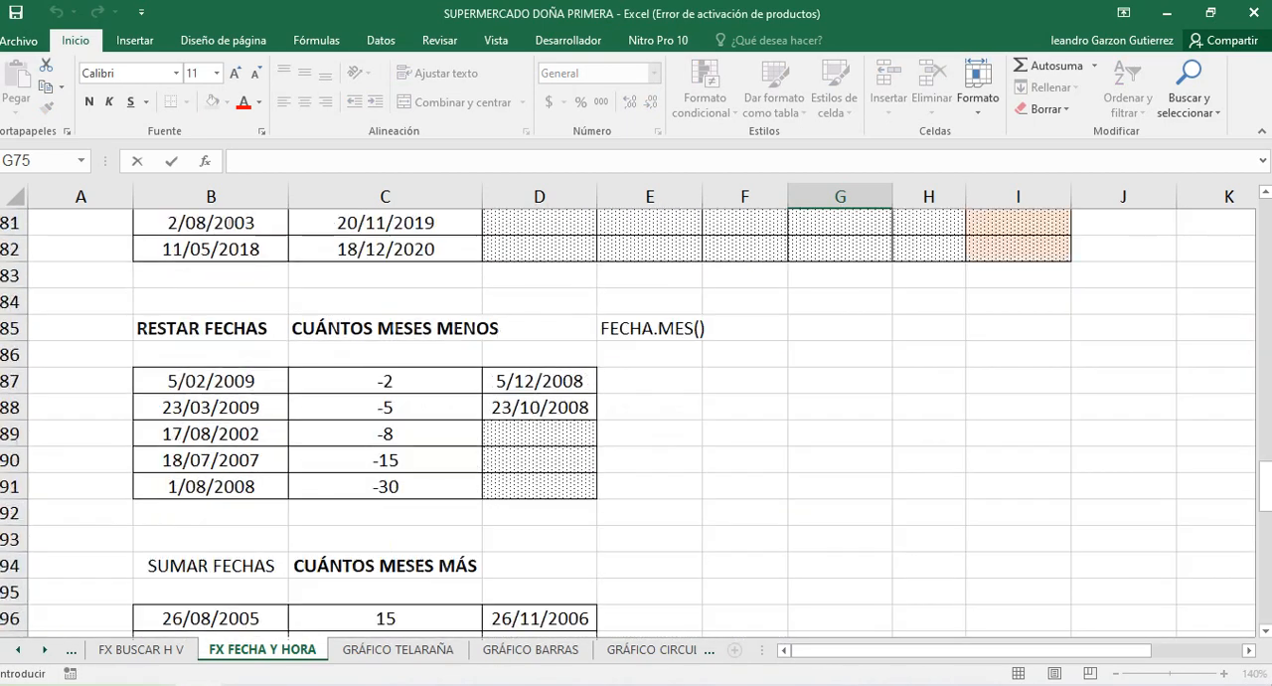
click(401, 487)
scroll(402, 487, down, 4)
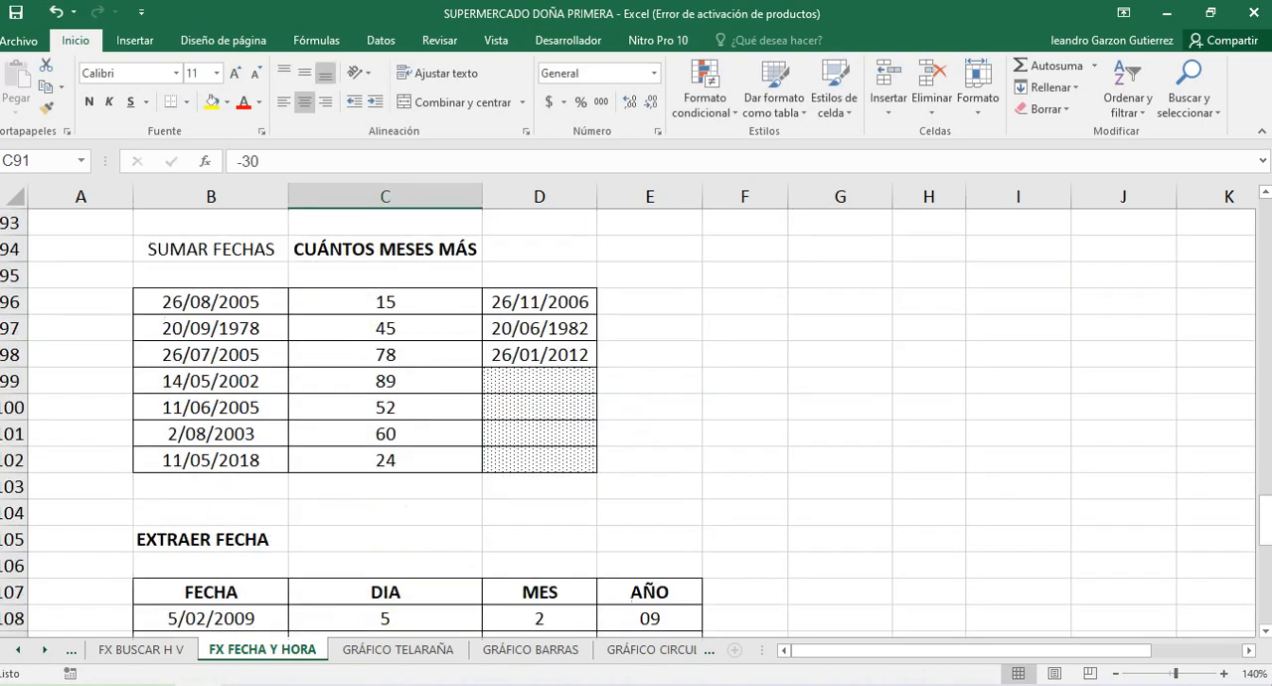
scroll(636, 418, down, 3)
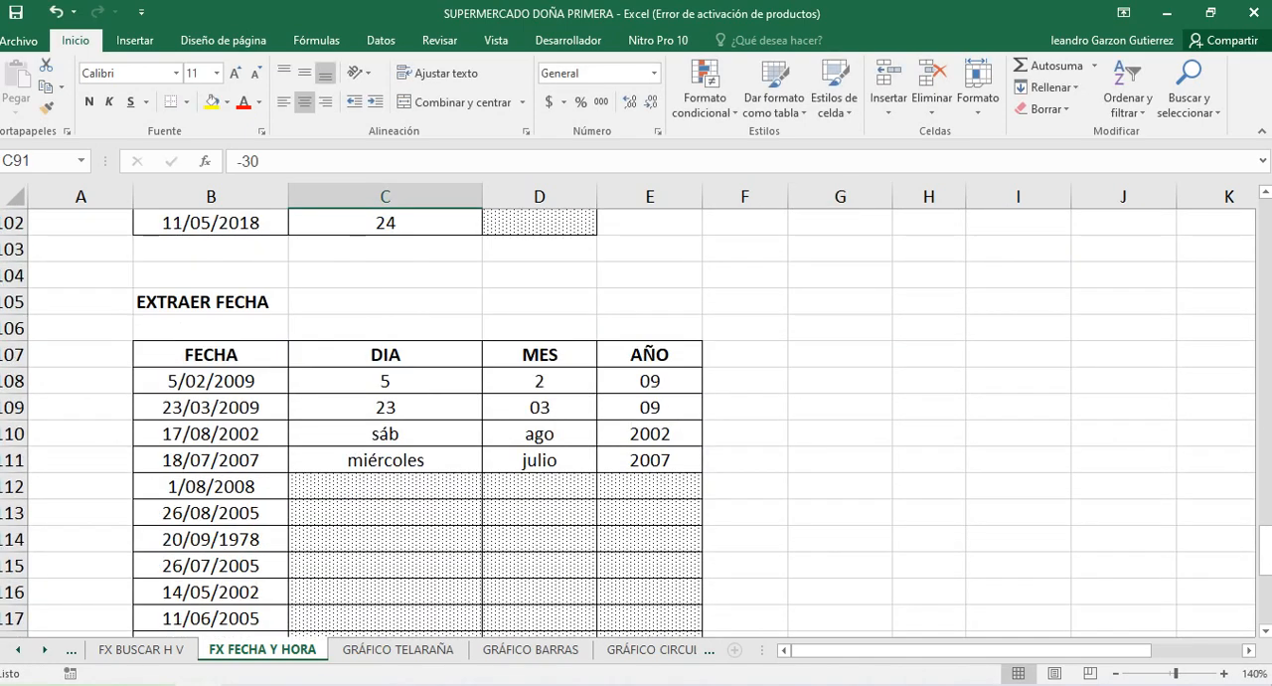
scroll(636, 418, down, 2)
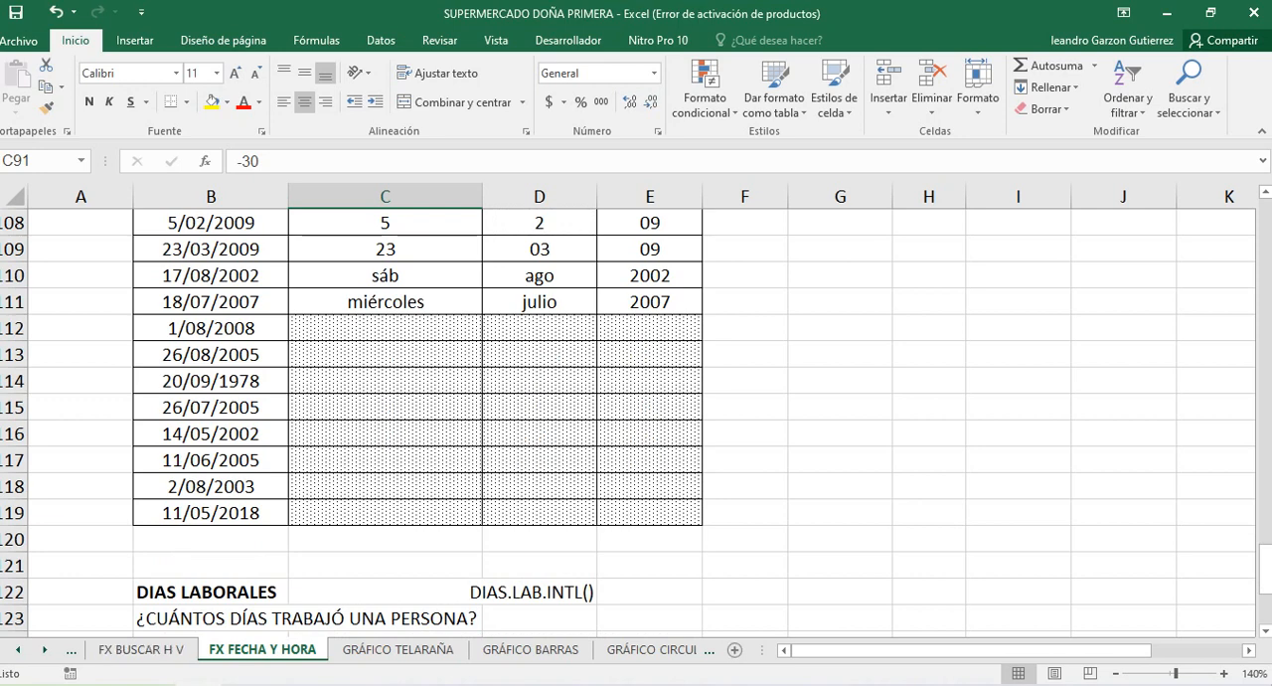
scroll(636, 417, up, 2)
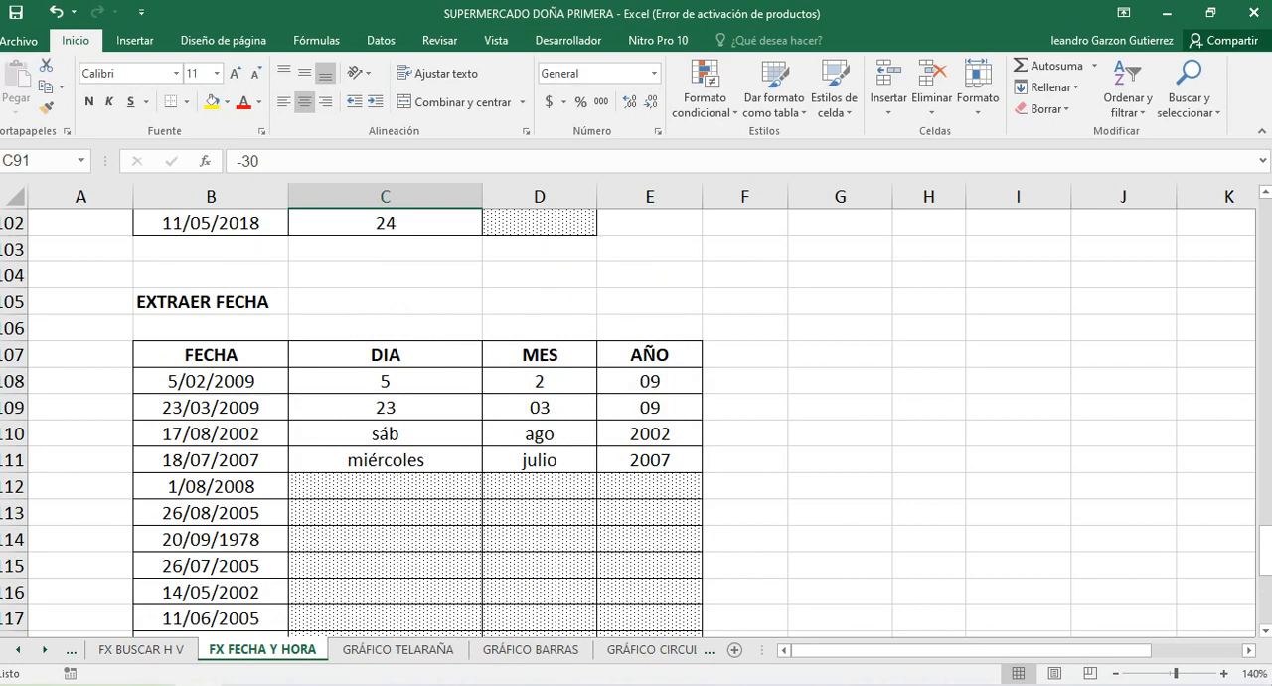
Go back from the EXTRAER FECHA section to the day, month and year code table at the beginning of the sheet
drag(540, 487, 539, 593)
click(428, 540)
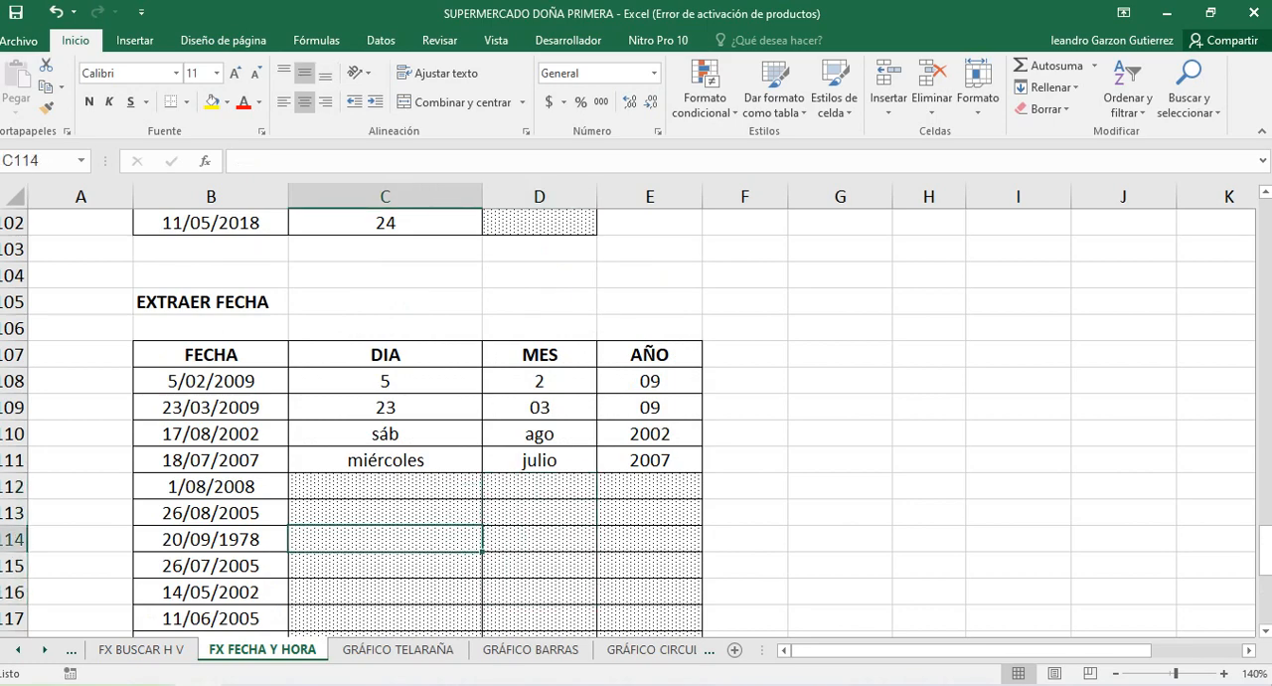
scroll(636, 417, up, 2)
scroll(636, 418, up, 3)
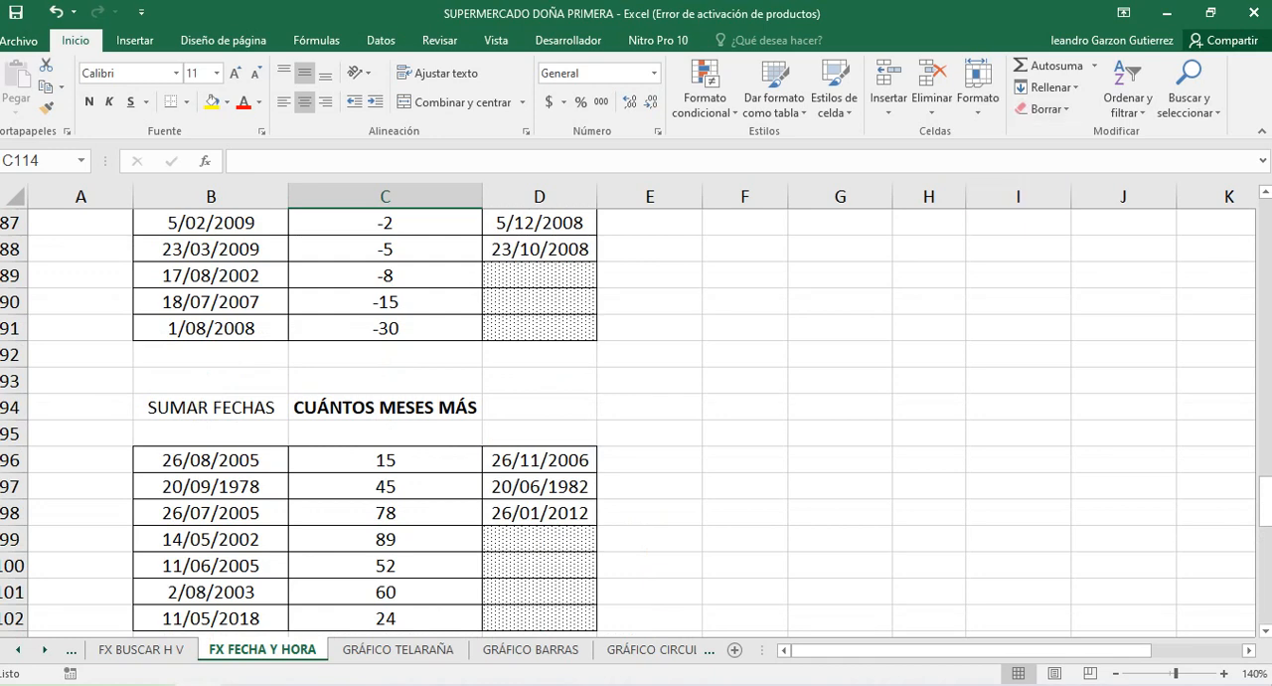
click(107, 685)
scroll(636, 418, up, 10)
scroll(637, 417, up, 12)
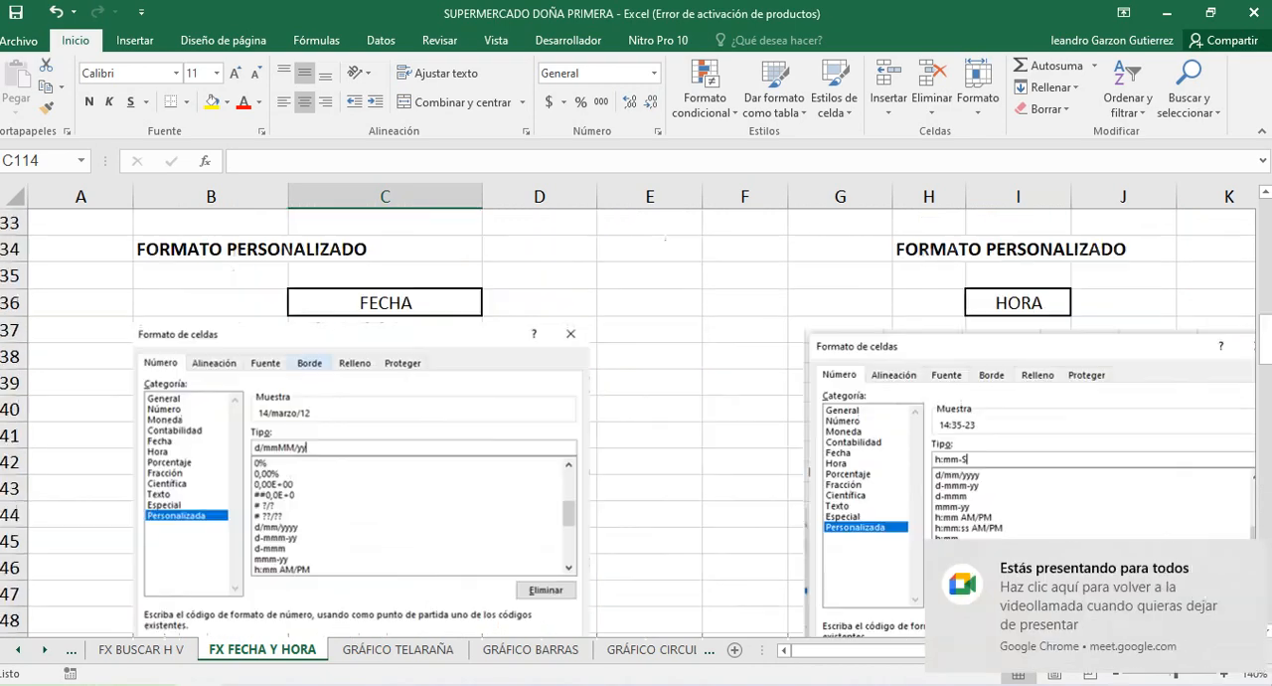
scroll(637, 417, up, 7)
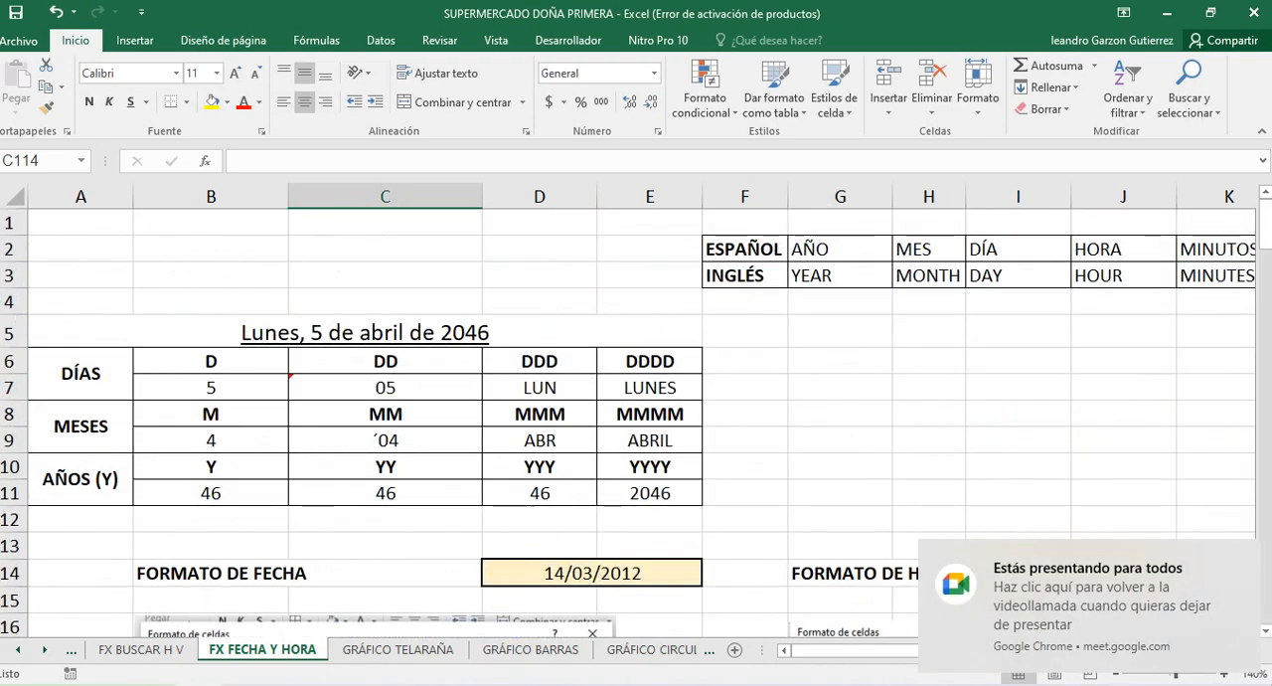
Examine the Spanish-English table of date and time units, checking the year and month terms
click(211, 387)
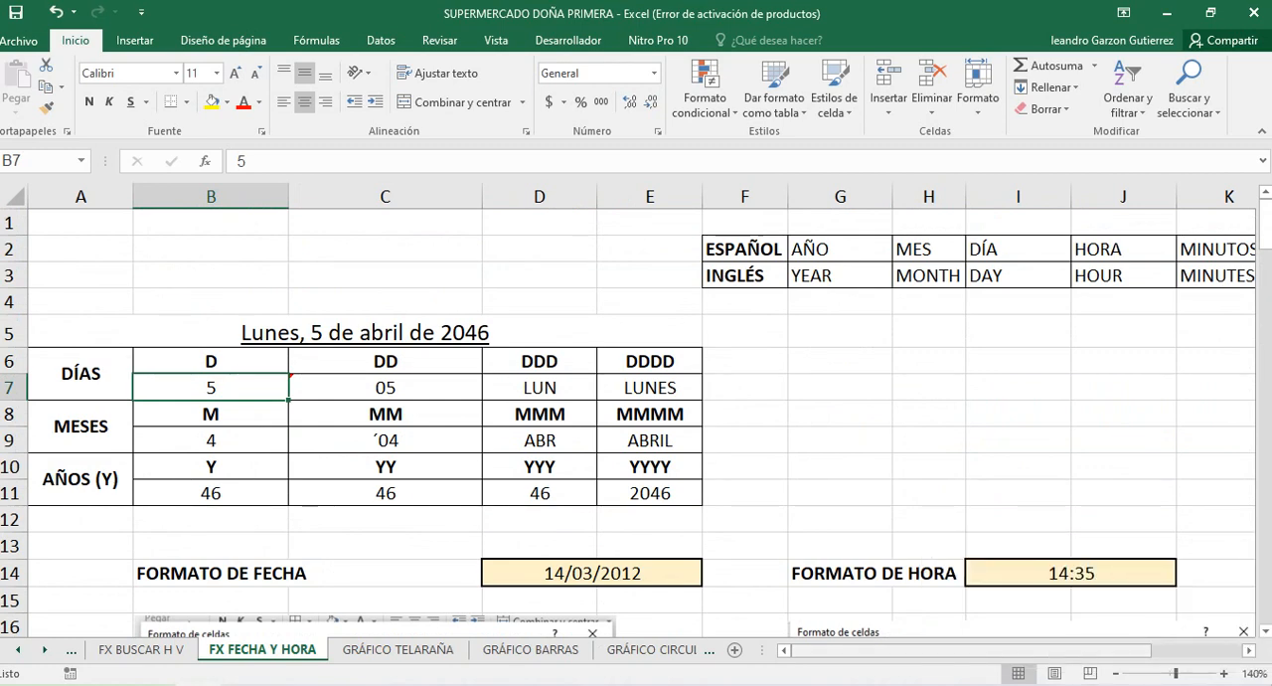
drag(934, 650, 974, 651)
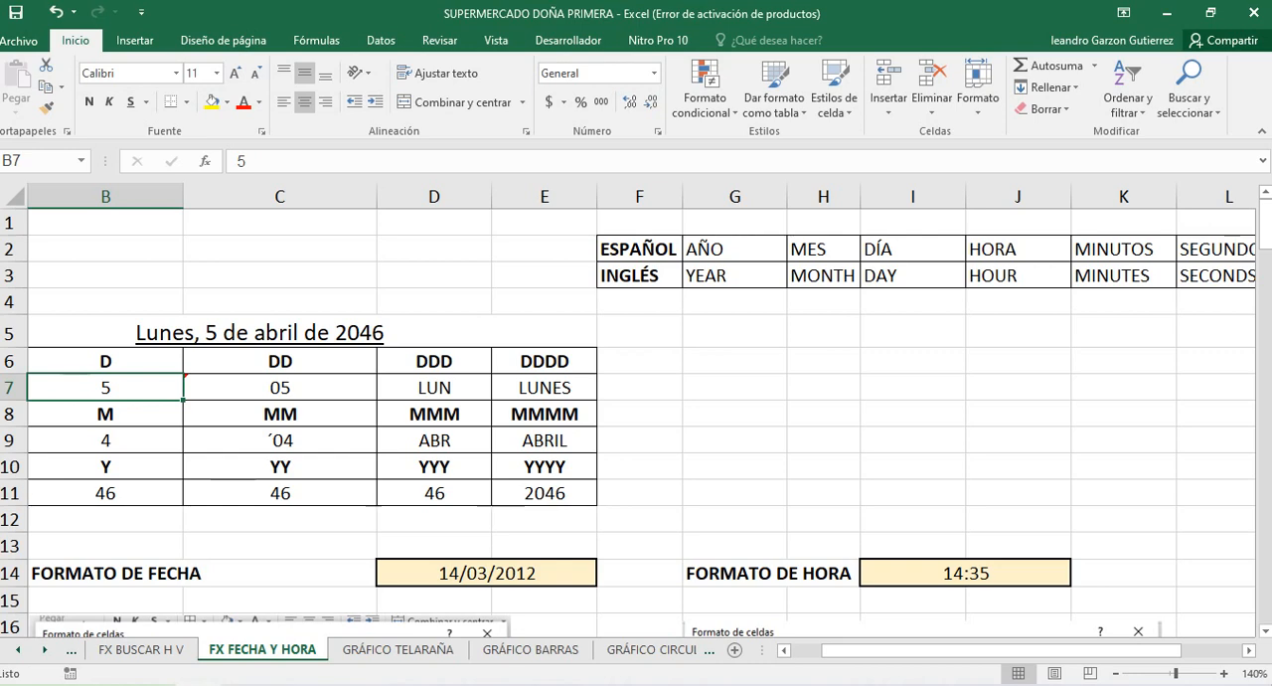
click(735, 277)
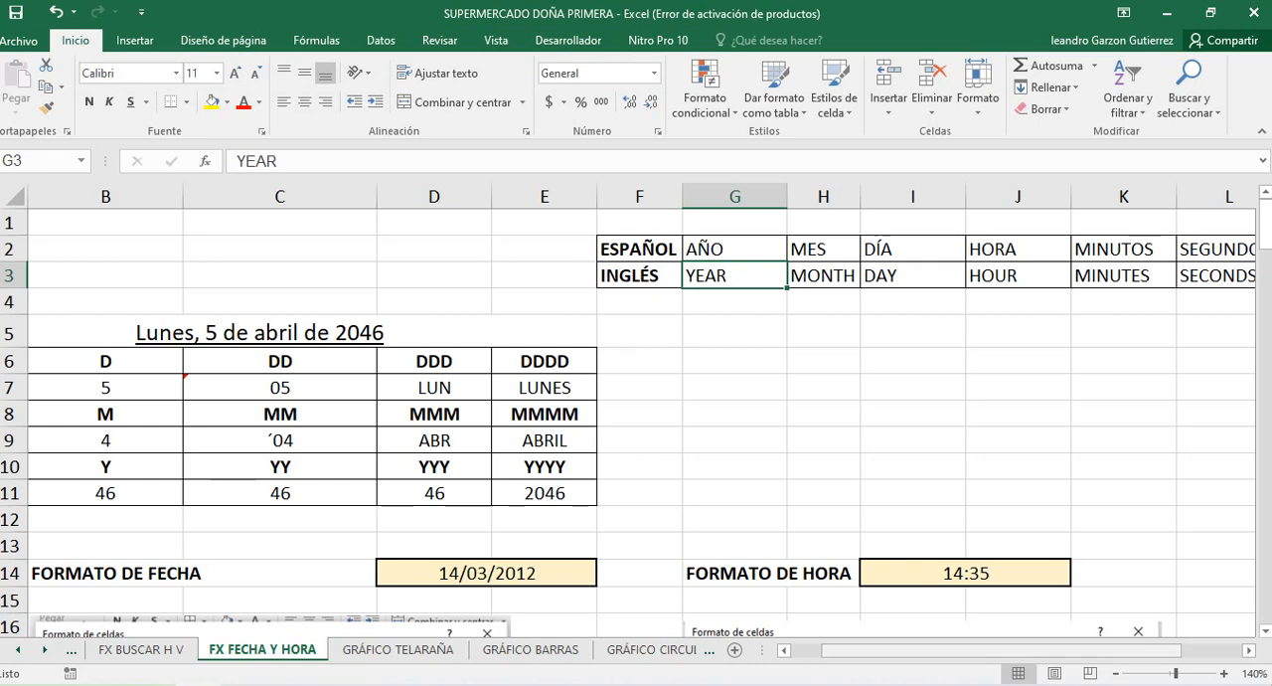
scroll(636, 417, right, 2)
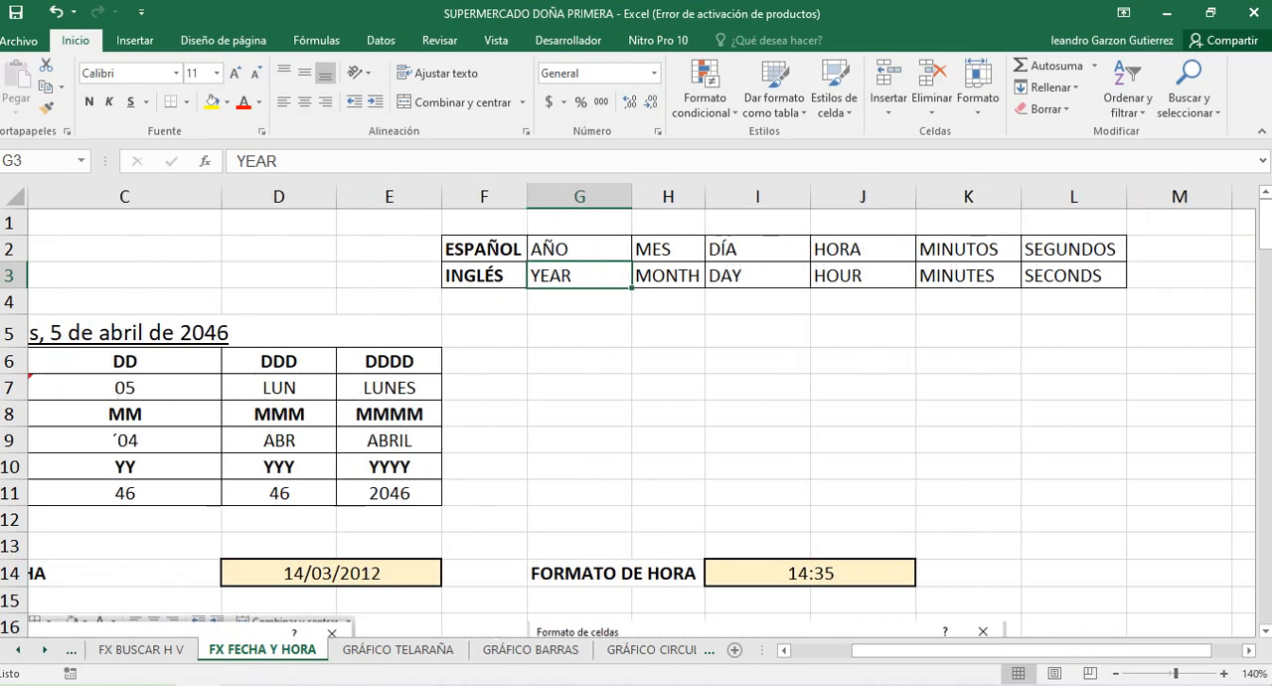
click(668, 249)
click(668, 277)
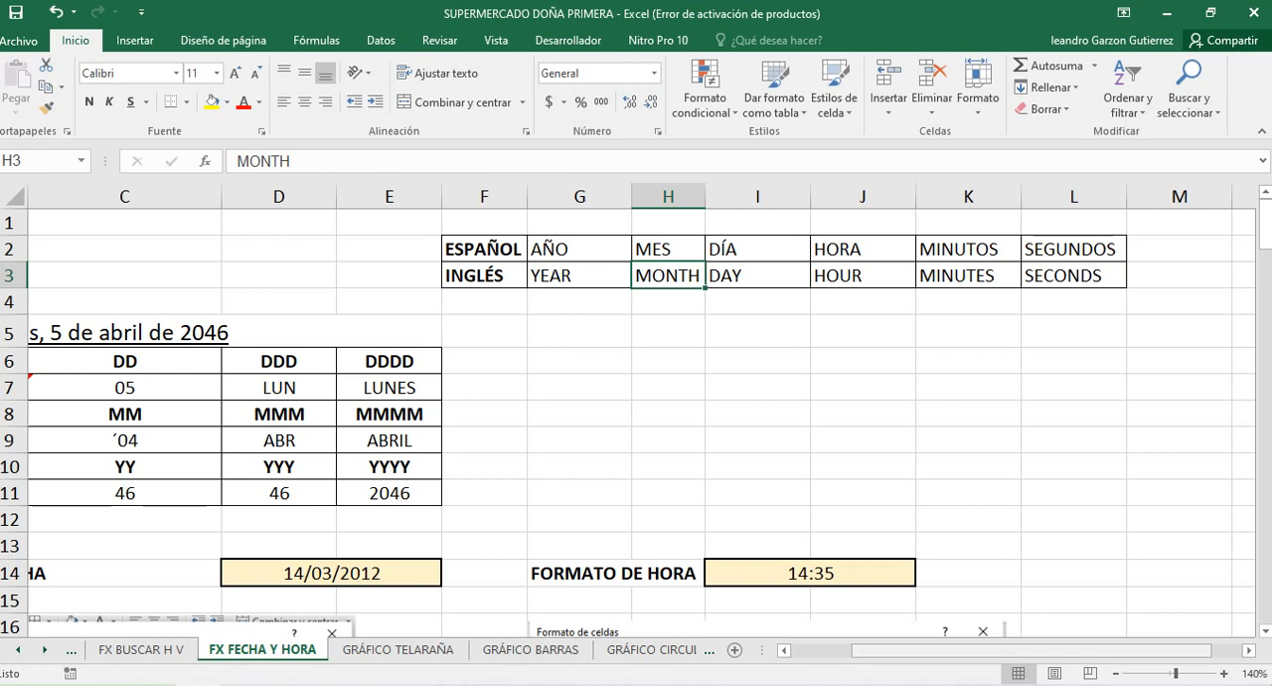
scroll(637, 397, left, 2)
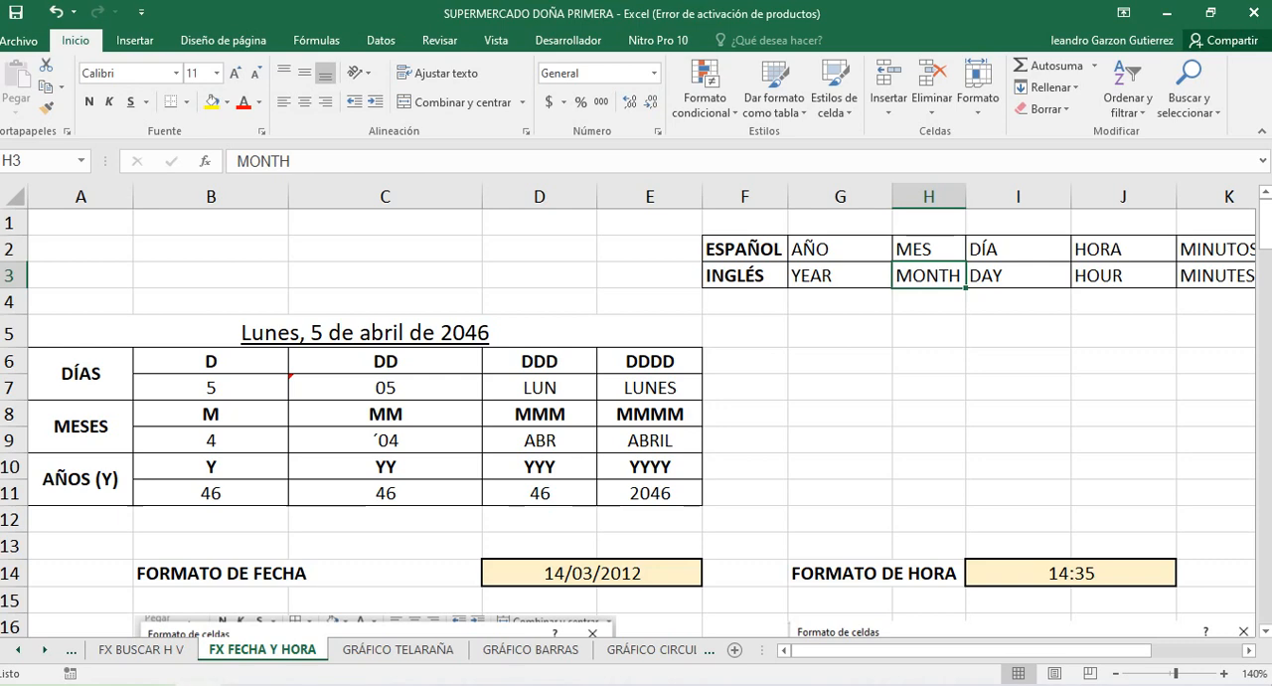
Examine the example results for the repeated D, M and Y format codes in the days, months and years table
click(211, 493)
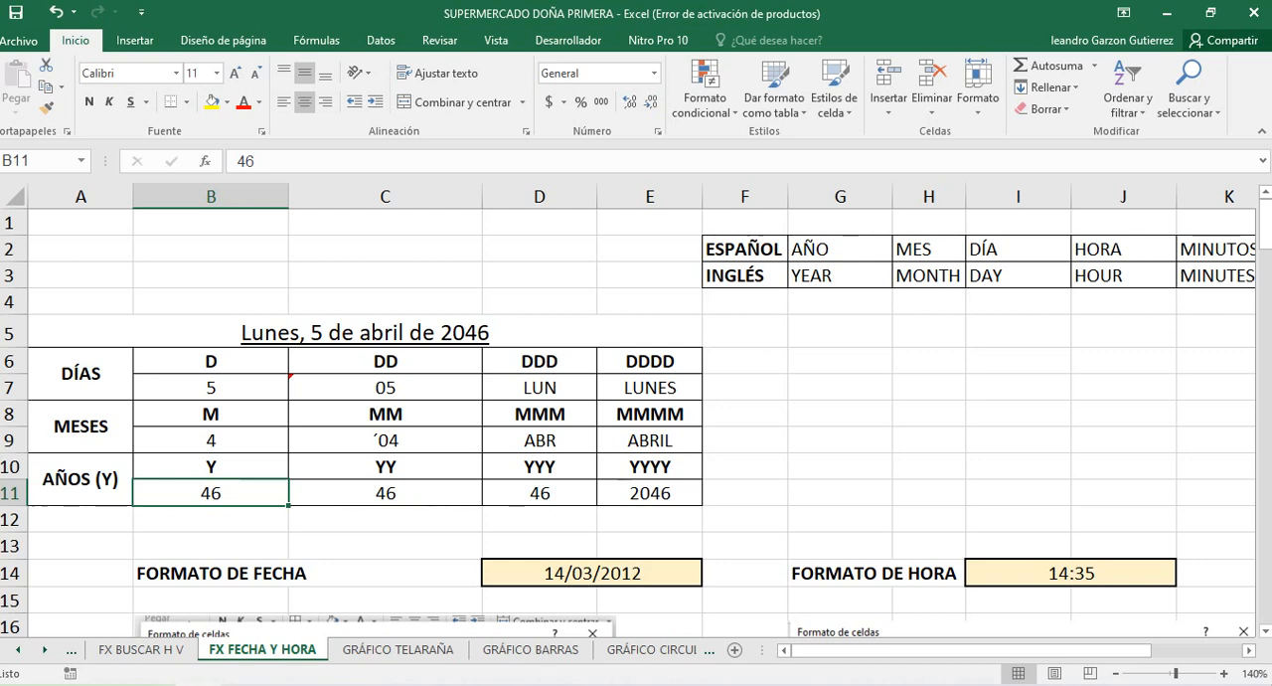
click(385, 493)
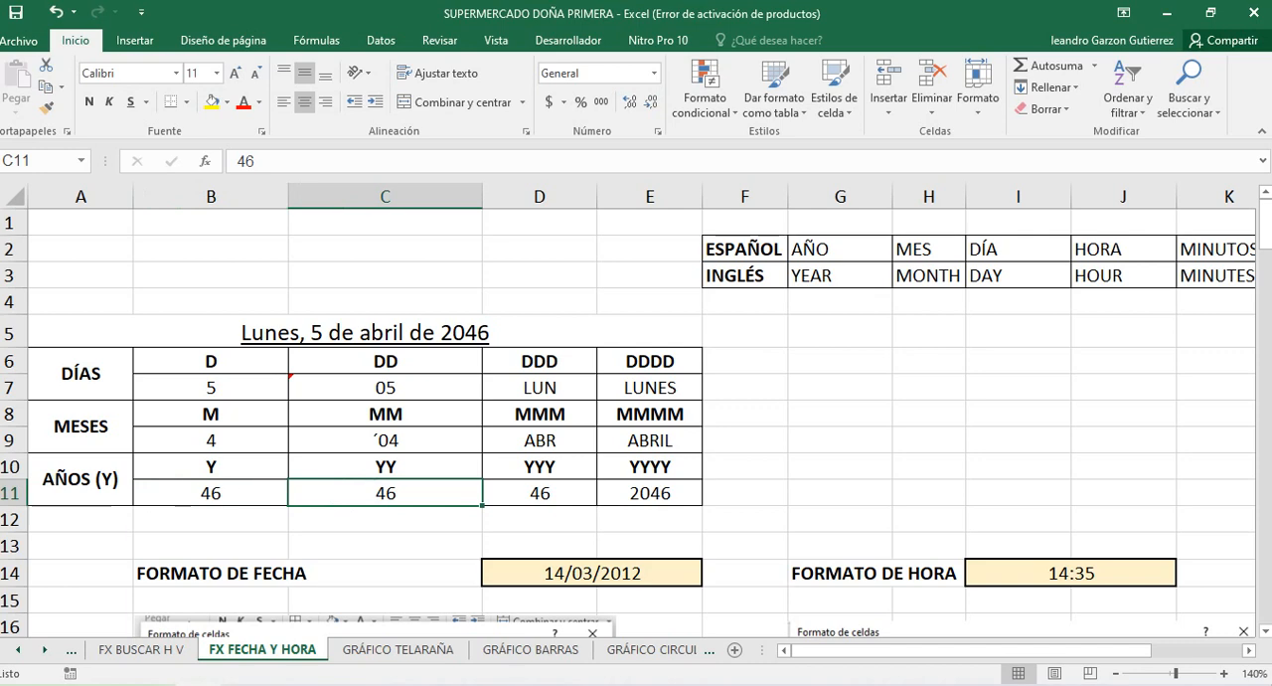
click(386, 362)
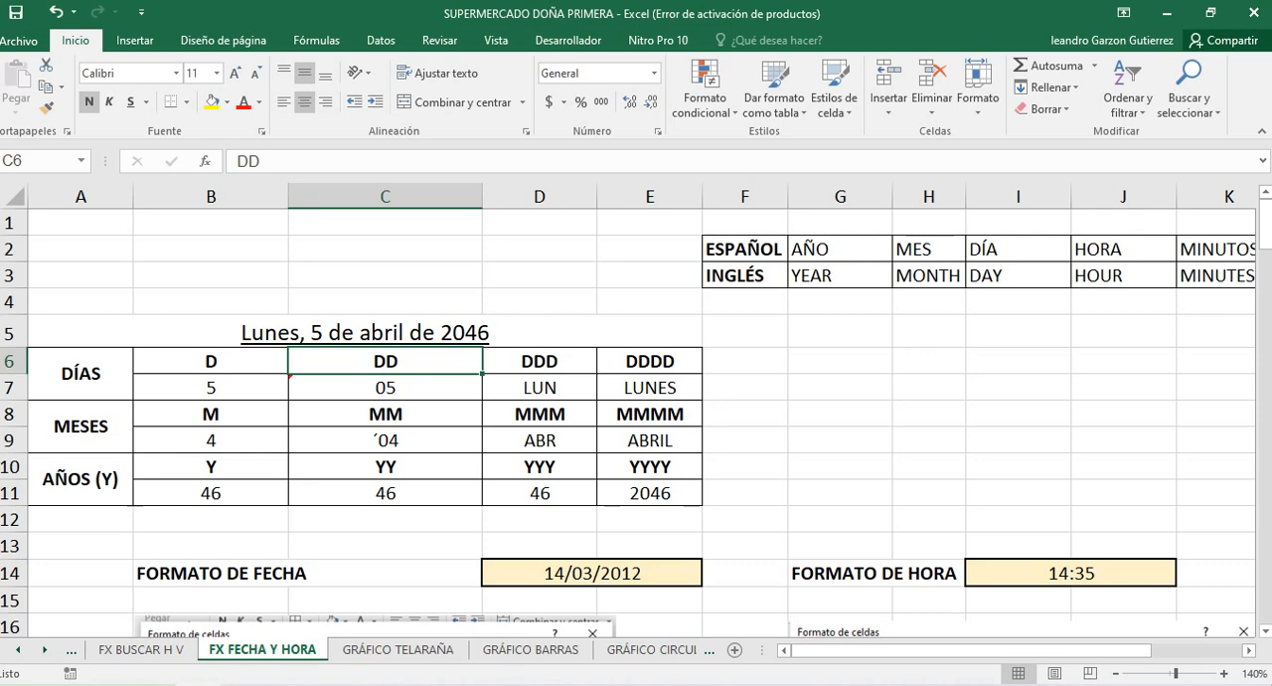
click(539, 362)
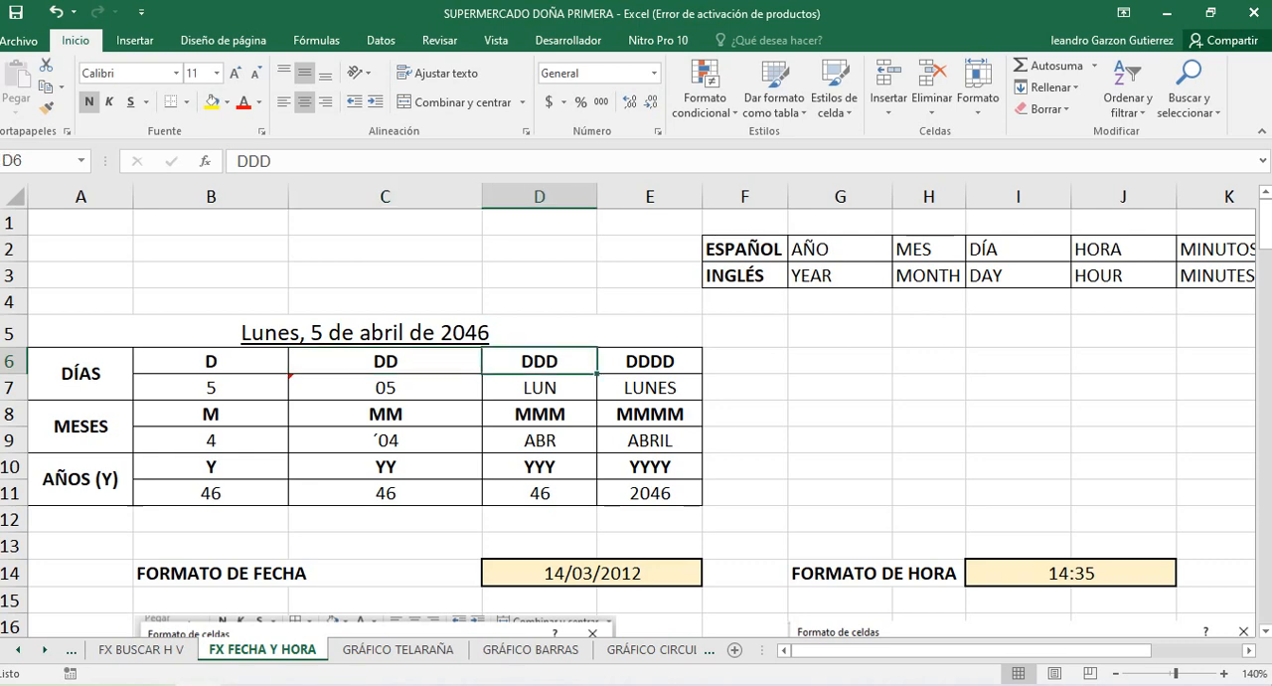
click(539, 415)
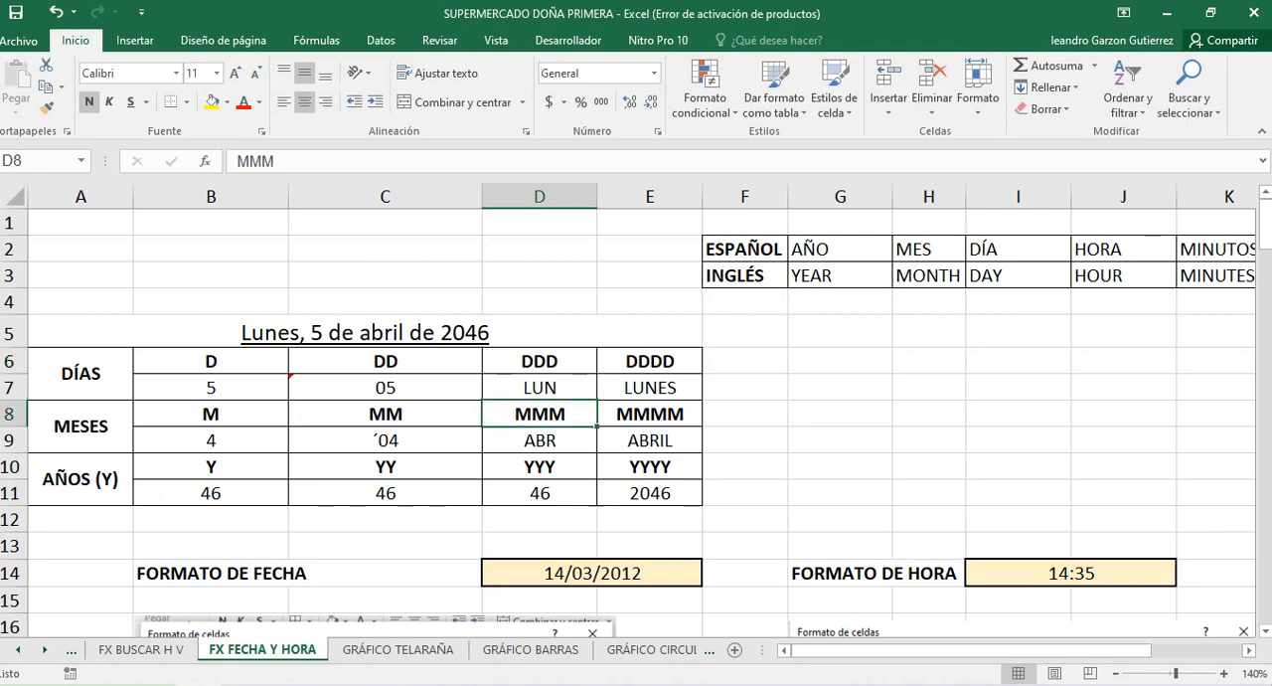
click(540, 441)
click(650, 441)
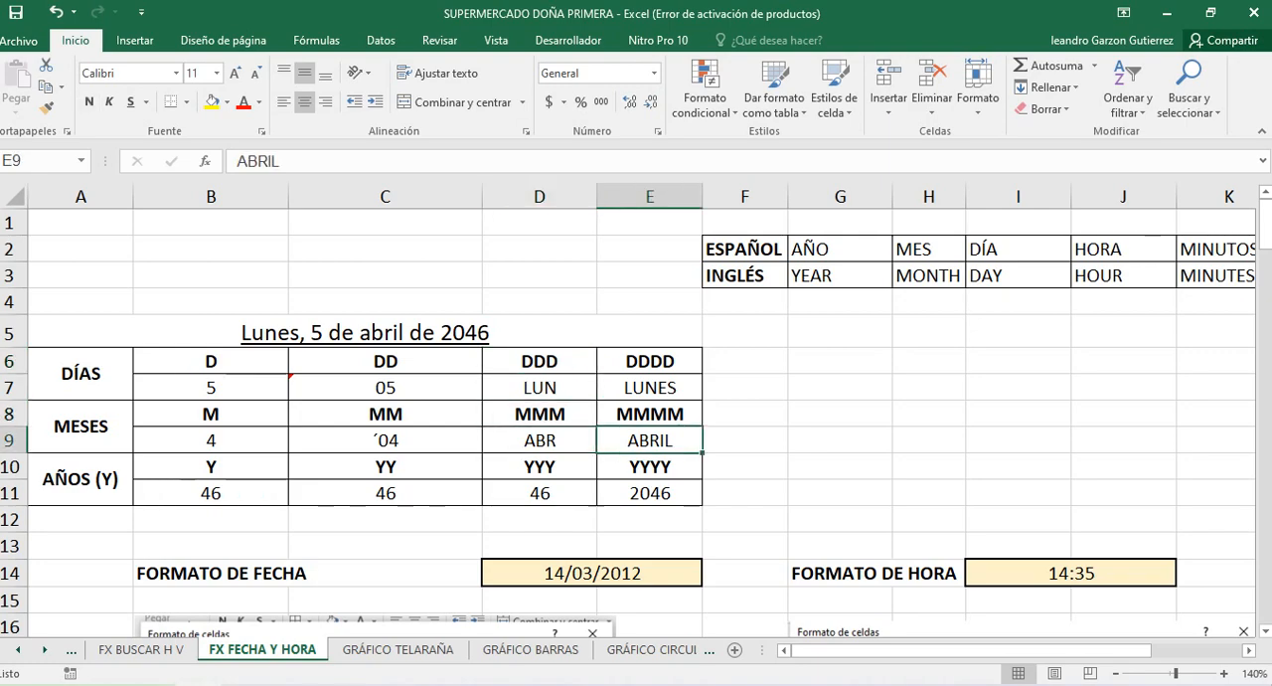
click(540, 493)
click(650, 493)
Compare the start date in B57 with the formula result in C57 and the 1/01/1900 reference date in G57
scroll(636, 423, down, 3)
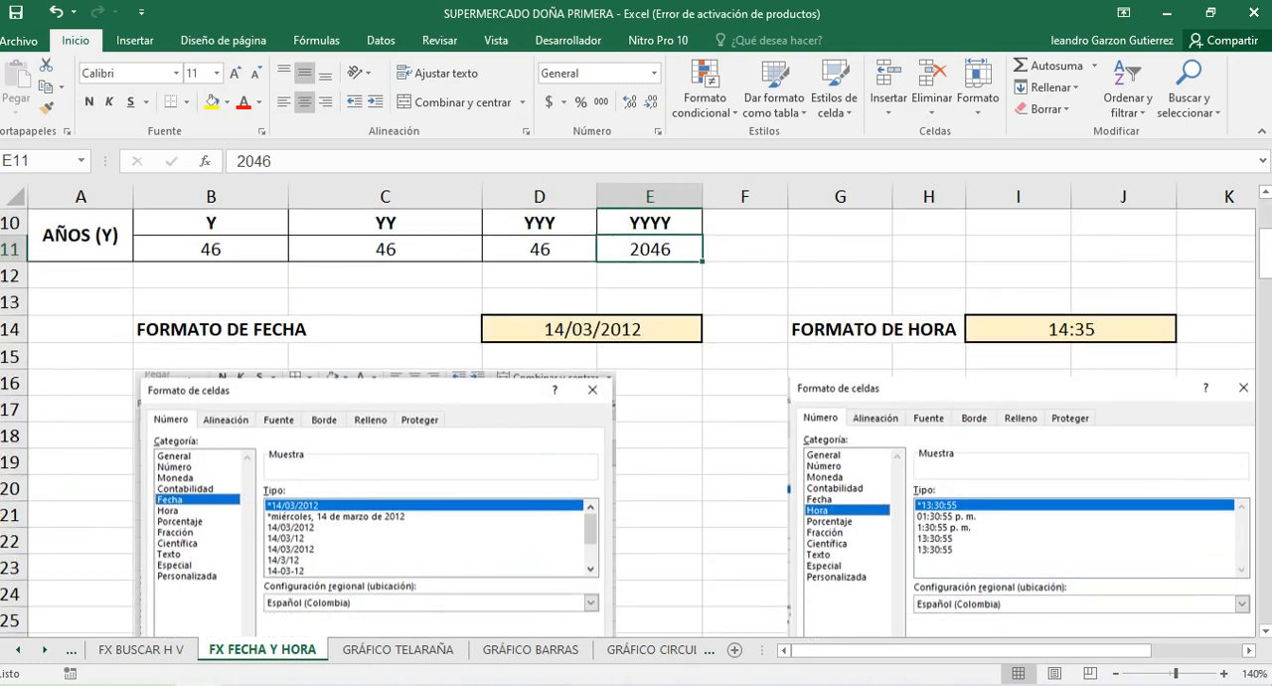
scroll(636, 422, down, 8)
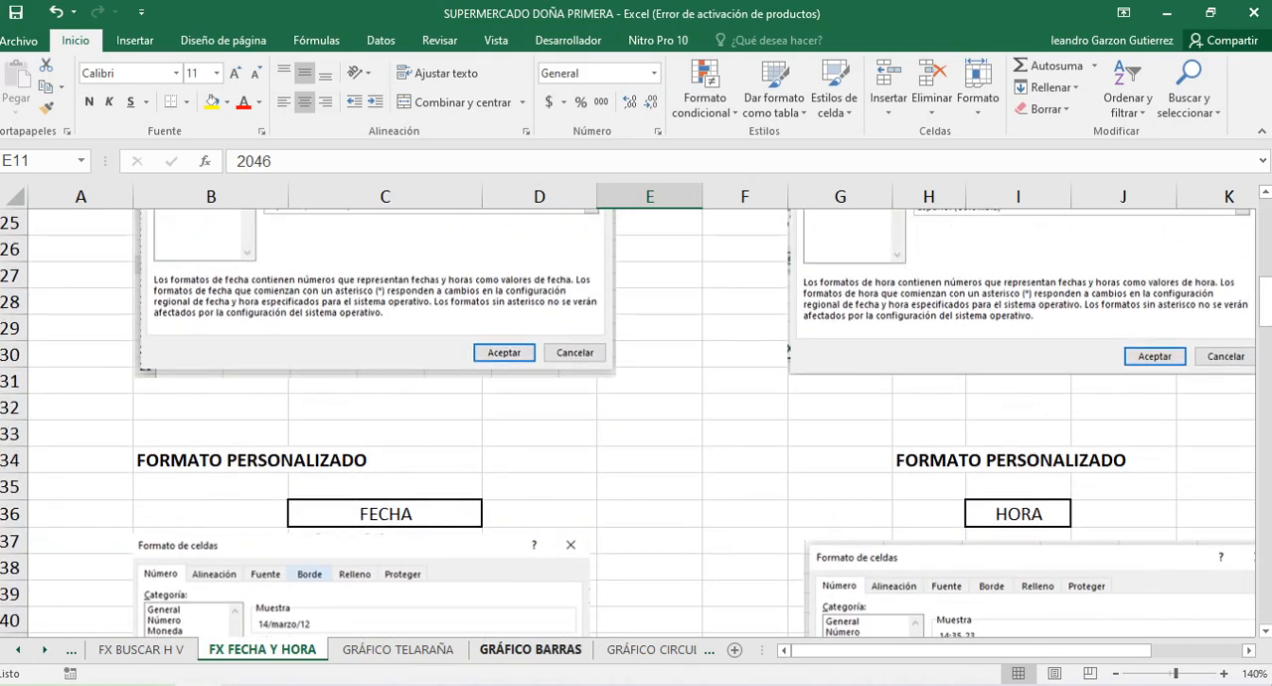
scroll(637, 423, down, 6)
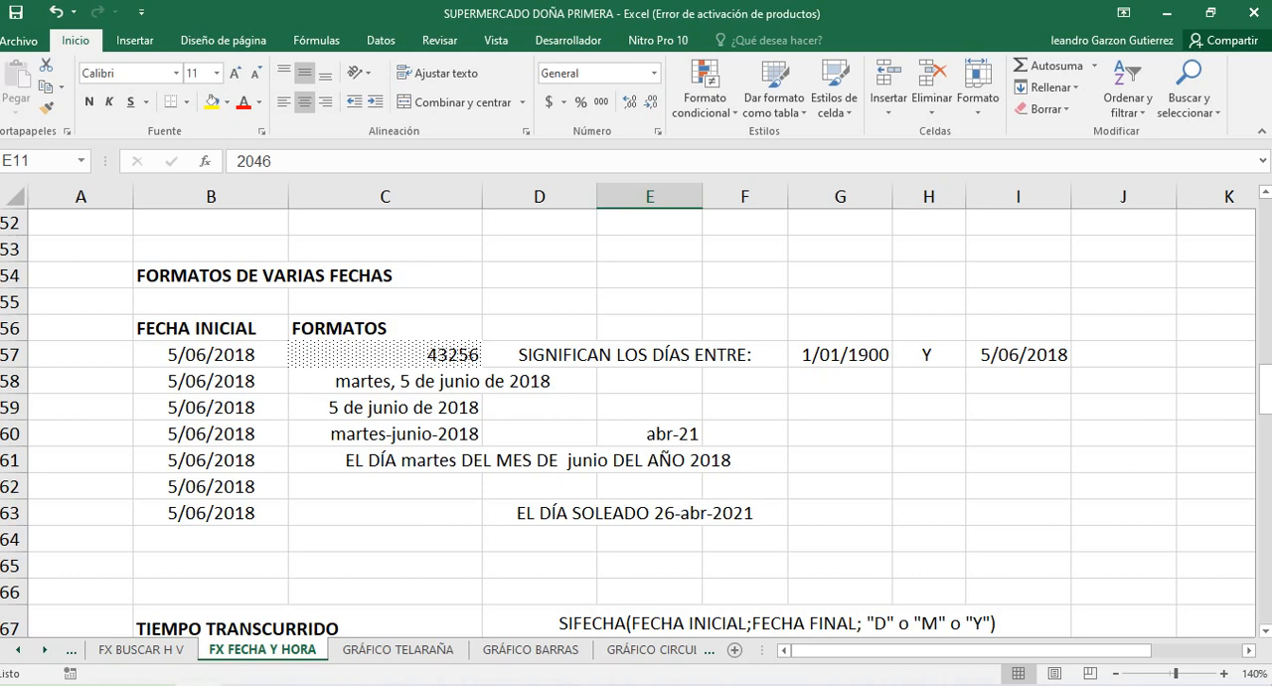
click(385, 355)
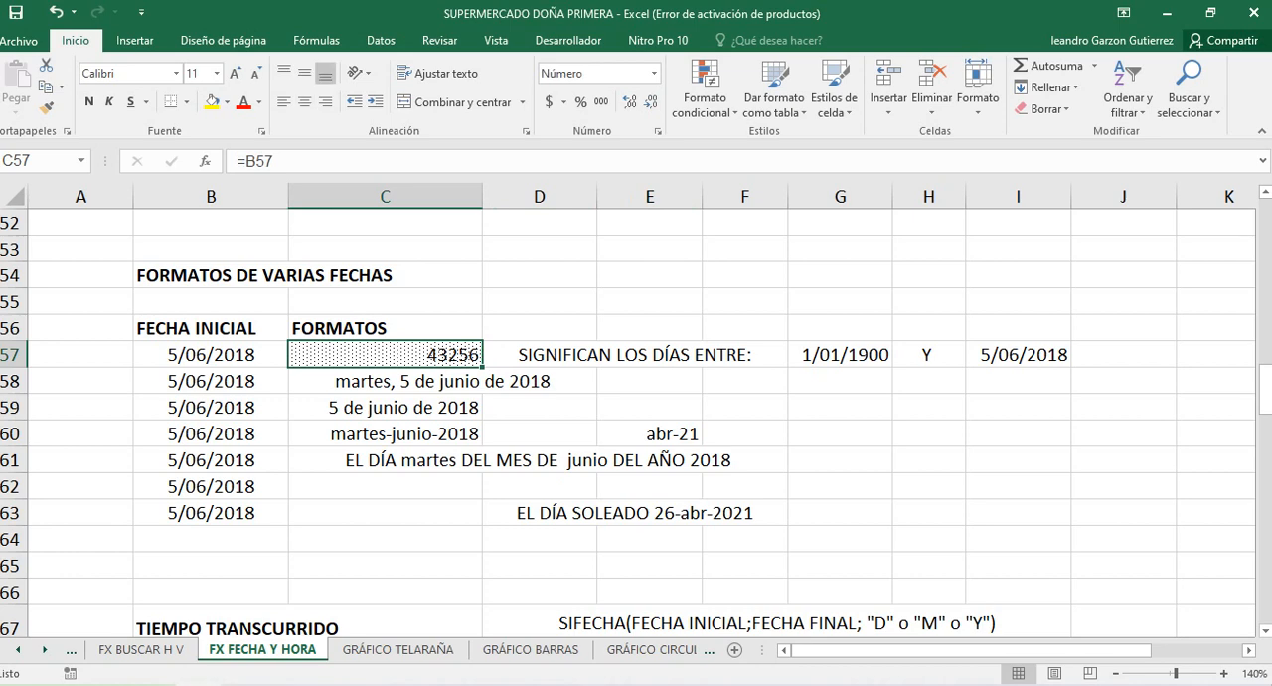
click(211, 355)
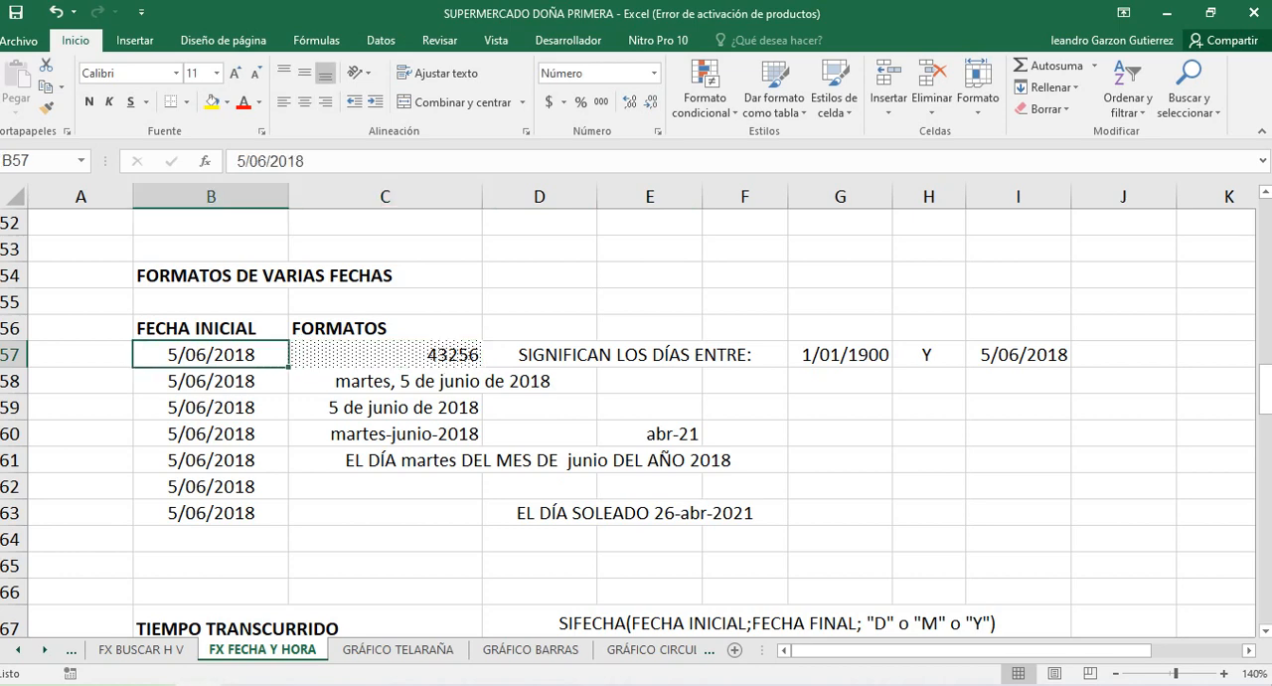
click(385, 355)
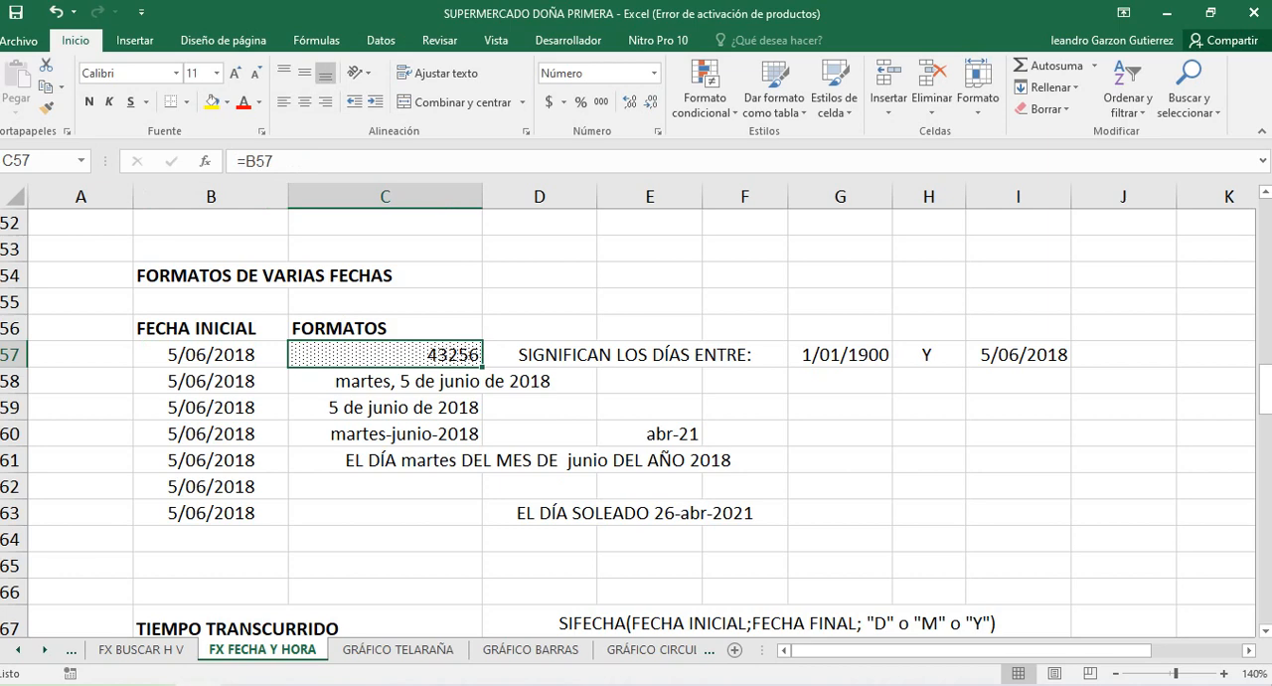
click(211, 355)
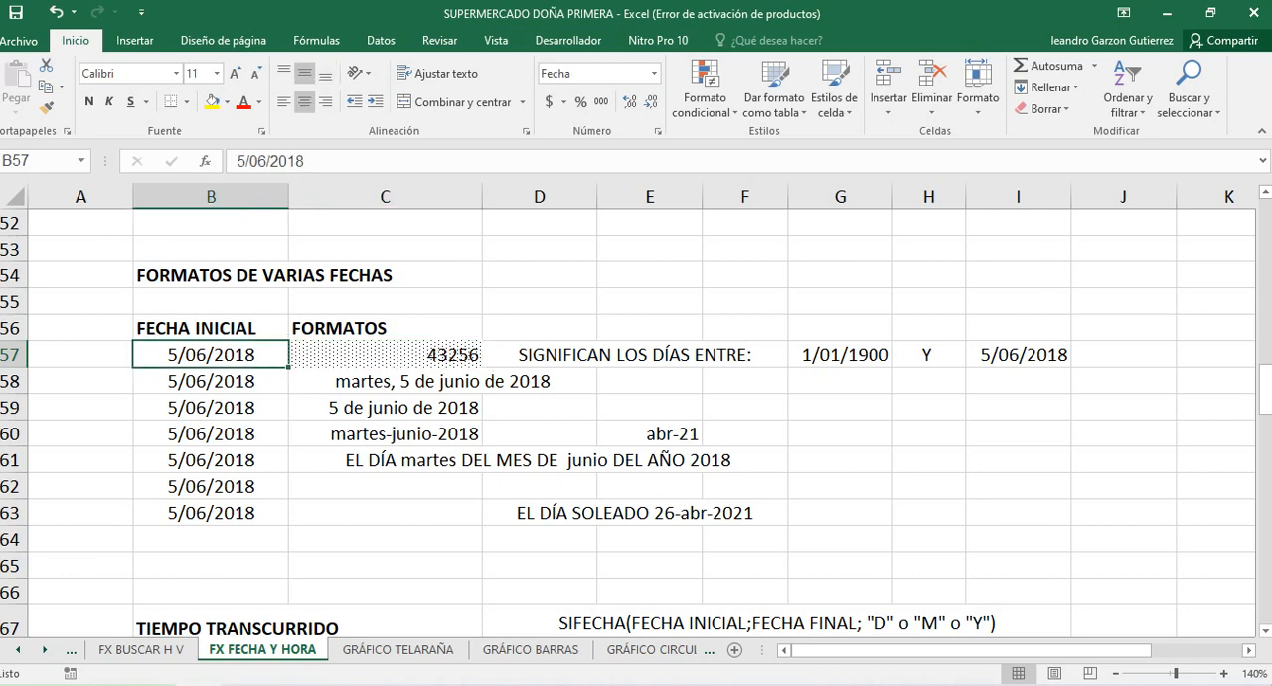
click(840, 355)
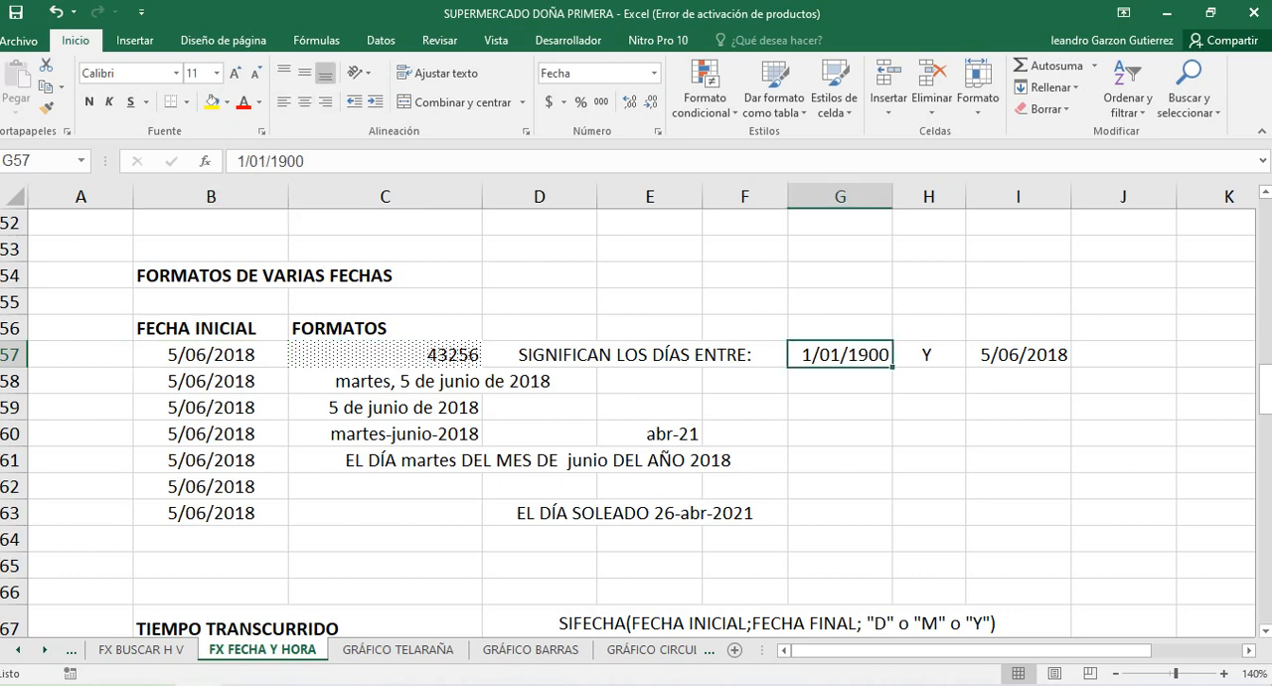
click(384, 355)
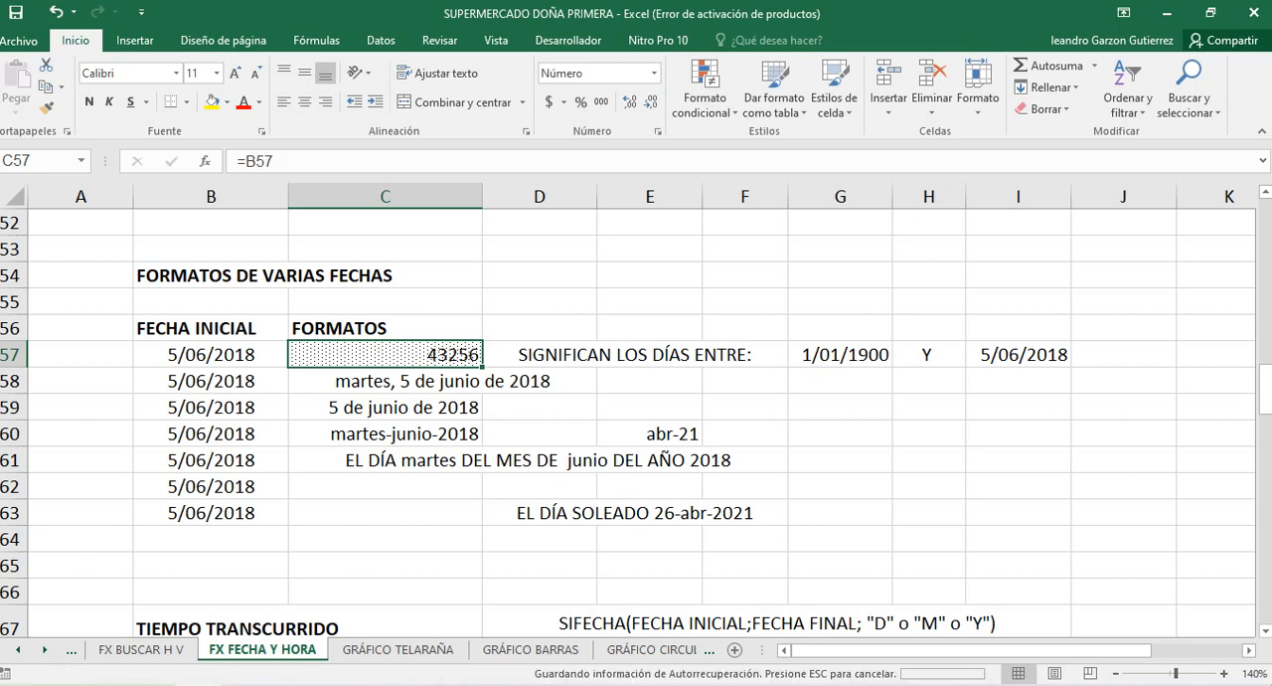
Open the cell format settings for the date in E60 and show the custom number format codes
scroll(636, 417, down, 1)
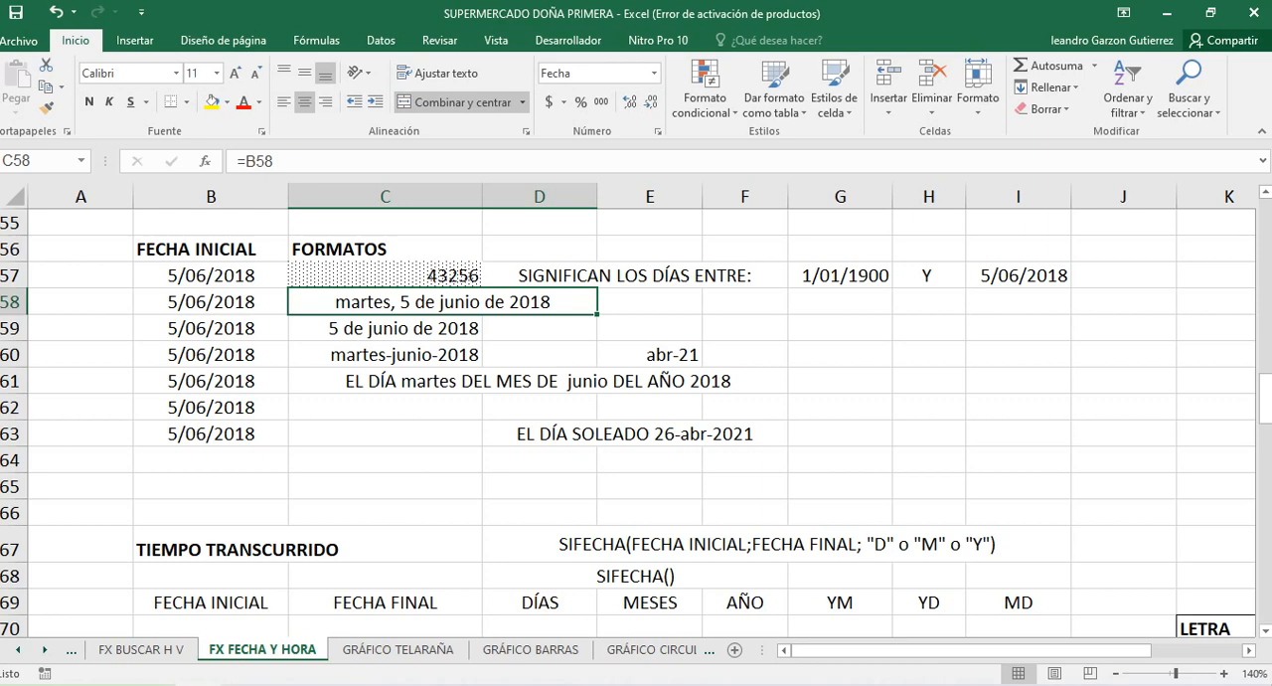
click(650, 354)
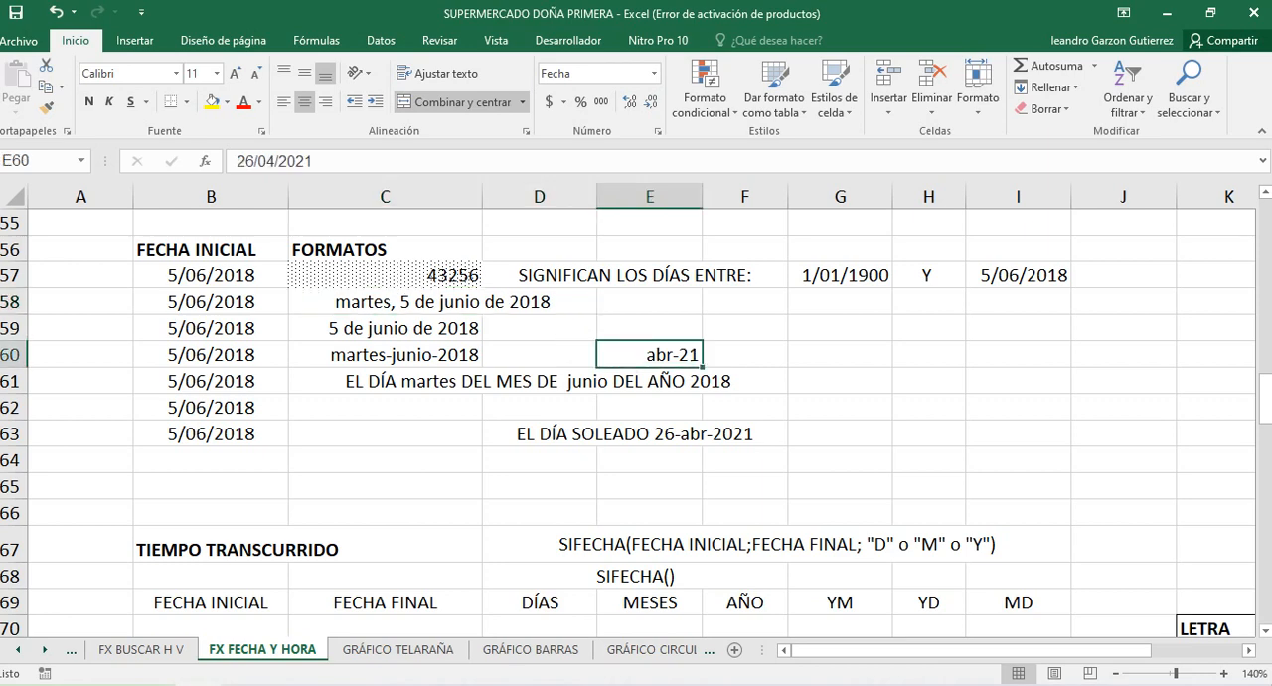
right_click(646, 354)
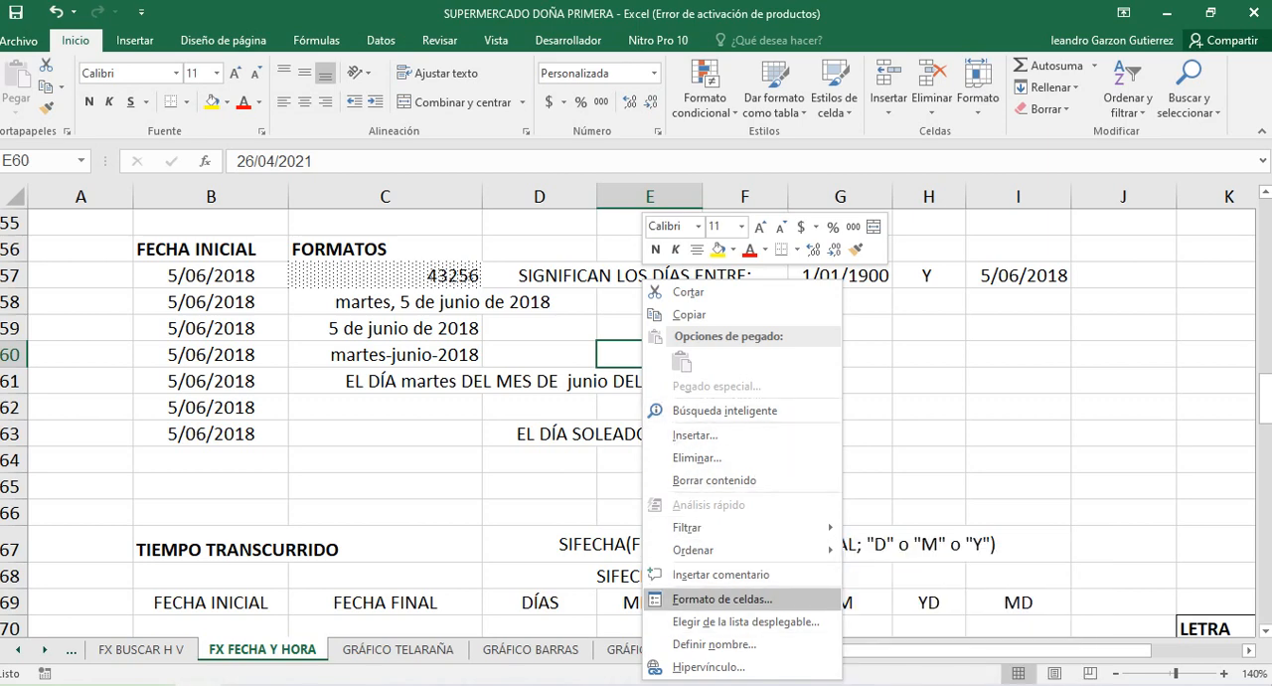
key(Escape)
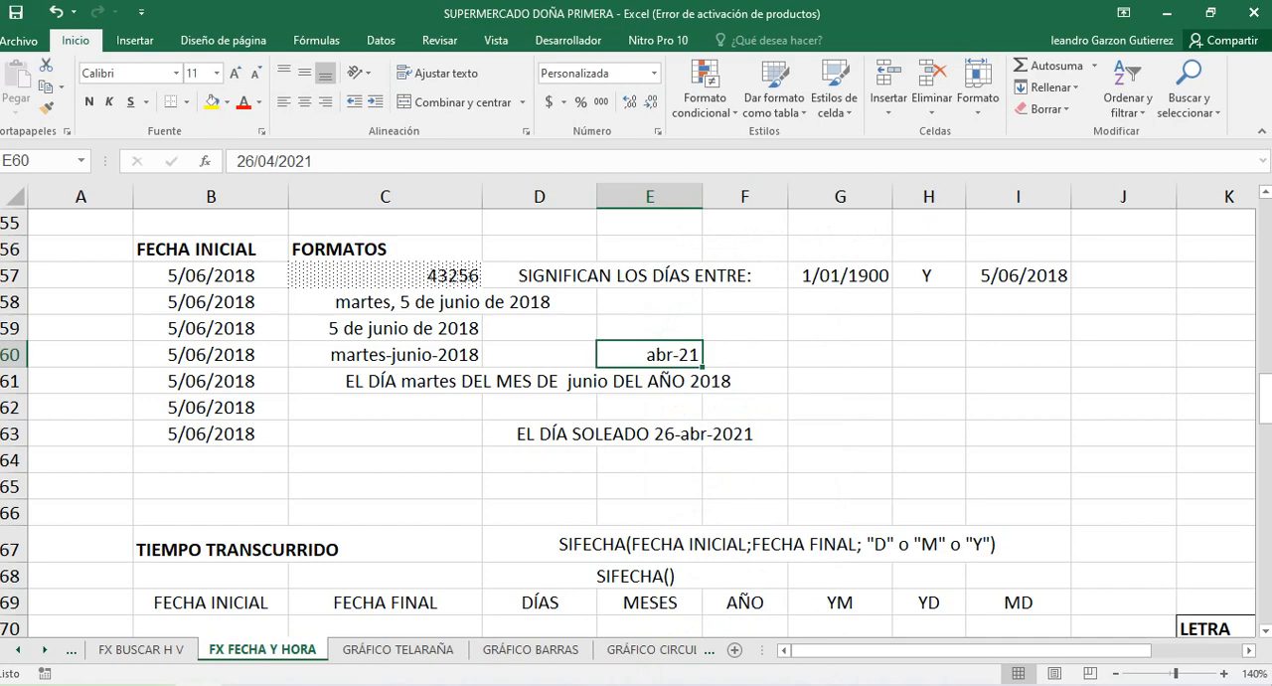
key(ctrl+1)
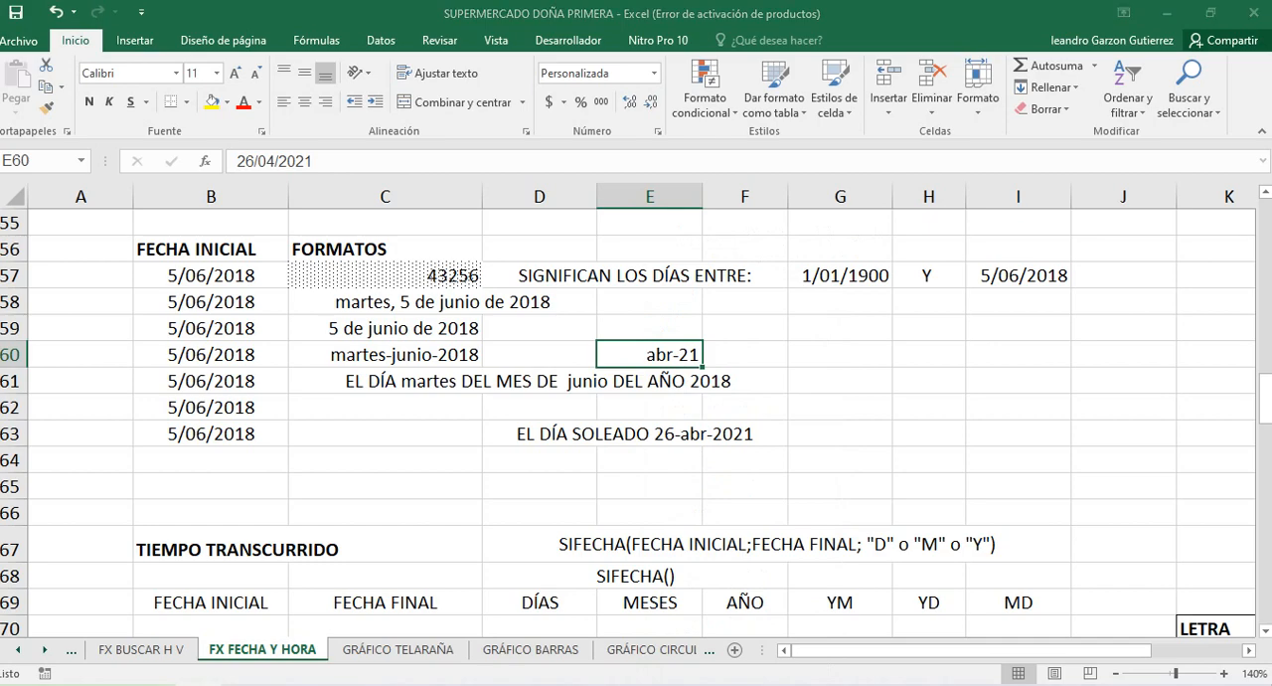
drag(596, 252, 554, 163)
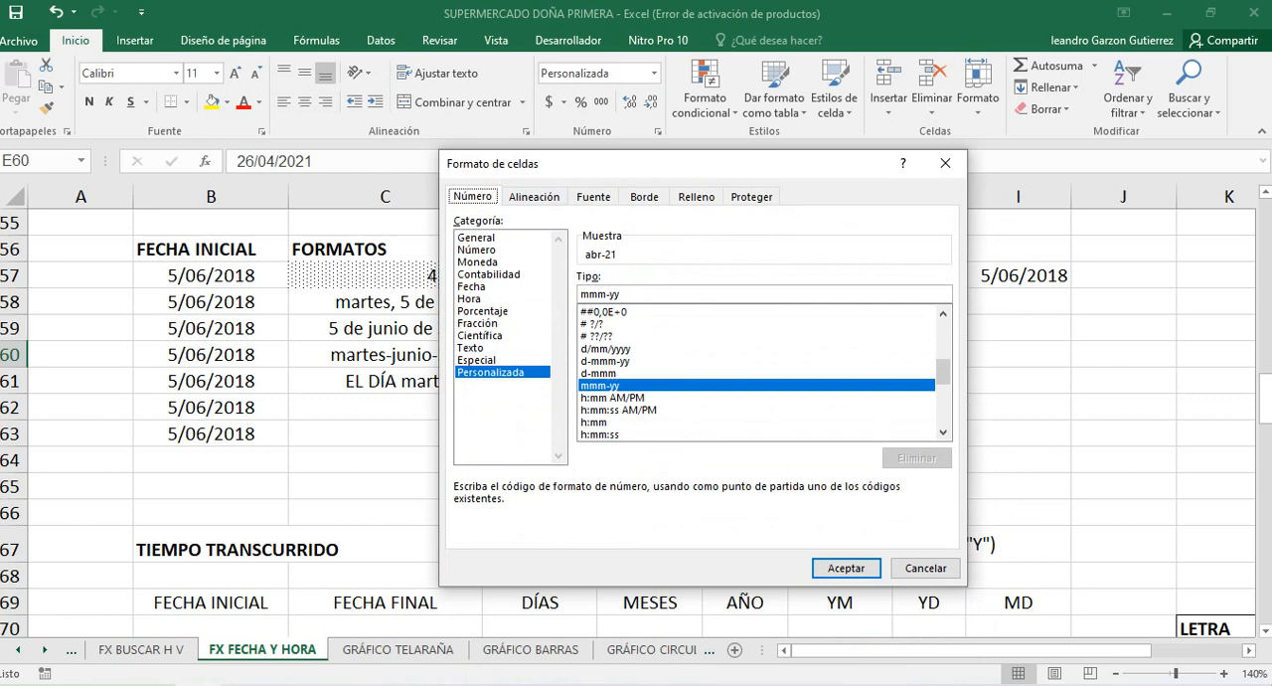
click(478, 323)
click(491, 373)
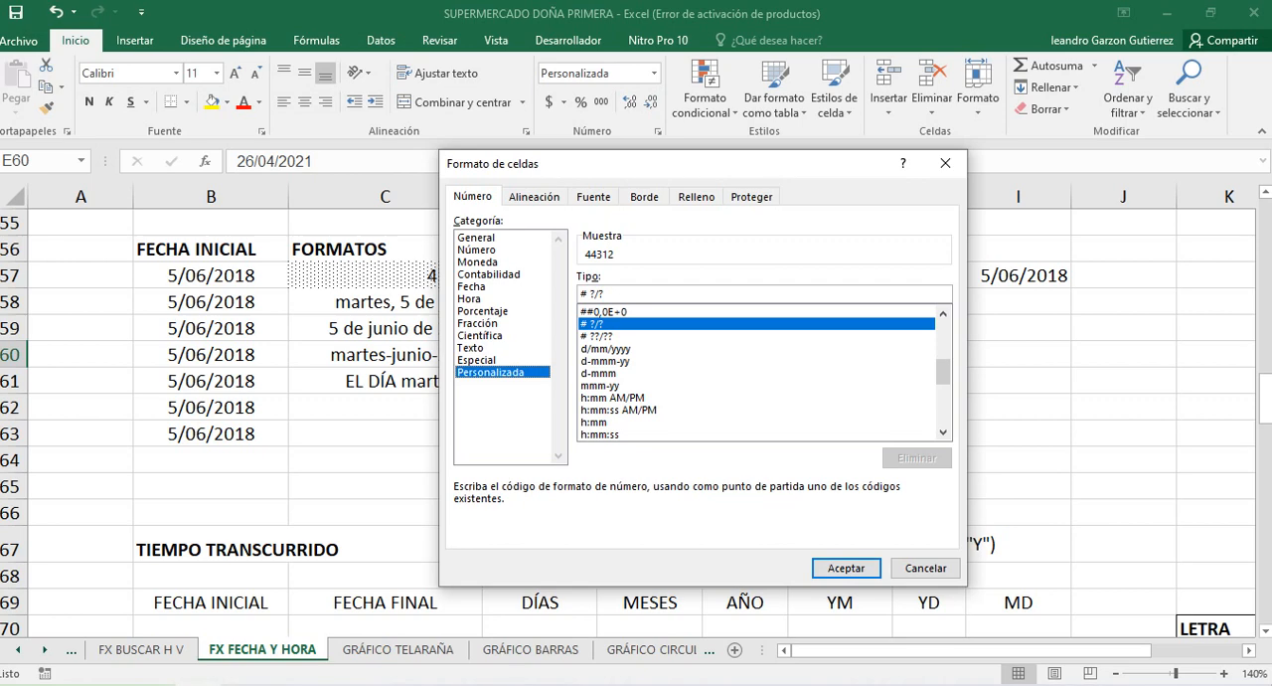
Preview the custom codes d/mm/yyyy, d-mmm-yy, h:mm AM/PM and mmm-yy on the date in E60
click(606, 348)
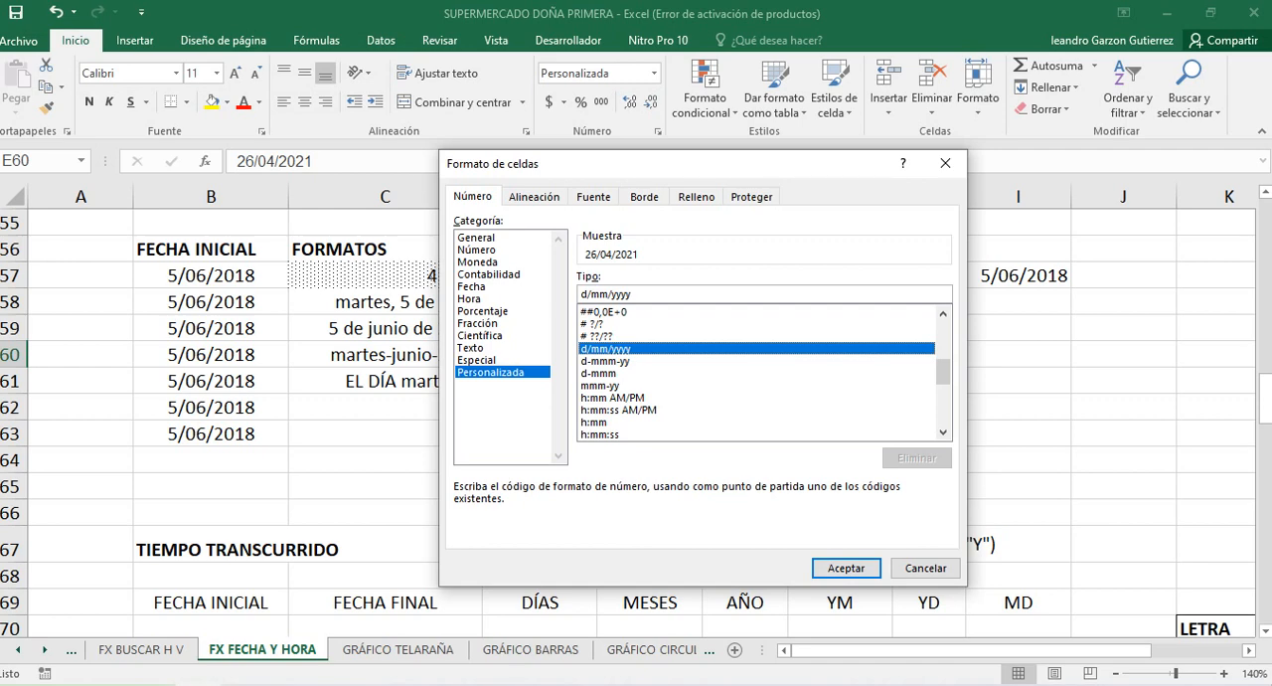
click(606, 361)
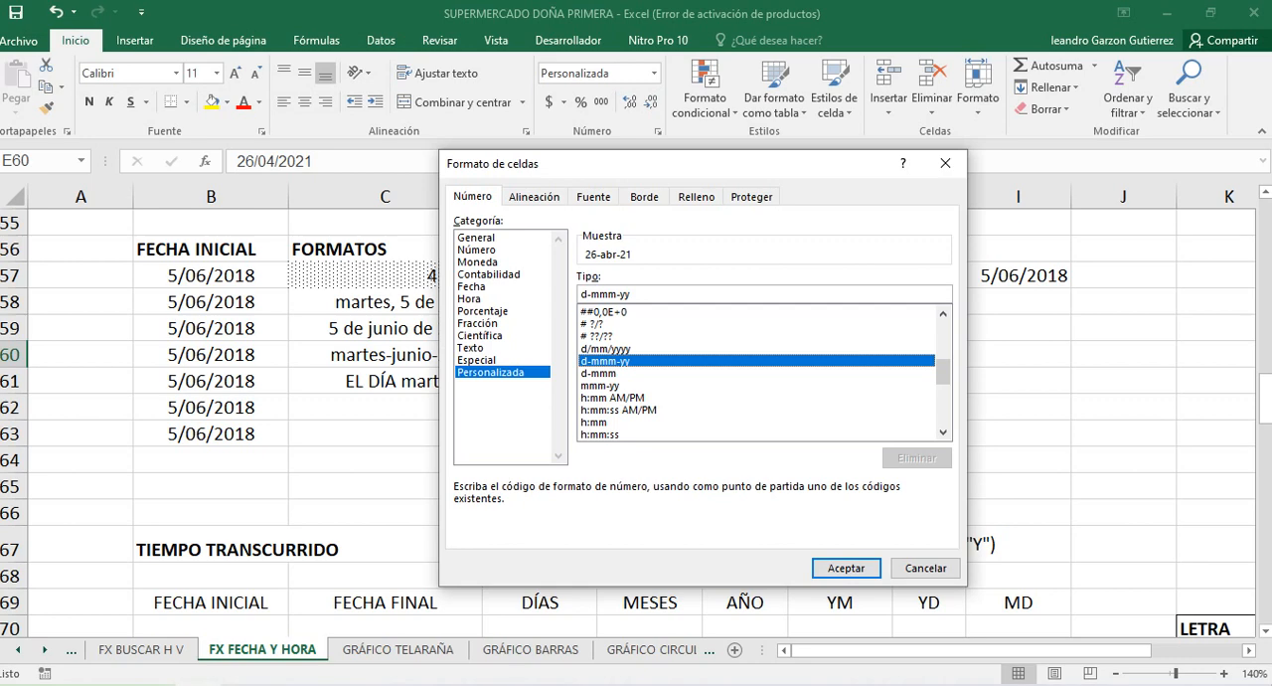
click(607, 349)
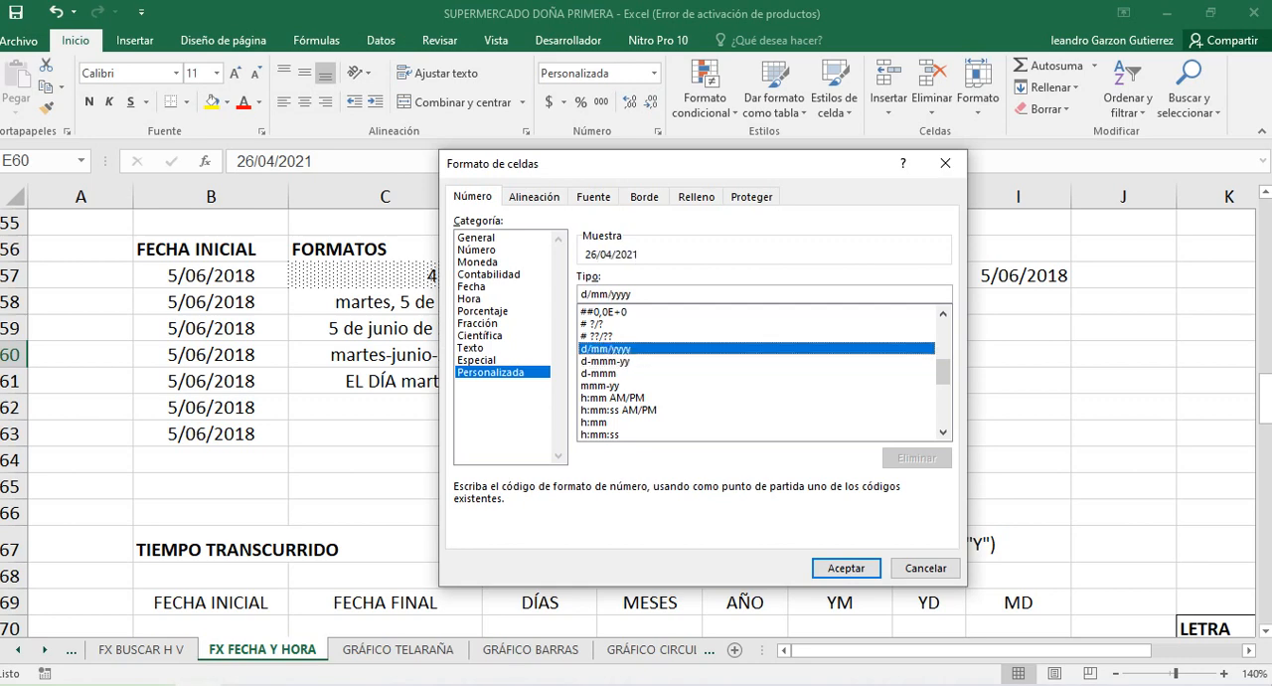
click(607, 361)
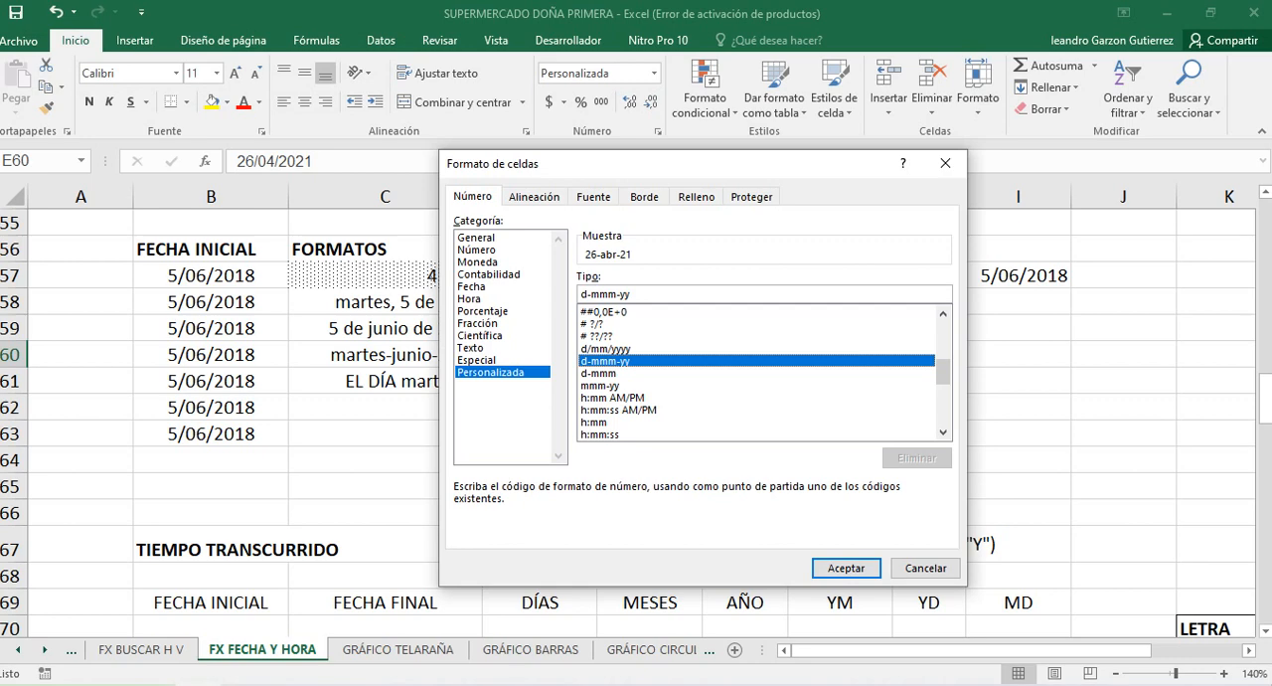
click(612, 397)
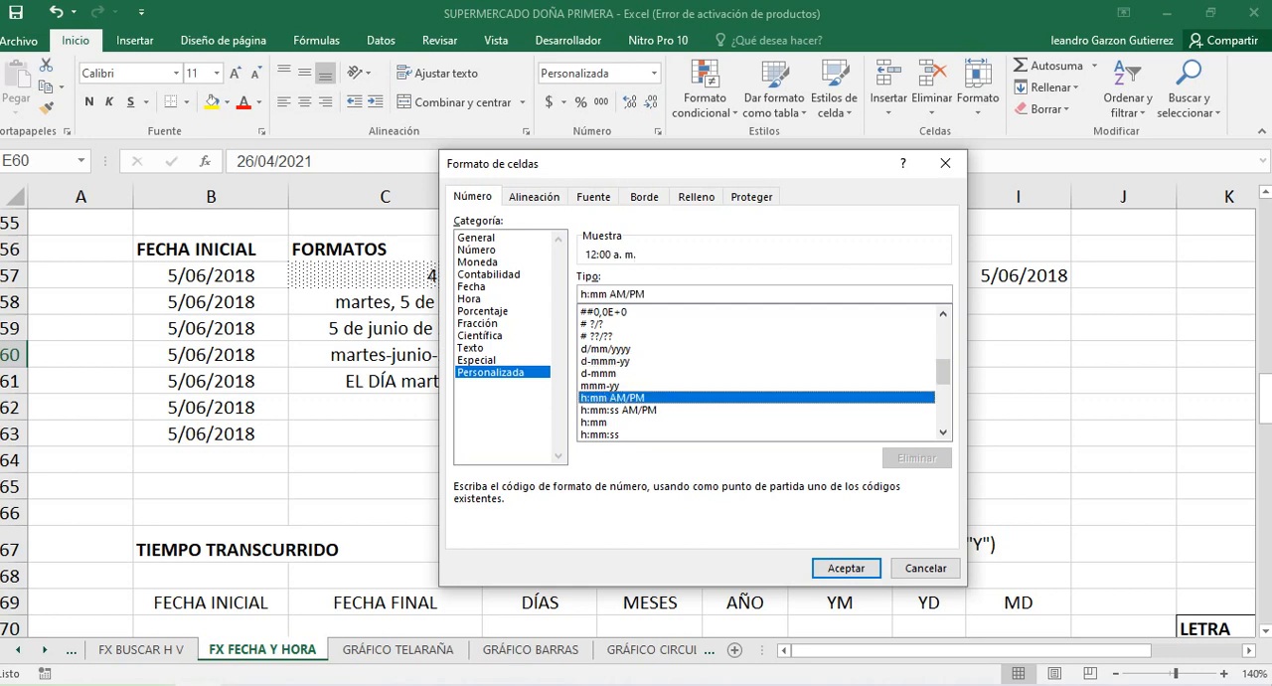
click(601, 385)
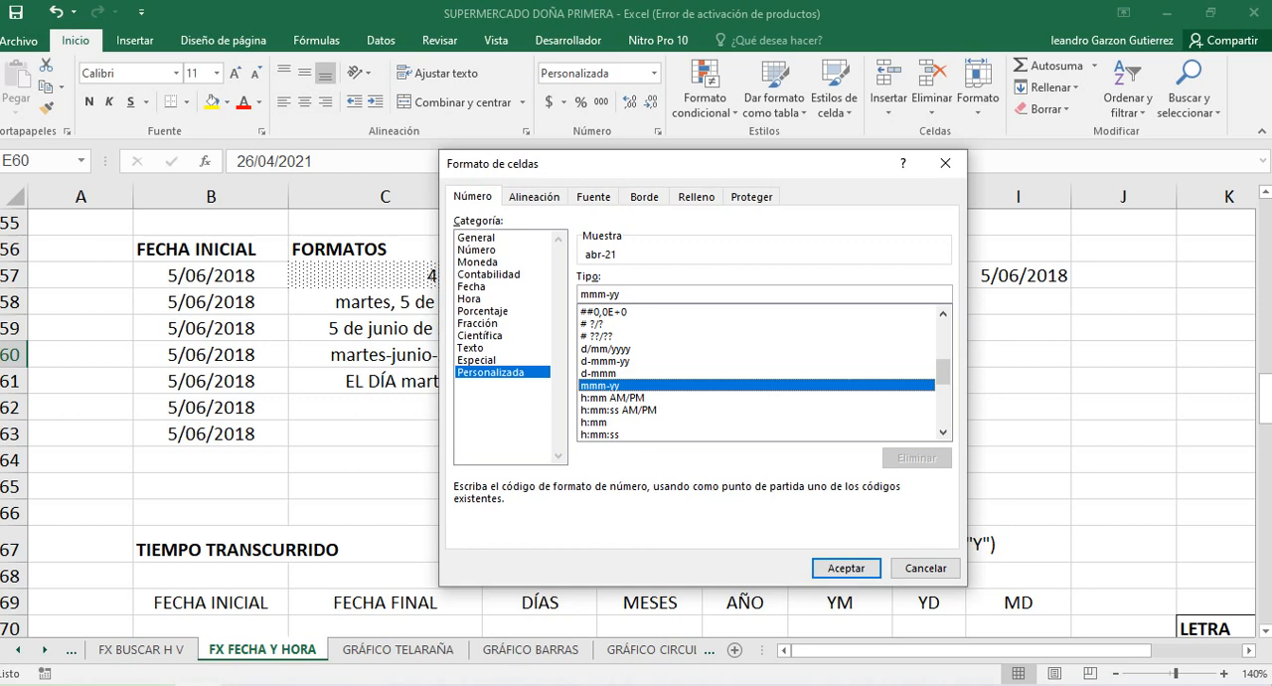
scroll(755, 373, down, 2)
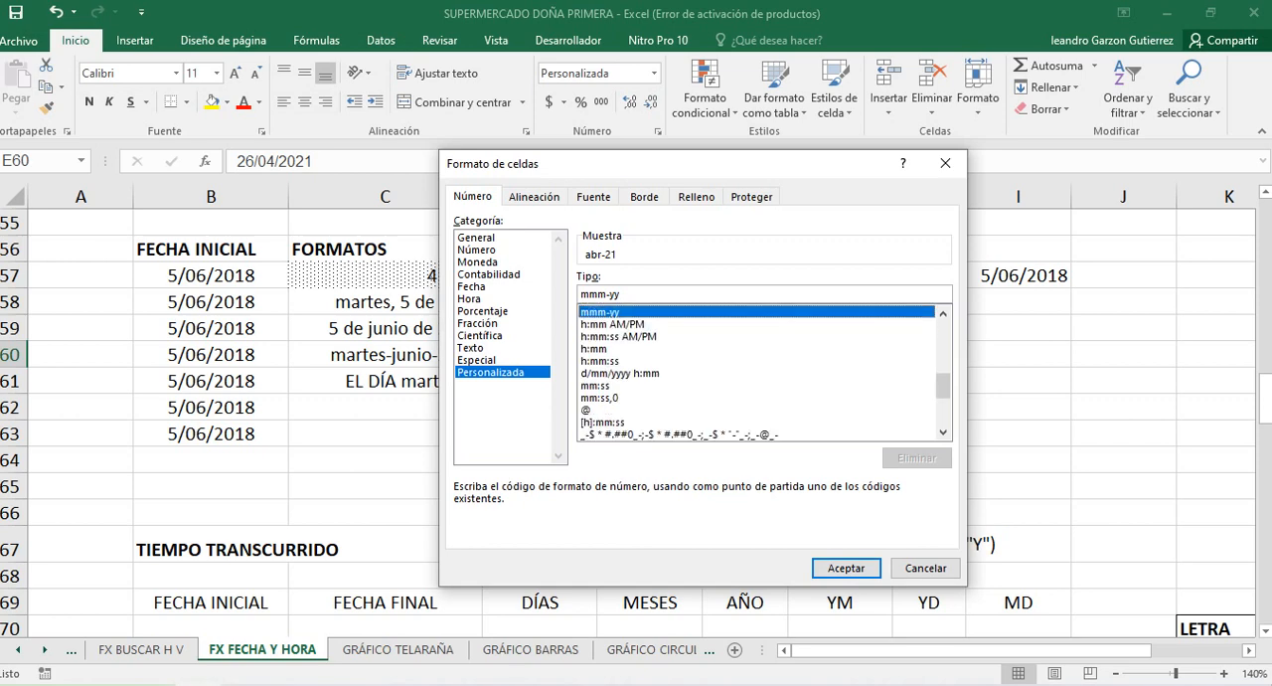
scroll(765, 371, up, 1)
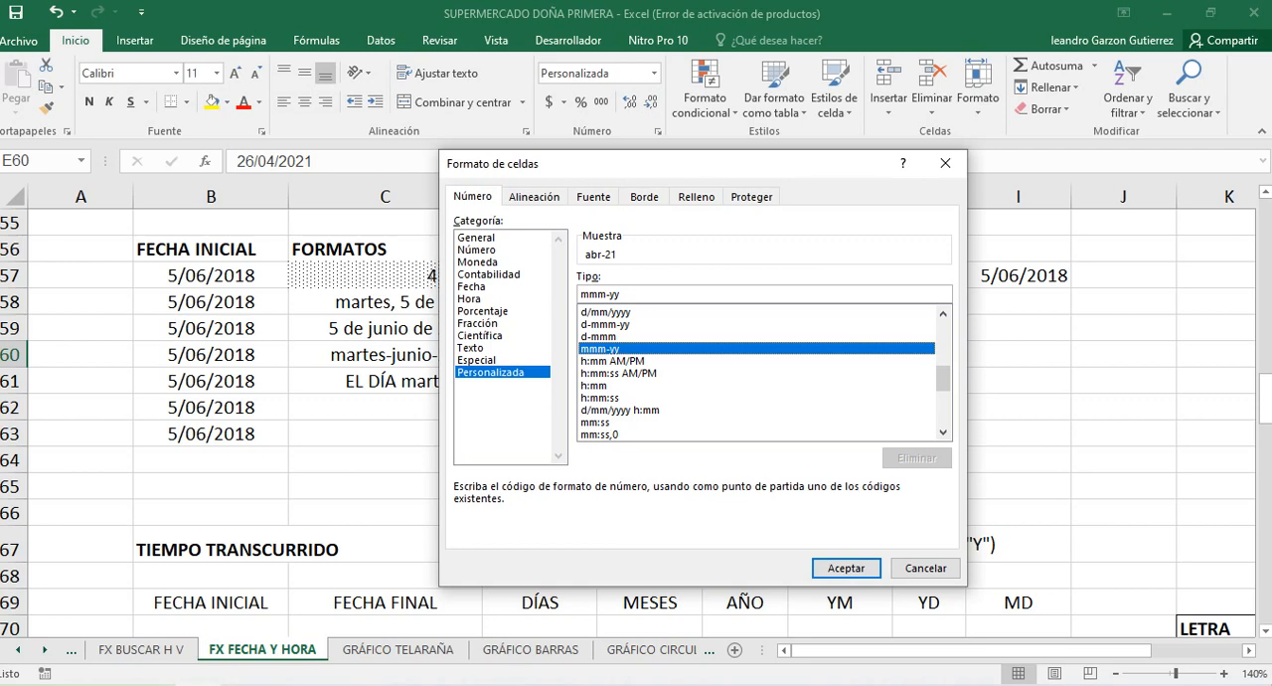
scroll(760, 372, up, 2)
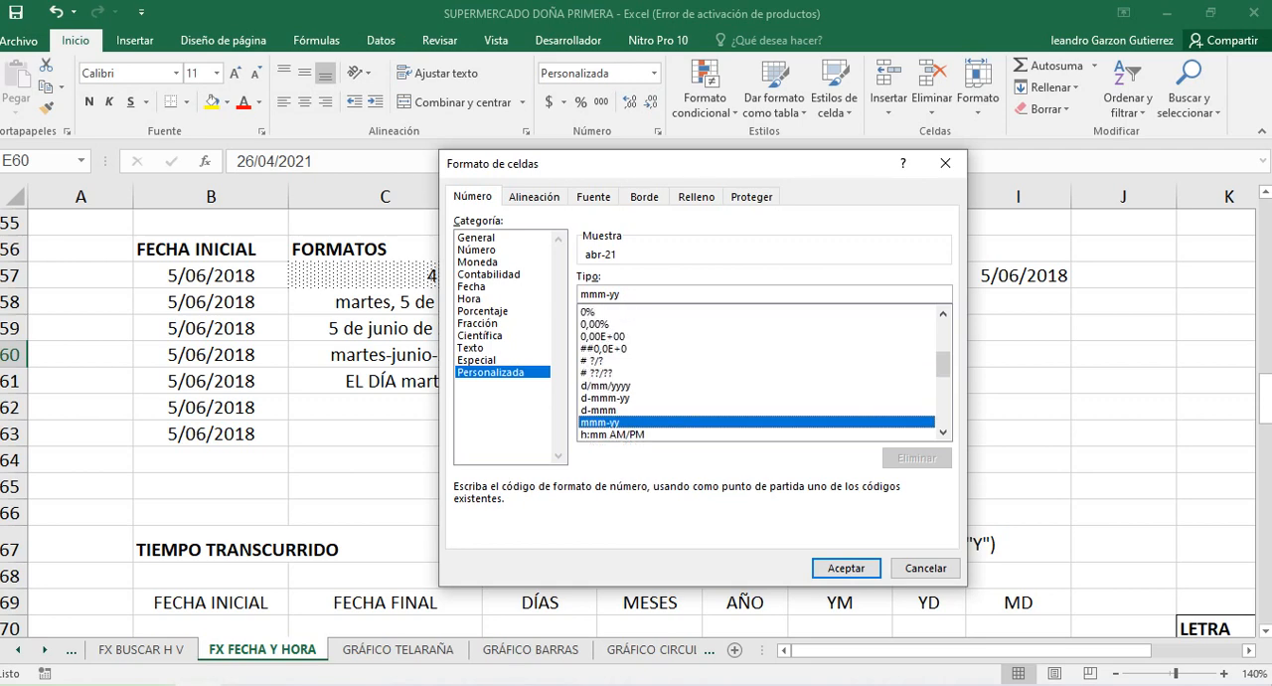
Try a custom format for E60 based on d-mmm-yy, with the quoted text "HOY, AYER Y MAÑÑANA" before the day code
click(606, 398)
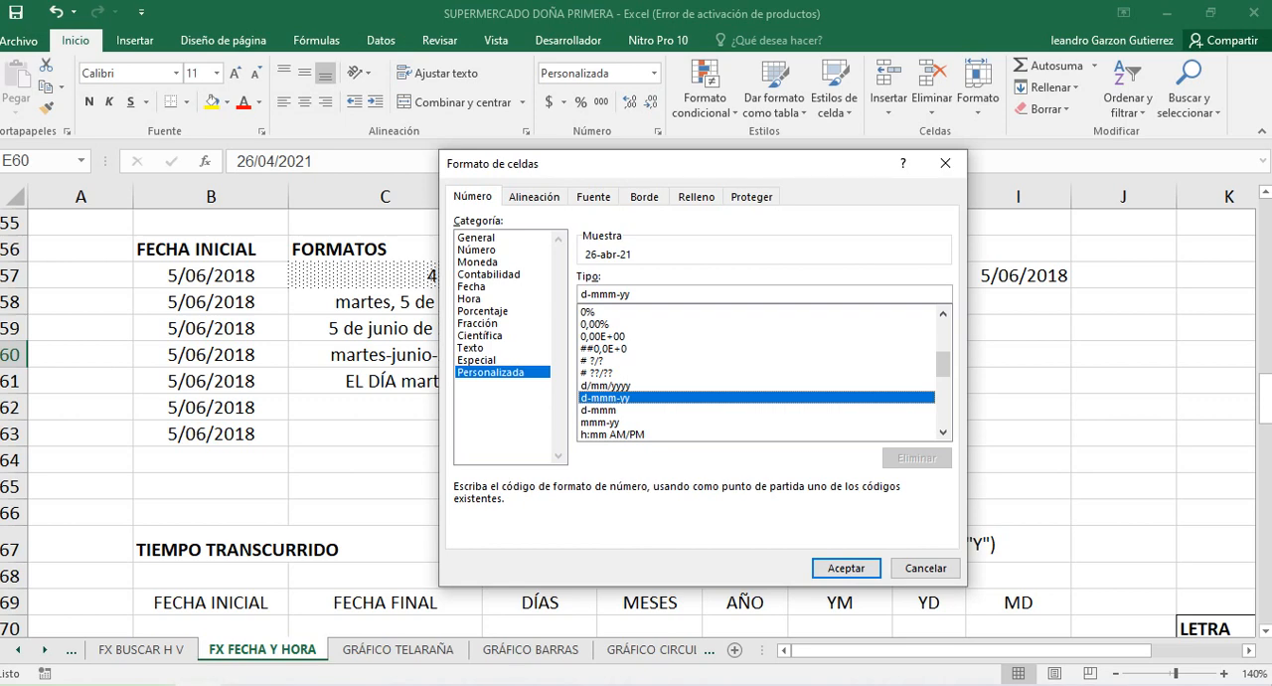
click(582, 295)
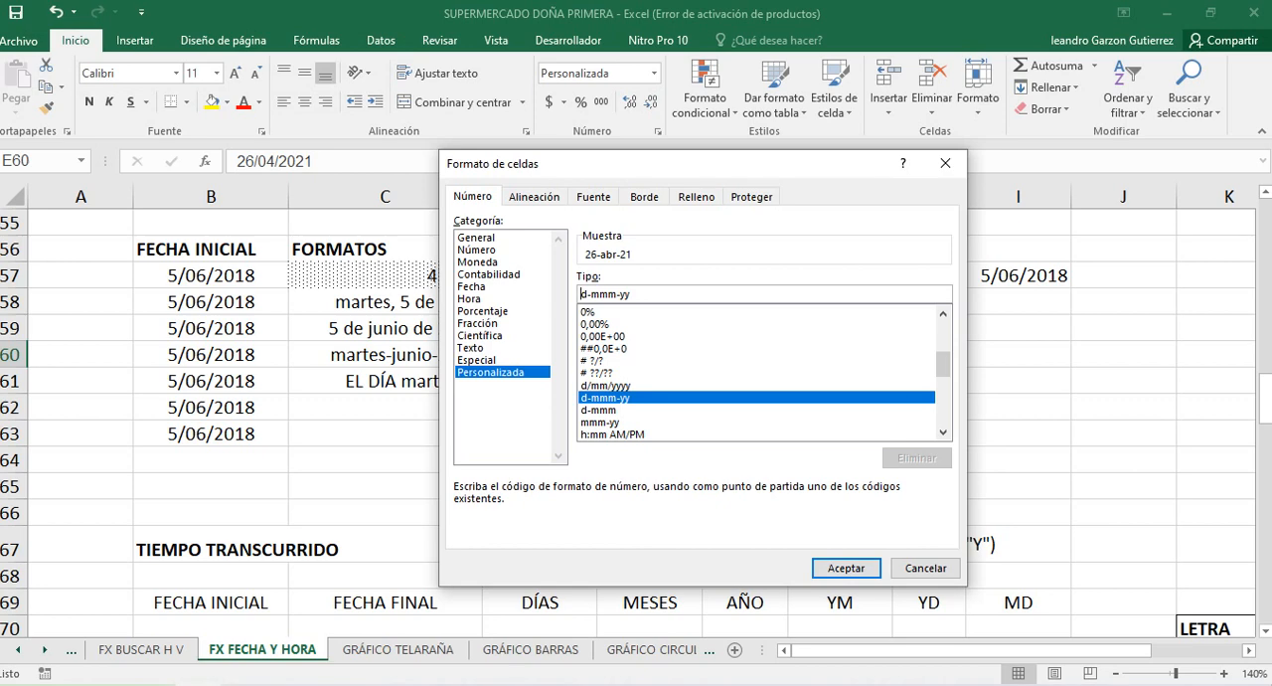
scroll(760, 373, down, 10)
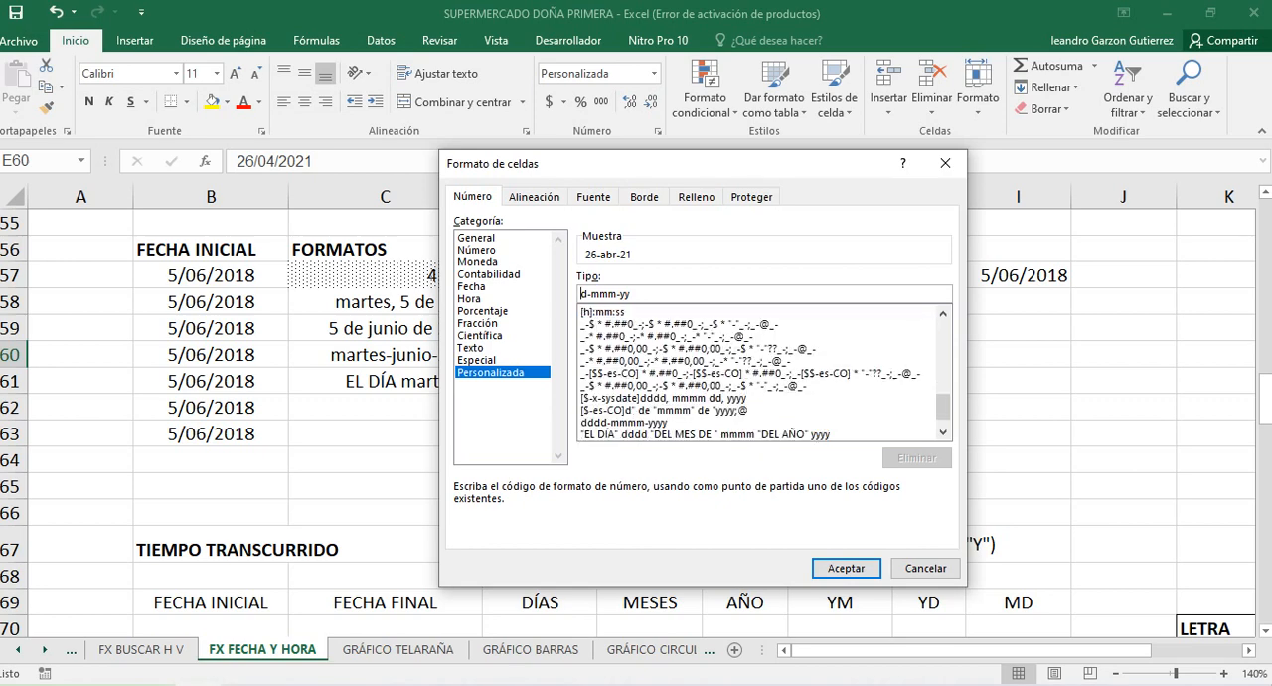
scroll(761, 373, up, 9)
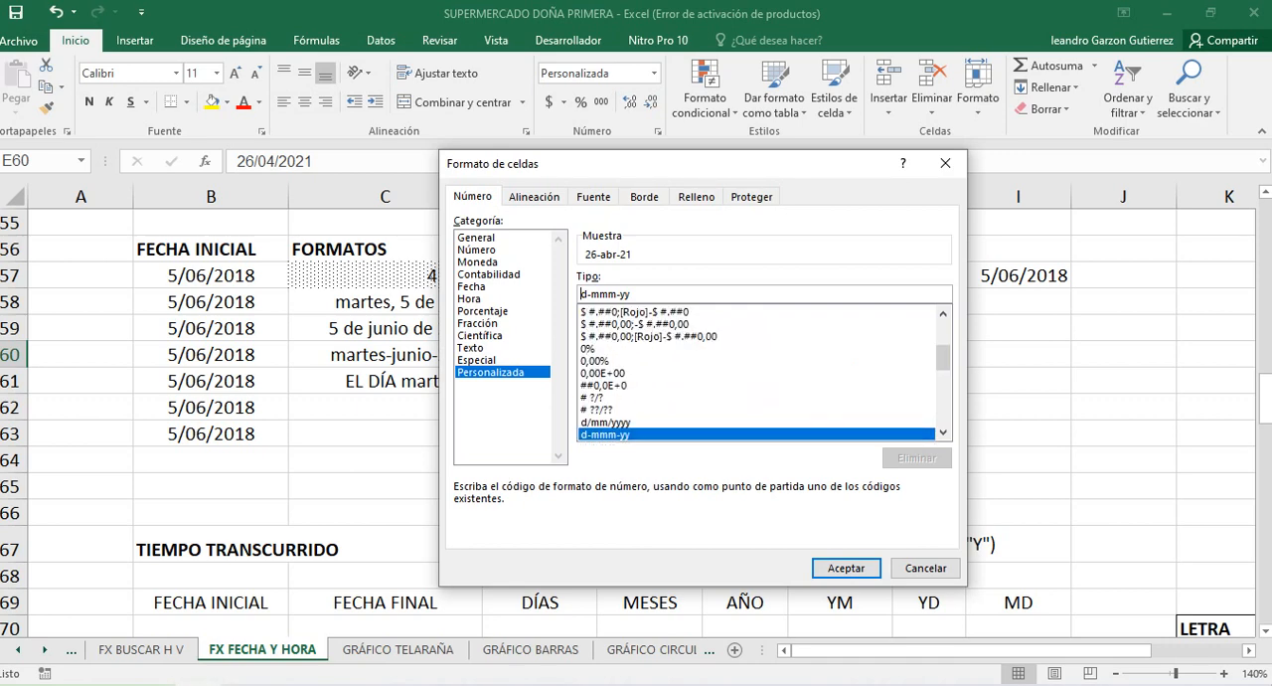
text(")
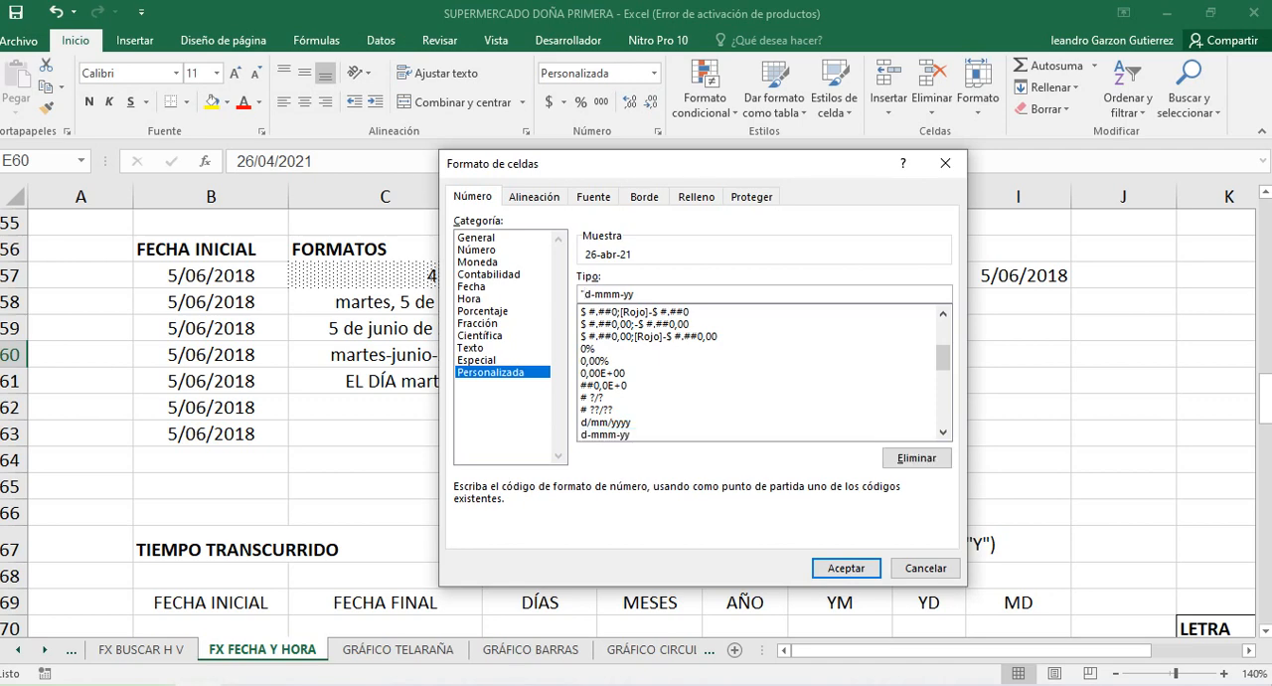
text(HOY,)
key(BackSpace)
key(BackSpace)
text(, AYER Y MAÑÑA)
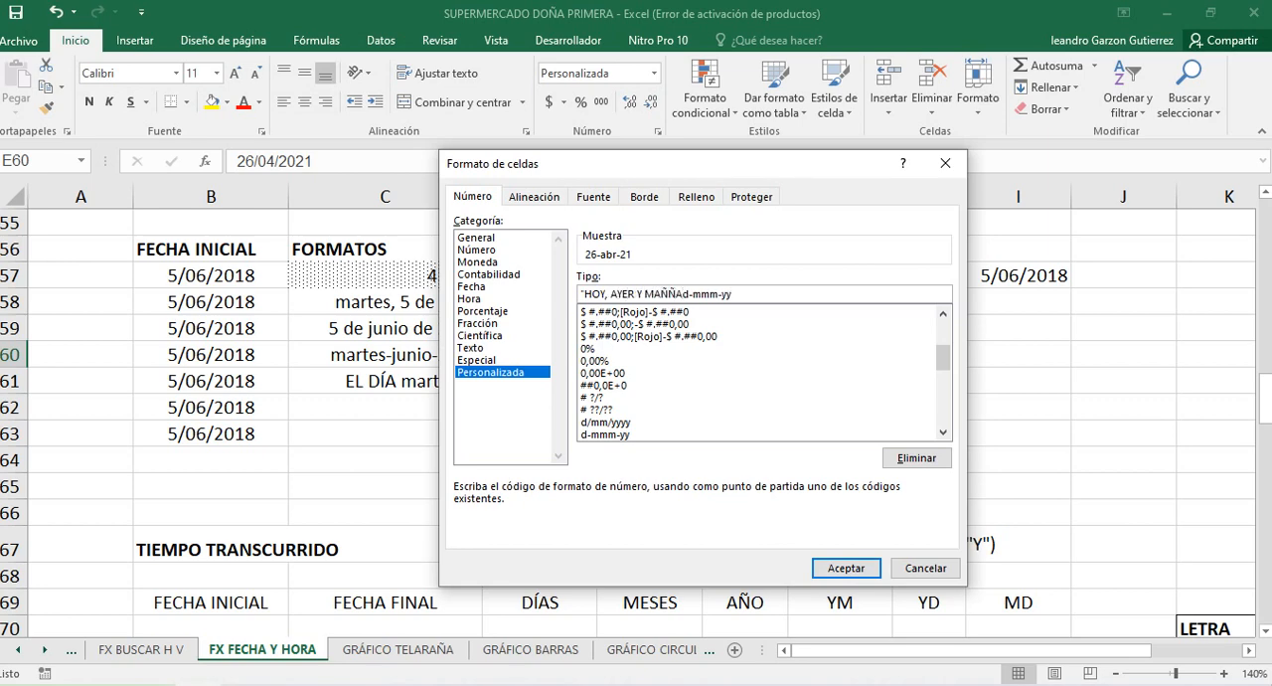
text(NA")
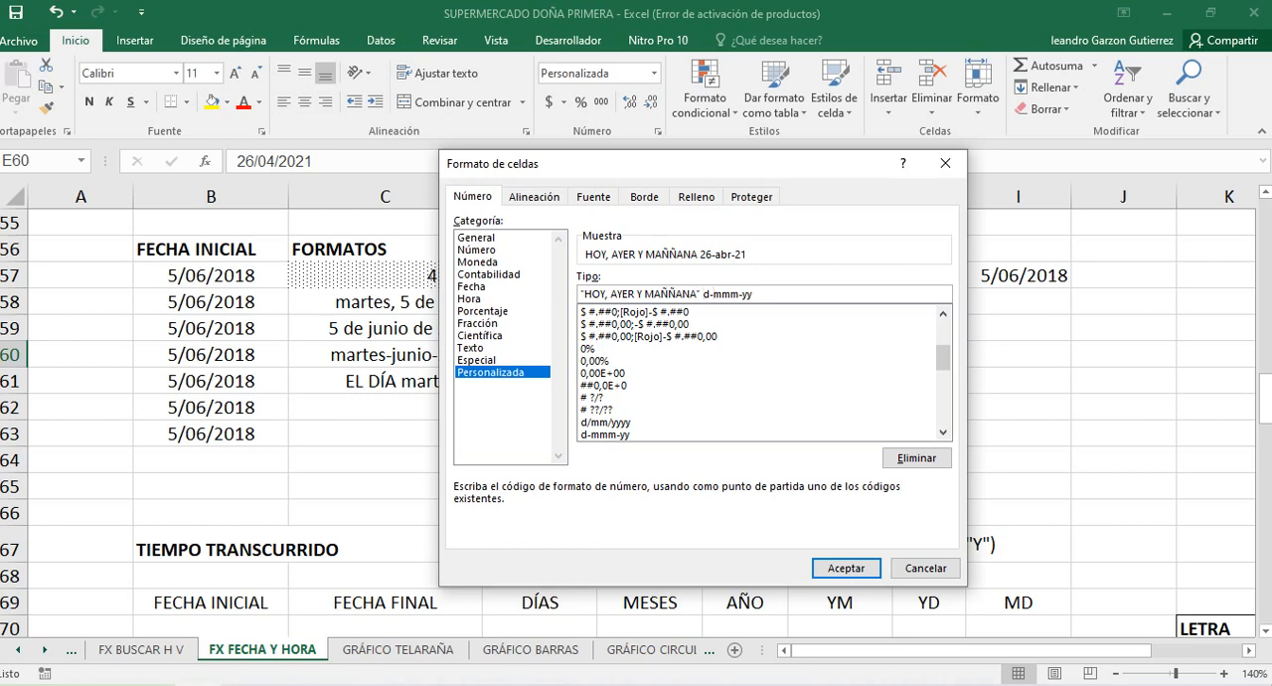
Insert the quoted text "DEL MES MÁS AGRADABLE DEL AÑO" between the day and month codes of the custom format
text(")
text(DEL M)
text(ES M)
text(ÁS AGRADA)
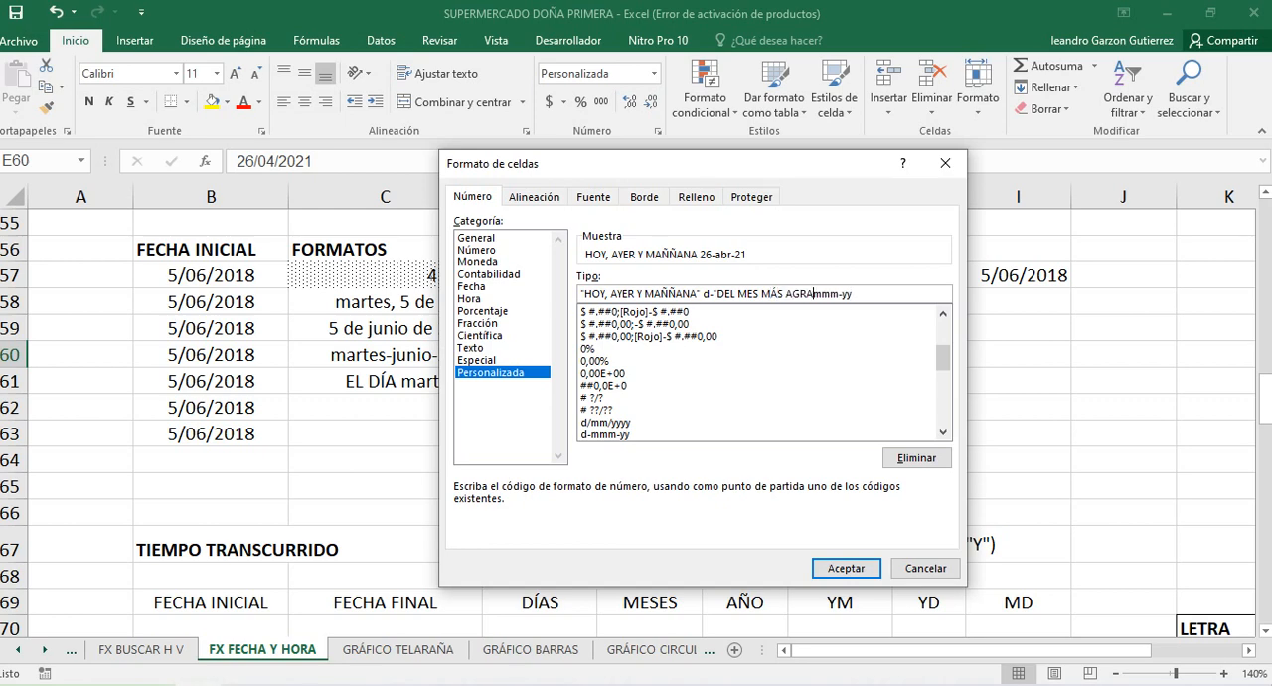
text(BLE DEL AÑO")
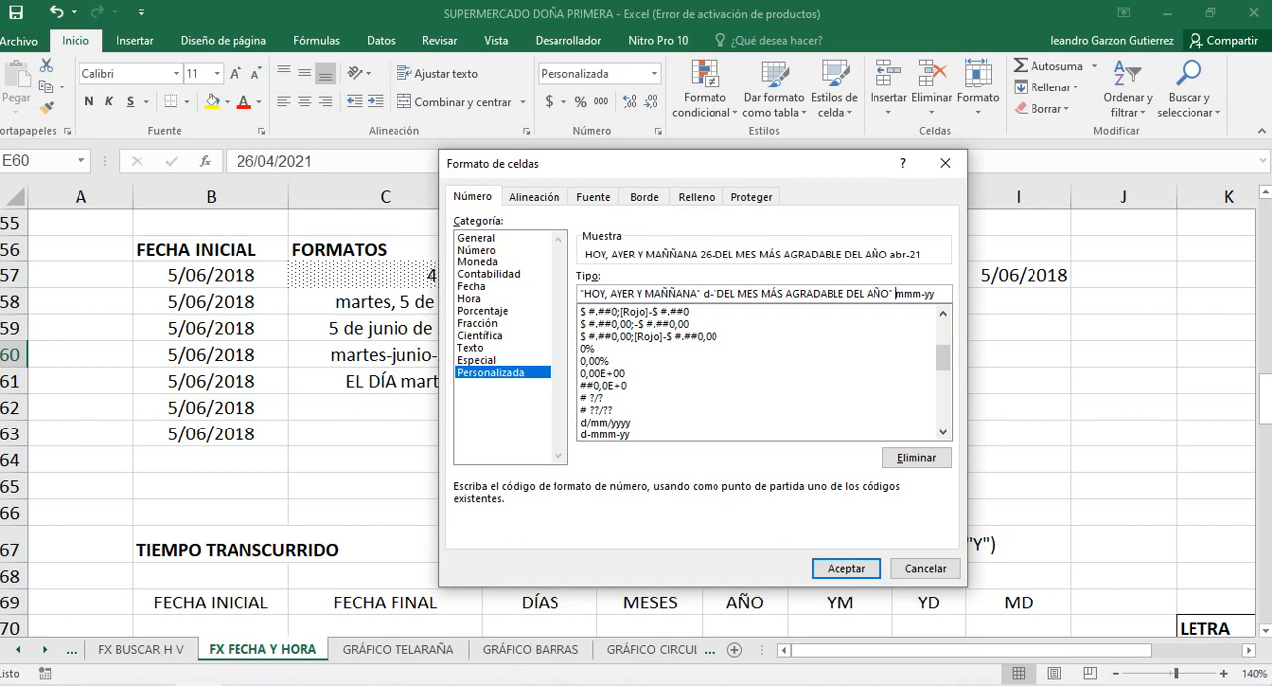
Correct the first quoted text to "HOY, AYER Y MAÑANA", append "QUE ES" to the second, and discard the custom format
key(Left)
key(Left)
text(QUE ES)
key(BackSpace)
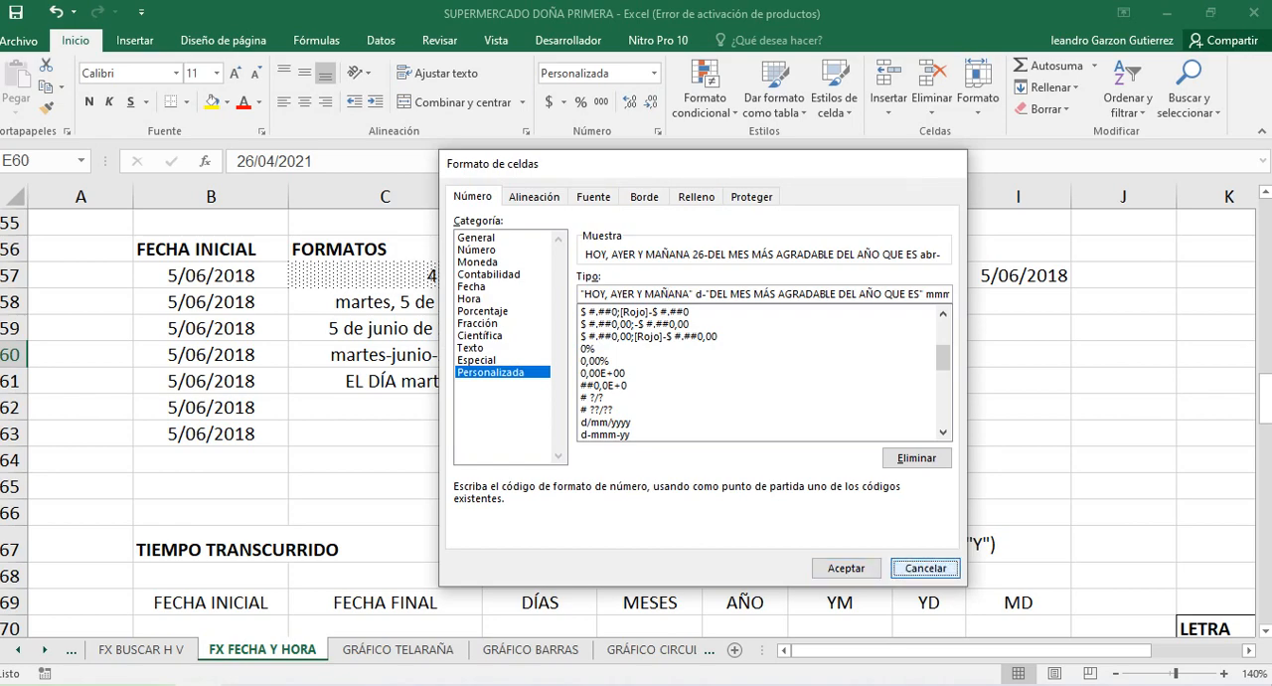
click(925, 567)
Check the custom-formatted date in D63 and bring up the SIFECHA letter meanings table beside the TIEMPO TRANSCURRIDO section
scroll(636, 421, down, 1)
click(635, 354)
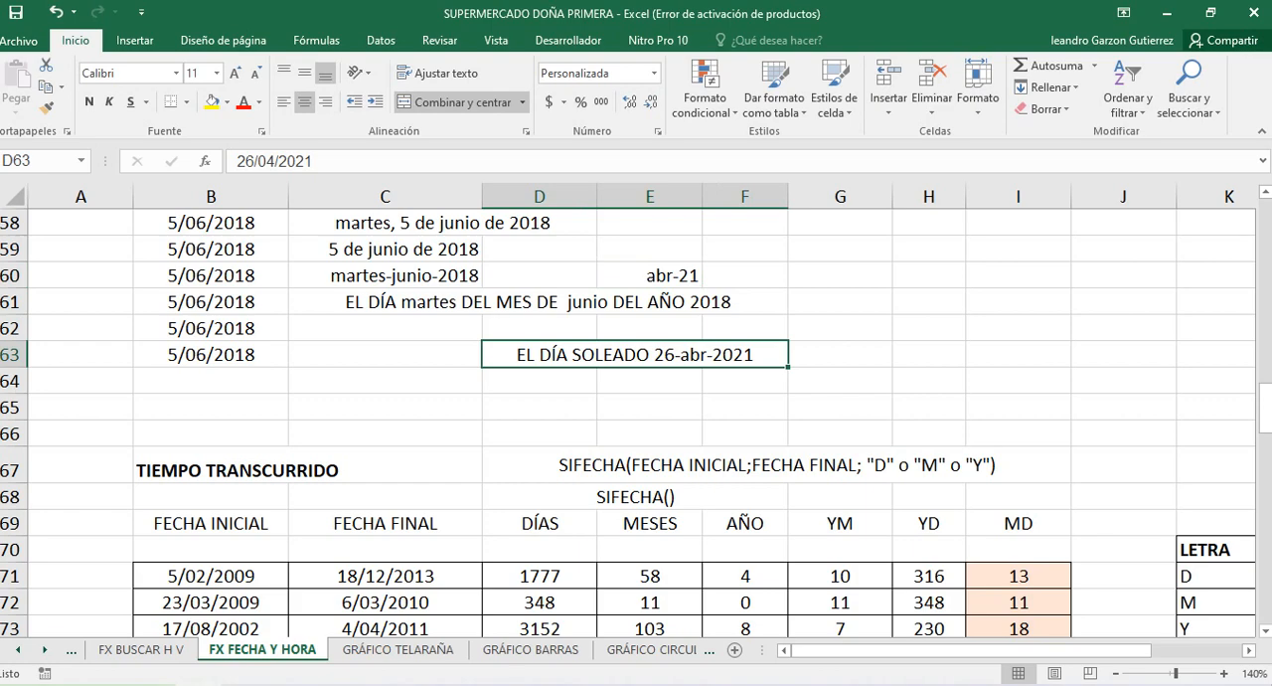
scroll(636, 421, down, 1)
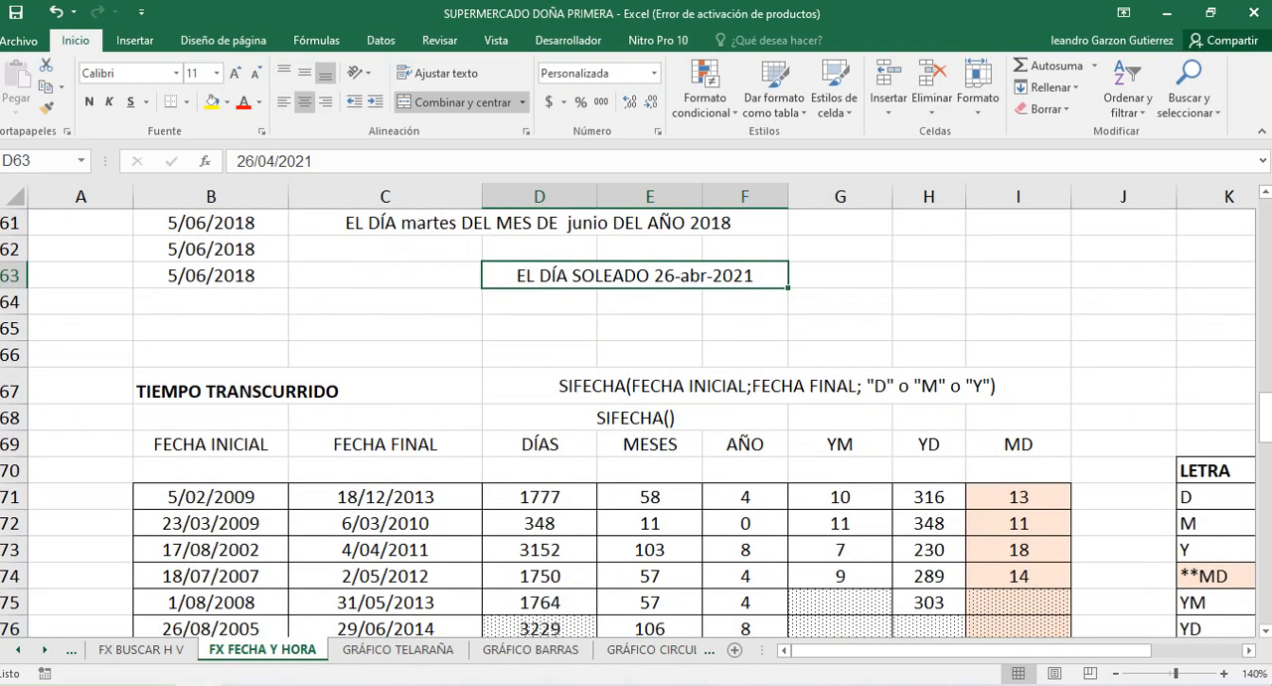
scroll(636, 421, down, 2)
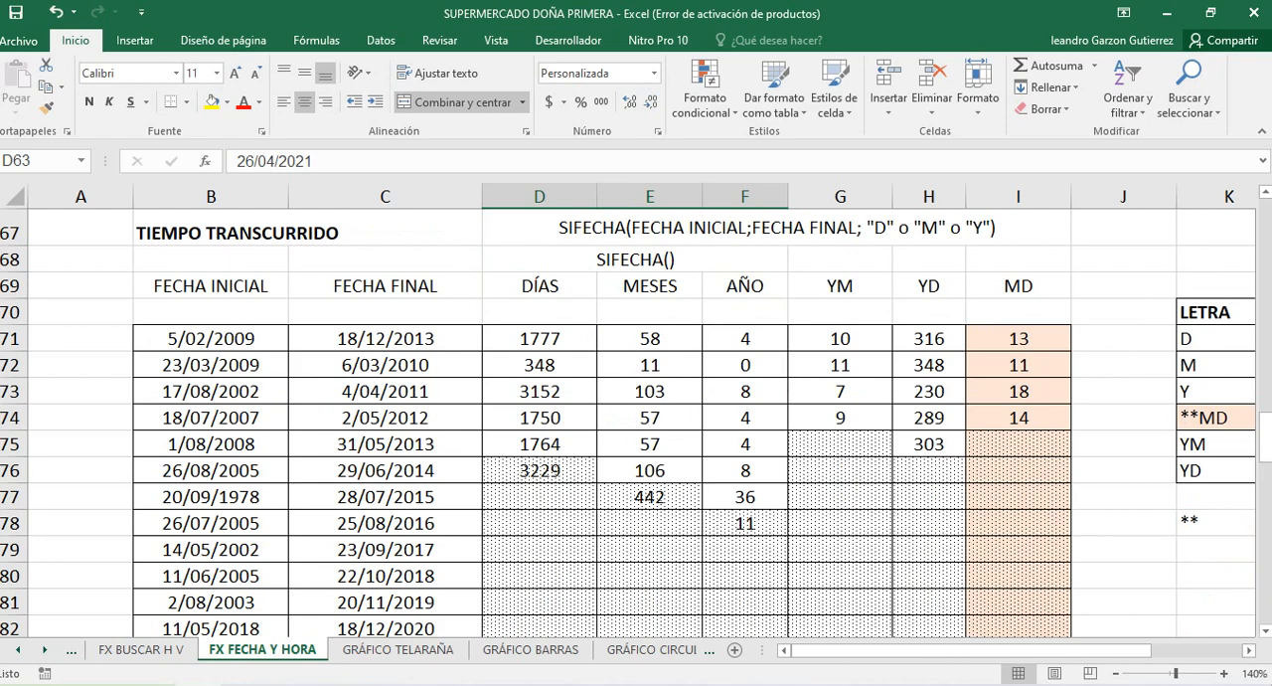
drag(823, 650, 865, 650)
drag(1057, 650, 1061, 650)
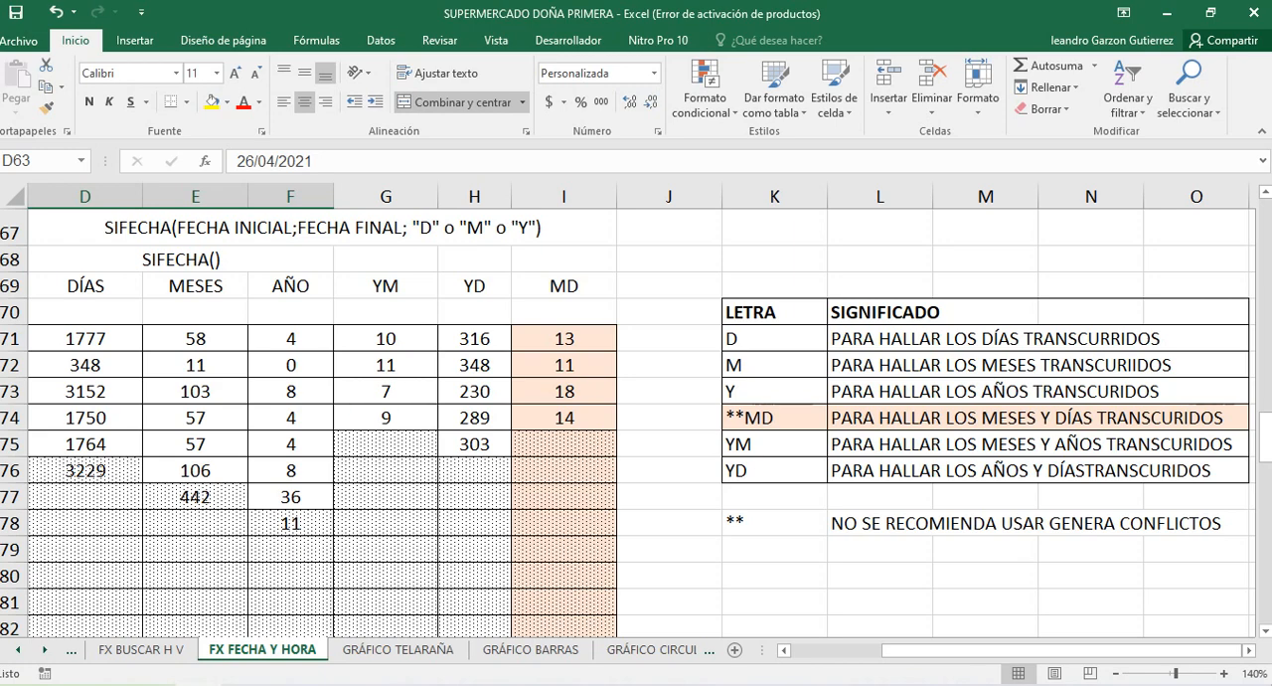
Examine the meanings of the SIFECHA letters D, M, Y and YM in the LETRA and SIGNIFICADO table
click(774, 339)
click(774, 364)
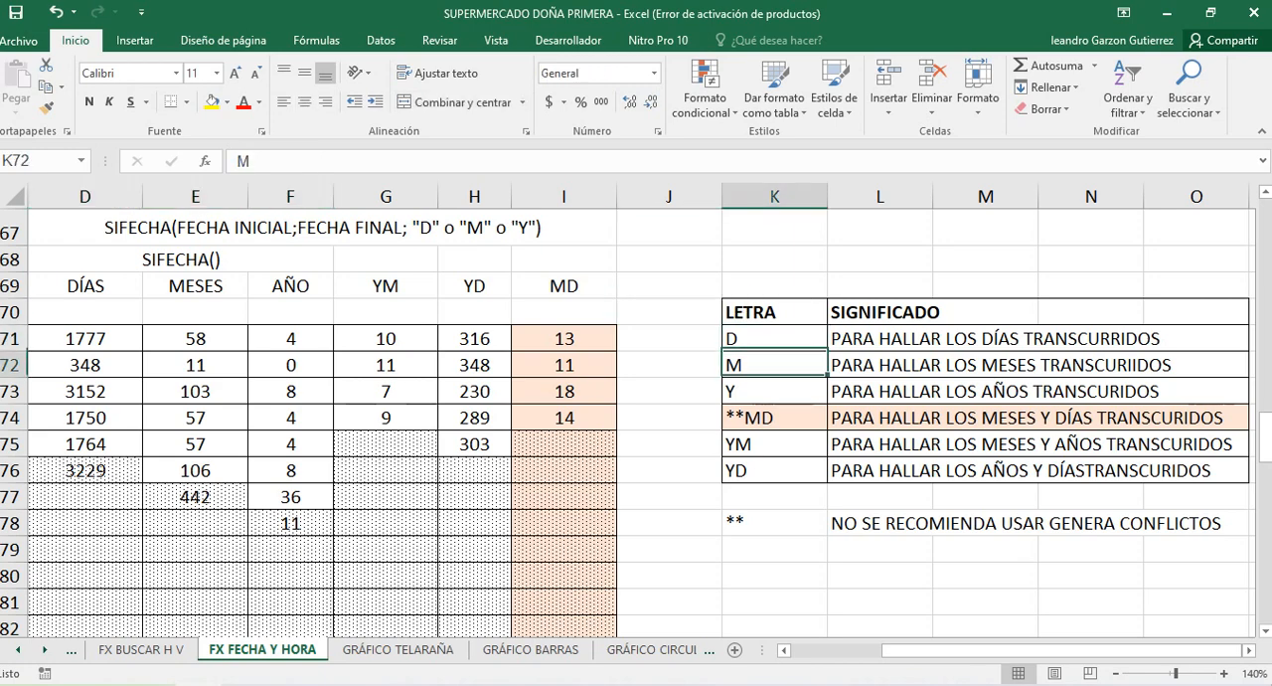
click(775, 339)
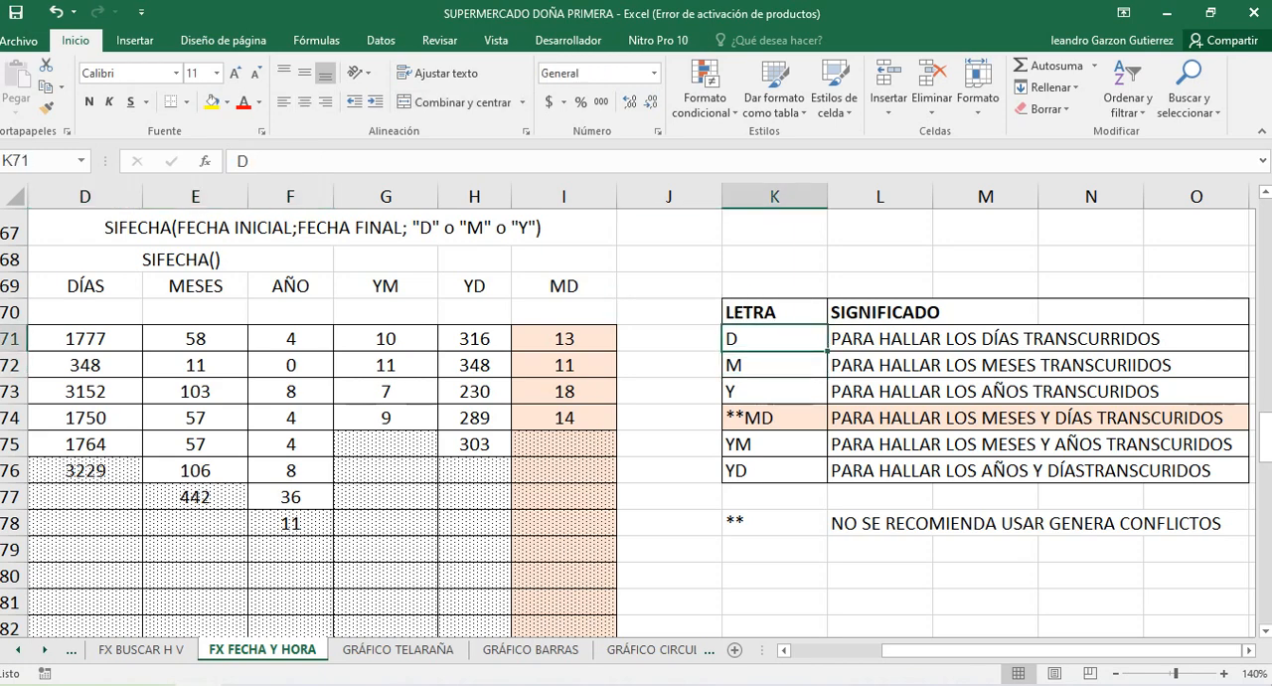
click(775, 364)
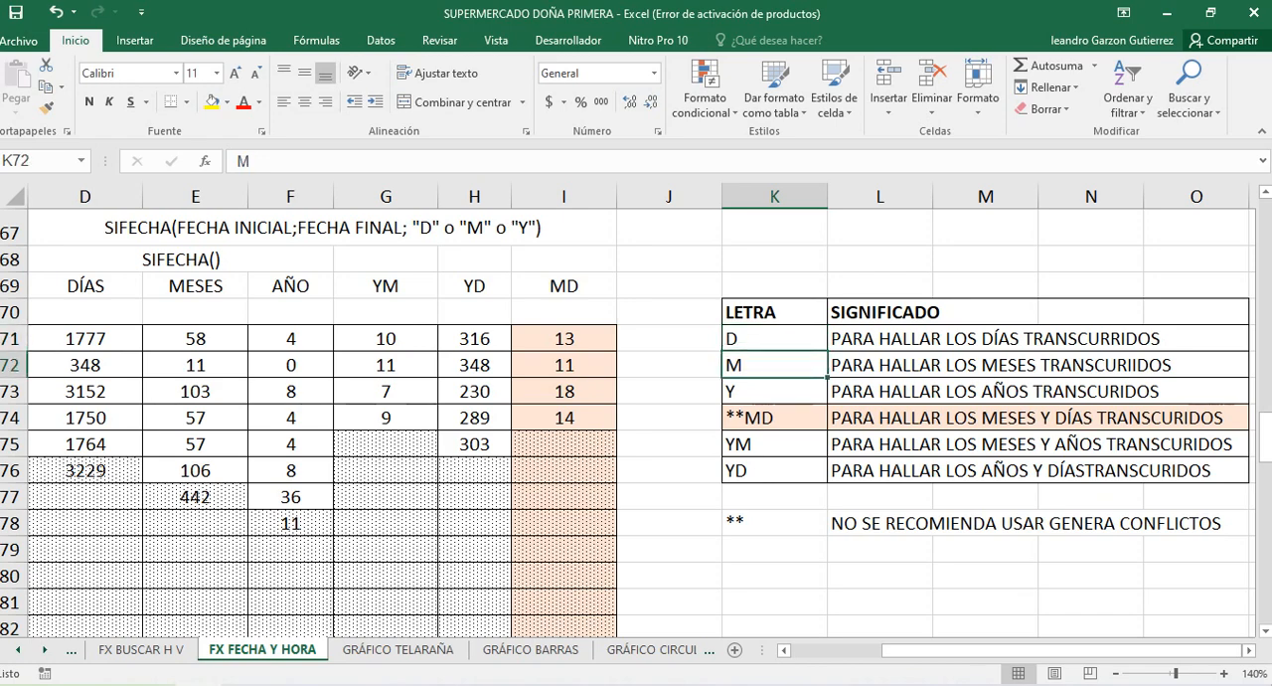
click(775, 391)
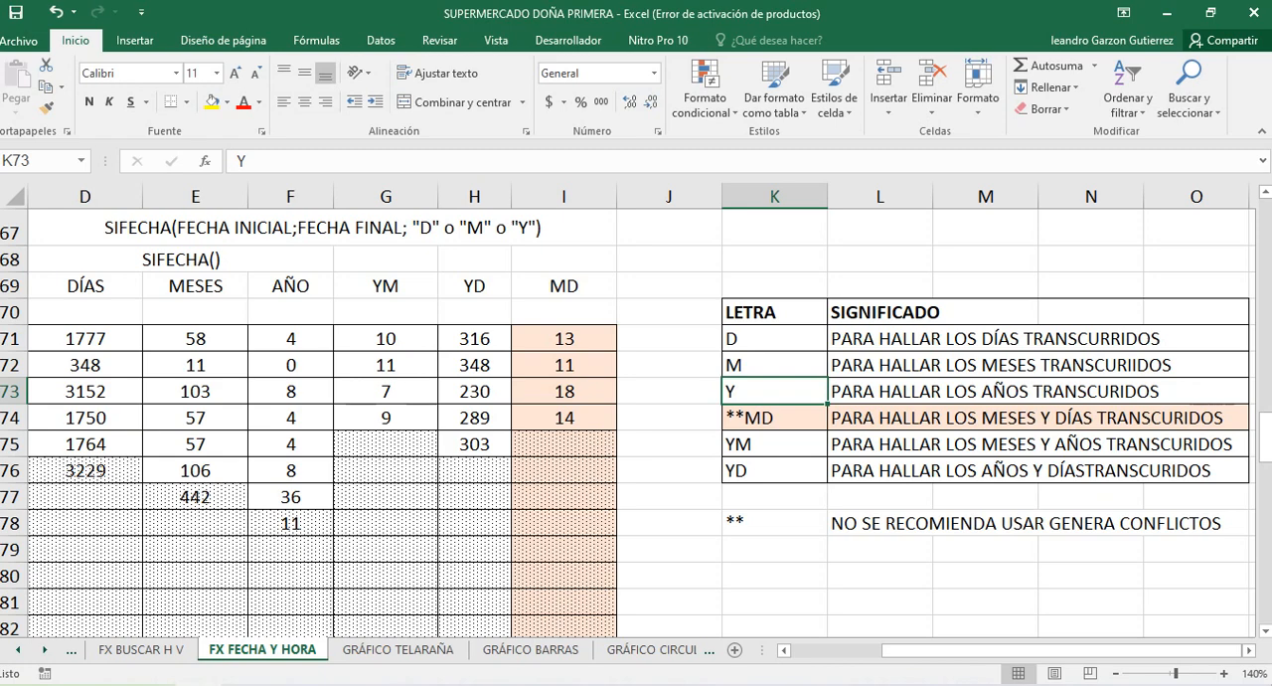
click(774, 444)
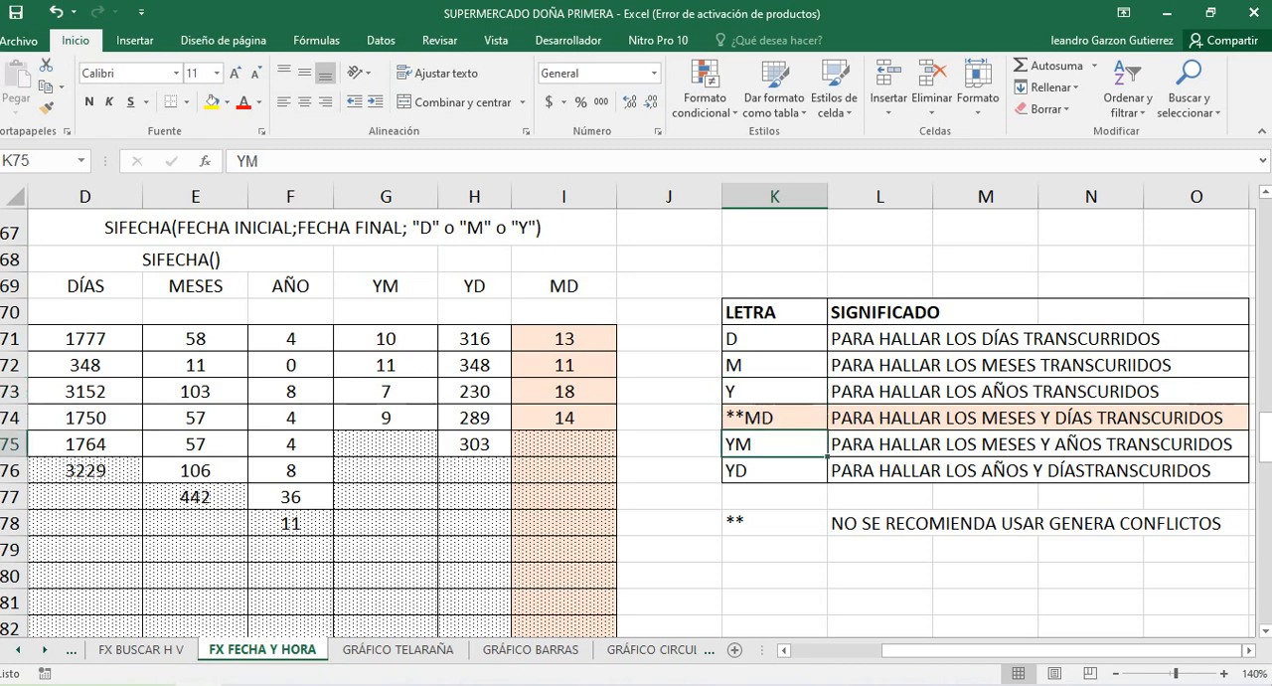
Check the meaning of the letter YD, and review the SIFECHA day formulas in D75 and D76 of the TIEMPO TRANSCURRIDO table
click(774, 471)
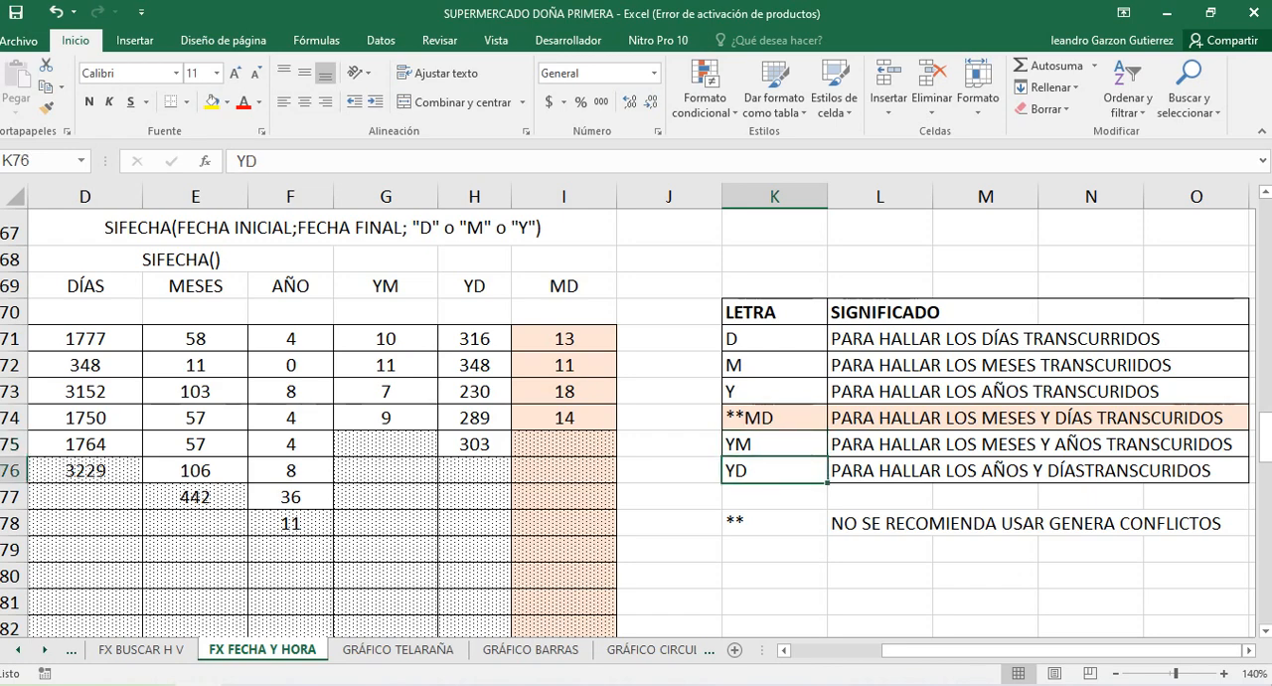
drag(985, 651, 894, 651)
scroll(636, 422, down, 1)
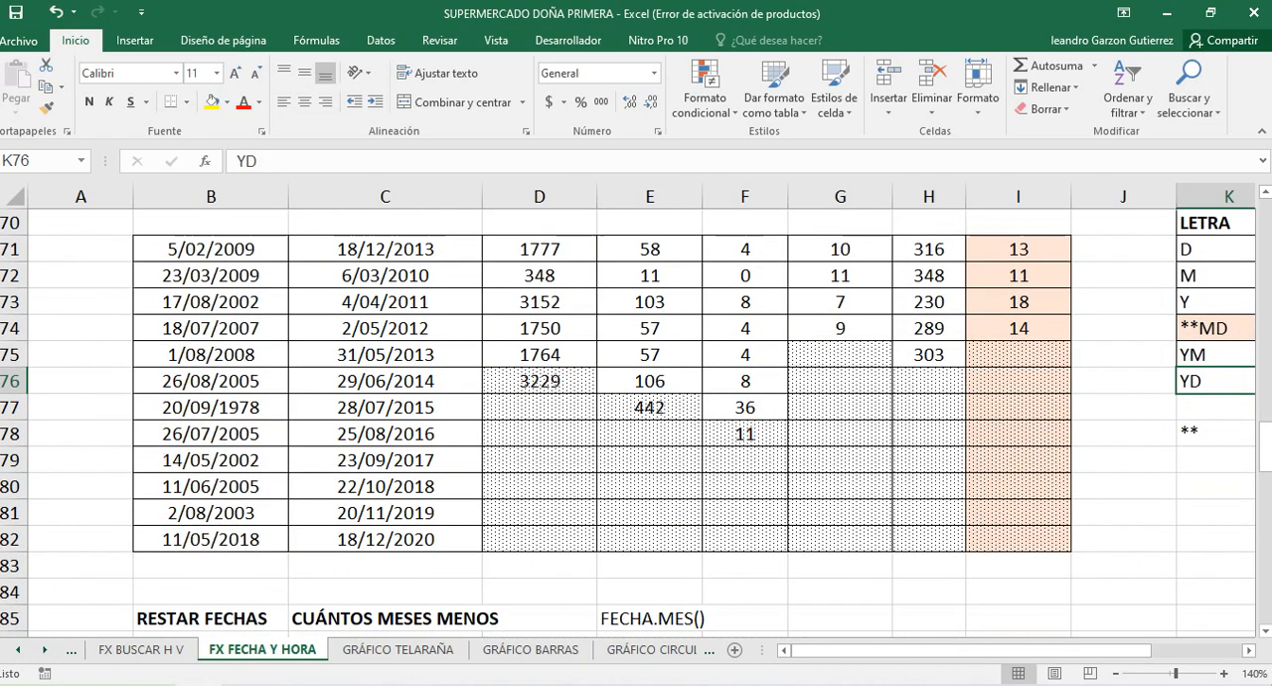
scroll(637, 422, up, 2)
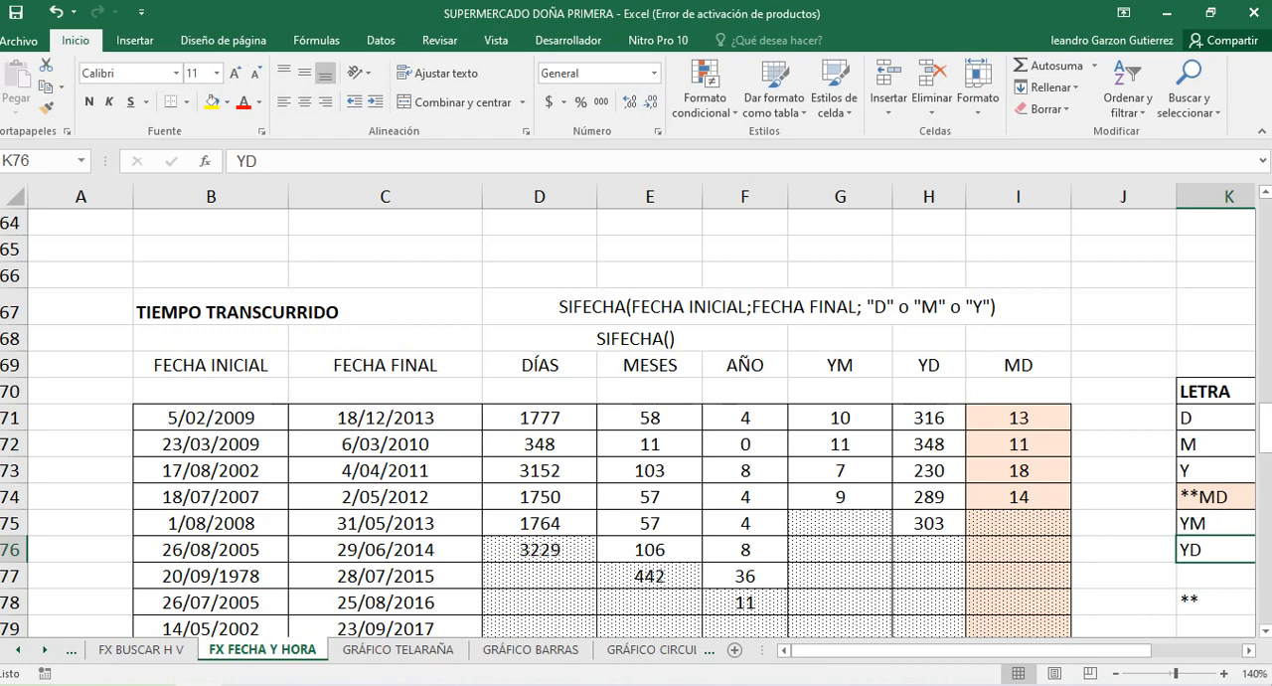
scroll(636, 422, down, 1)
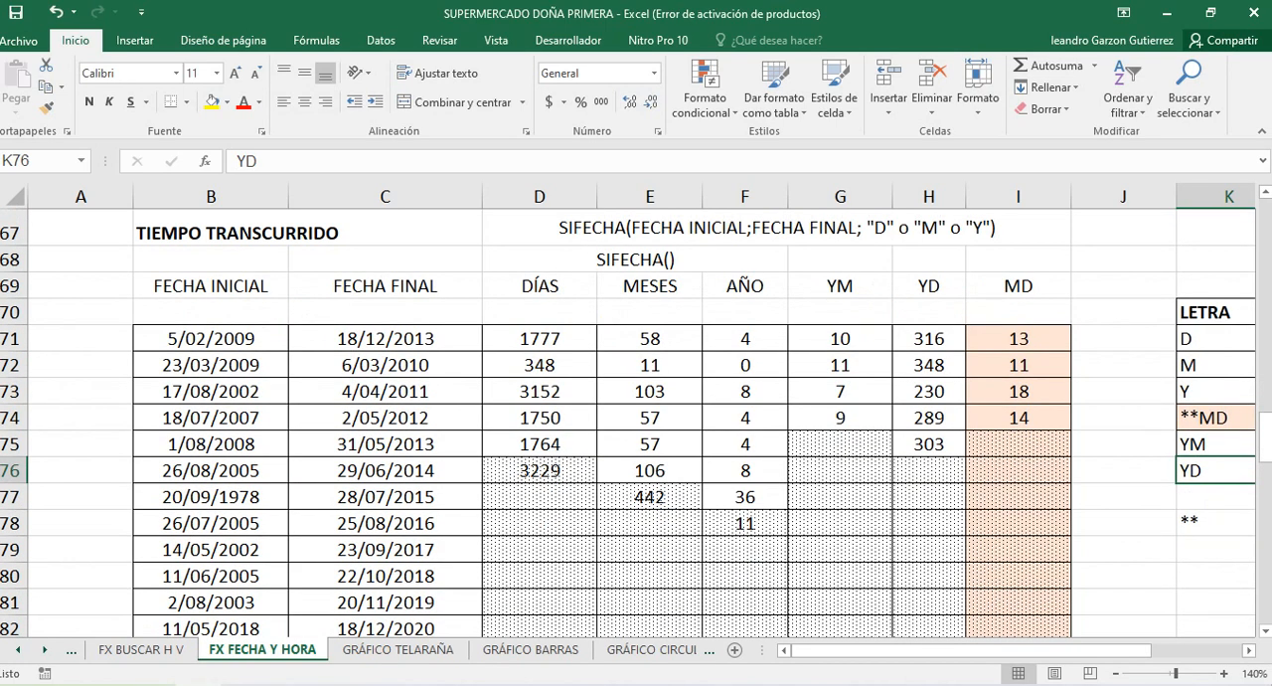
click(539, 445)
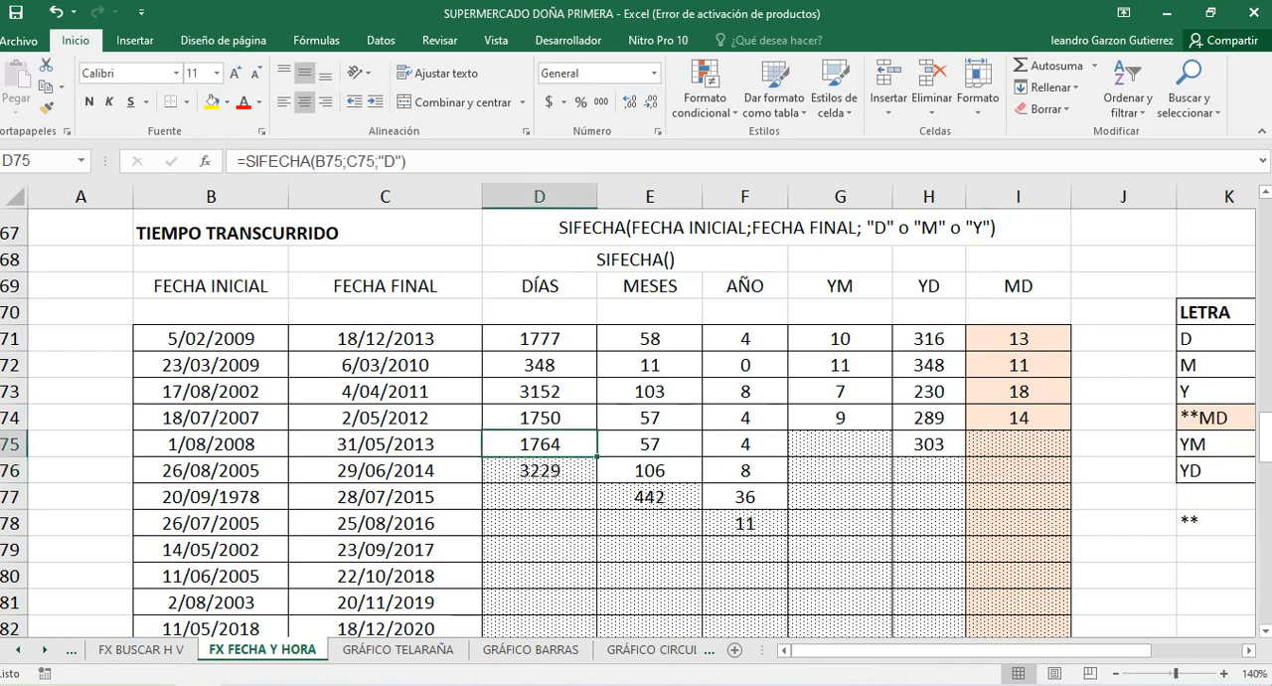
click(540, 471)
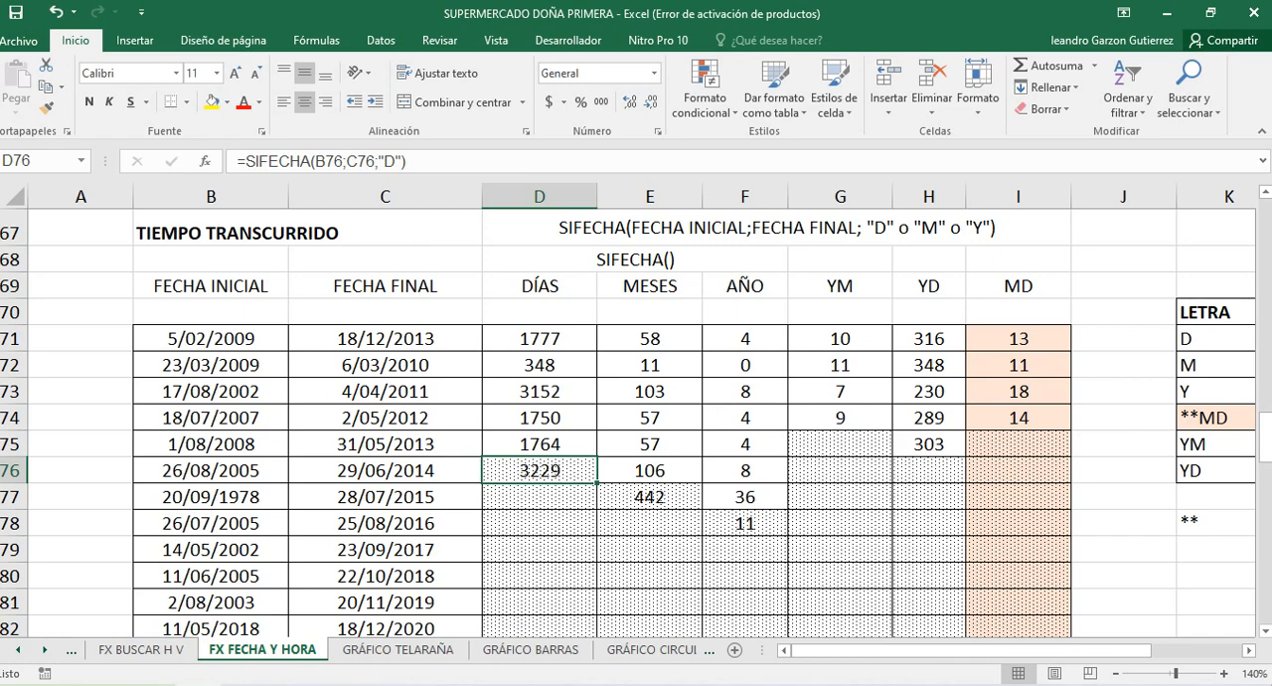
Calculate the elapsed days in D77 with the formula =SIFECHA(B77;C77;"D")
click(540, 497)
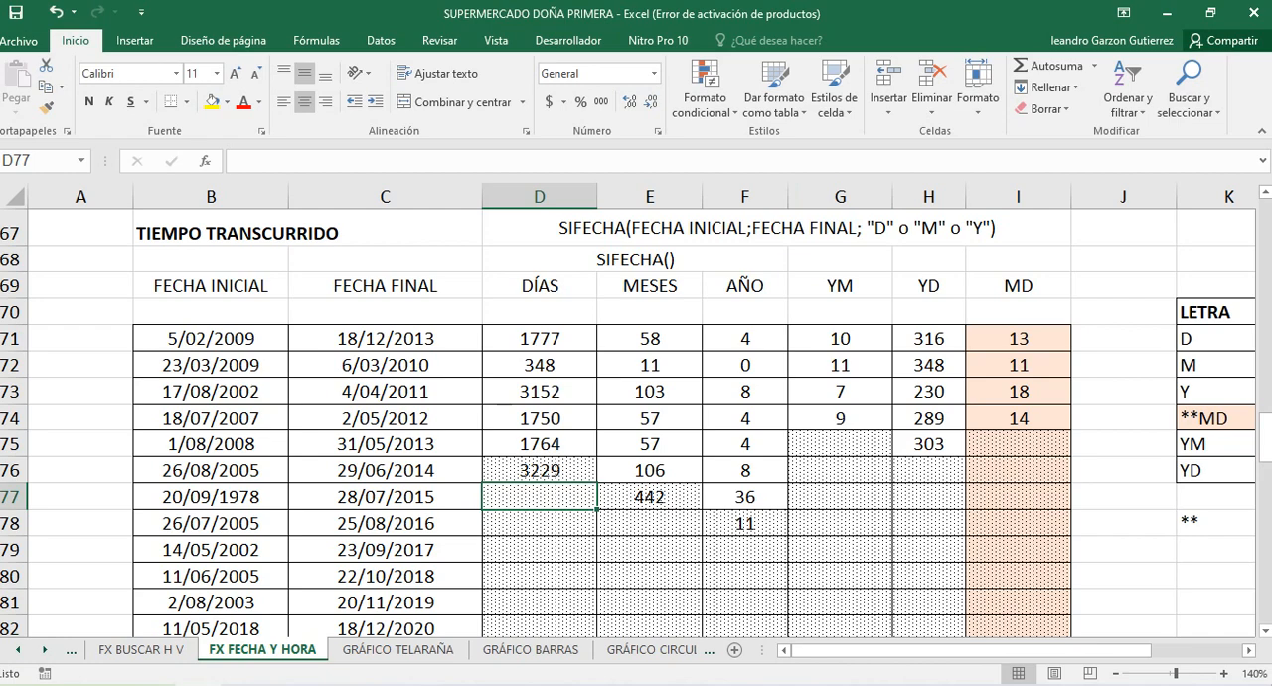
text(=)
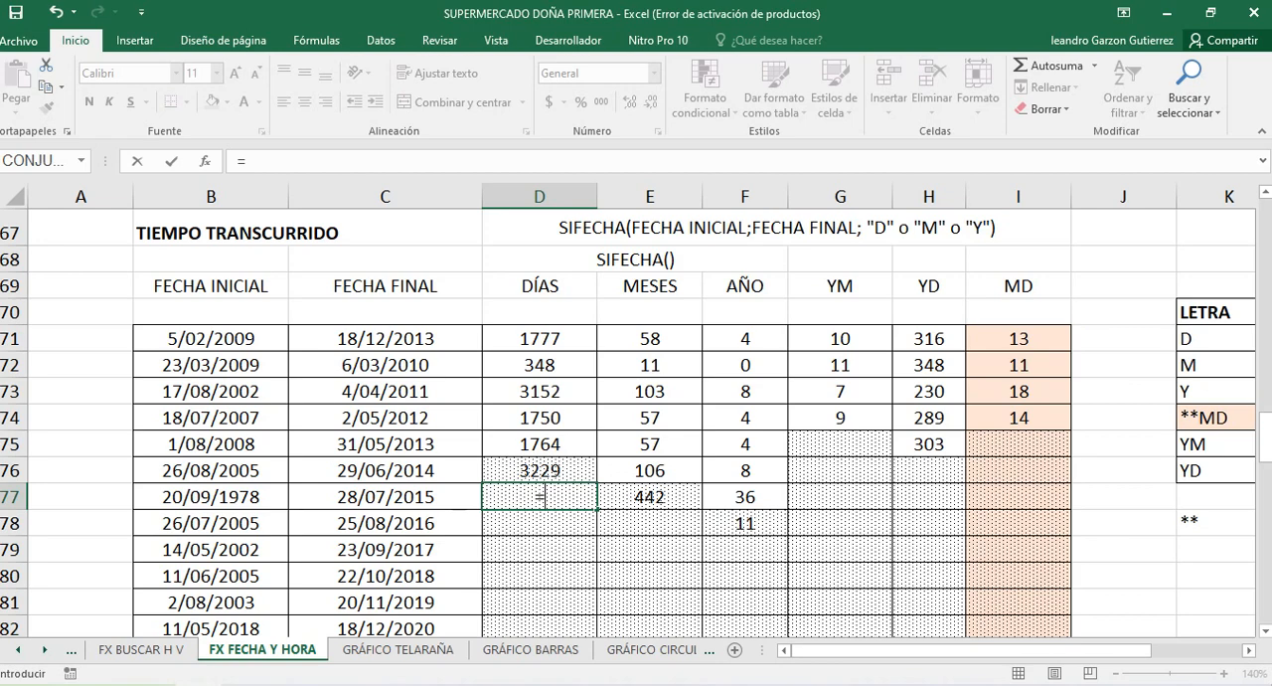
text(SI)
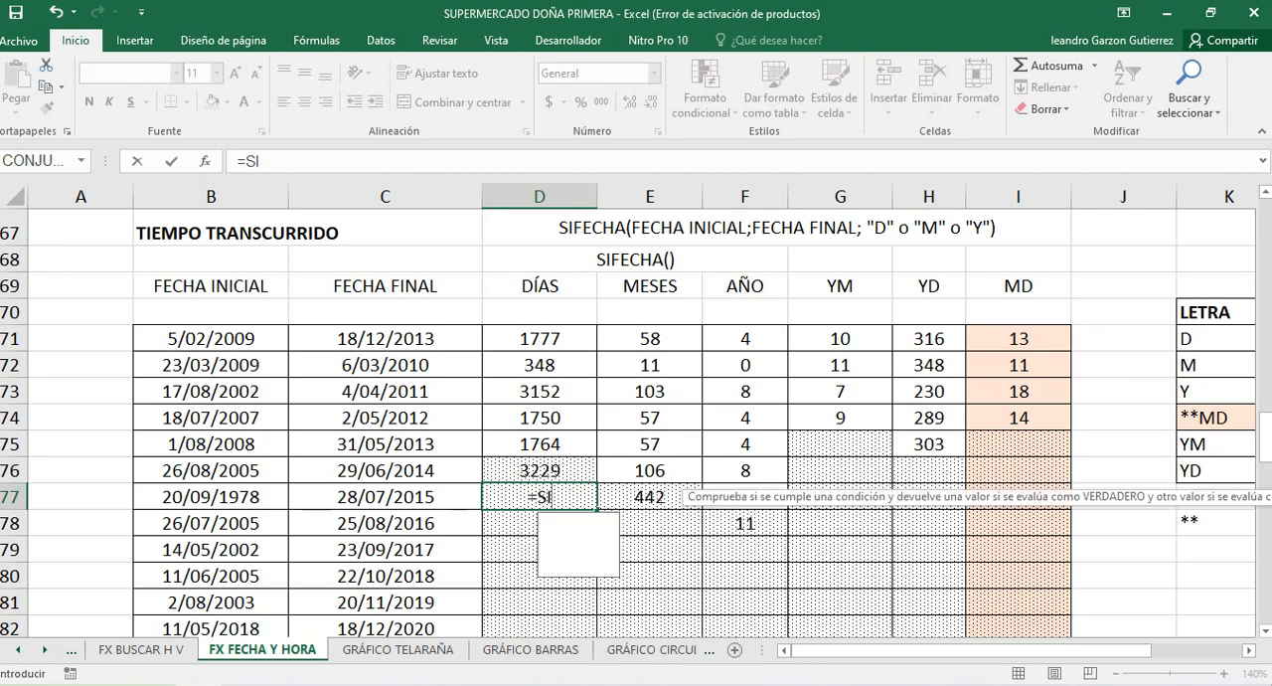
text(FECHA)
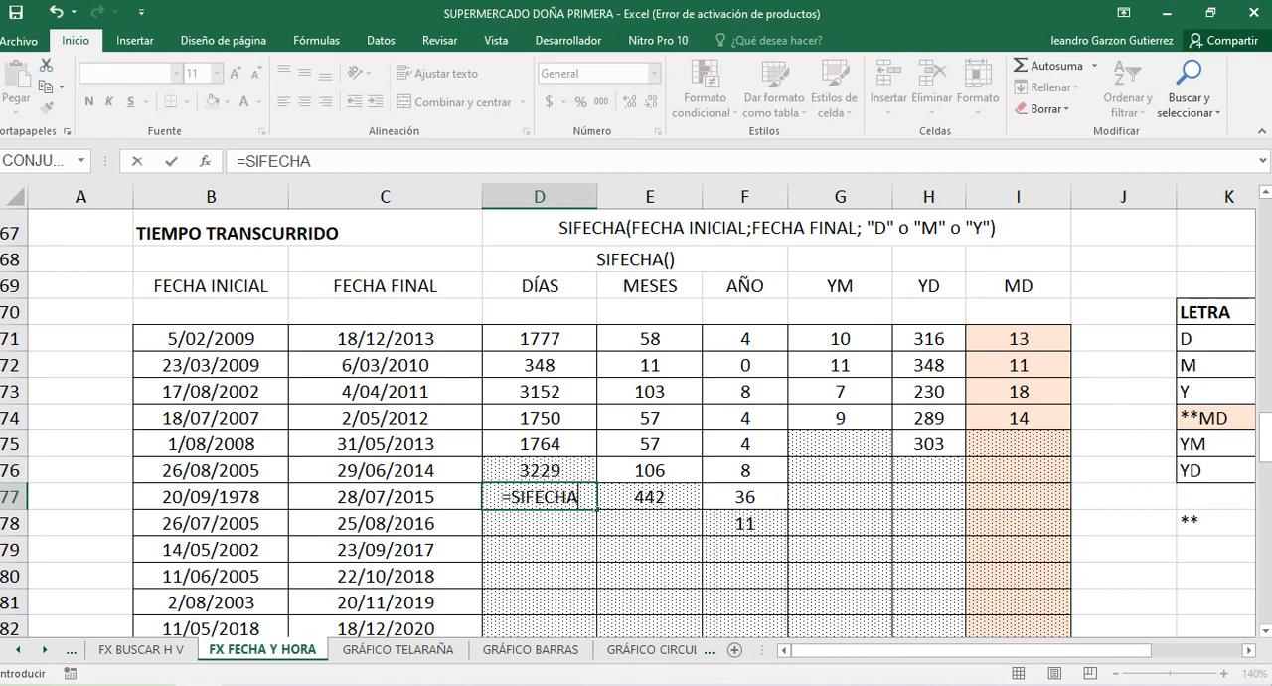
text(()
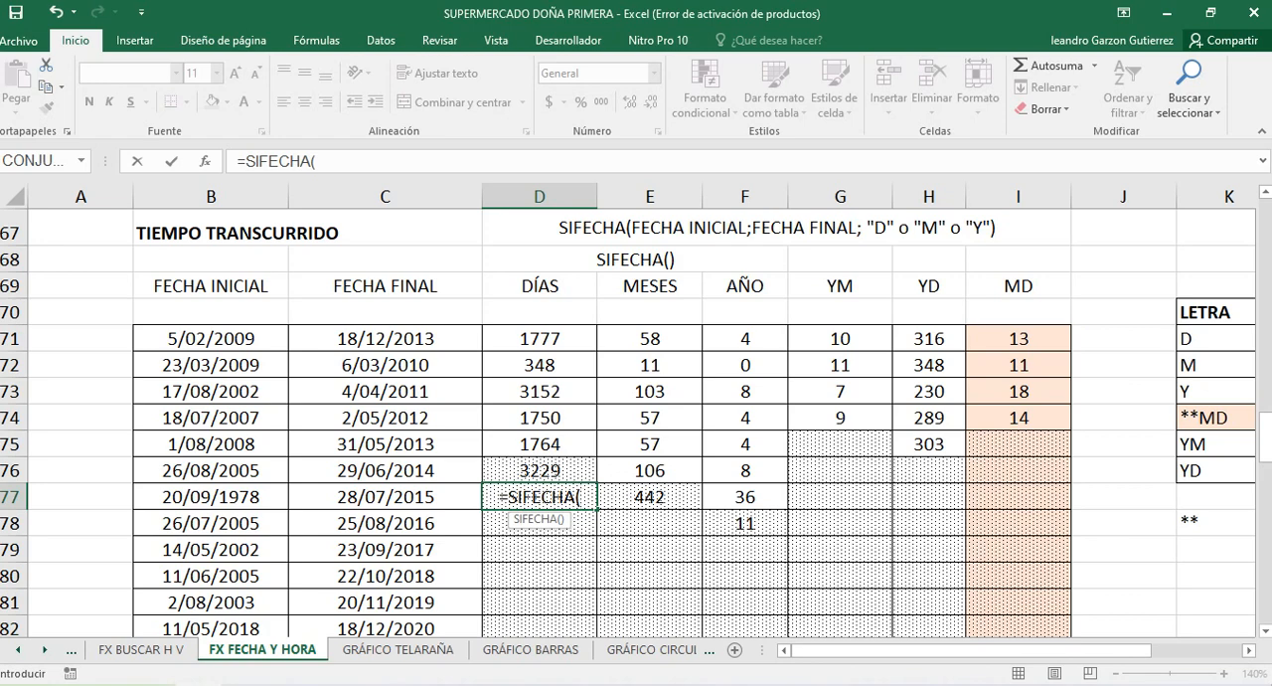
click(211, 497)
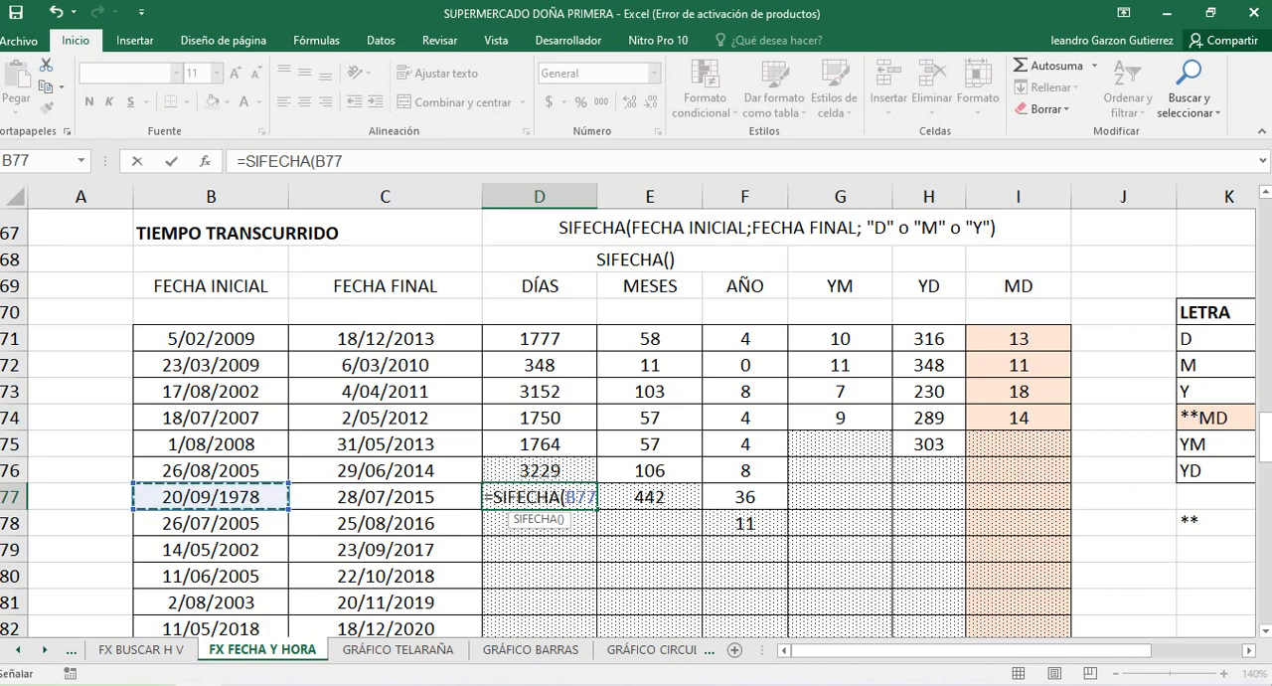
text(;)
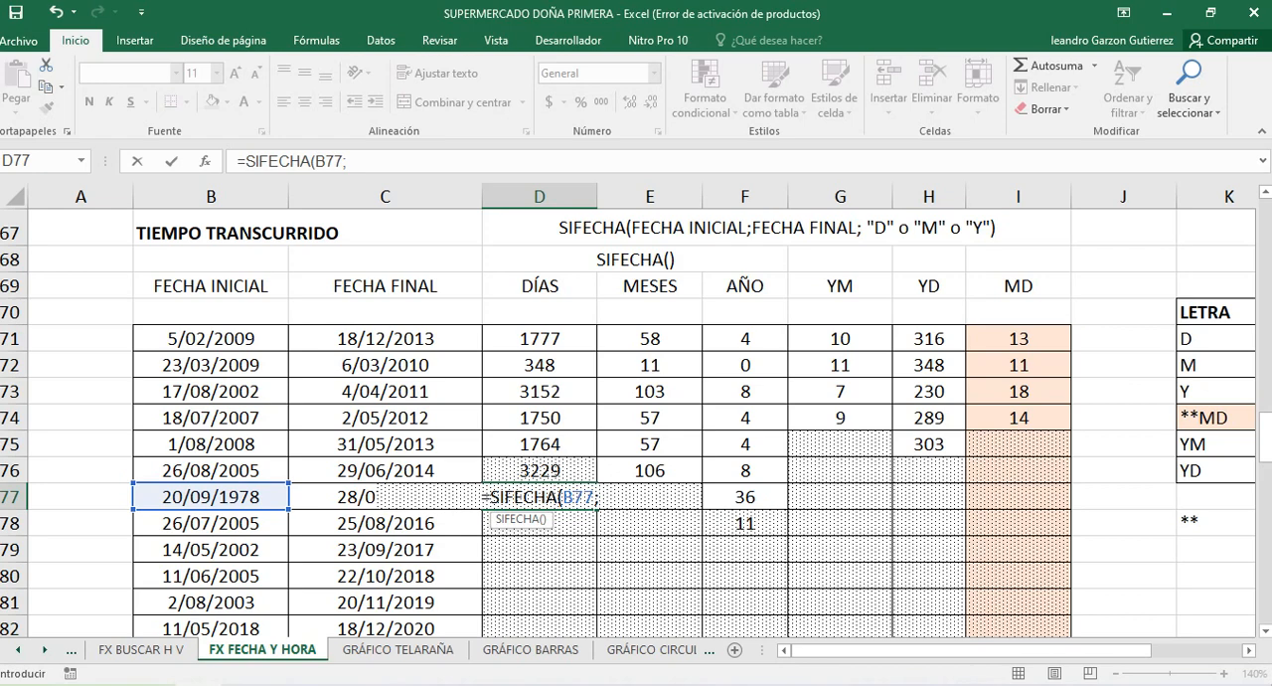
key(Left)
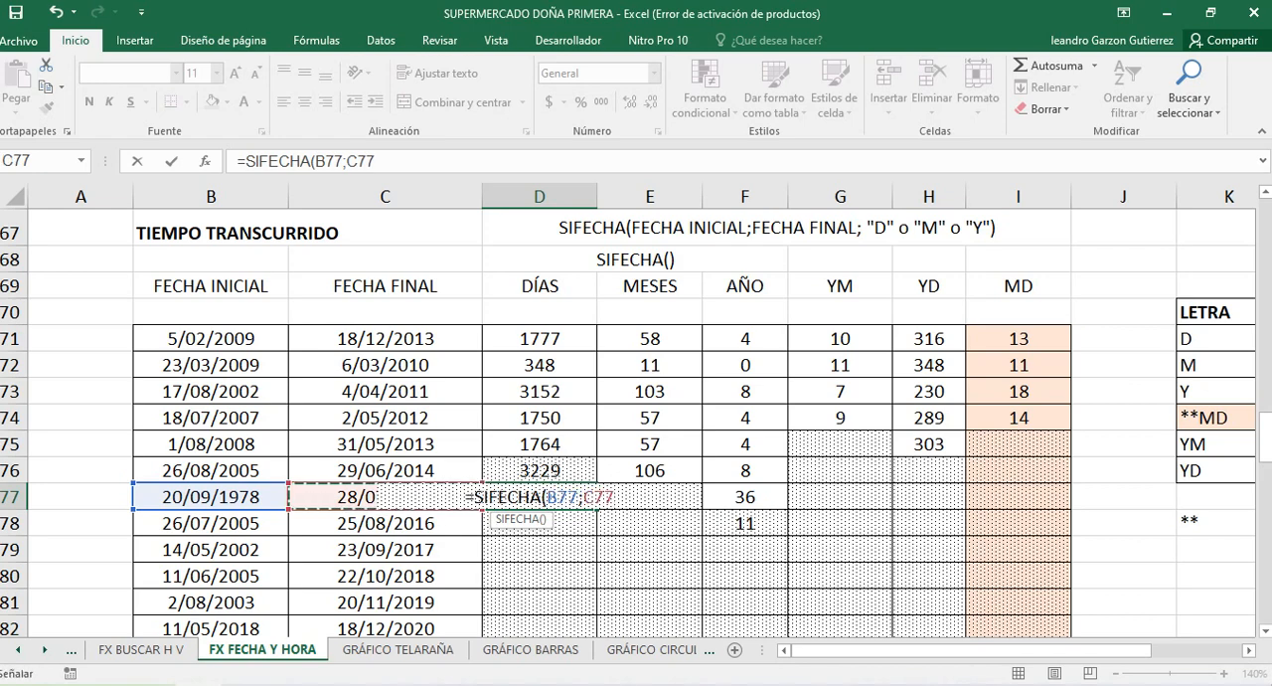
text(;)
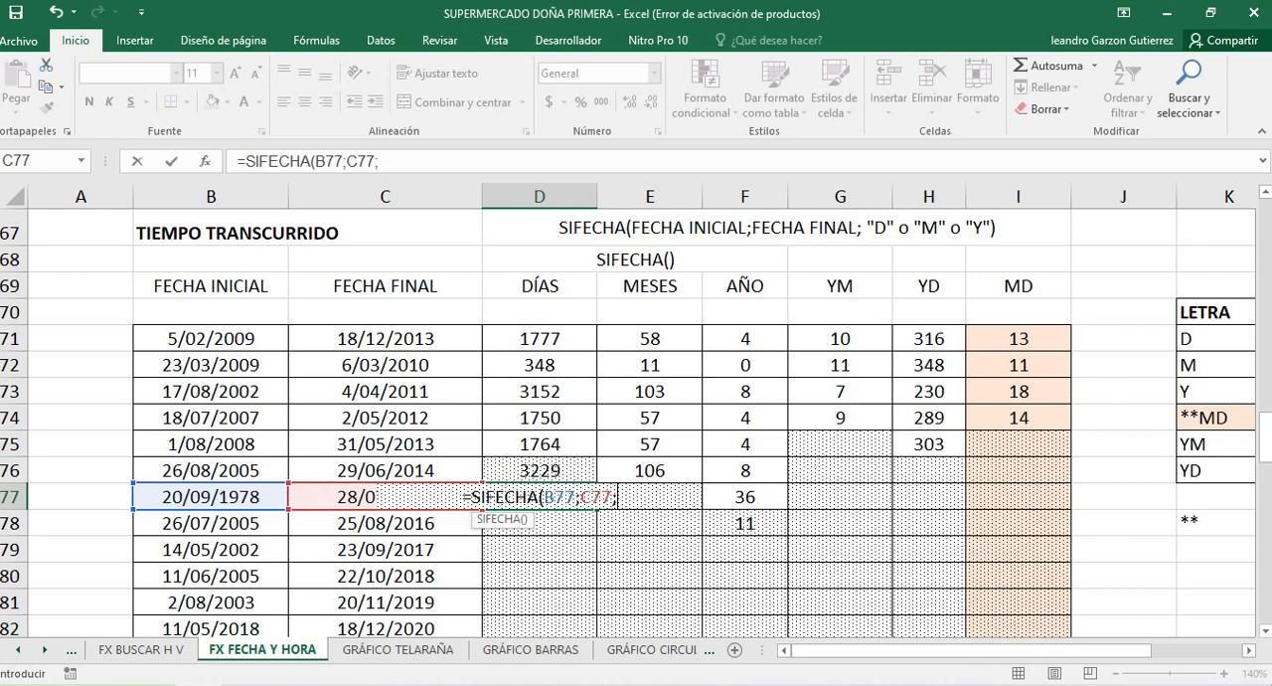
text(")
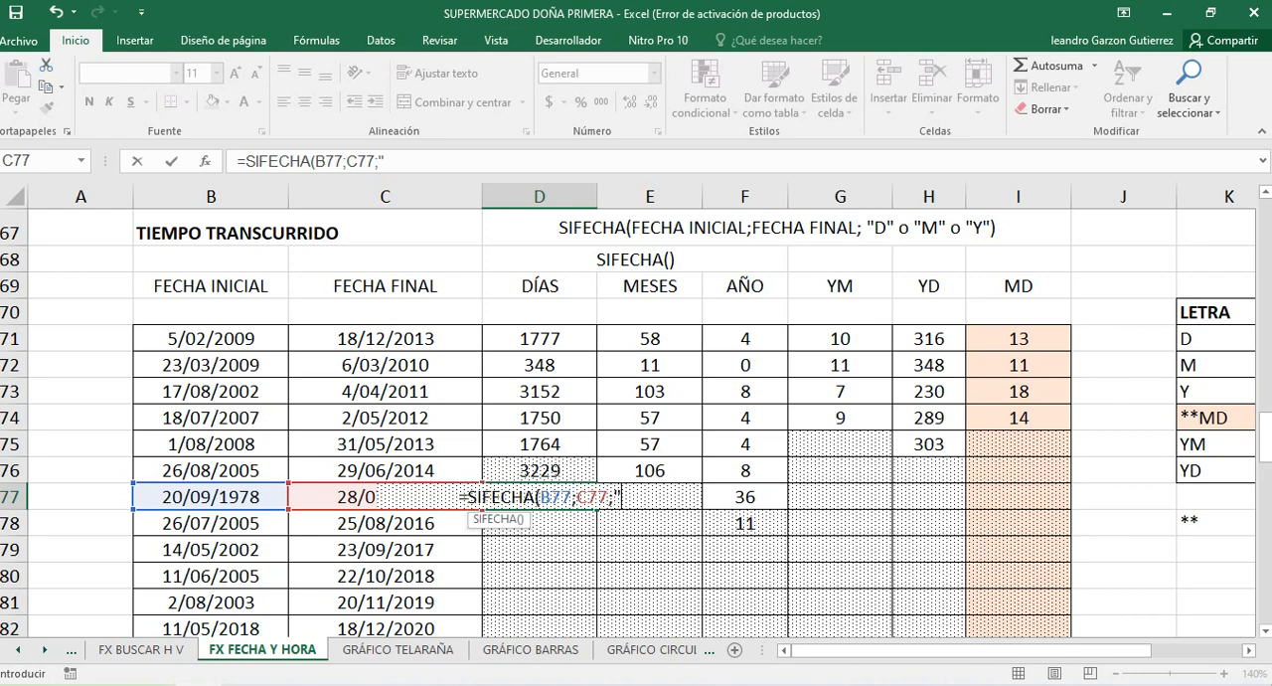
text(D)
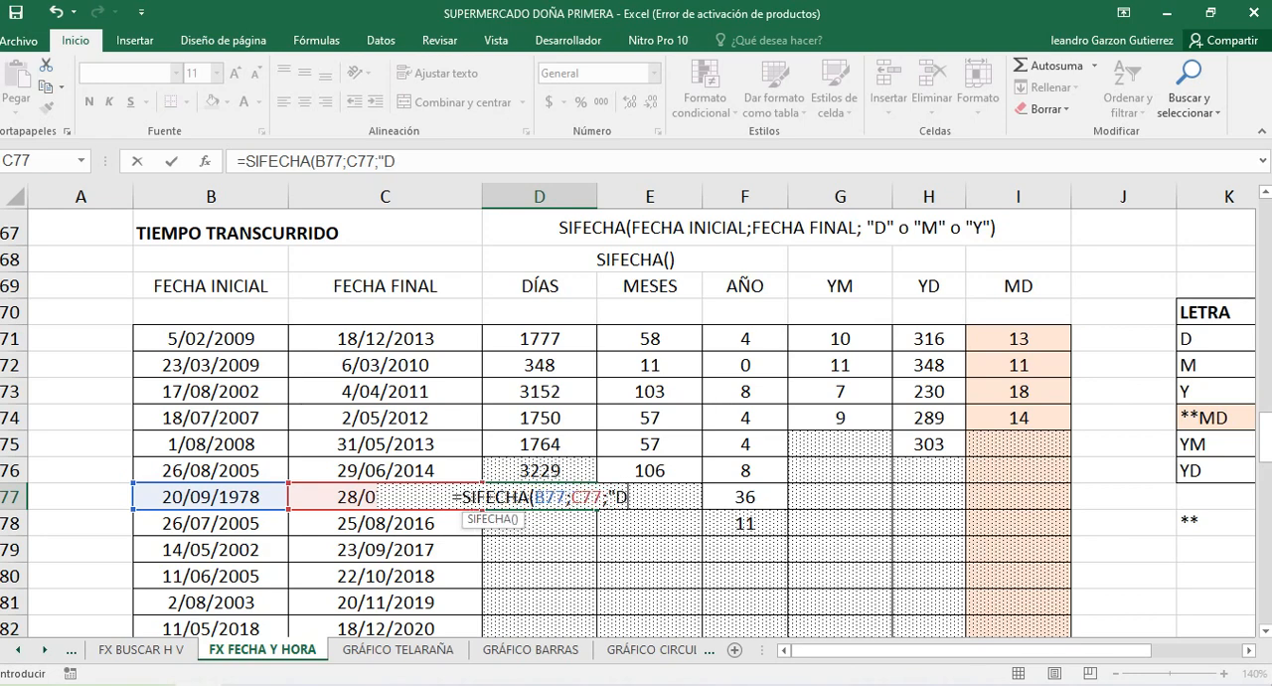
text(")
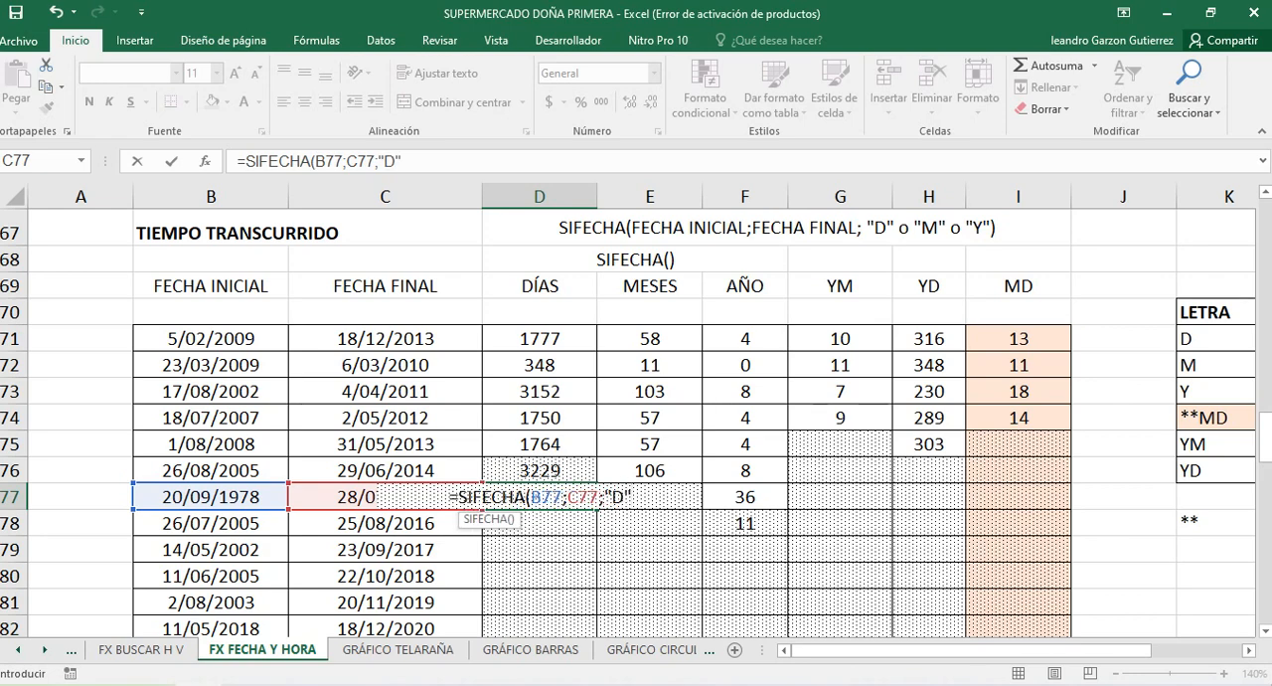
text())
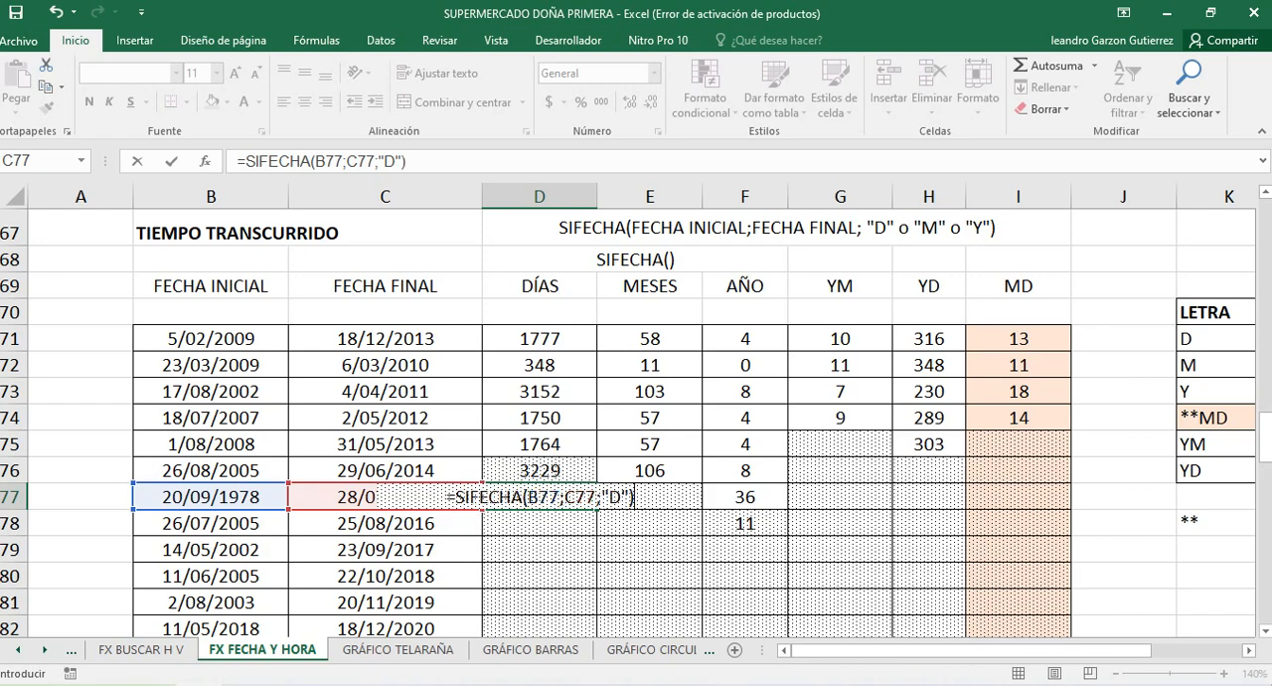
key(Return)
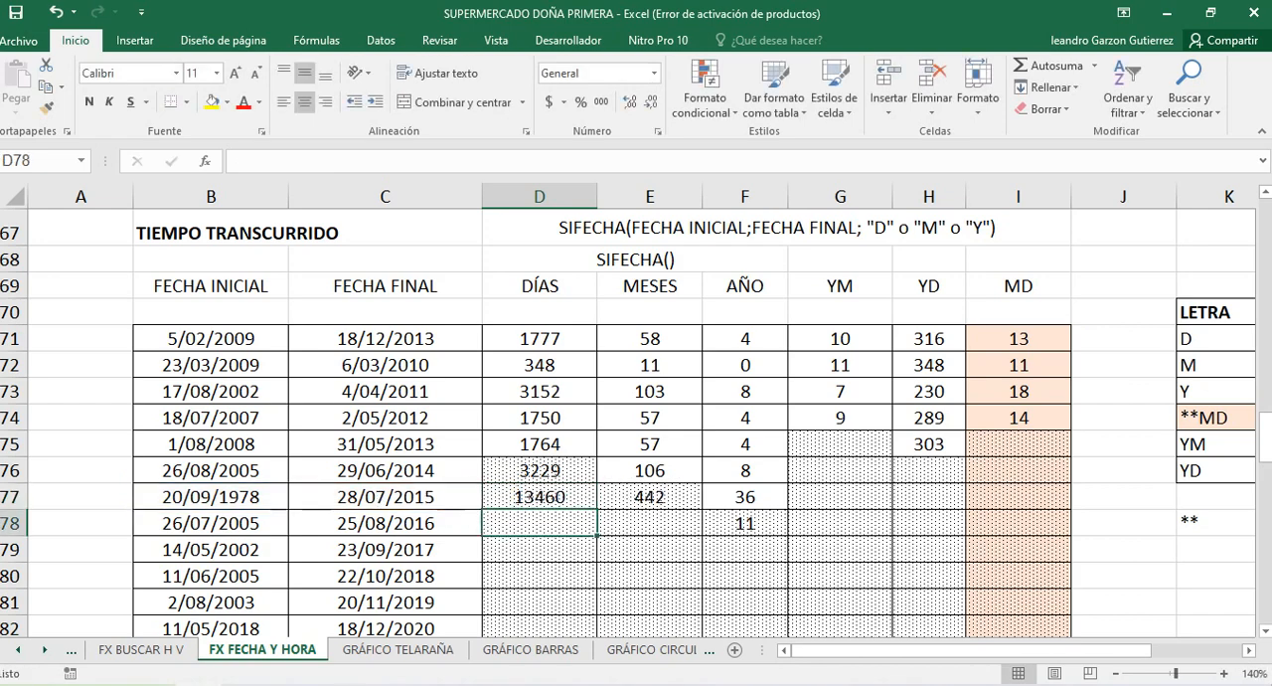
Review the start and end dates in B77 and C77 and the SIFECHA results in the MD column, I71:I74
click(211, 497)
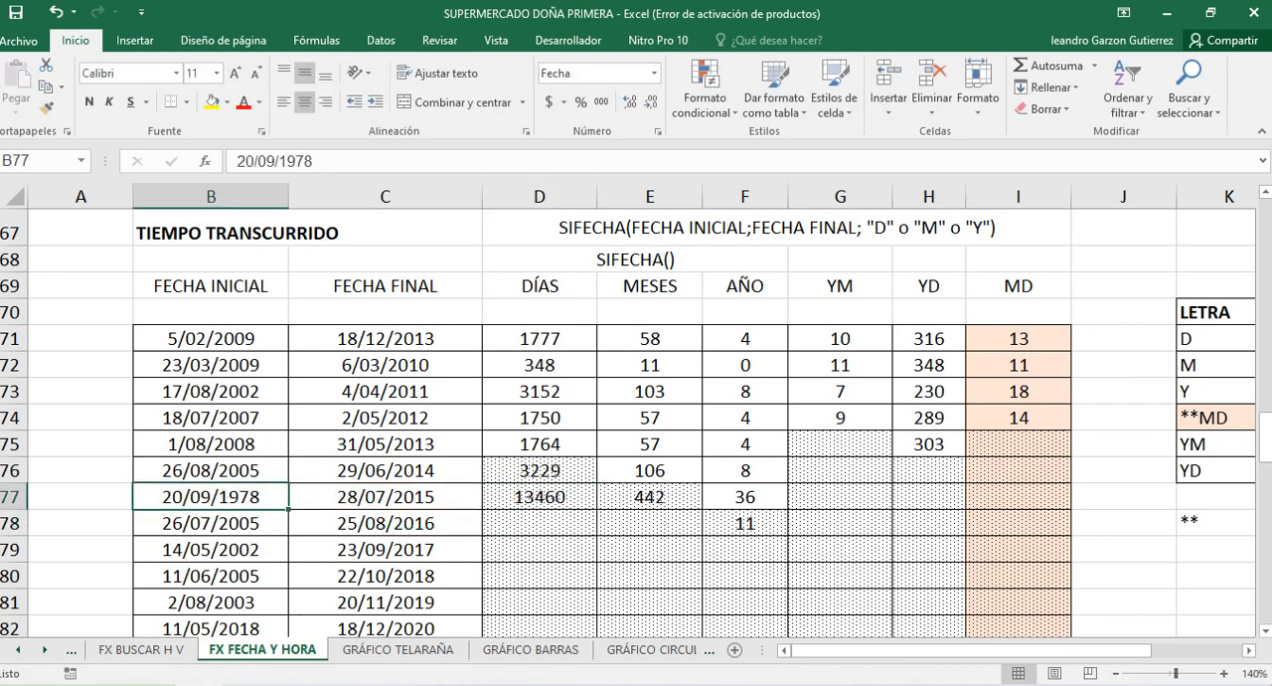
click(386, 497)
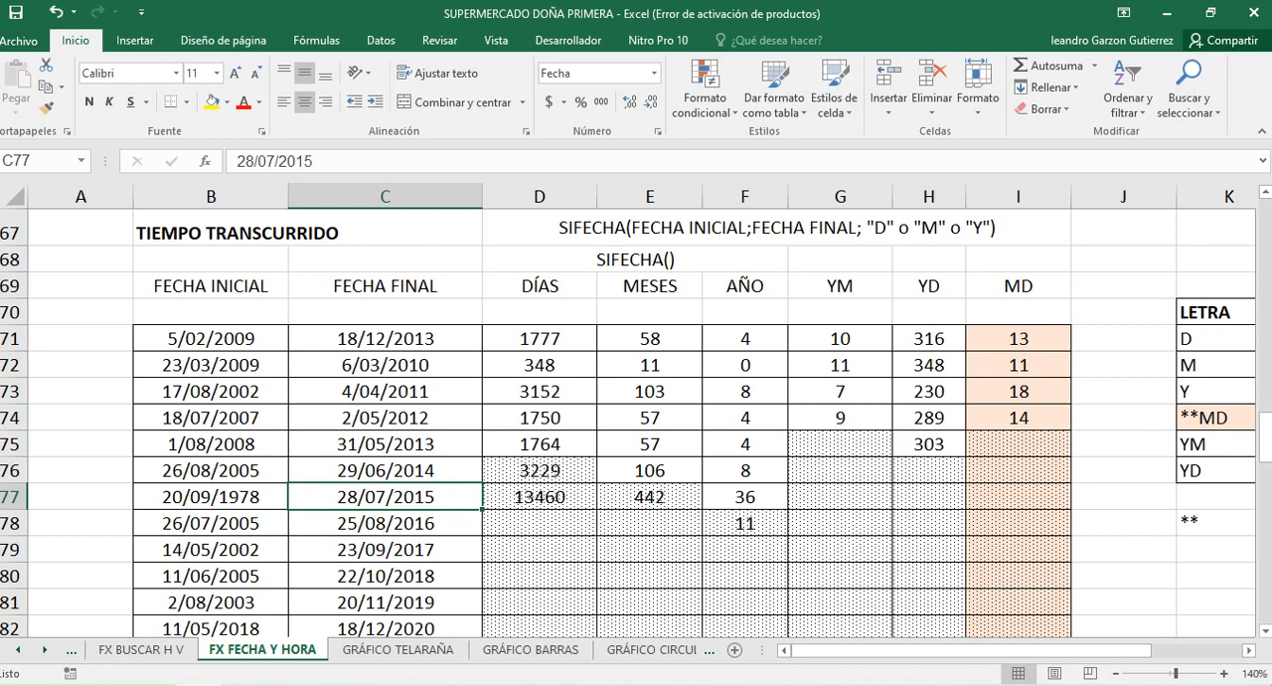
drag(1018, 339, 1018, 418)
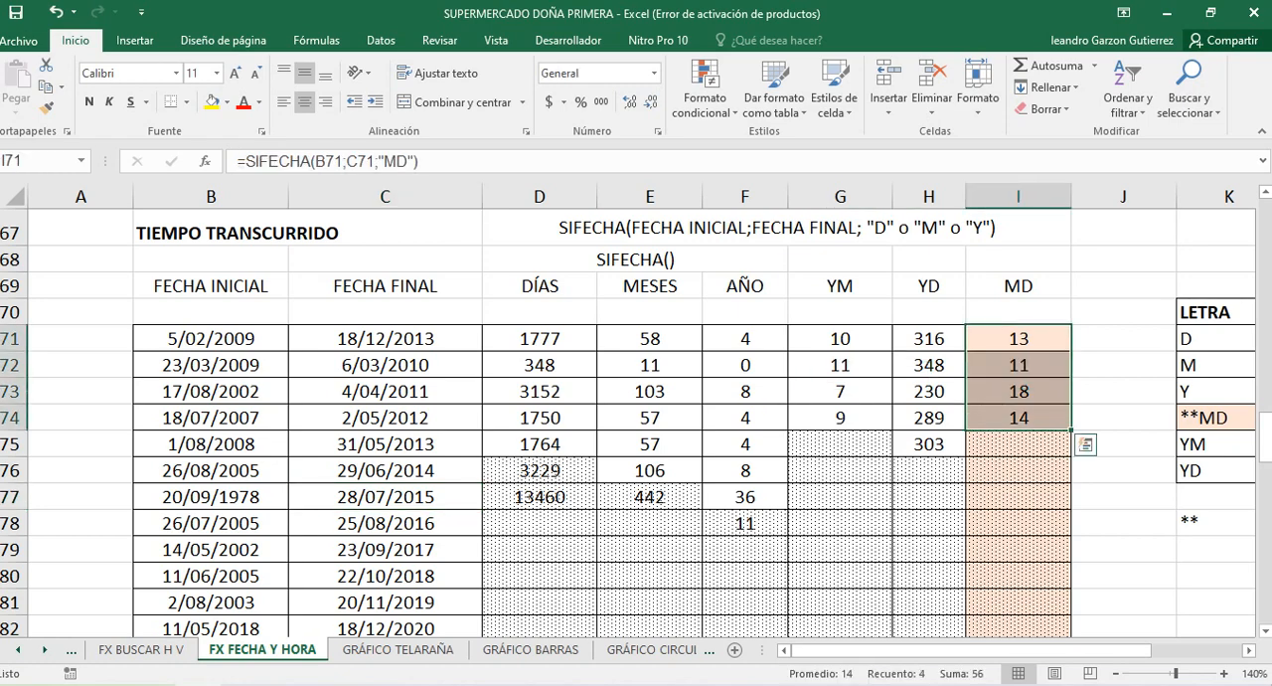
drag(1018, 339, 1018, 393)
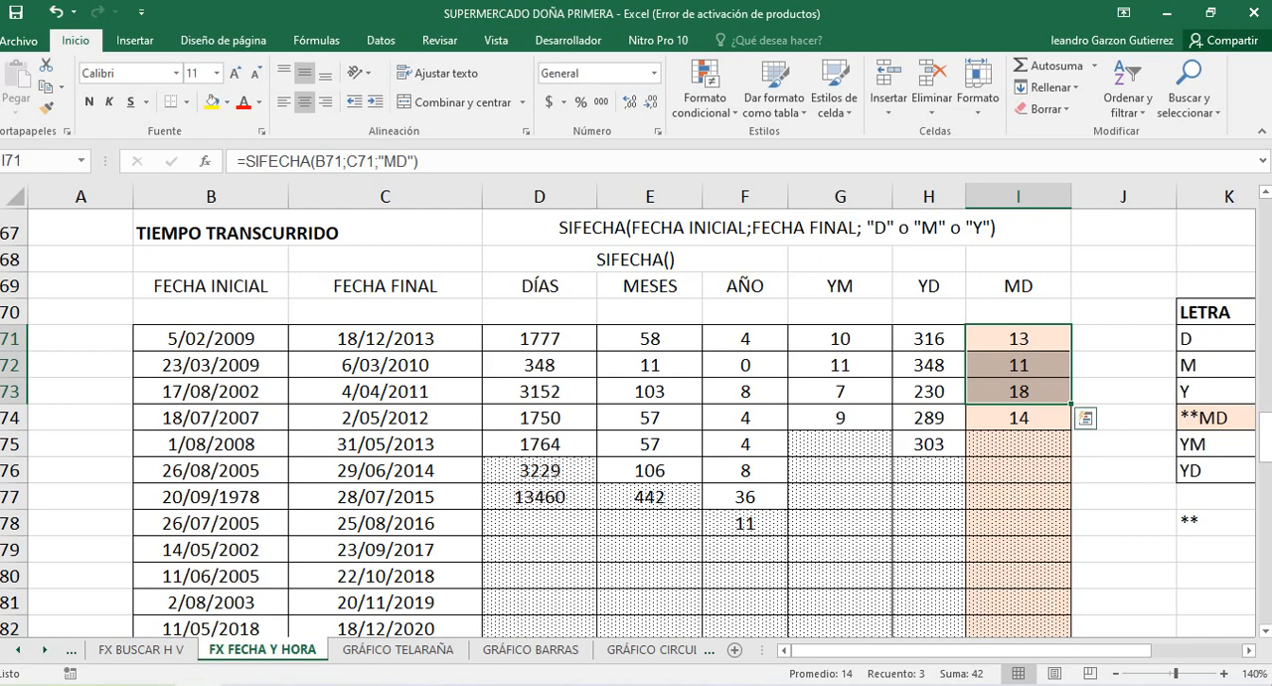
scroll(636, 418, down, 1)
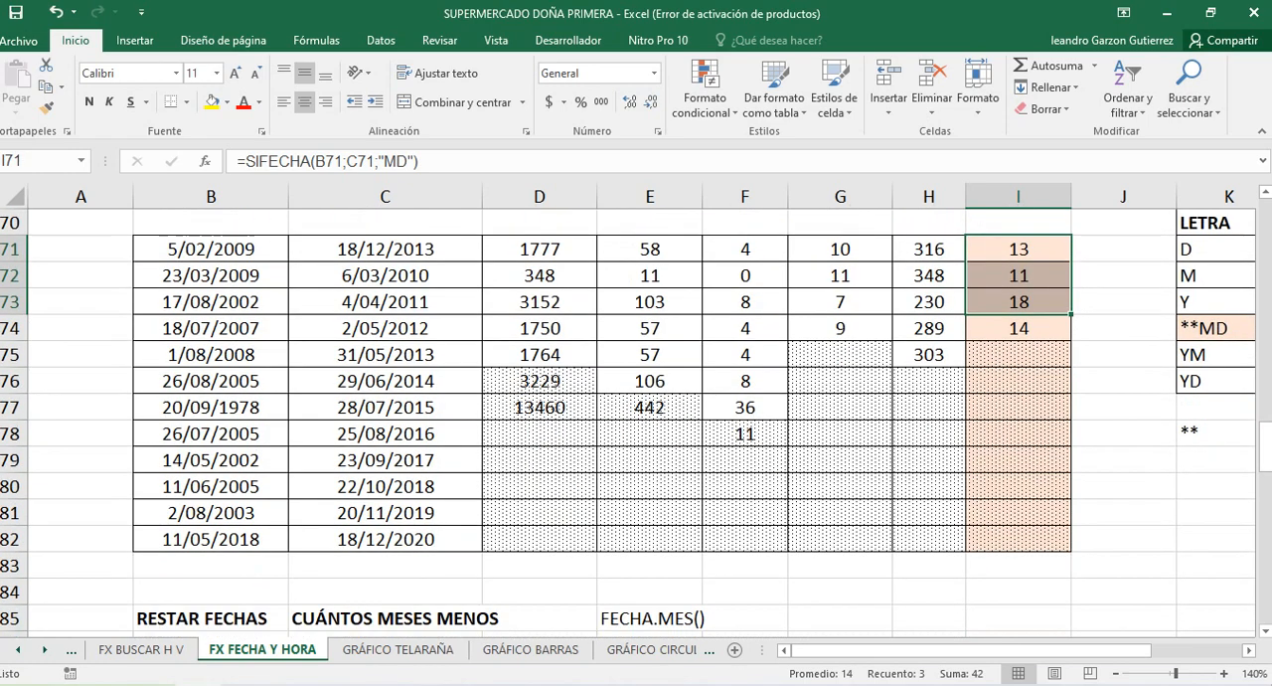
scroll(636, 417, up, 1)
scroll(636, 418, down, 1)
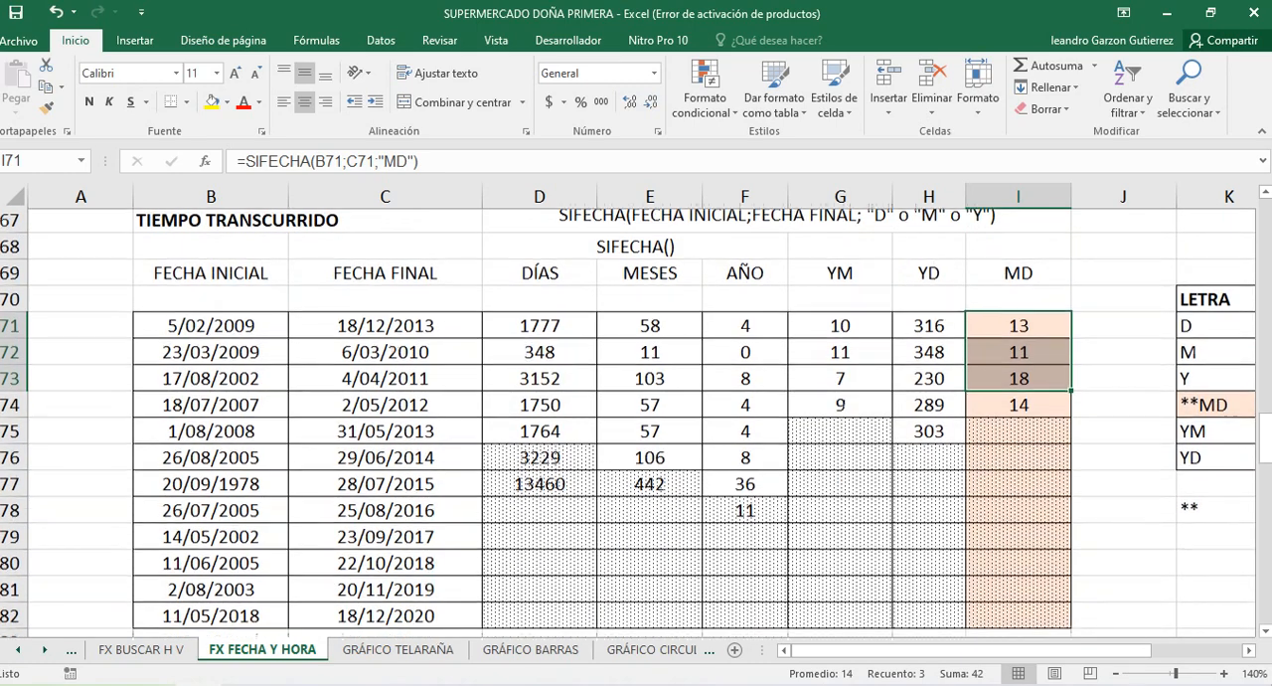
scroll(636, 417, up, 1)
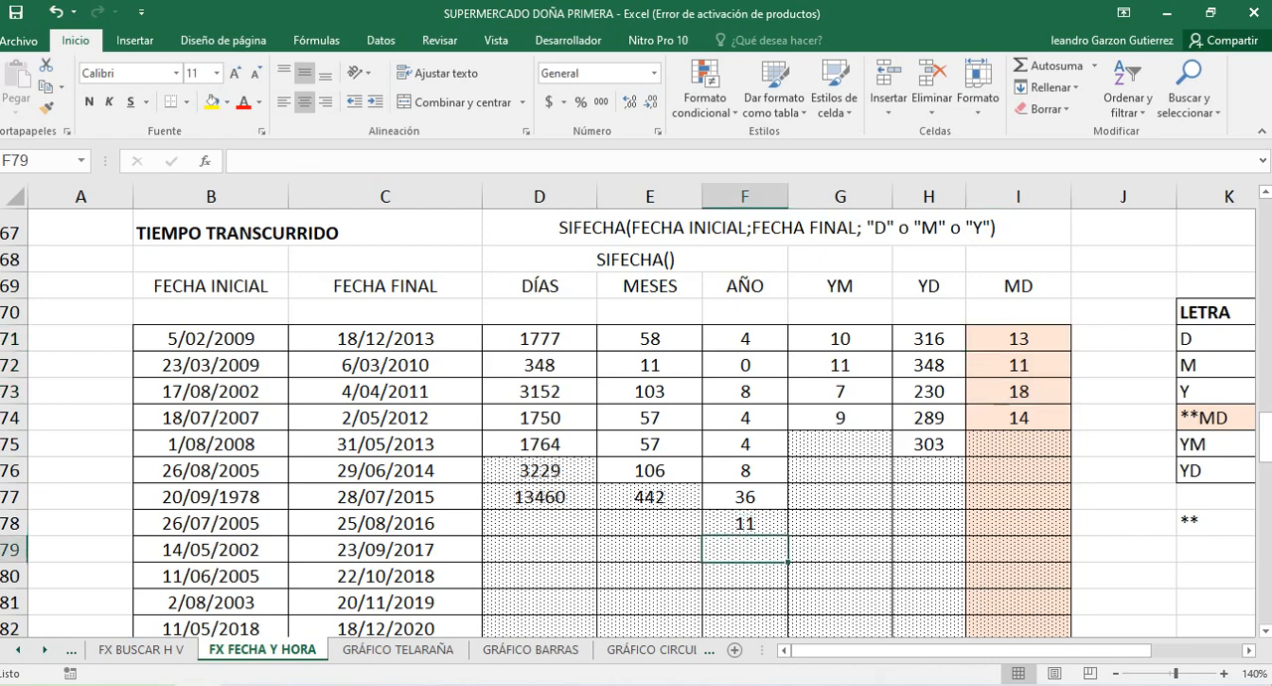
Calculate the elapsed years in F79 with the formula =SIFECHA(B79;C79;"Y")
double_click(745, 549)
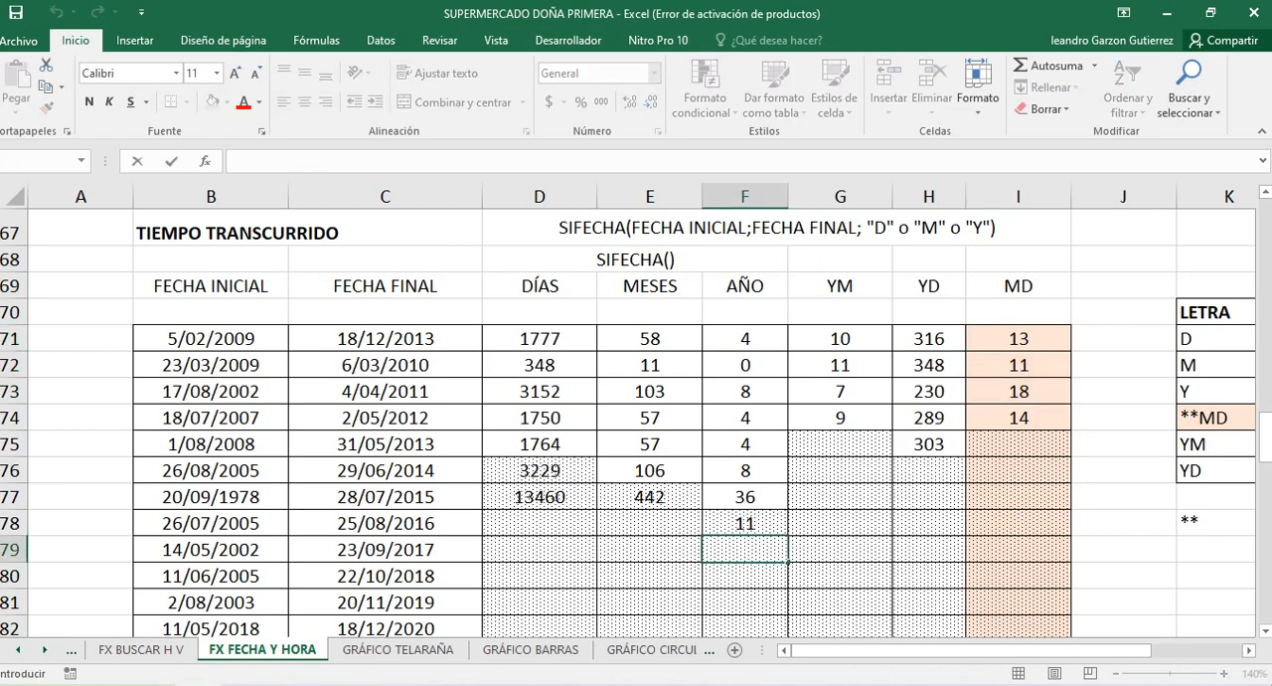
text(0)
key(BackSpace)
text(=SI()
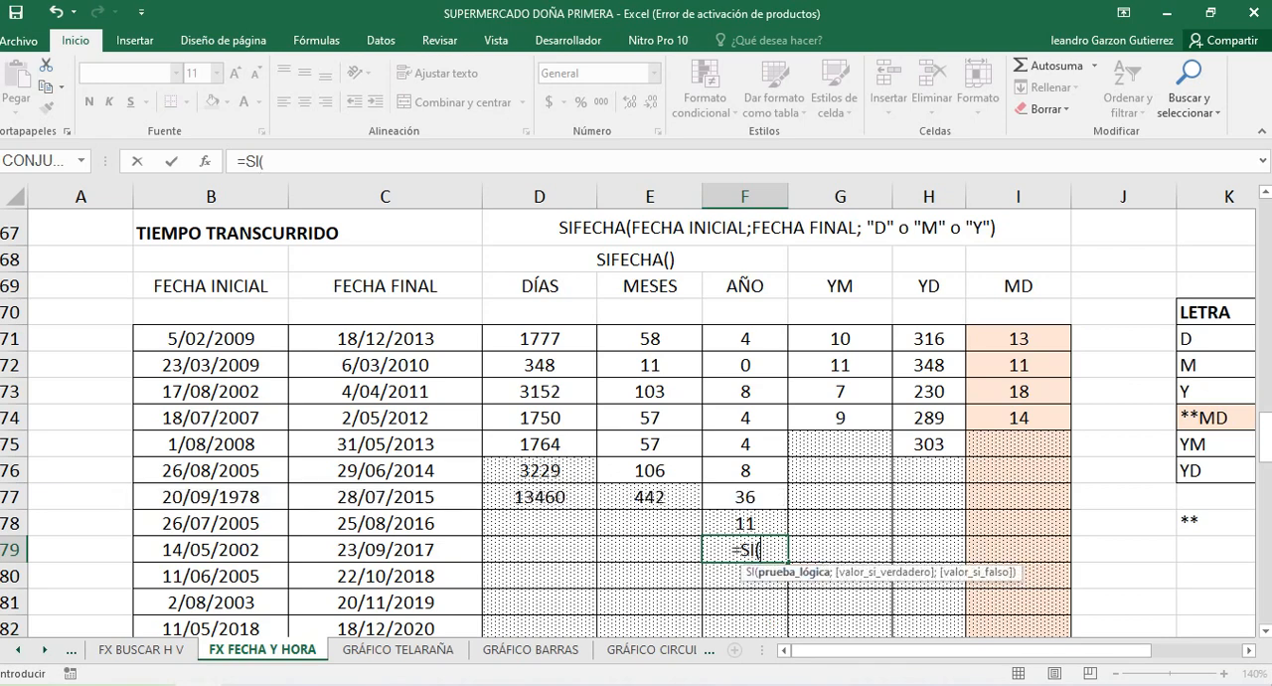
key(BackSpace)
text(FECHA()
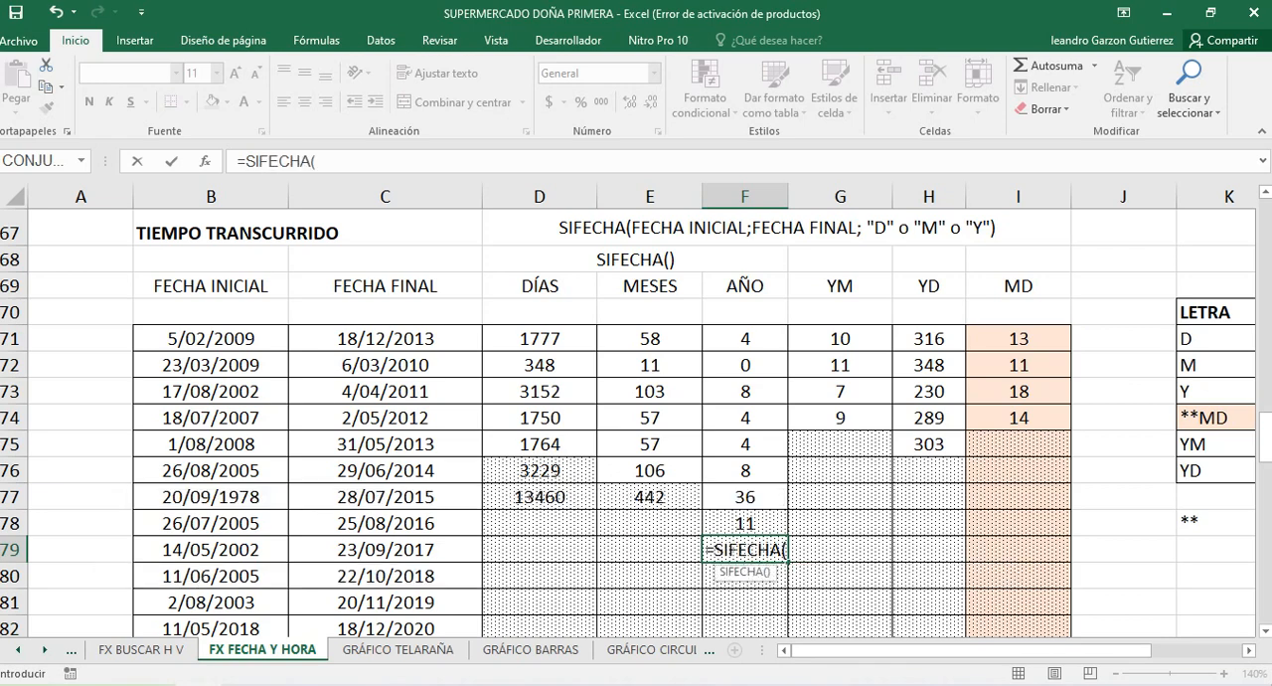
key(Left)
key(Left)
key(Left)
key(Left)
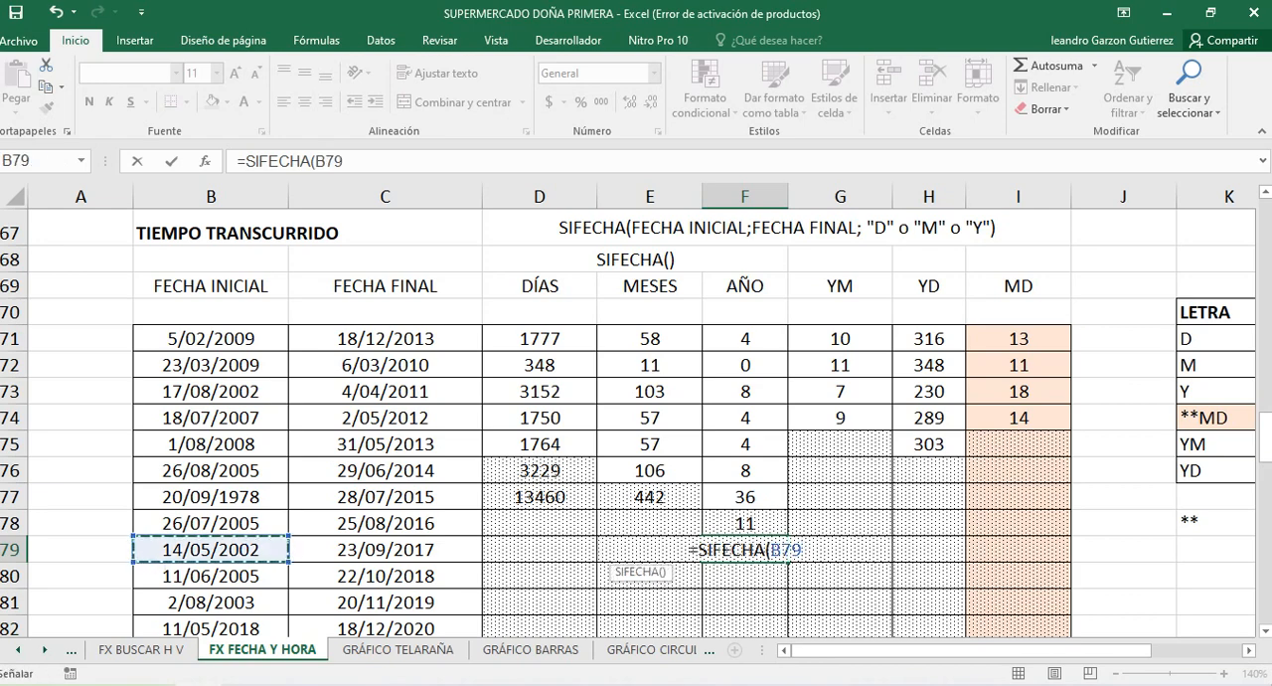
text(;)
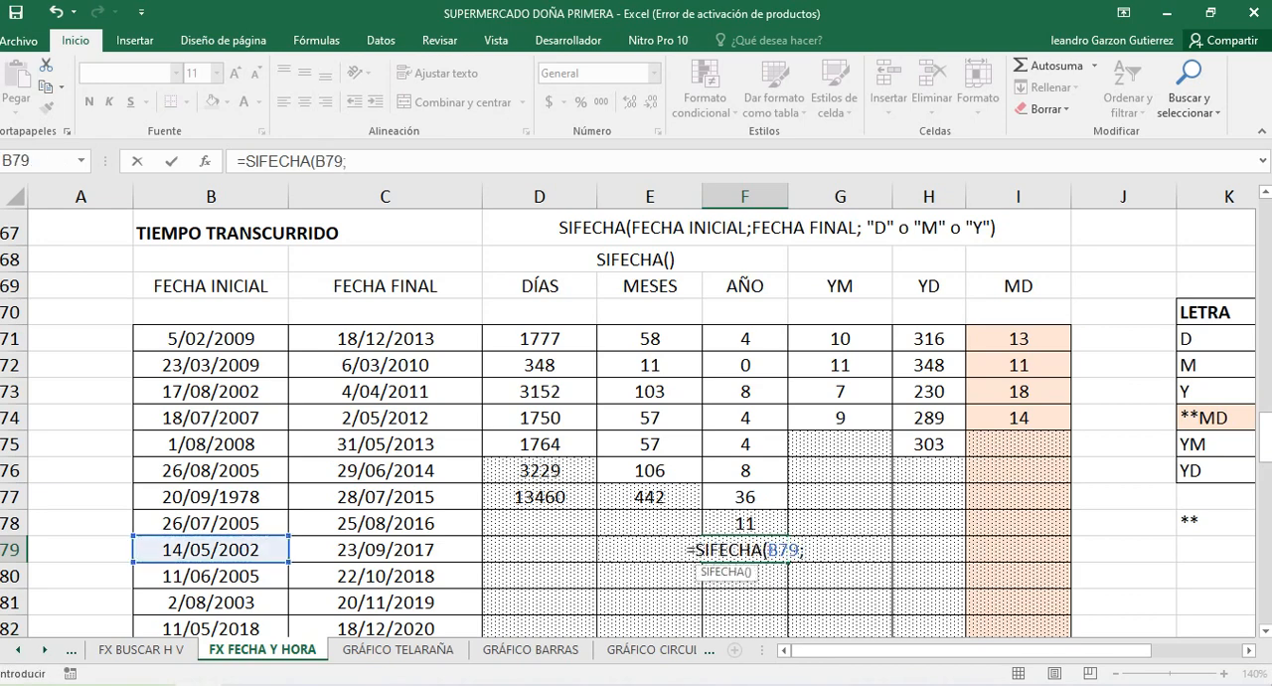
click(386, 550)
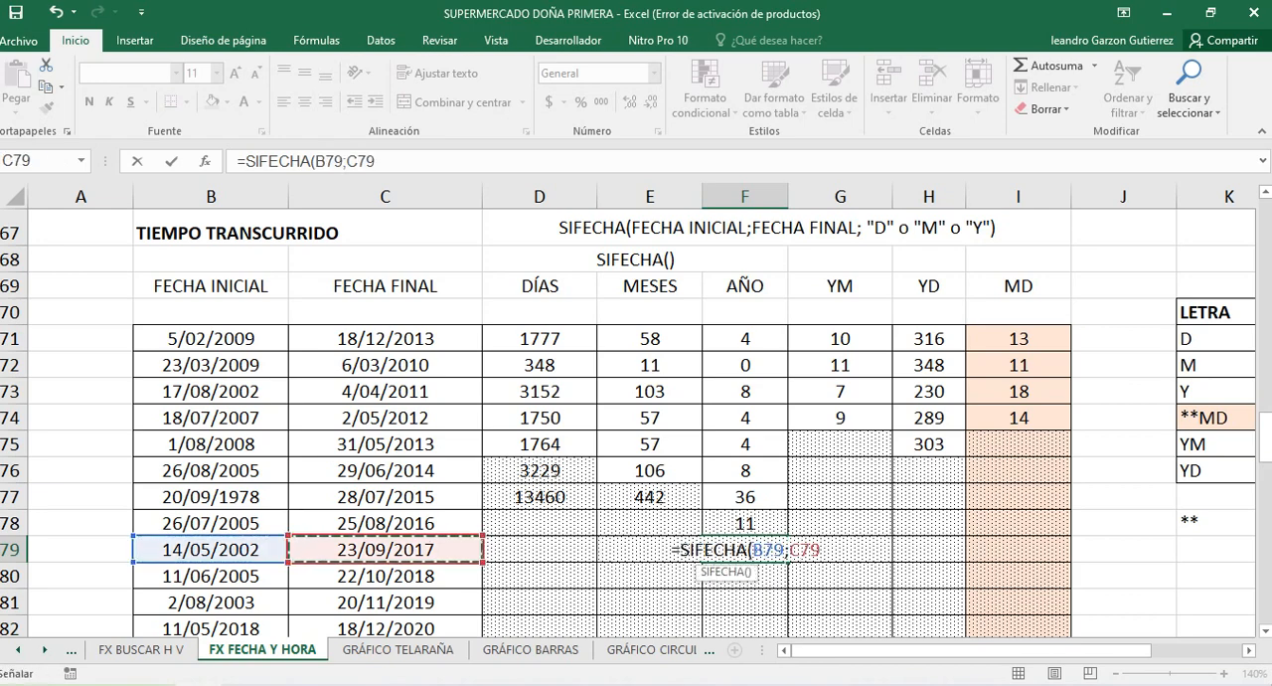
text(;"Y)
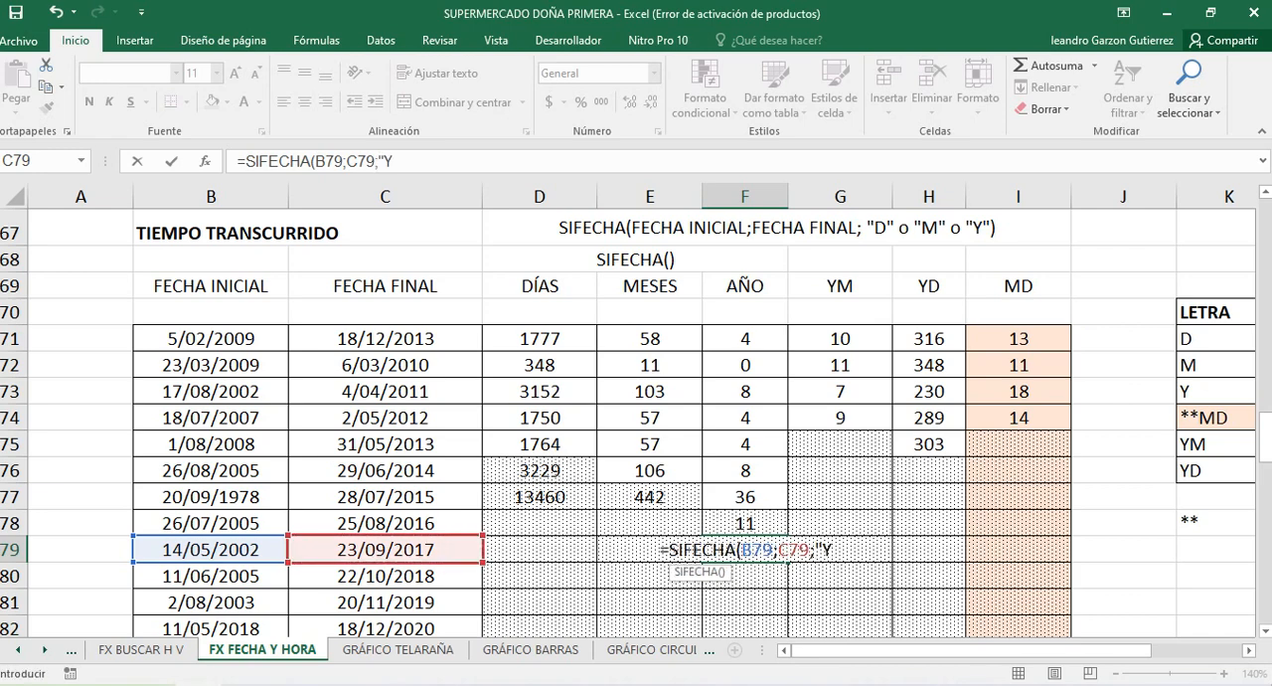
text(")
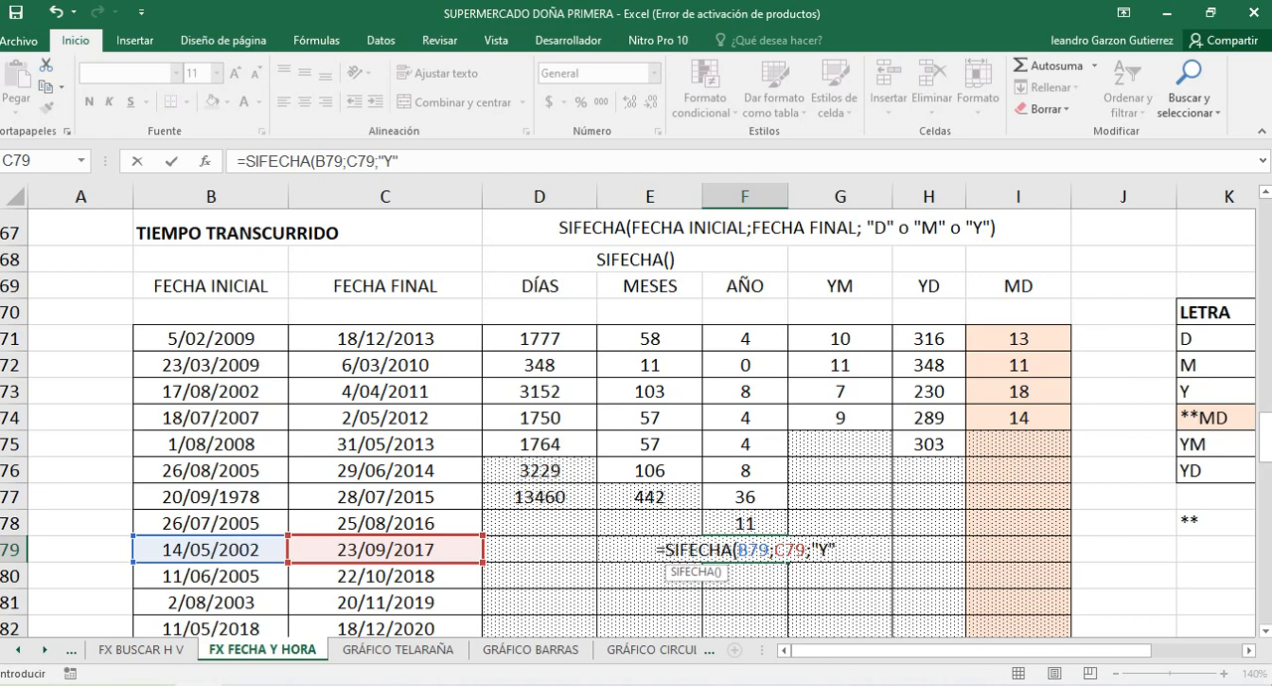
text())
key(Return)
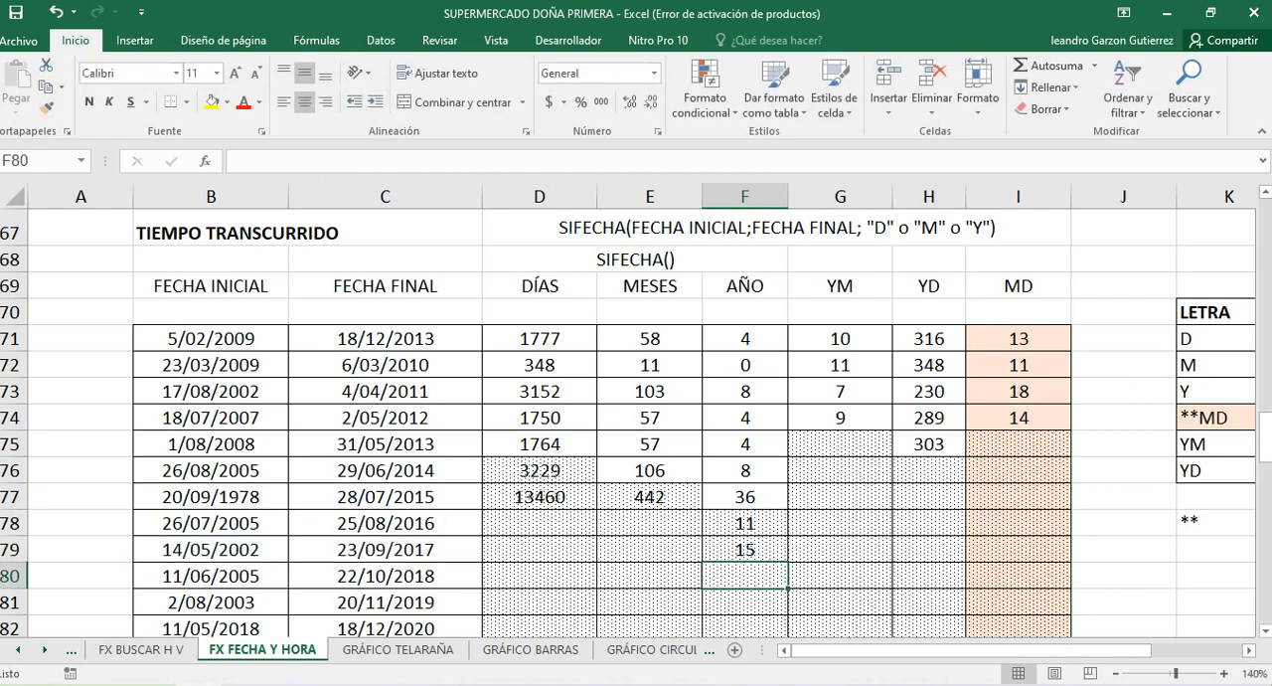
key(Up)
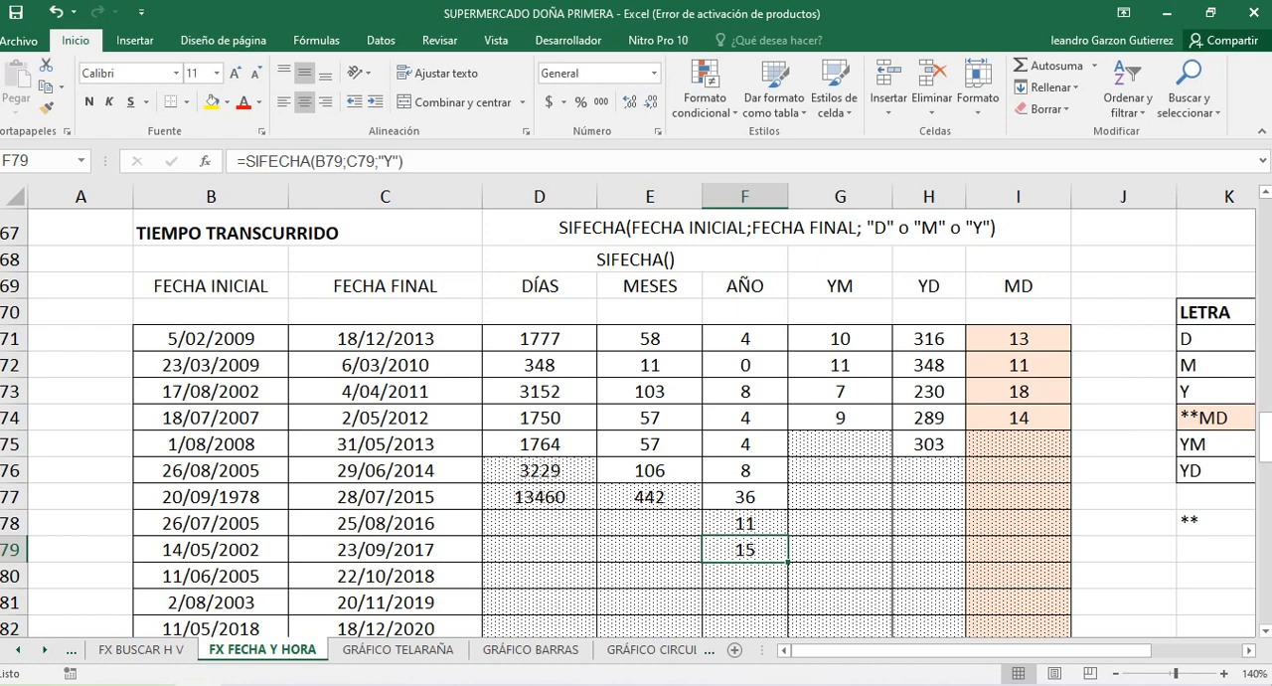
Review the negative month values and the FECHA.MES formulas in D87 and D88 of the RESTAR FECHAS table
scroll(636, 418, down, 5)
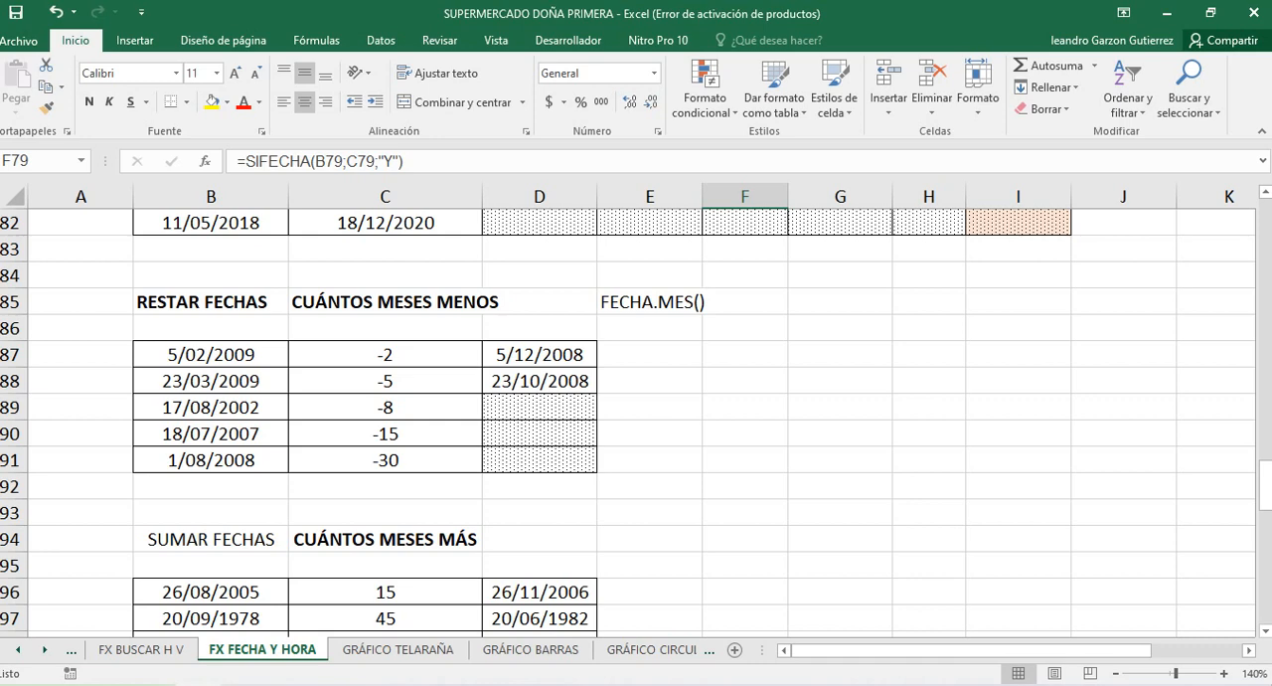
click(385, 355)
click(385, 380)
click(540, 381)
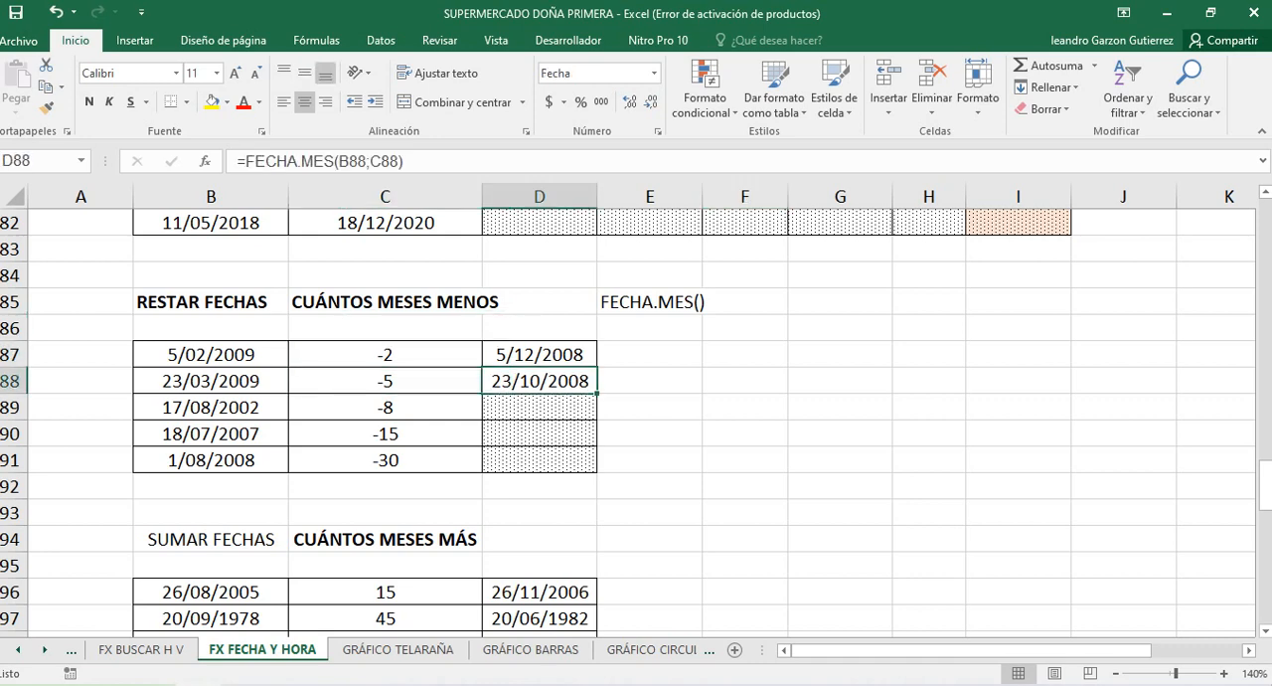
click(512, 355)
double_click(512, 355)
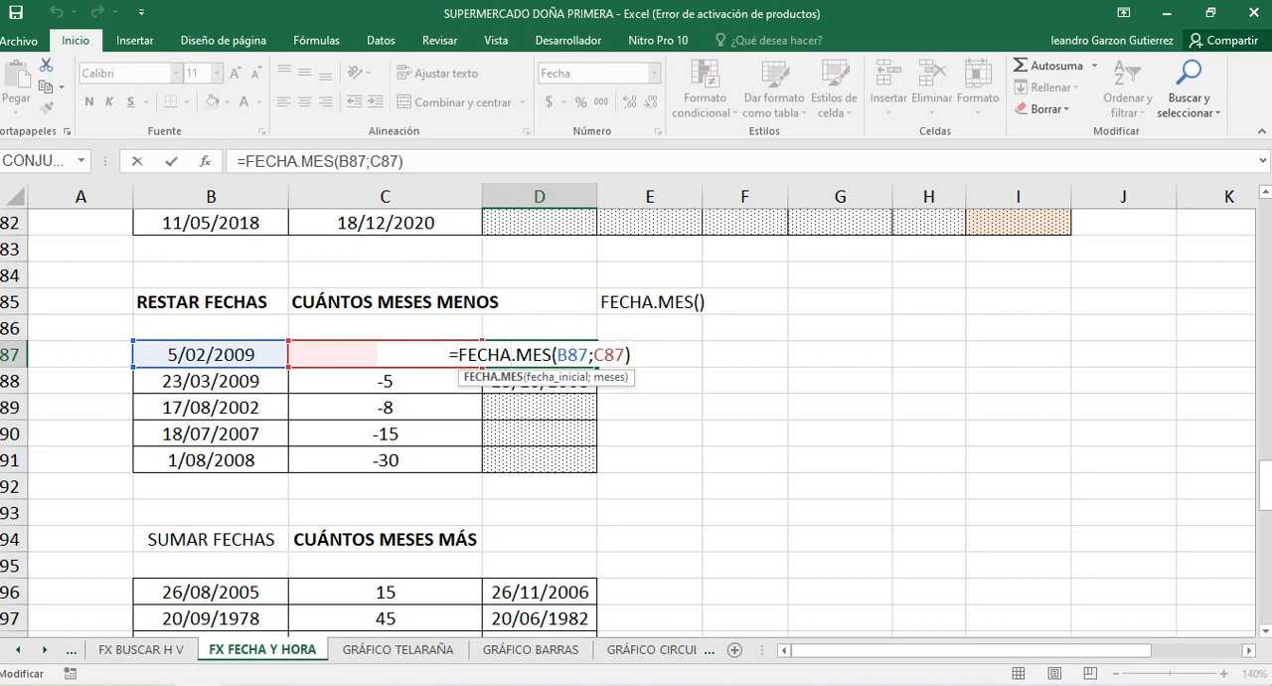
key(Return)
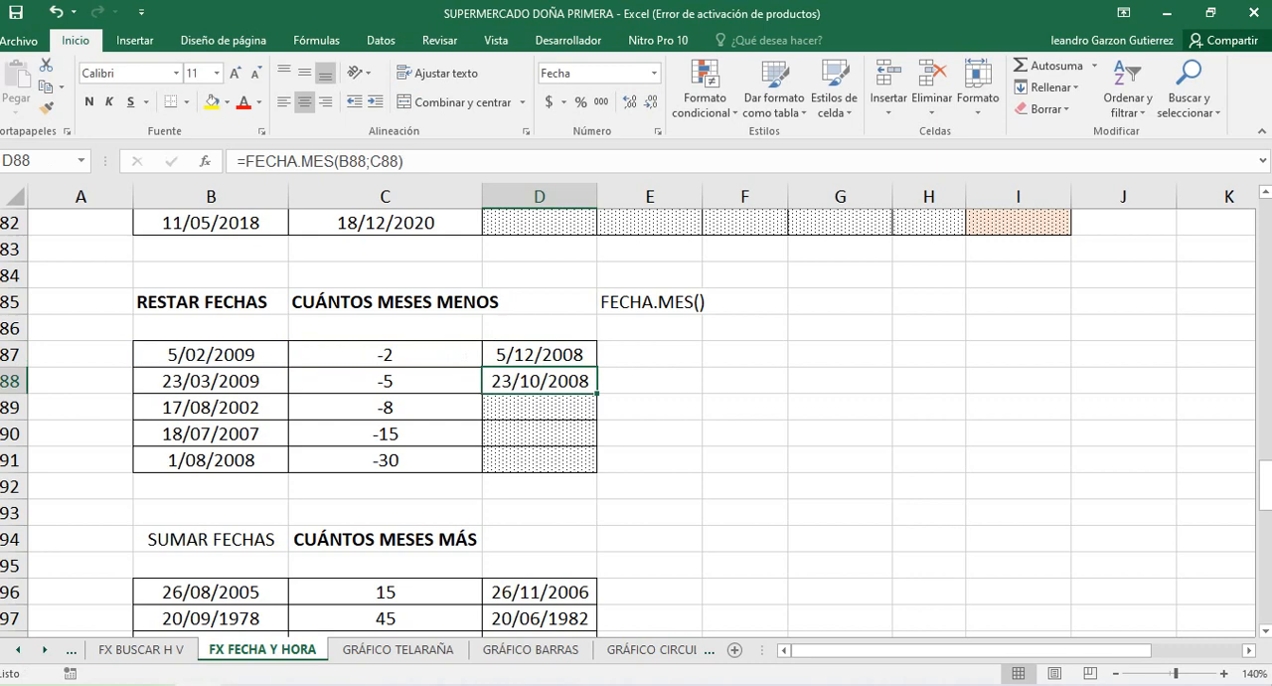
key(Down)
key(Up)
click(386, 408)
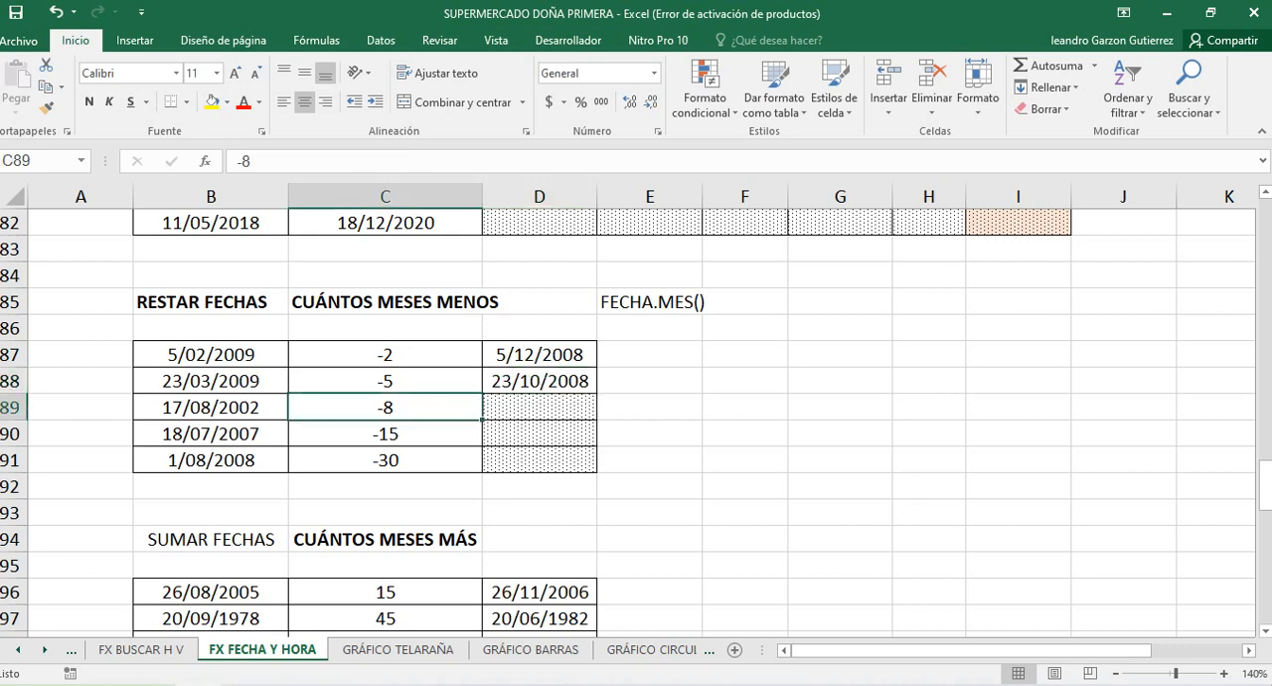
Subtract the months in C89 from the date in B89 by entering =FECHA.MES(B89;C89) in D89
click(540, 407)
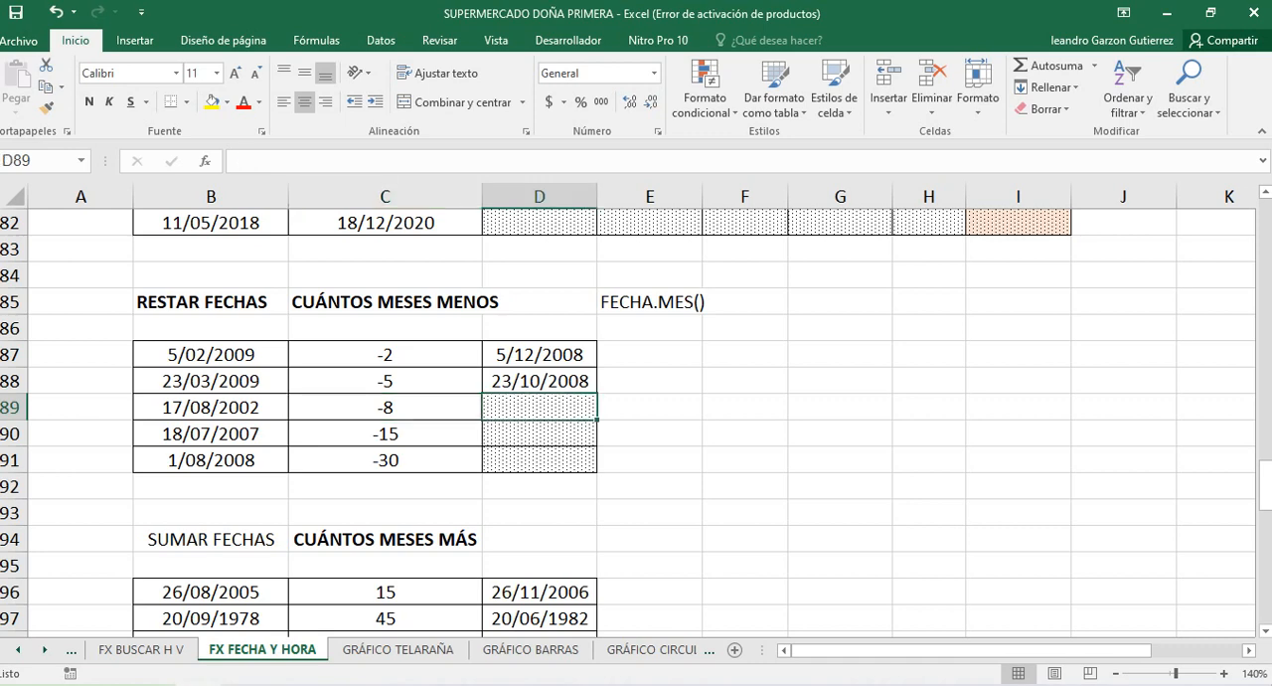
click(540, 382)
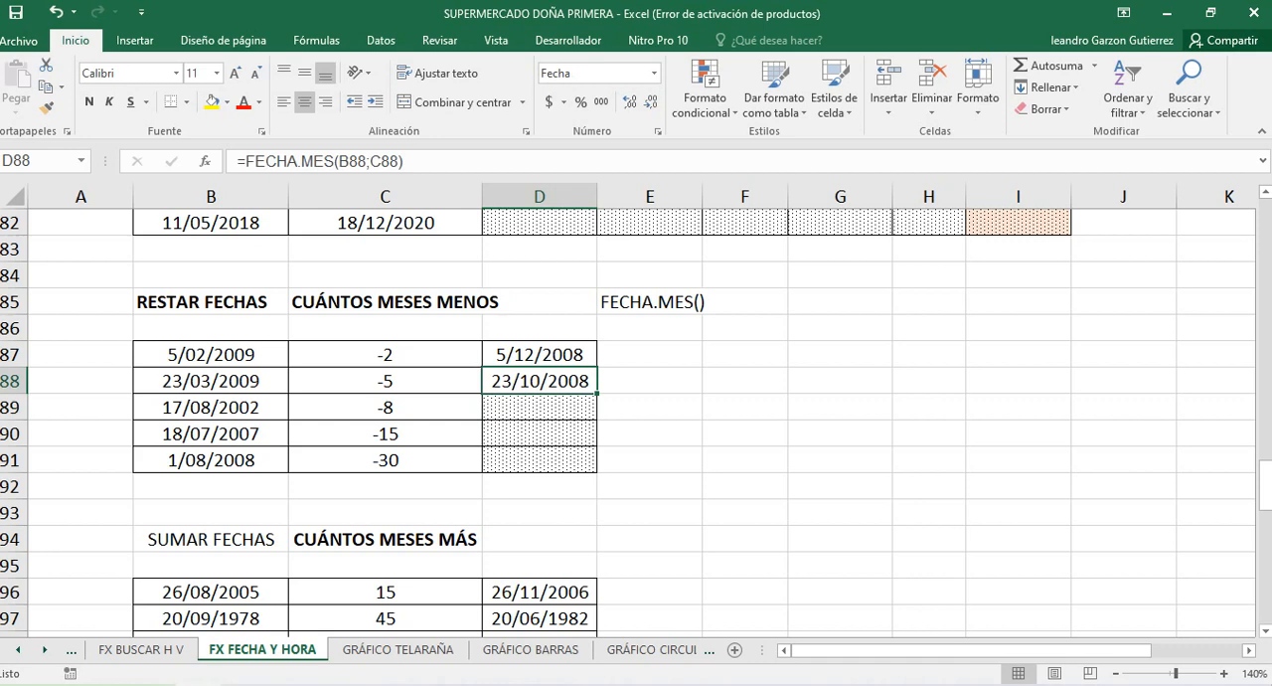
click(540, 408)
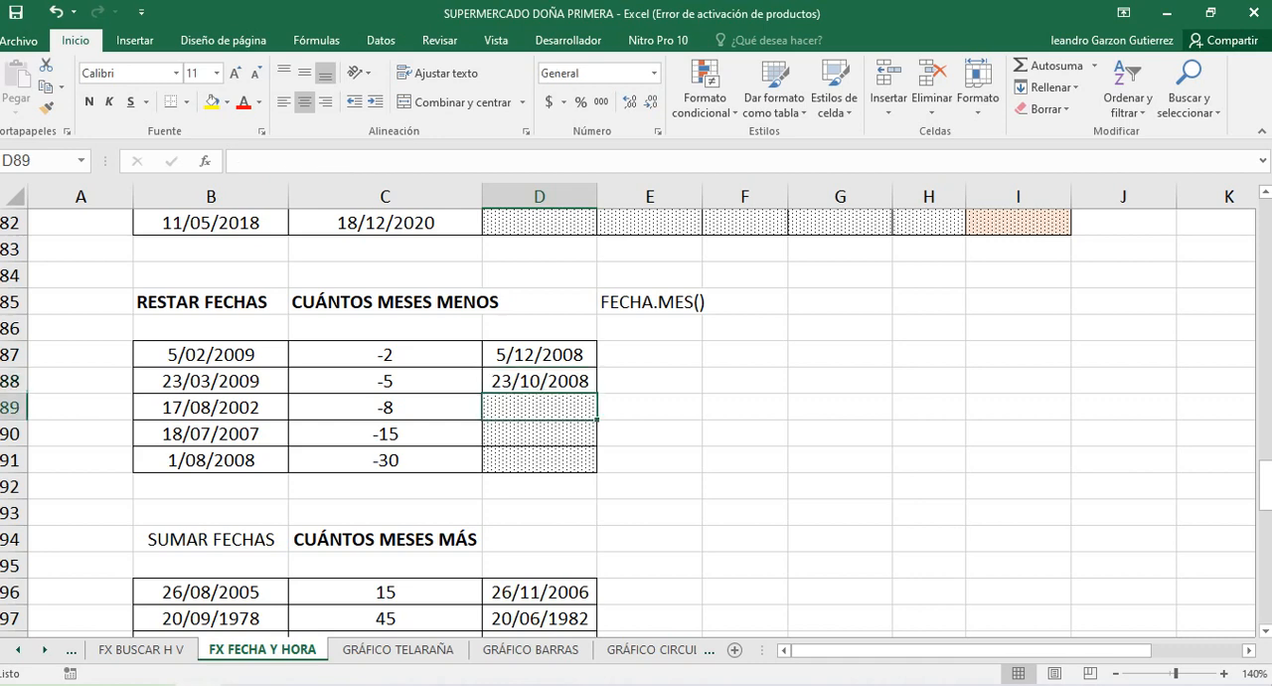
text(=FE)
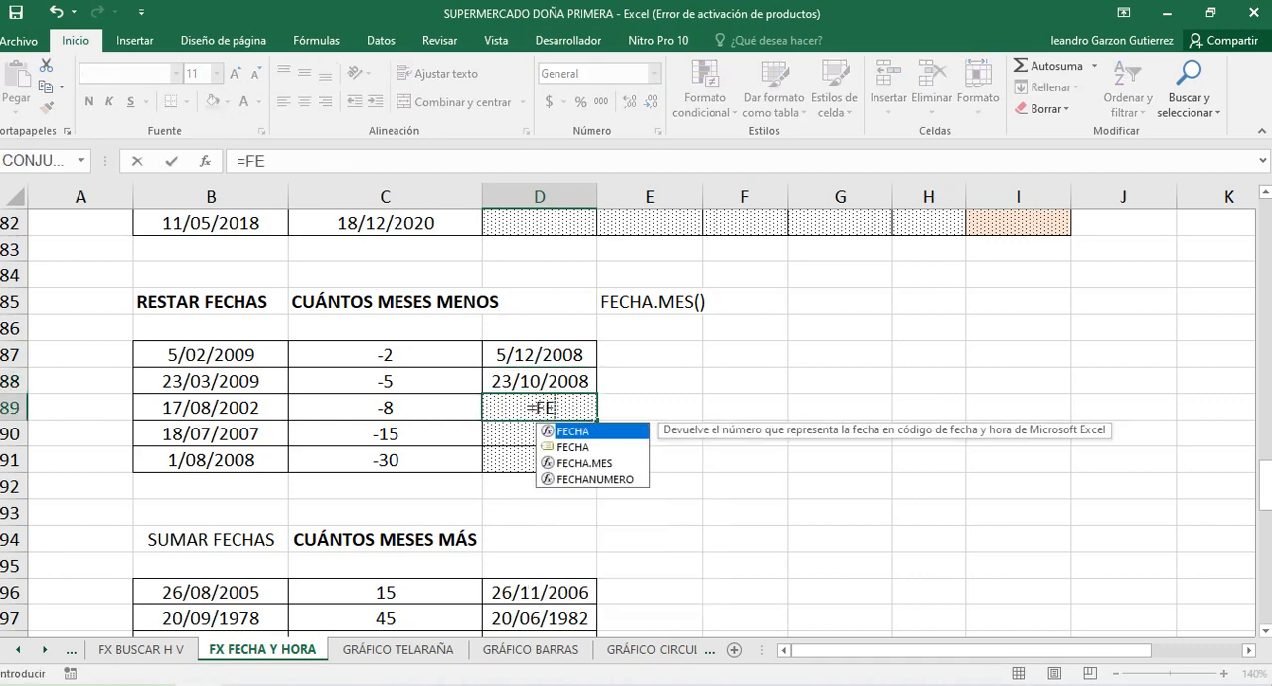
text(CHA.MES)
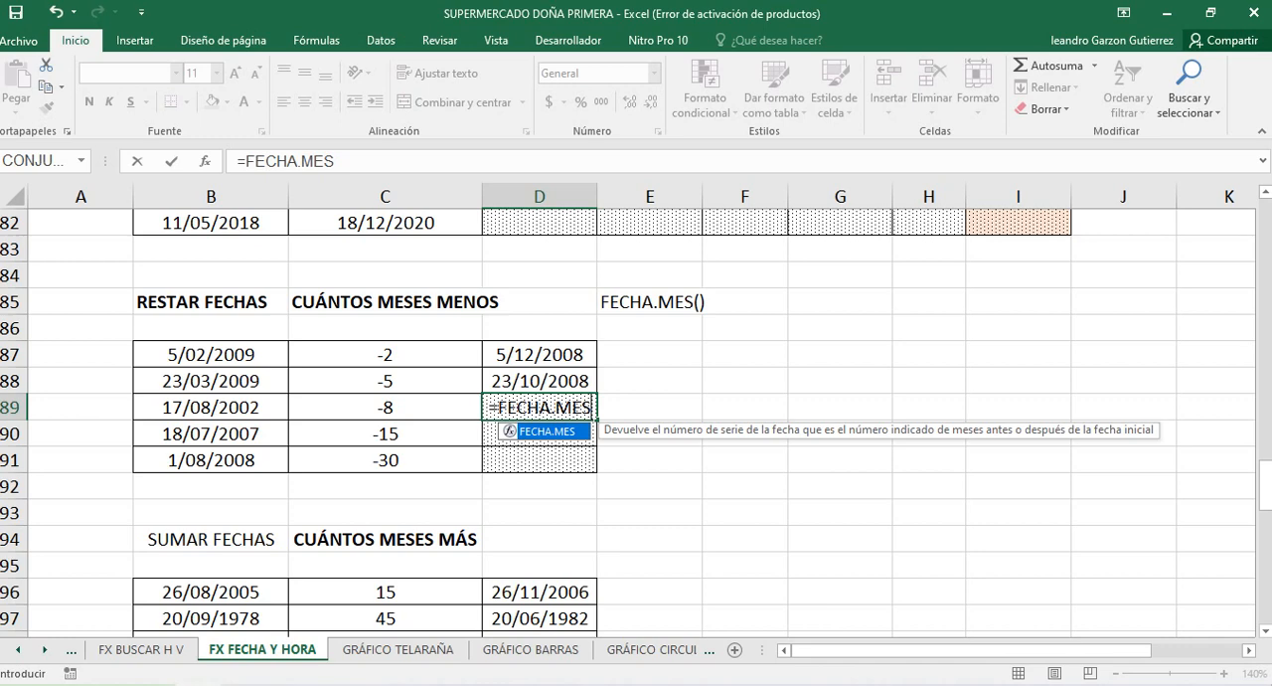
text(()
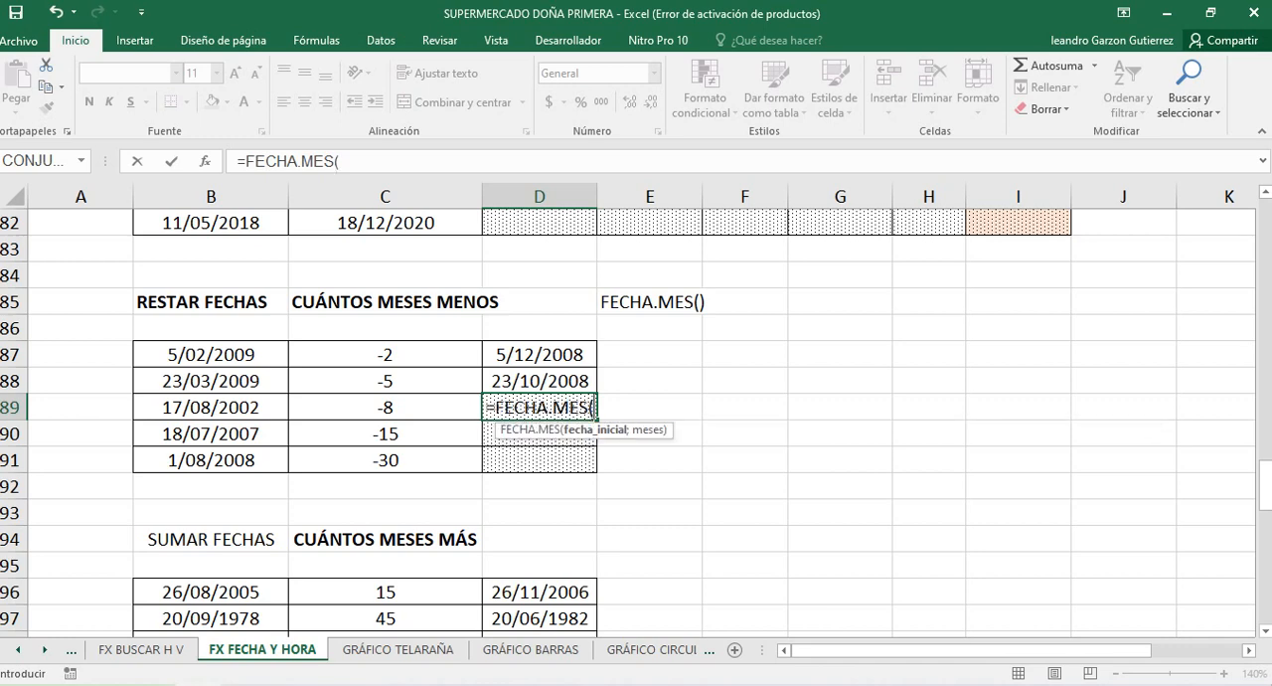
text(B89)
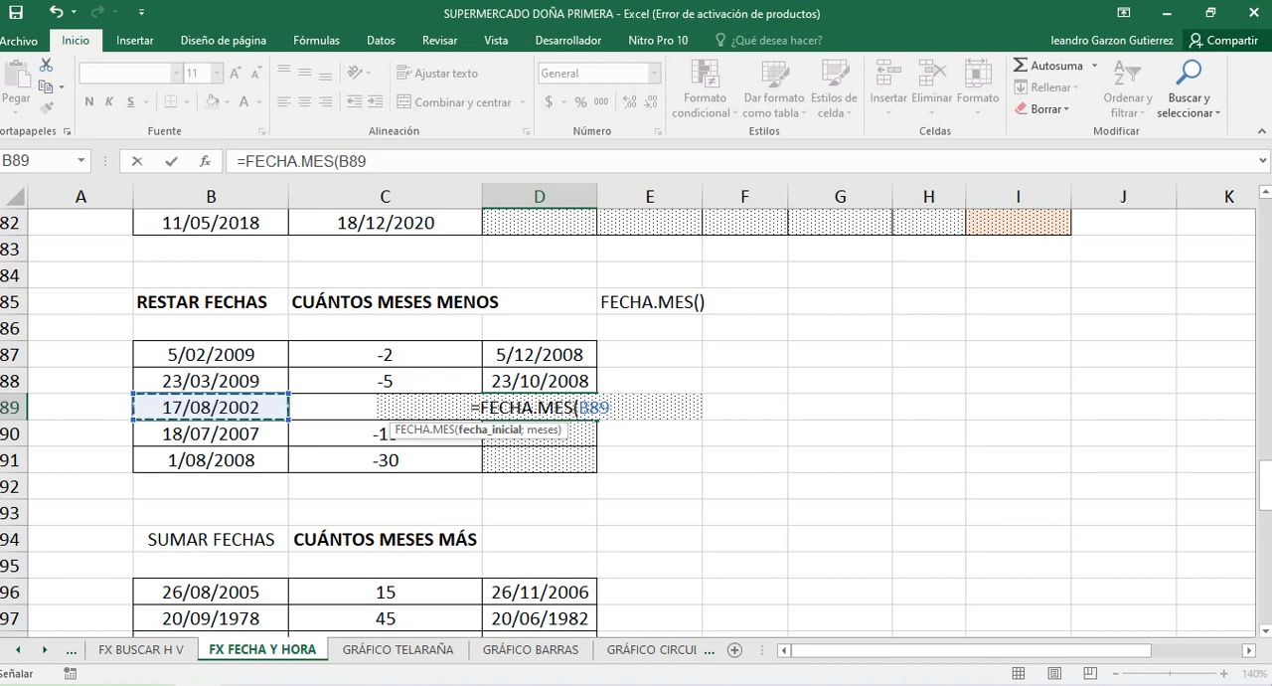
text(;)
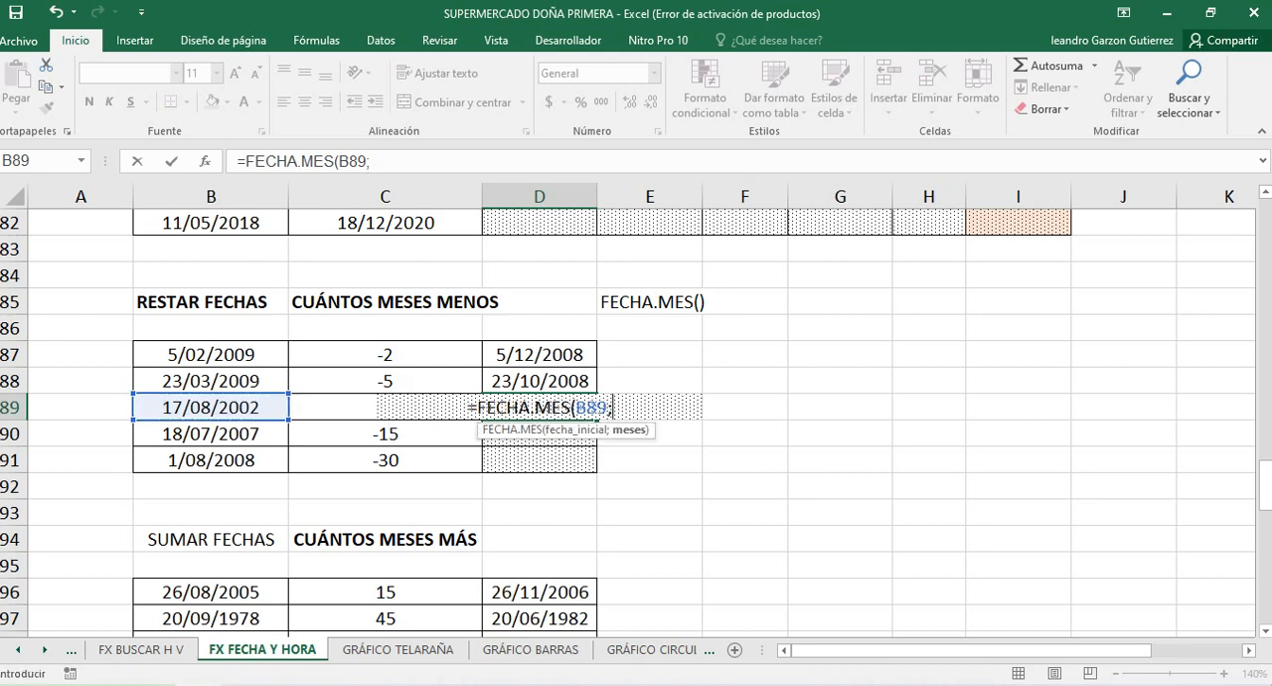
key(Left)
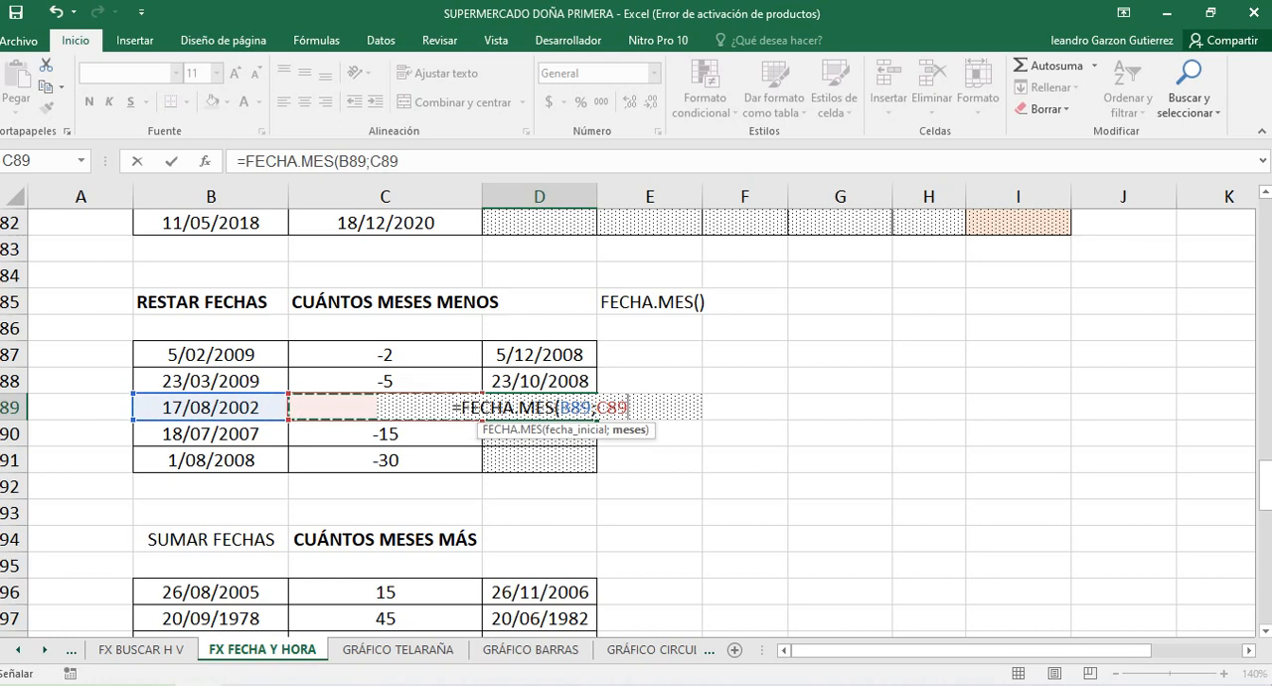
text())
key(Return)
key(Up)
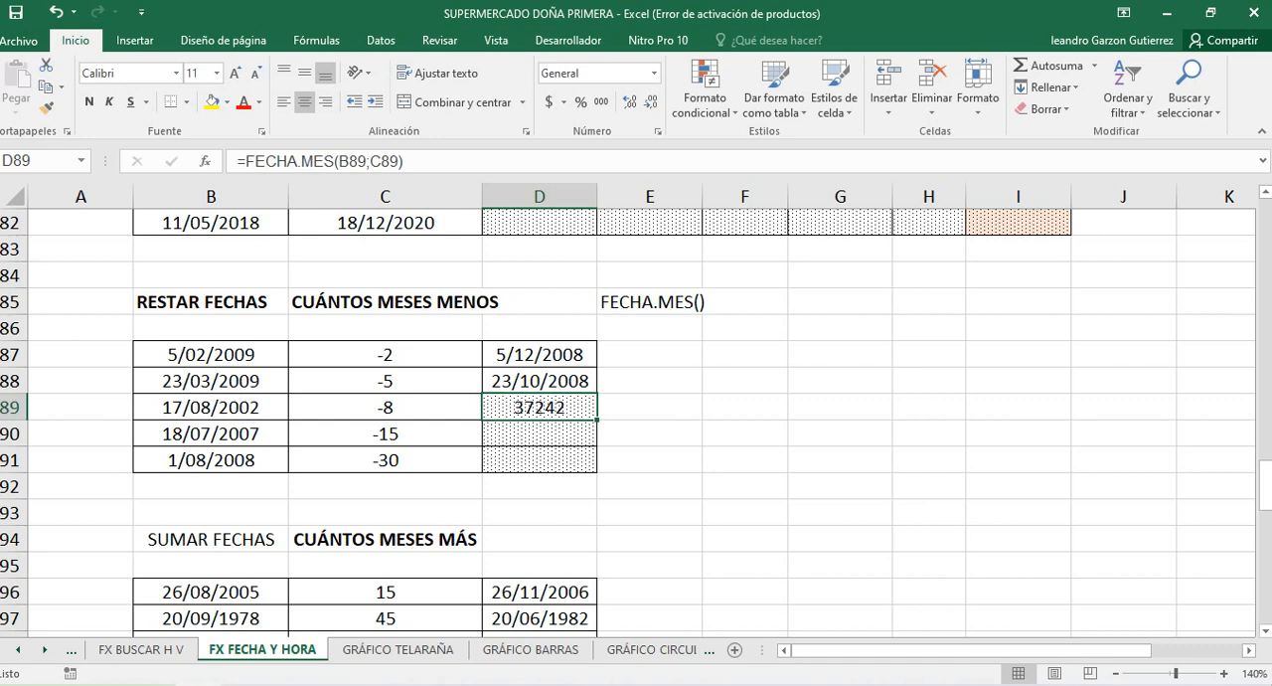
Format D89:D91 as Fecha corta and compare the date in D89 with its start date and month value
key(shift+Down)
key(shift+Down)
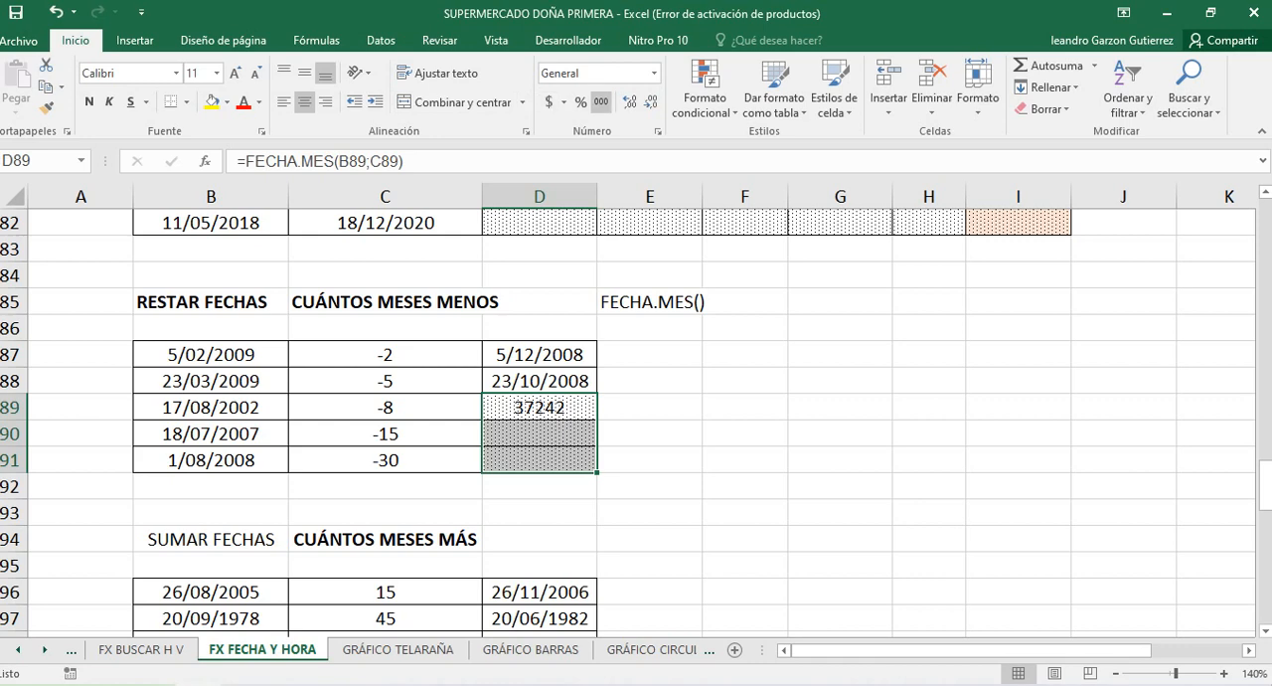
click(653, 72)
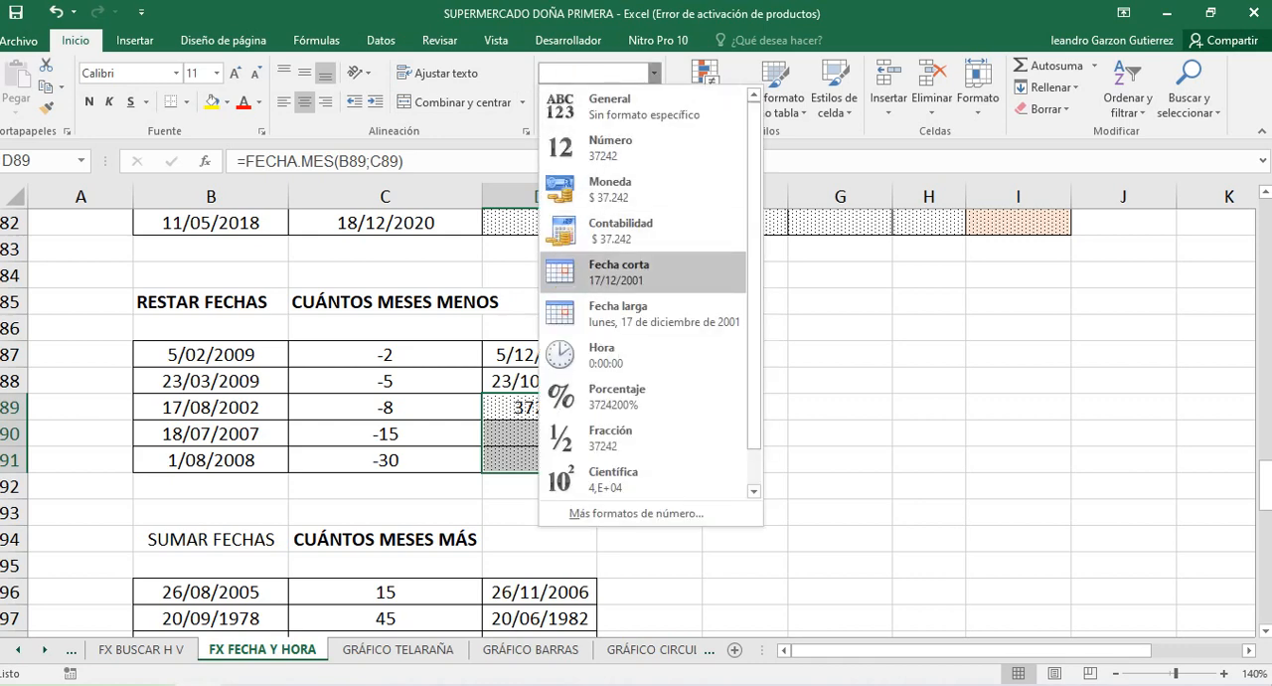
click(618, 272)
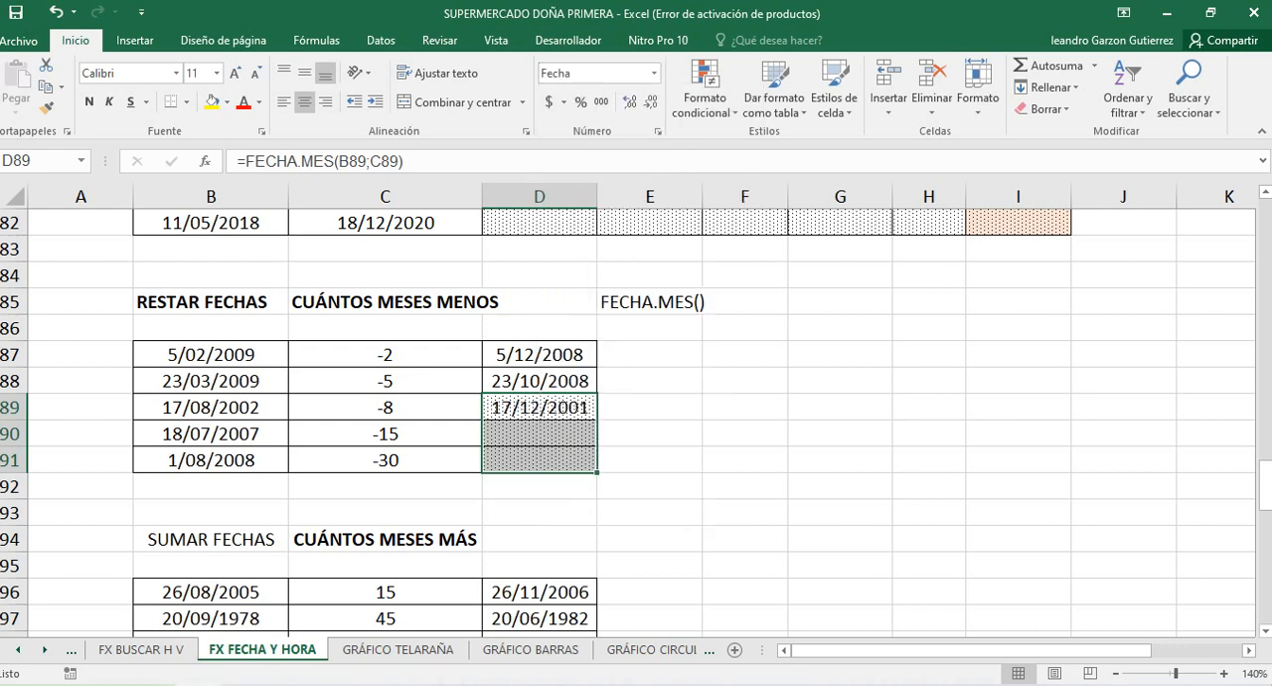
click(539, 407)
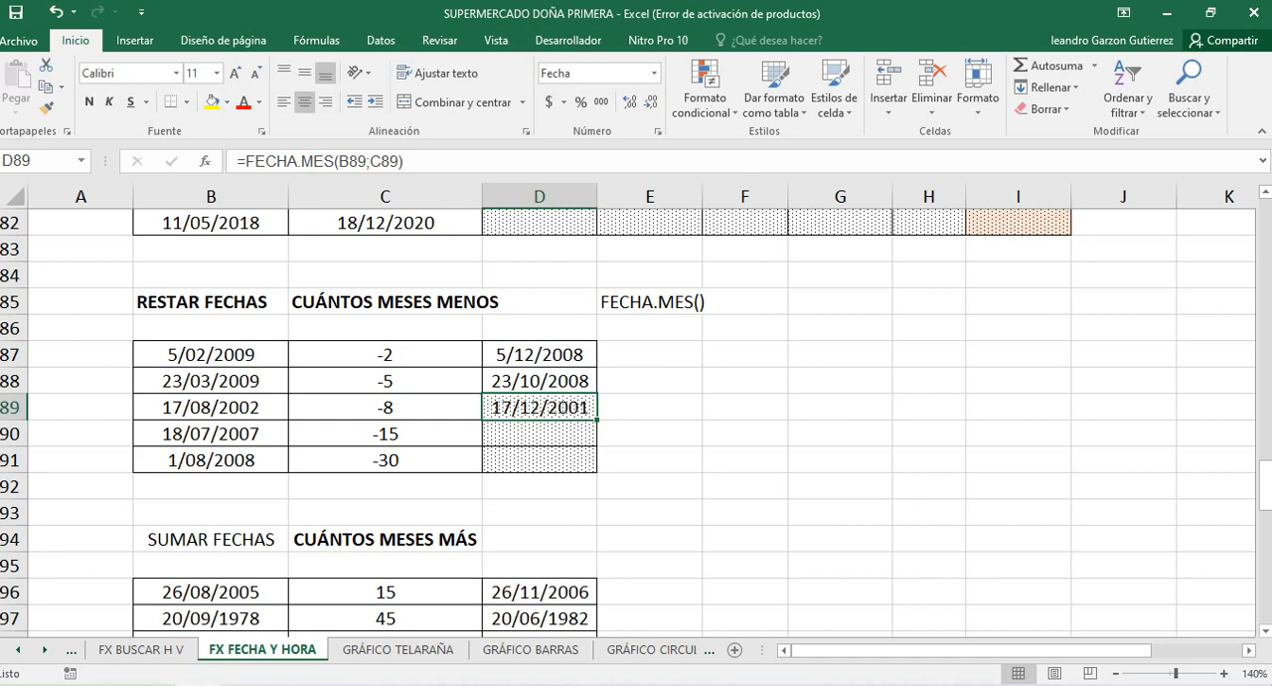
click(211, 408)
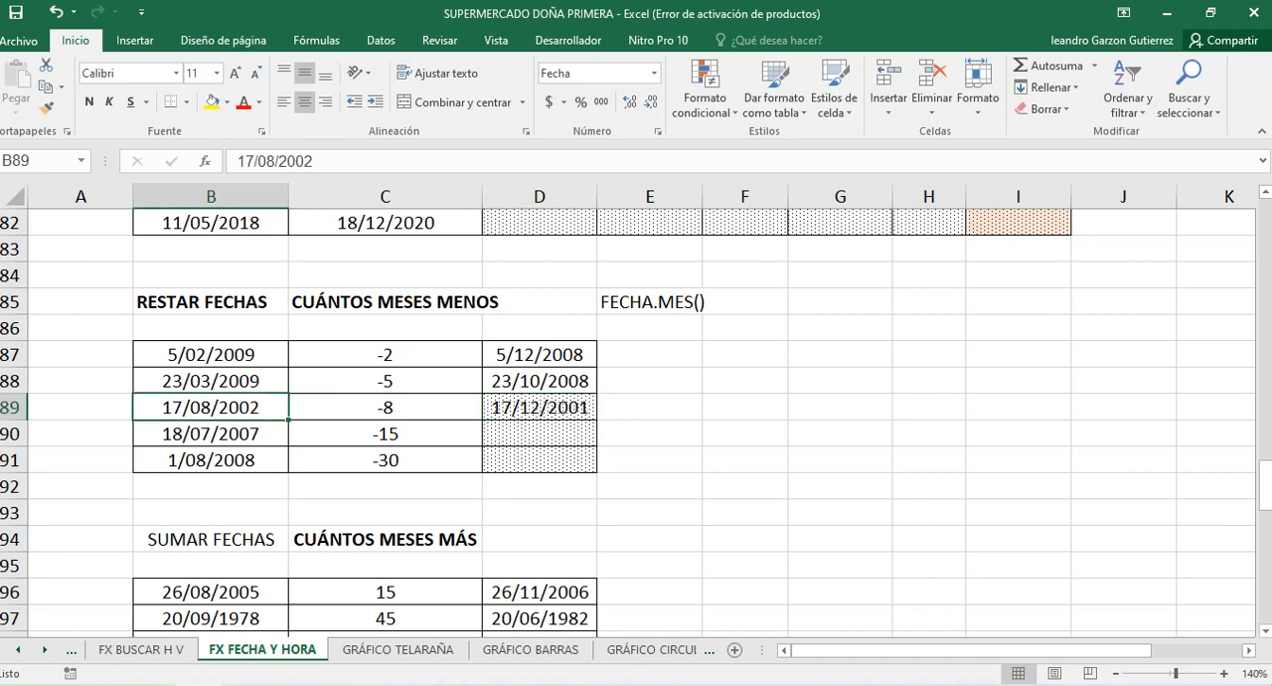
click(384, 407)
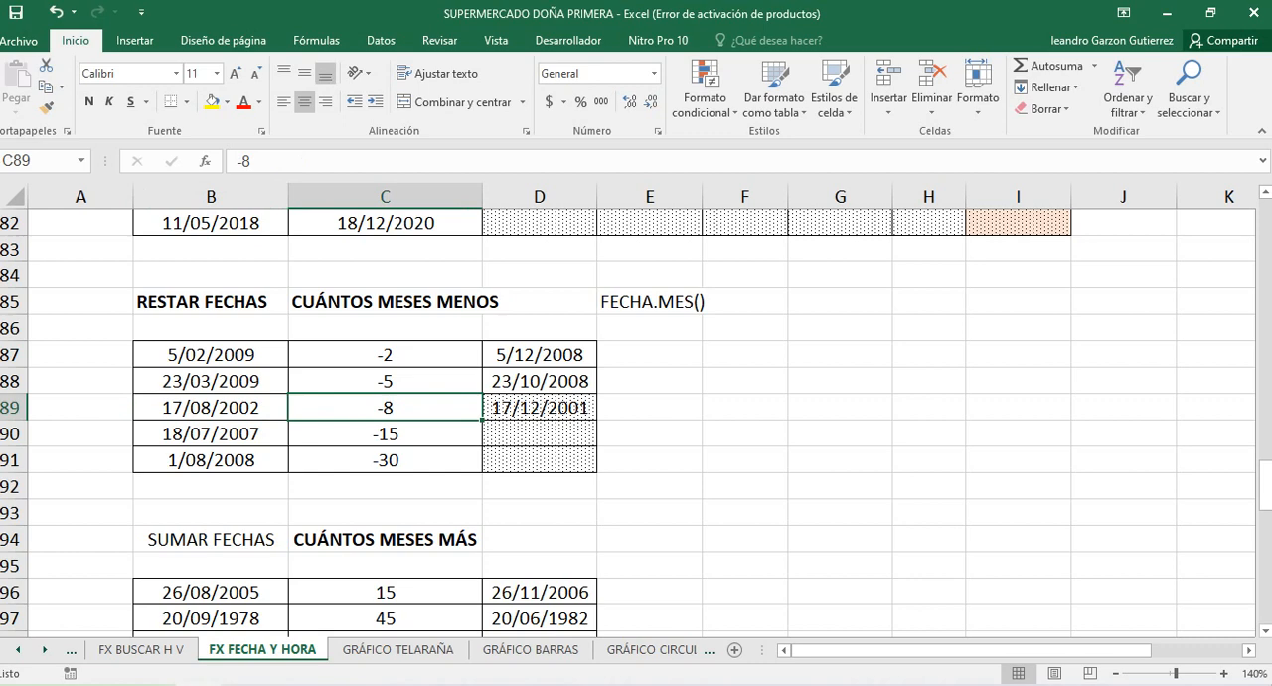
click(540, 408)
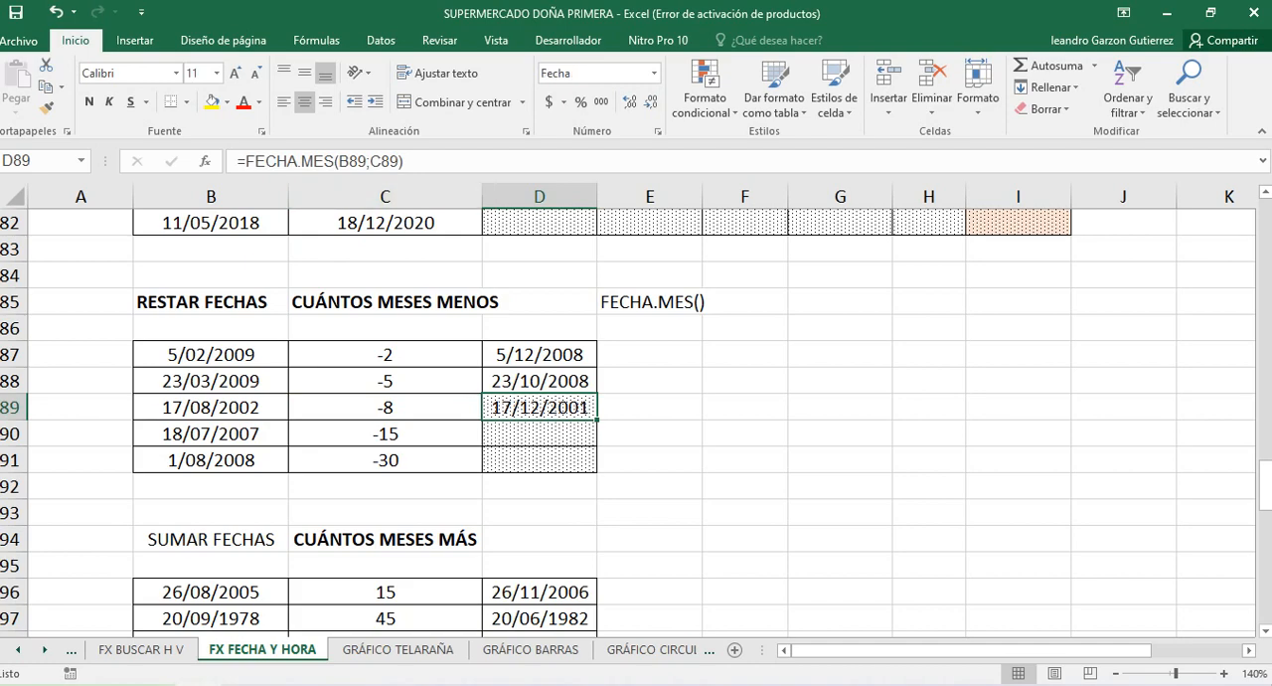
Compare the month values in the SUMAR FECHAS table with the negative ones in the RESTAR FECHAS table
scroll(636, 417, down, 1)
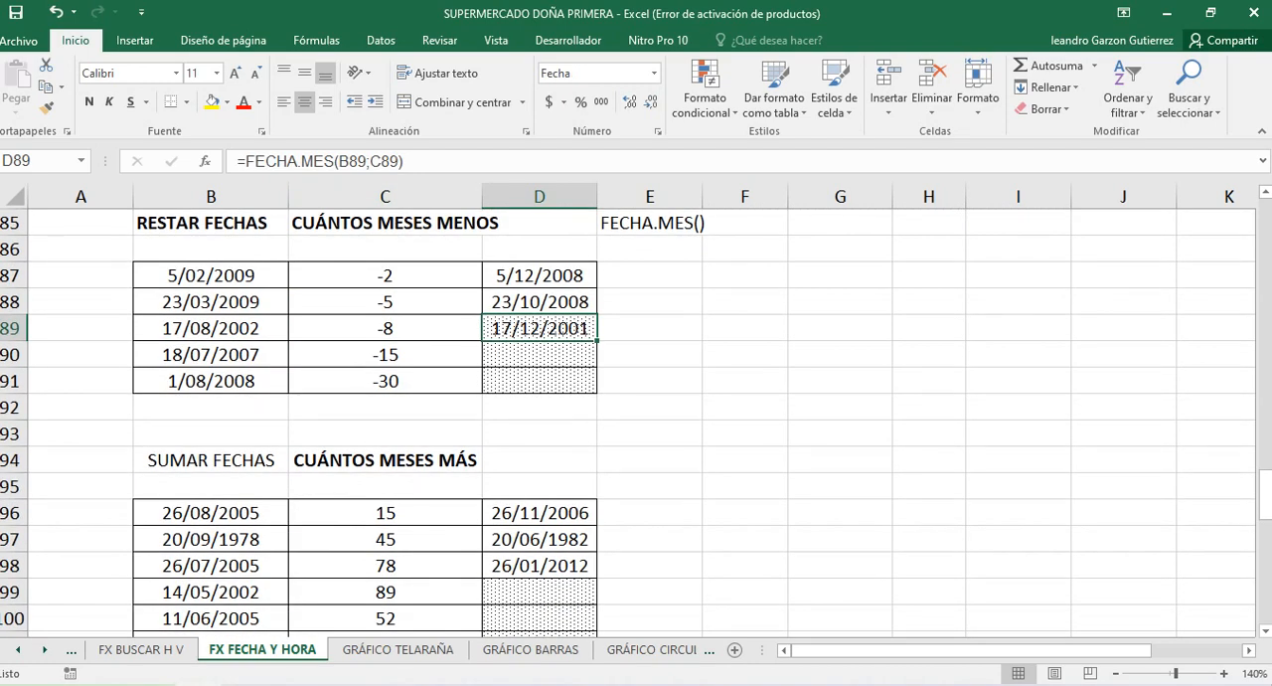
scroll(636, 418, down, 2)
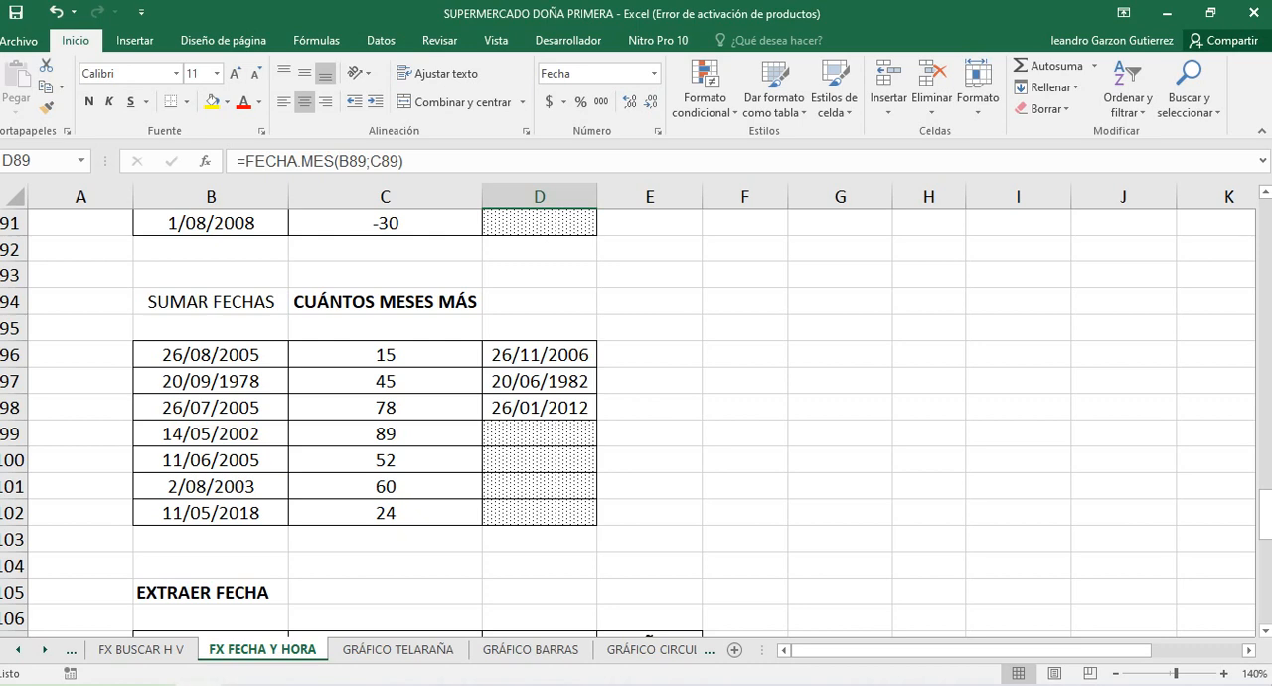
click(539, 434)
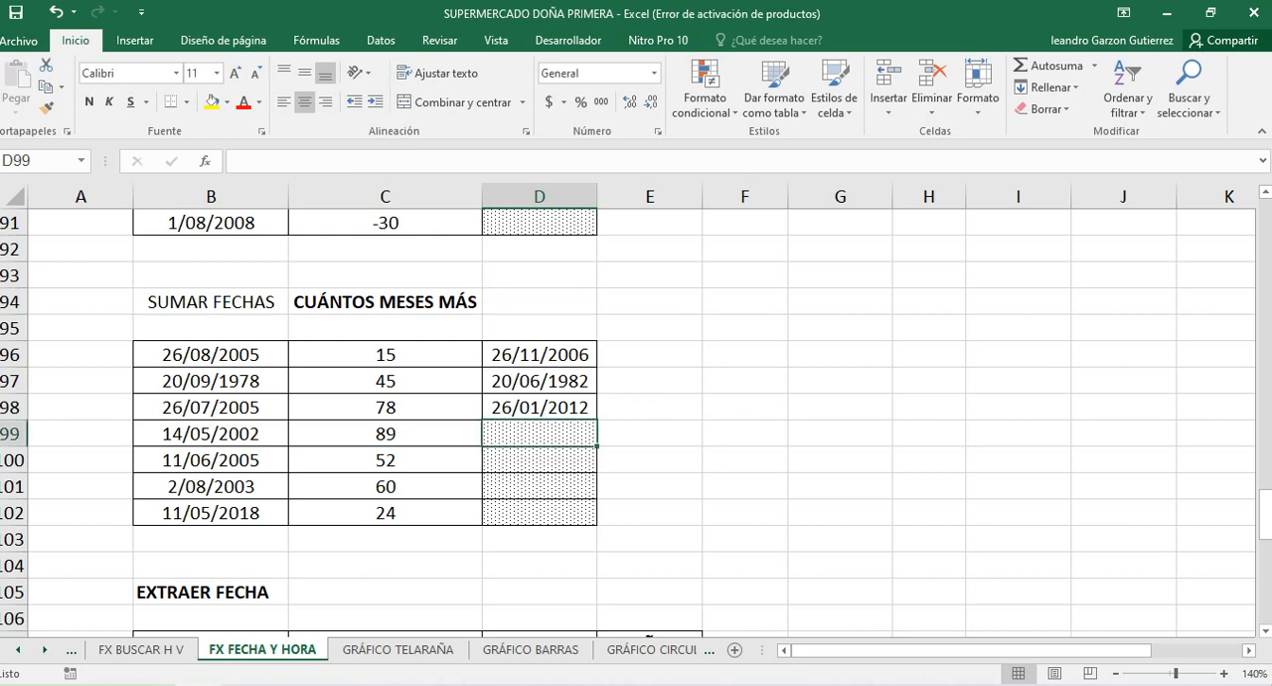
click(386, 434)
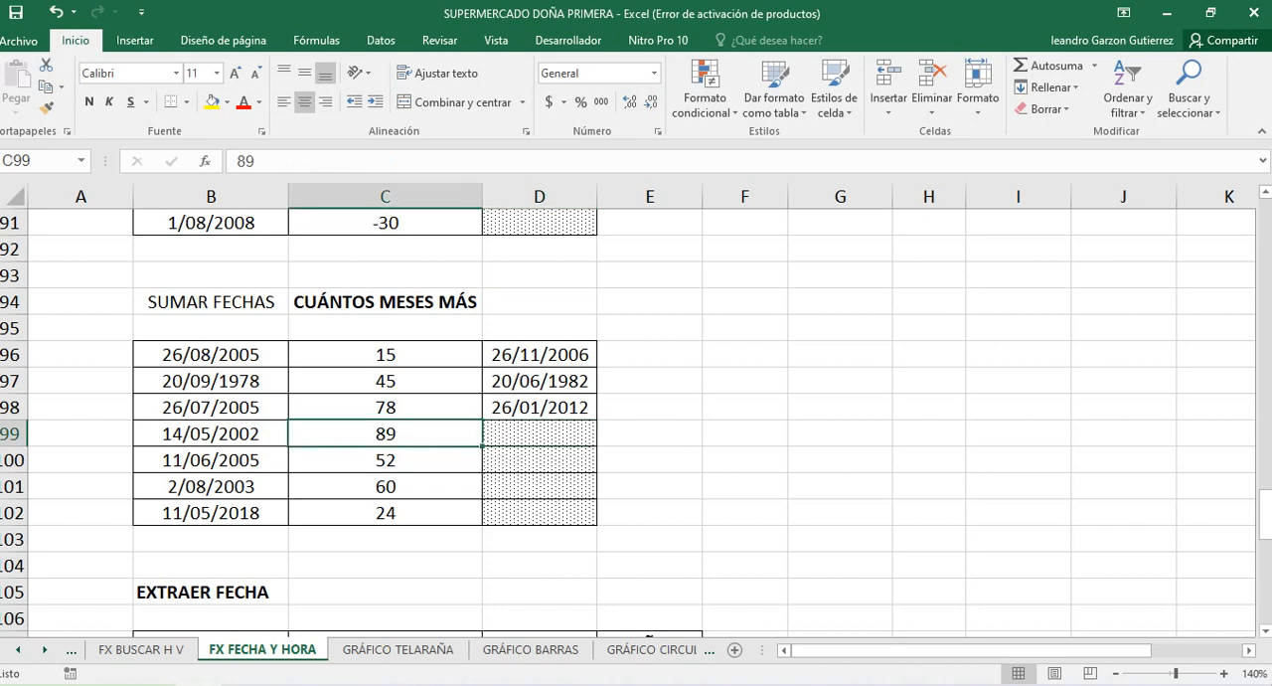
scroll(636, 417, up, 3)
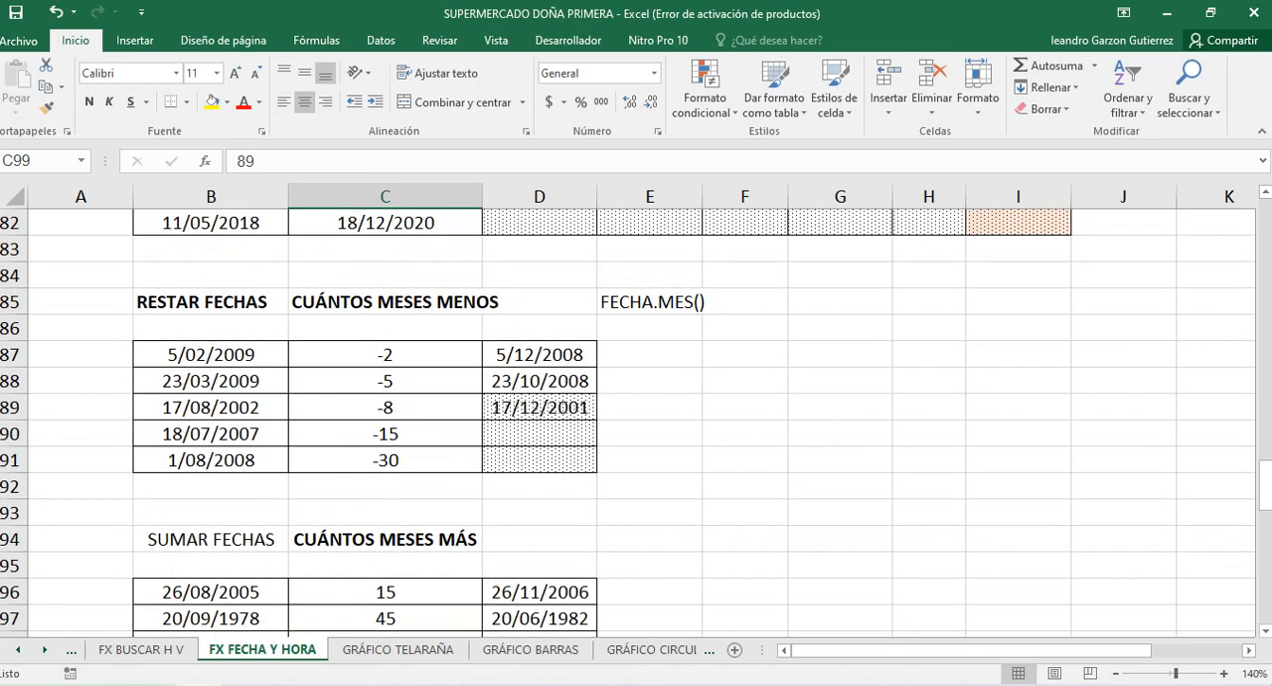
scroll(636, 417, down, 3)
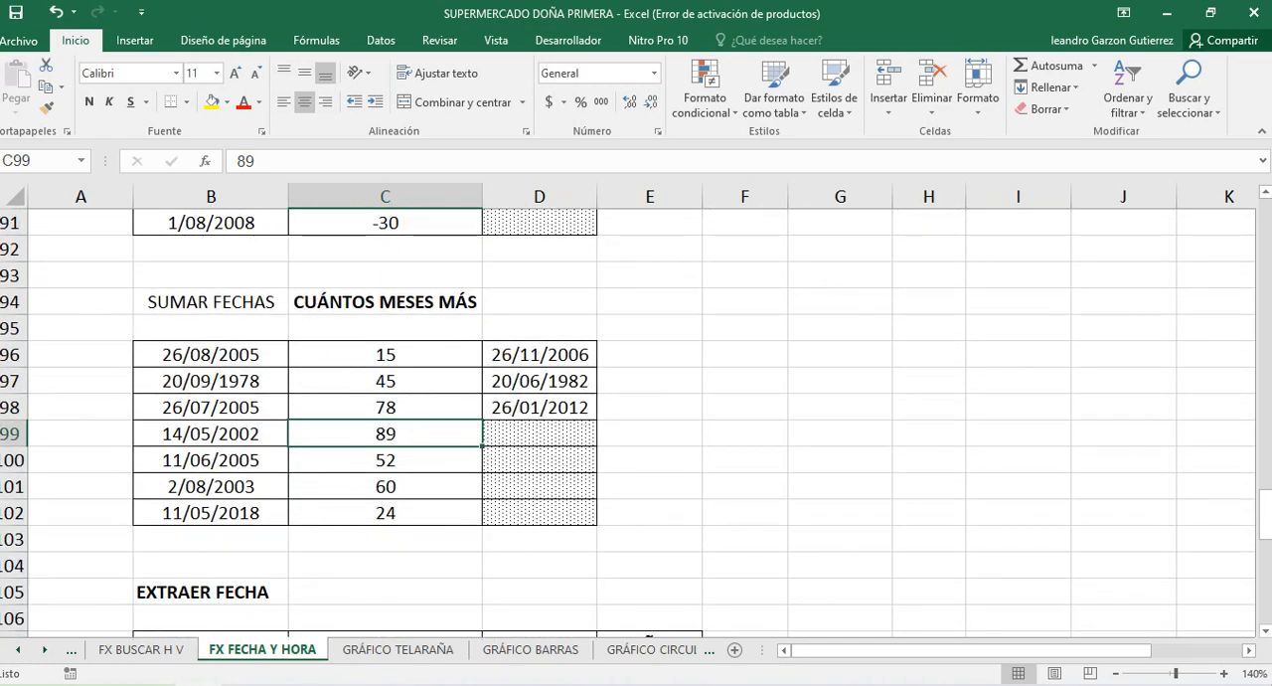
Add the months in C99 to the date in B99 by entering =FECHA.MES(B99;C99) in D99
click(539, 434)
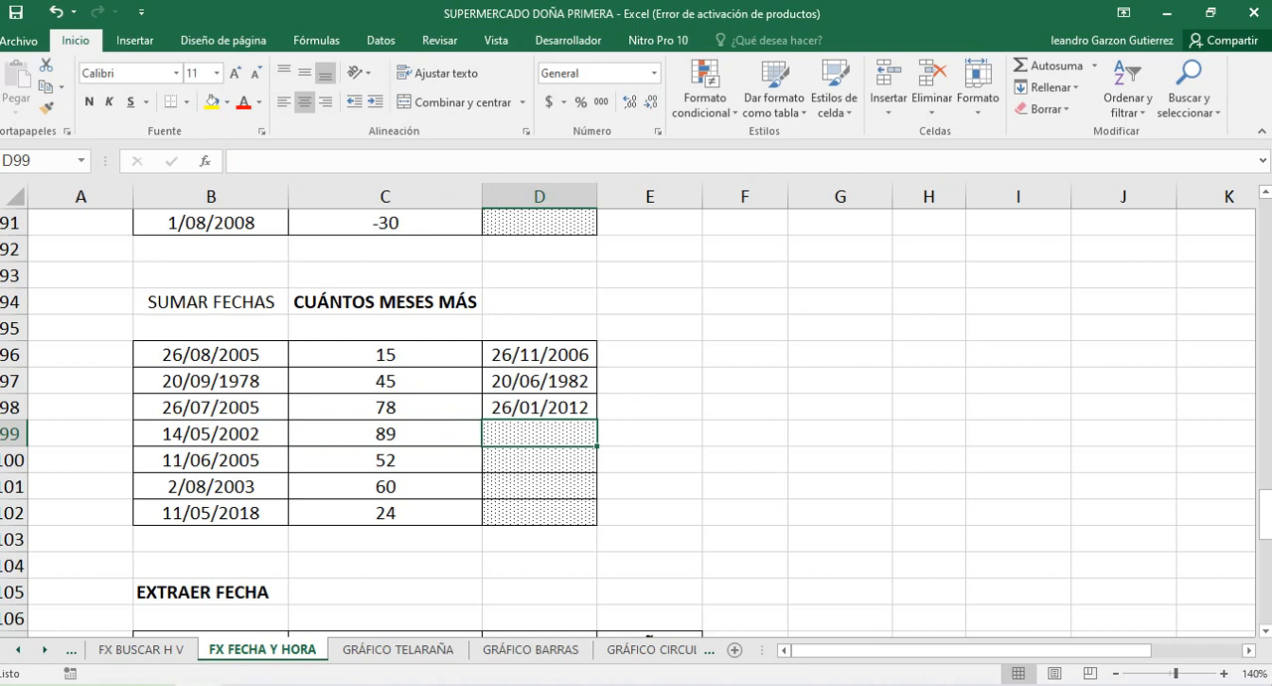
text(=)
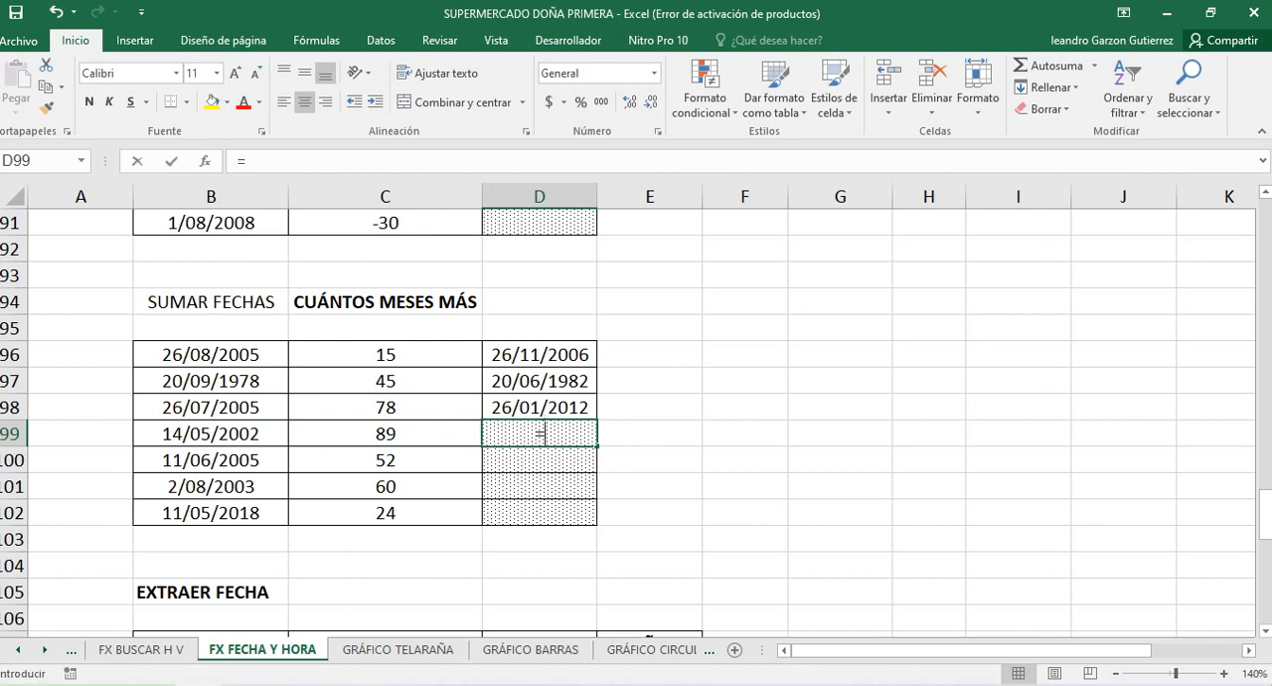
text(FECHA)
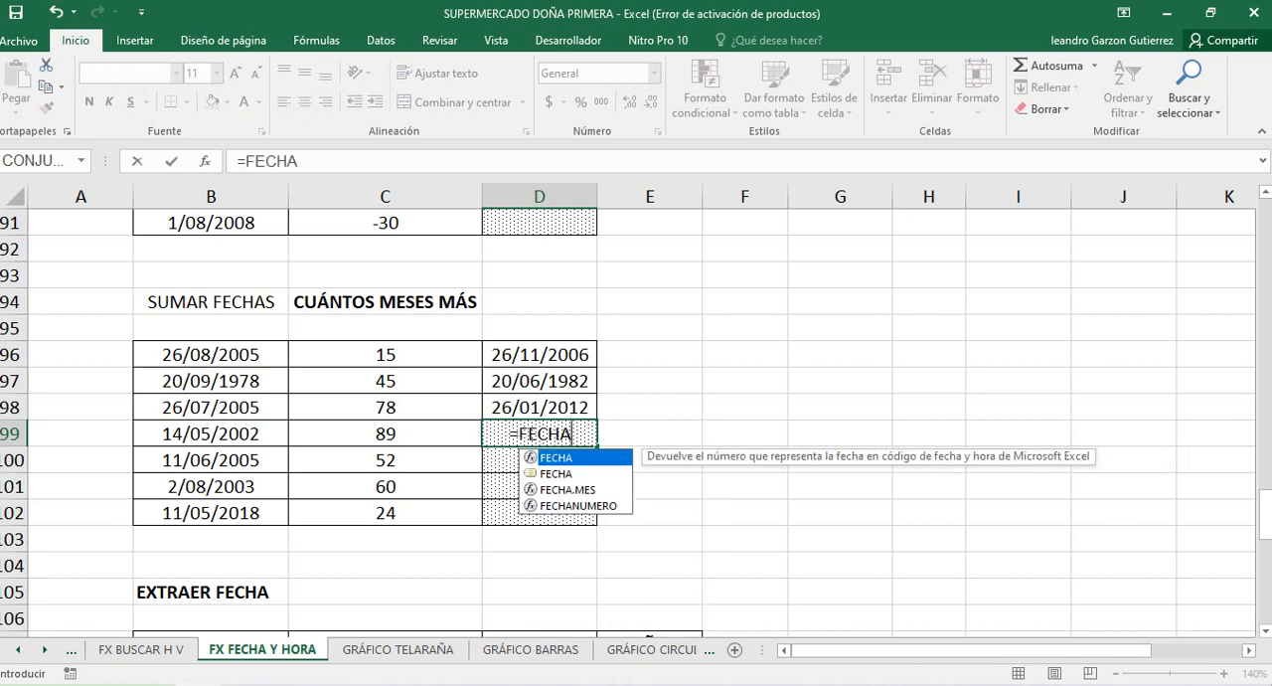
text(.MES)
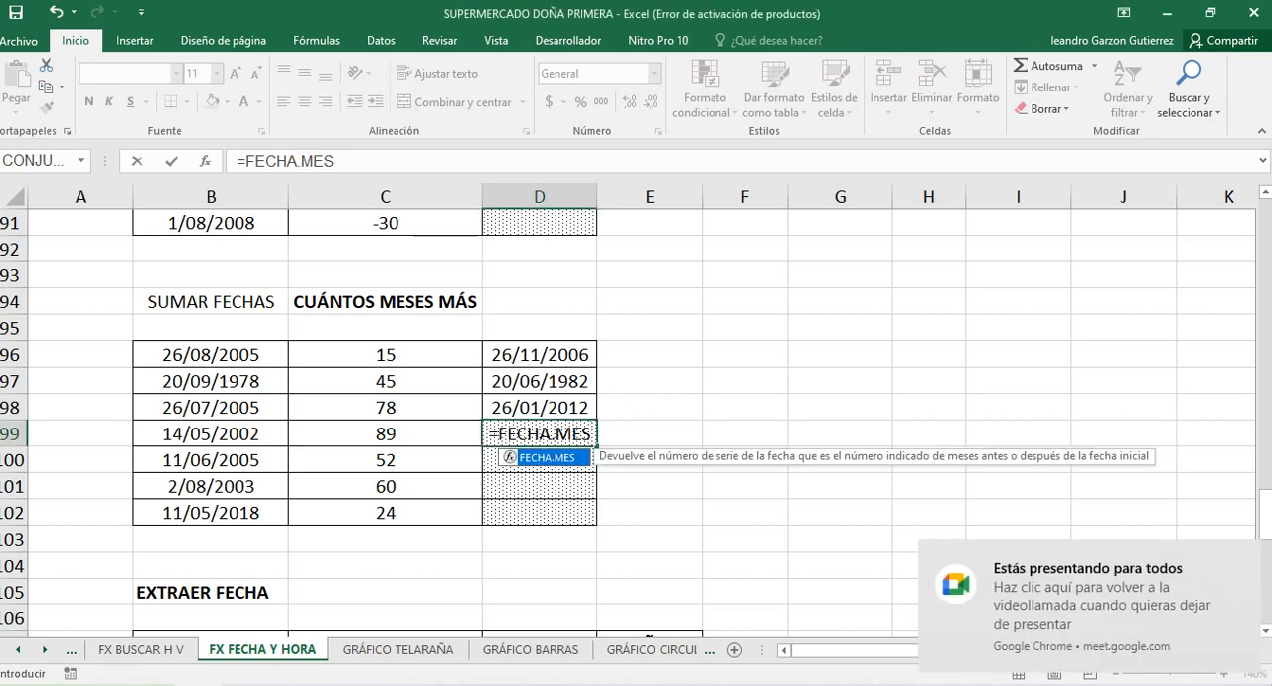
text(()
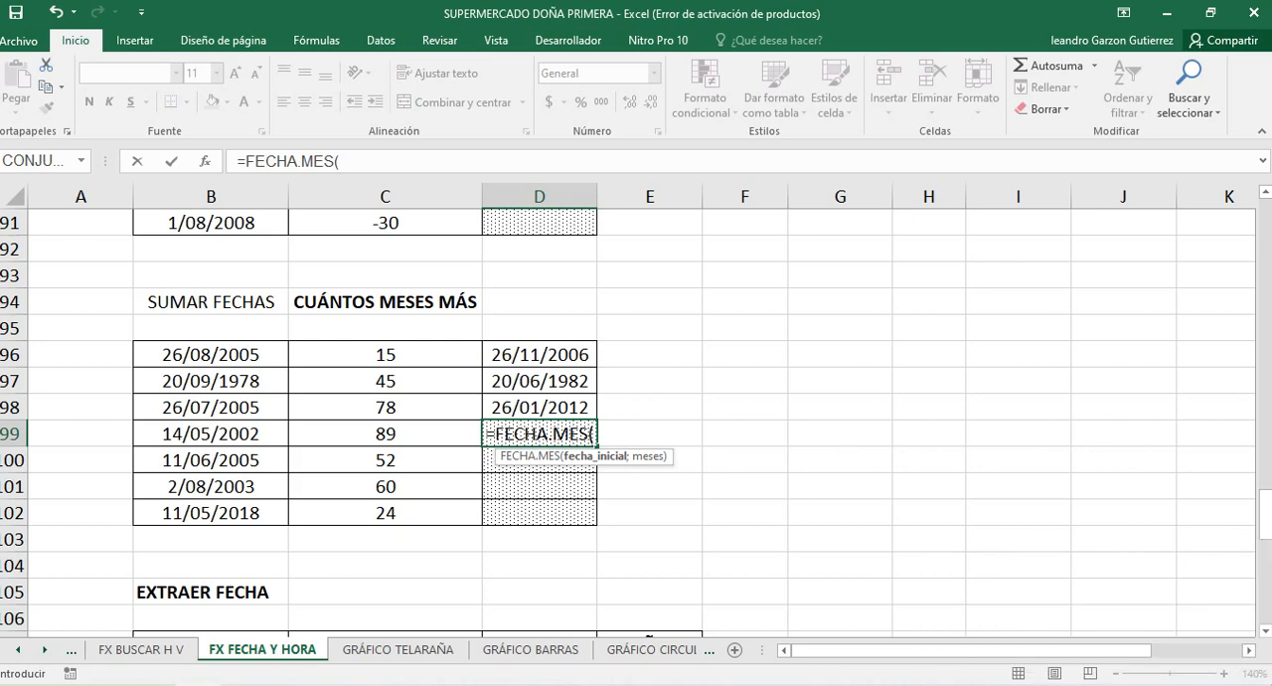
click(210, 435)
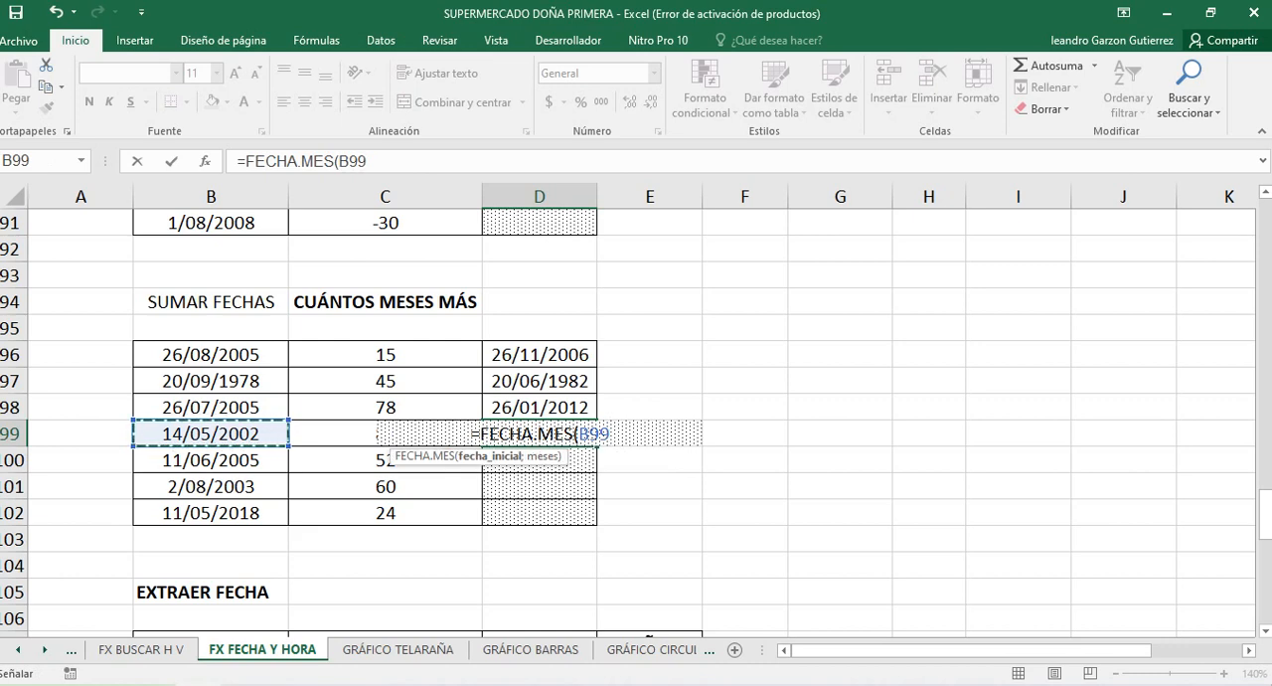
text(;;)
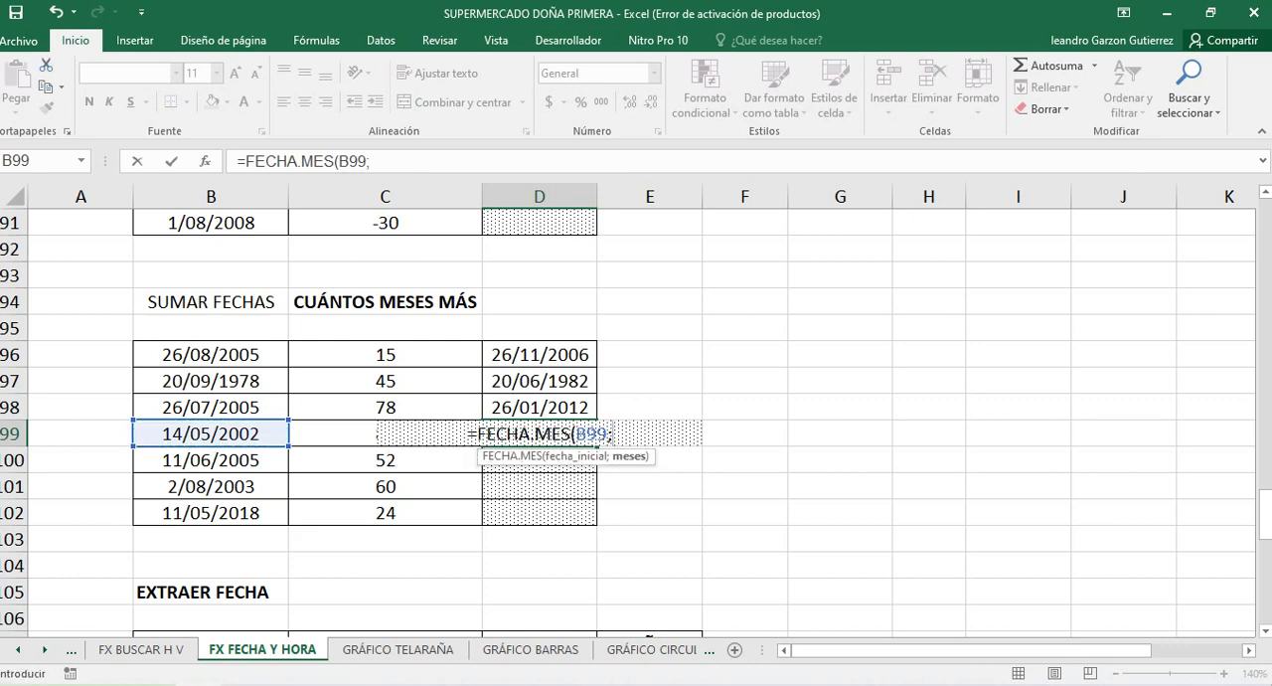
key(Left)
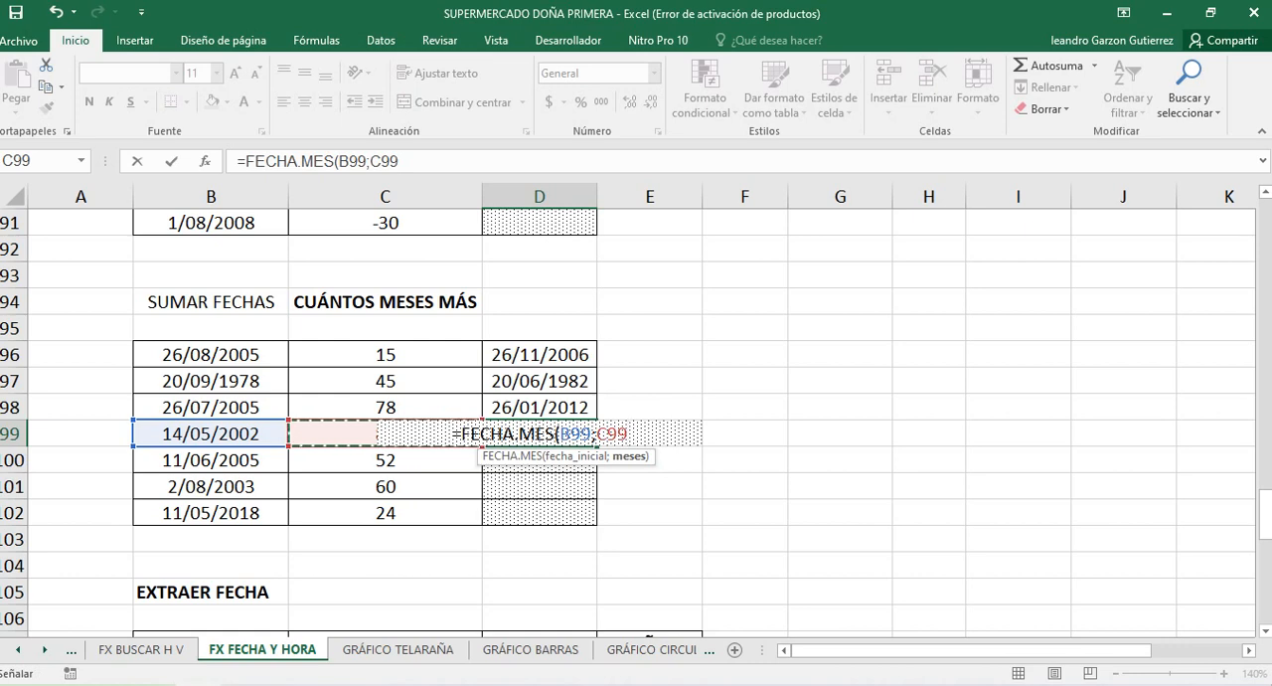
text())
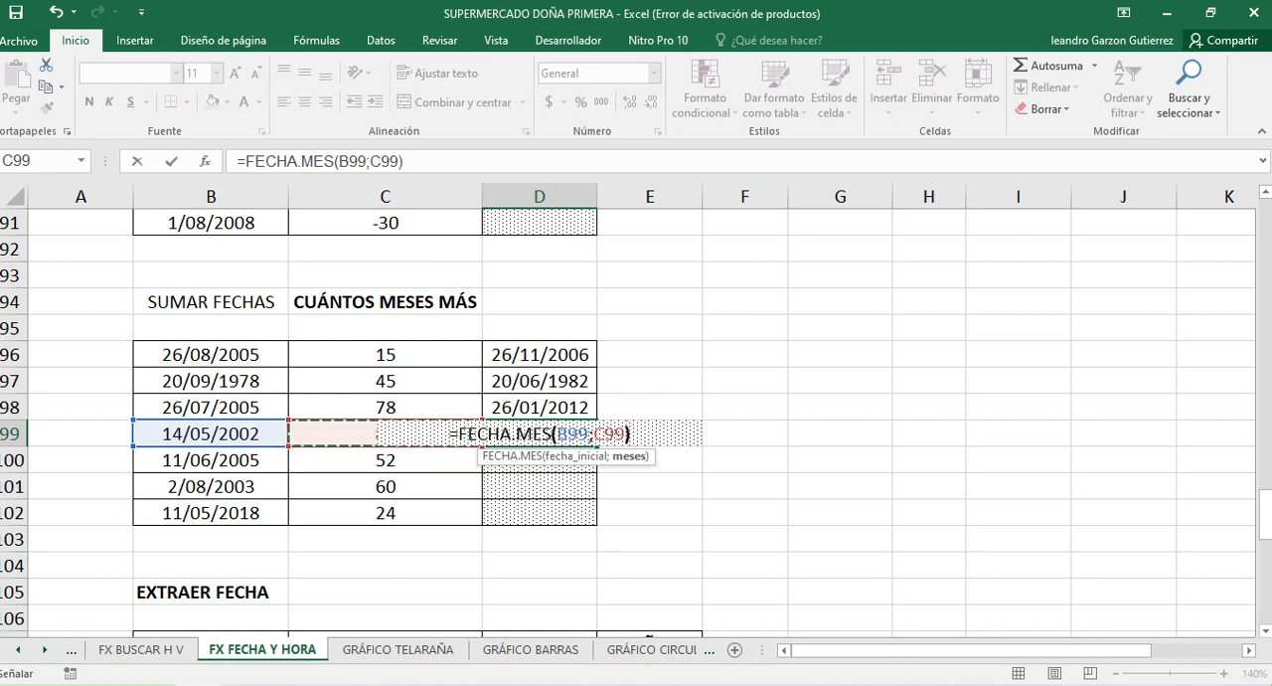
key(Return)
key(Up)
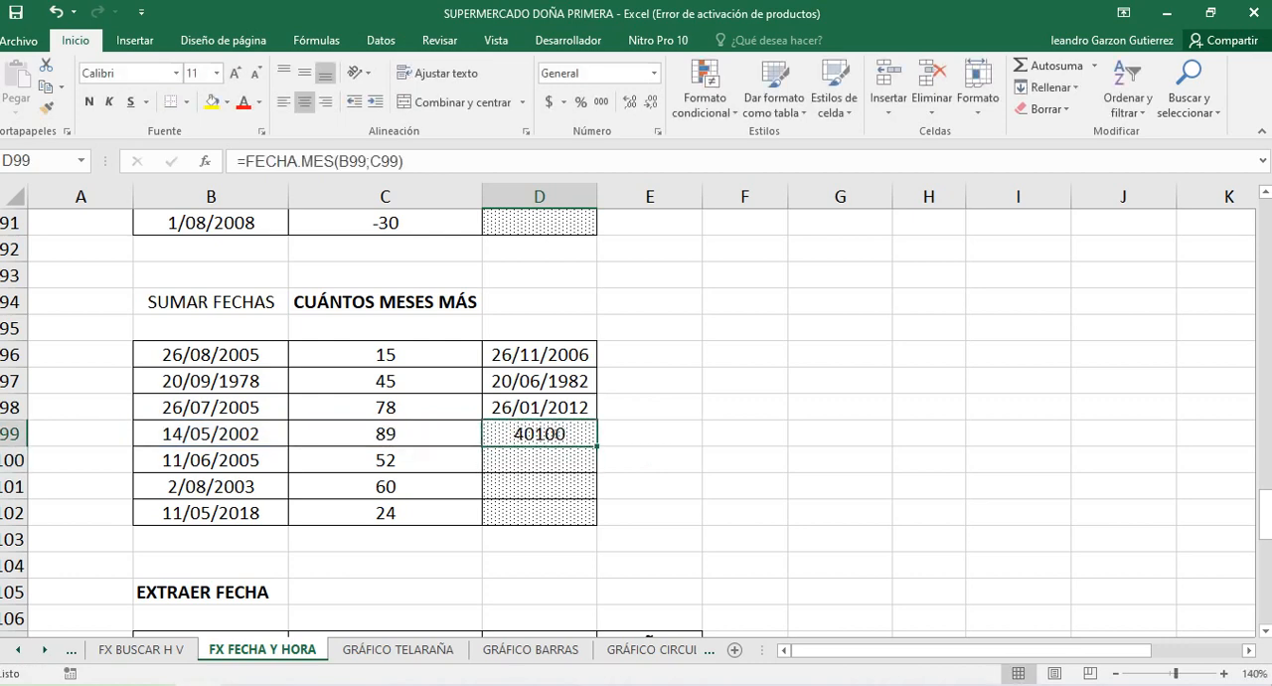
Format D99:D102 of the SUMAR FECHAS table as Fecha corta
drag(539, 433, 539, 512)
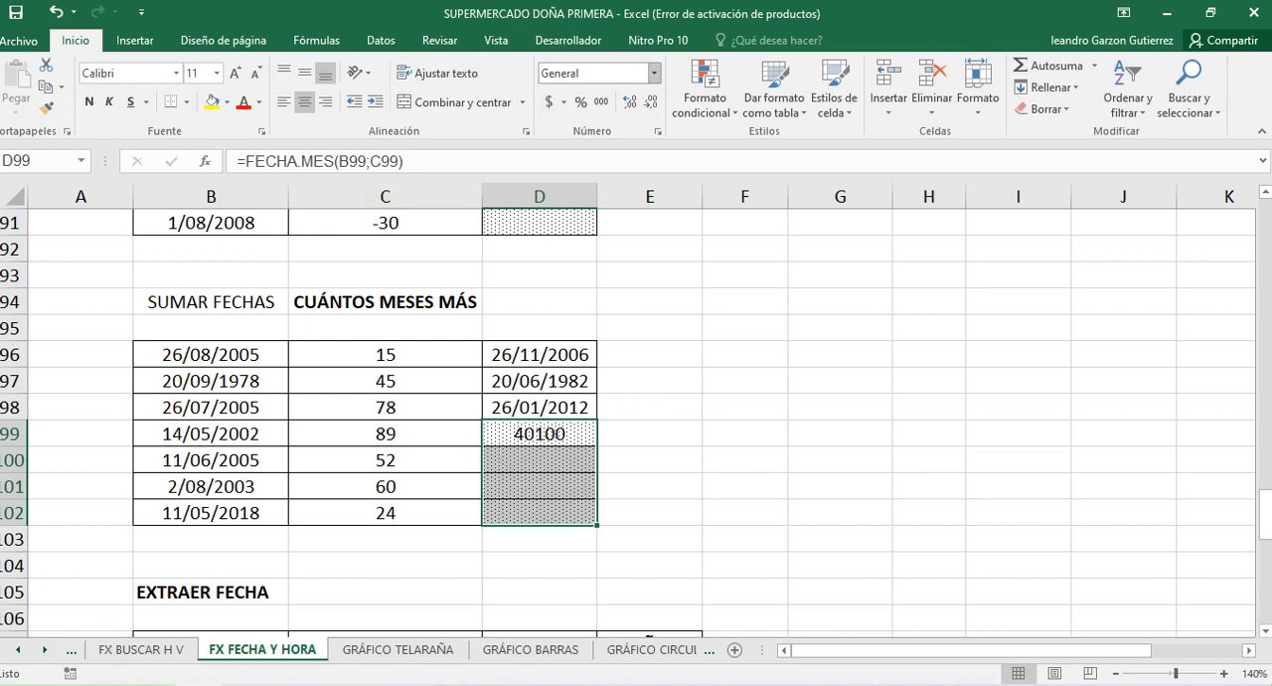
click(654, 72)
key(Down)
key(Down)
key(Down)
key(Down)
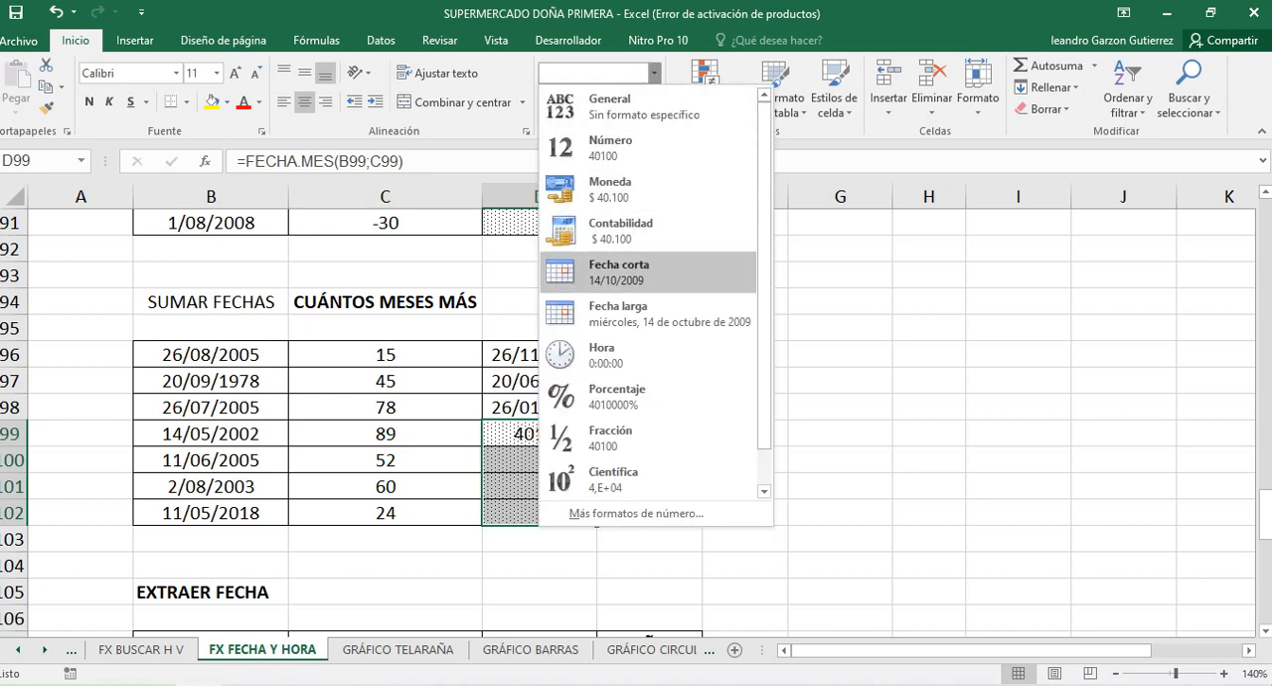
key(Return)
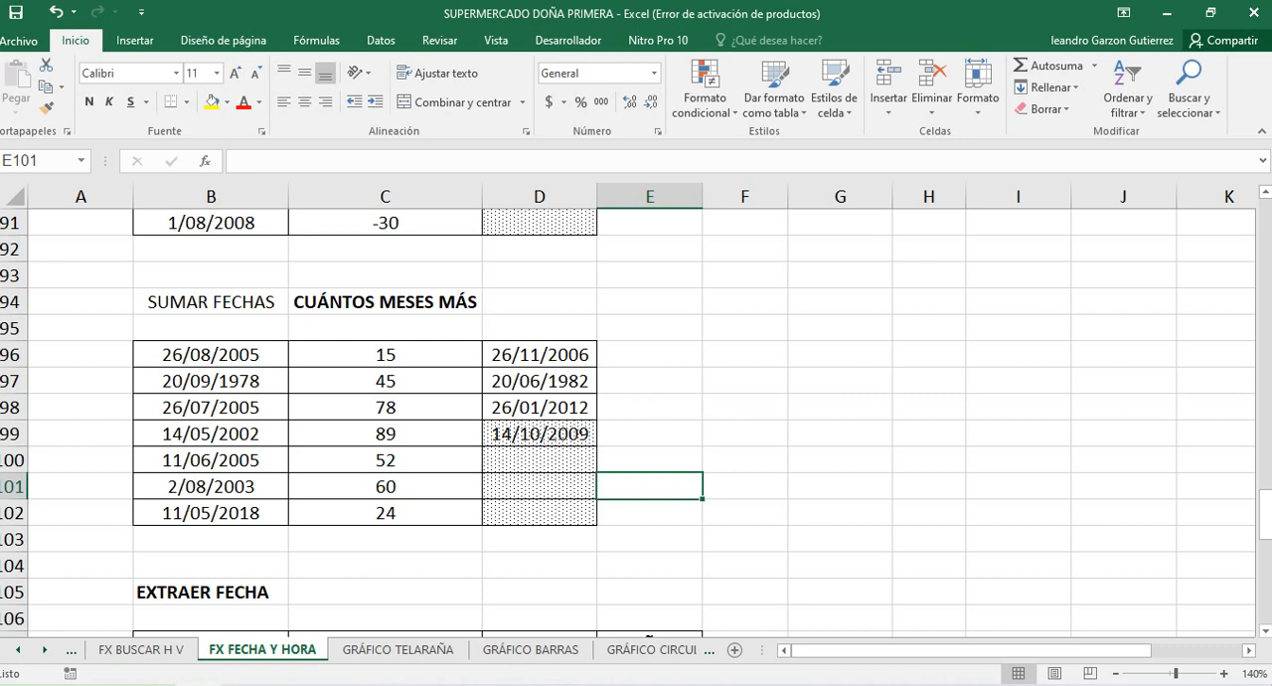
Check the cell references of the formula in D99 and fill it down through D102
click(539, 434)
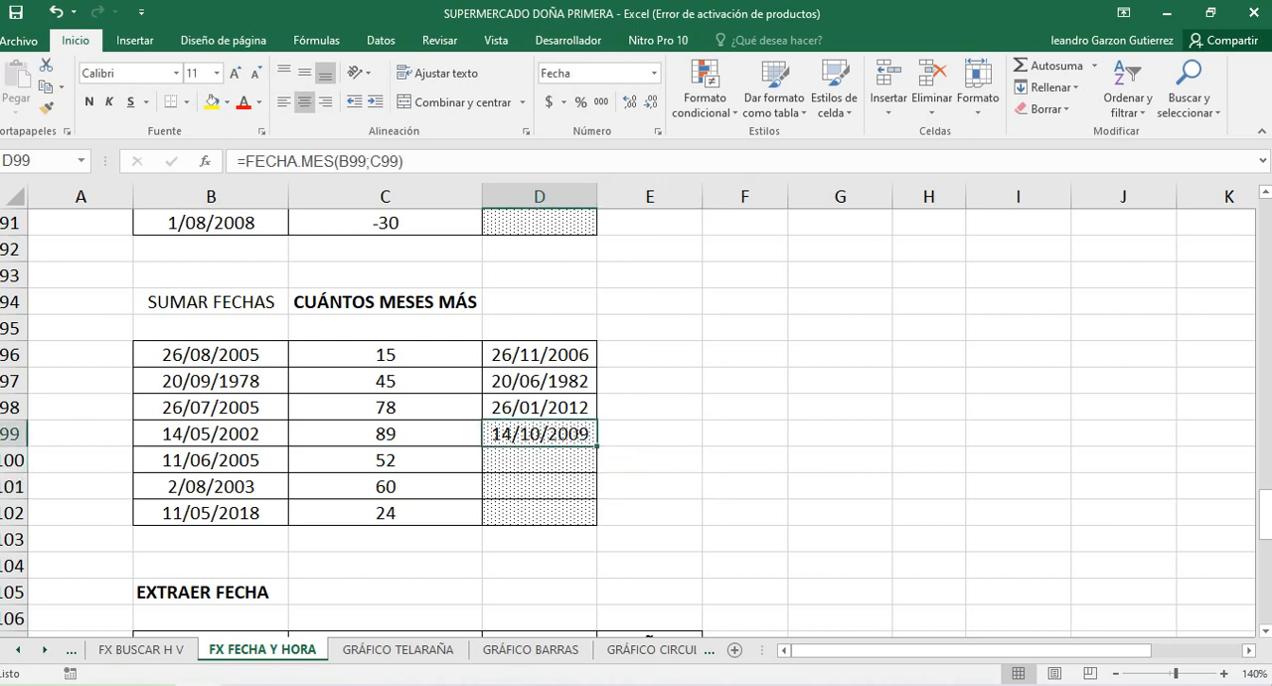
drag(596, 447, 597, 446)
key(F2)
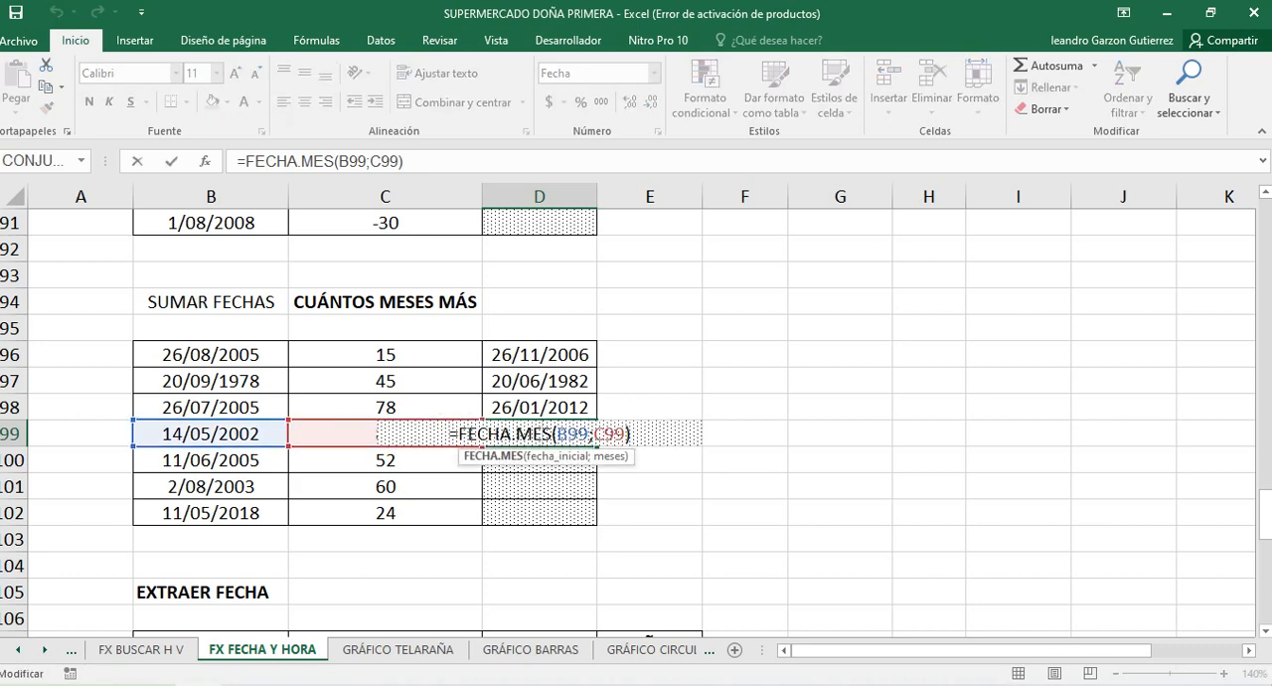
key(Return)
click(539, 434)
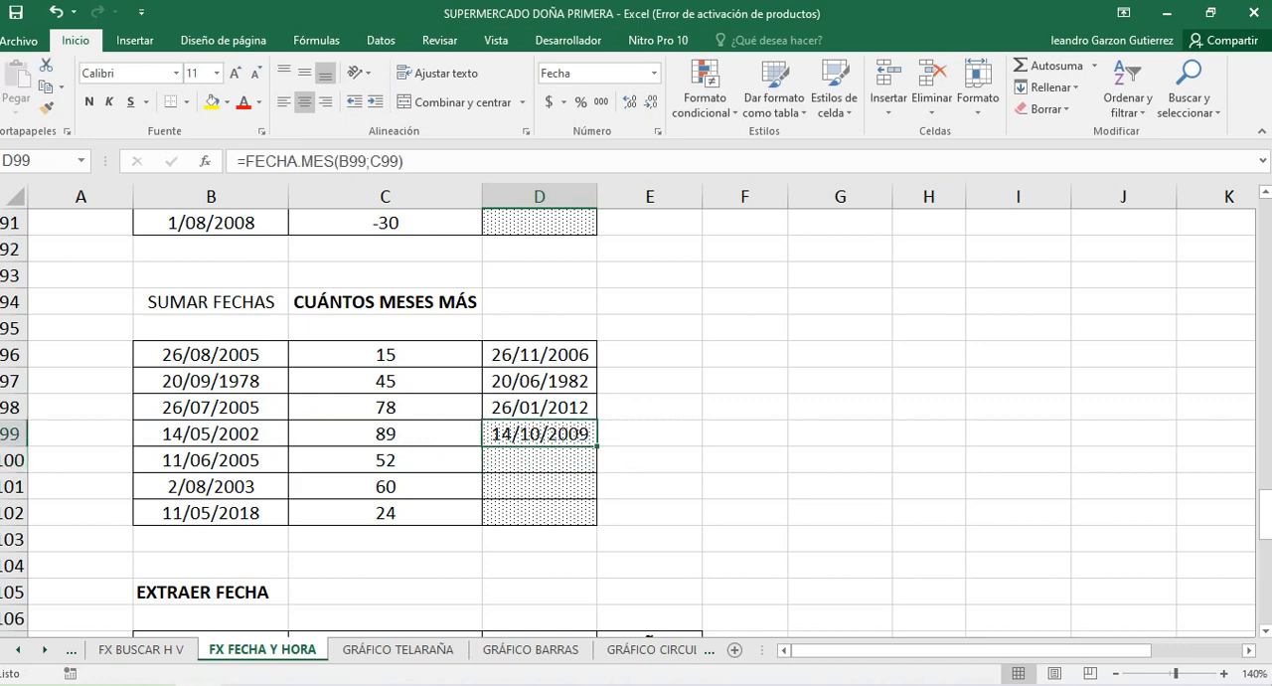
drag(597, 446, 557, 517)
click(540, 487)
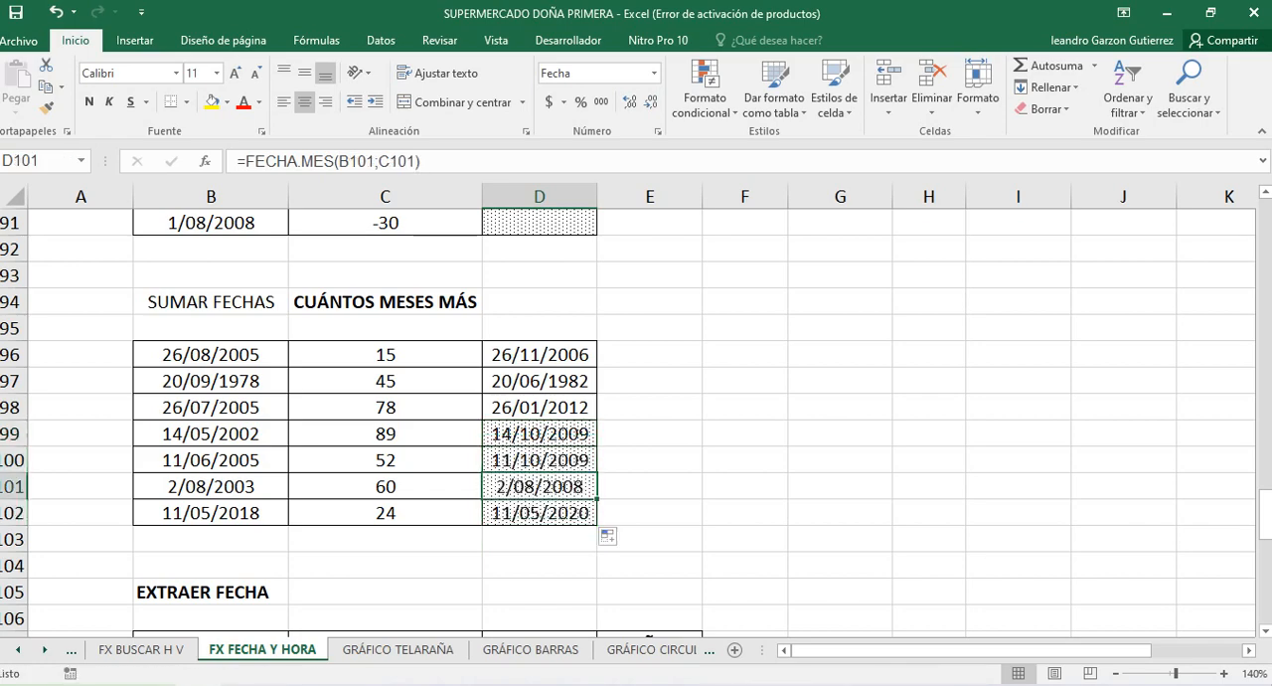
Examine the EXTRAER FECHA table and its example TEXTO formulas in the DIA, MES and AÑO columns
scroll(636, 413, down, 2)
scroll(636, 418, down, 1)
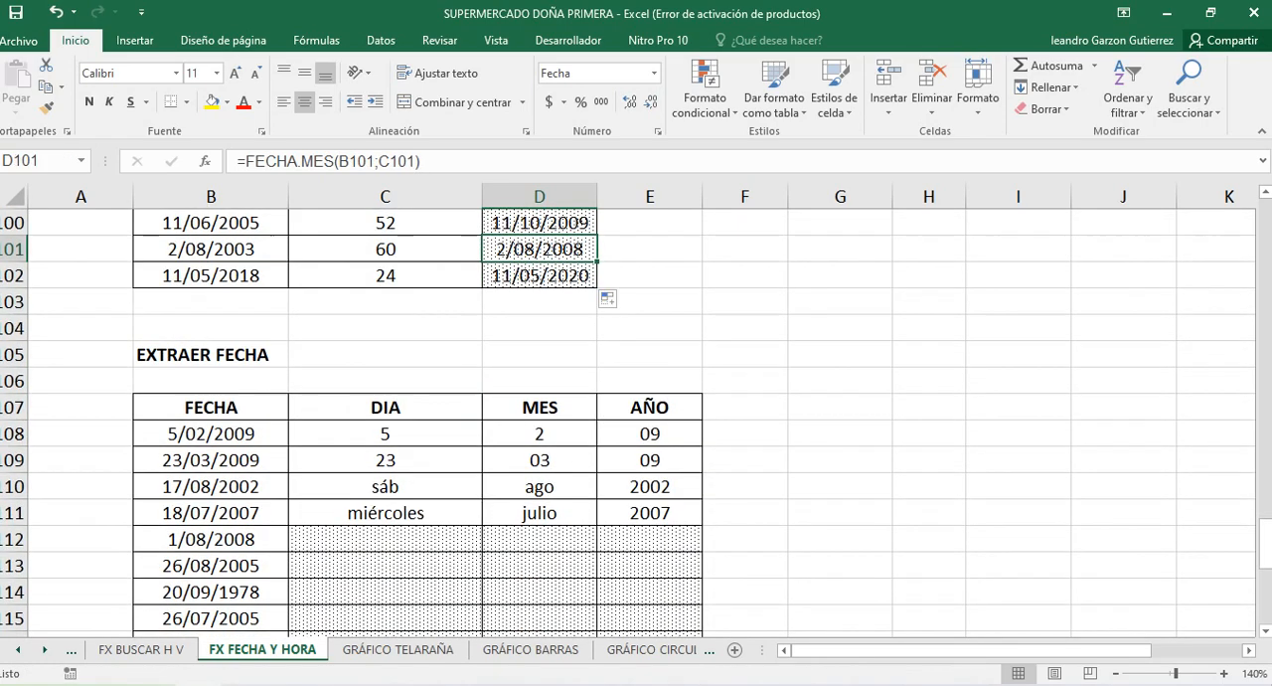
scroll(636, 418, down, 1)
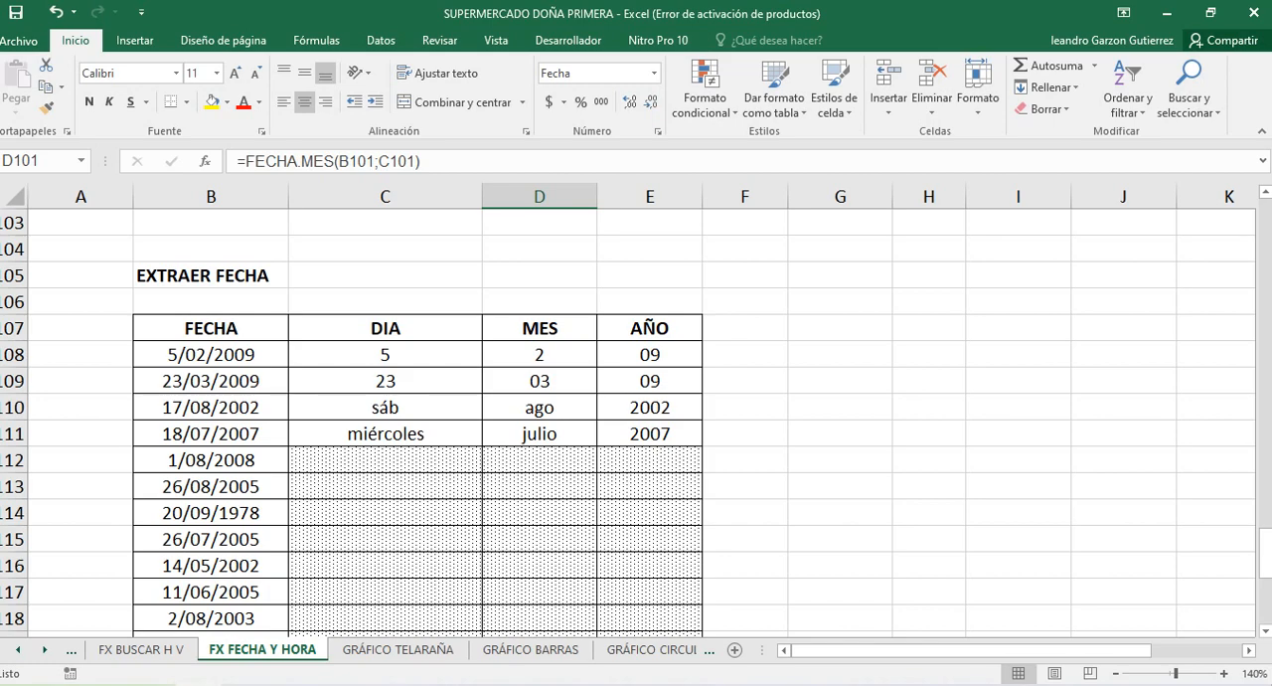
scroll(637, 423, down, 3)
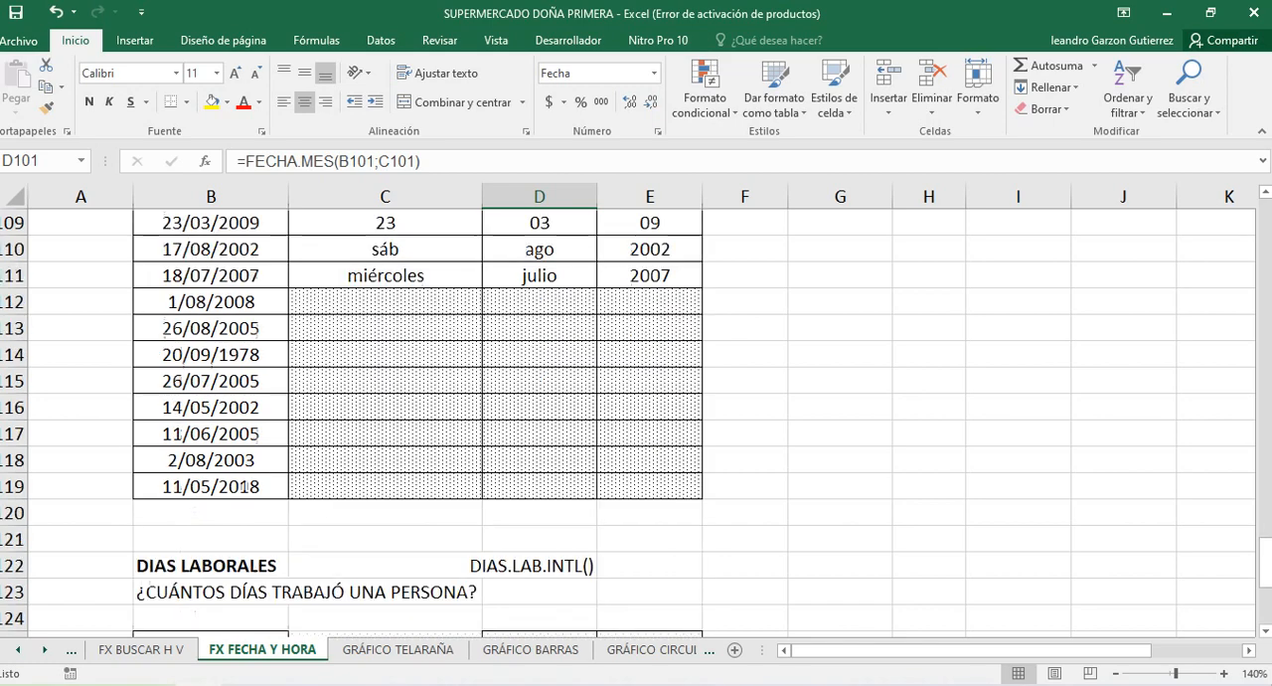
scroll(636, 422, up, 3)
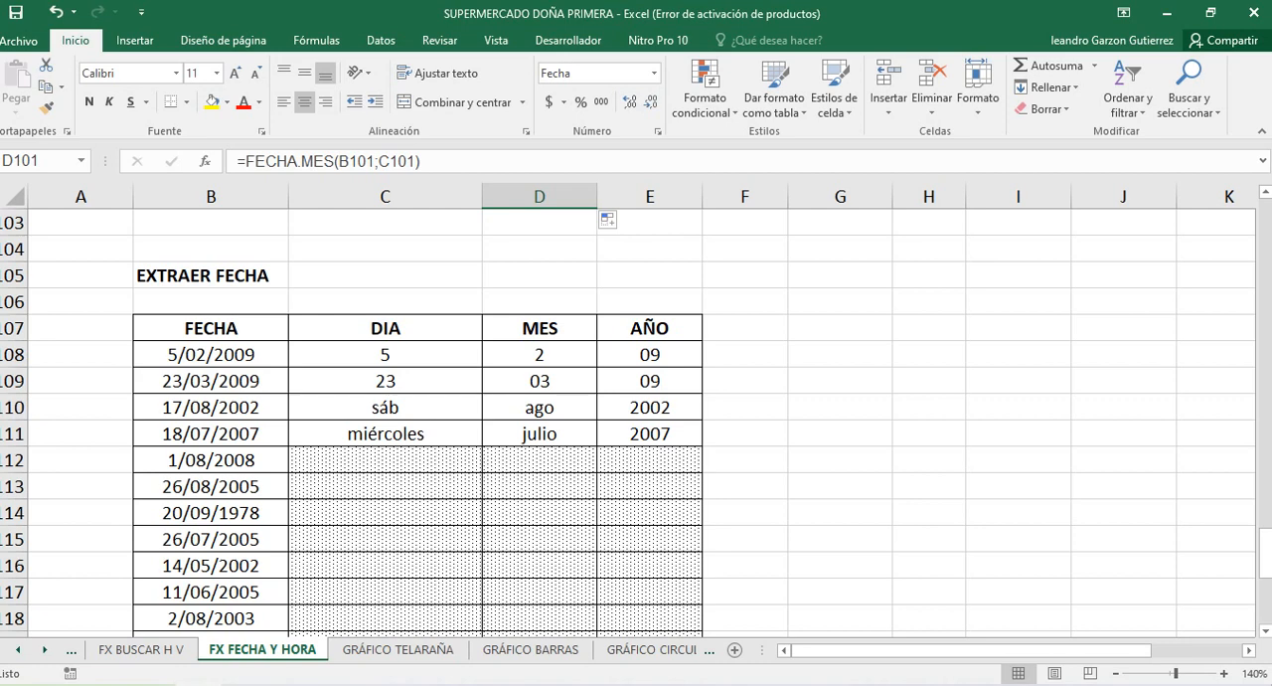
drag(386, 355, 386, 435)
click(540, 355)
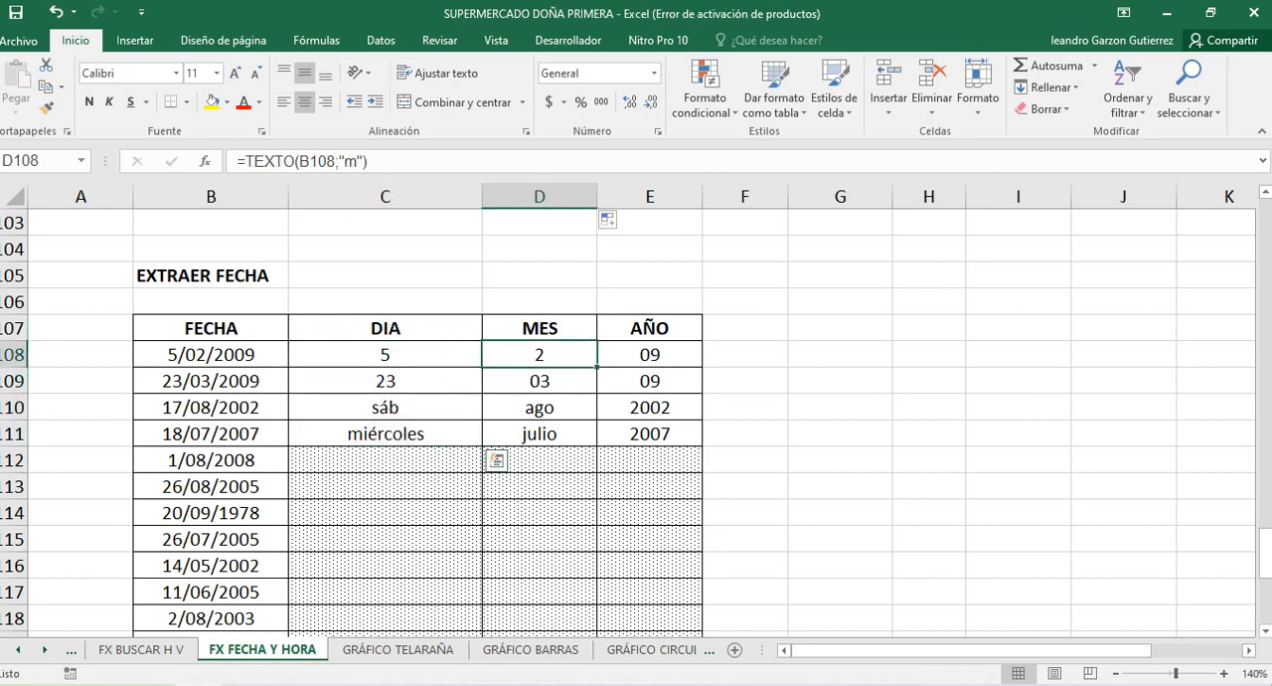
drag(540, 355, 540, 434)
click(539, 354)
drag(650, 355, 650, 434)
click(386, 355)
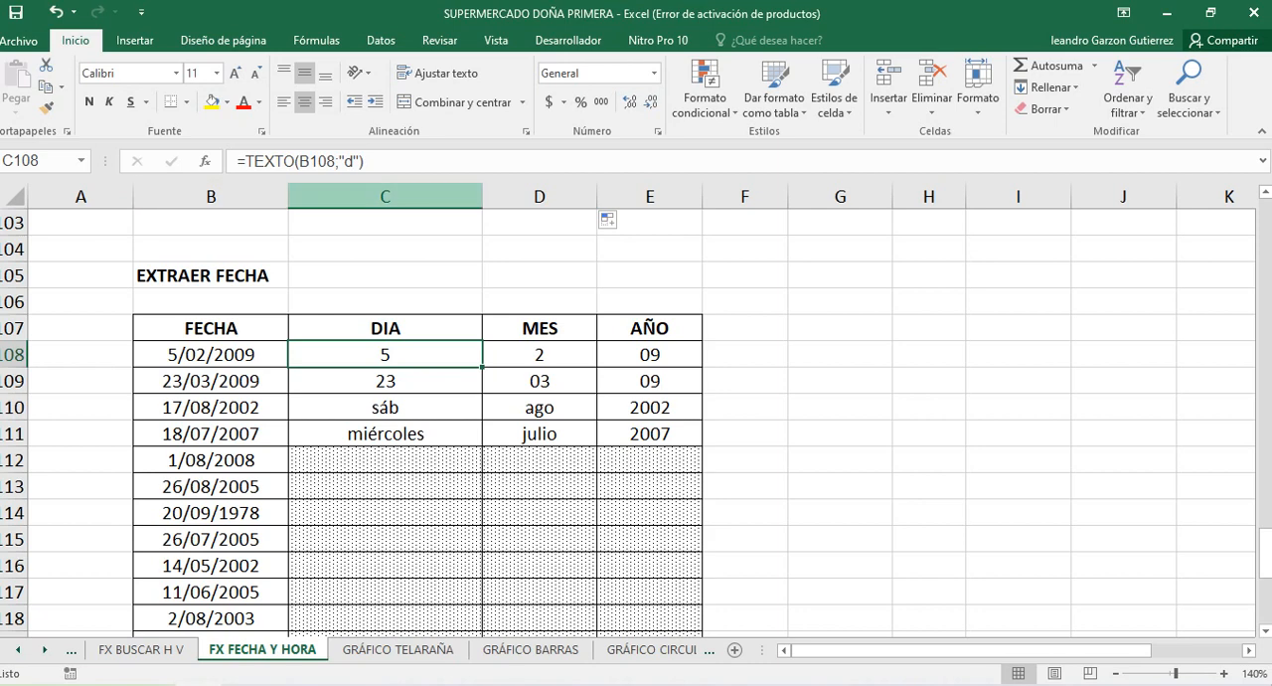
Extract the two-digit day of the date in B112 by entering =TEXTO(B112;"DD") in C112
click(210, 460)
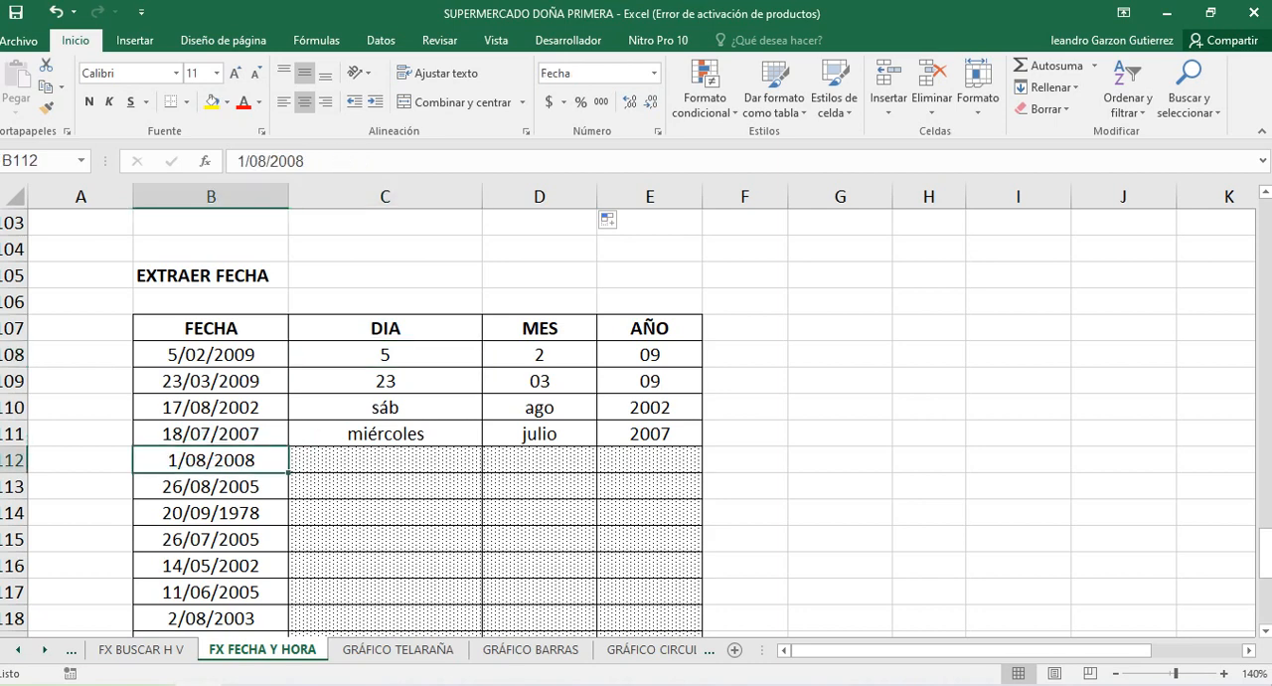
click(386, 460)
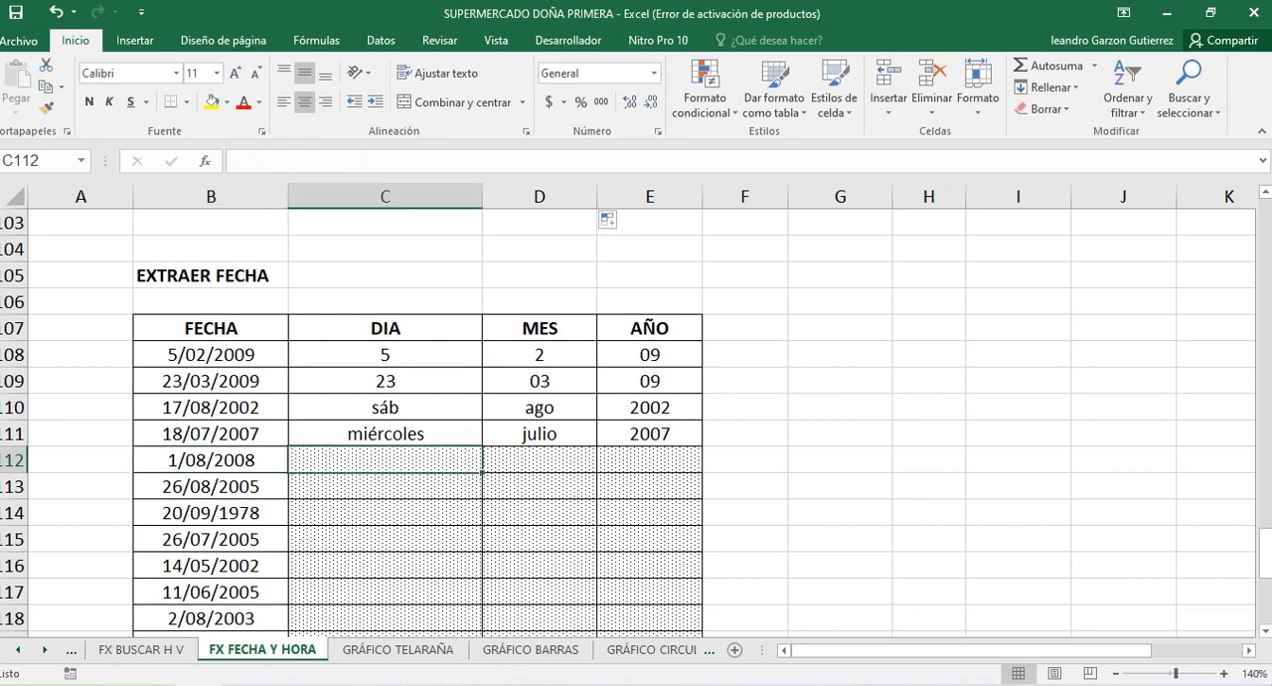
click(386, 434)
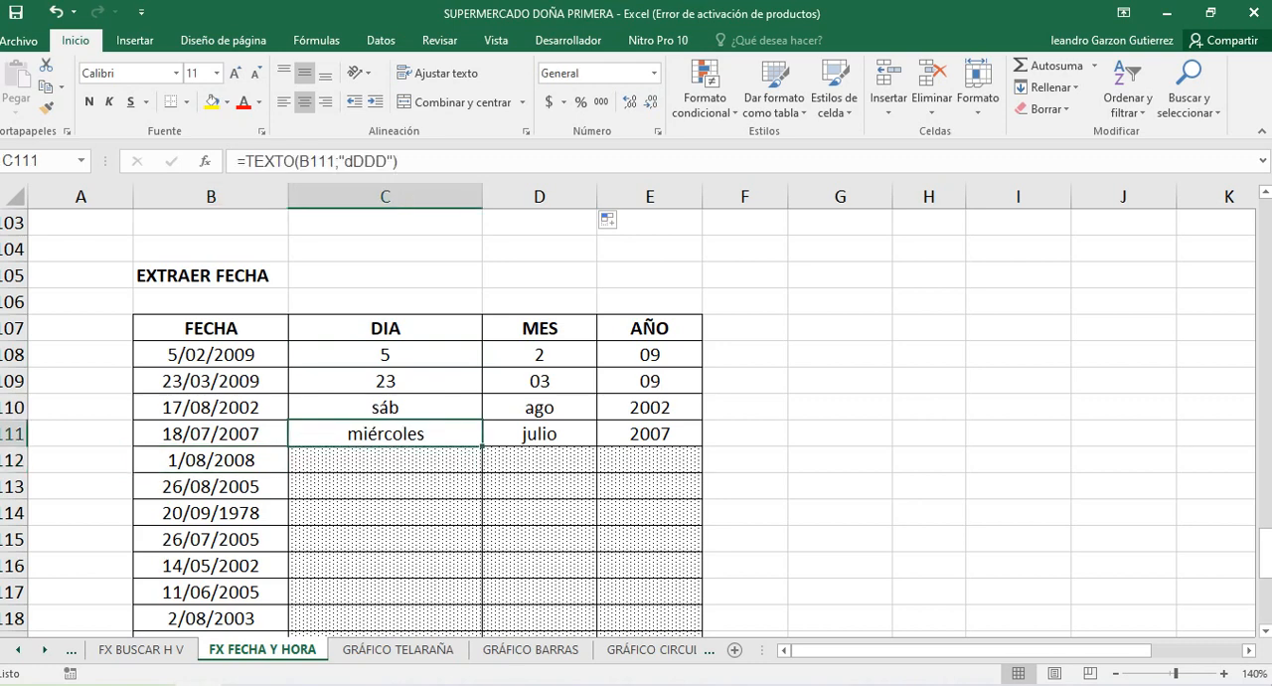
click(386, 460)
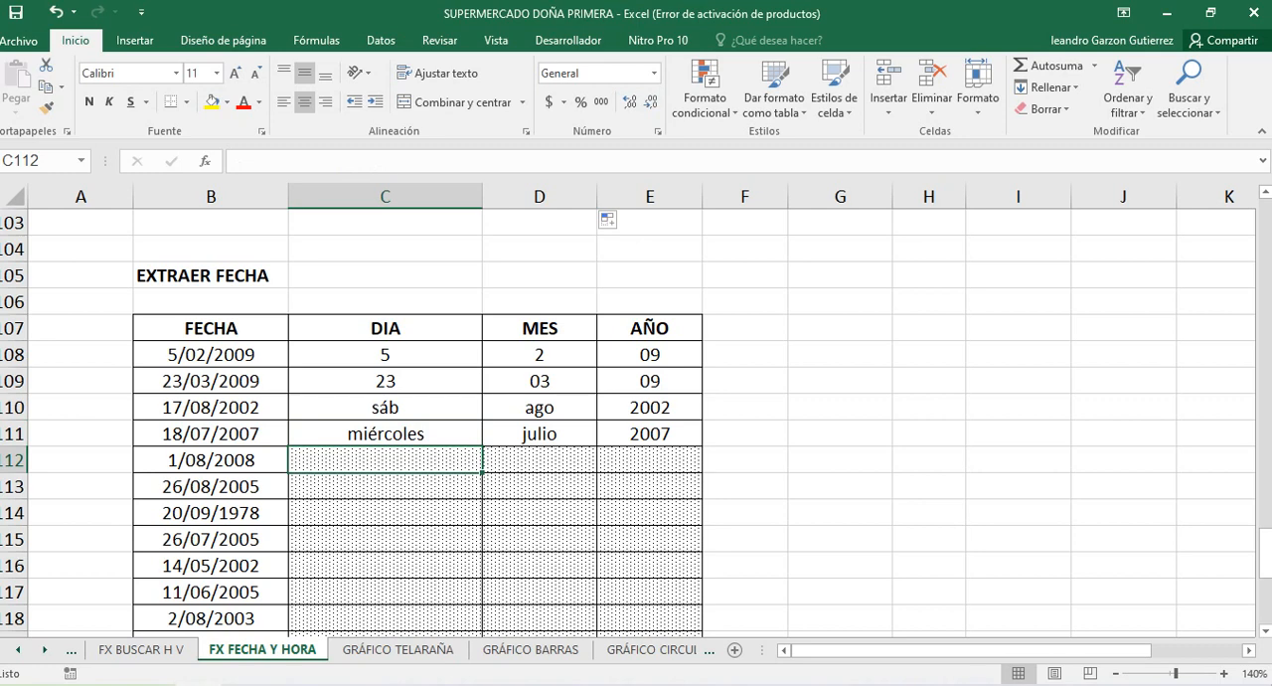
text(=T)
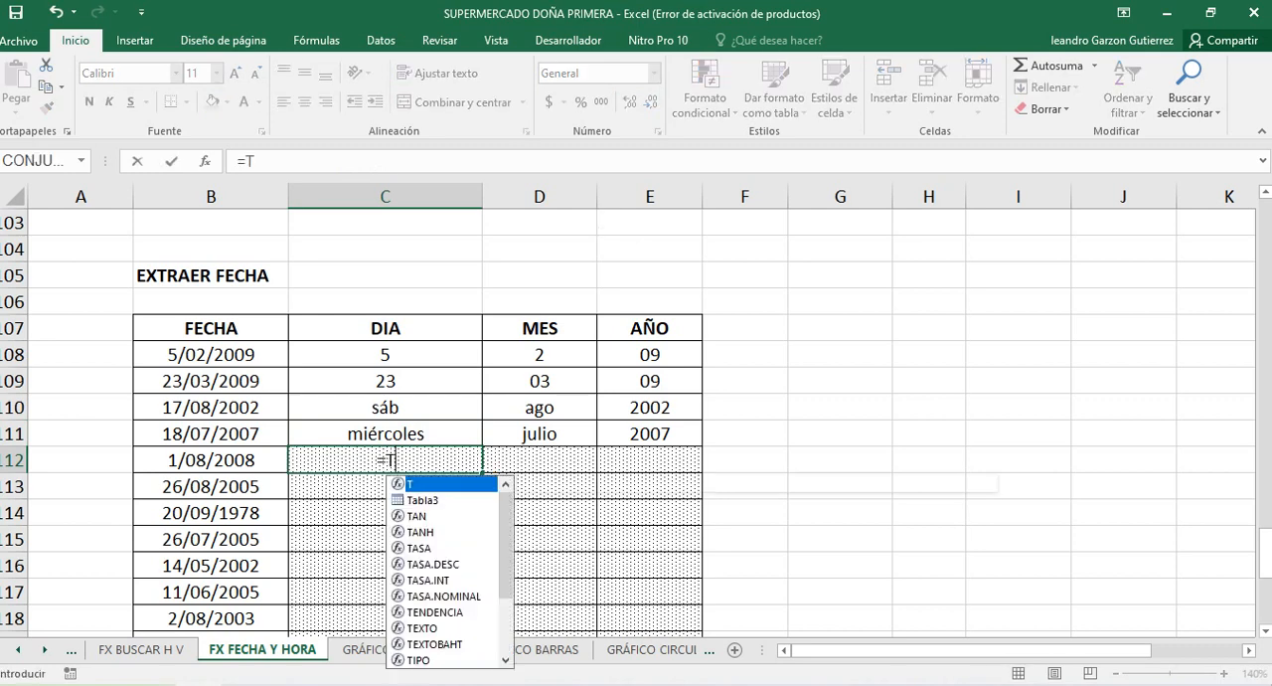
text(EXTO()
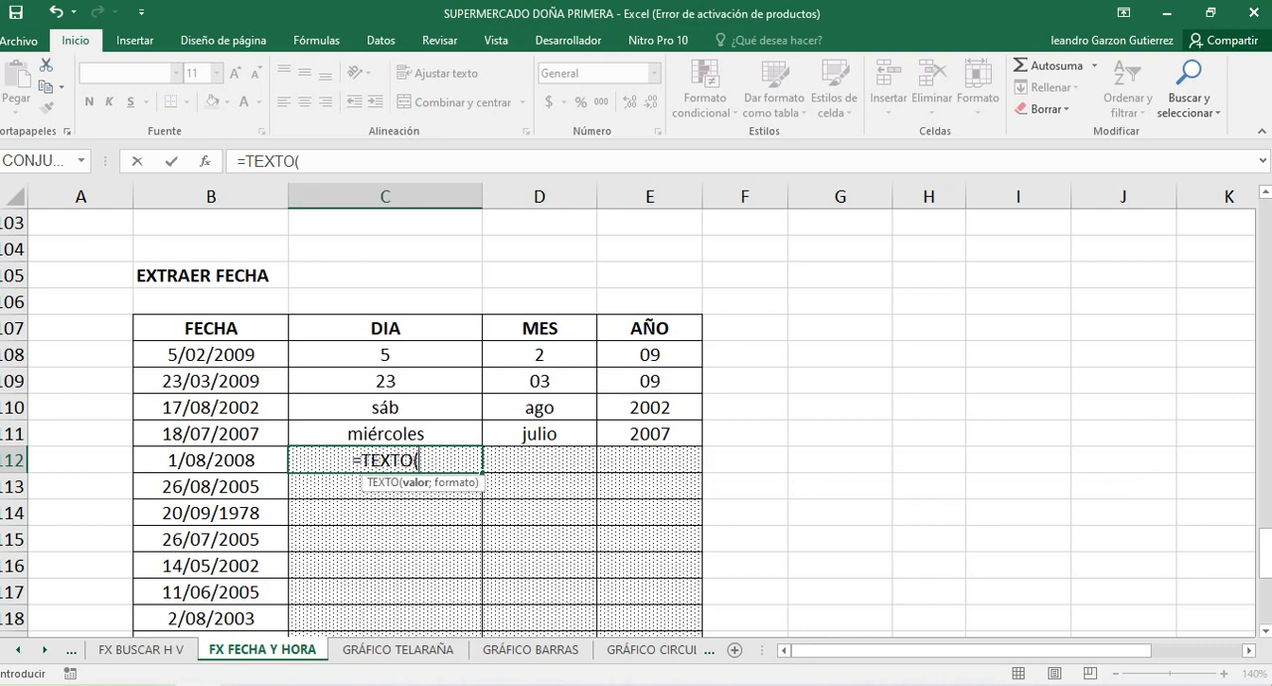
click(210, 460)
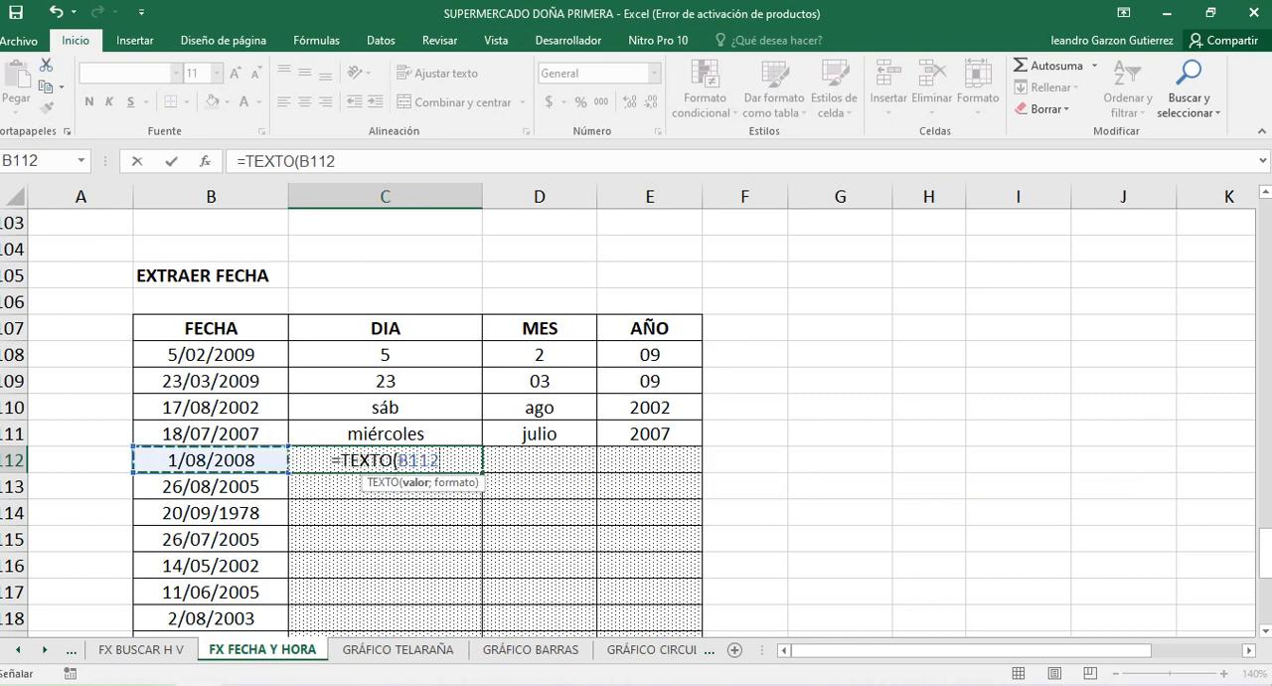
text(;)
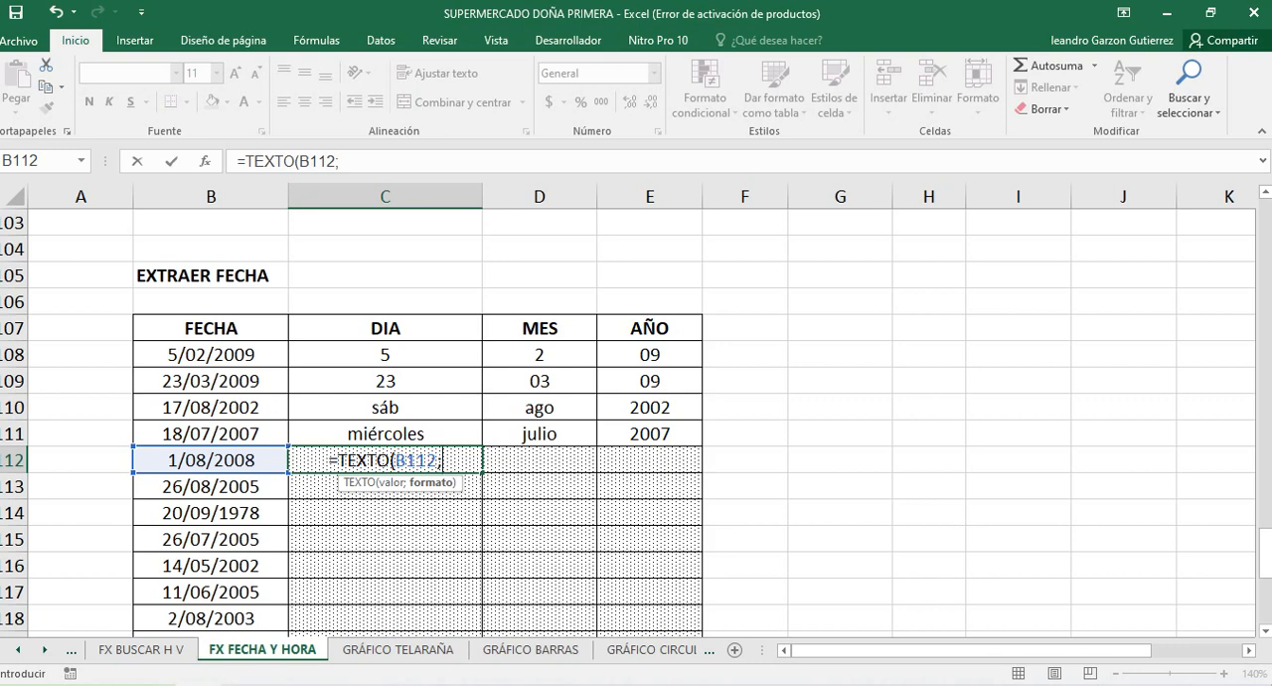
text(")
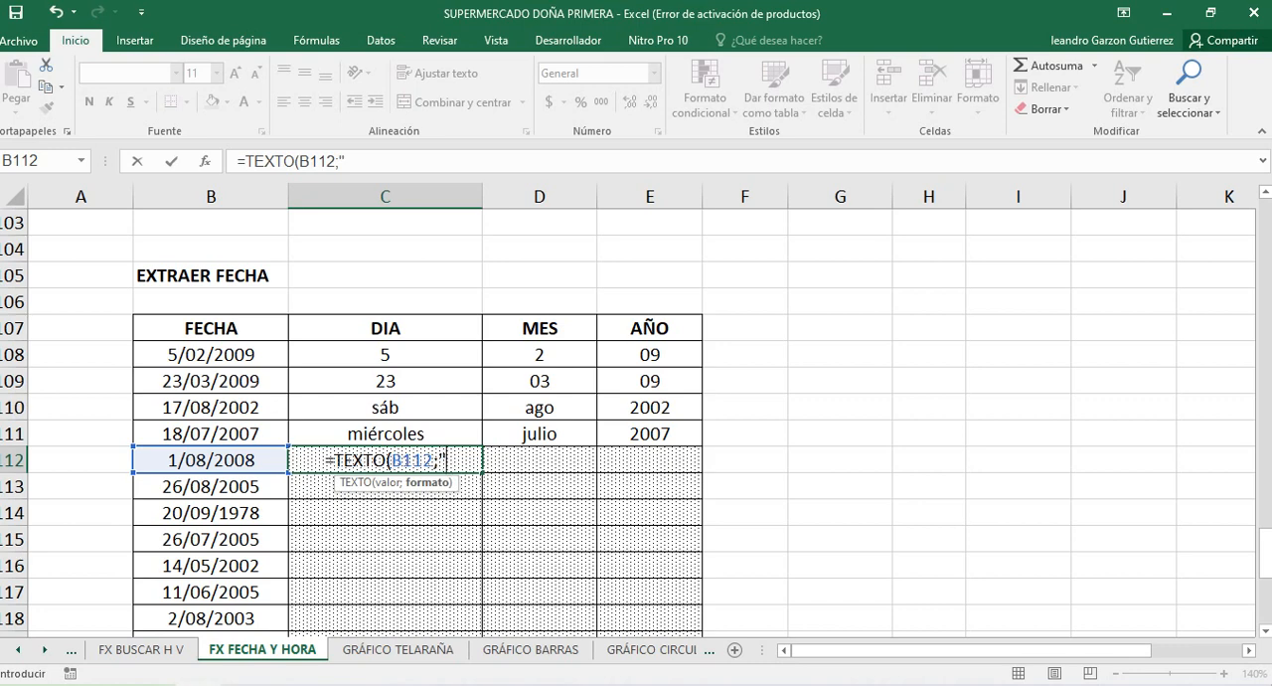
text(D")
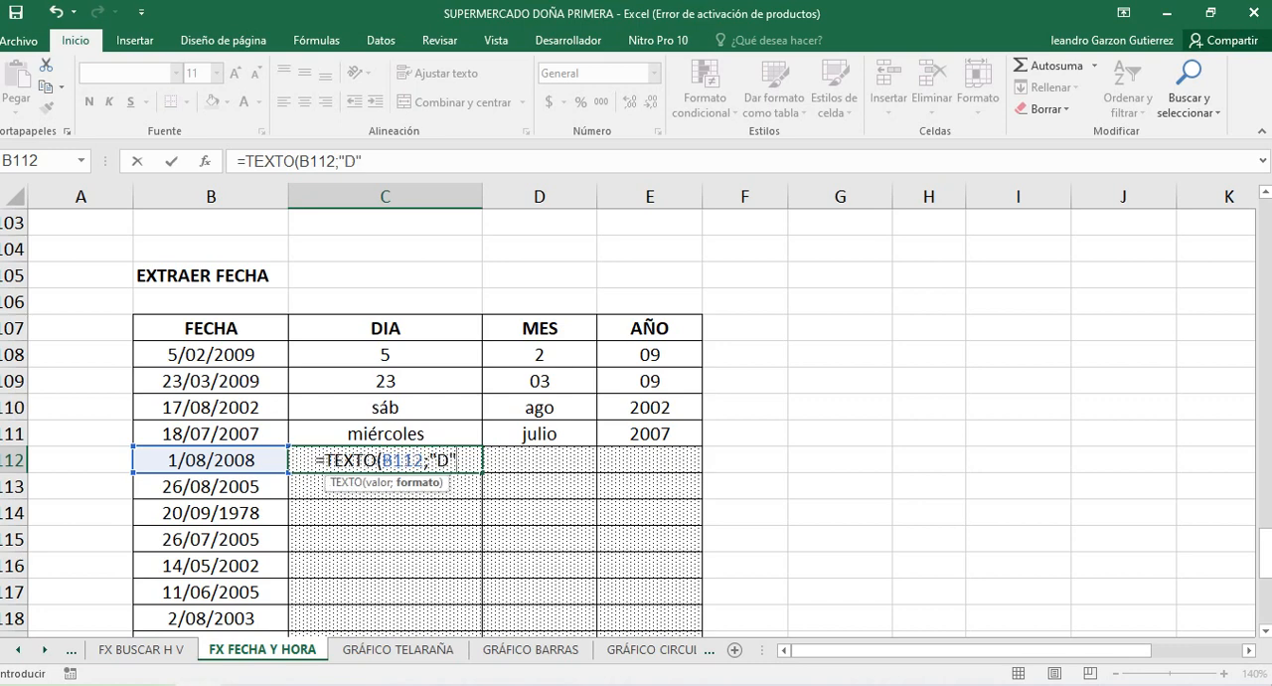
key(BackSpace)
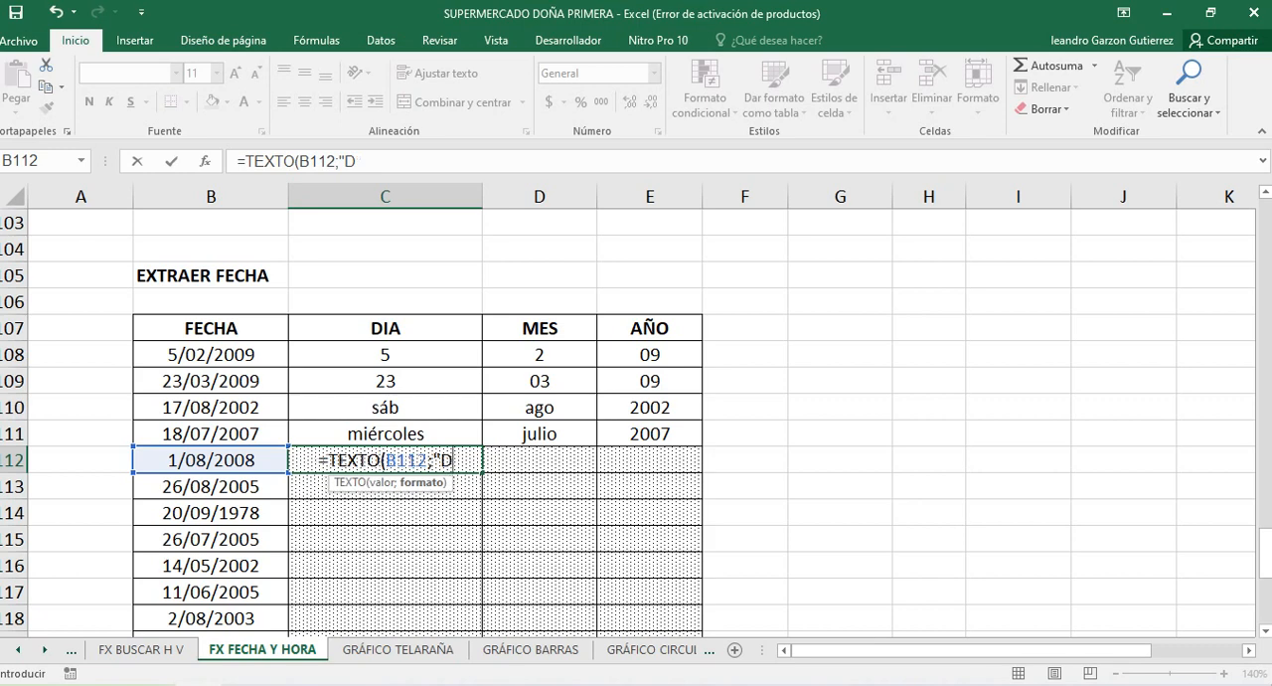
text(D)
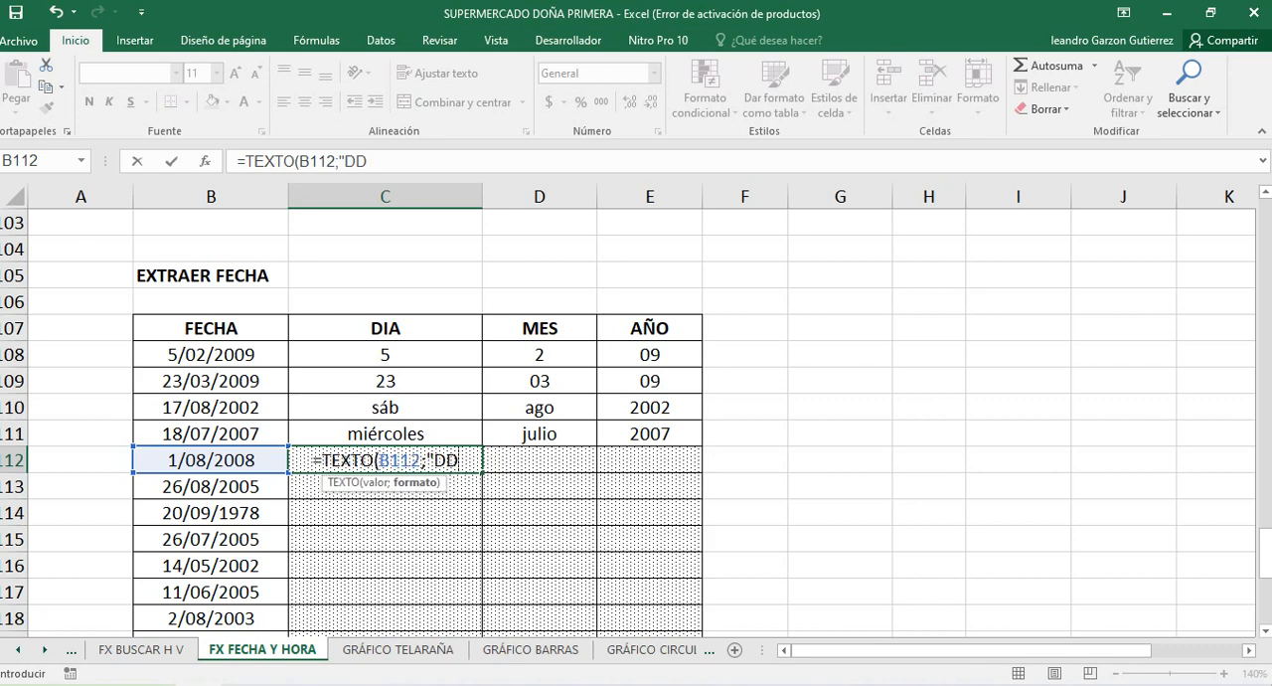
text(")
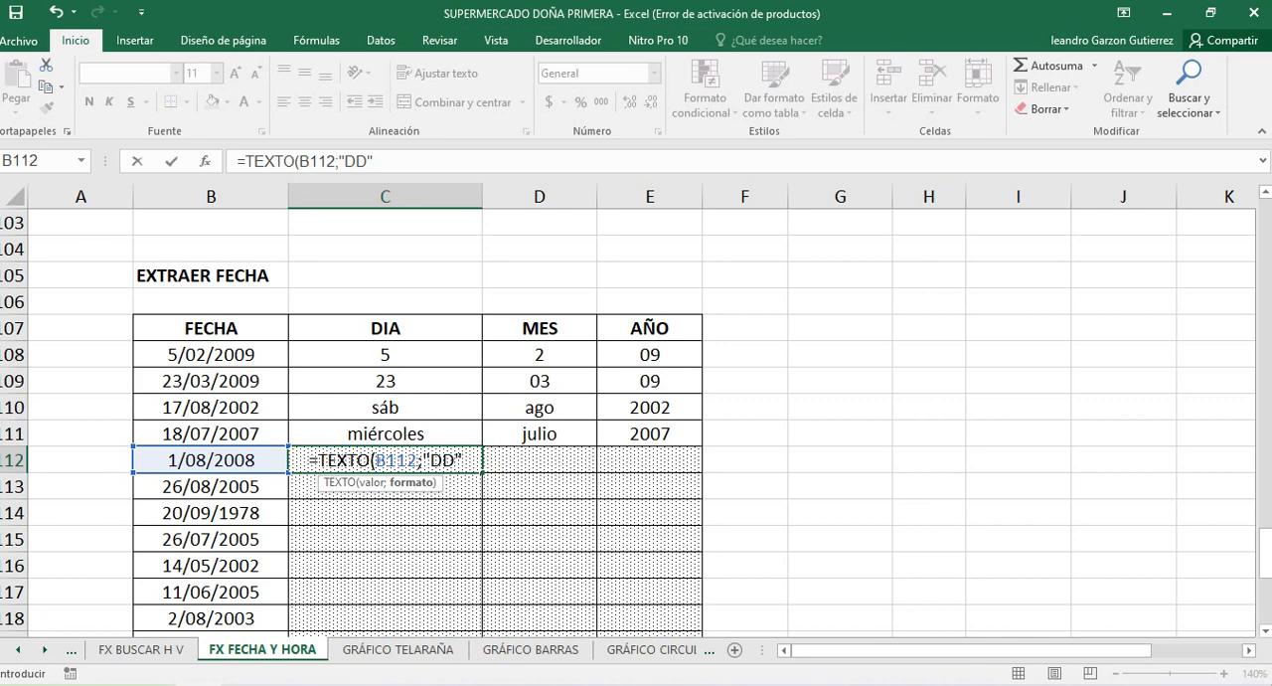
text())
key(Return)
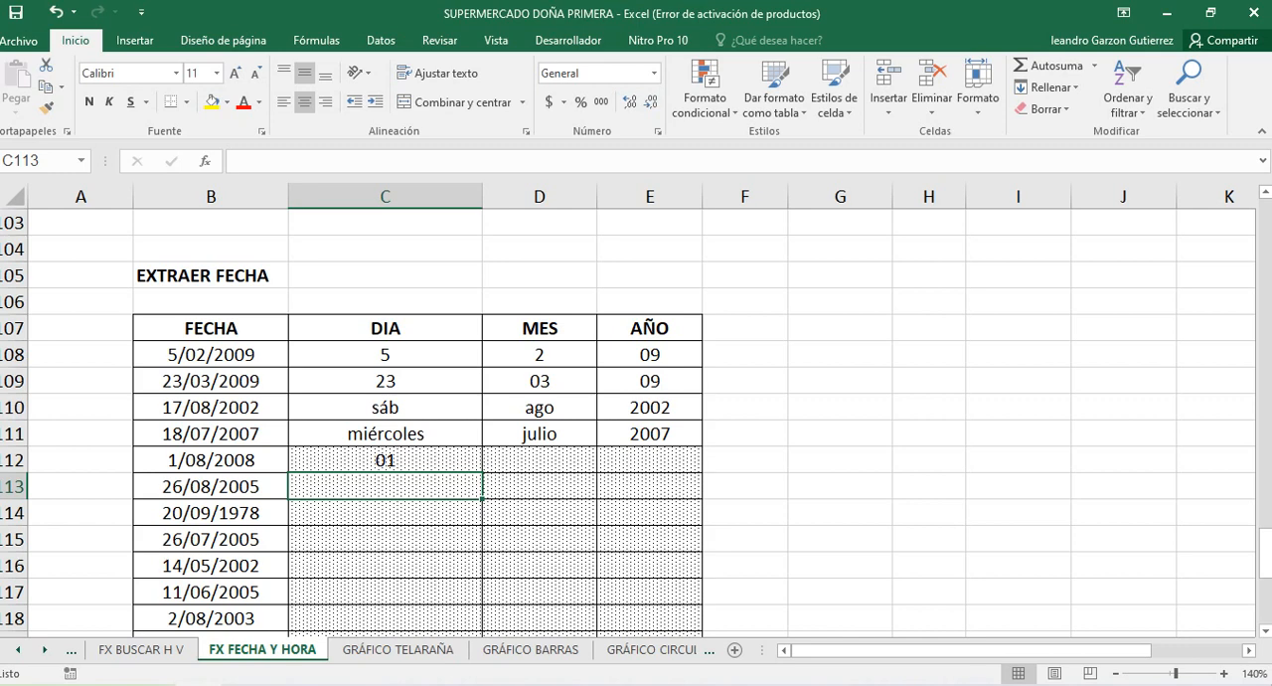
Extract the full month name of the date in B112 by entering =TEXTO(B112;"MMMM") in D112
click(540, 460)
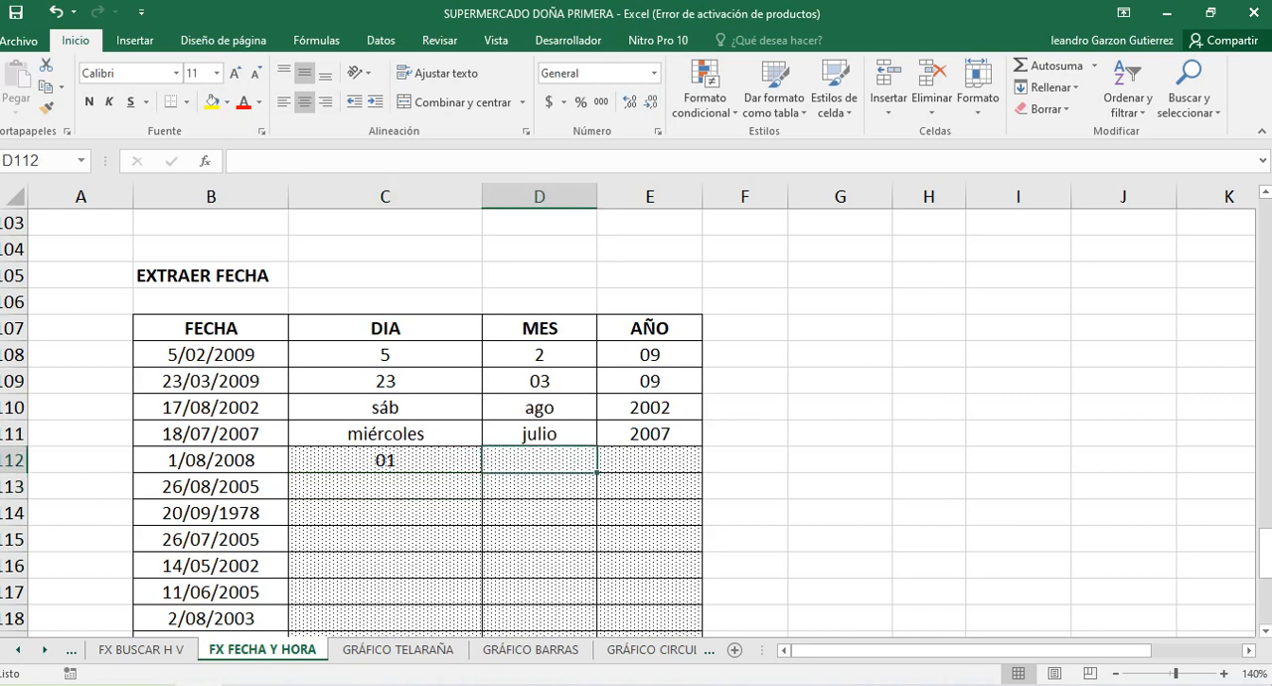
click(210, 460)
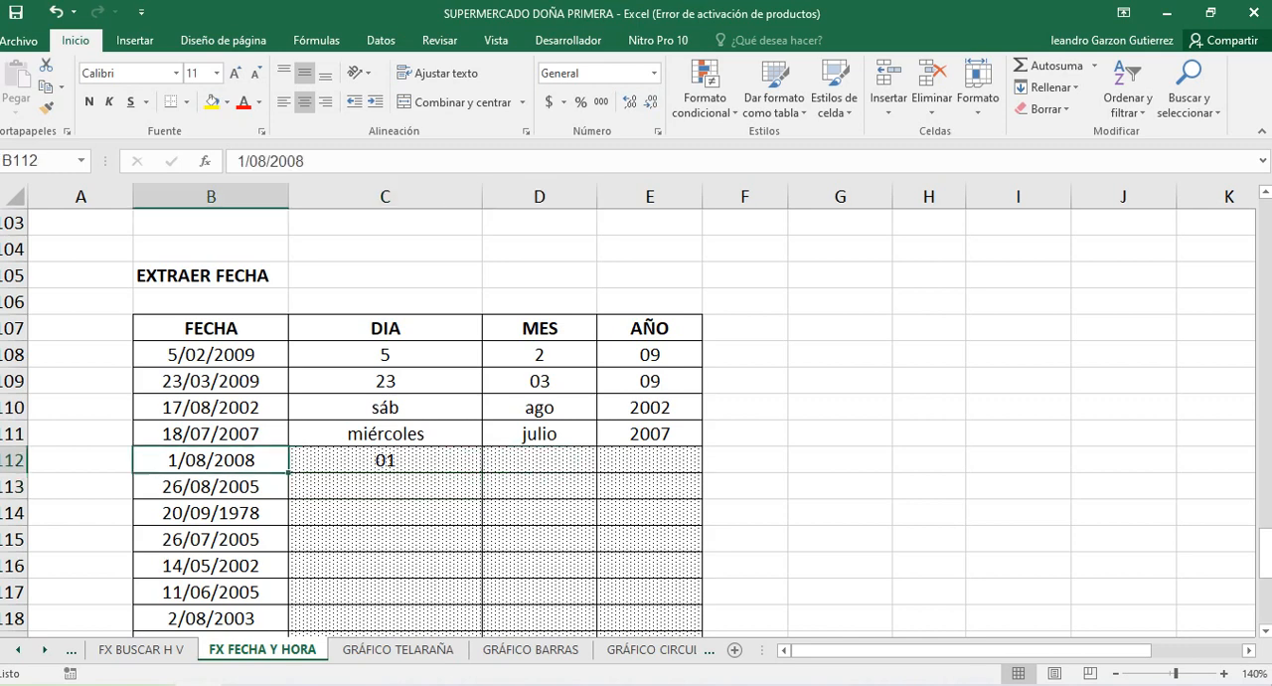
click(540, 460)
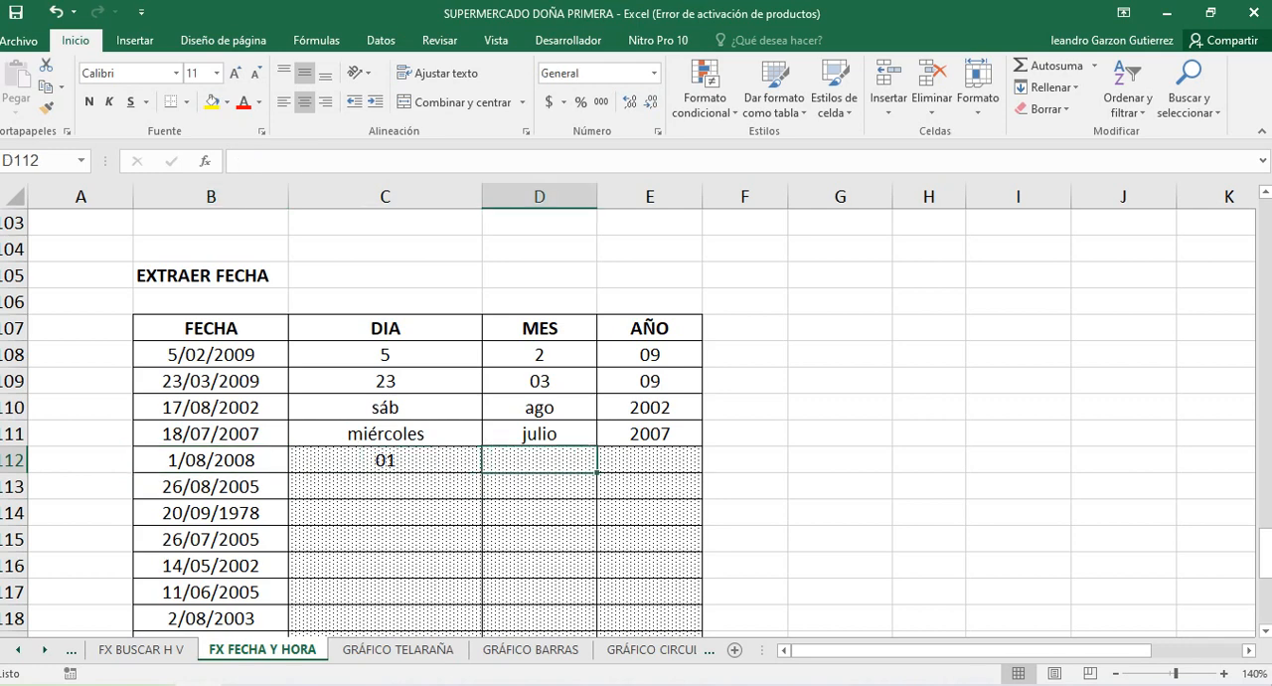
click(540, 435)
click(540, 460)
text(=TEXT)
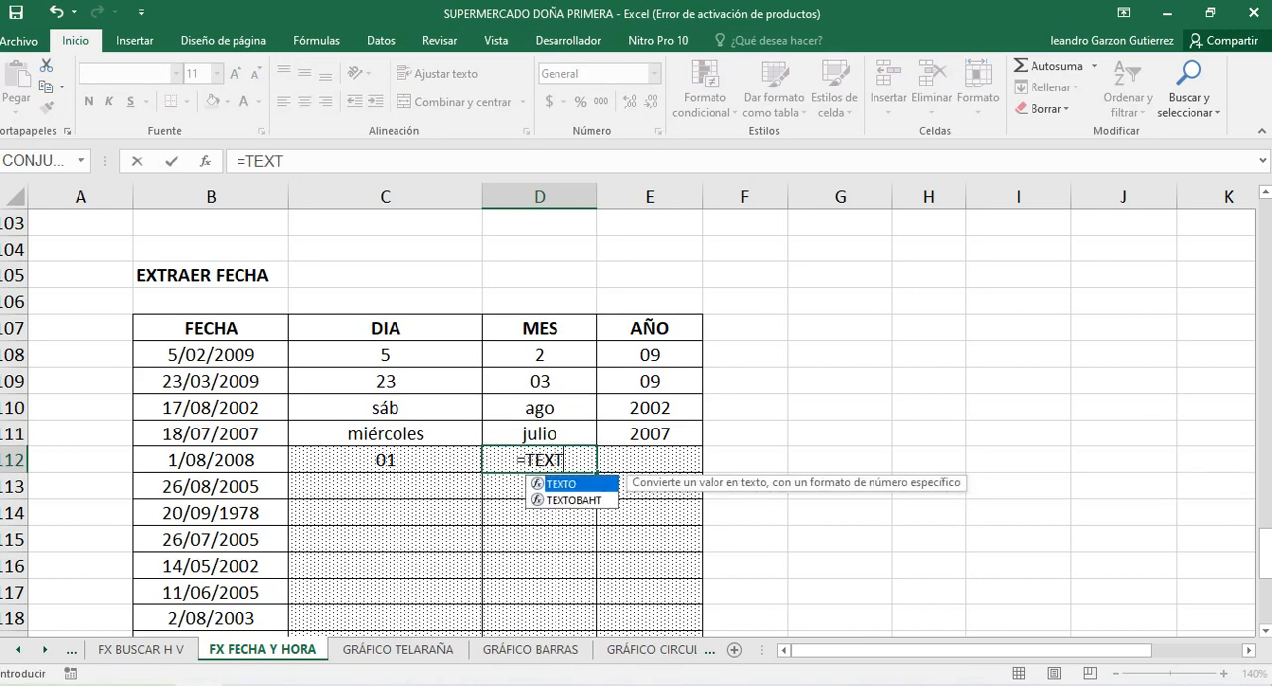
text(O()
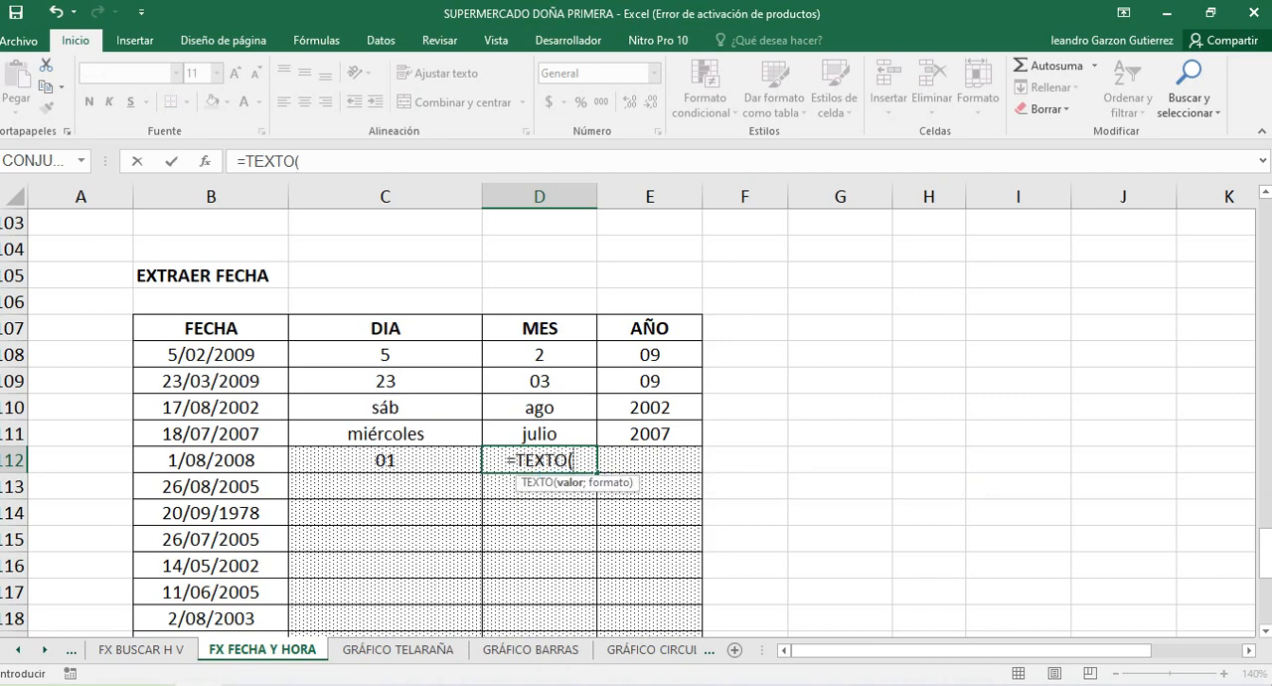
click(211, 460)
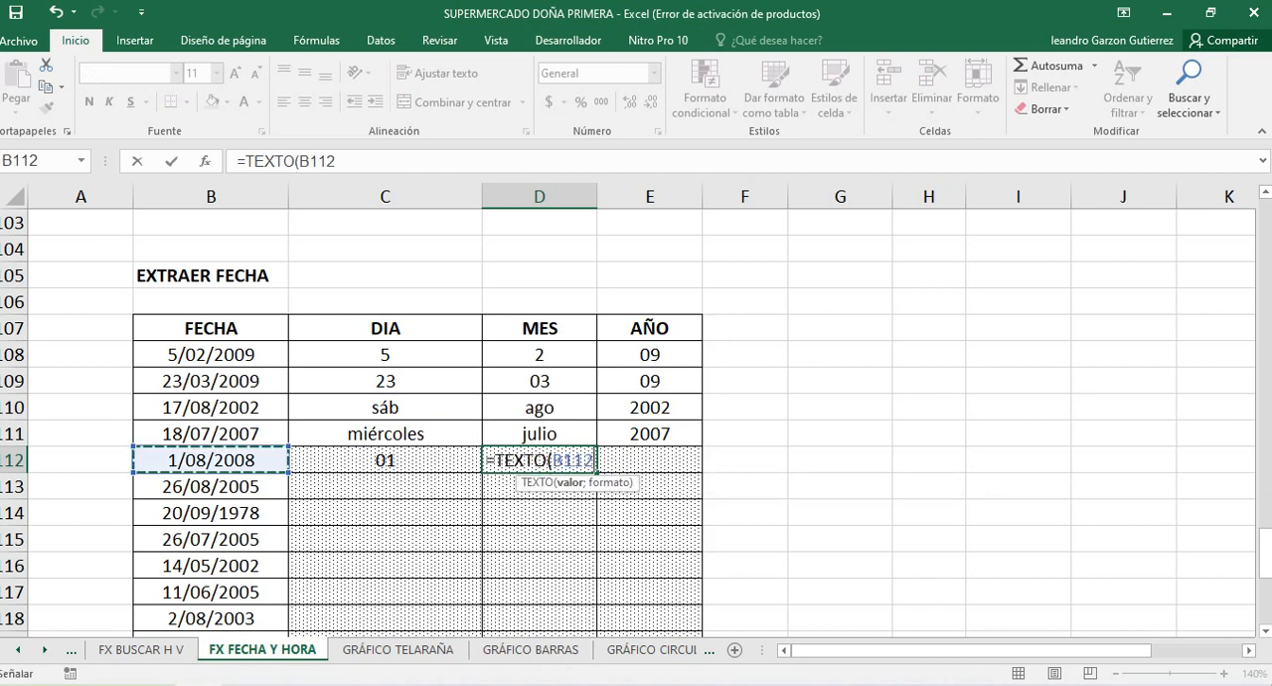
text(;)
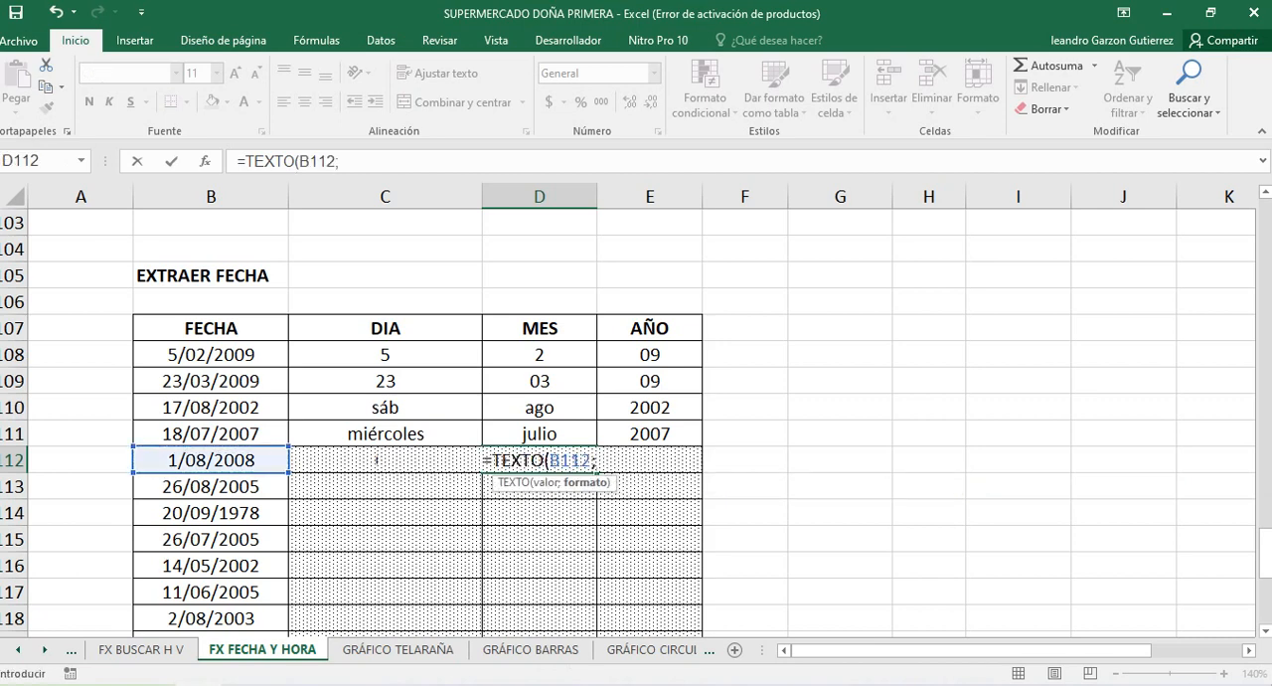
text(")
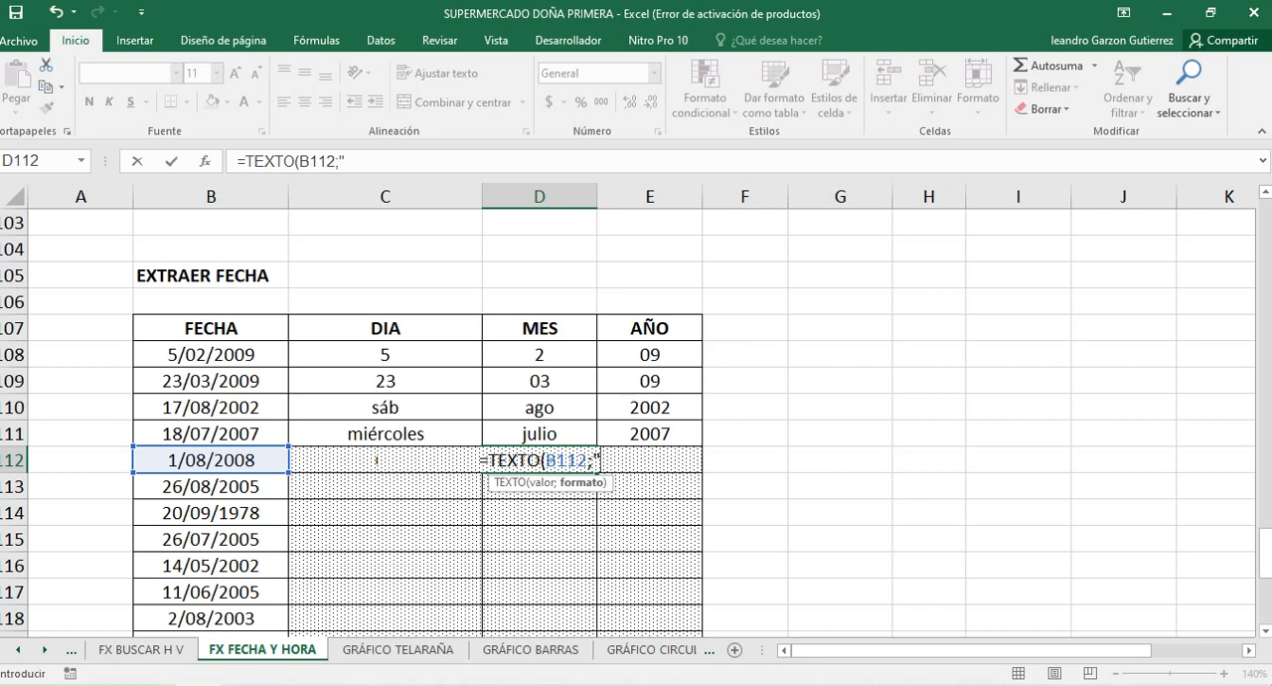
text(MMM)
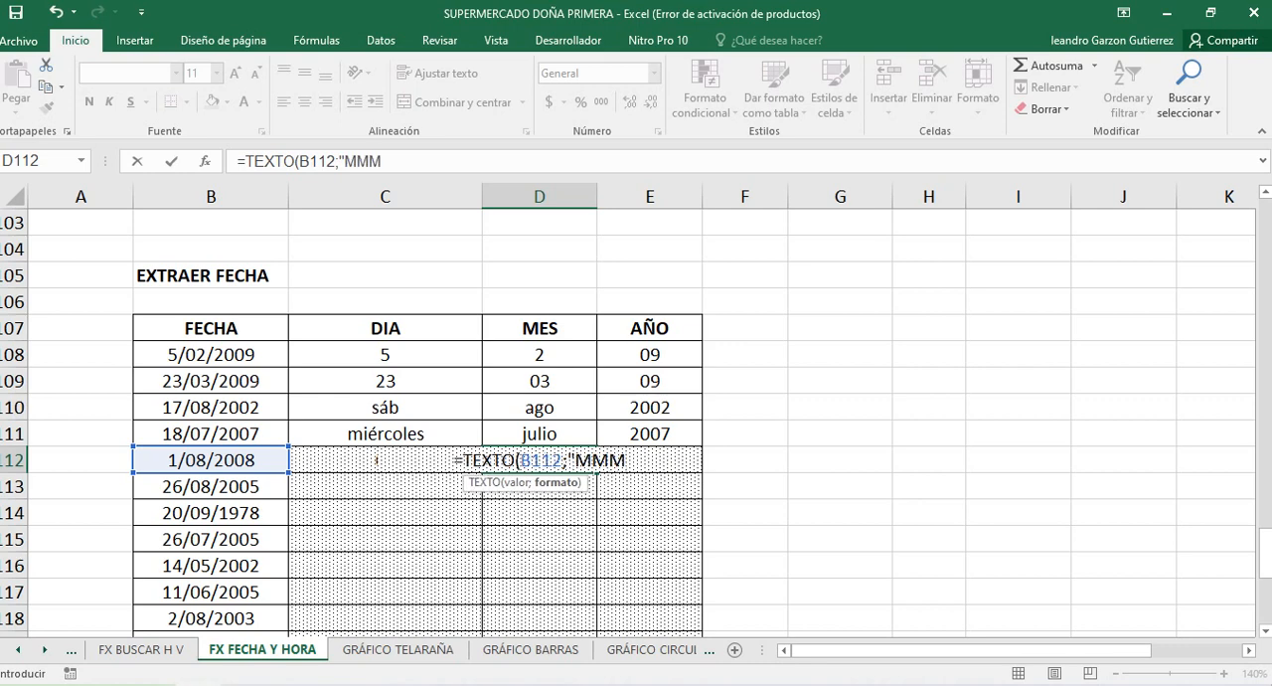
text(")
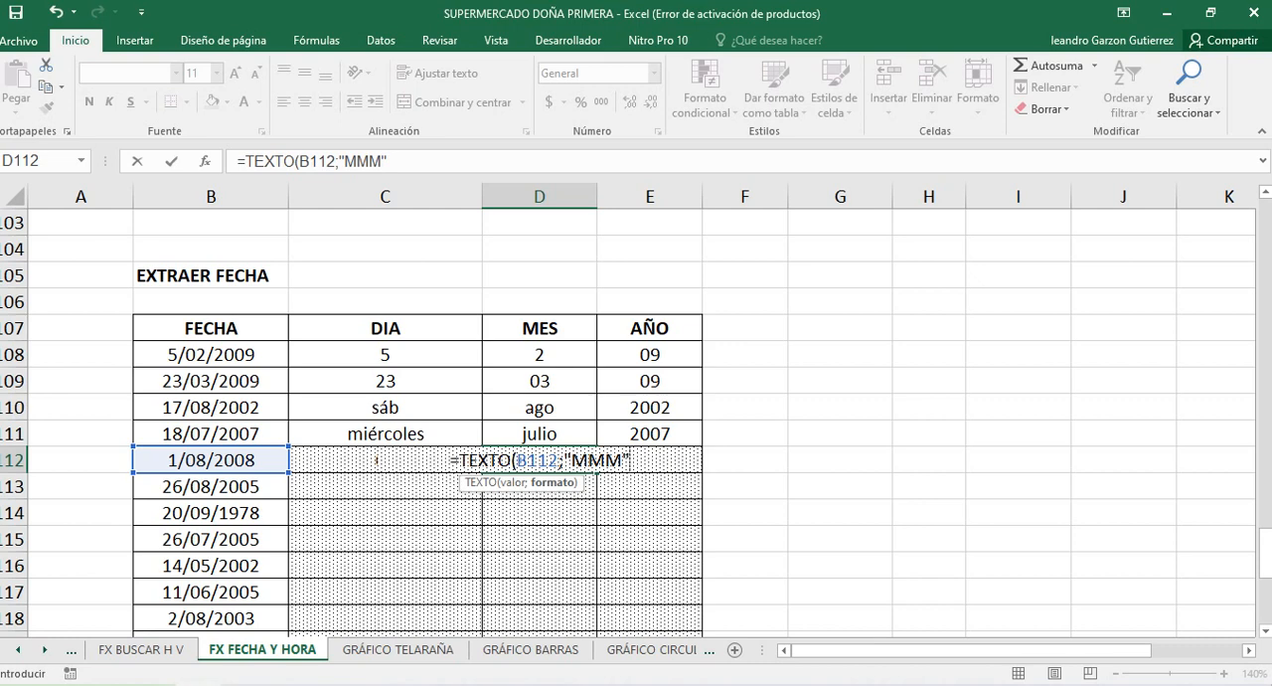
key(BackSpace)
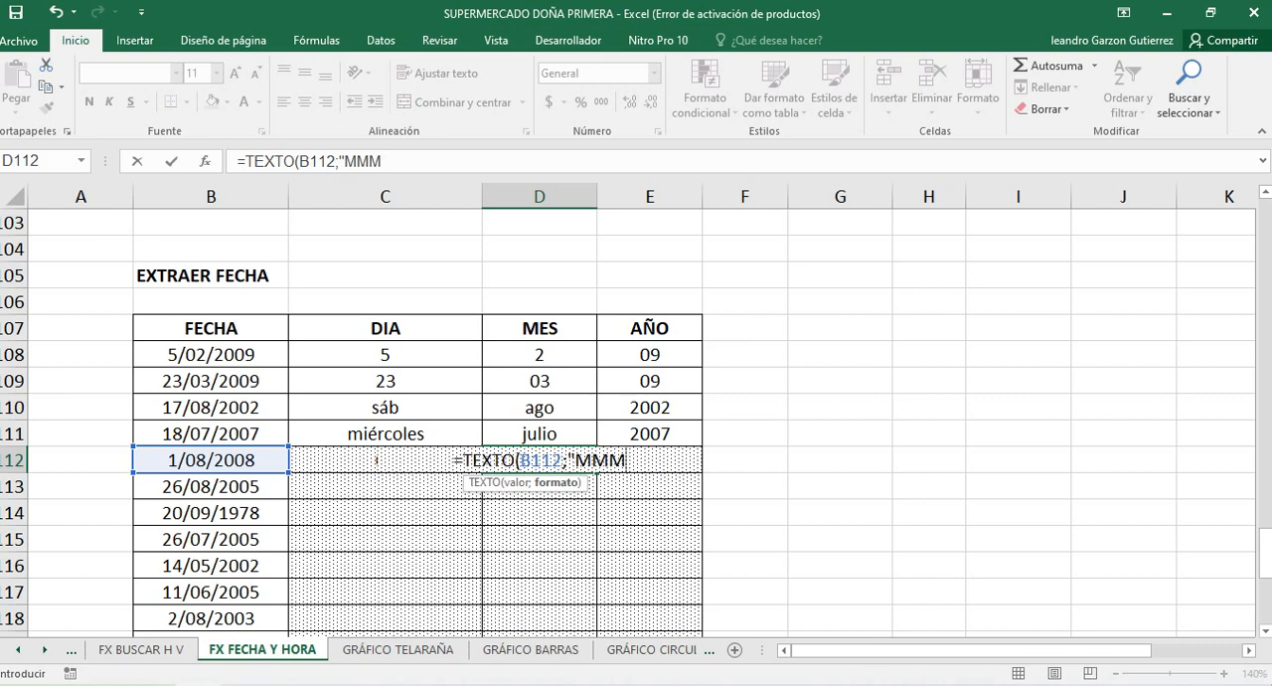
text(M)
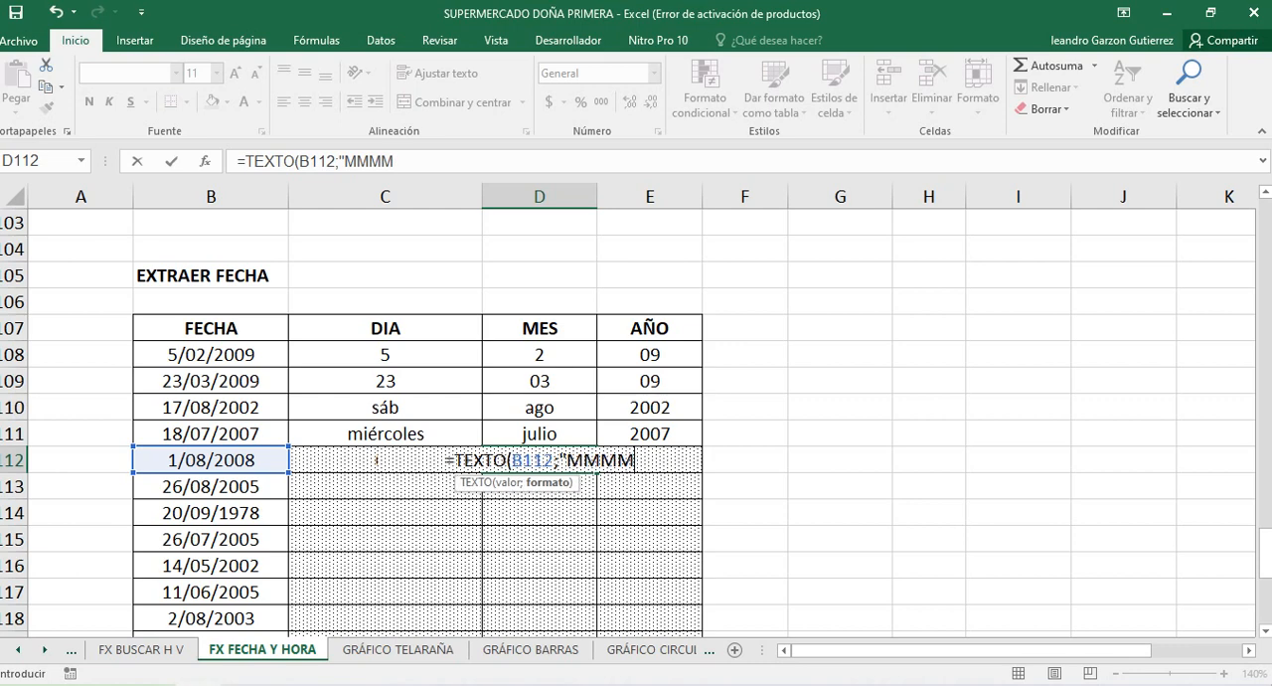
text("))
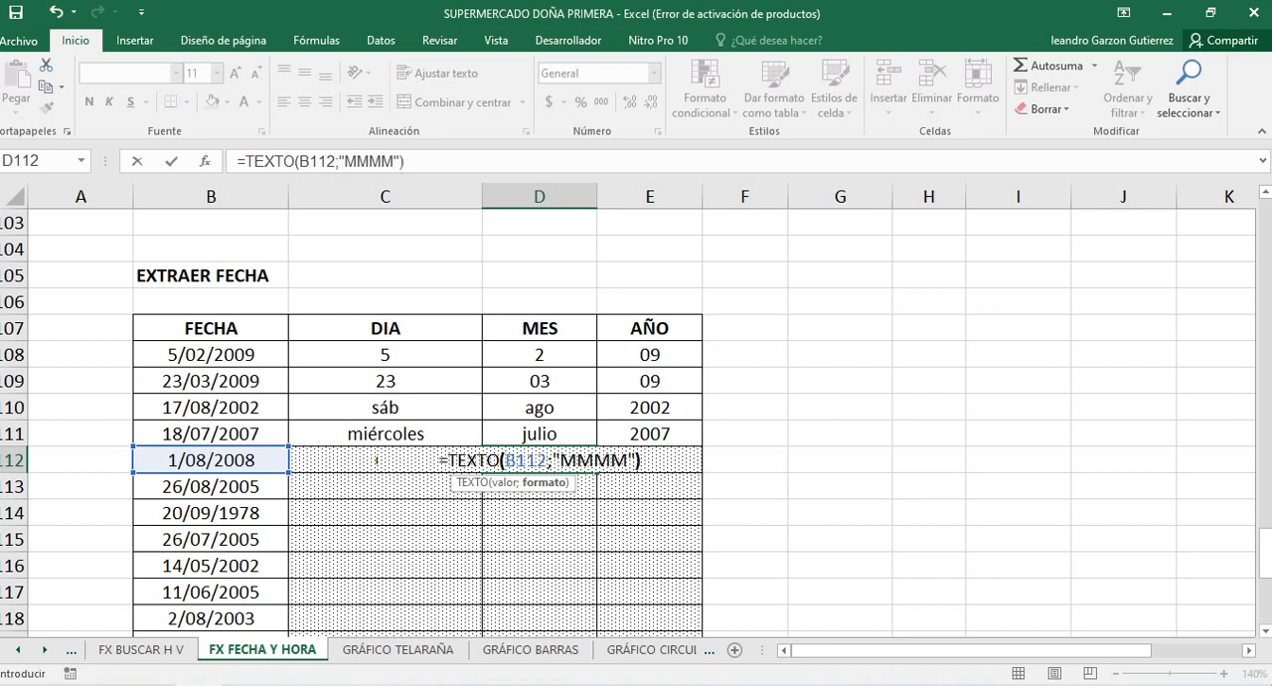
key(Return)
Extract the year of the date in B112 by entering =TEXTO(B112;"Y") in E112
key(Up)
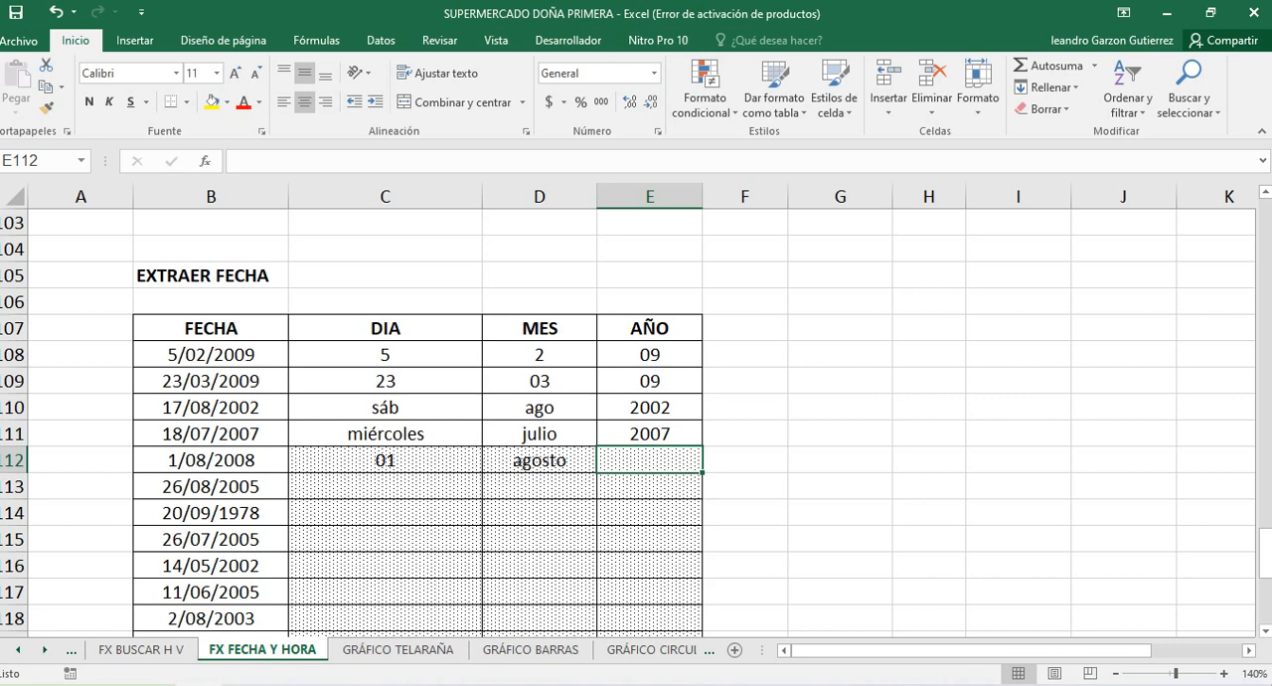
text(=)
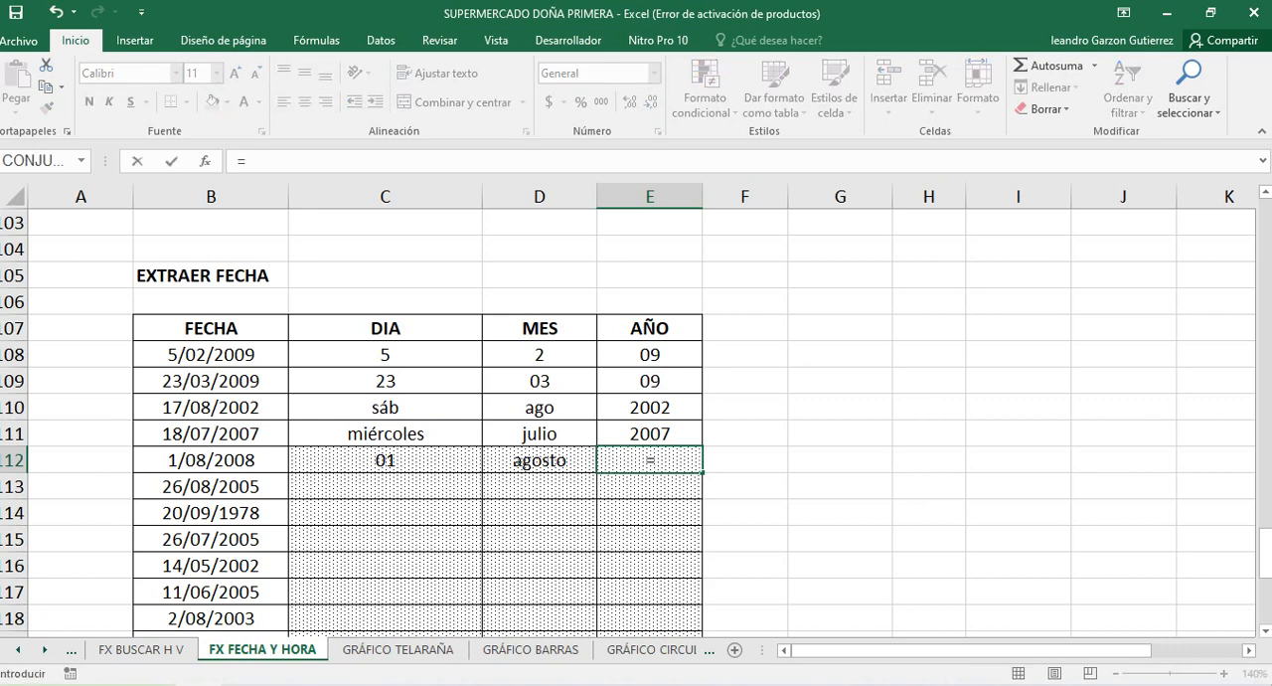
text(TEXTO)
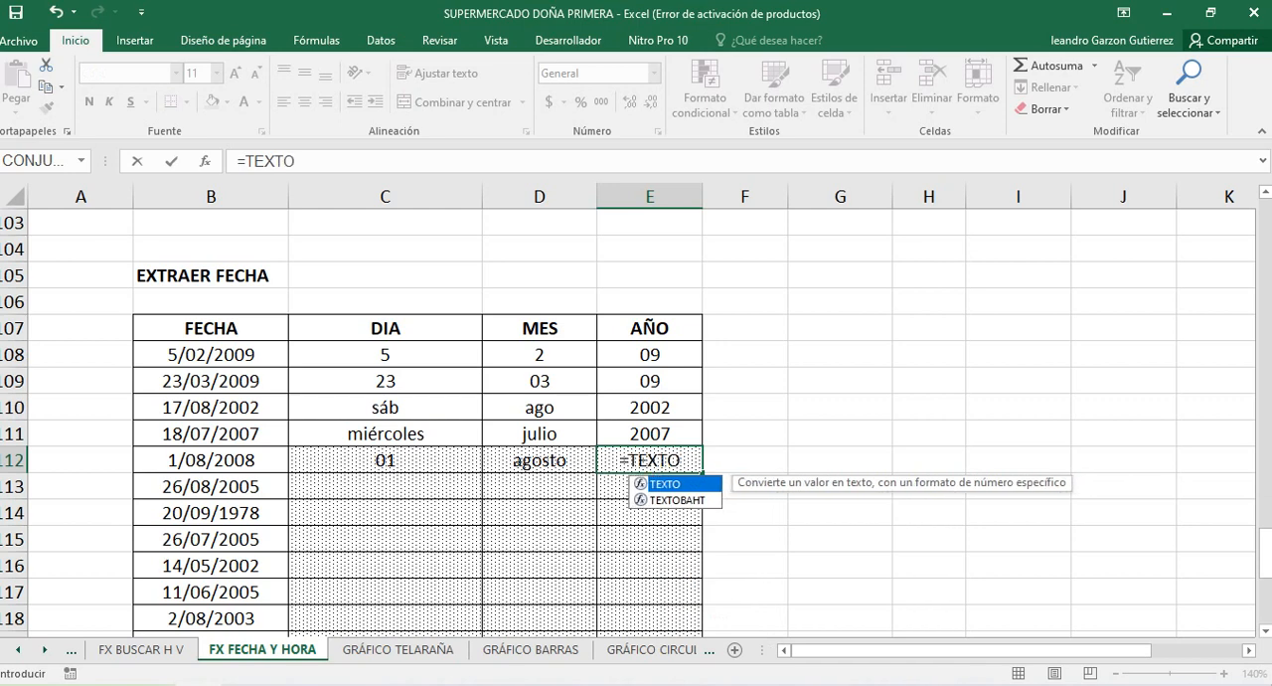
text(()
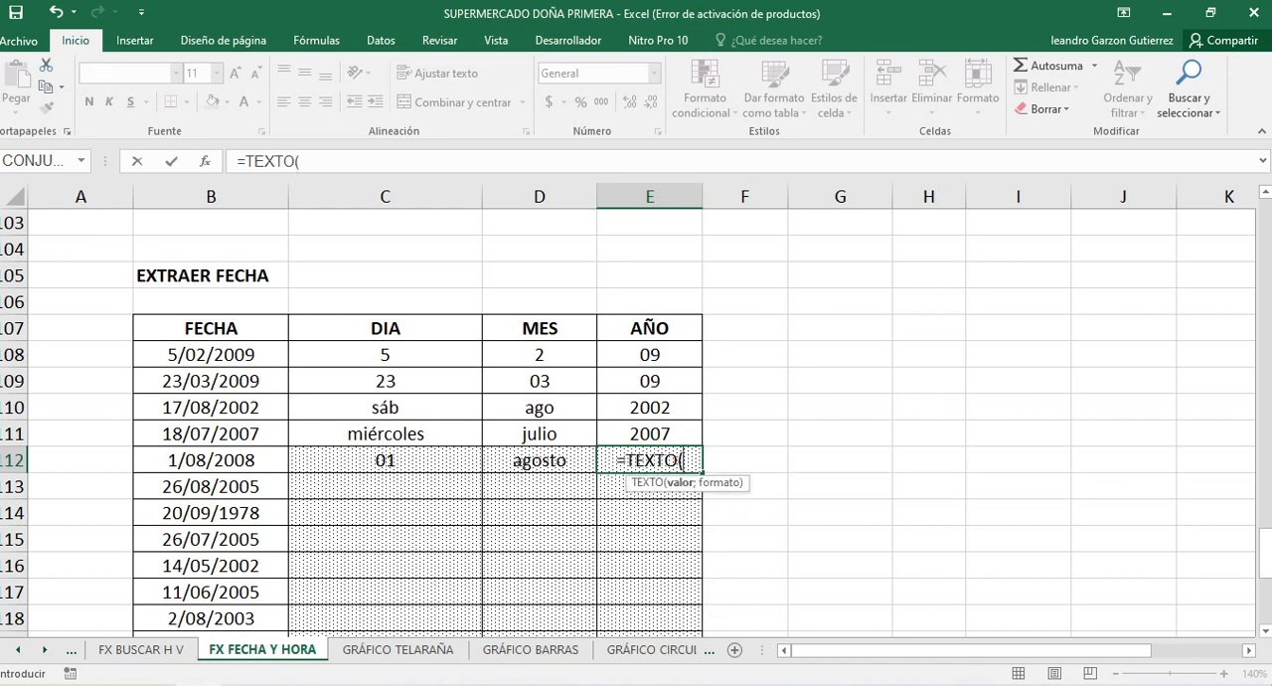
click(211, 460)
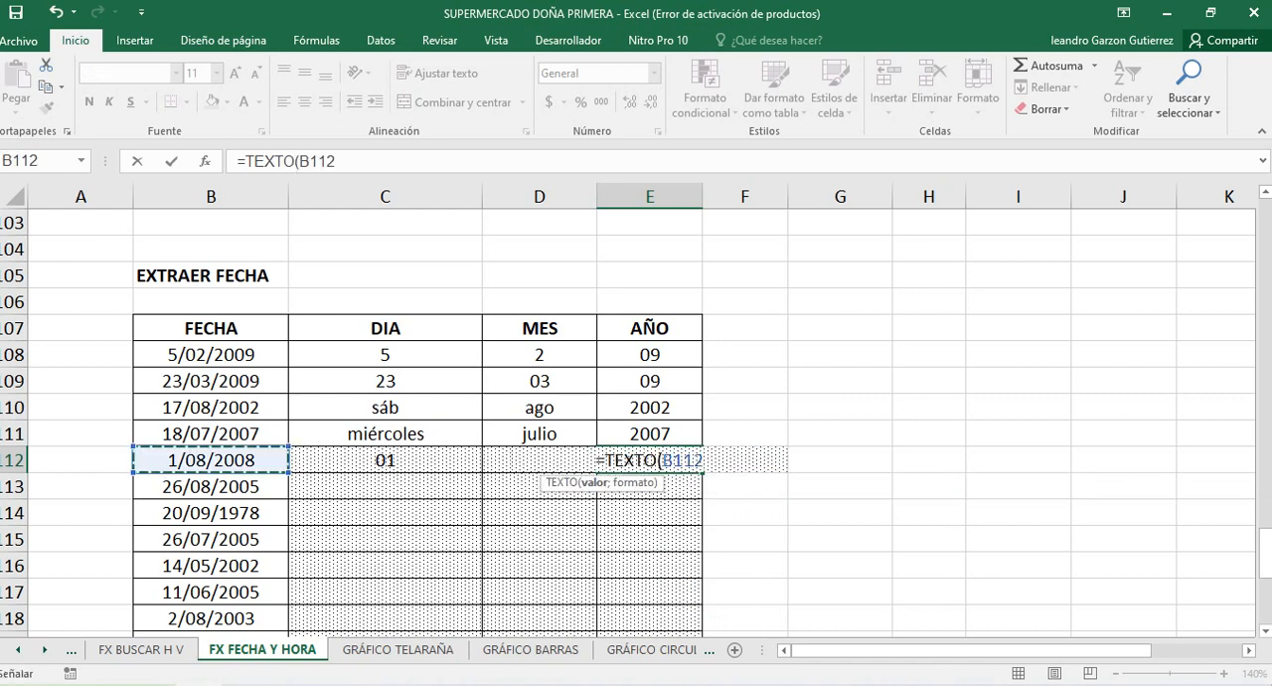
text(;)
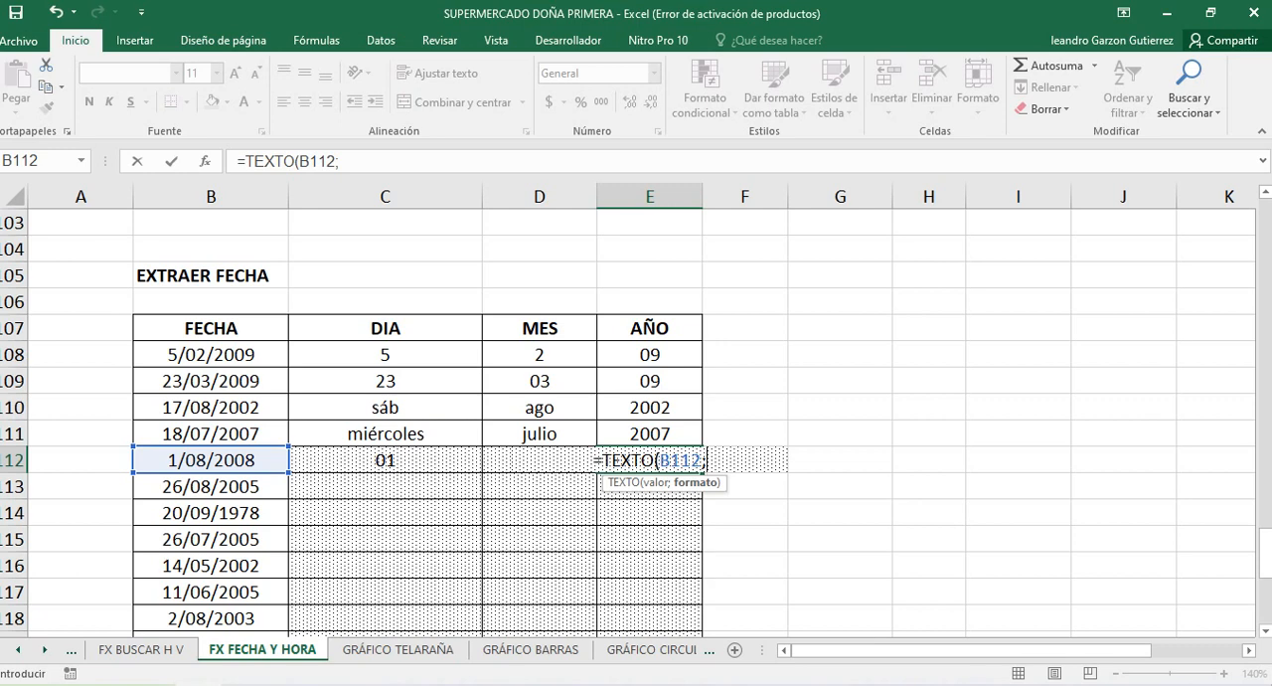
text(")
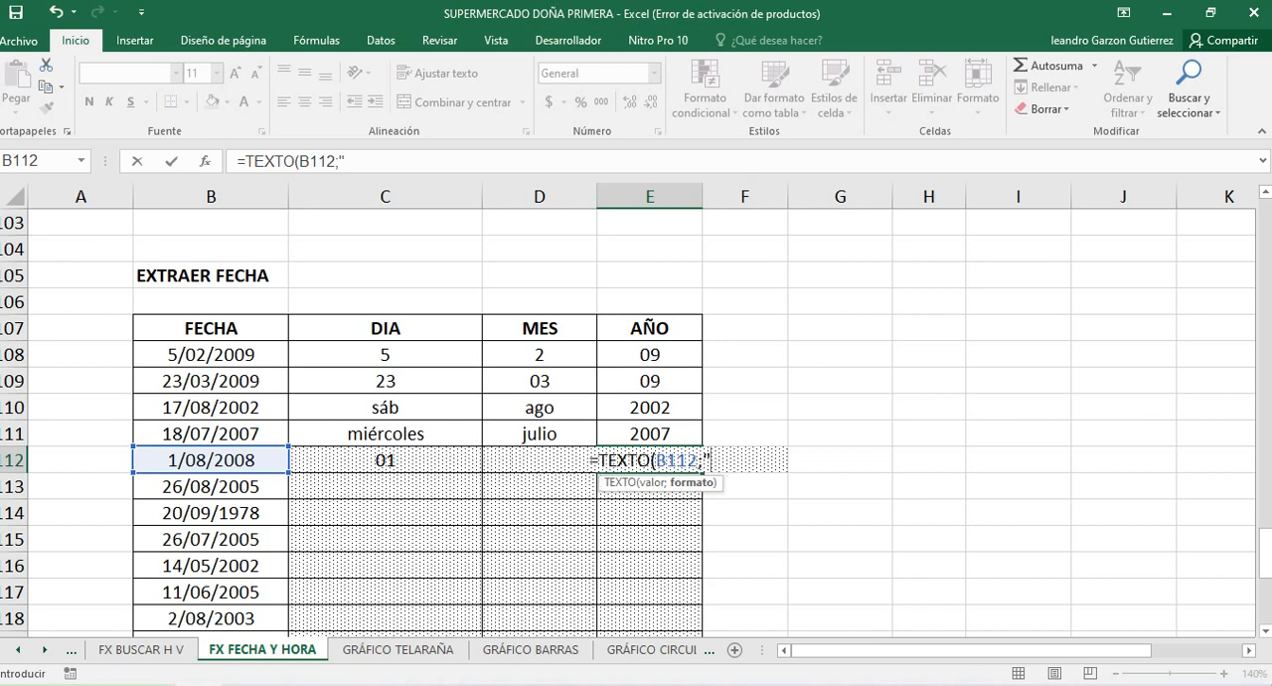
text(Y)
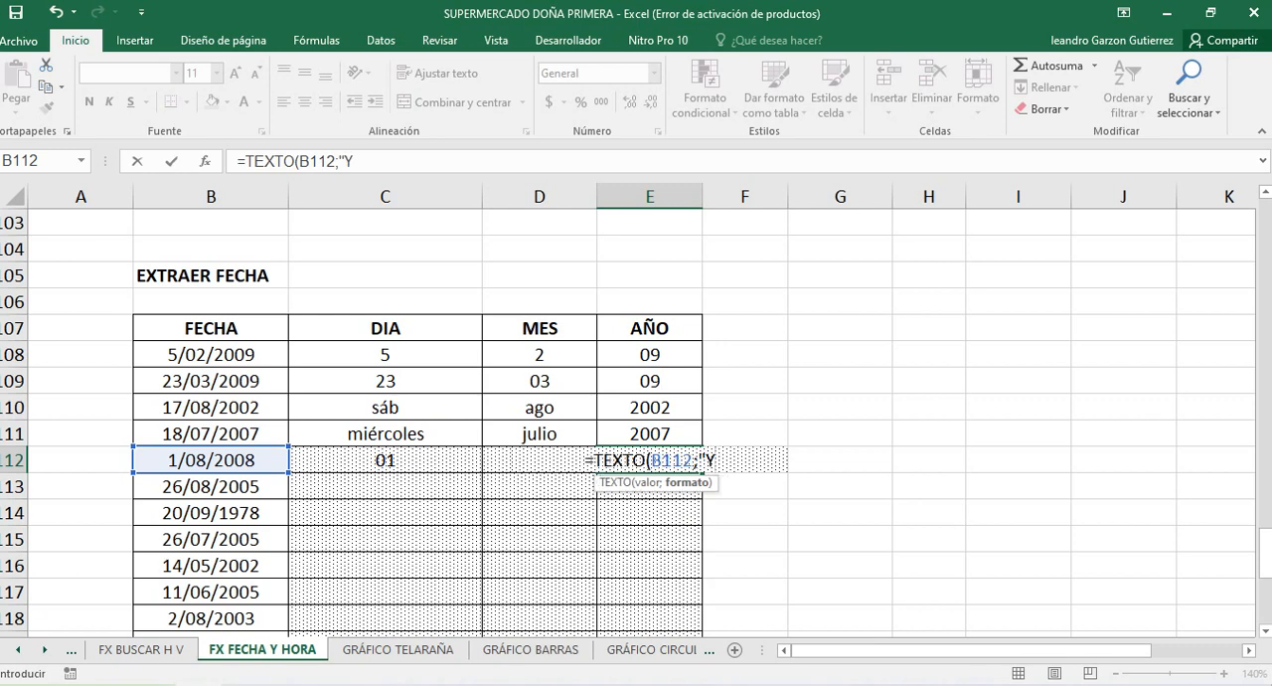
text(")
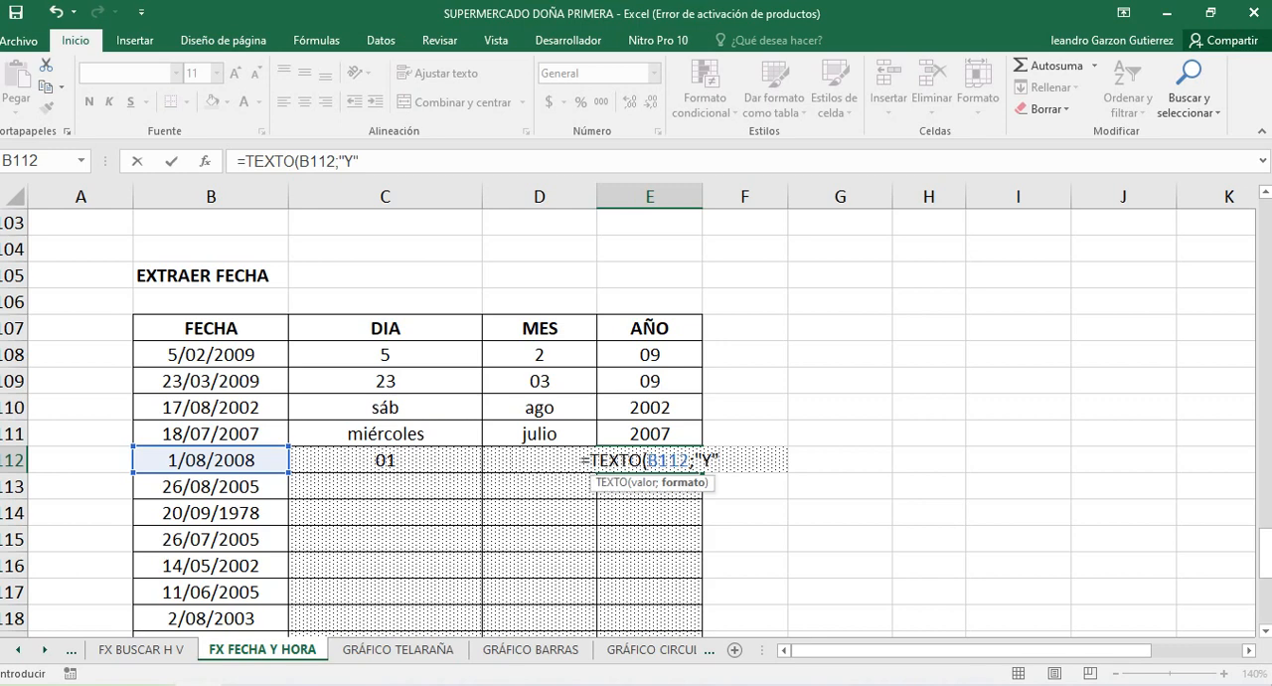
text())
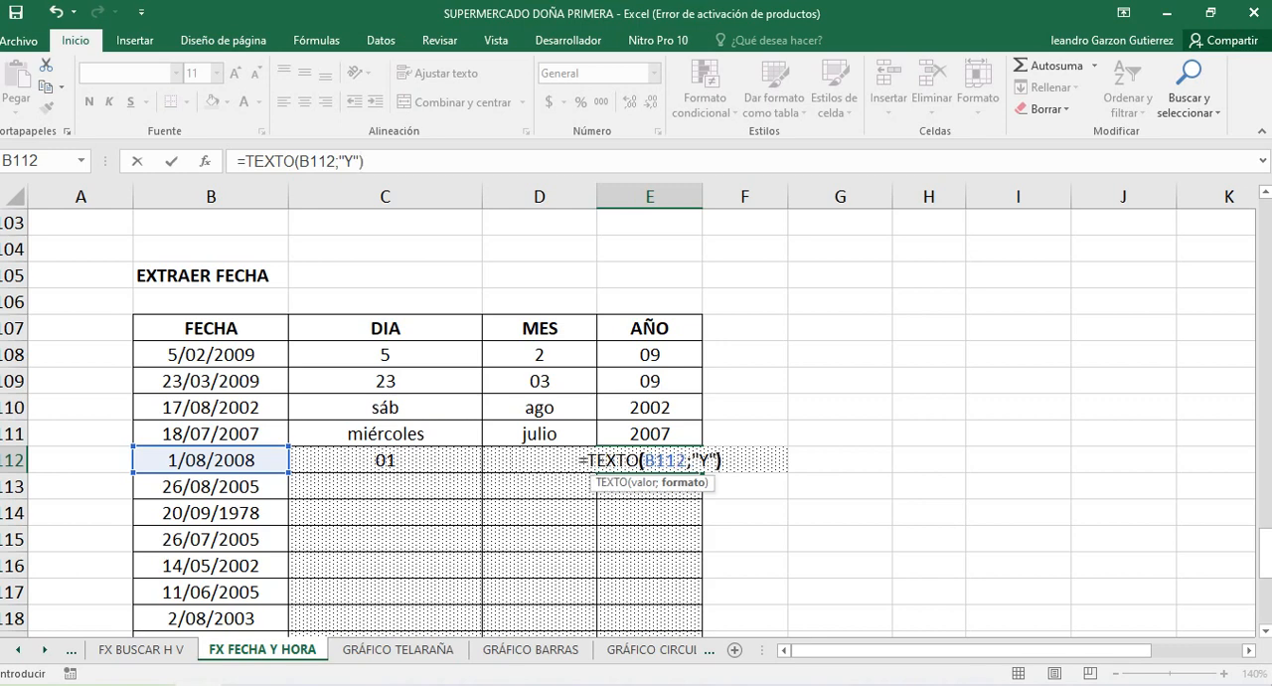
key(Return)
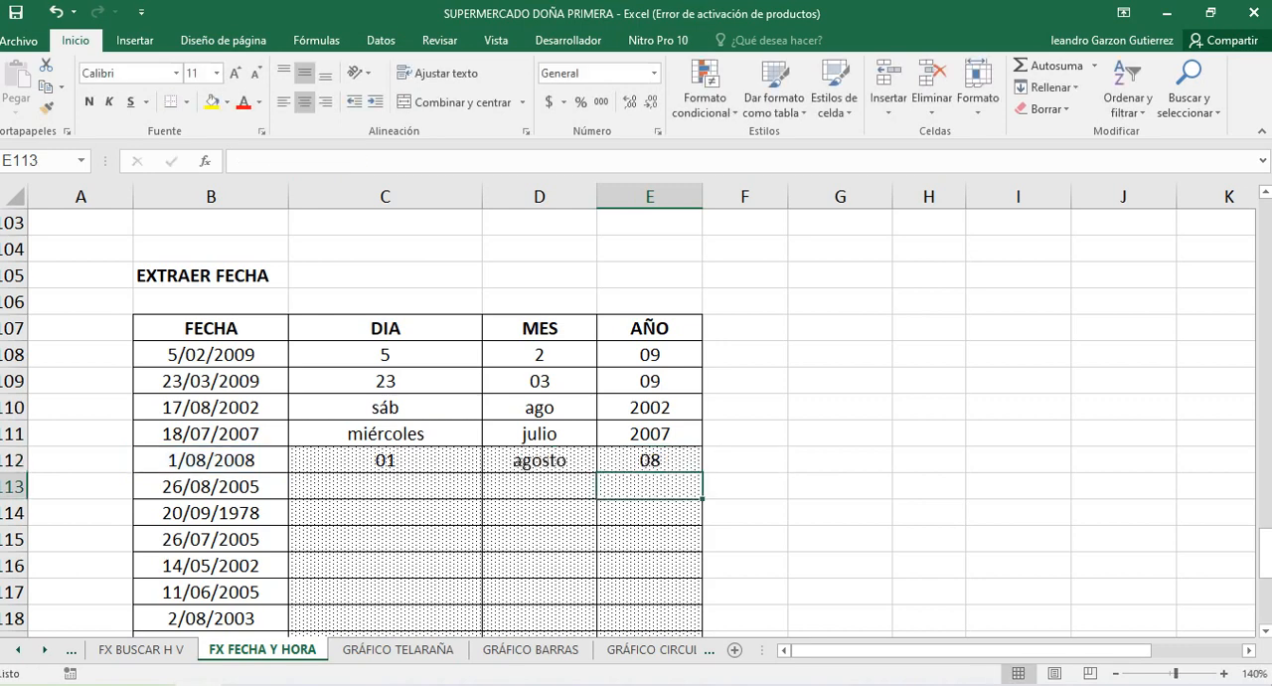
Extend the year format code in the E112 formula to "YY"
click(651, 461)
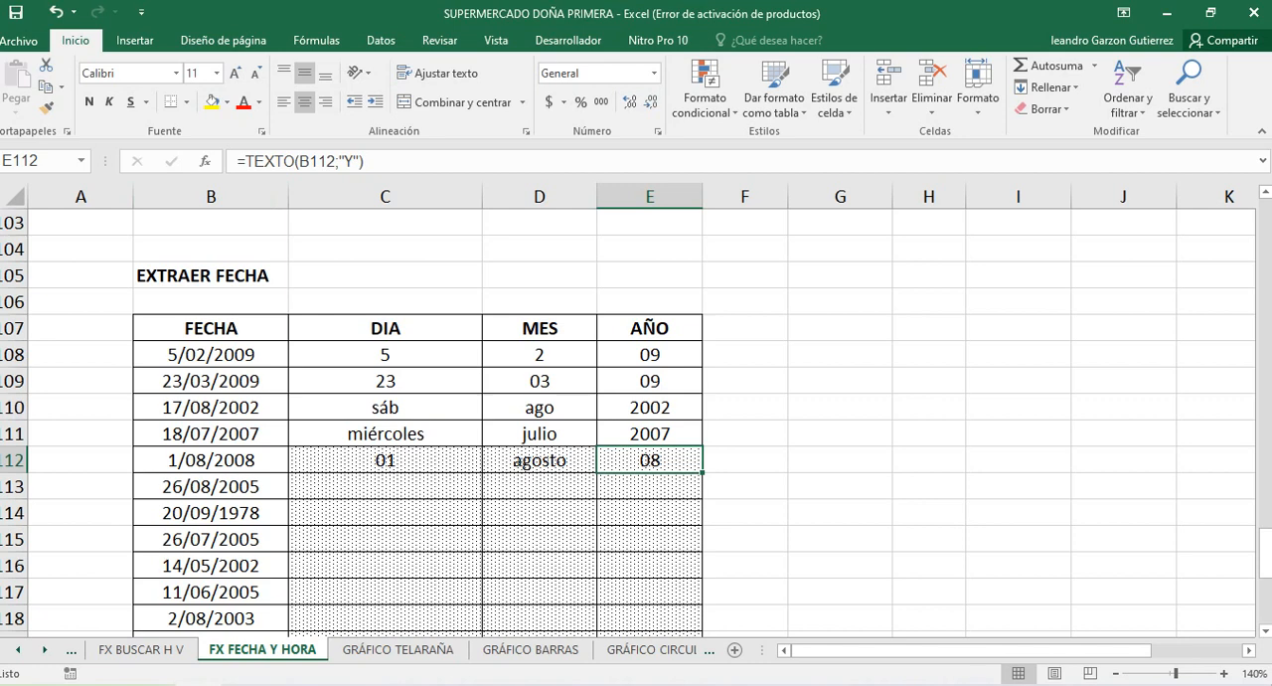
click(350, 161)
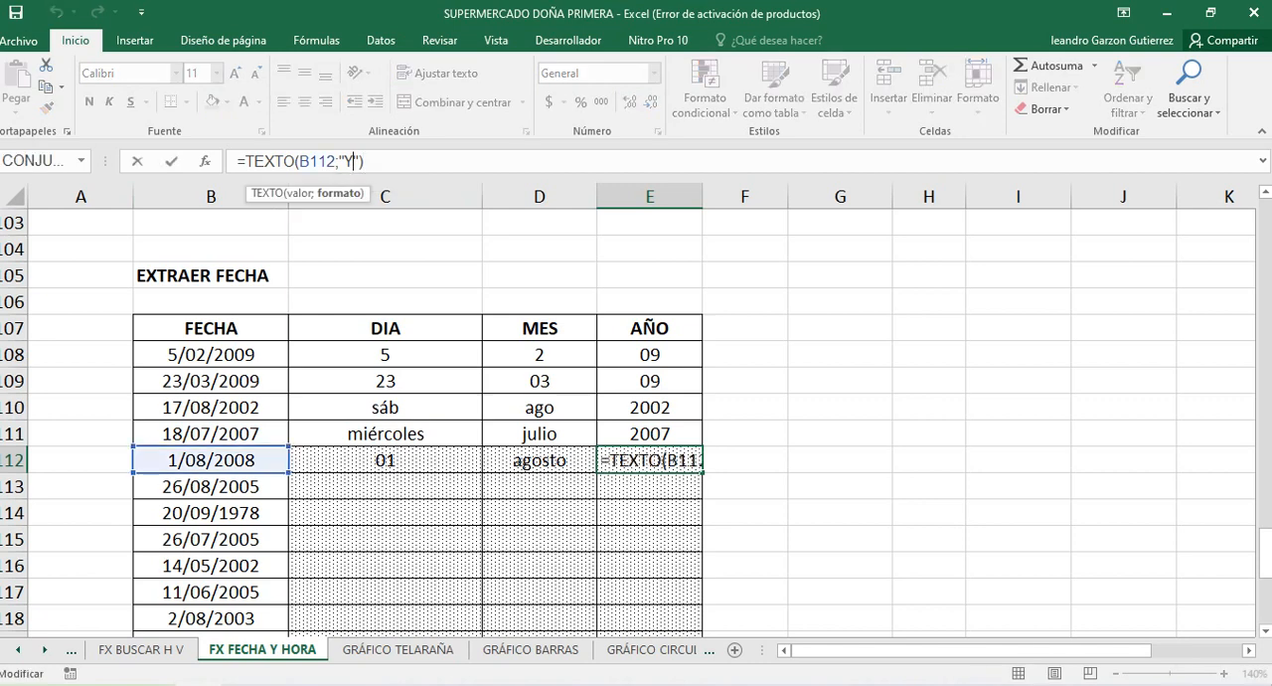
text(Y)
key(Return)
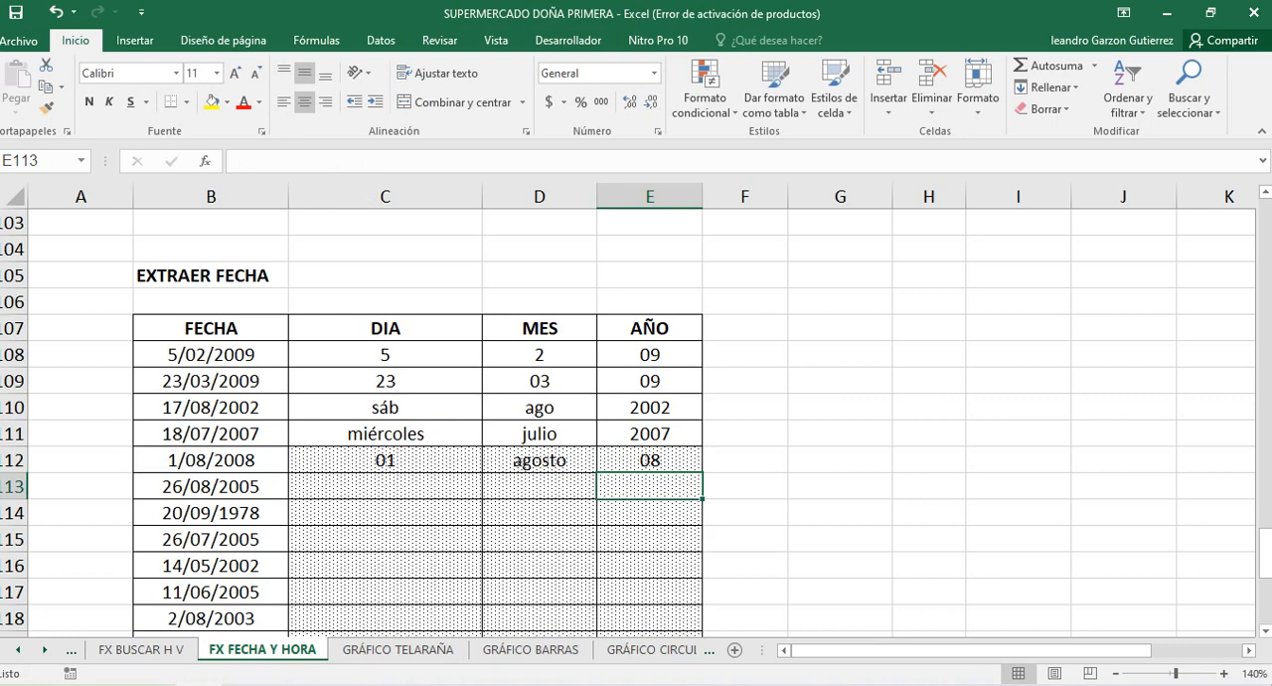
Lengthen the format code in E112 by one more letter so the formula reads =TEXTO(B112;"YYY")
click(650, 461)
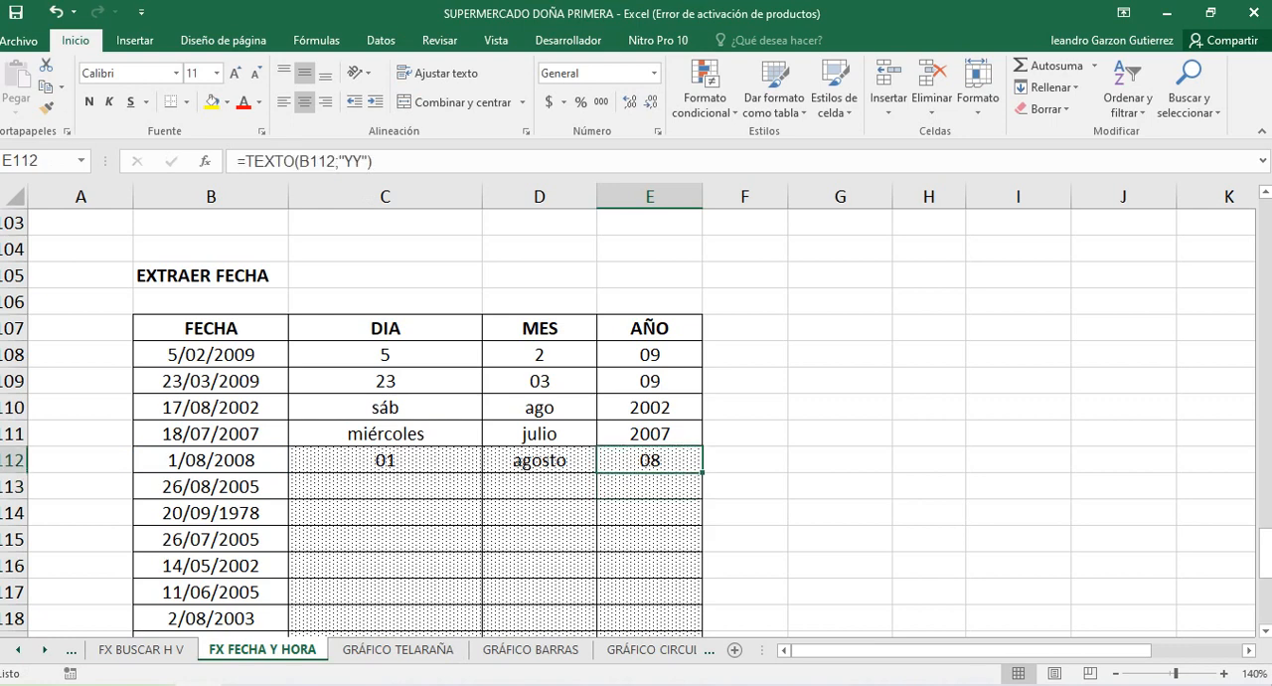
click(354, 161)
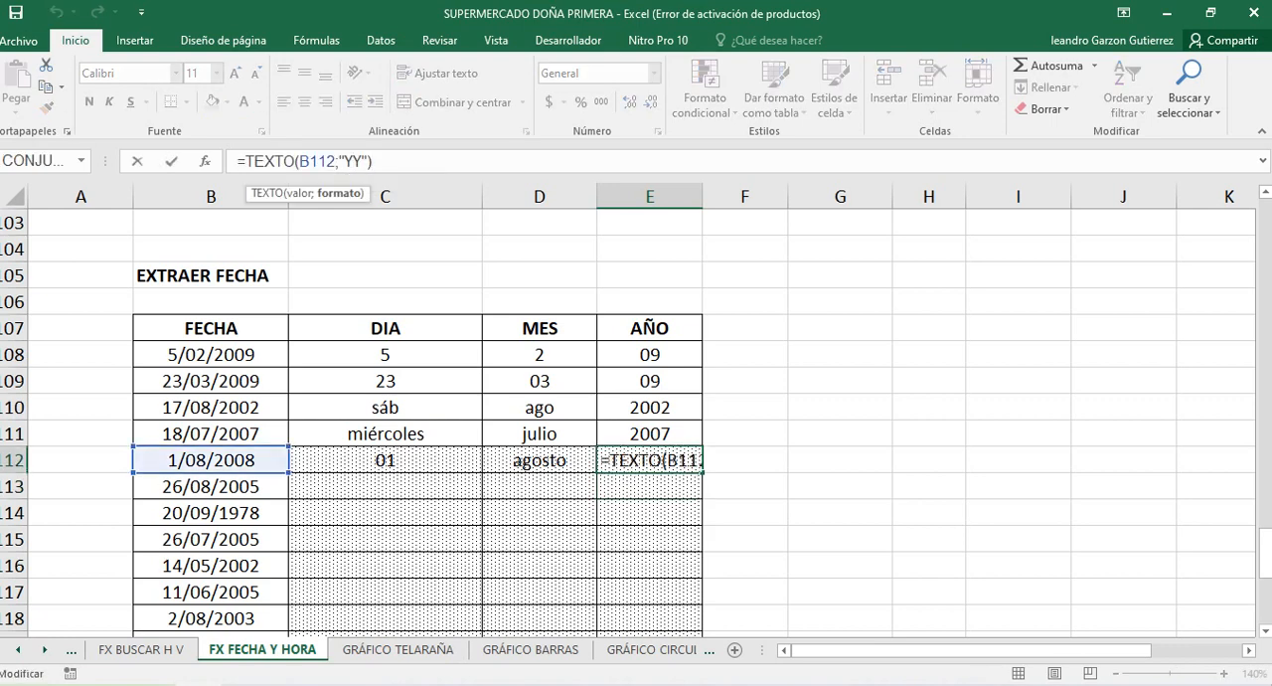
text(Y)
key(Return)
key(Up)
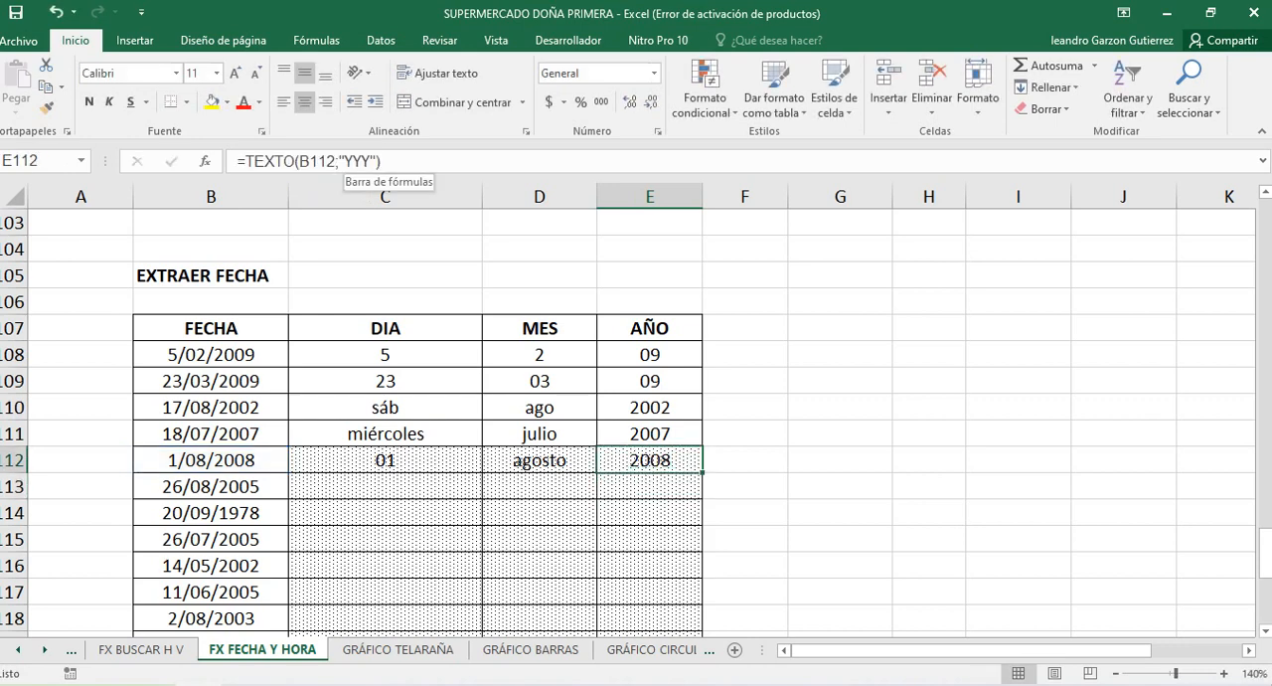
Set the year format in E112 to four letters, making the formula =TEXTO(B112;"YYYY")
click(354, 161)
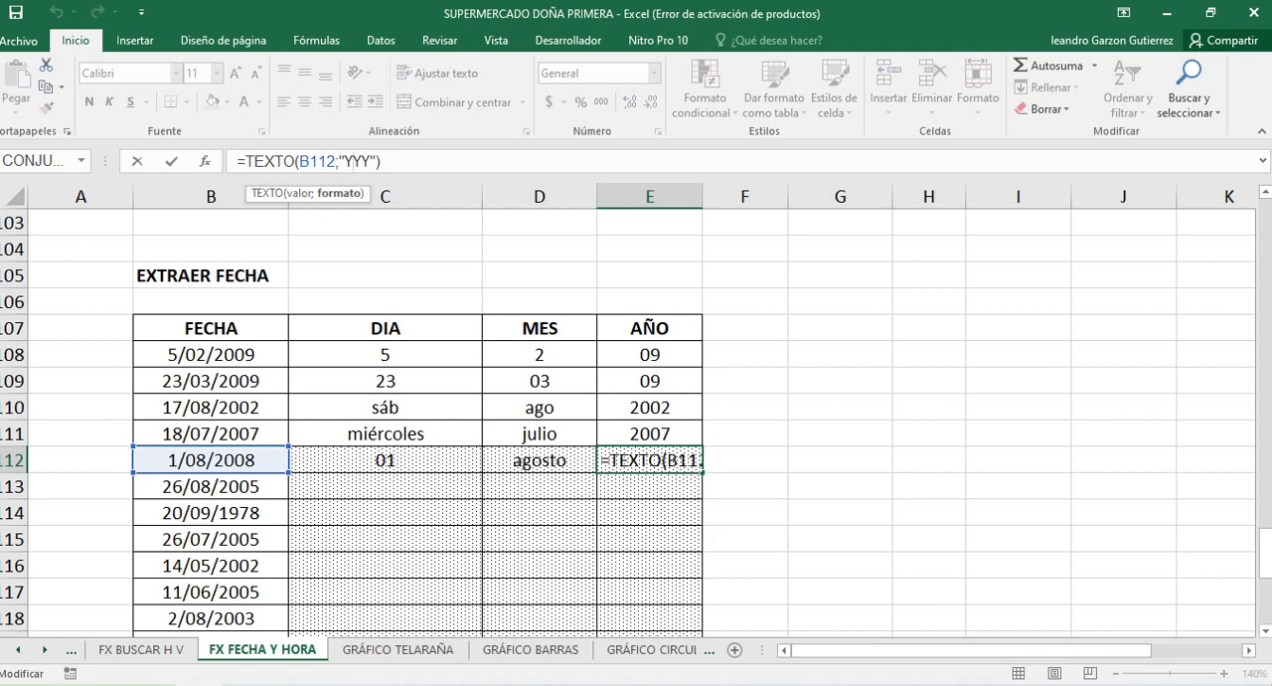
text(Y)
key(Return)
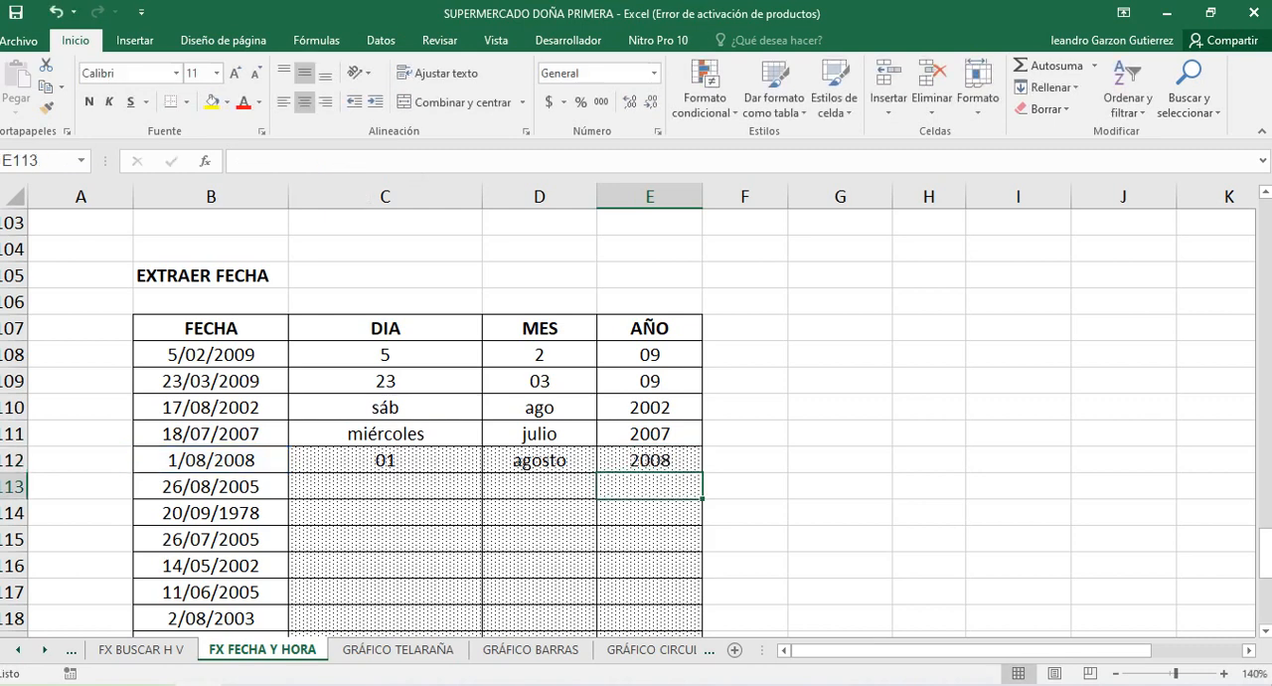
click(650, 461)
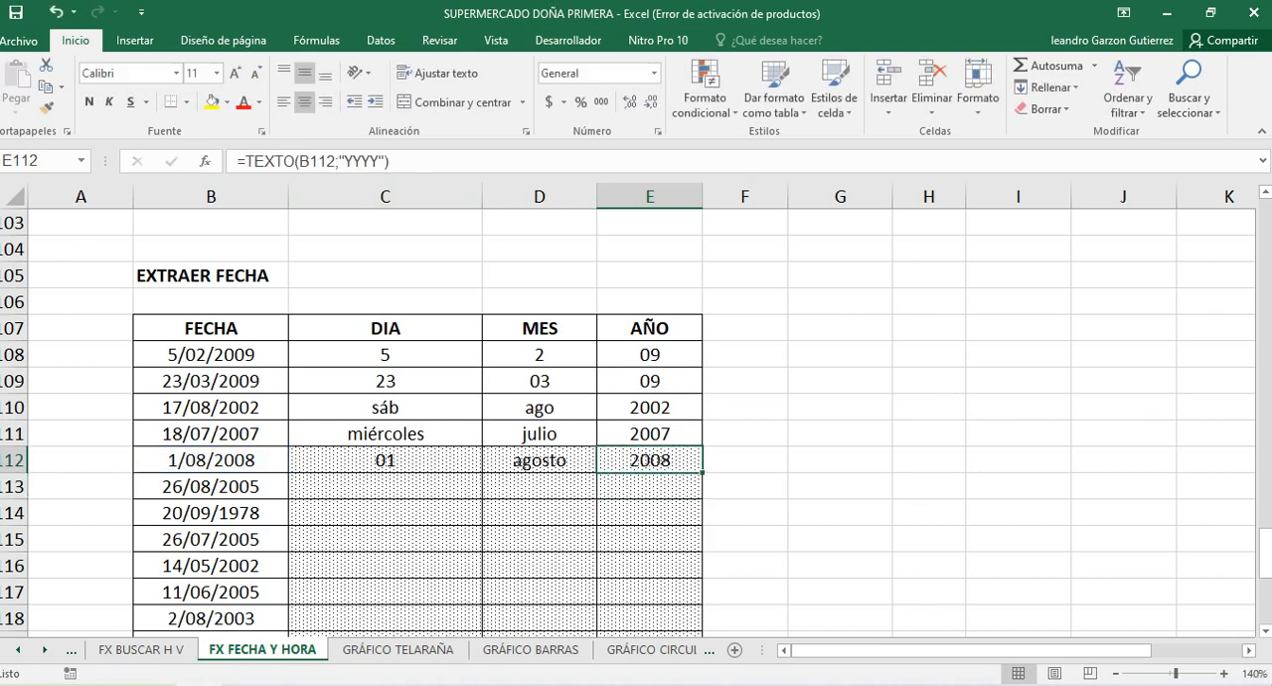
Look over the remaining EXTRAER FECHA rows and the DIAS LABORALES exercise below them
scroll(636, 417, down, 1)
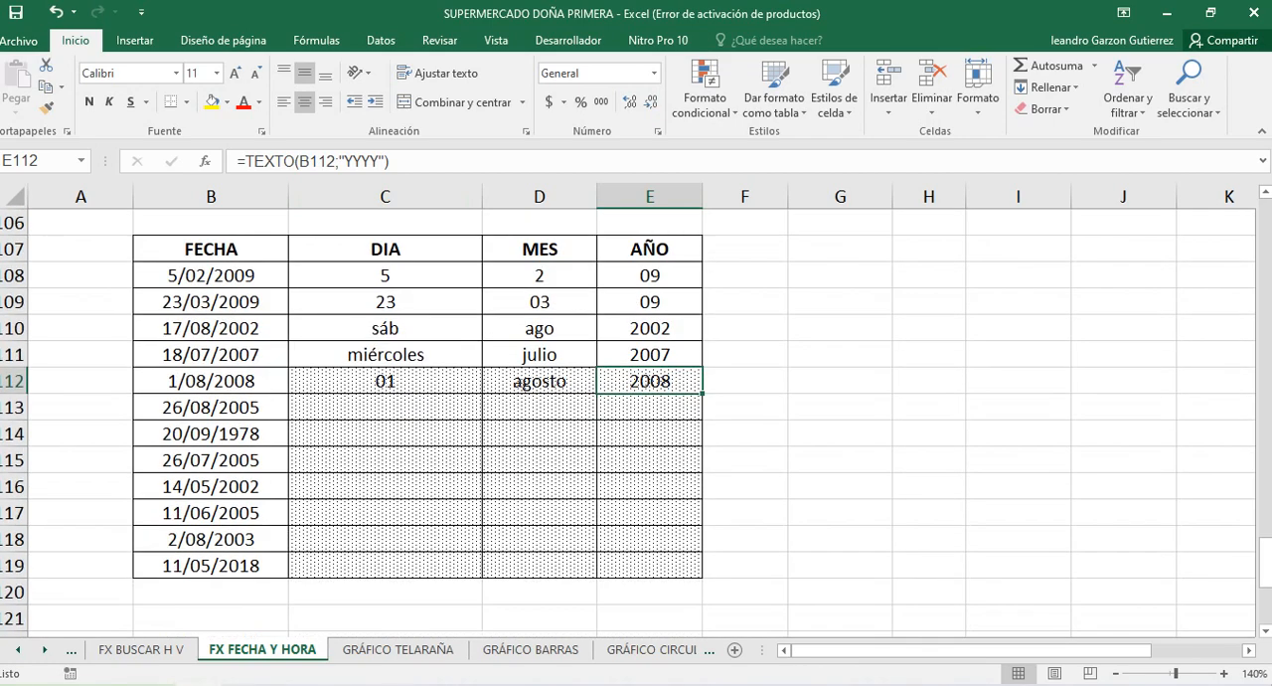
scroll(637, 417, up, 1)
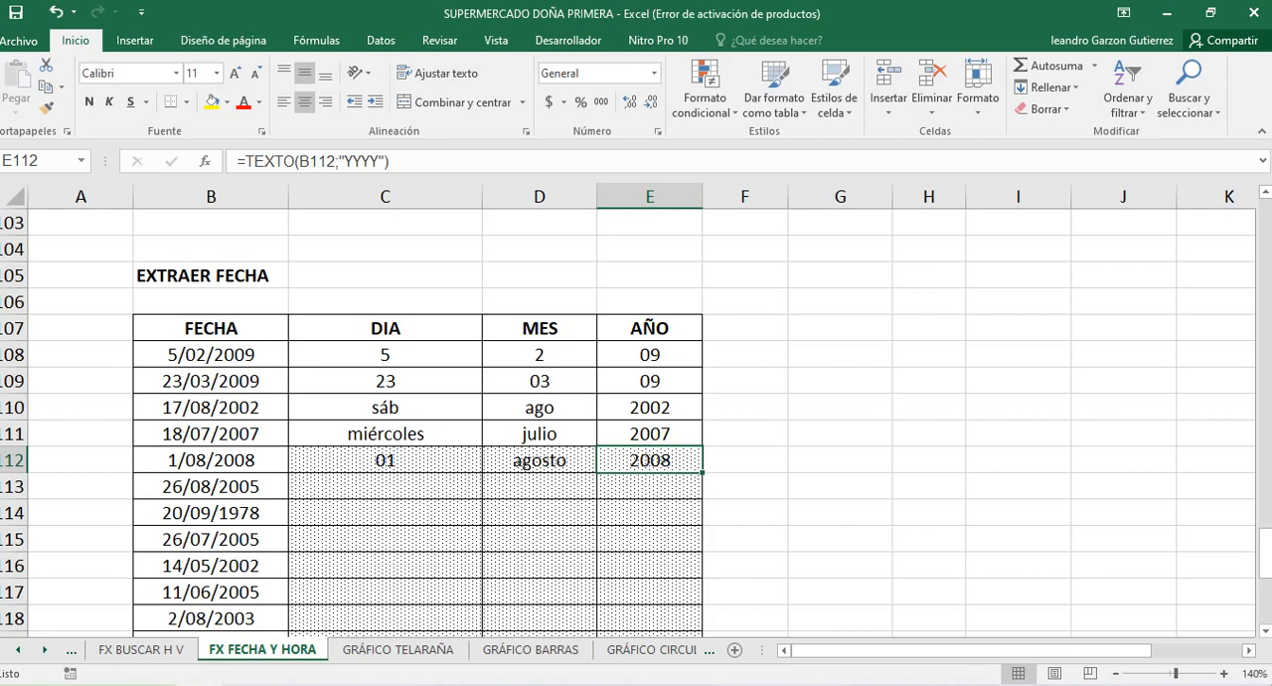
scroll(636, 418, down, 2)
scroll(636, 417, up, 1)
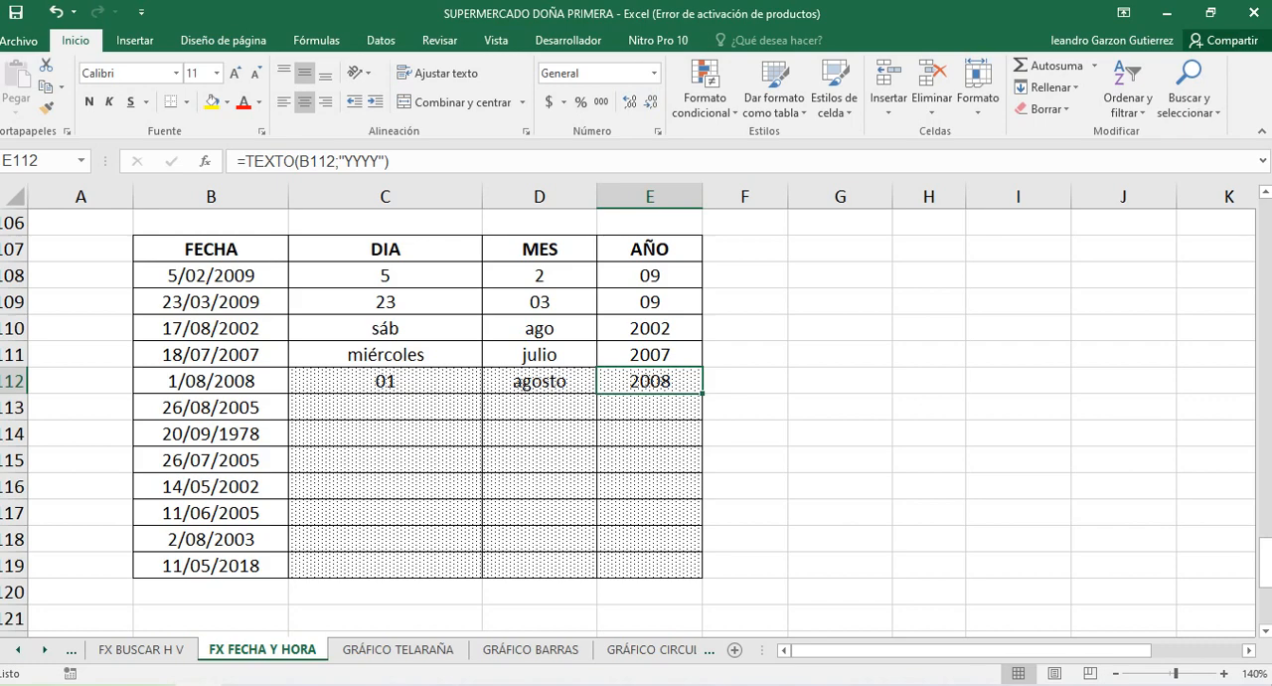
scroll(636, 418, down, 2)
scroll(636, 417, down, 4)
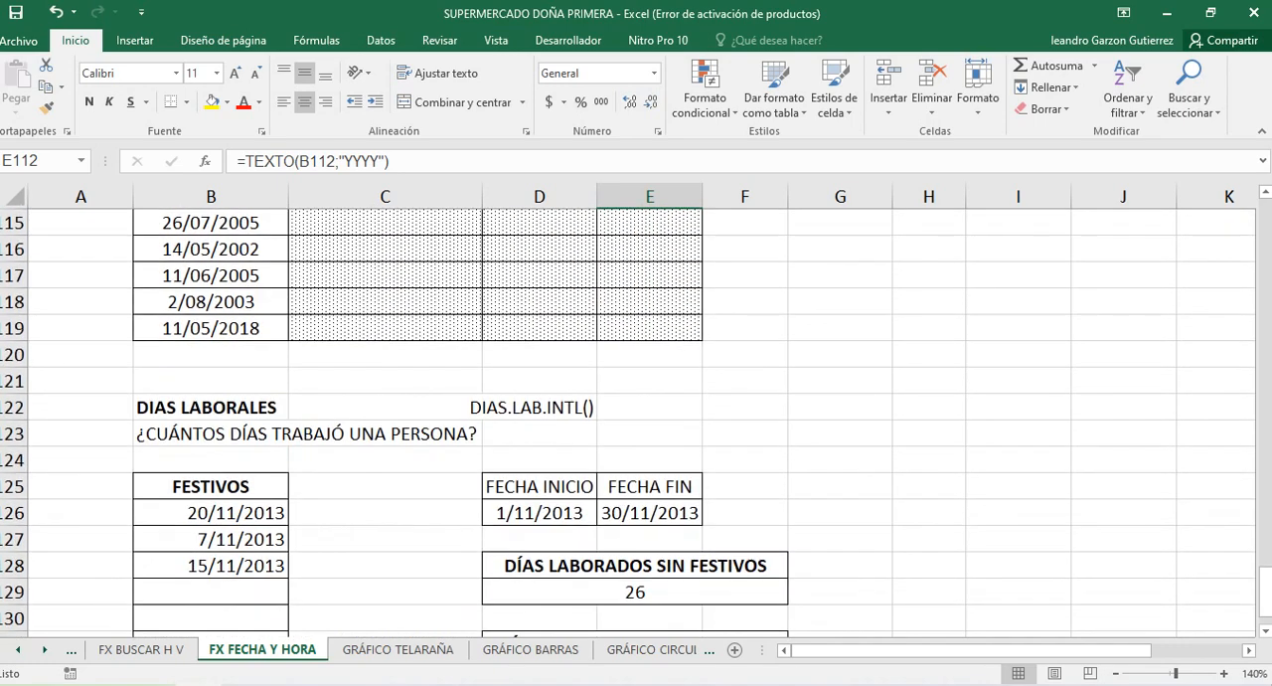
scroll(637, 417, down, 2)
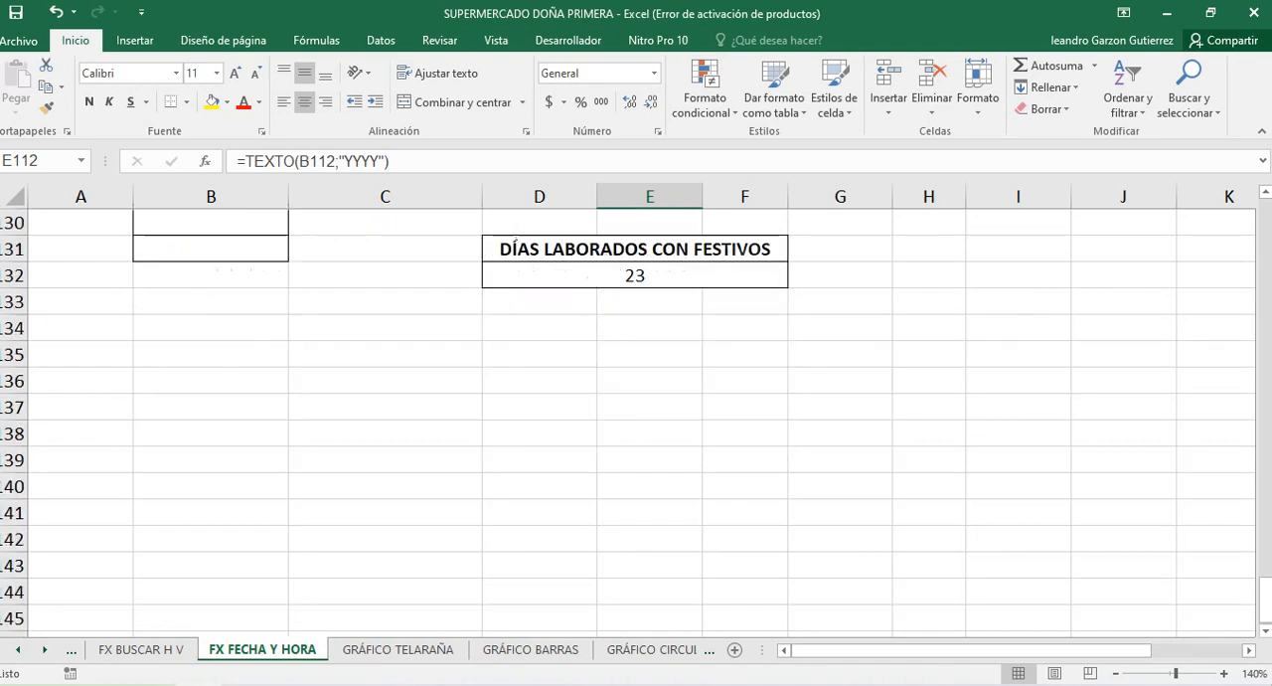
scroll(636, 417, up, 4)
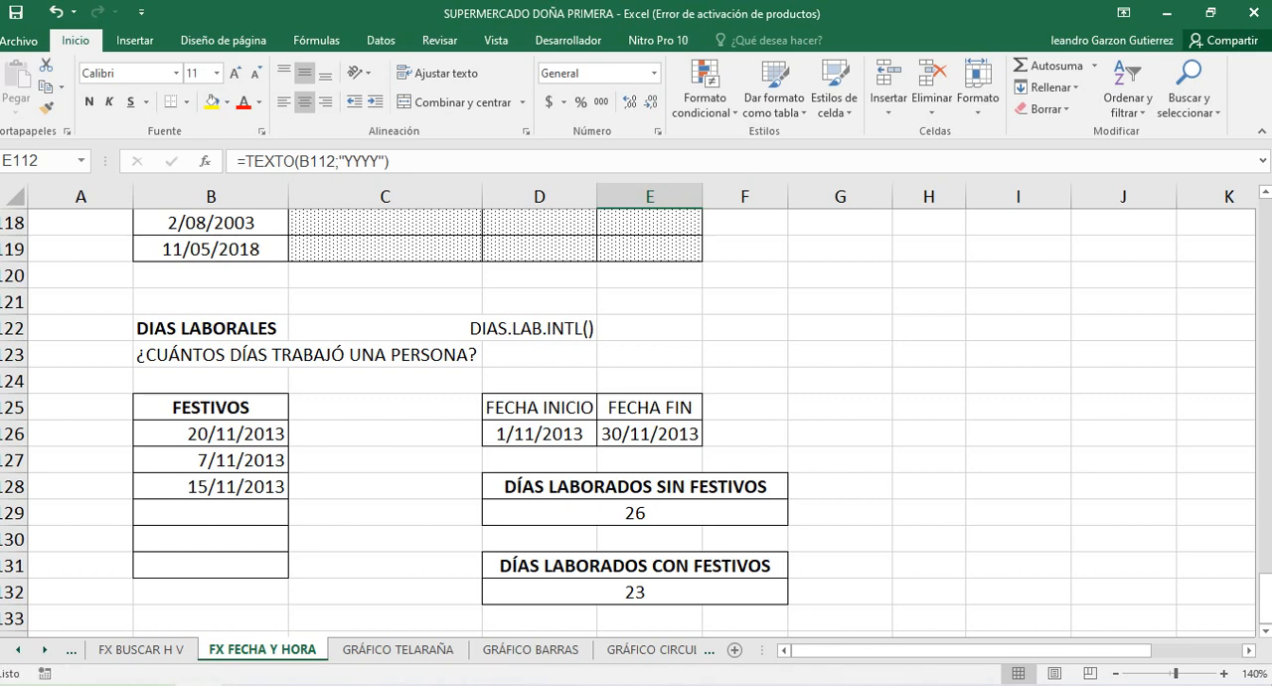
Check the DÍAS LABORADOS SIN FESTIVOS formula in D129 and the start and end dates in D126 and E126
click(635, 513)
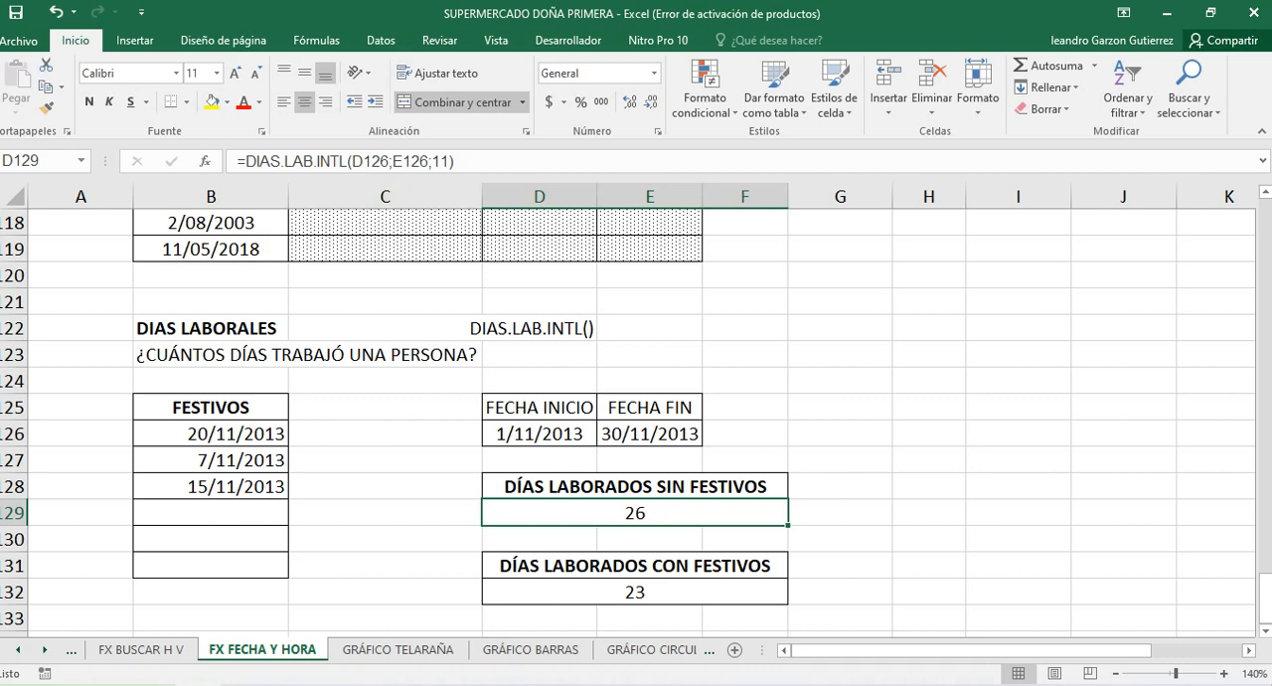
click(540, 434)
click(649, 434)
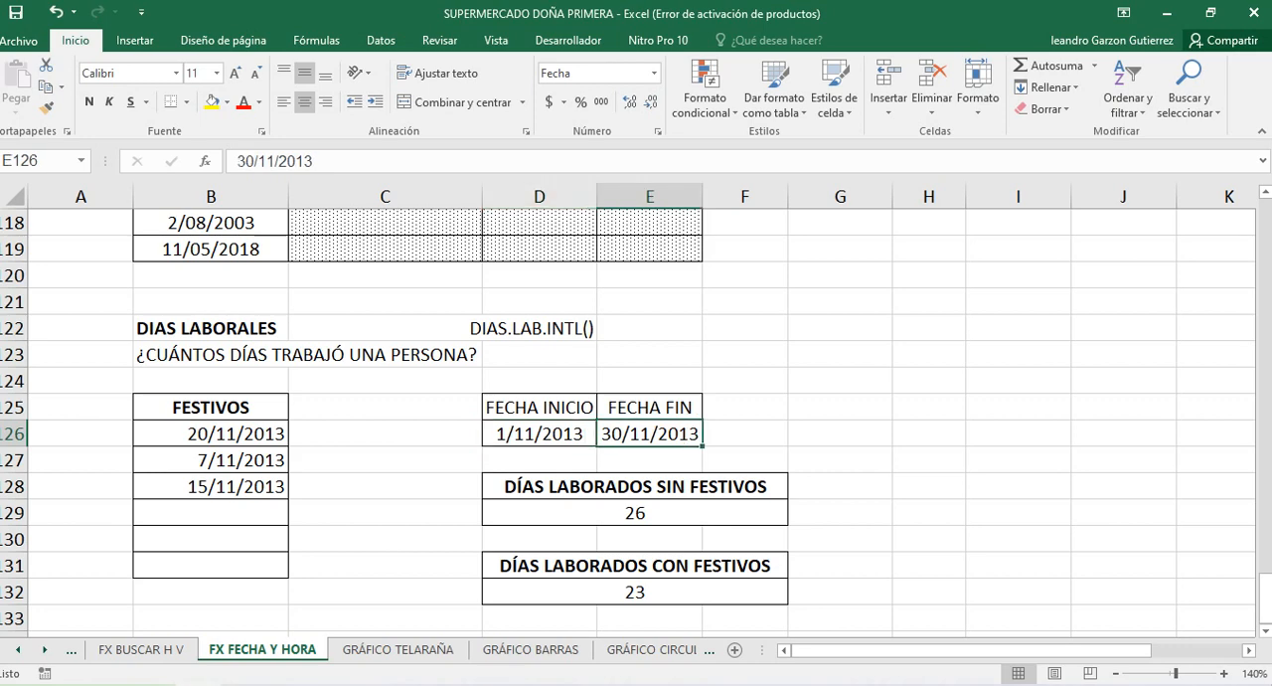
click(540, 435)
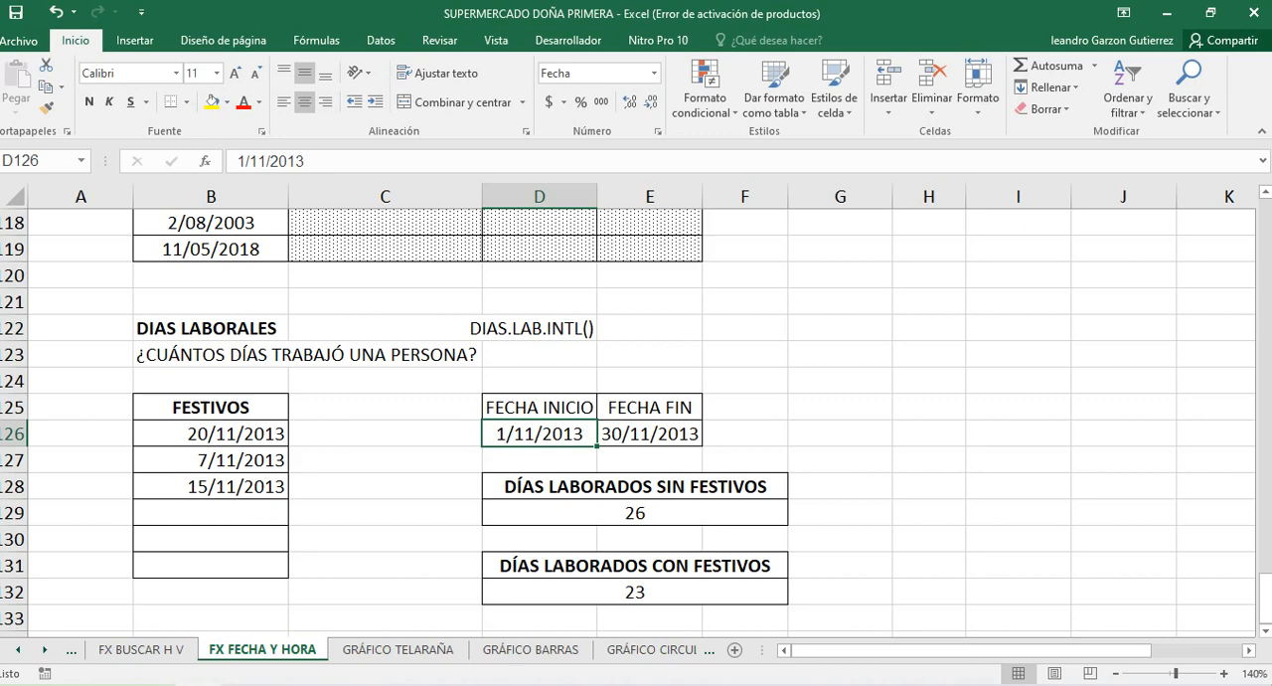
Go through the holiday dates listed in the FESTIVOS column, cells B126 to B128
click(211, 434)
click(210, 460)
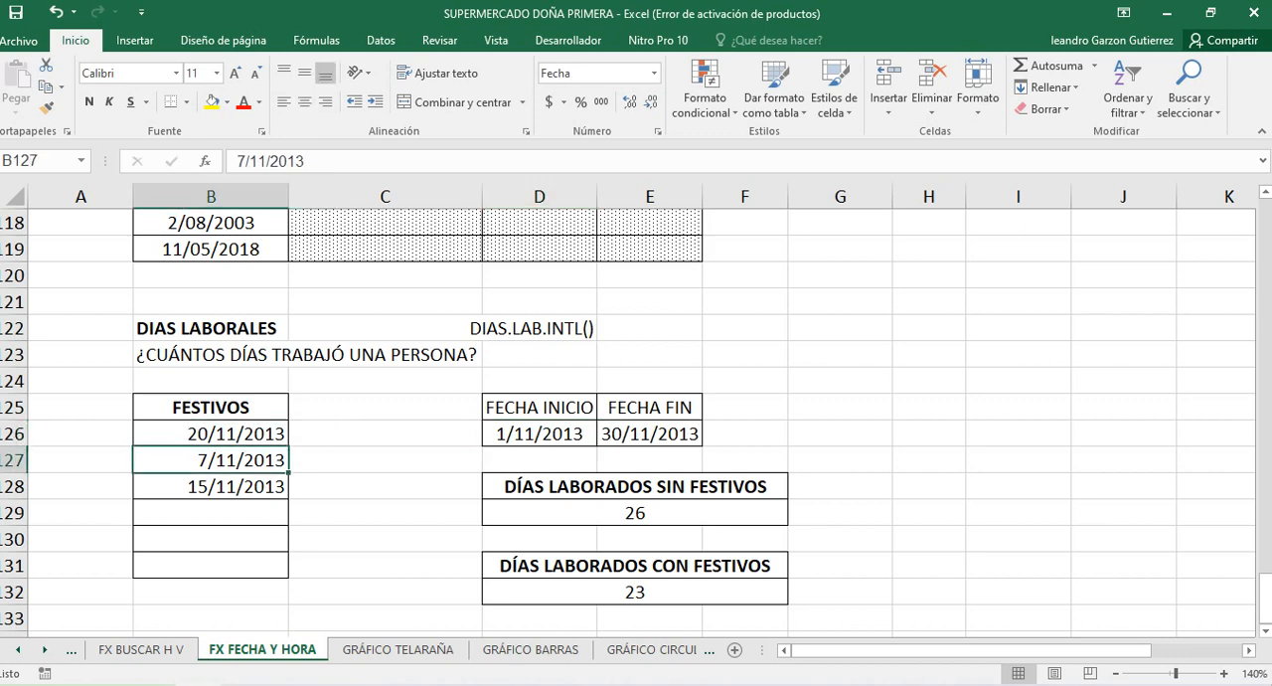
click(211, 487)
click(211, 435)
click(210, 461)
click(210, 488)
key(Up)
key(Up)
key(Down)
key(Down)
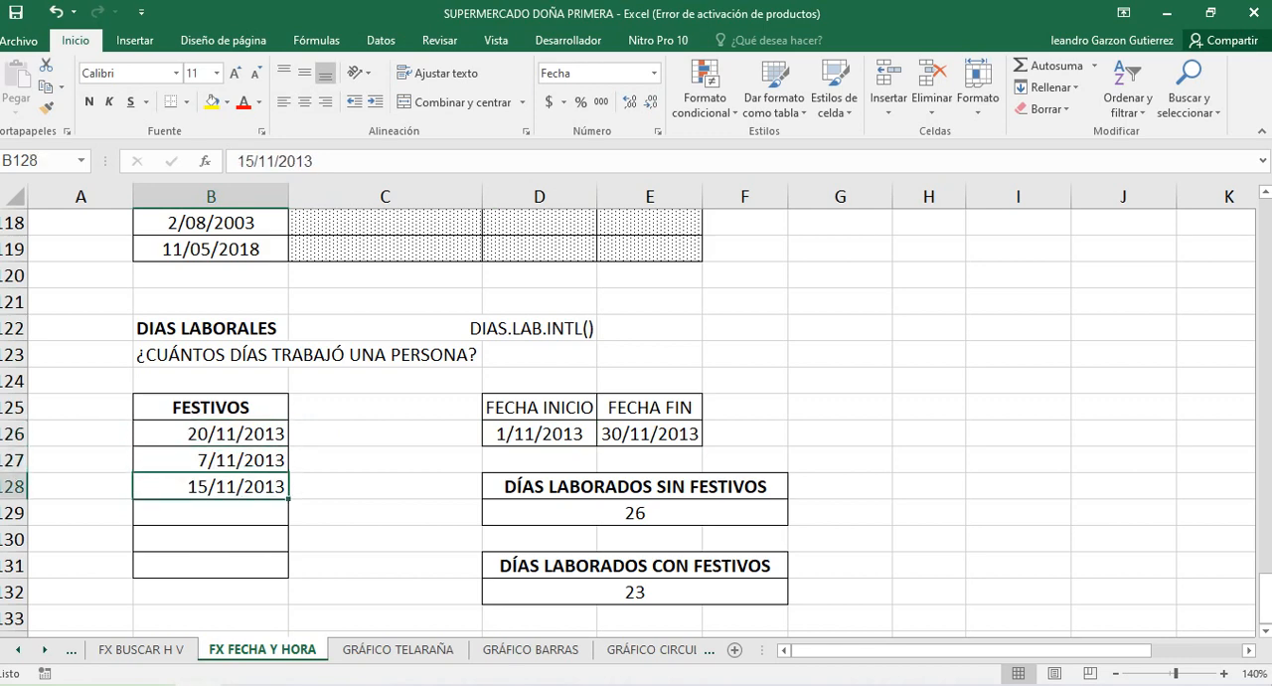
click(385, 434)
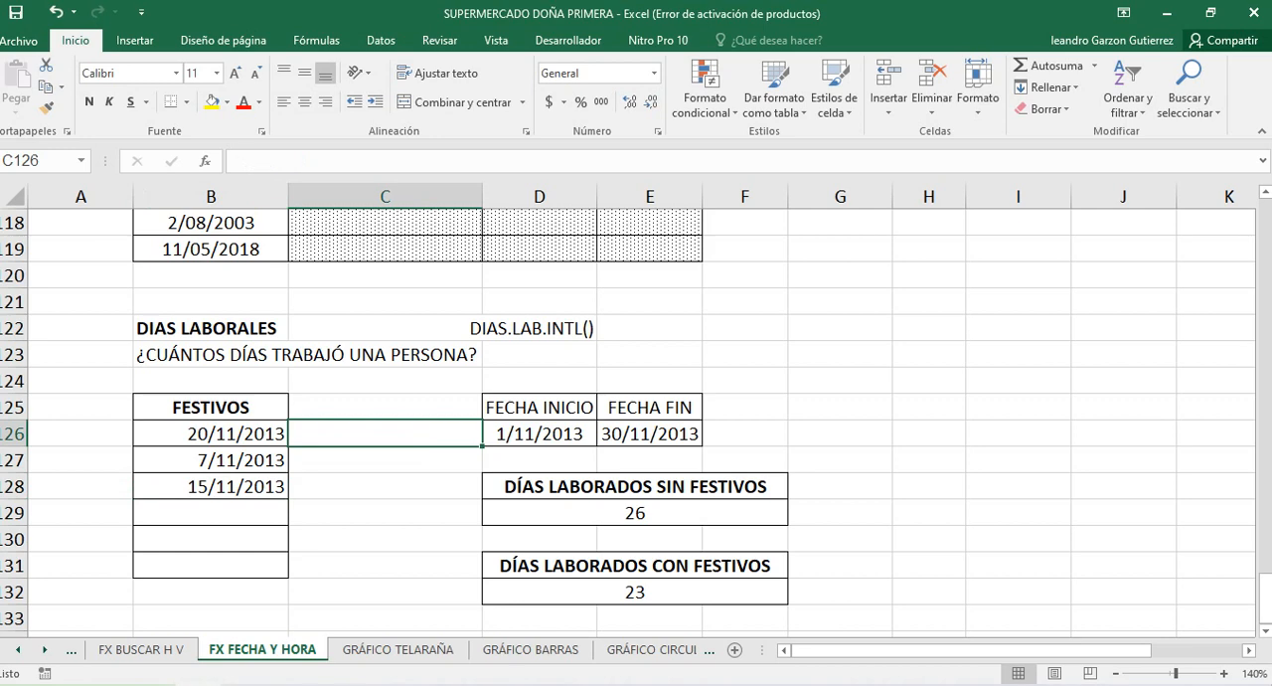
Examine the start date, end date and weekend arguments of the DIAS.LAB.INTL formula in D129, leaving the formula as it is
double_click(538, 513)
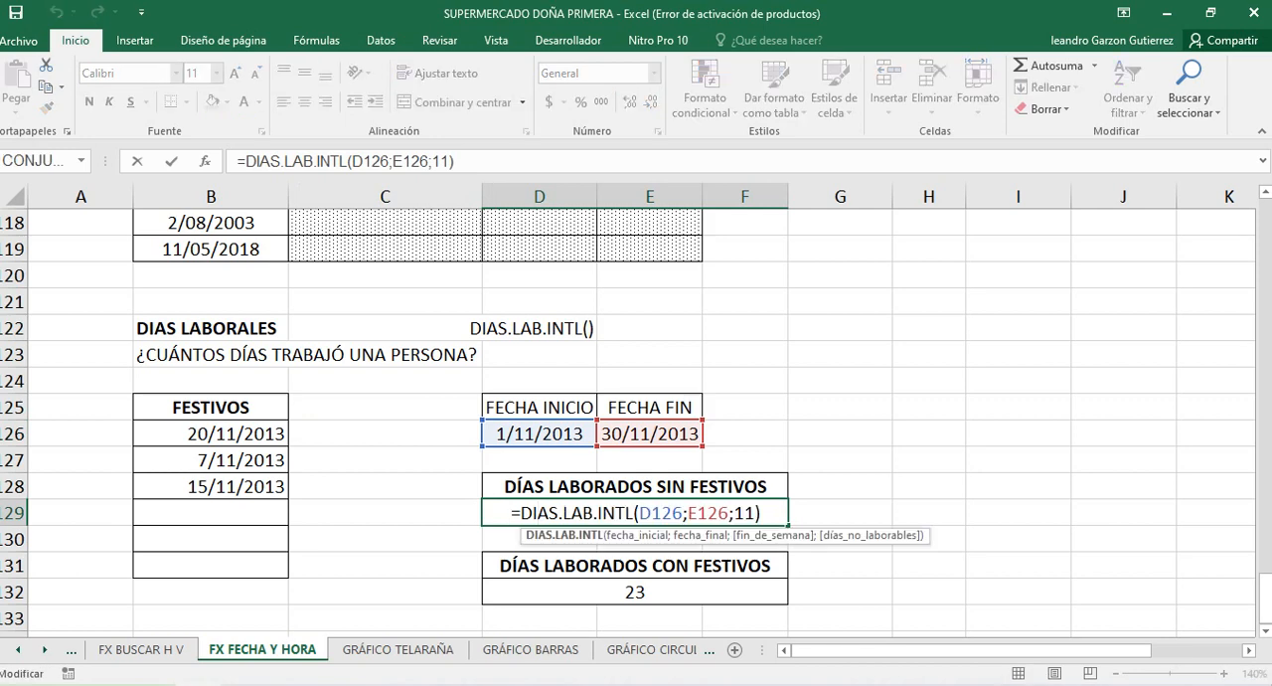
drag(638, 513, 683, 513)
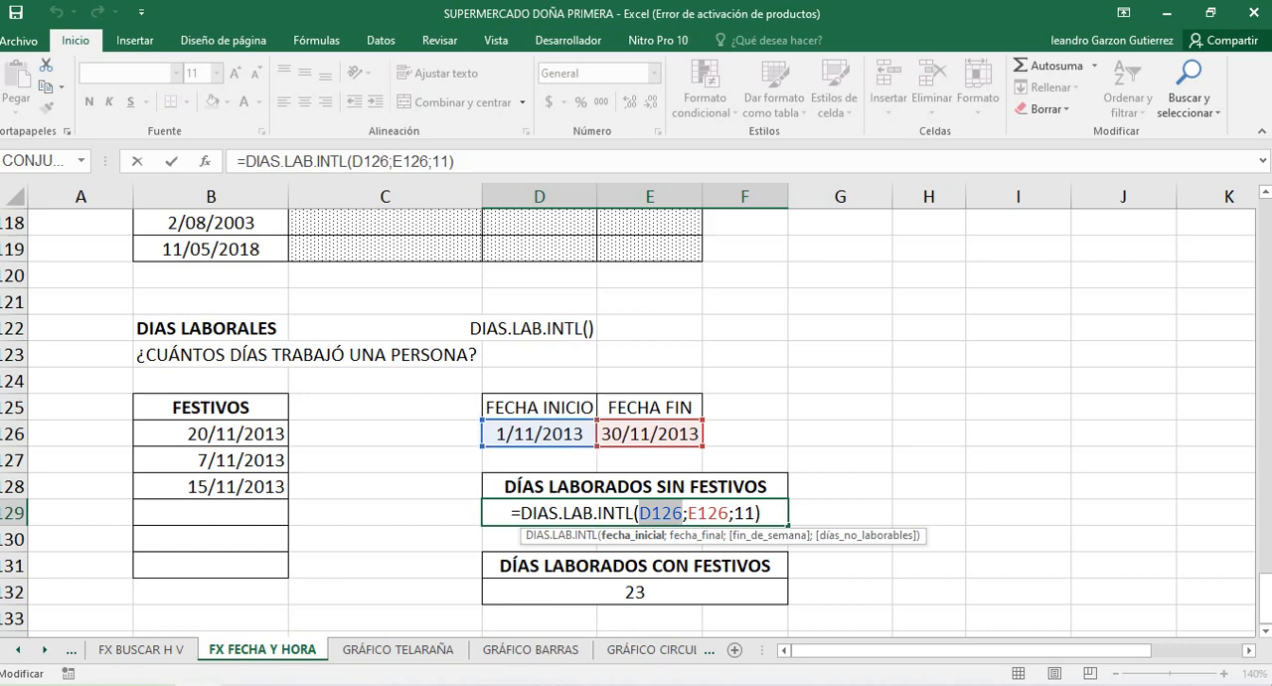
click(709, 513)
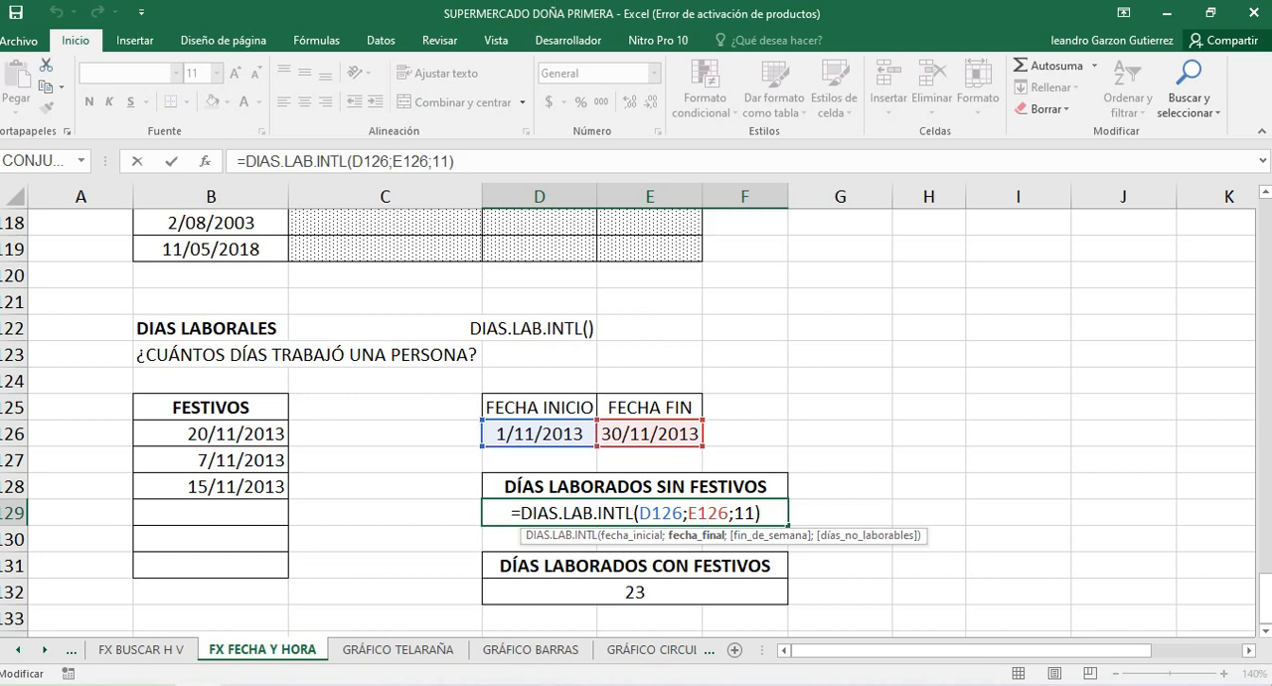
click(745, 513)
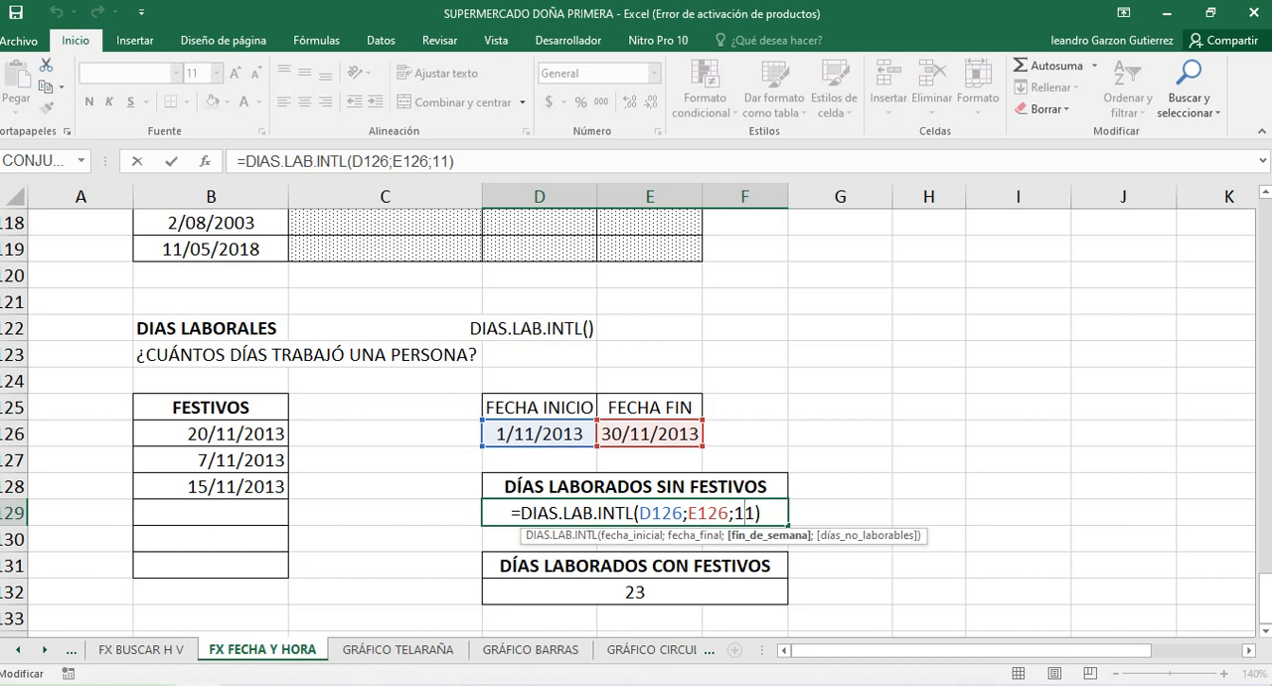
key(Return)
key(Up)
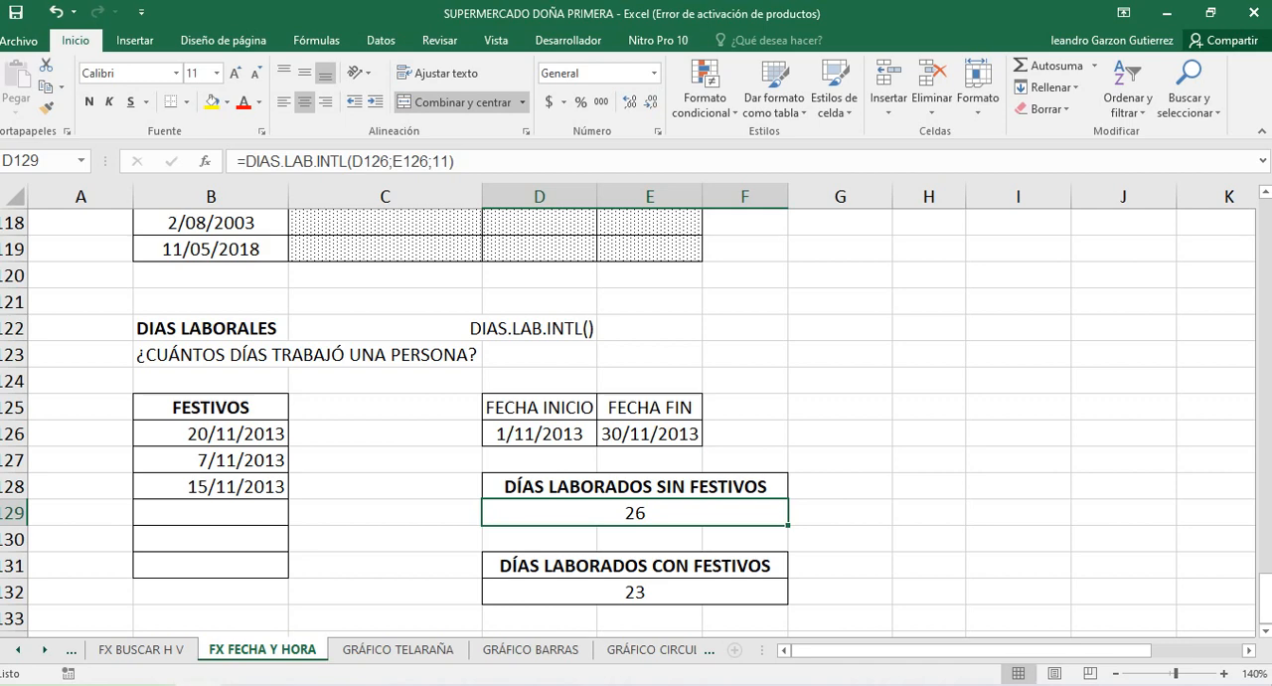
Examine the arguments of the DÍAS LABORADOS CON FESTIVOS formula in D132, from the start date through the weekend code to the holiday range
click(635, 592)
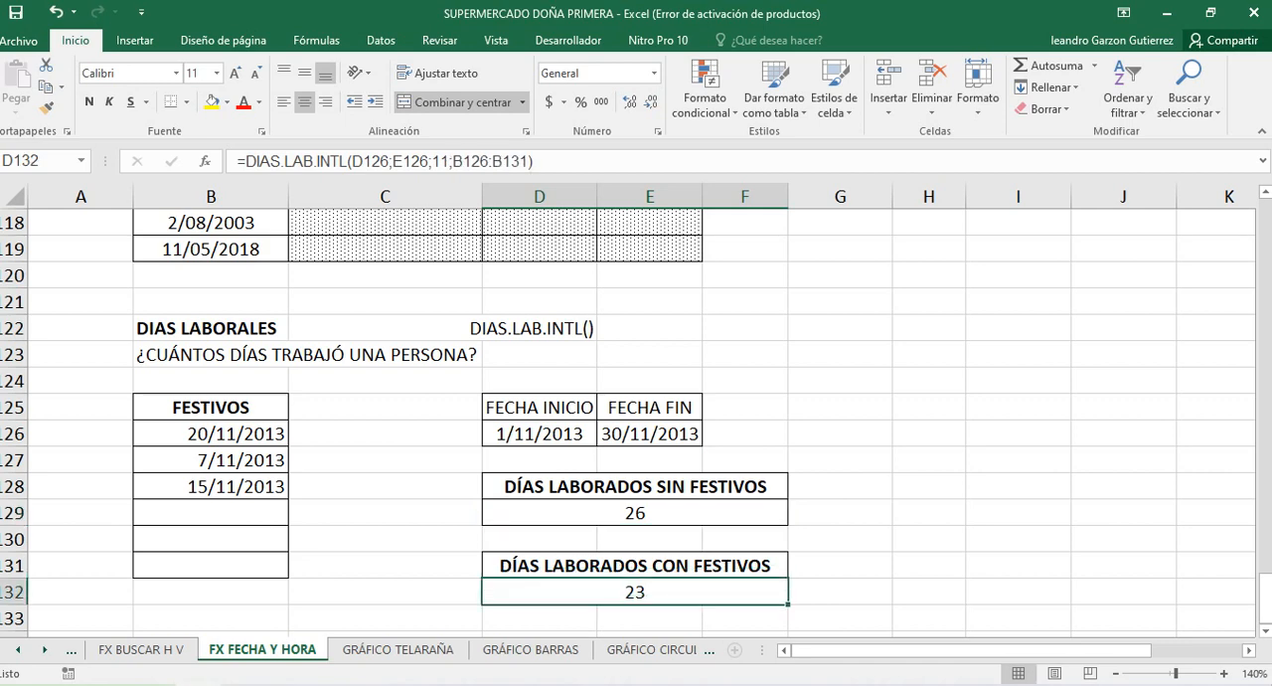
double_click(604, 592)
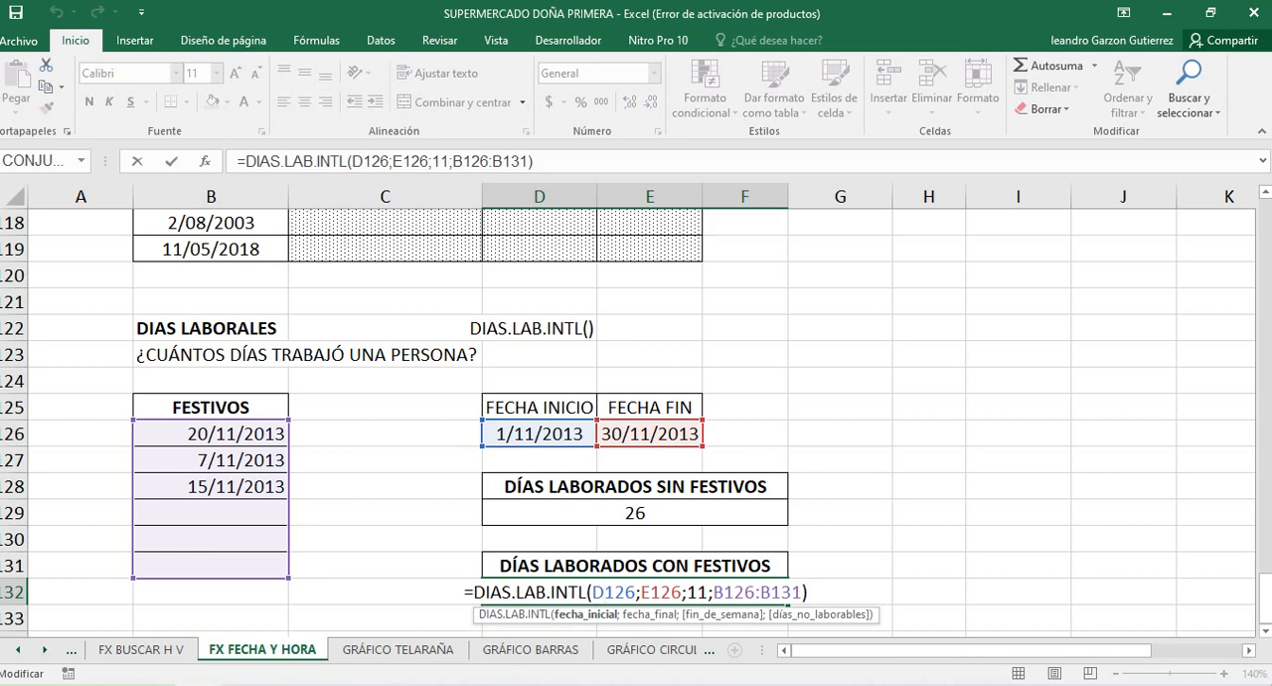
click(650, 592)
click(698, 592)
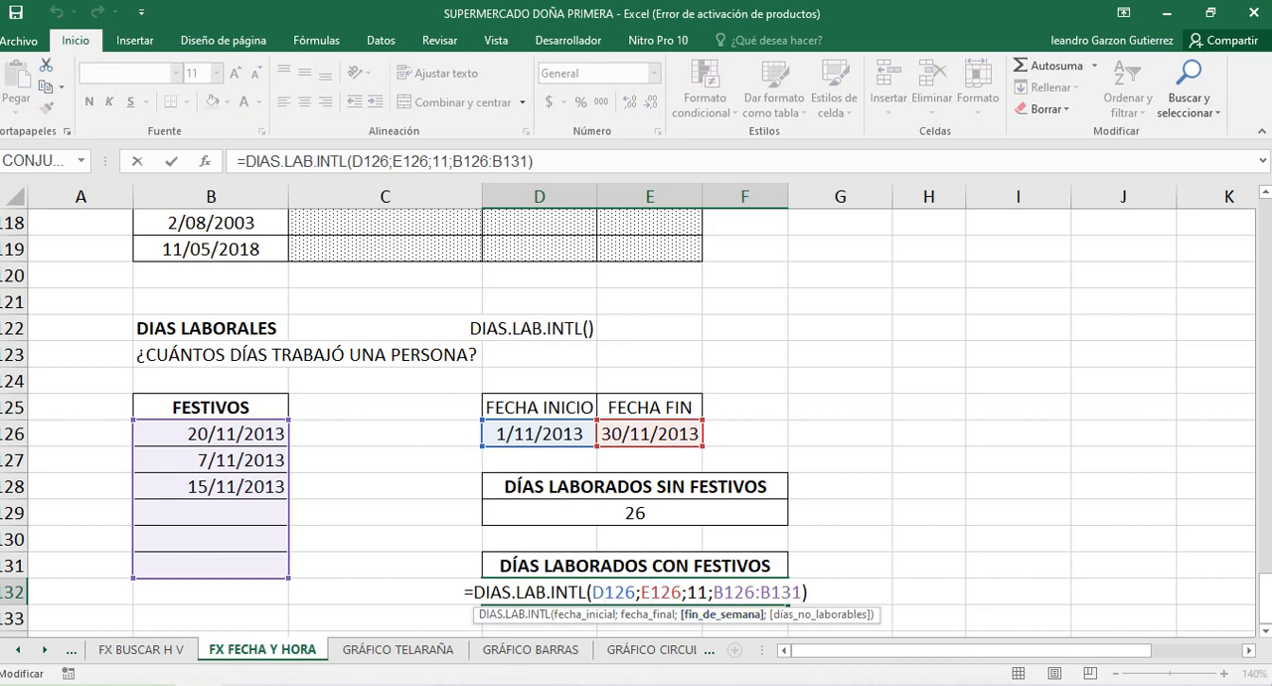
click(756, 592)
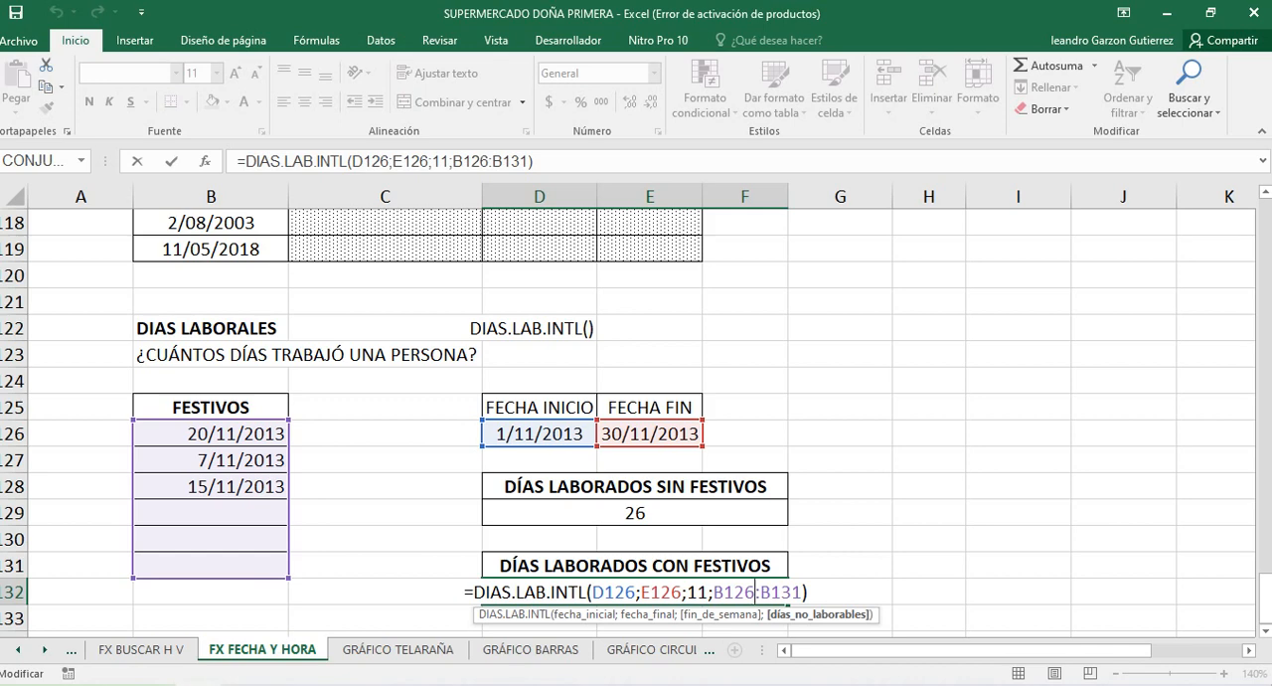
Clear the holiday dates from B126 to B128 and compare the working-day formulas in D129 and D132
key(Return)
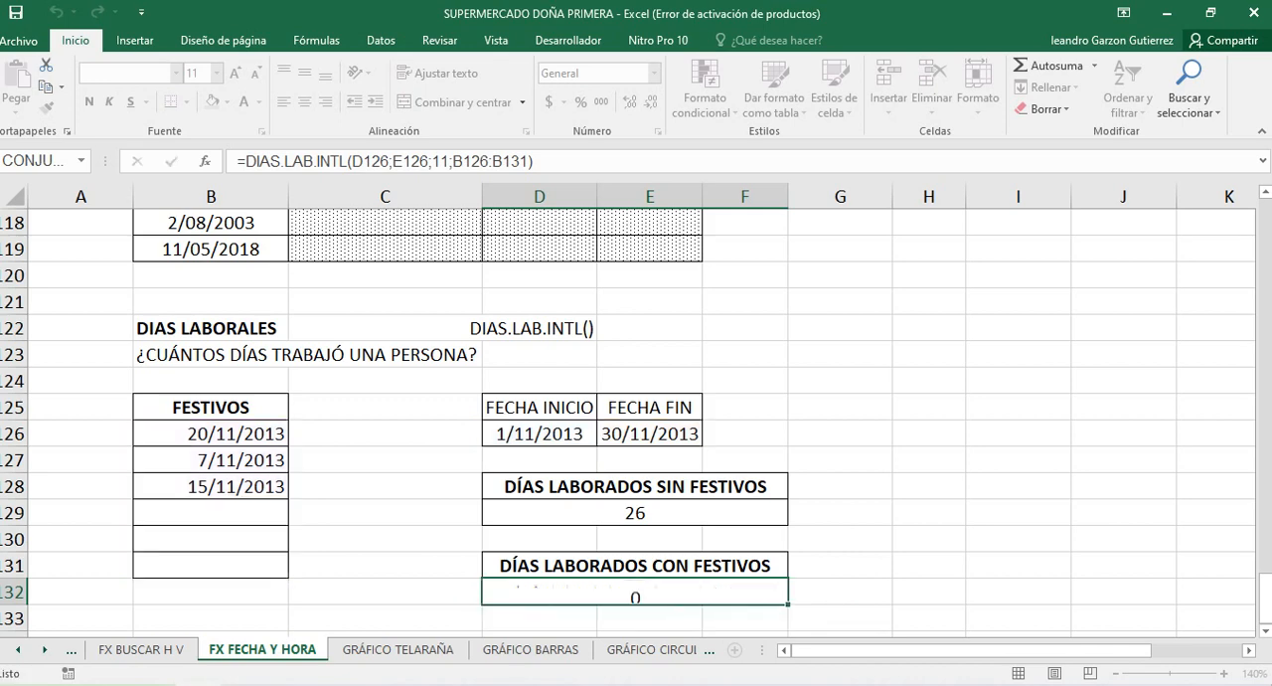
click(635, 593)
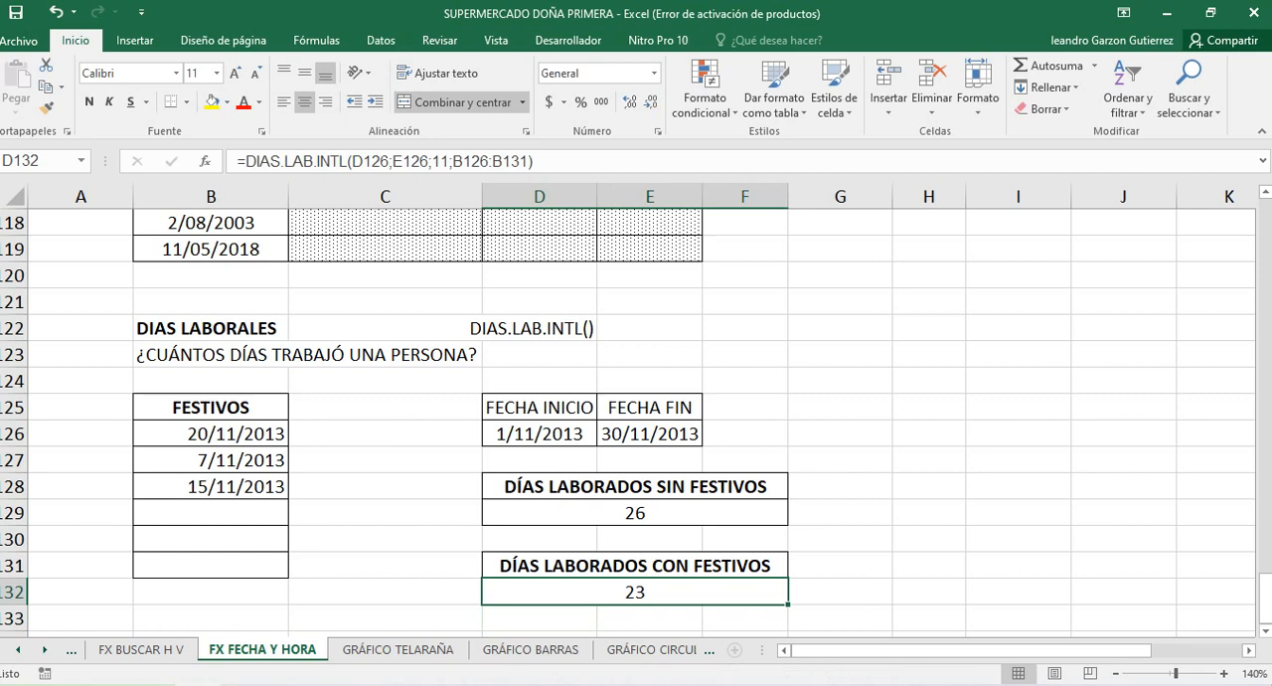
drag(211, 435, 211, 487)
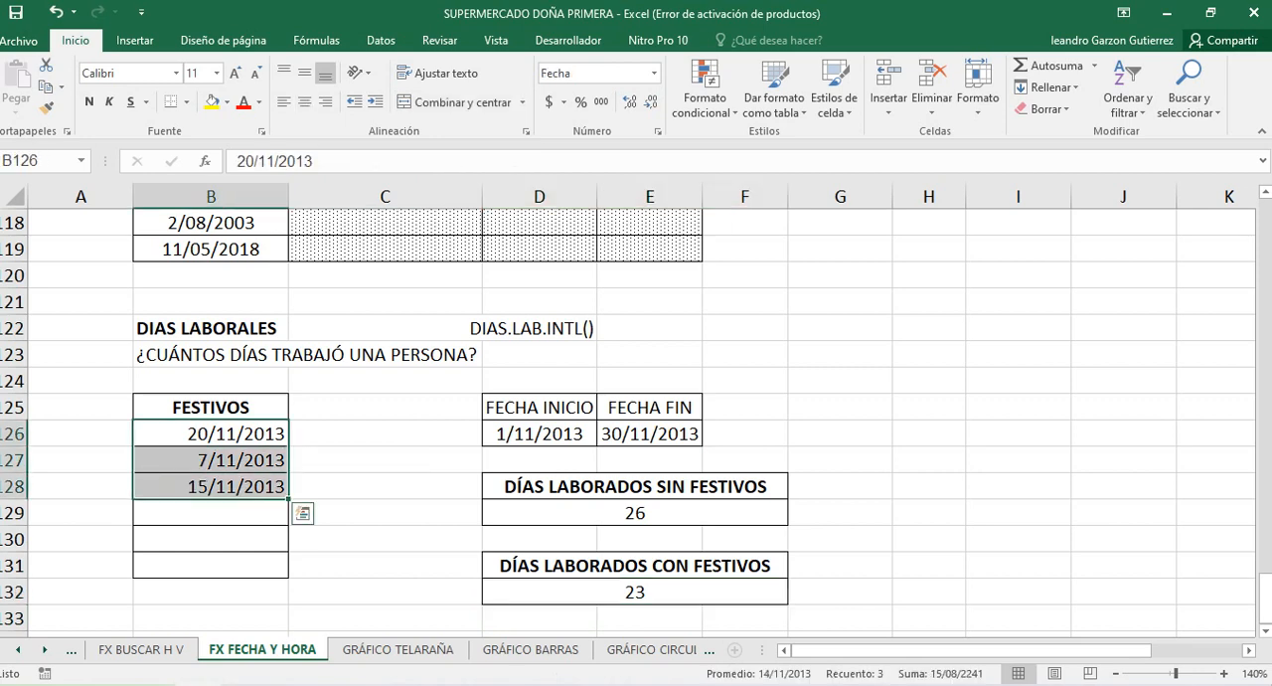
key(Delete)
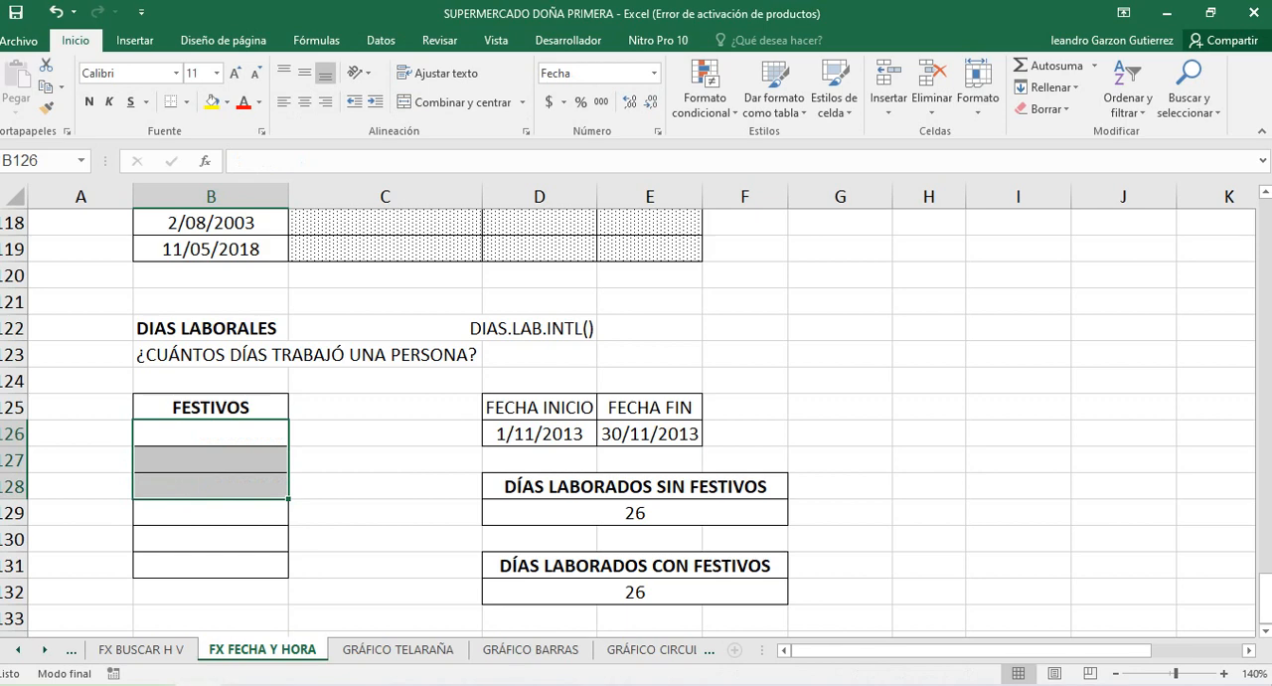
click(635, 513)
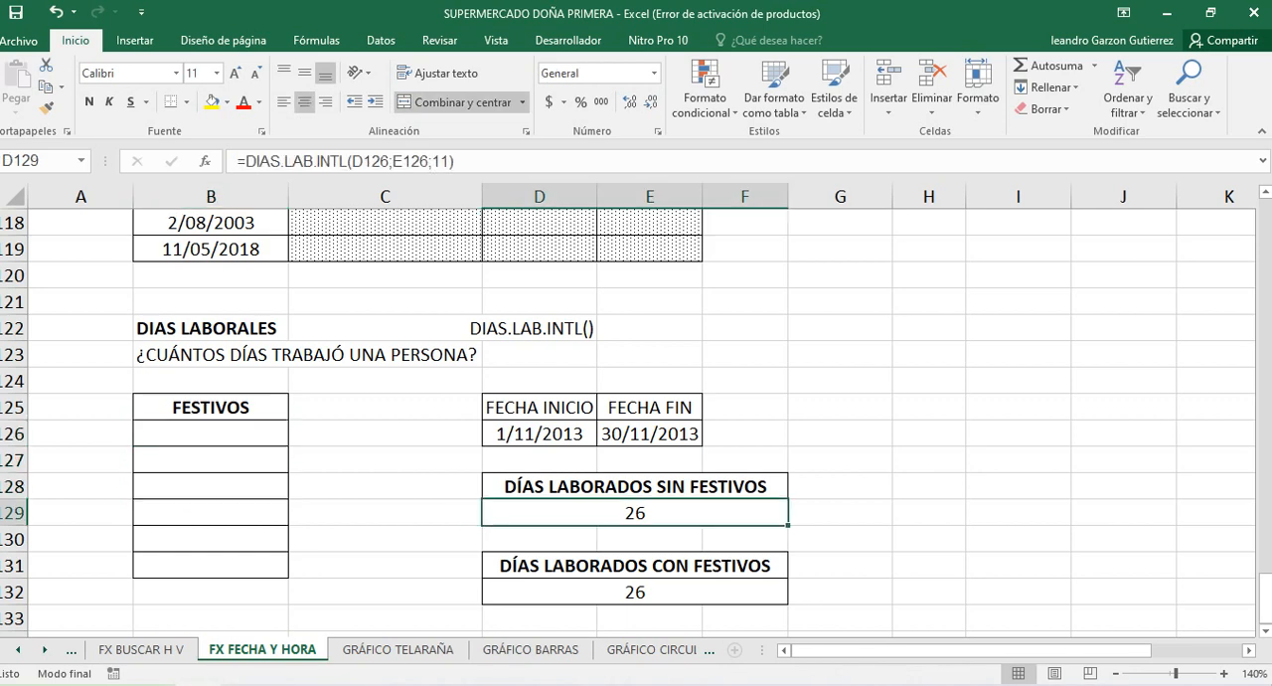
click(634, 592)
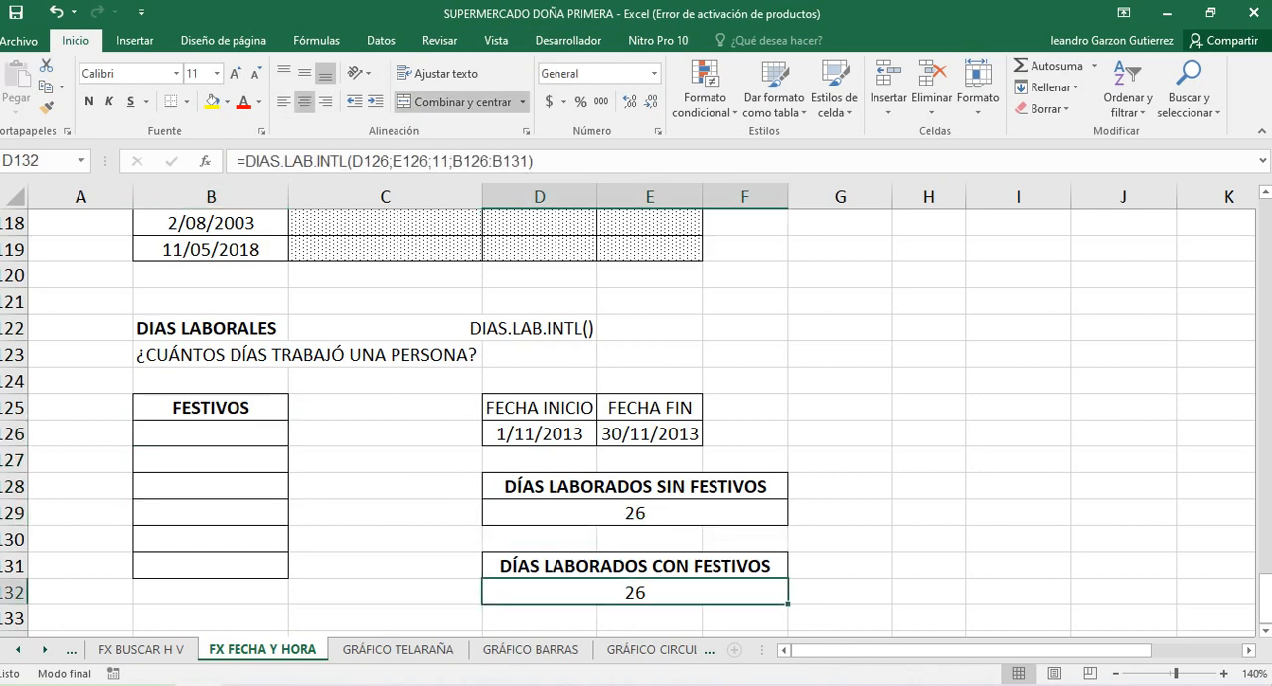
click(744, 407)
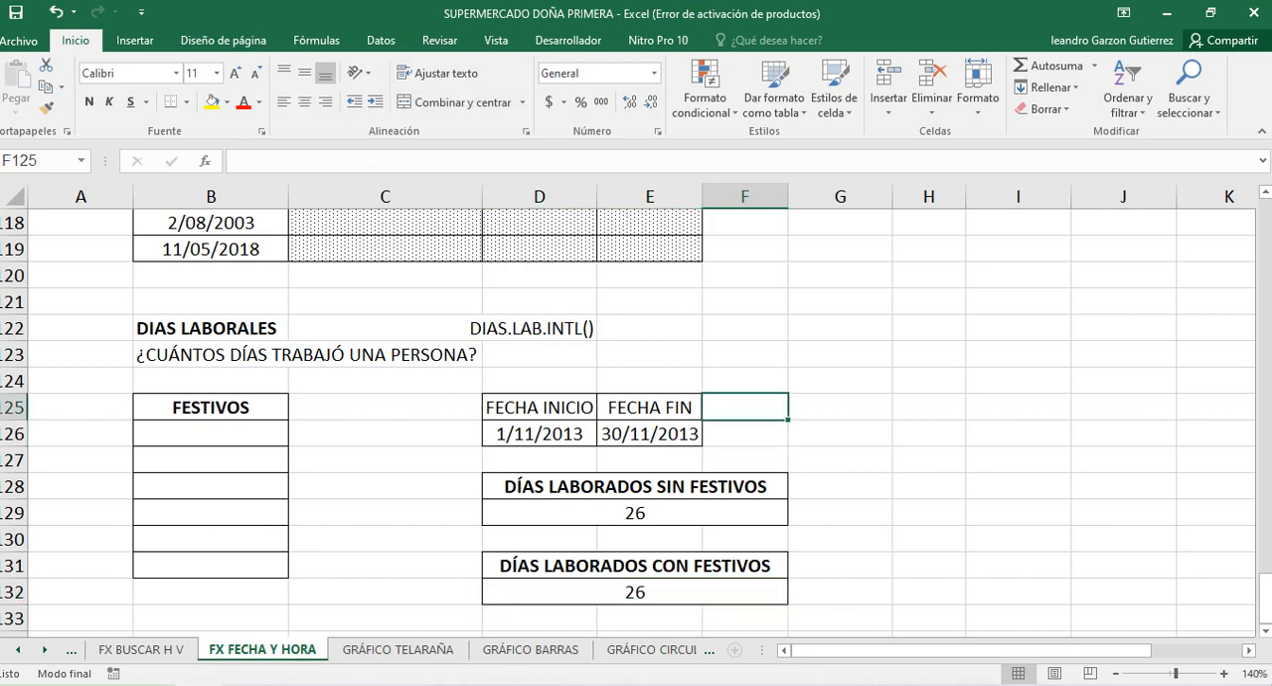
text(FINES)
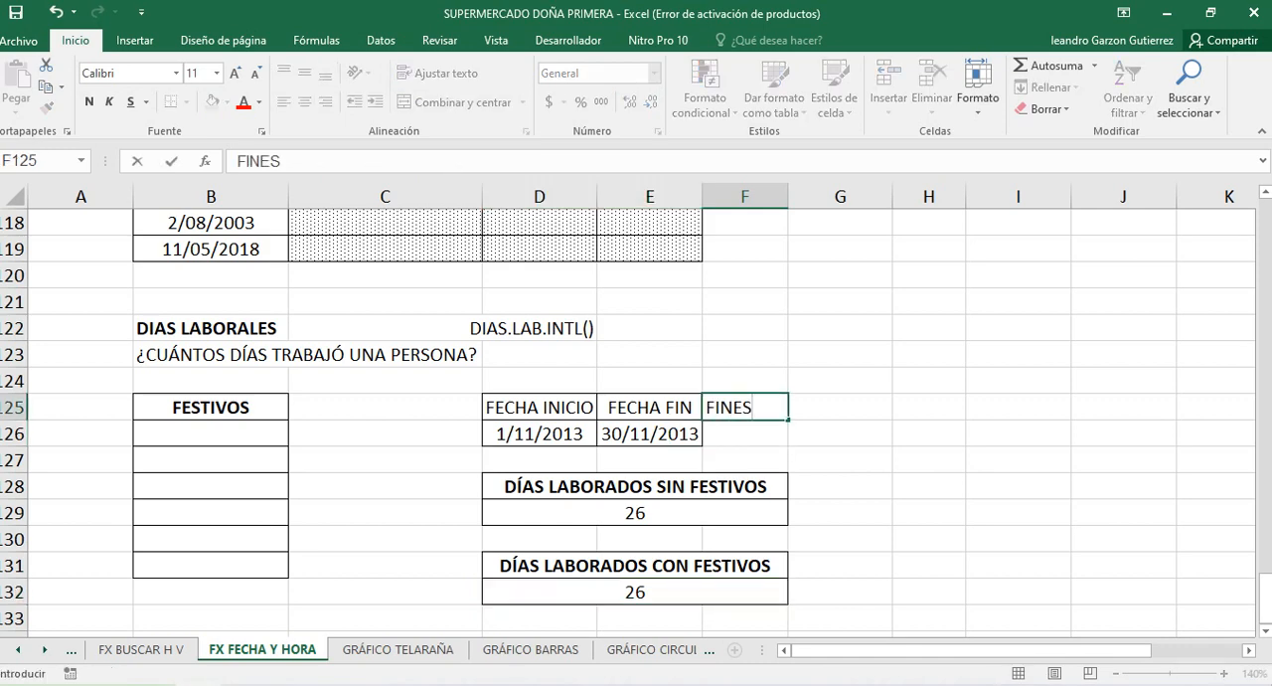
key(BackSpace)
key(BackSpace)
key(BackSpace)
key(BackSpace)
key(BackSpace)
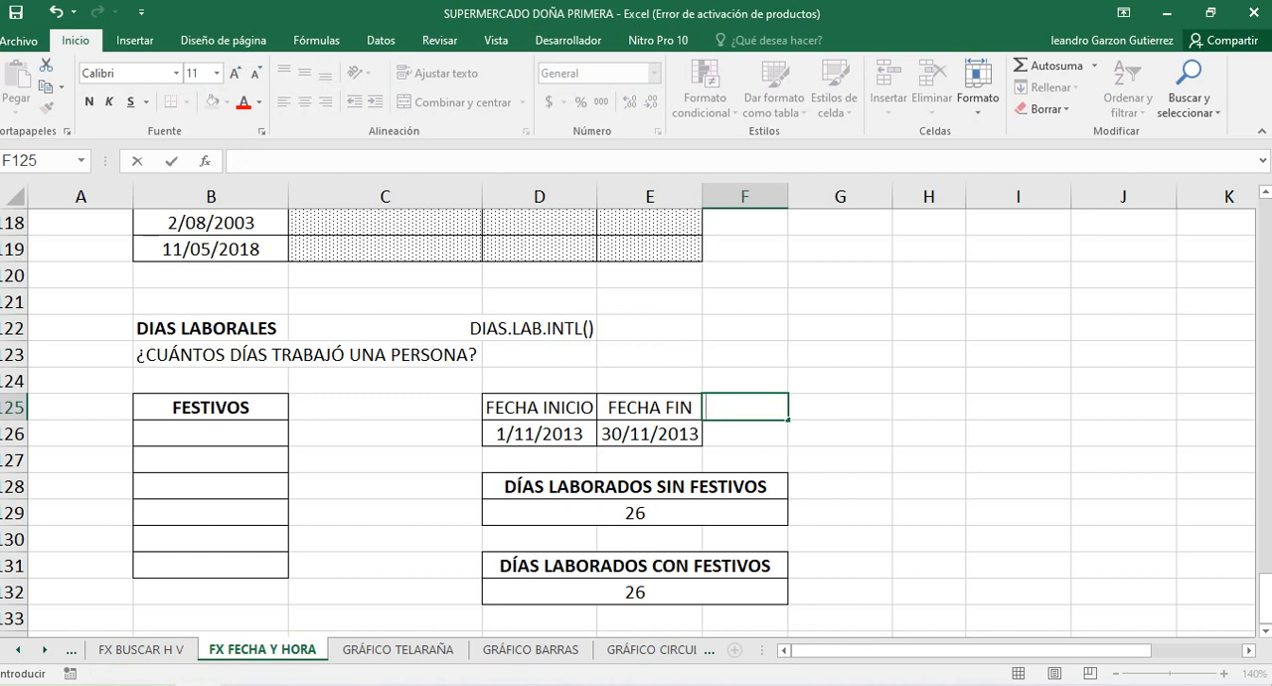
click(840, 434)
click(745, 407)
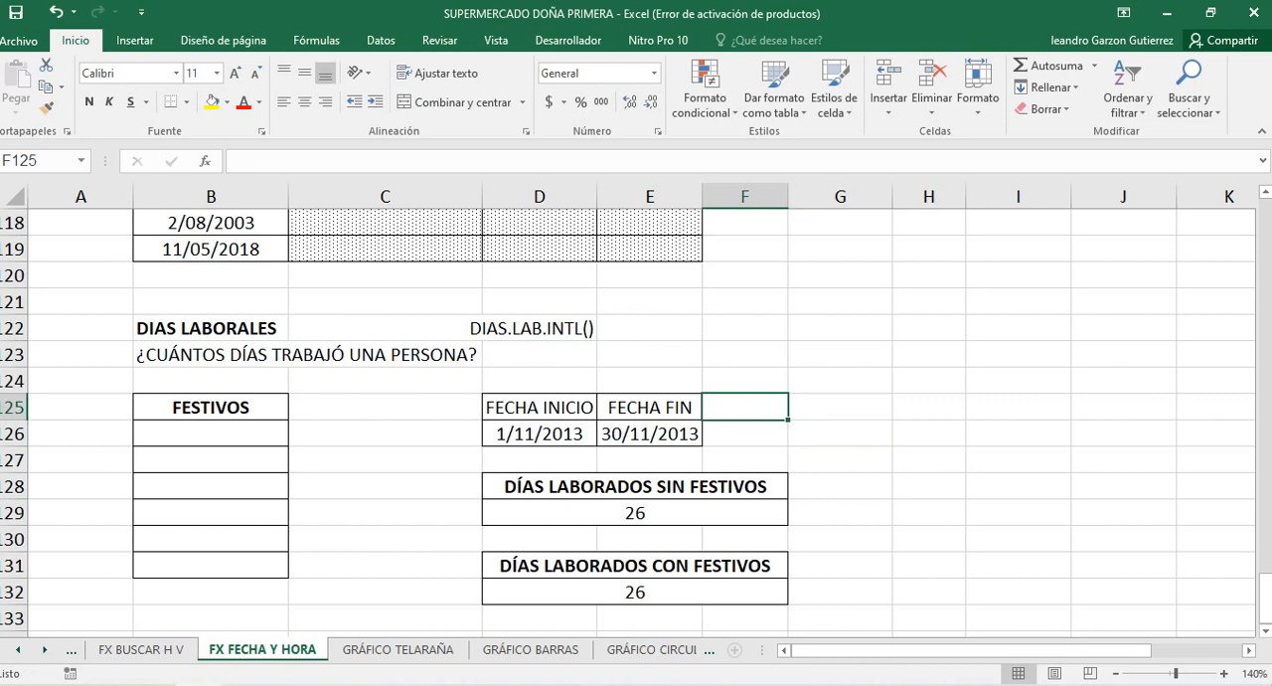
text(SABADOS)
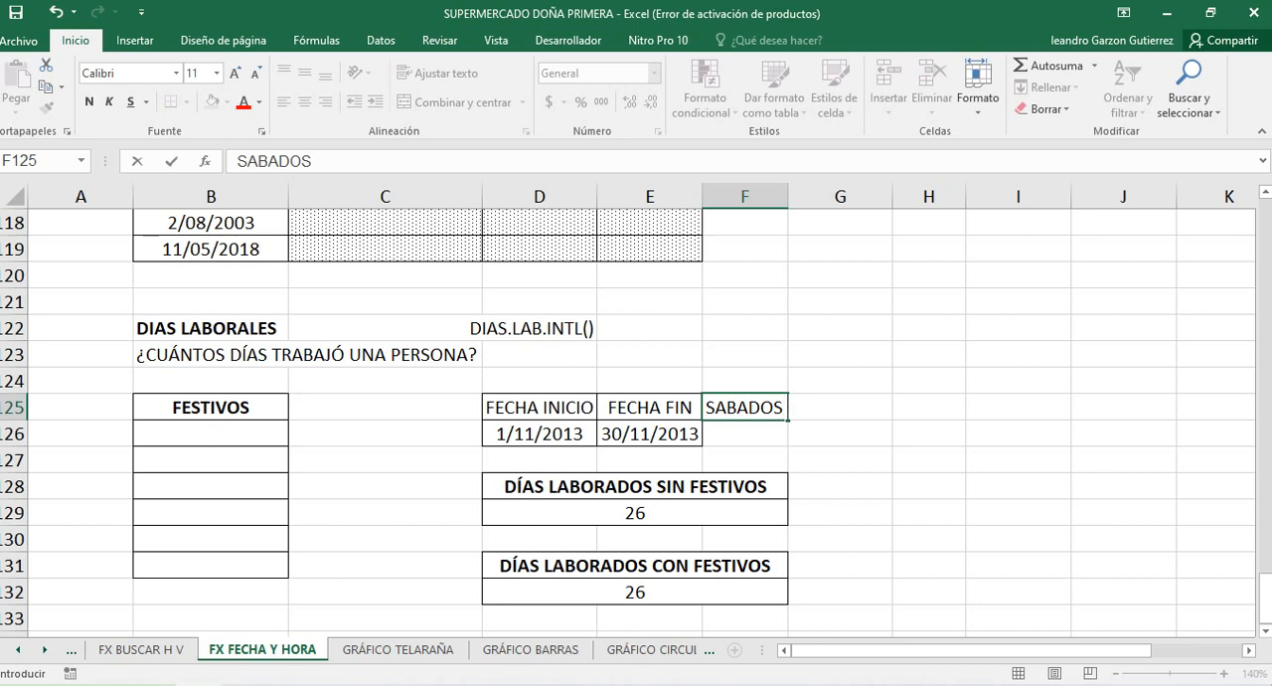
key(BackSpace)
key(BackSpace)
key(BackSpace)
key(BackSpace)
key(BackSpace)
key(BackSpace)
key(BackSpace)
key(BackSpace)
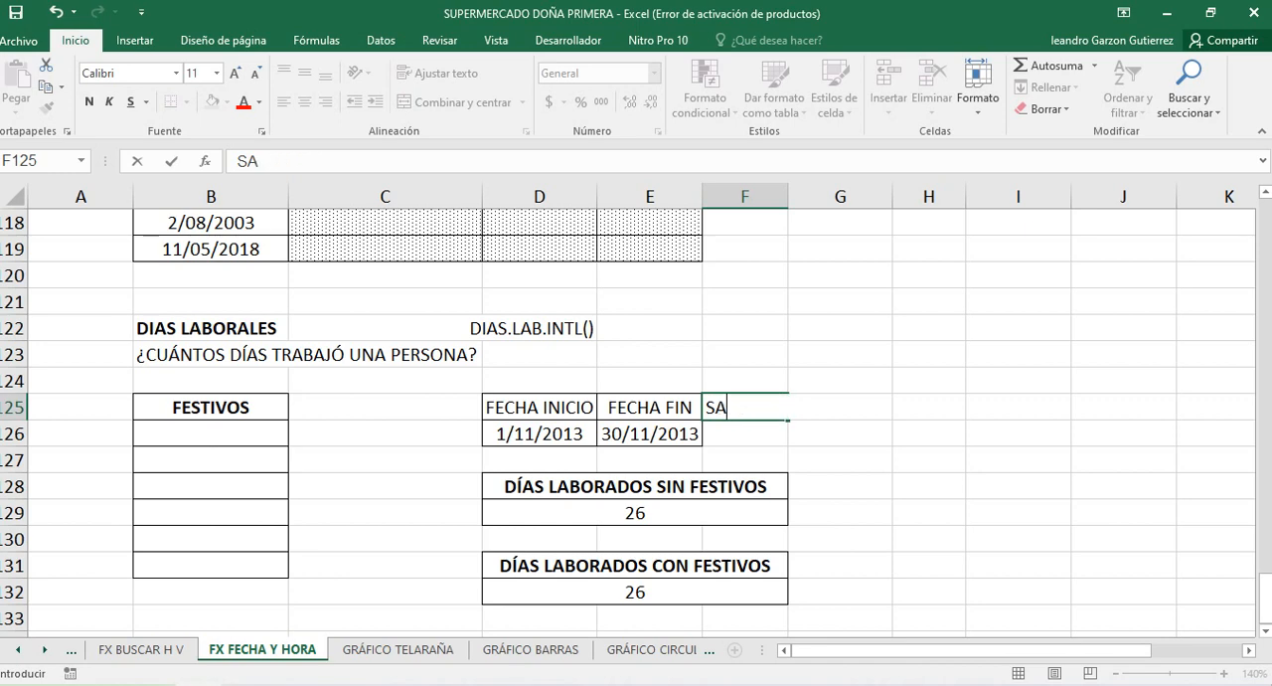
Enter the heading FINES DE SEMANA in F125, beside FECHA FIN
text(FINES)
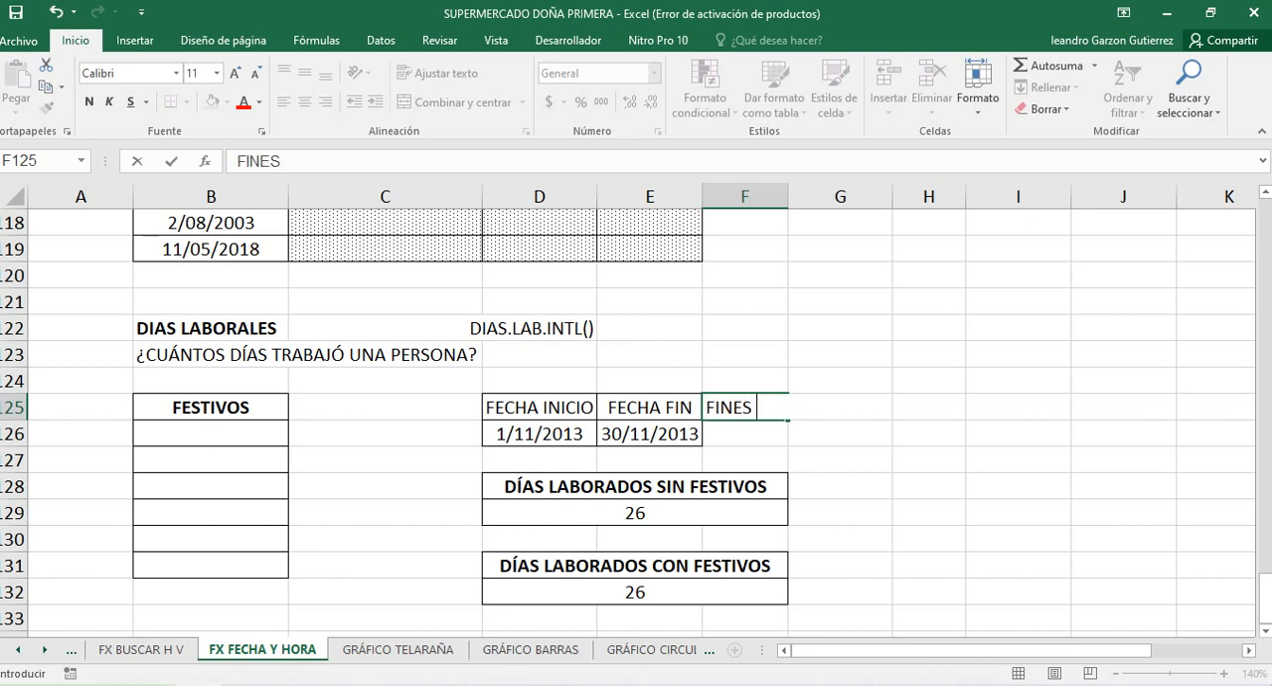
text( DE SEMANA)
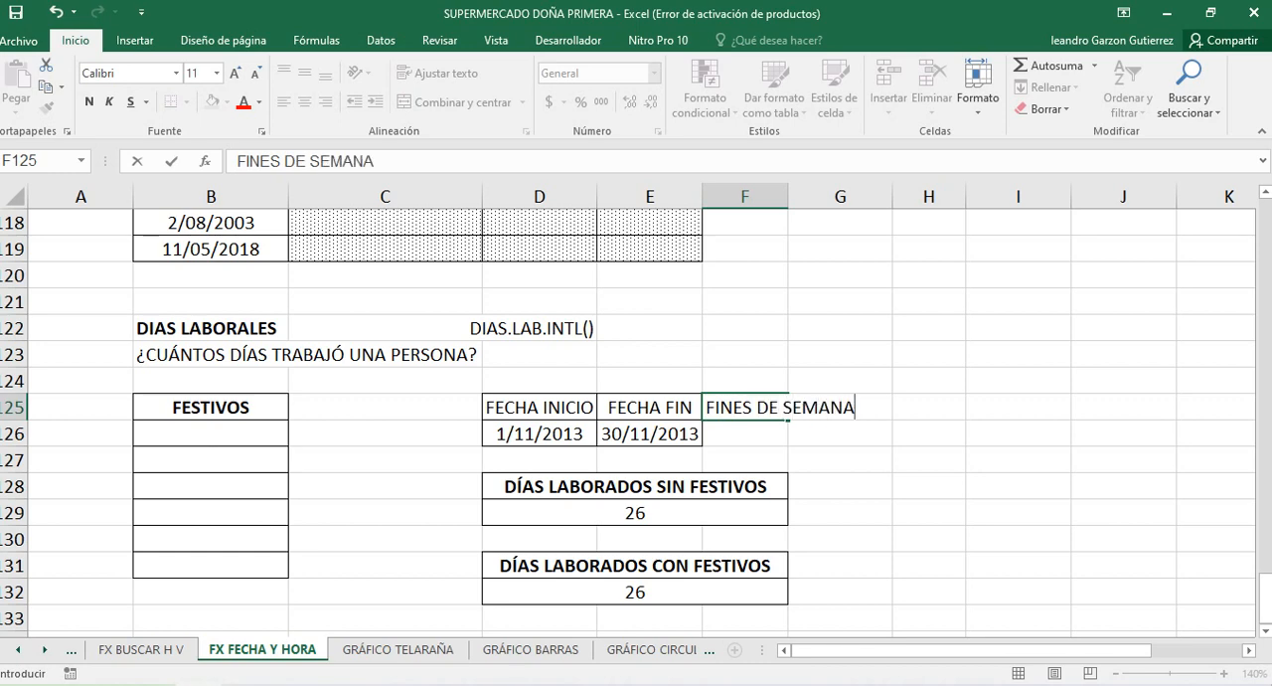
click(385, 461)
Set the FECHA INICIO date in D126 to 1/04/2021
click(539, 435)
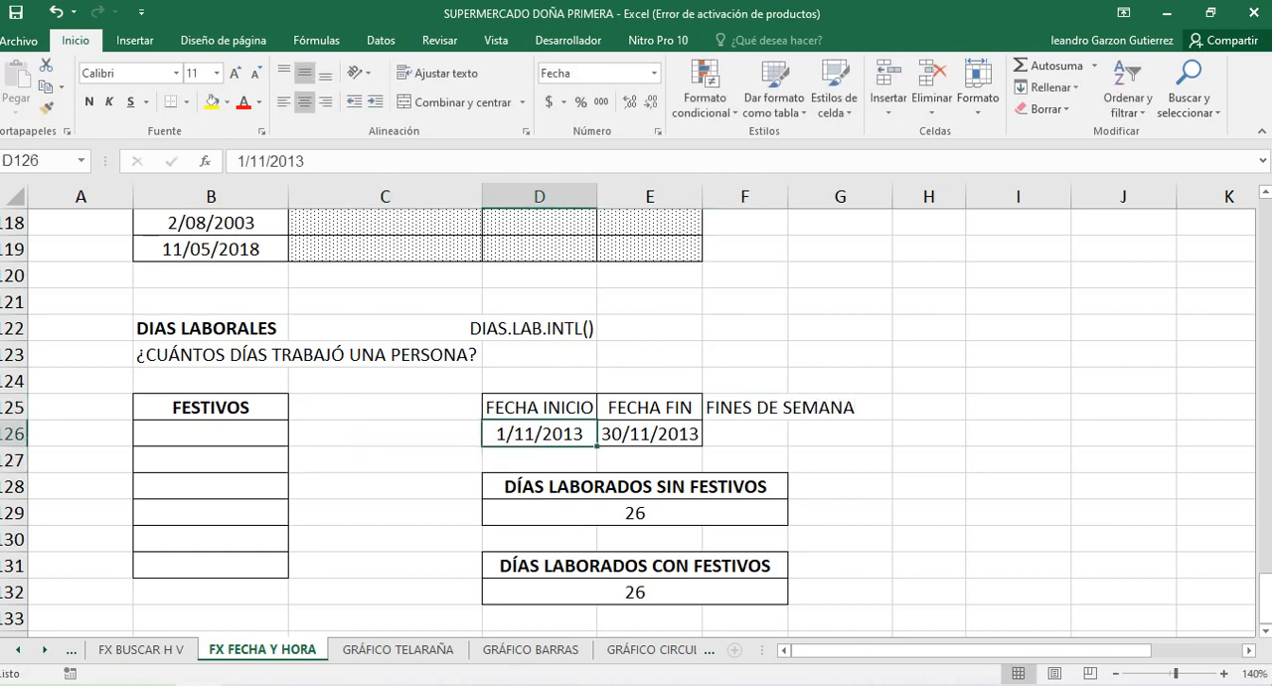
key(F2)
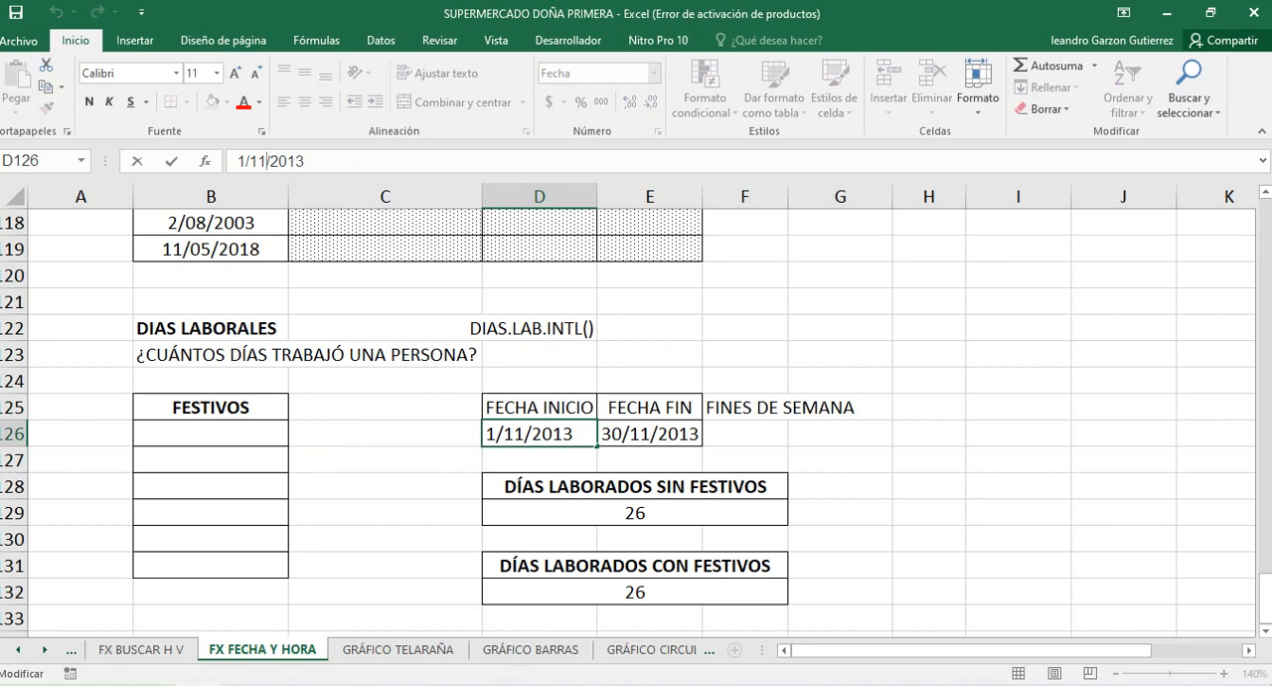
key(BackSpace)
key(BackSpace)
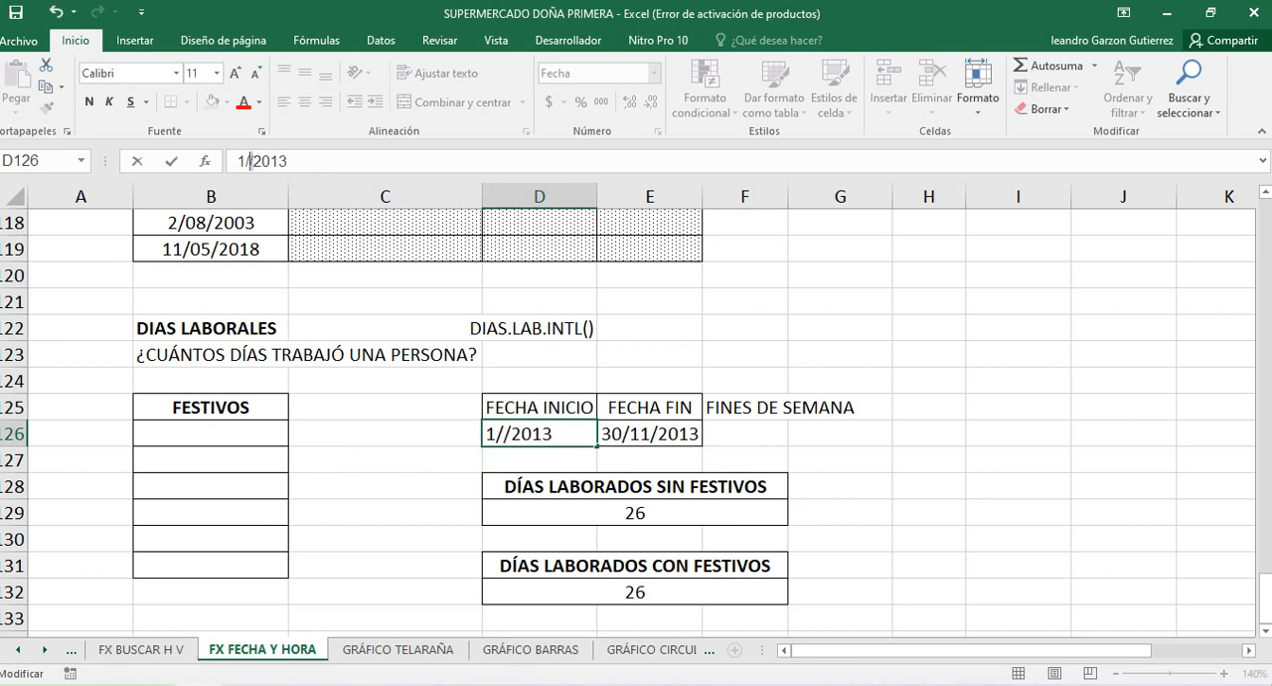
key(Left)
key(Right)
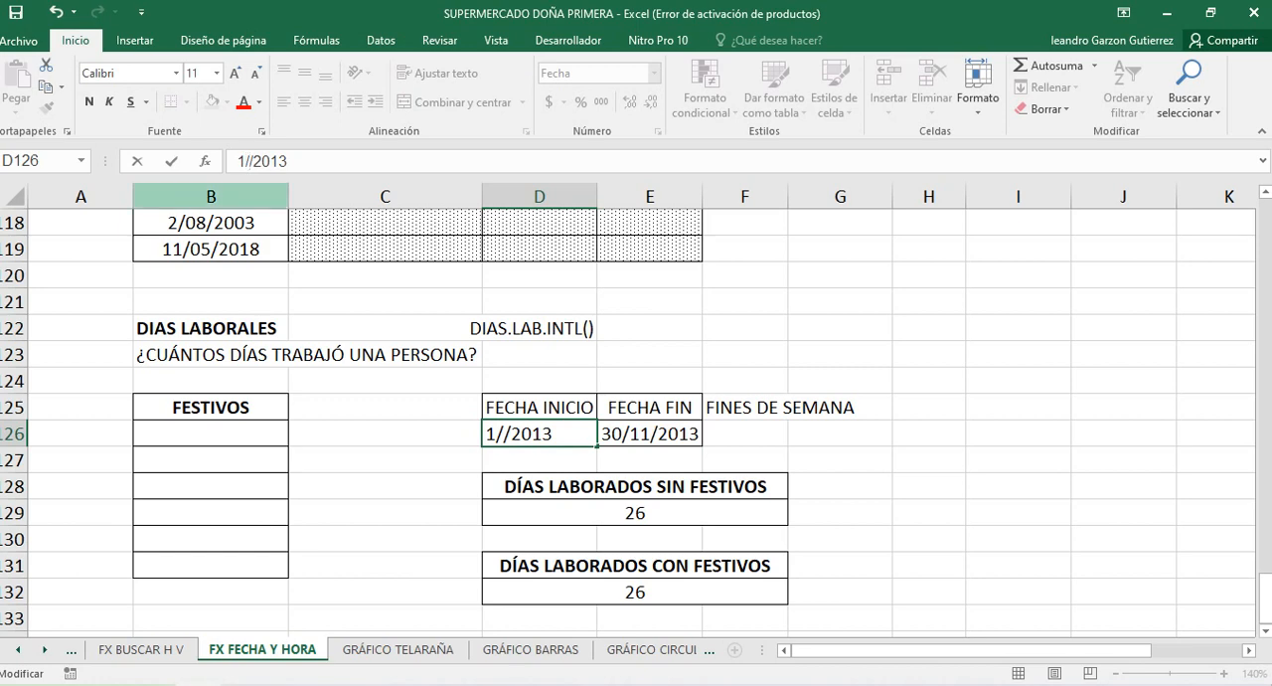
text(4)
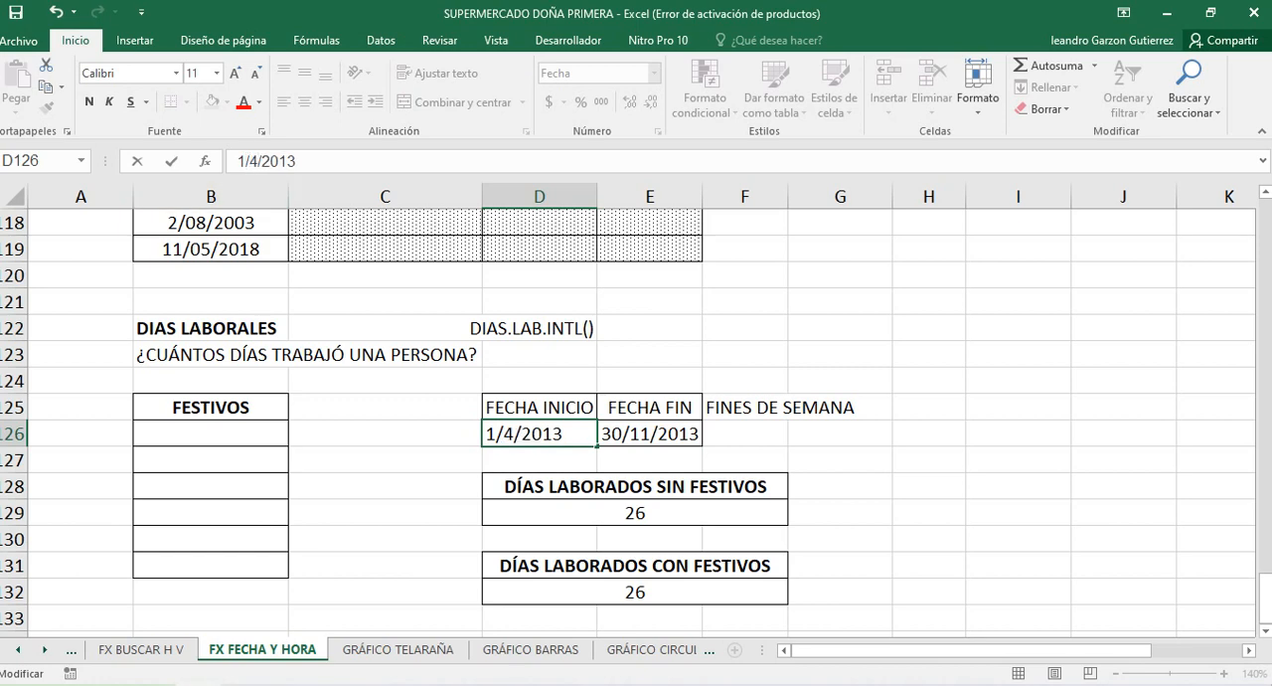
key(BackSpace)
key(BackSpace)
text(21)
key(Tab)
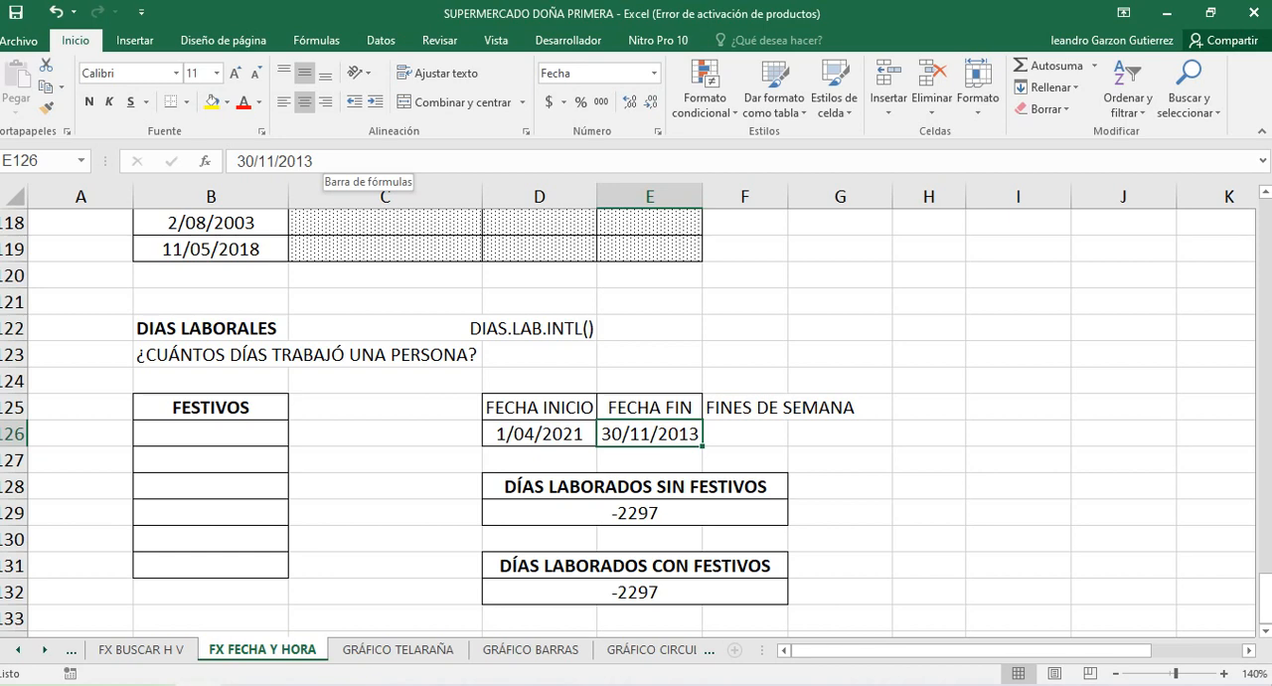
Check both working-day formulas, then set the FECHA FIN date in E126 to 30/04/2021
click(635, 513)
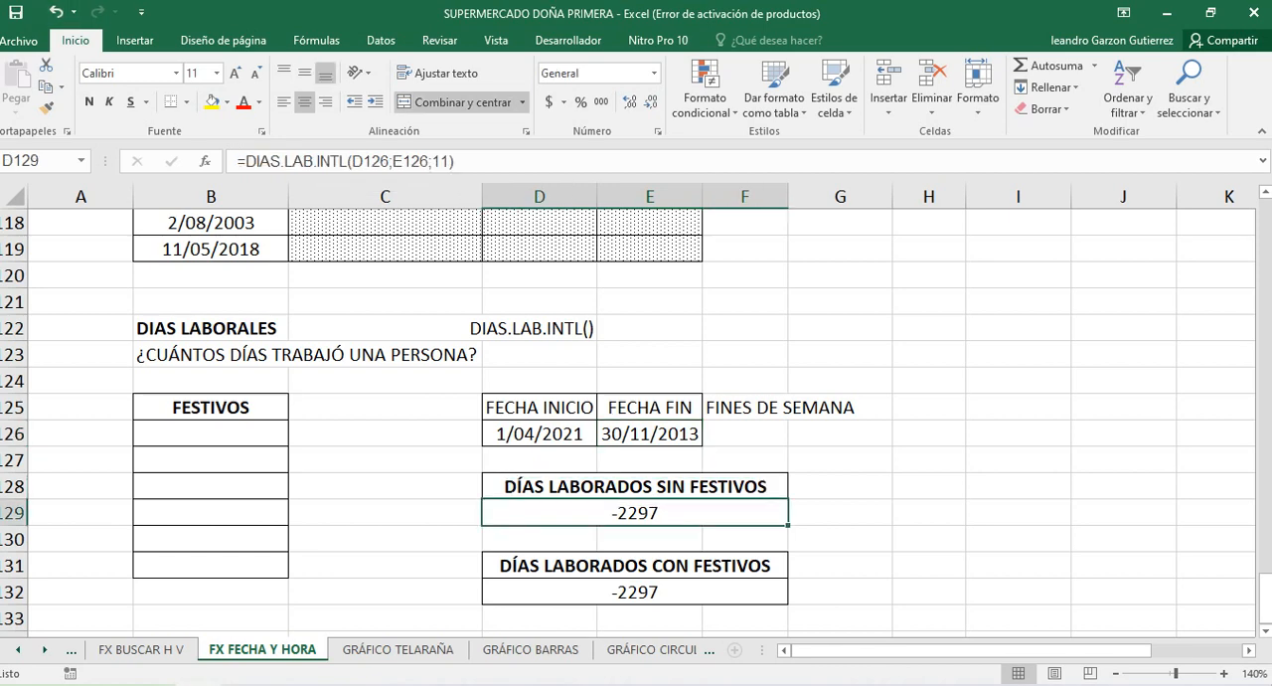
click(635, 593)
click(649, 434)
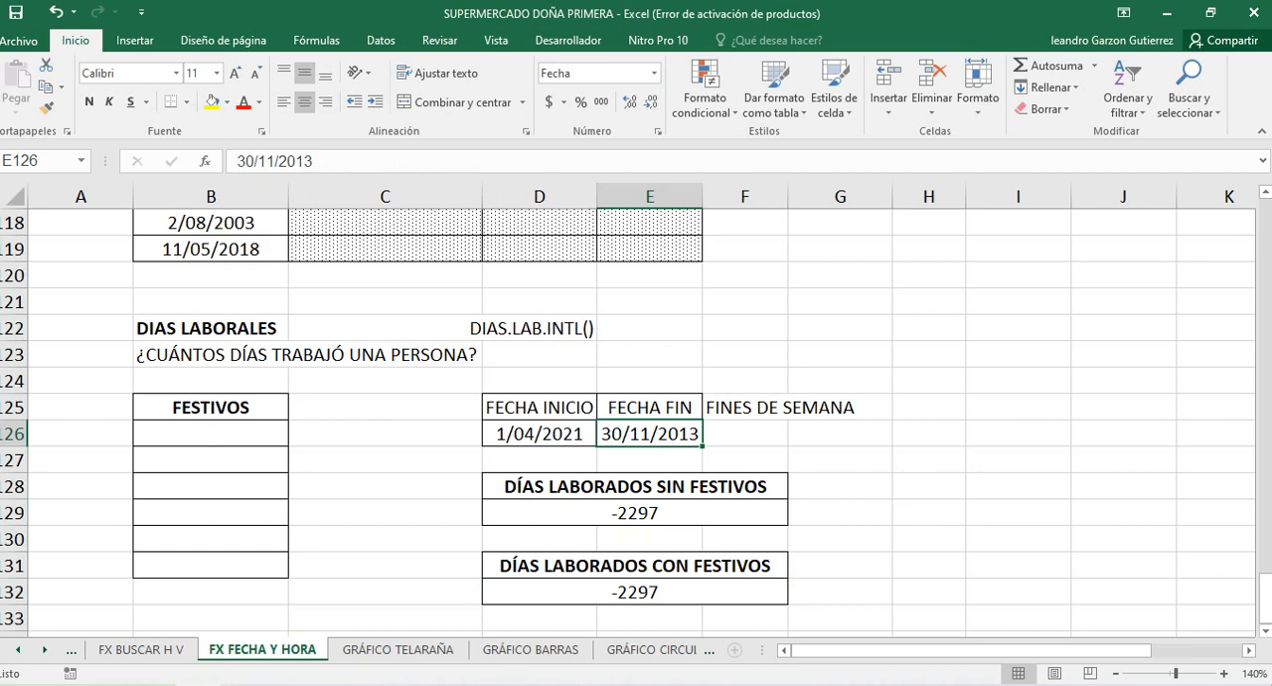
text(30-)
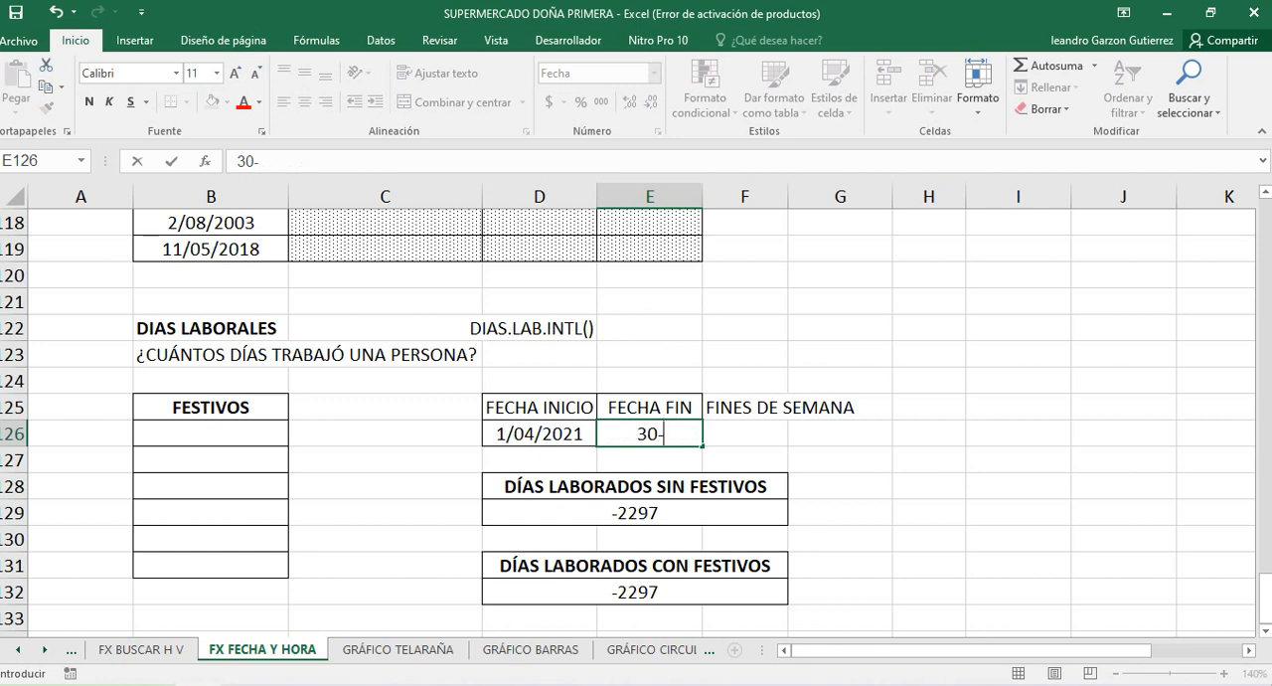
text(421)
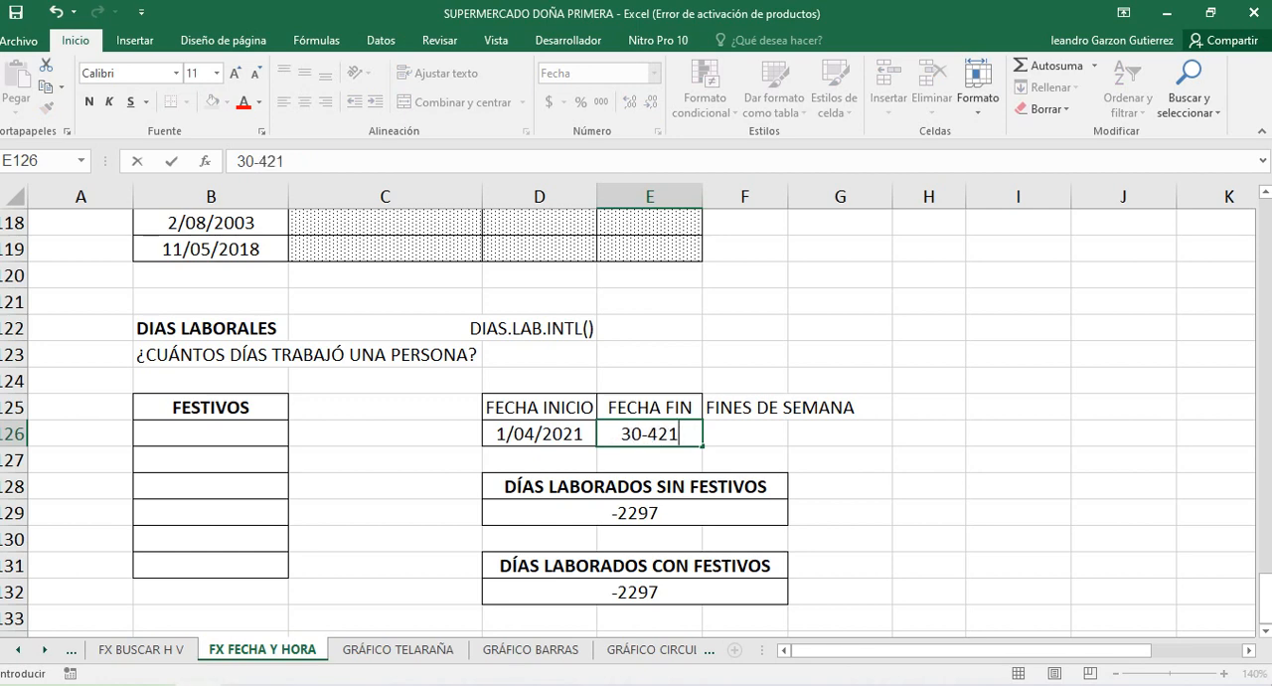
click(658, 433)
text(-)
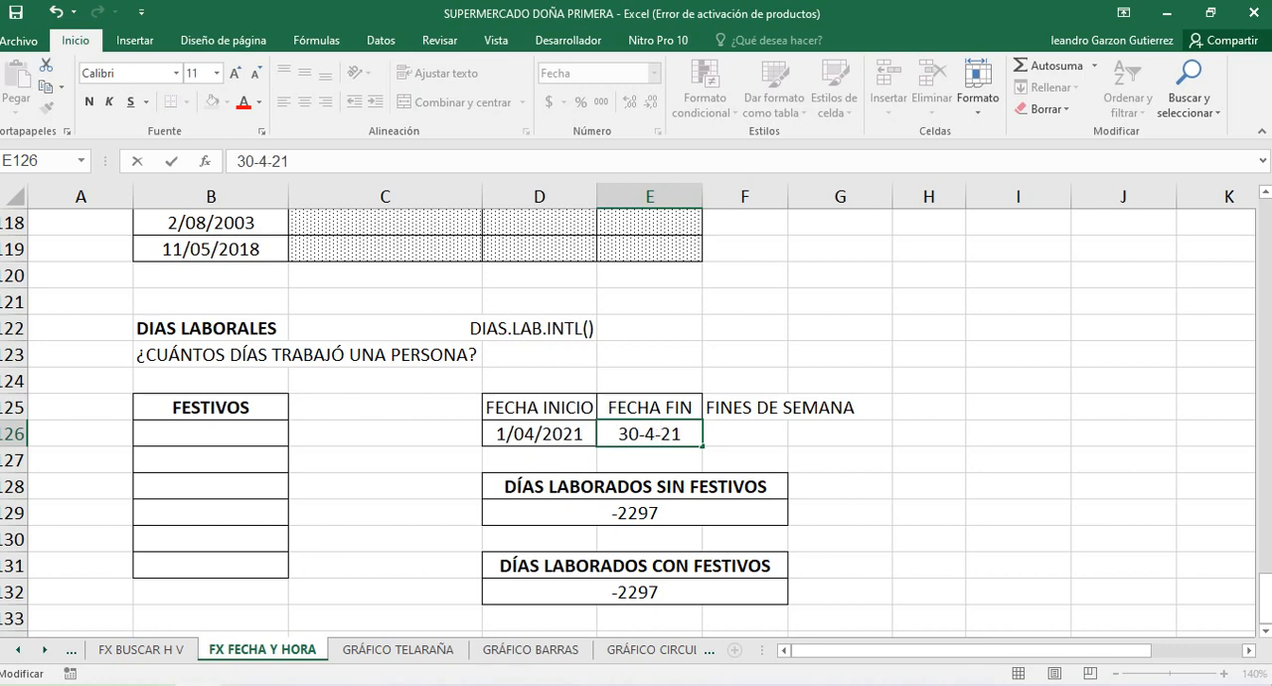
click(386, 460)
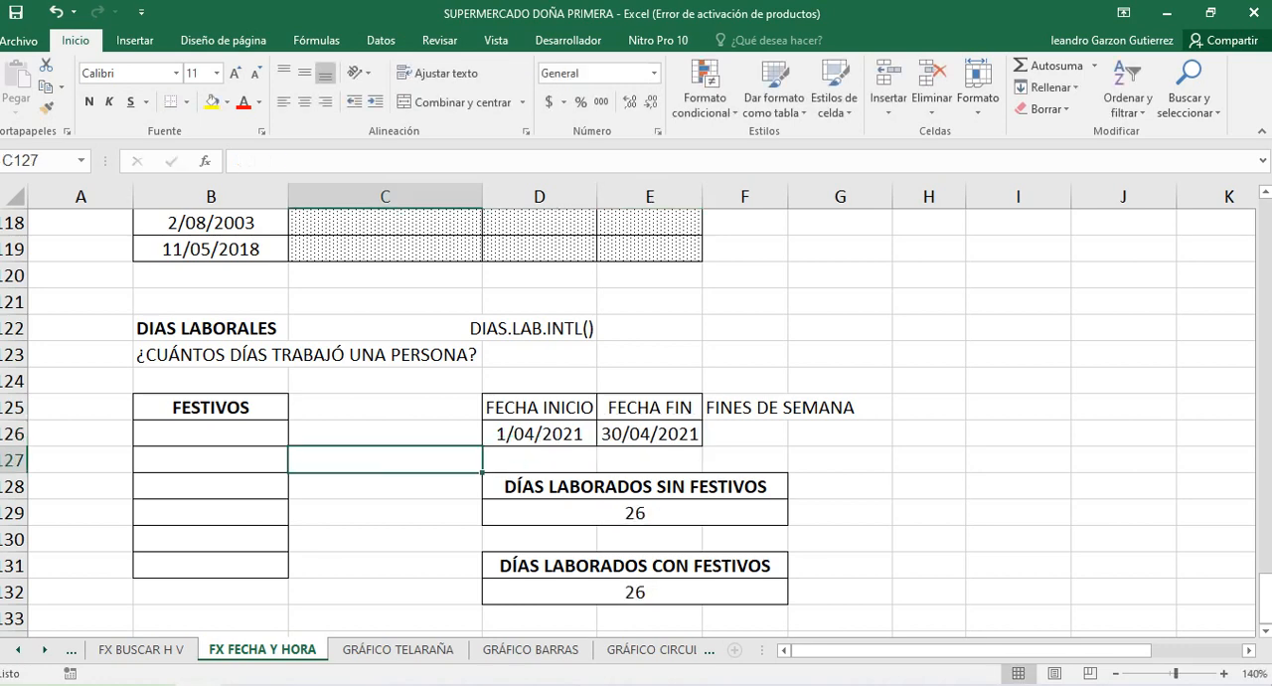
Widen column F slightly and examine the weekend argument of the DIAS.LAB.INTL formula in D129, leaving the formula as it is
drag(790, 196, 807, 196)
click(754, 434)
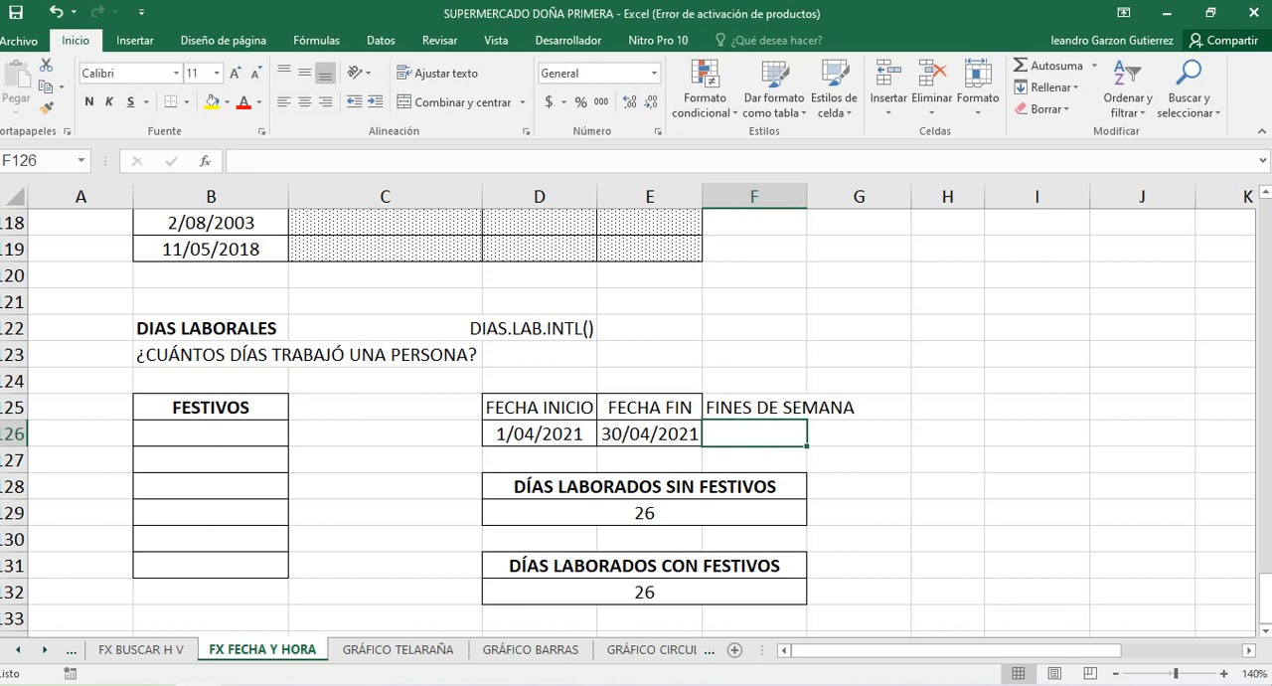
double_click(707, 513)
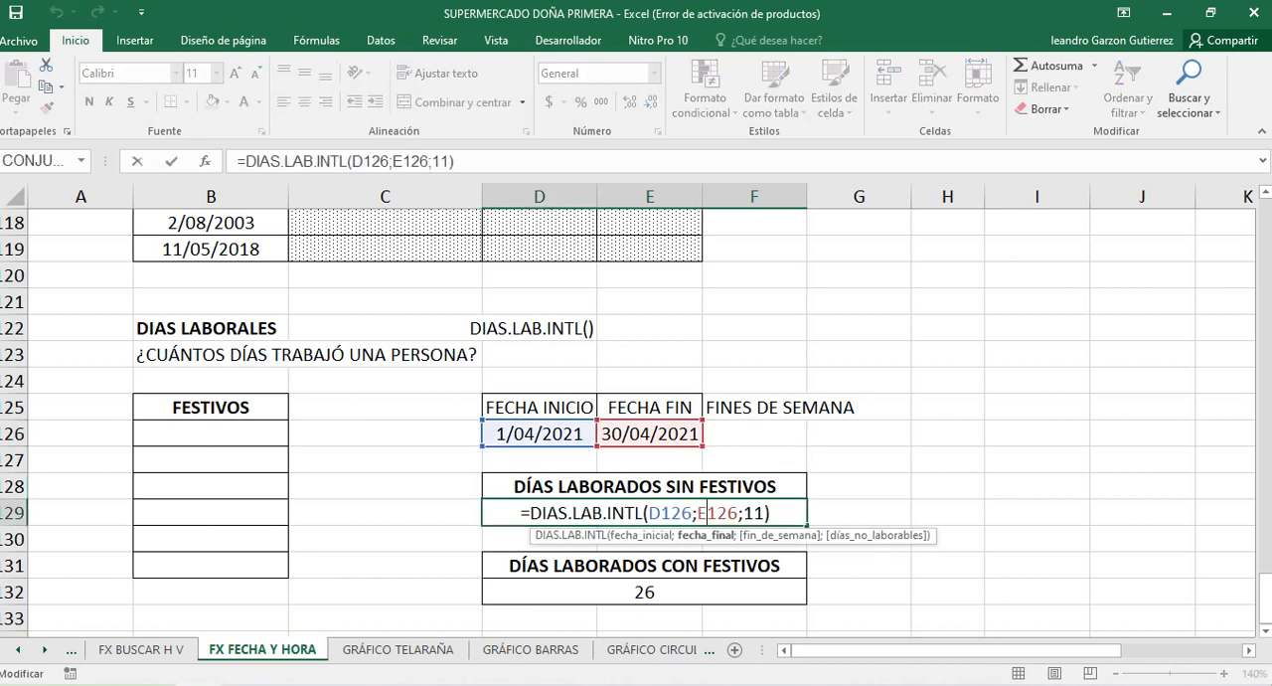
click(755, 513)
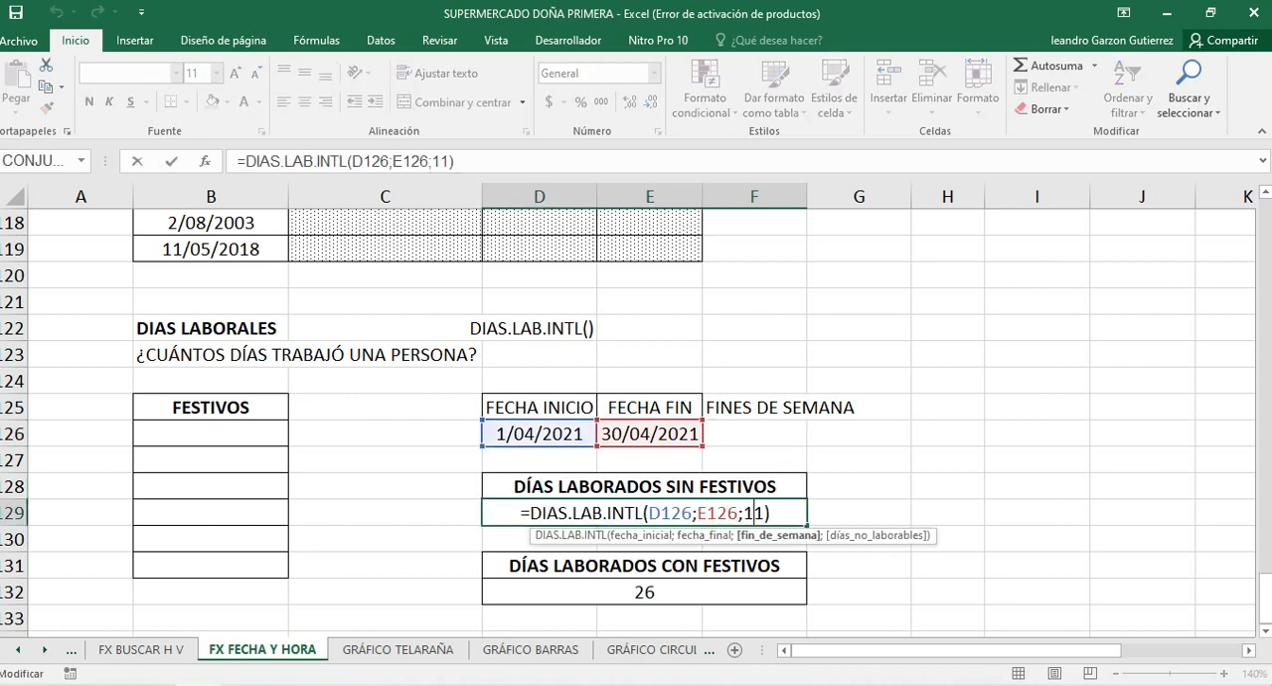
key(Escape)
Enter the weekend label S-D in G126, one column past the empty cell F126
key(Up)
key(Up)
key(Up)
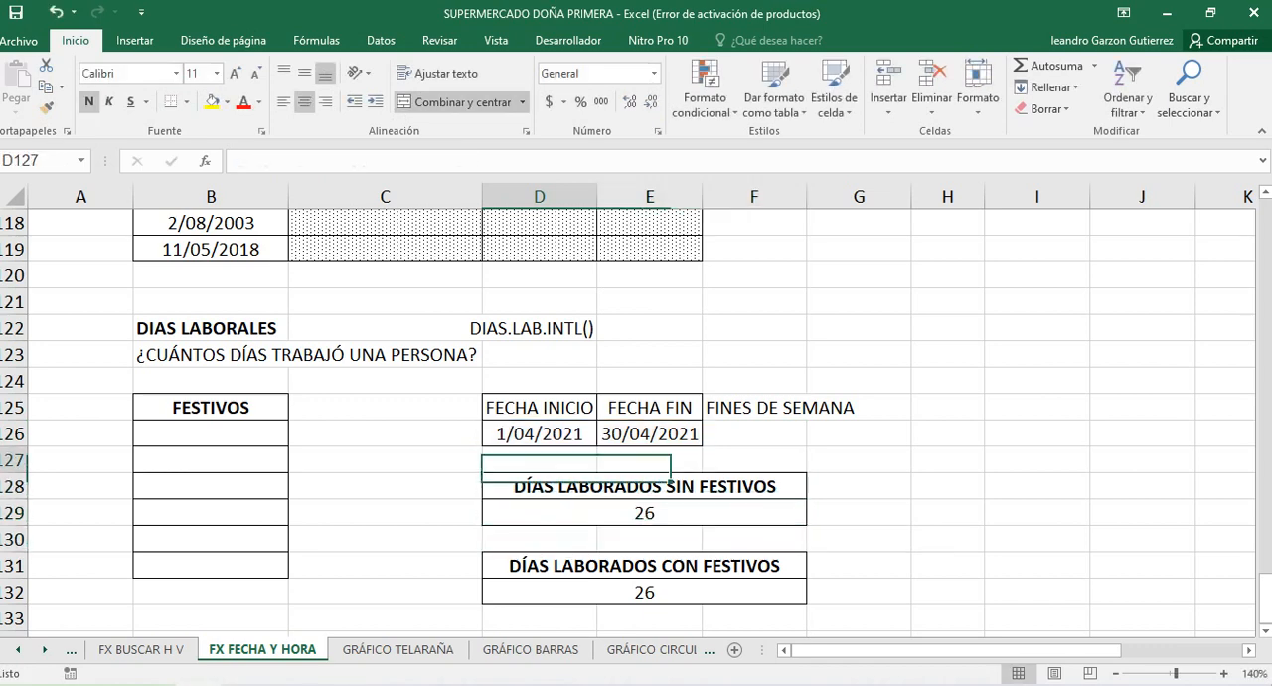
key(Right)
key(Right)
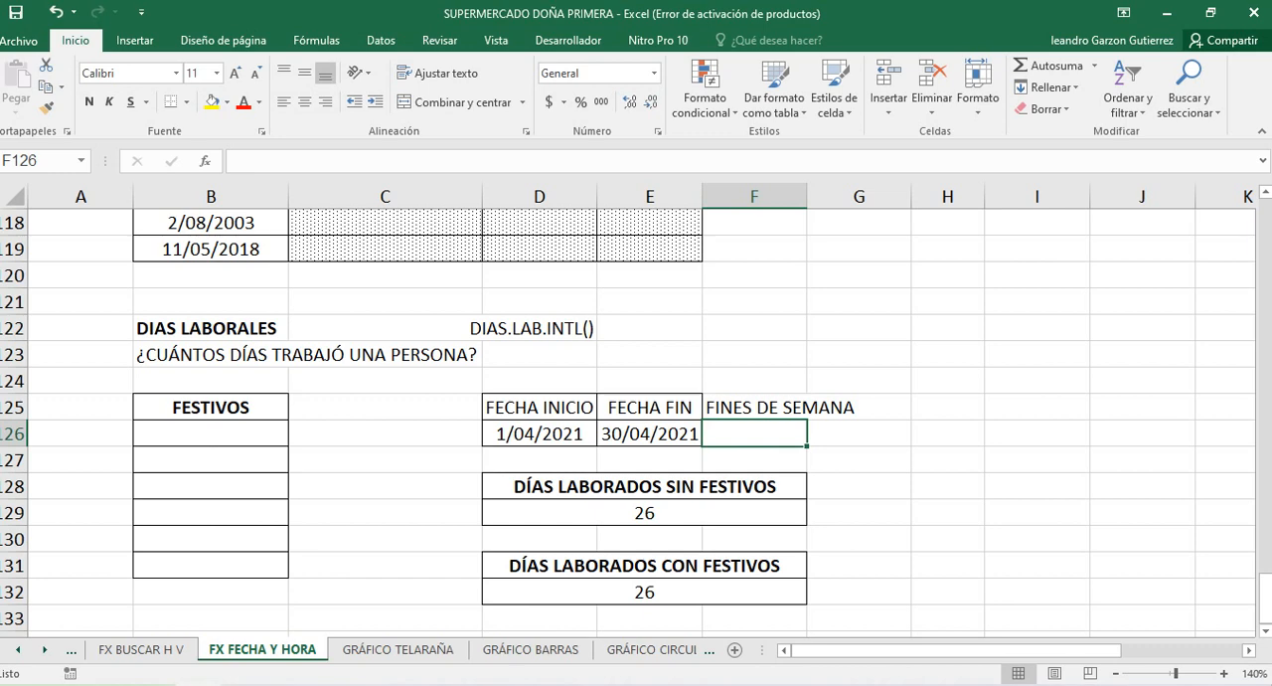
key(Right)
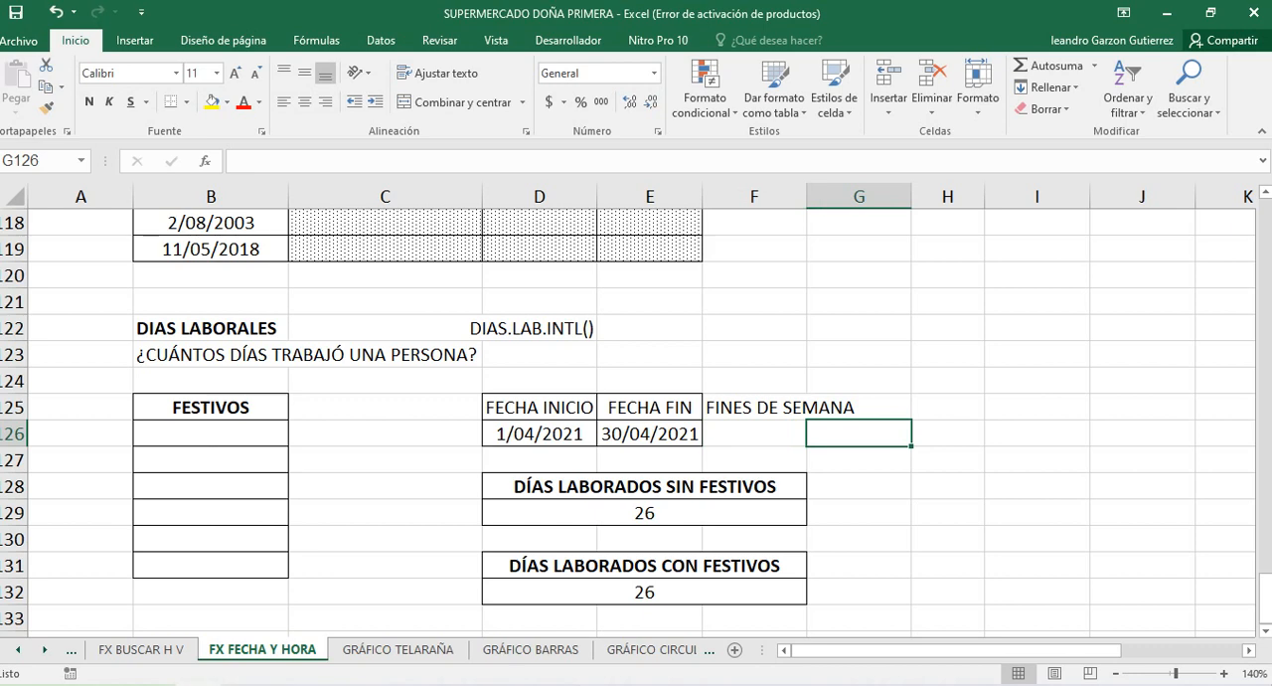
text(S-D)
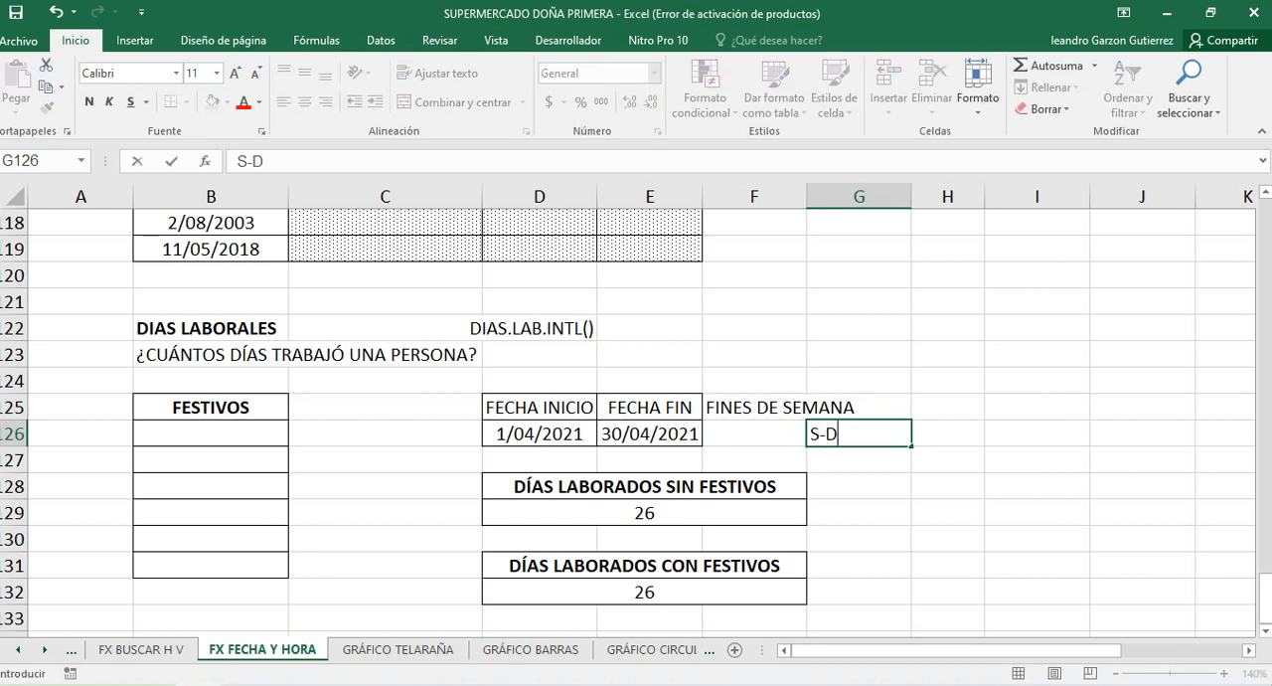
click(859, 592)
Merge and center the FINES DE SEMANA heading across F125:G125
click(754, 434)
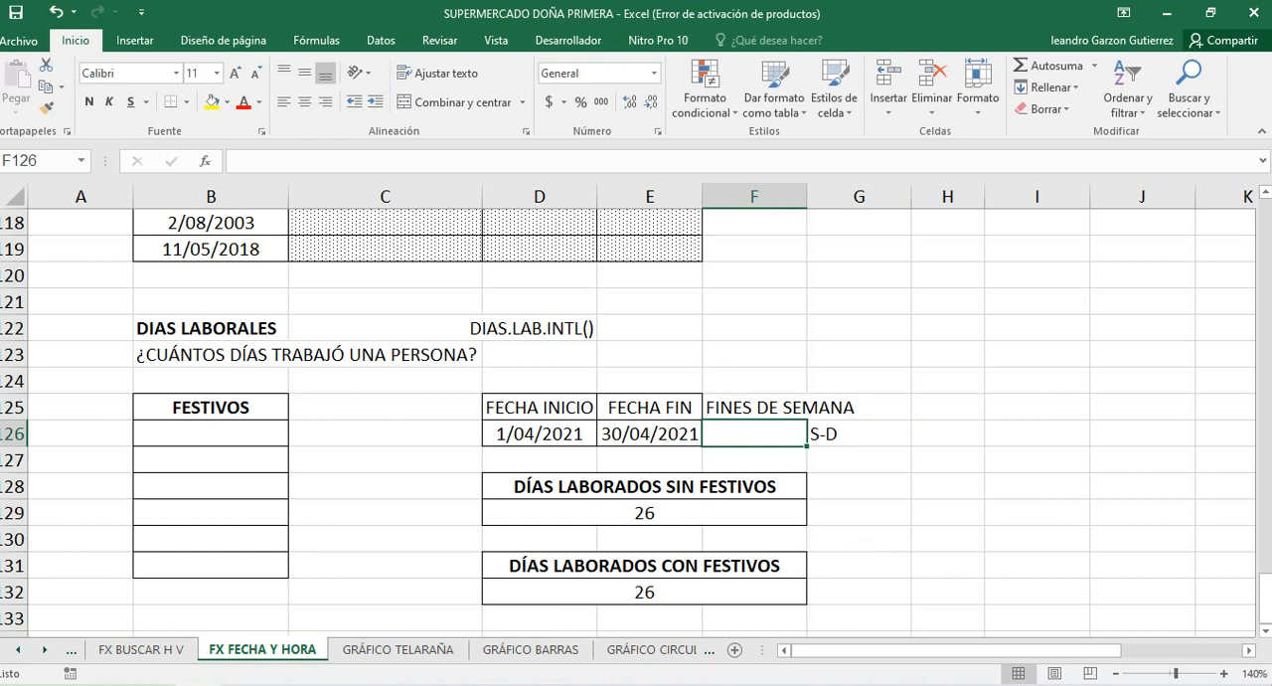
drag(755, 407, 859, 408)
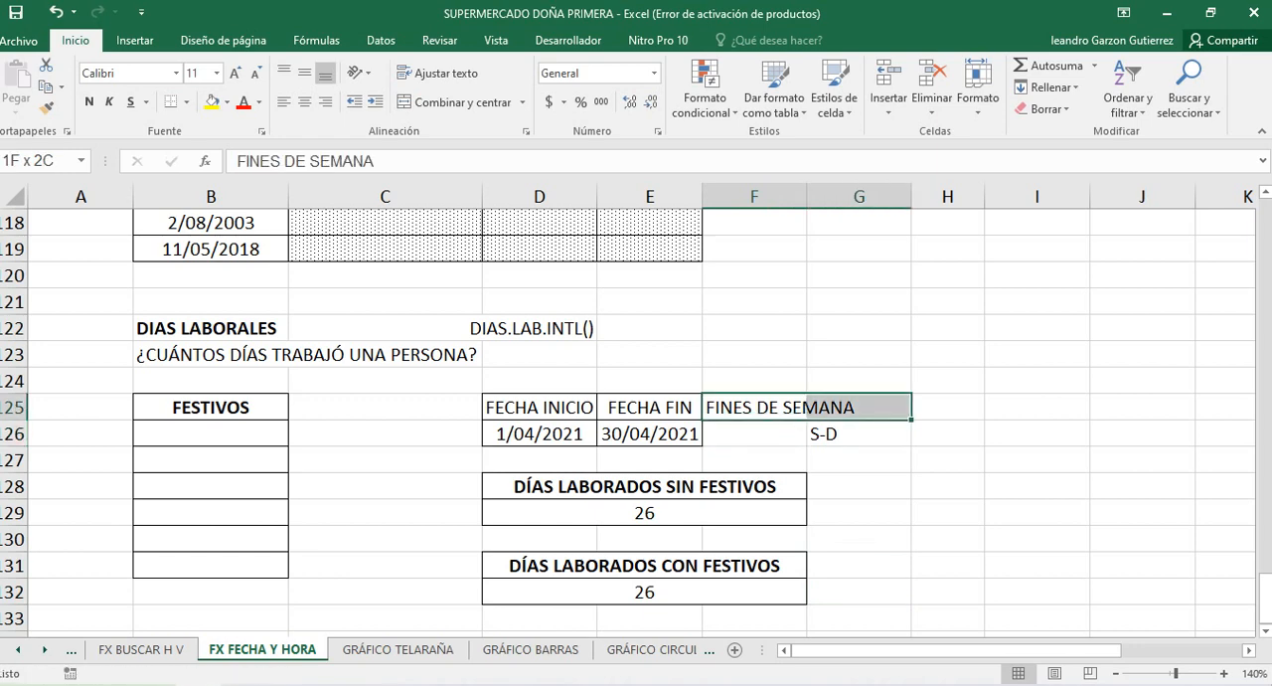
click(455, 101)
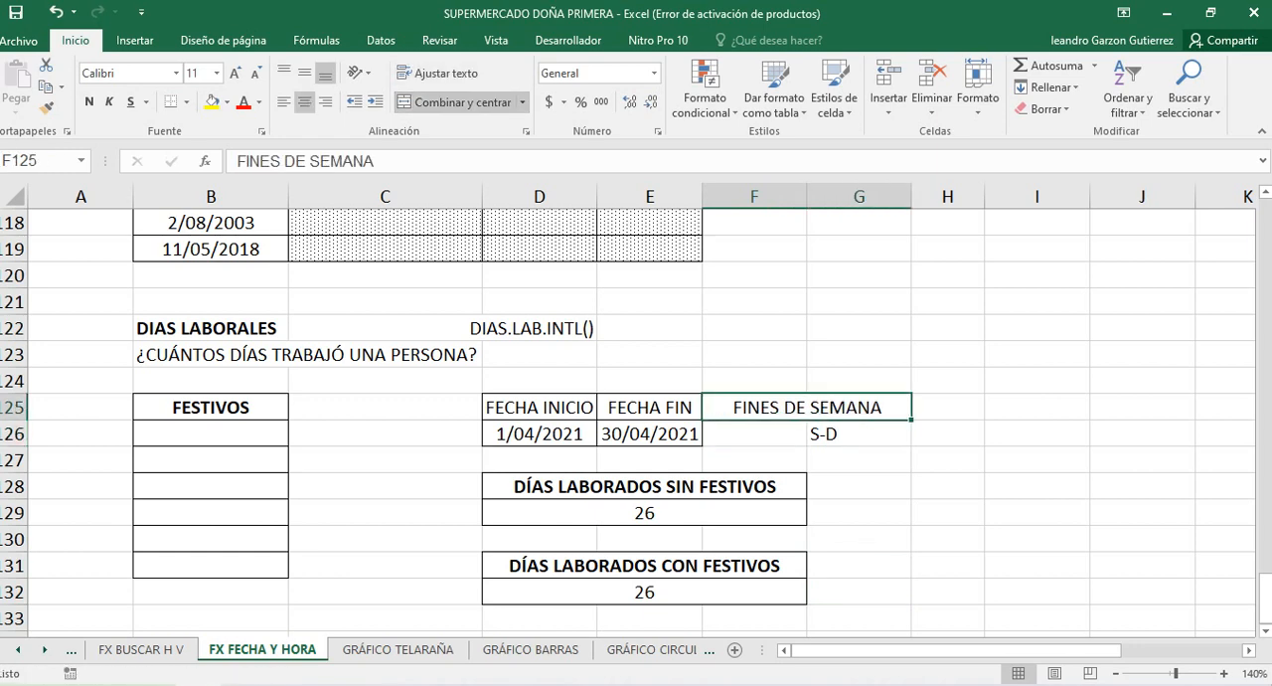
Apply all borders to the weekend block F125:G126
click(754, 435)
drag(776, 408, 796, 434)
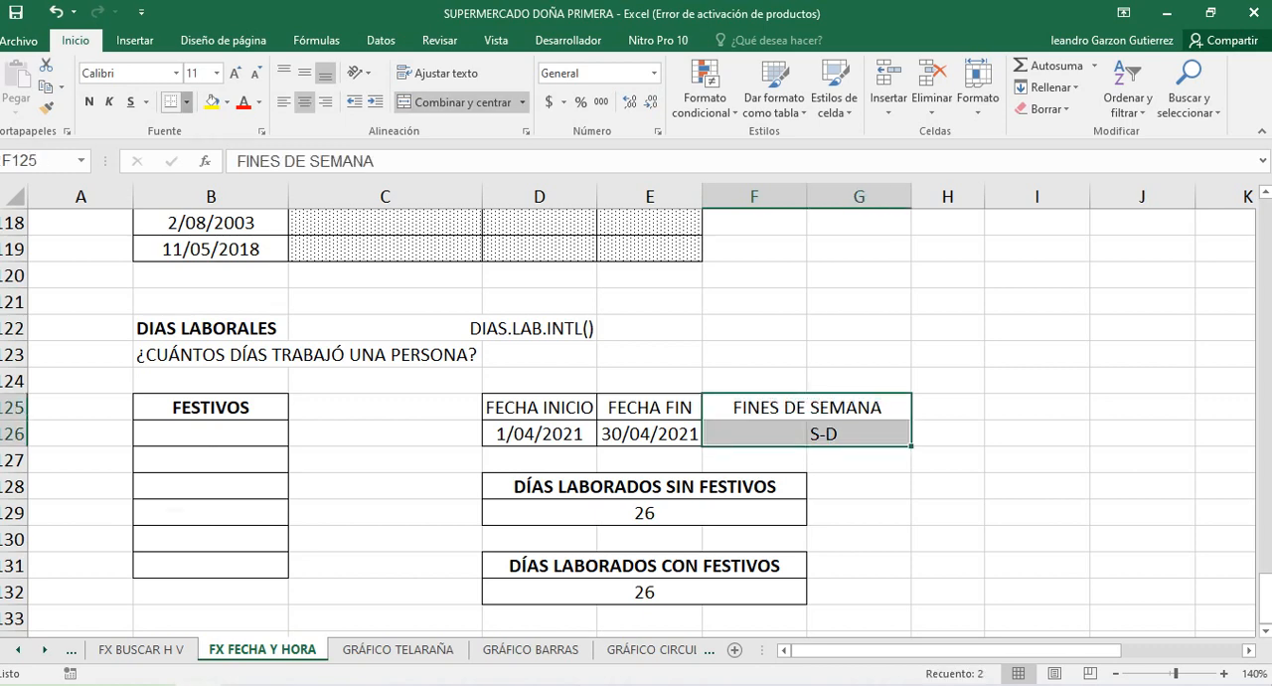
click(185, 101)
click(224, 257)
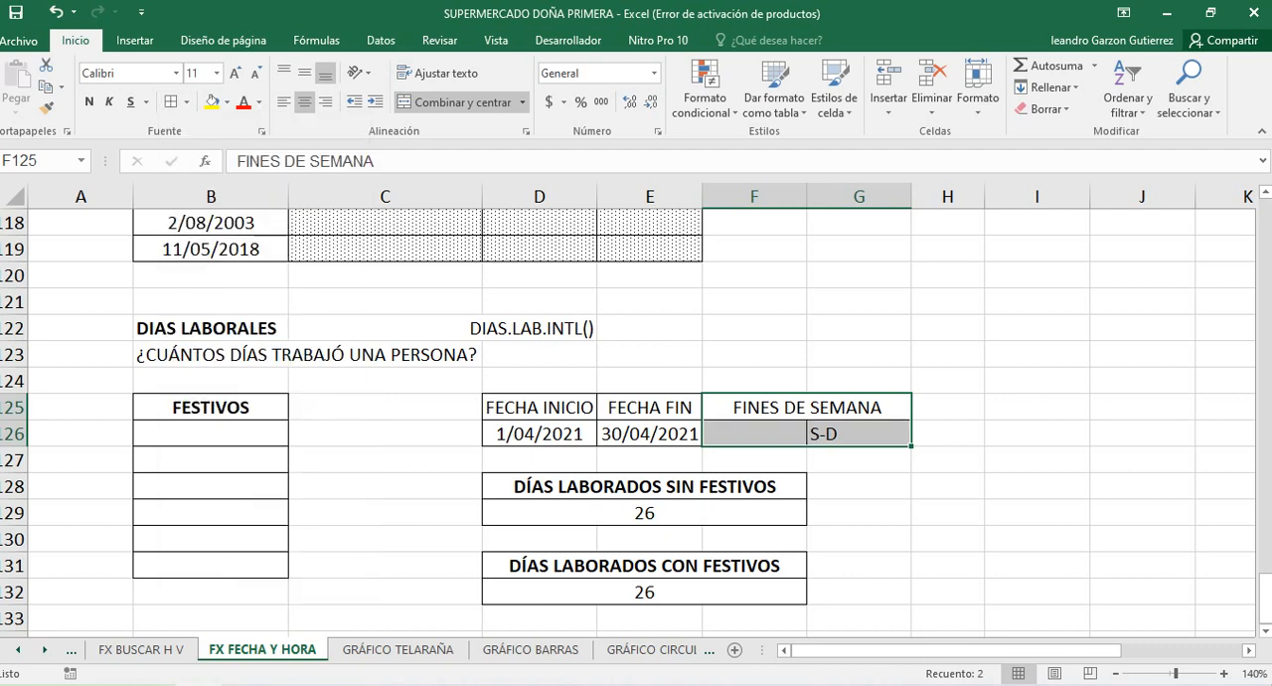
click(1037, 617)
Enter 8 as the number of weekend days in F126, beside the S-D label
click(755, 435)
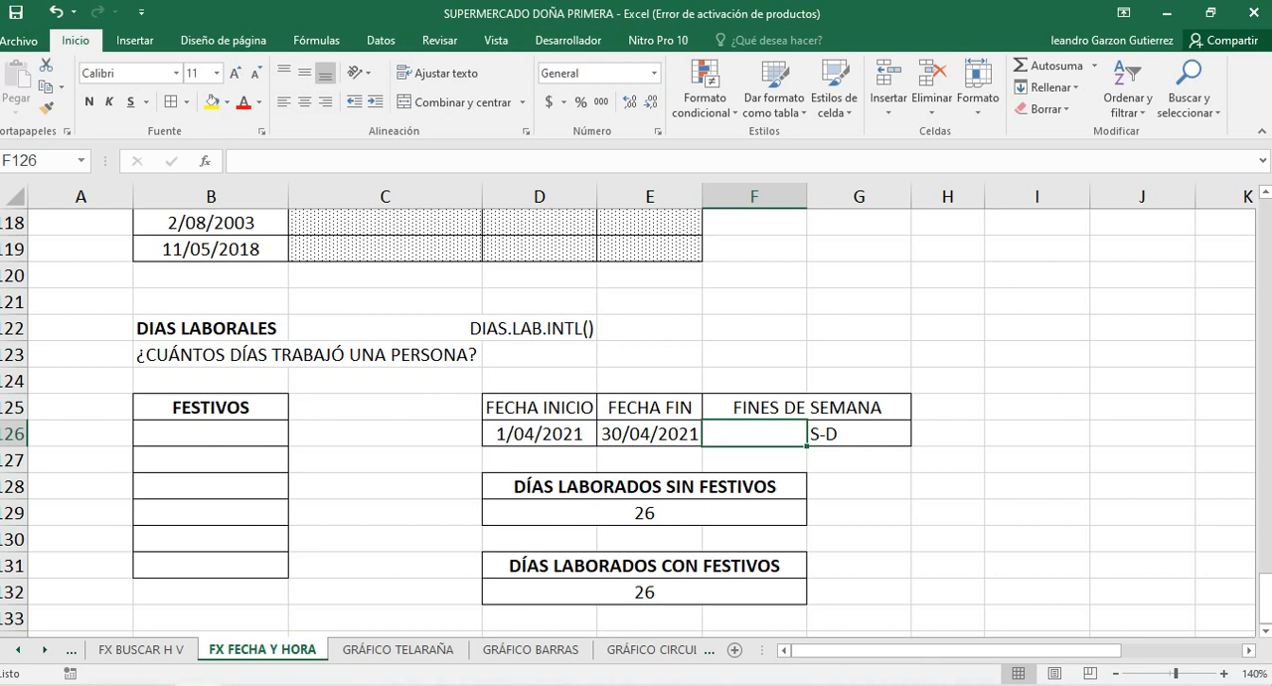
text(8)
click(858, 513)
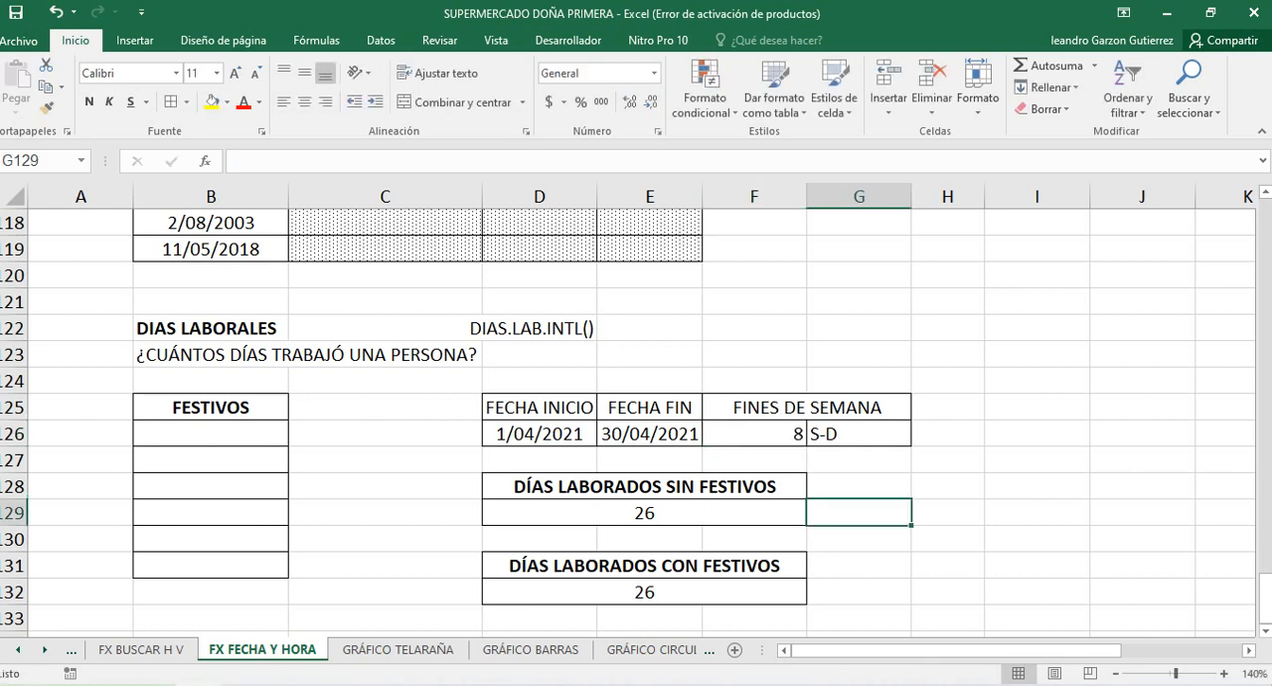
click(754, 435)
Change the weekend argument of the DIAS.LAB.INTL formula in D129 to 1 (Sábado, domingo)
click(644, 513)
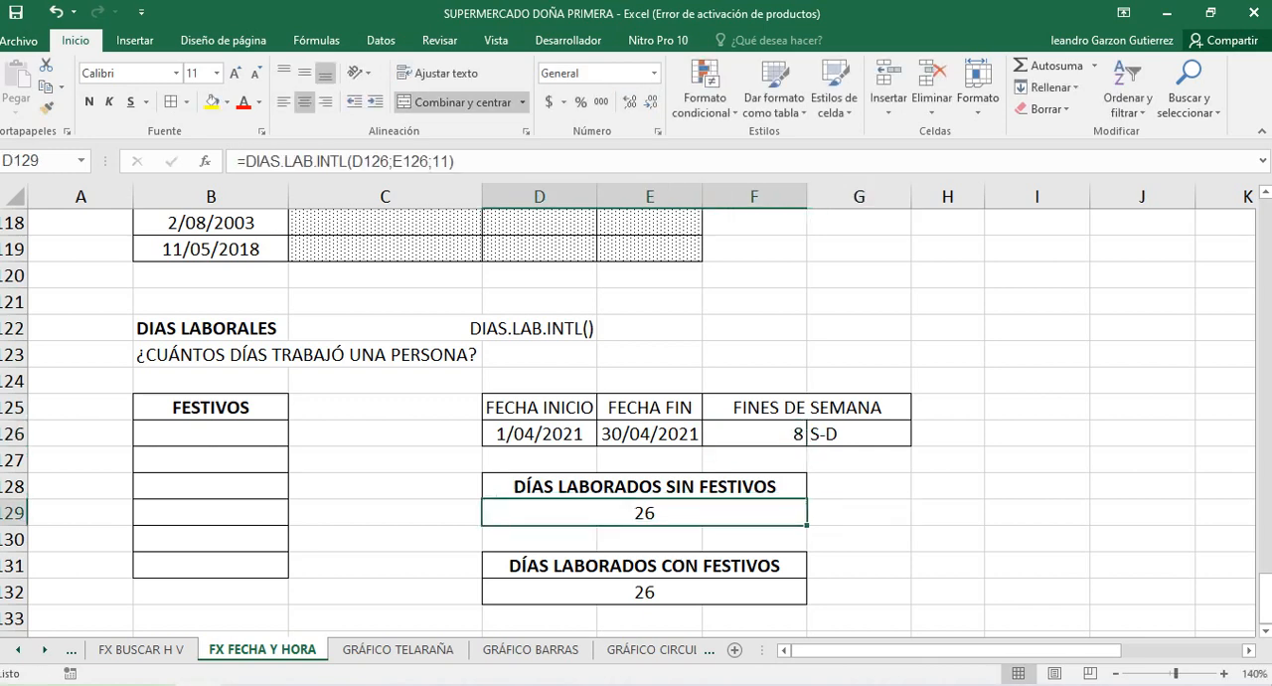
click(451, 162)
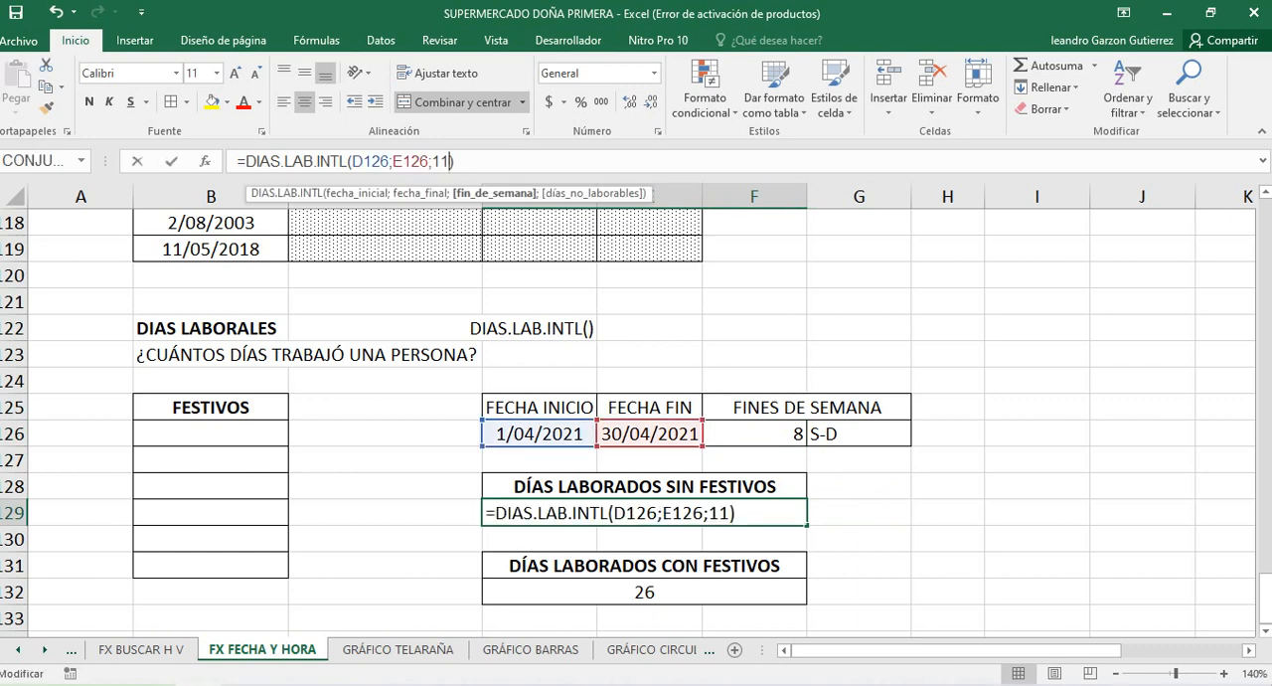
key(BackSpace)
key(BackSpace)
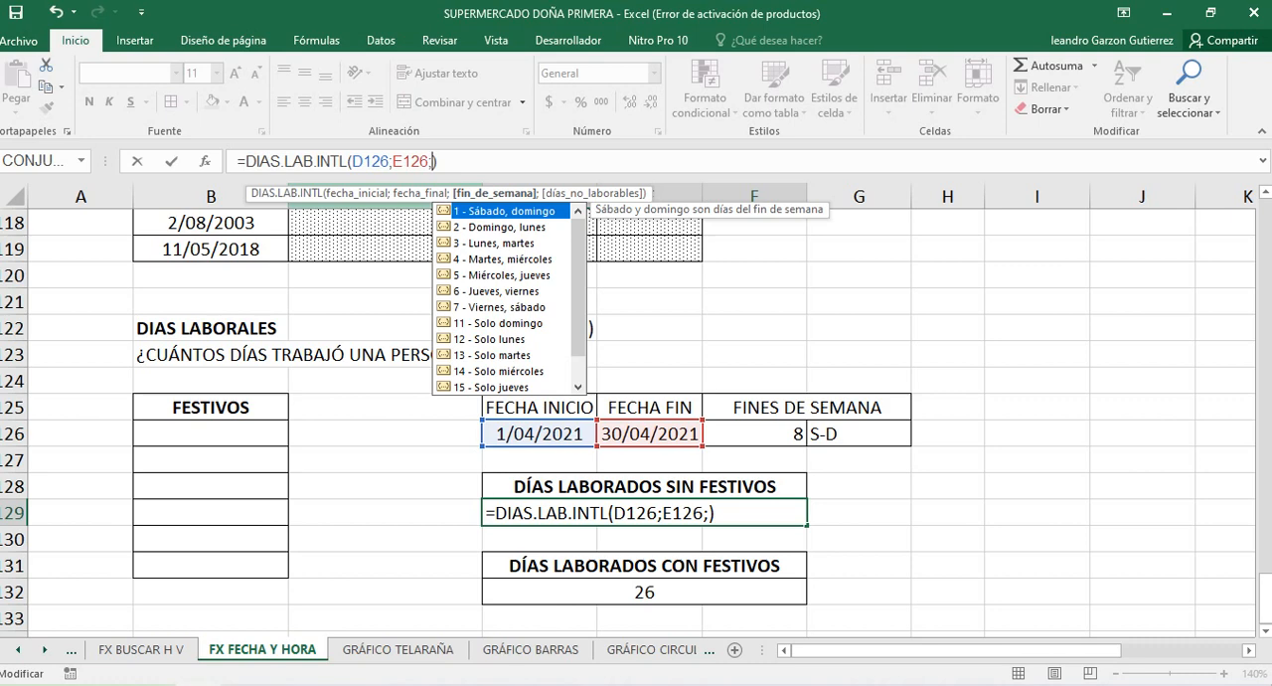
key(Return)
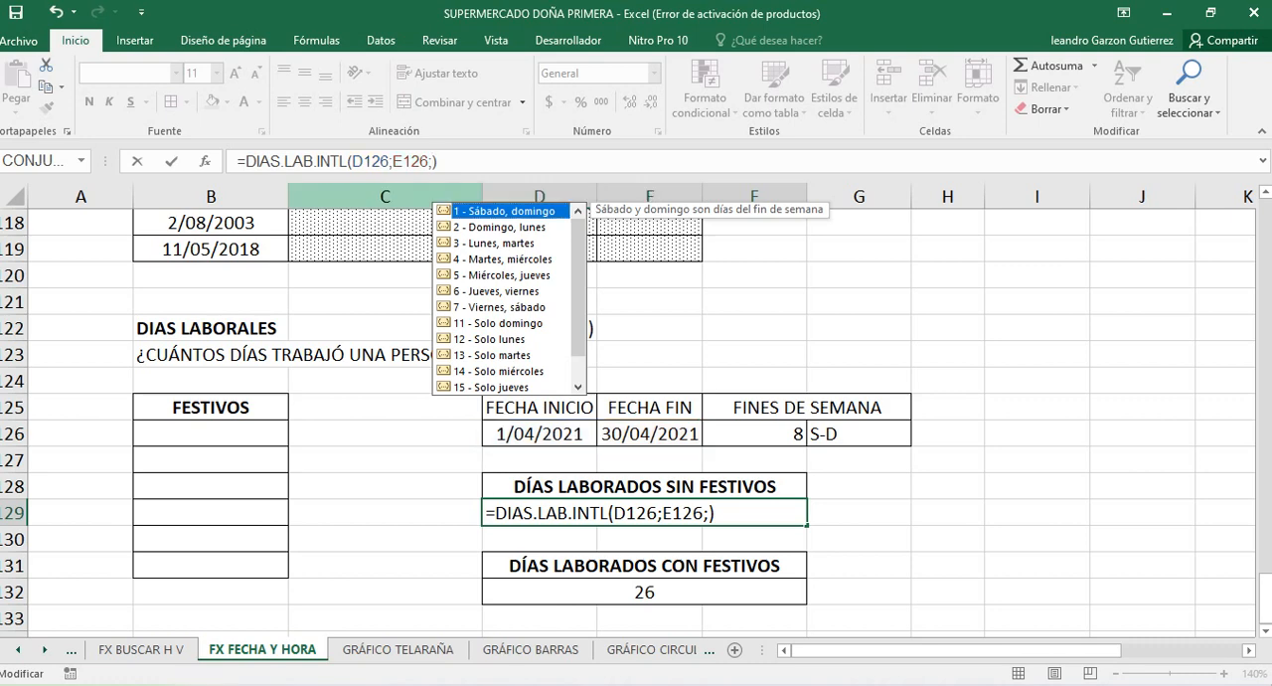
text(1)
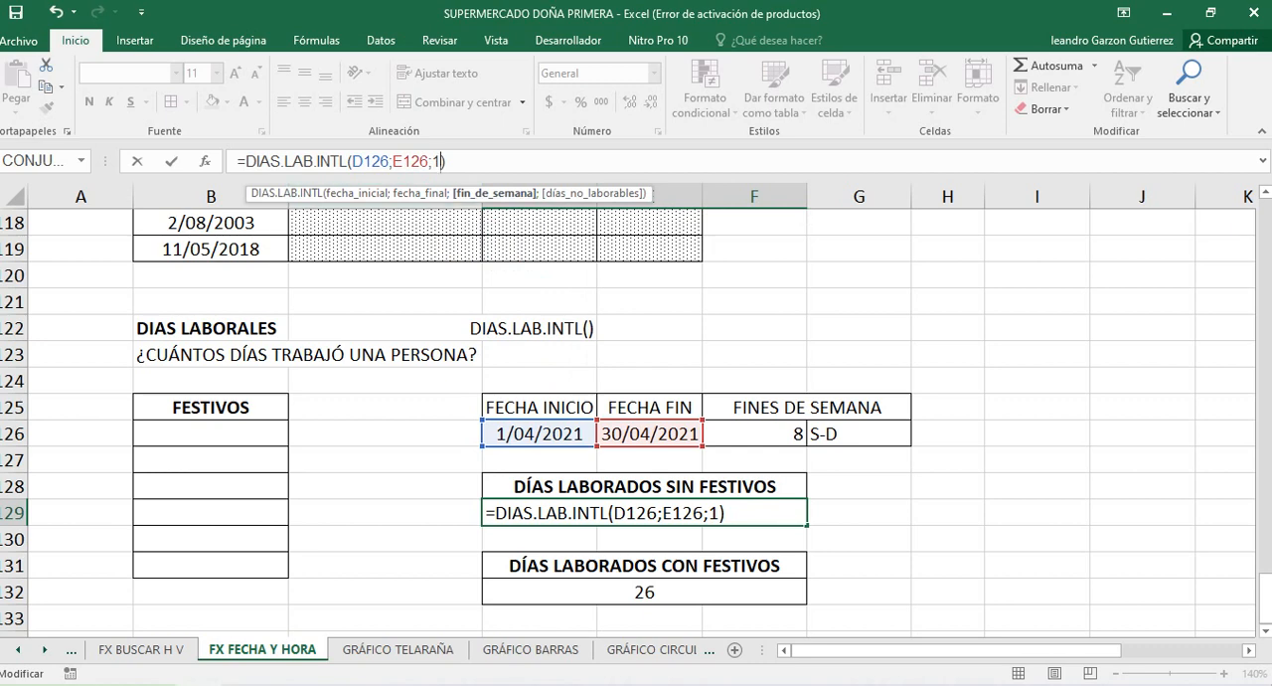
key(Return)
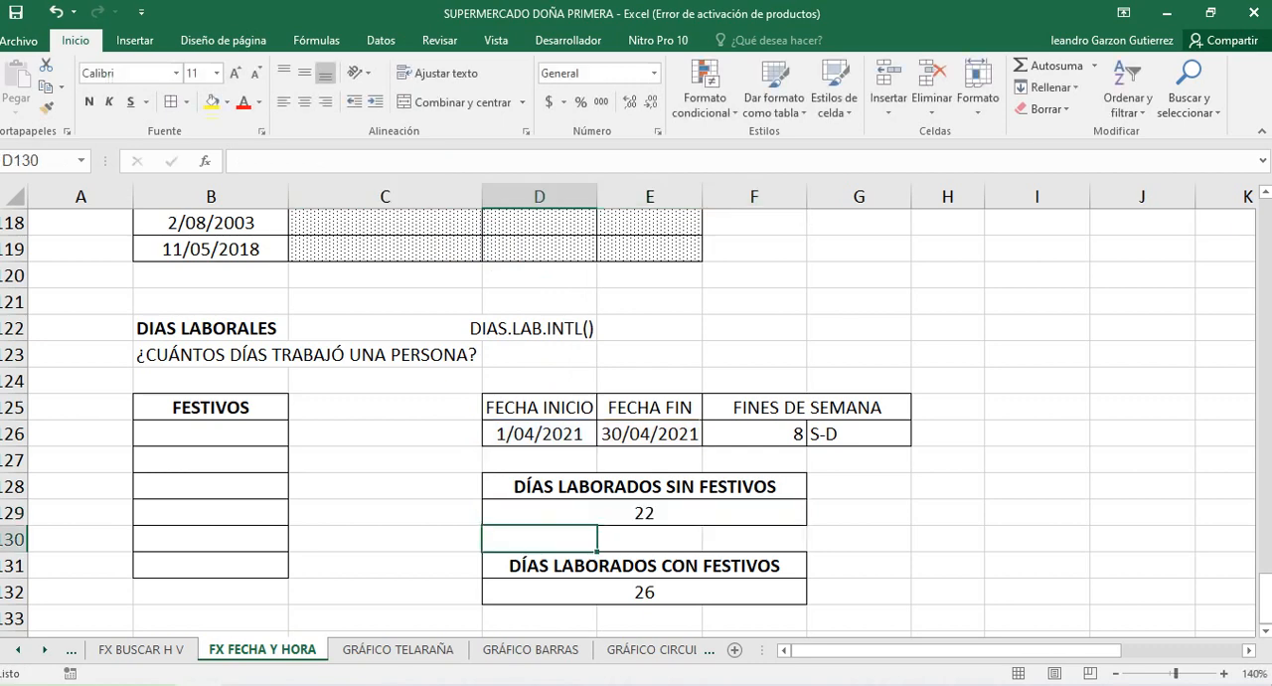
Change the weekend argument of the DÍAS LABORADOS CON FESTIVOS formula in D132 to 1, keeping the holiday range B126:B131
click(644, 592)
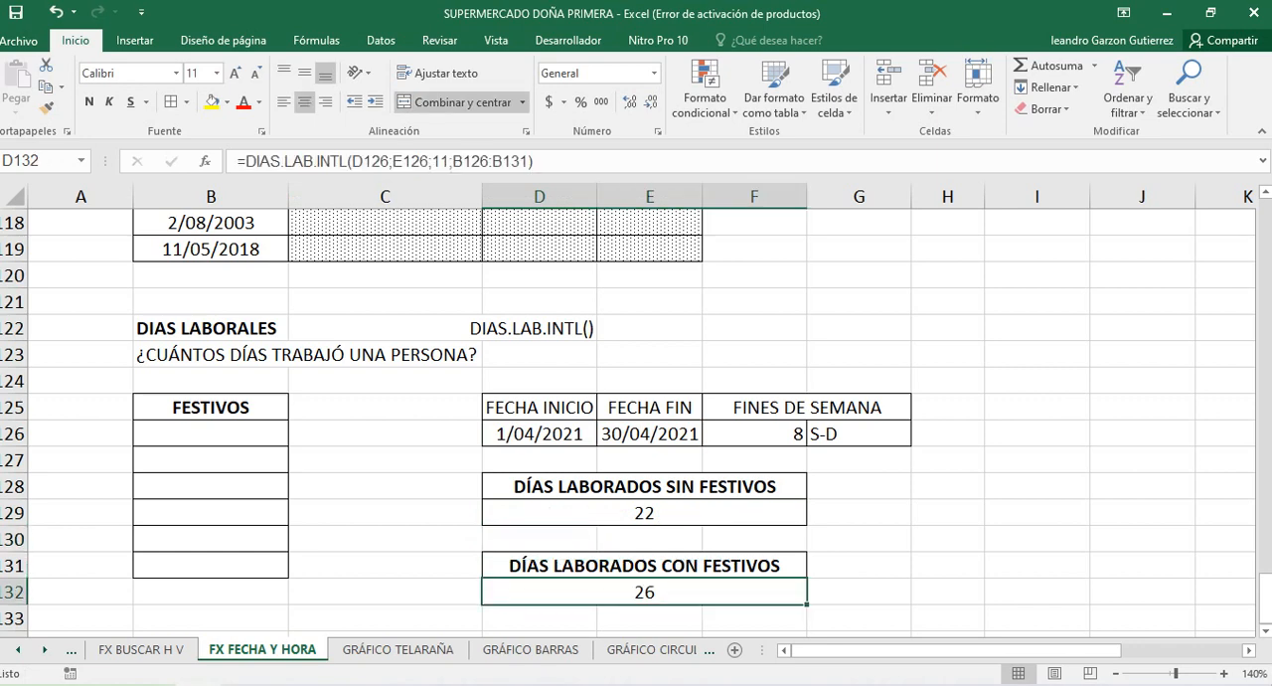
click(451, 160)
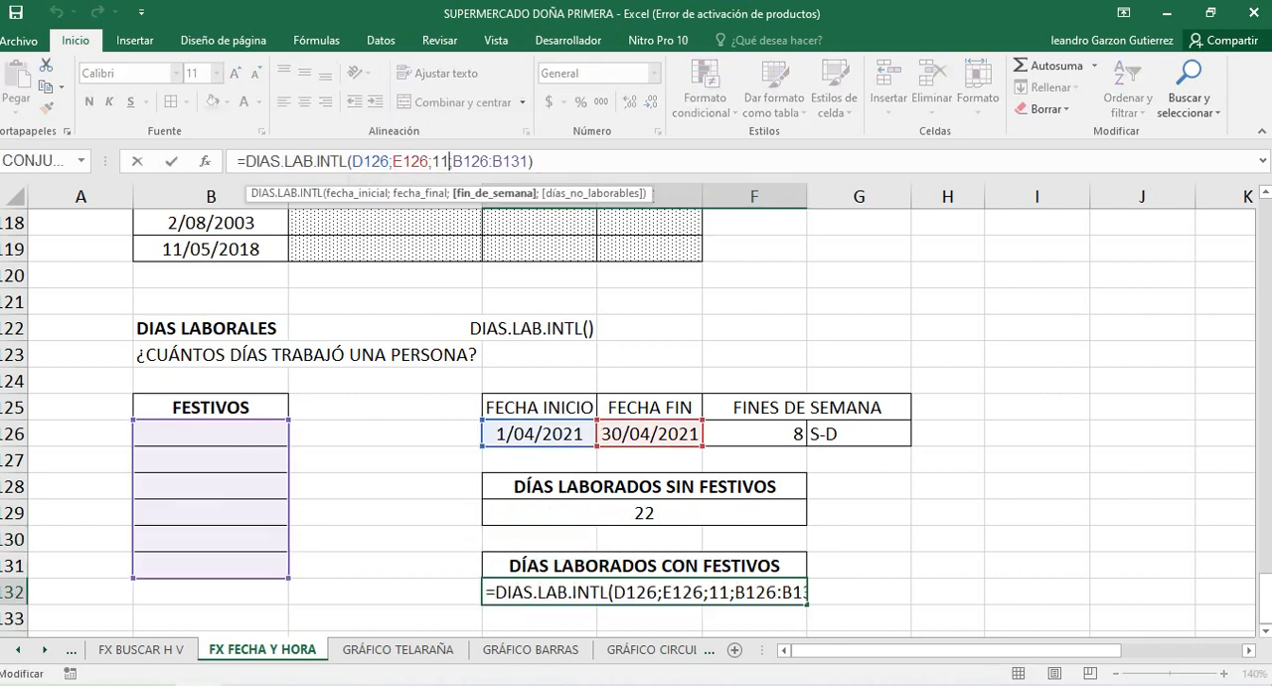
key(BackSpace)
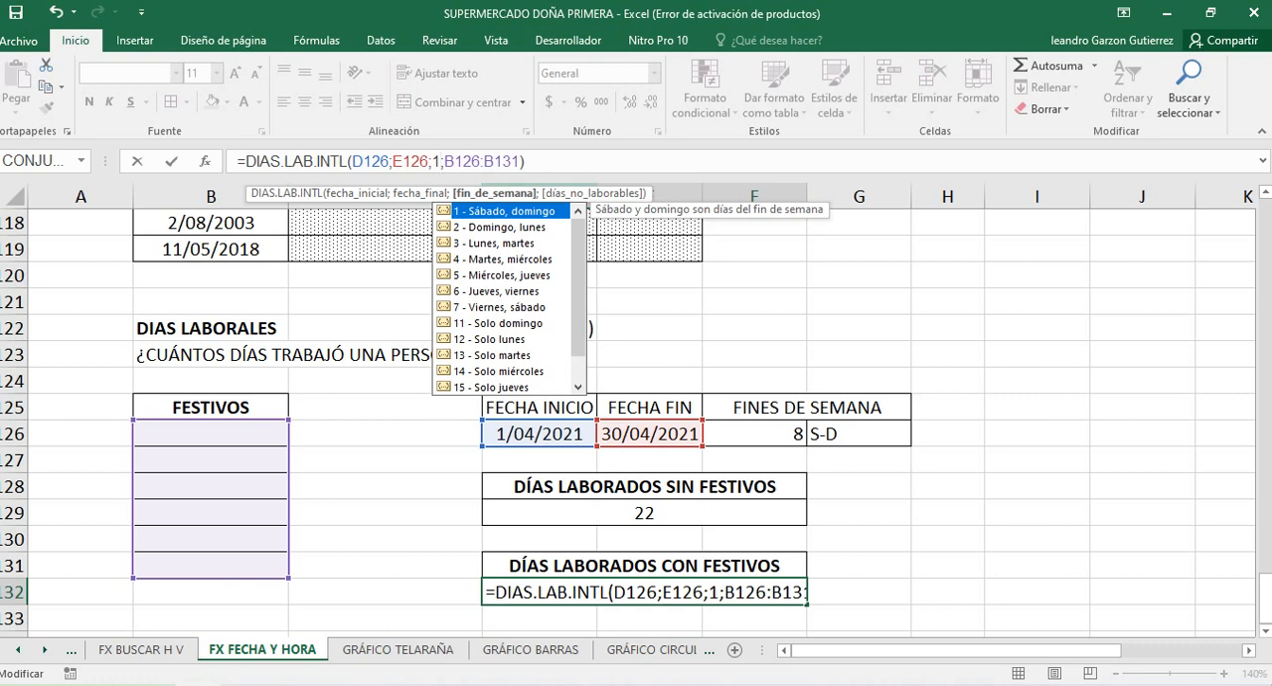
mouse_move(578, 288)
mouse_down()
mouse_move(579, 311)
mouse_move(579, 300)
mouse_up()
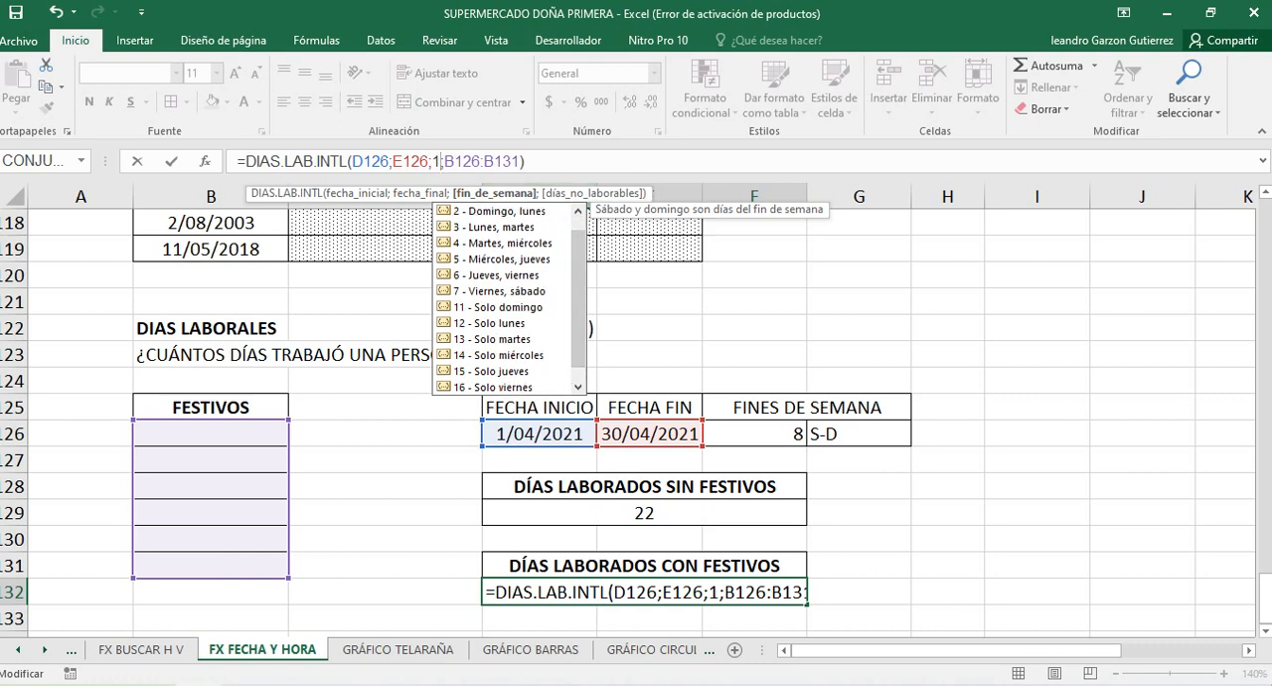
drag(579, 301, 578, 287)
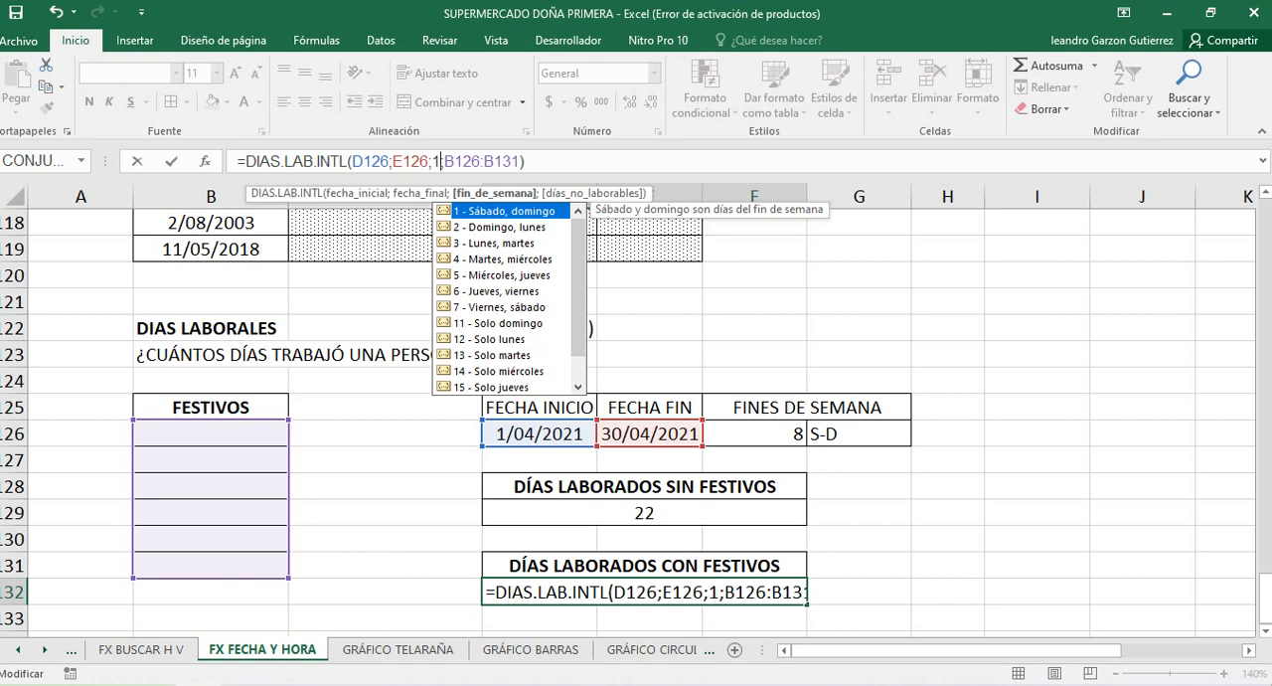
key(Tab)
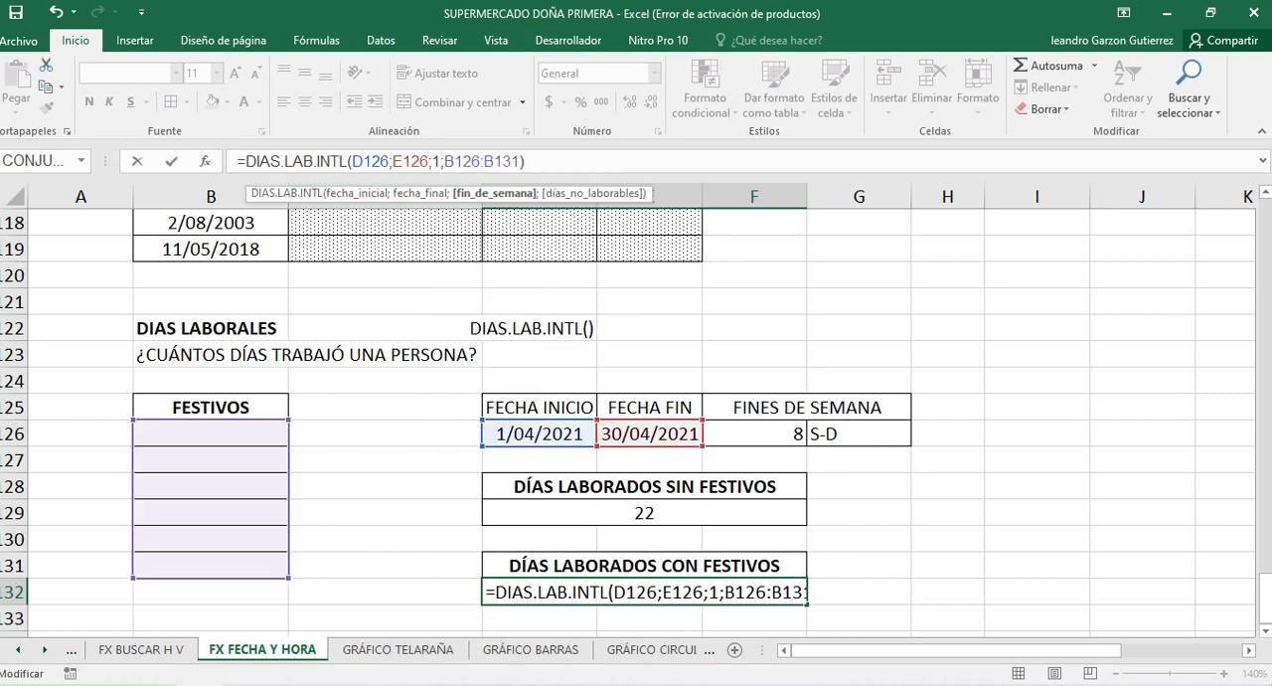
key(ctrl+Return)
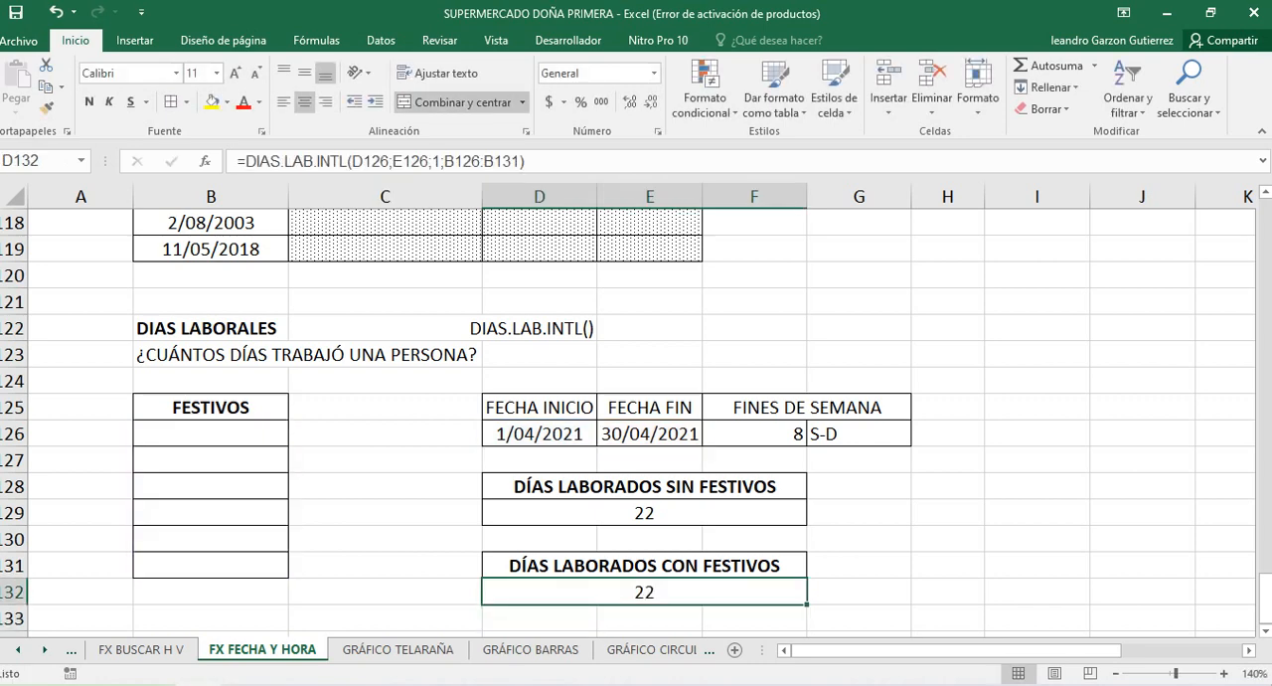
click(754, 434)
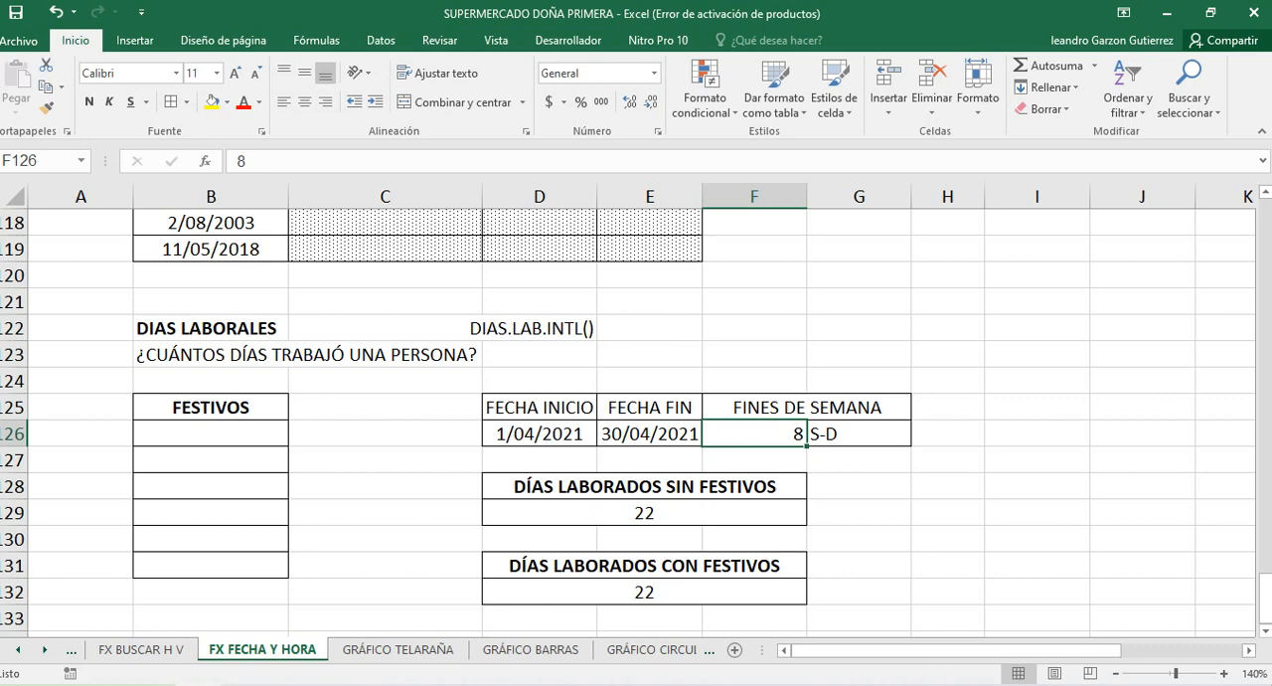
Enter the holidays 1/04/2021 in B126 and 2/04/2021 in B127 of the FESTIVOS list
click(211, 434)
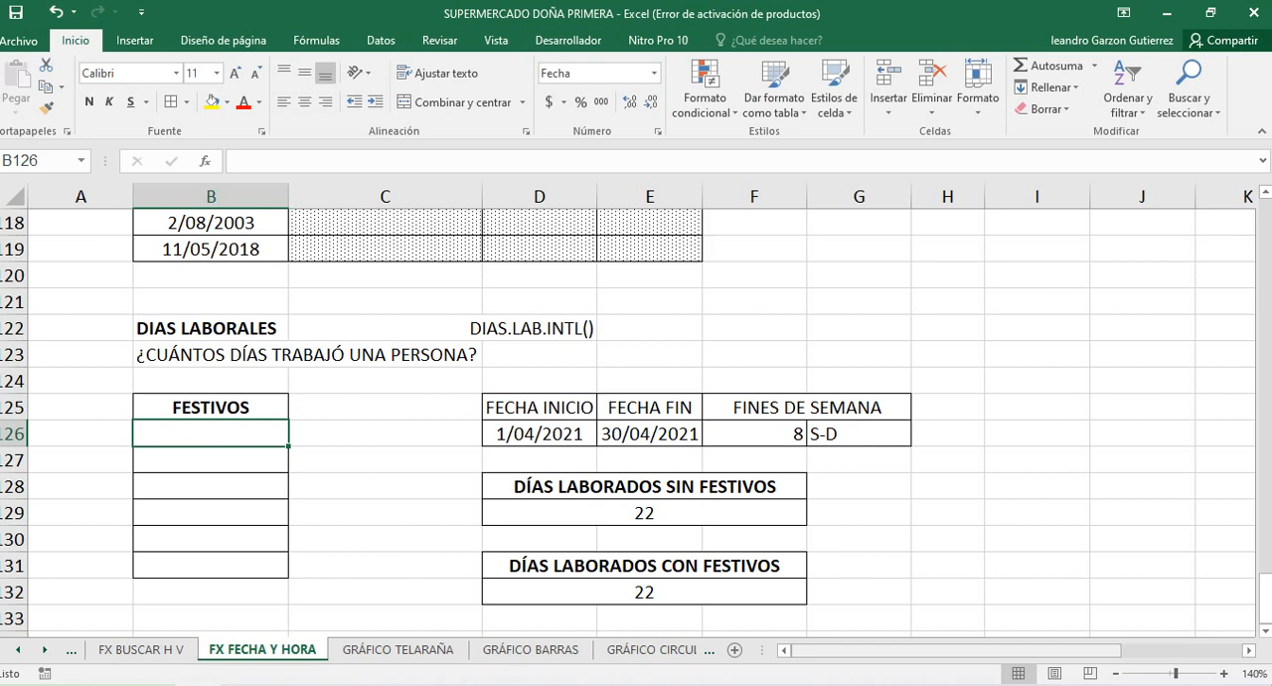
text(1-)
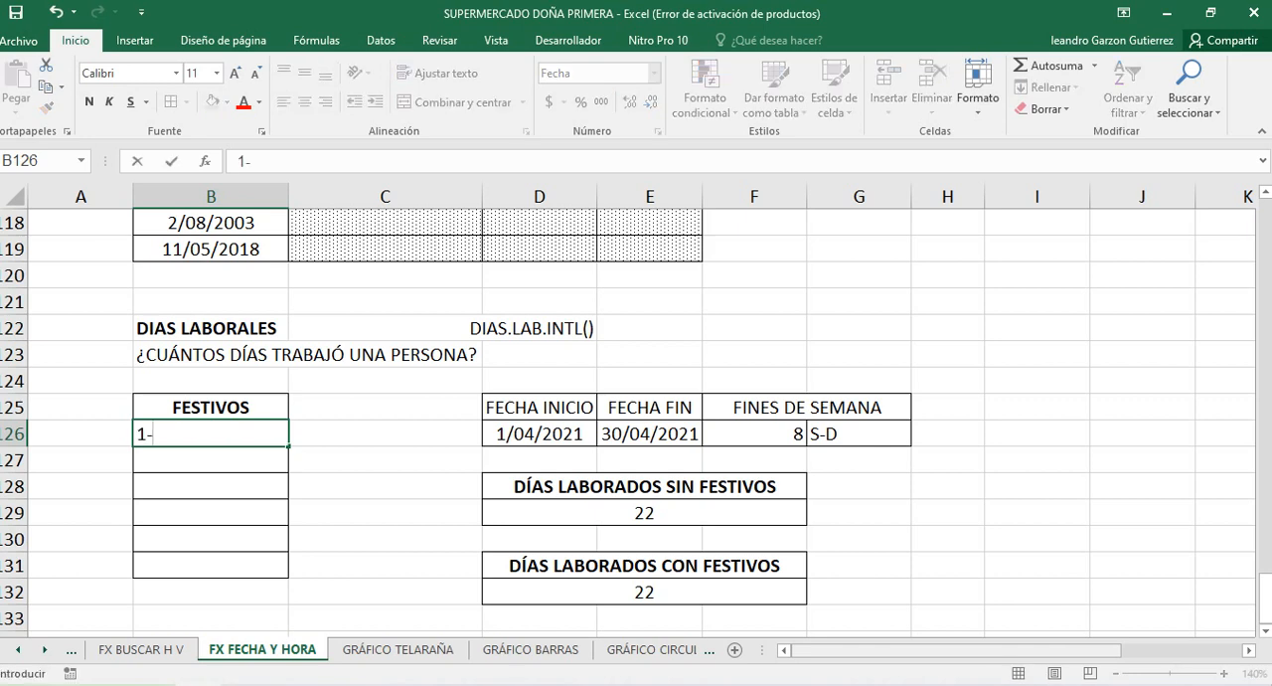
text(4-21)
key(Return)
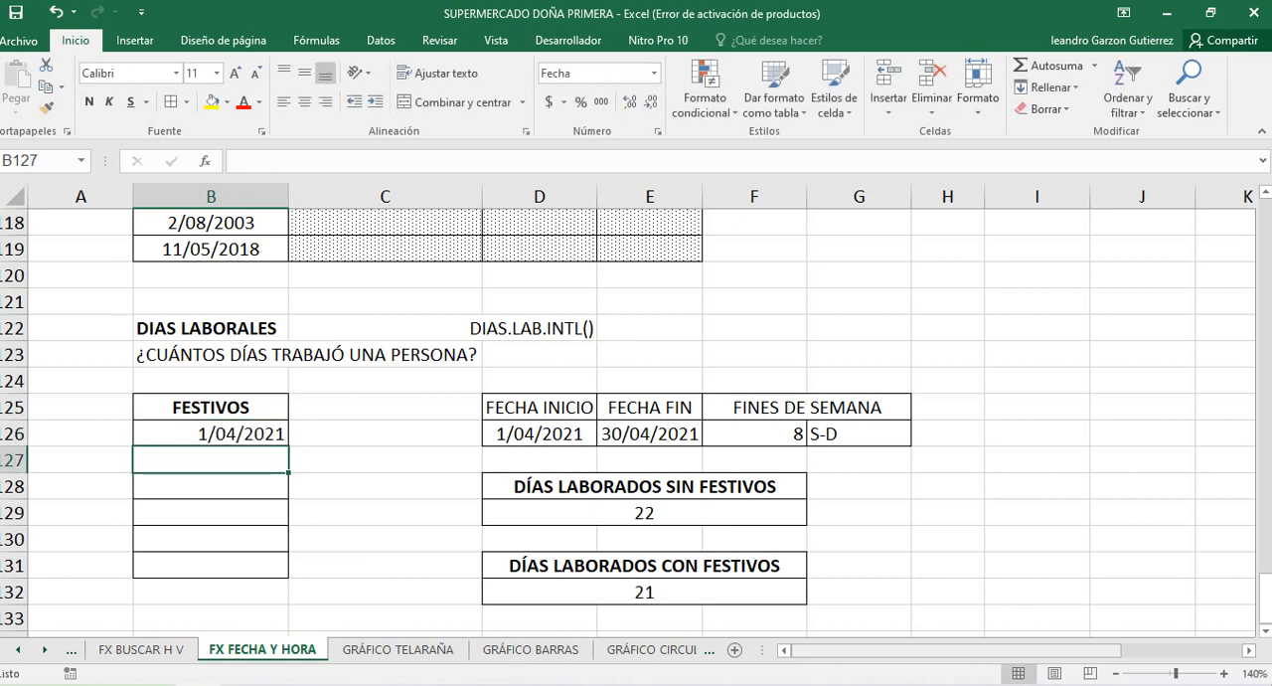
text(2-4)
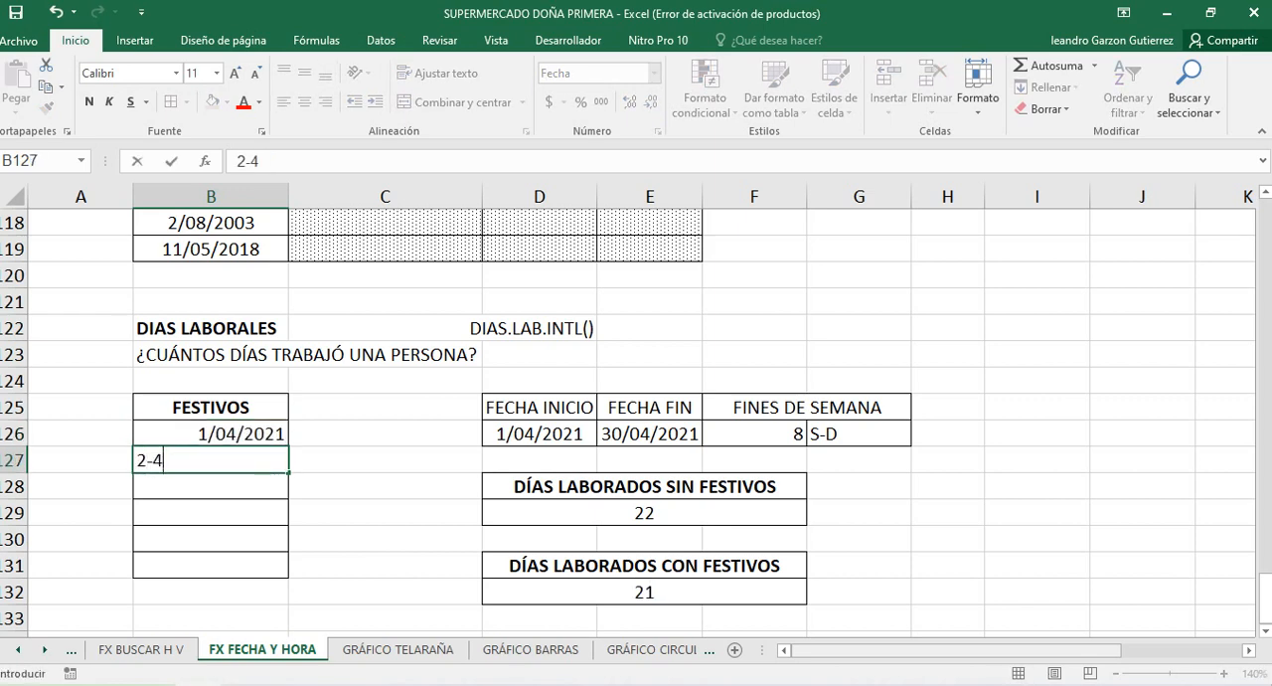
text(-21)
key(Return)
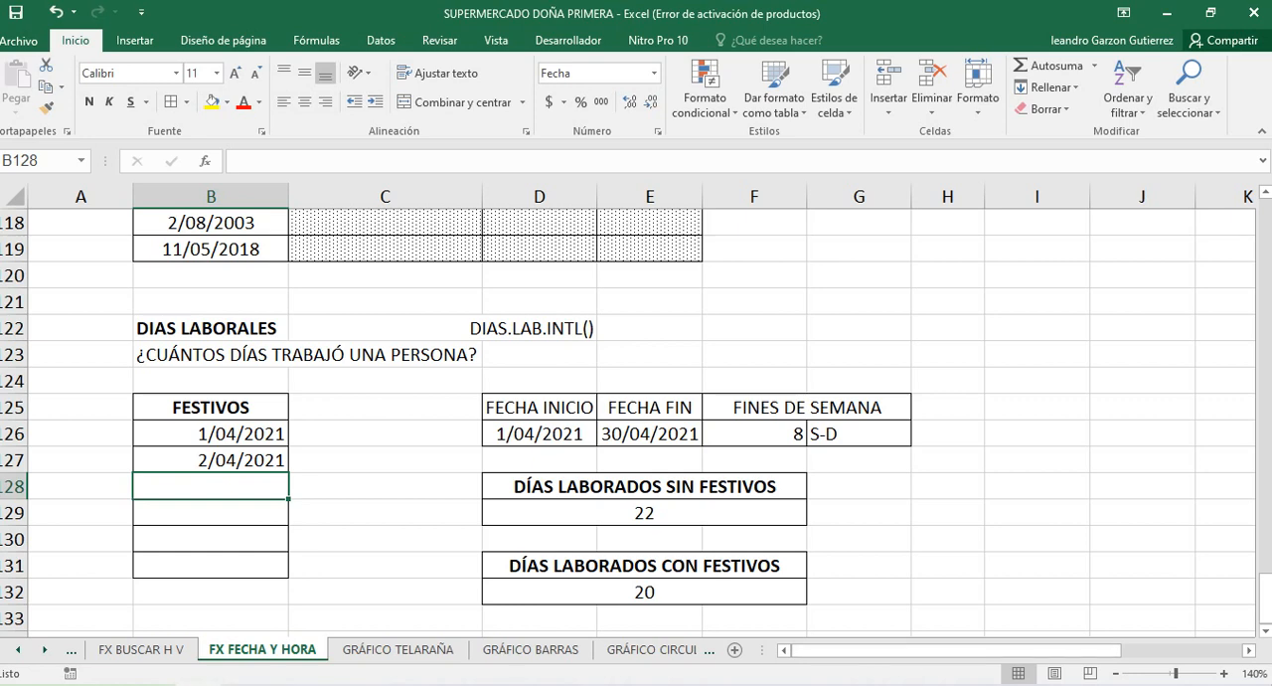
Set the font size of both working-day results, D129 and D132, to 18
click(644, 513)
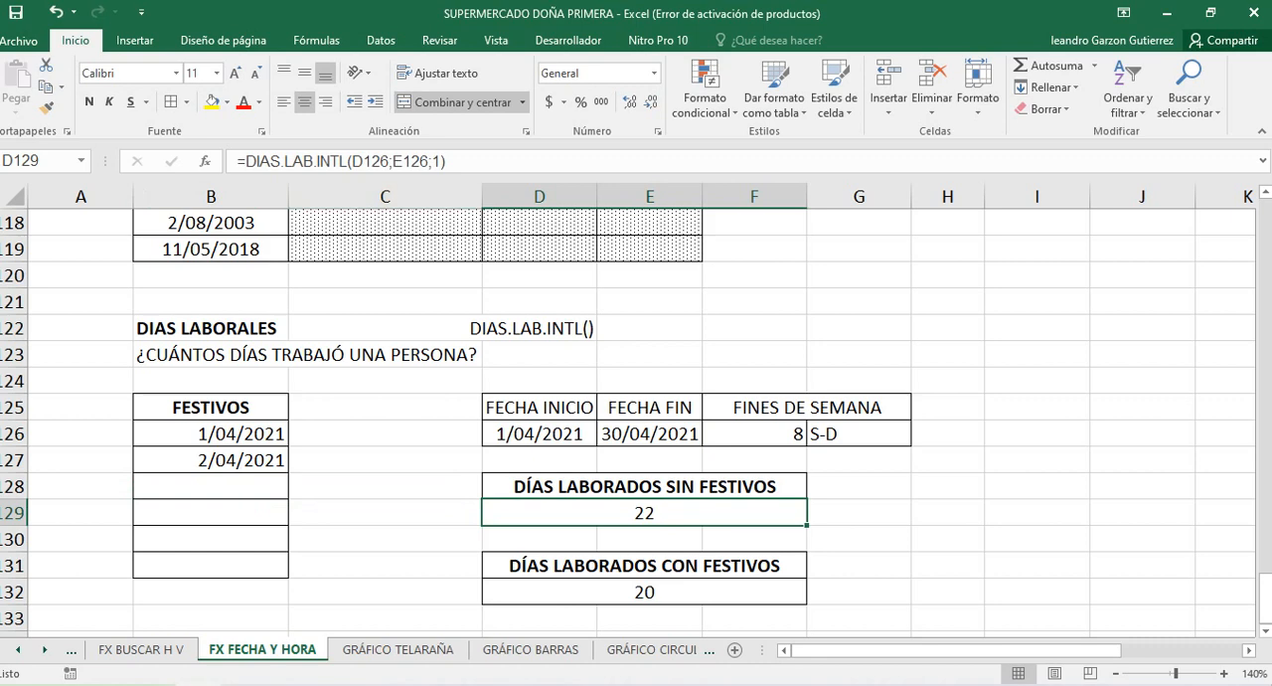
ctrl+click(644, 593)
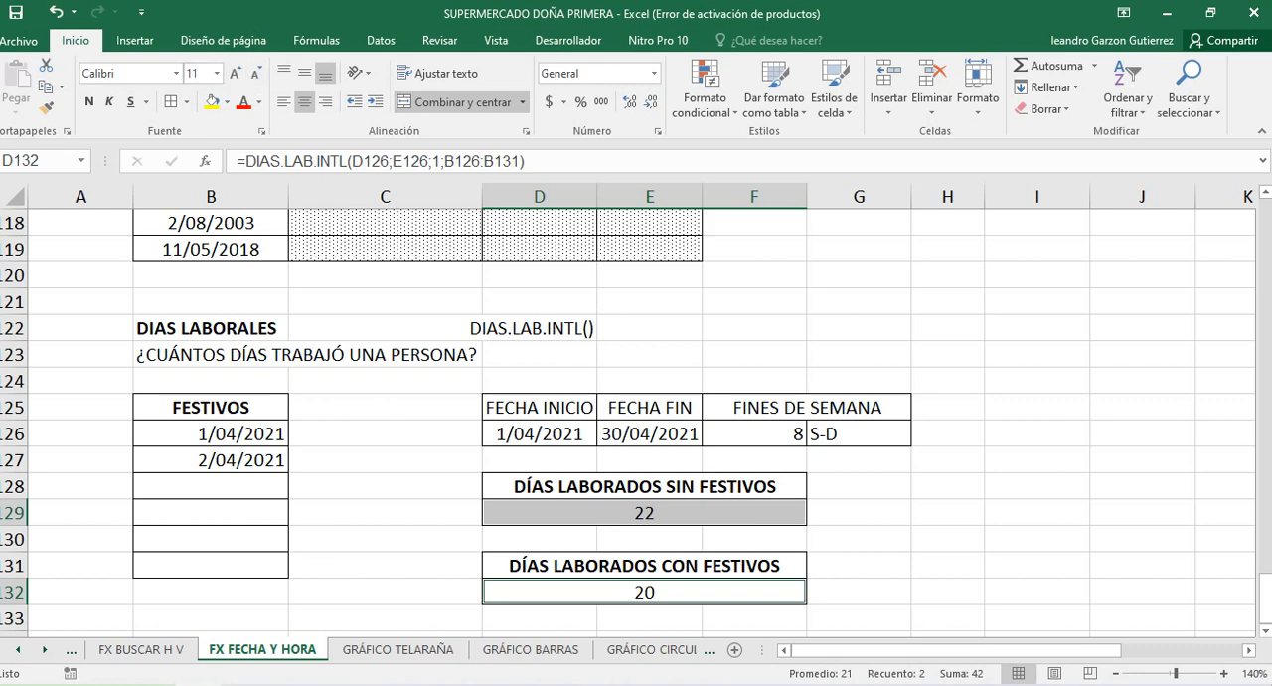
click(216, 73)
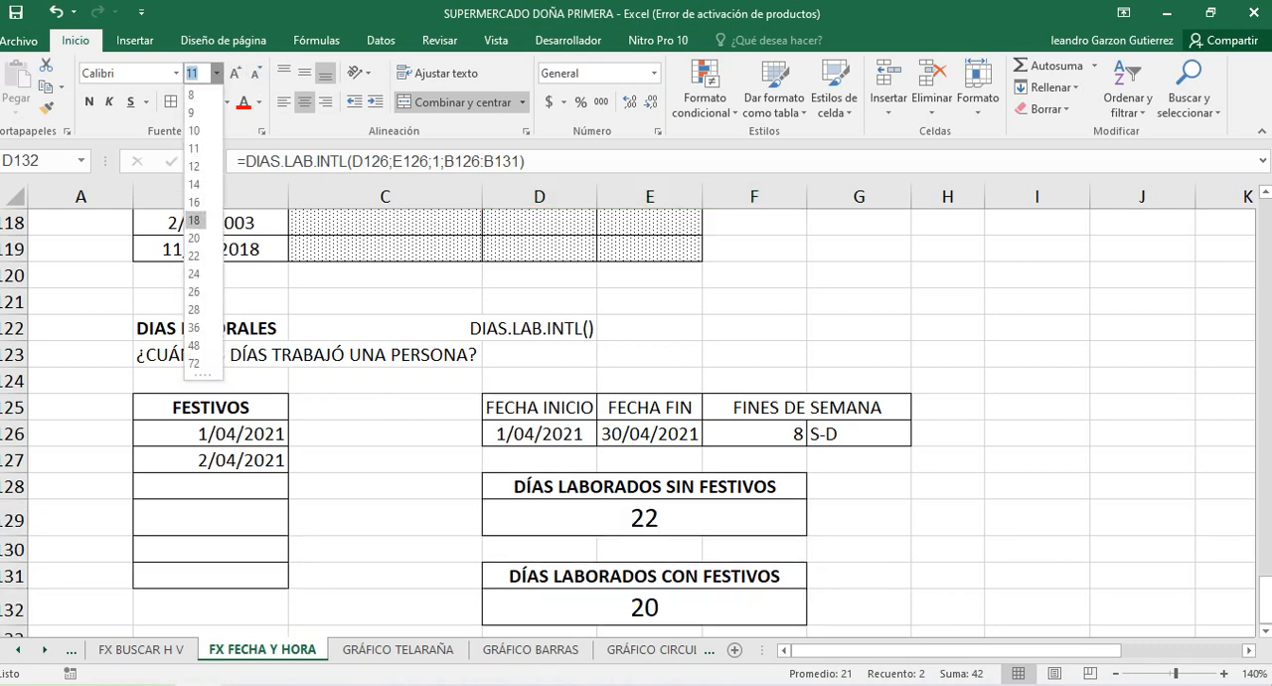
click(194, 220)
Examine the DIAS.LAB.INTL formula in D129 argument by argument: function name, start date, end date and weekend code
click(644, 520)
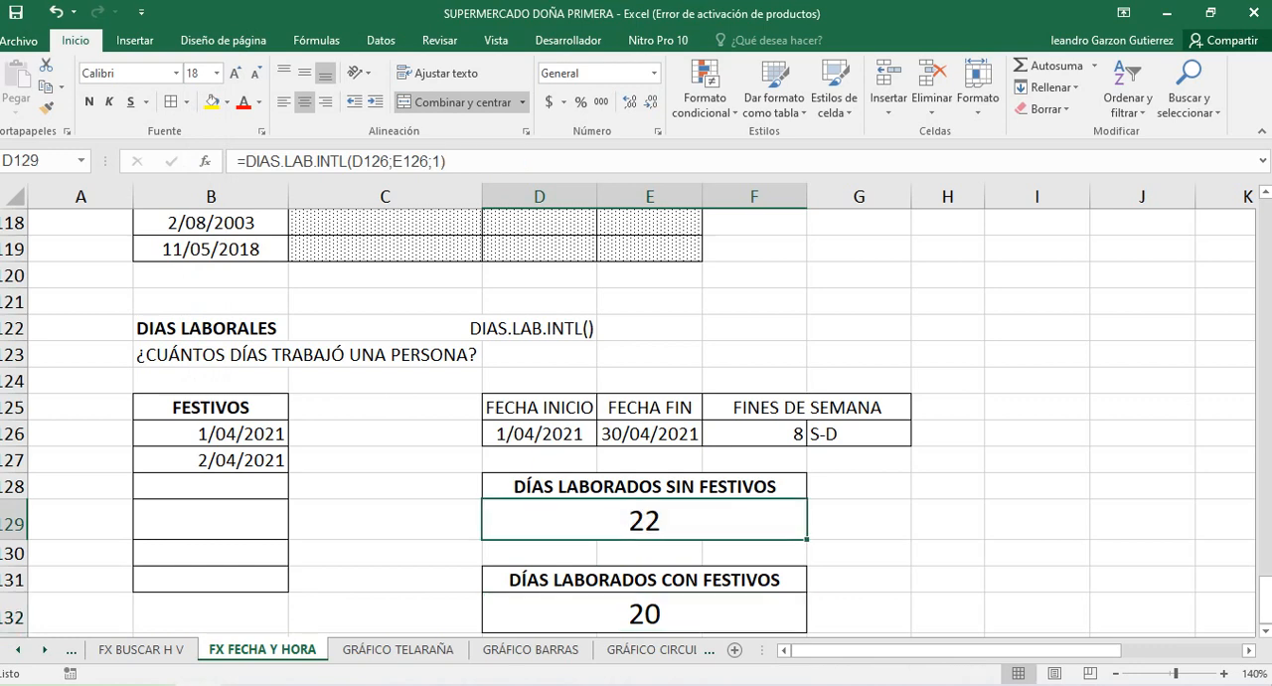
double_click(570, 521)
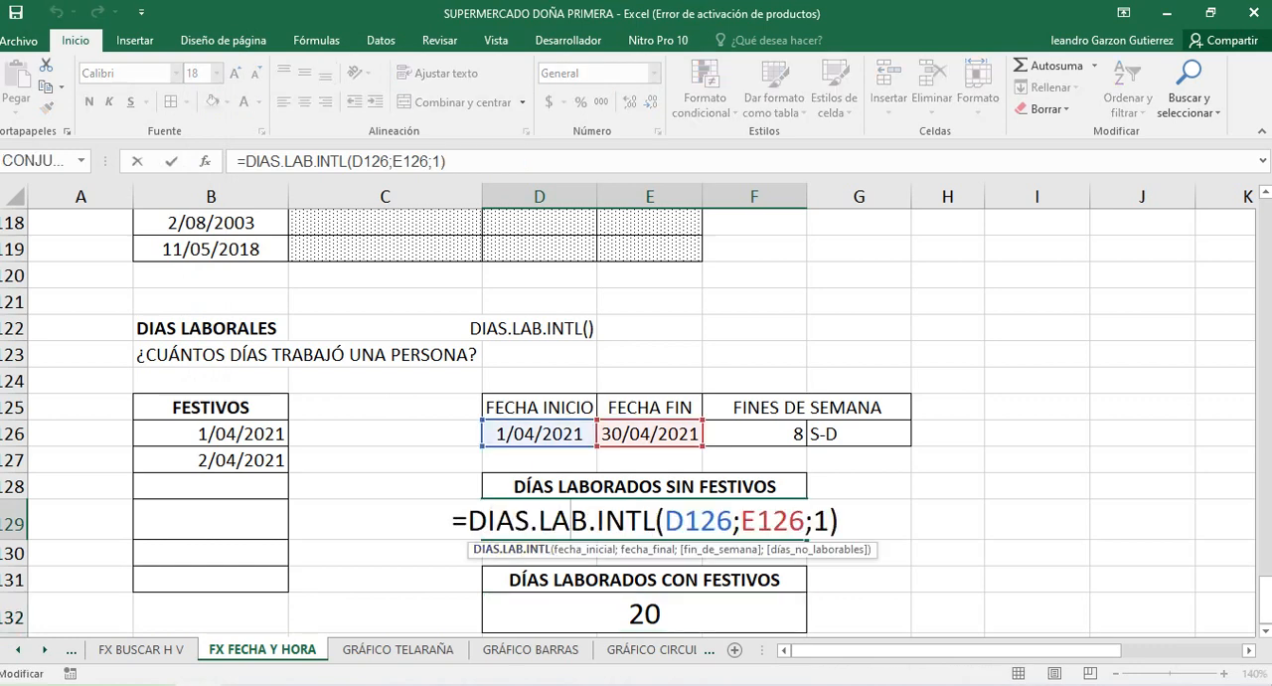
drag(468, 521, 488, 521)
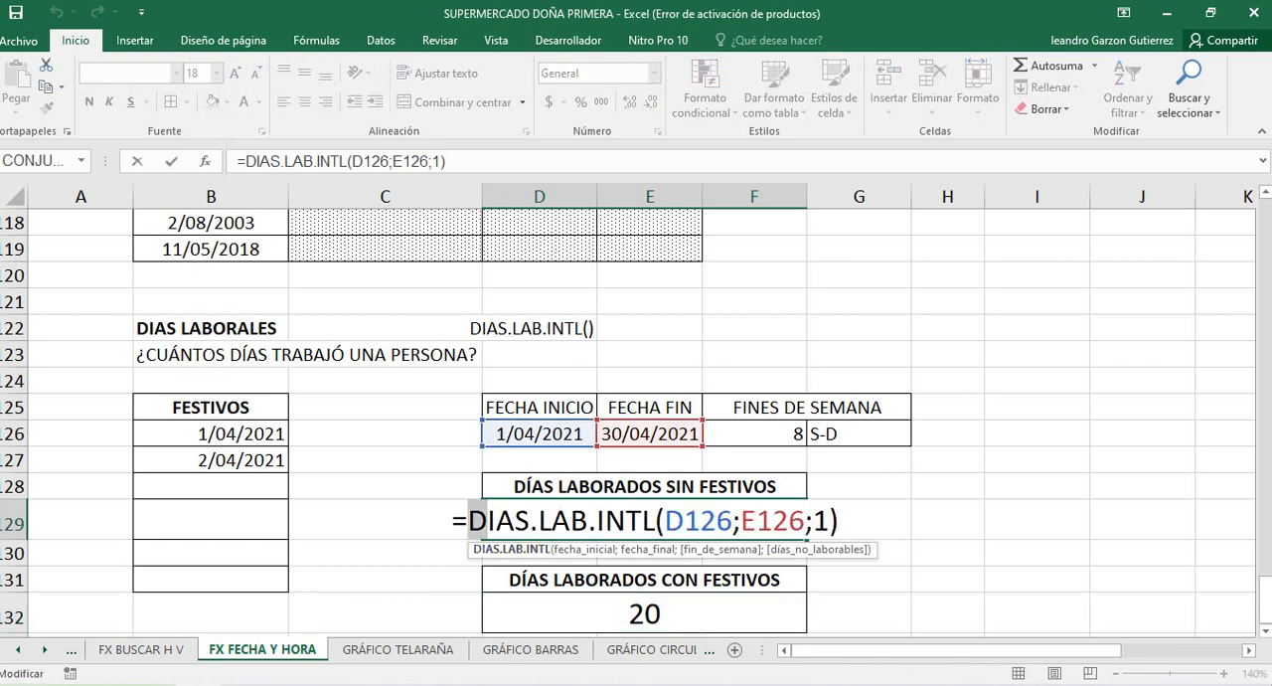
click(531, 521)
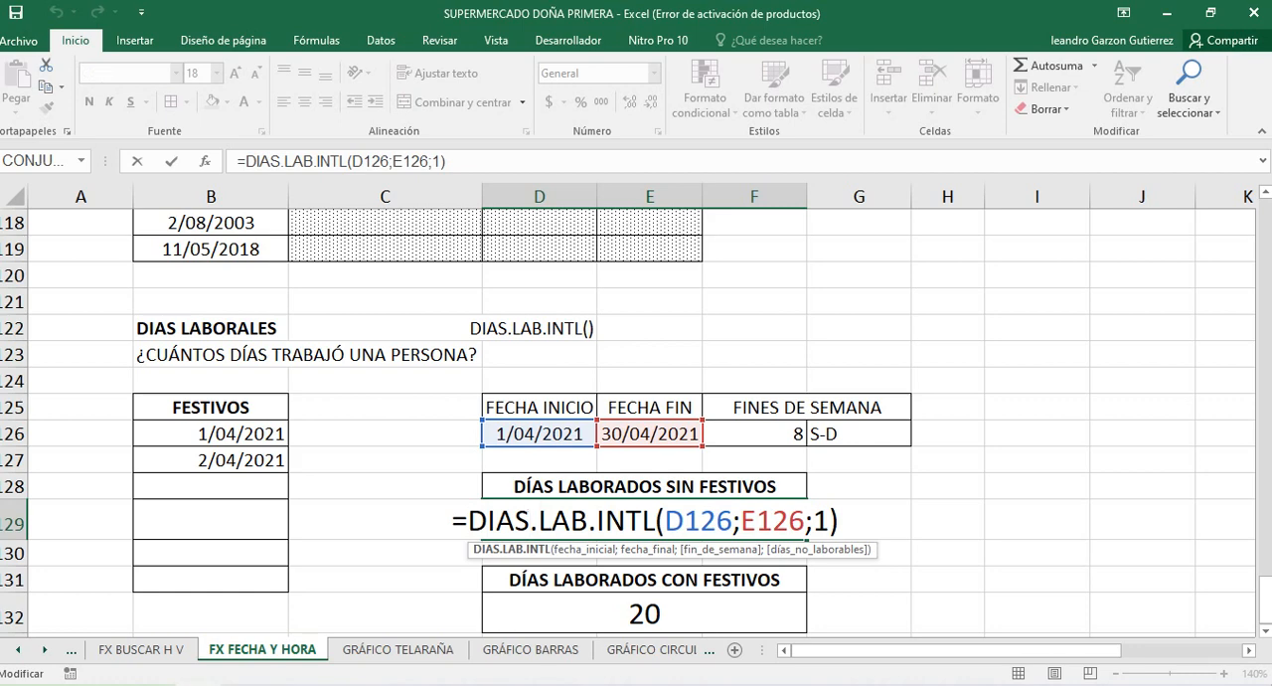
drag(538, 521, 589, 521)
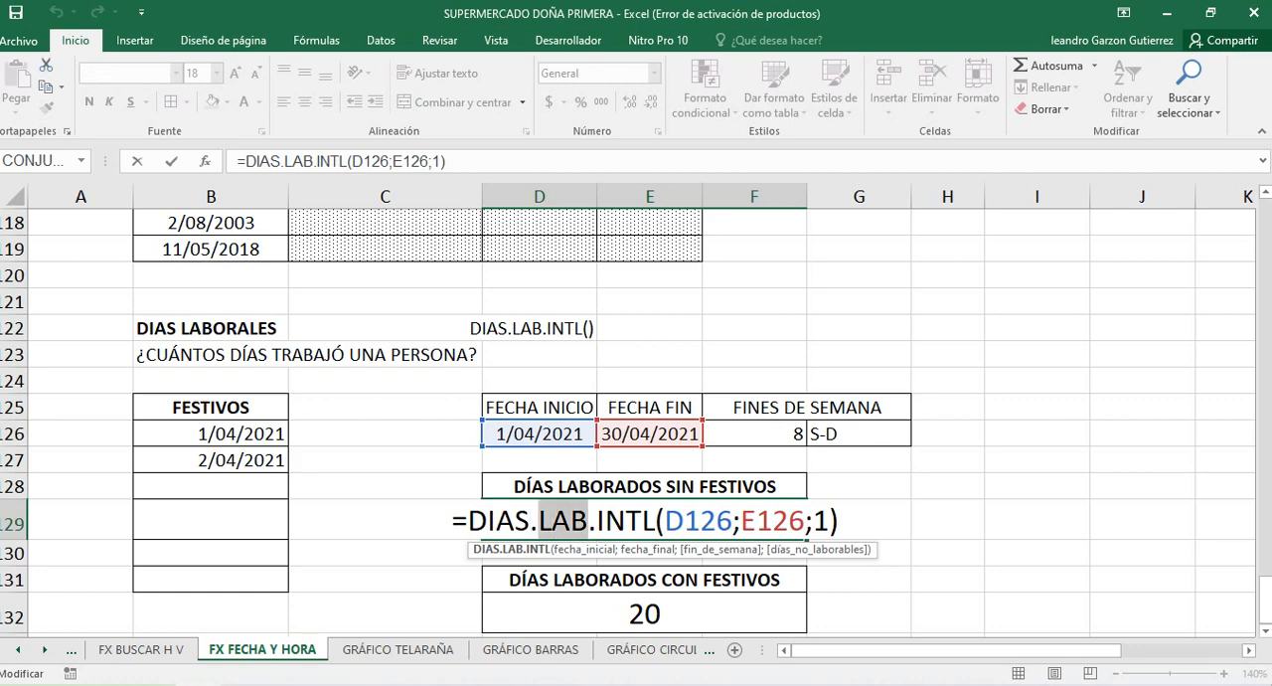
click(596, 521)
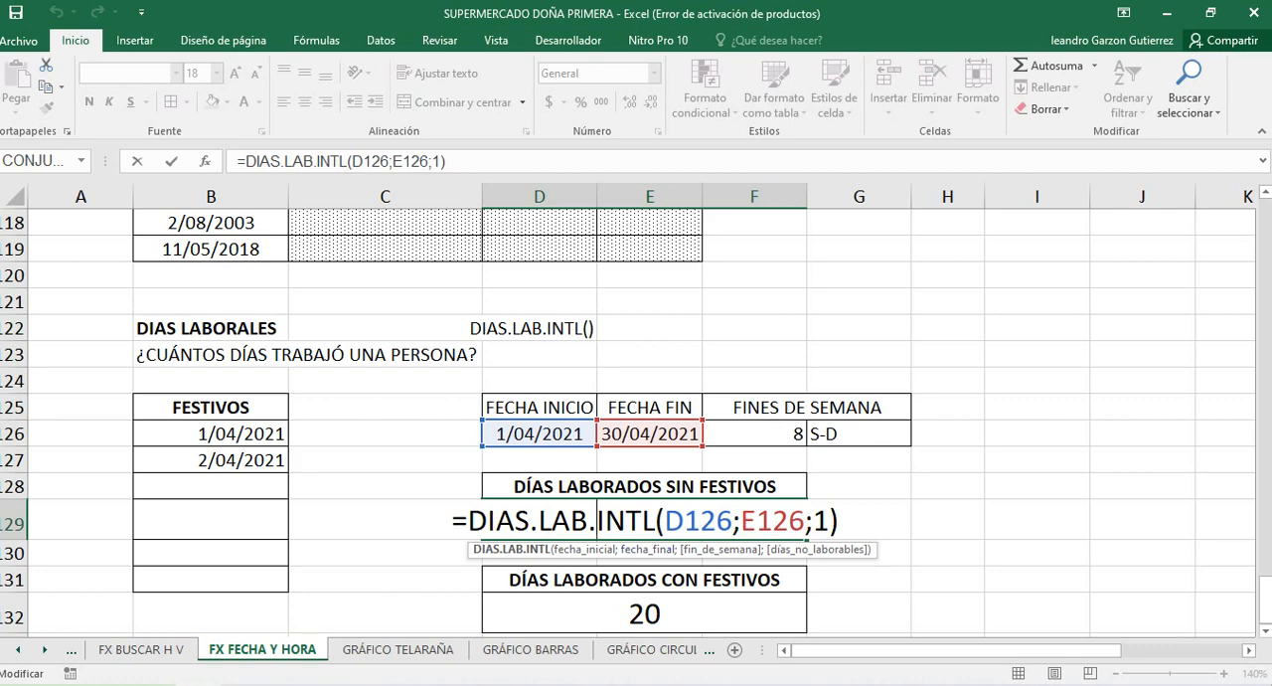
click(655, 521)
click(701, 520)
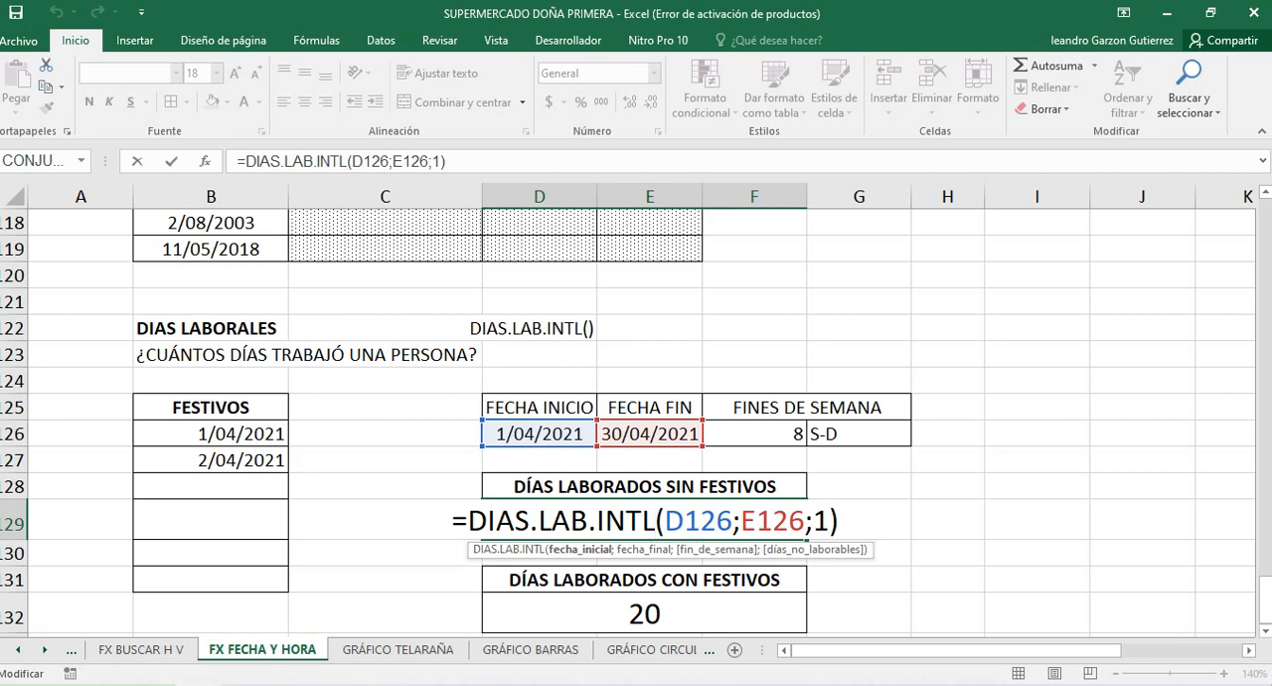
click(772, 521)
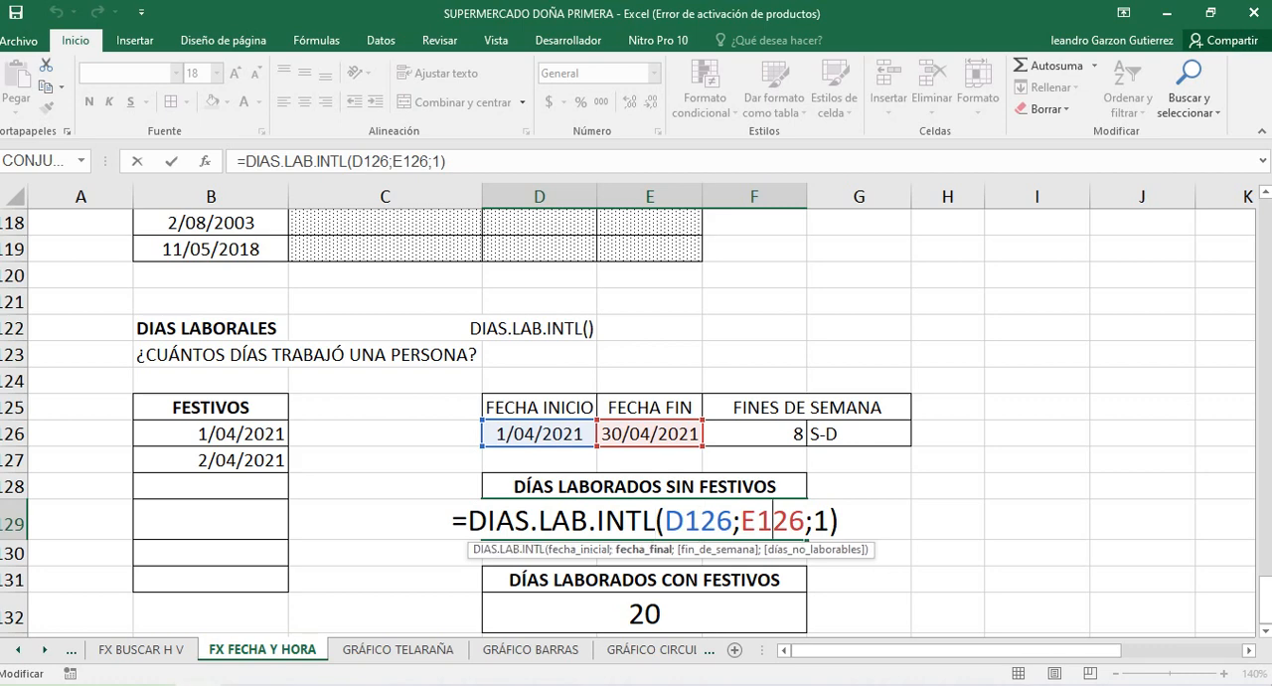
click(830, 521)
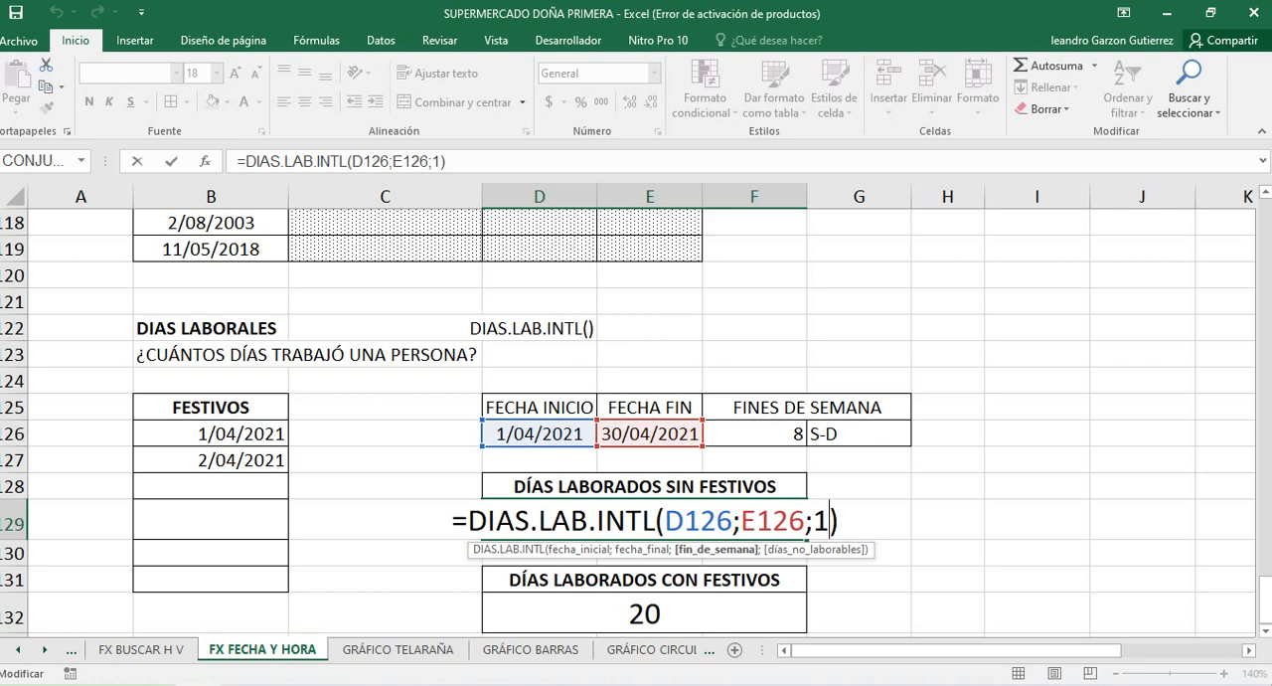
Review the list of weekend options for the formula in D129 and re-enter 1 (Sábado, domingo) as the weekend argument
key(BackSpace)
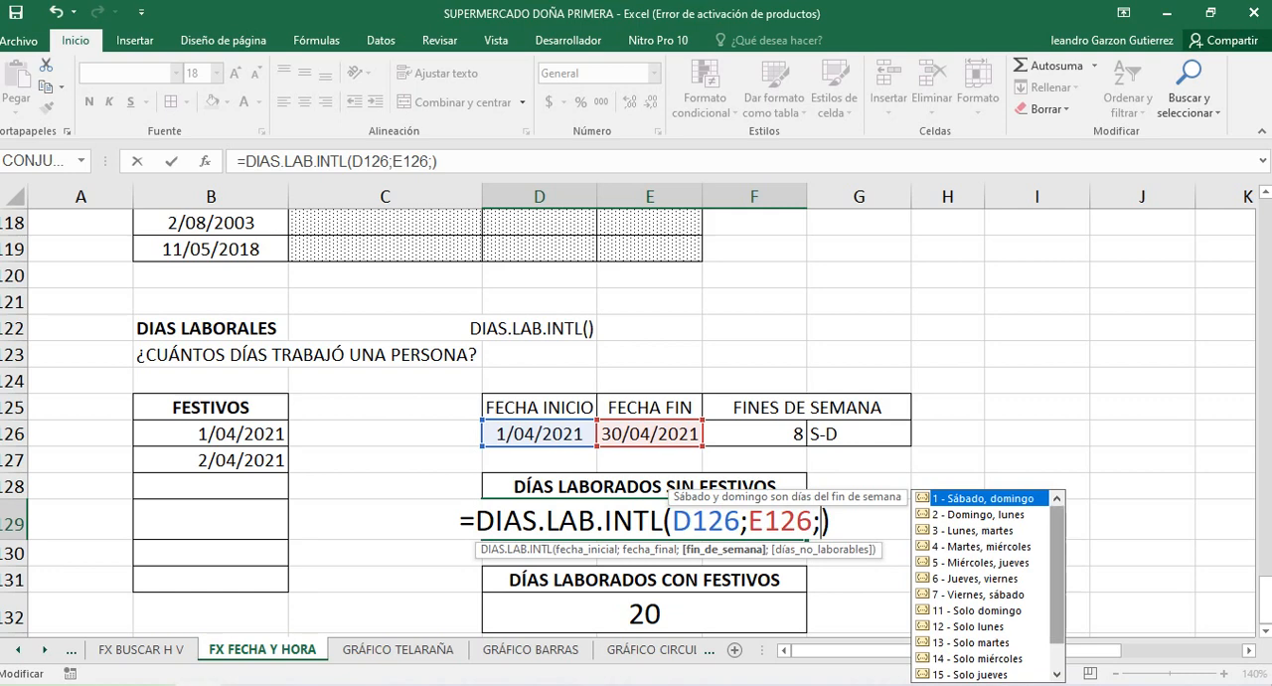
mouse_move(1058, 577)
mouse_down()
mouse_move(1057, 603)
mouse_move(1057, 576)
mouse_up()
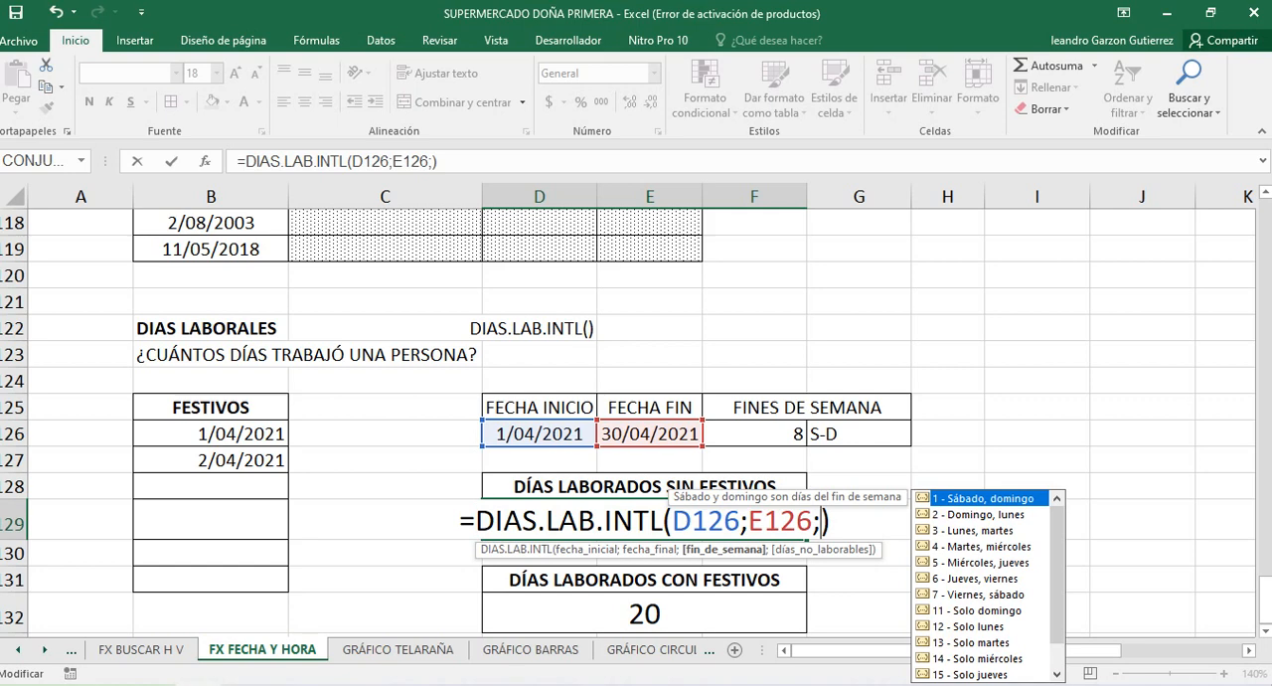
scroll(988, 587, down, 1)
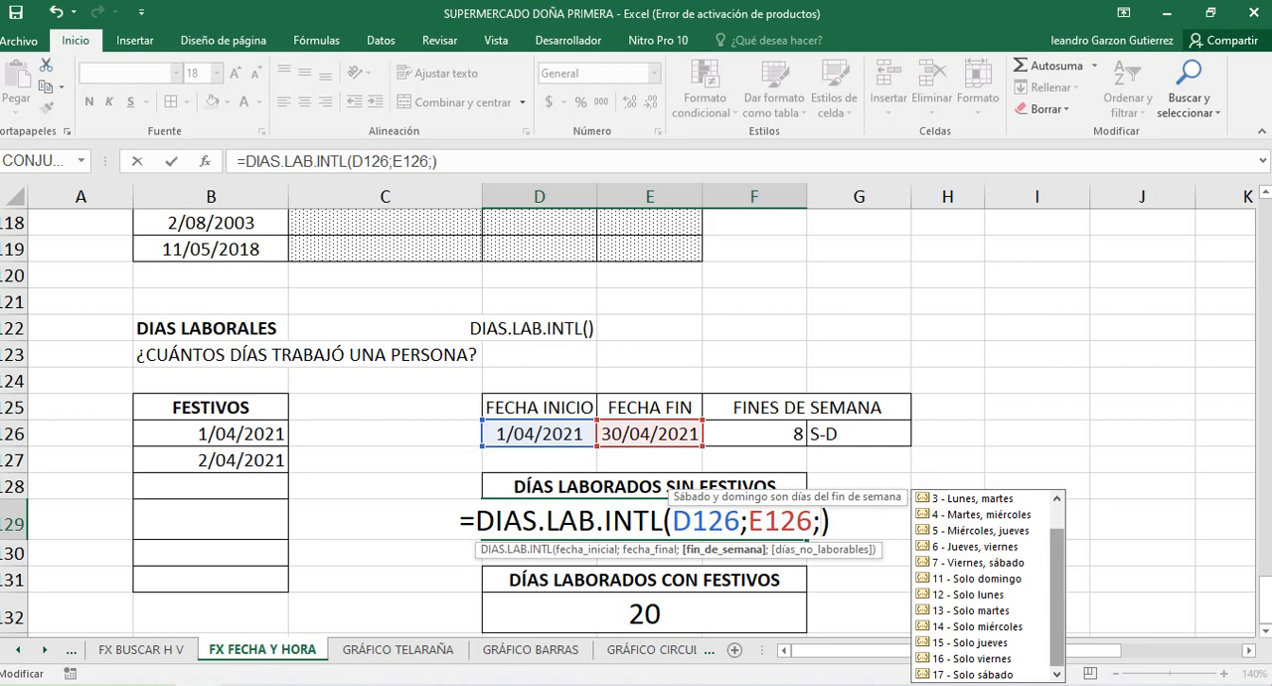
scroll(987, 586, up, 1)
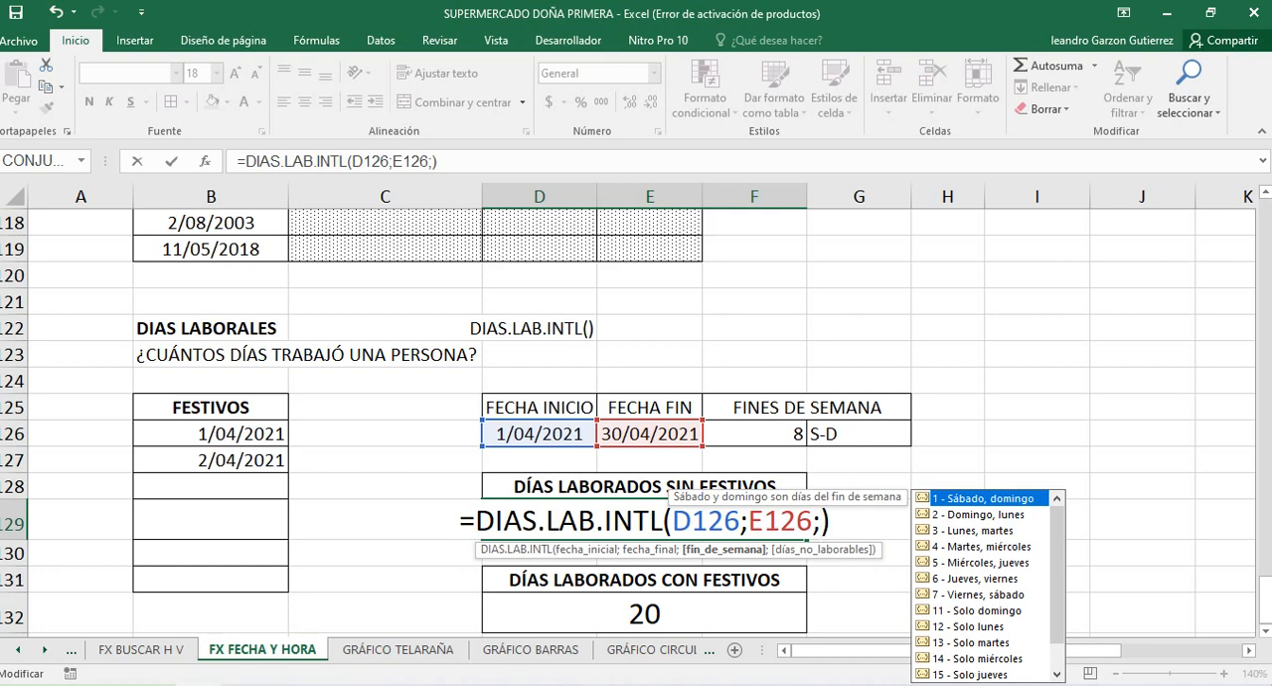
text(1)
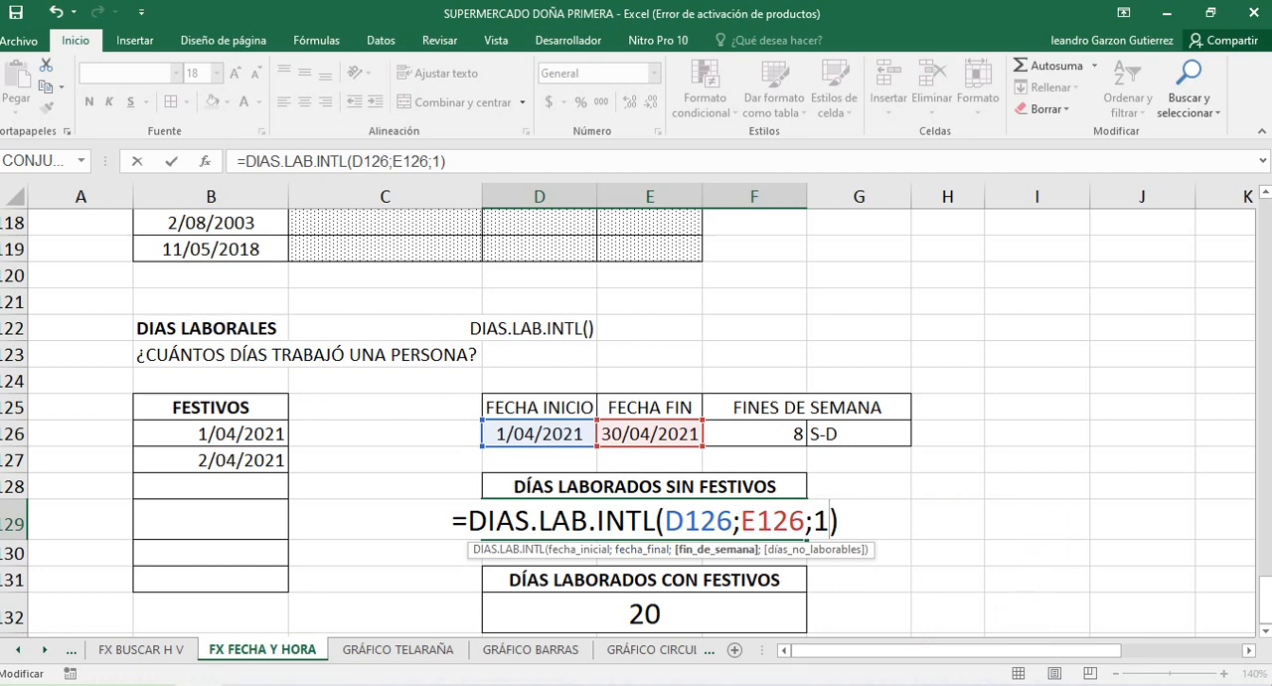
key(Return)
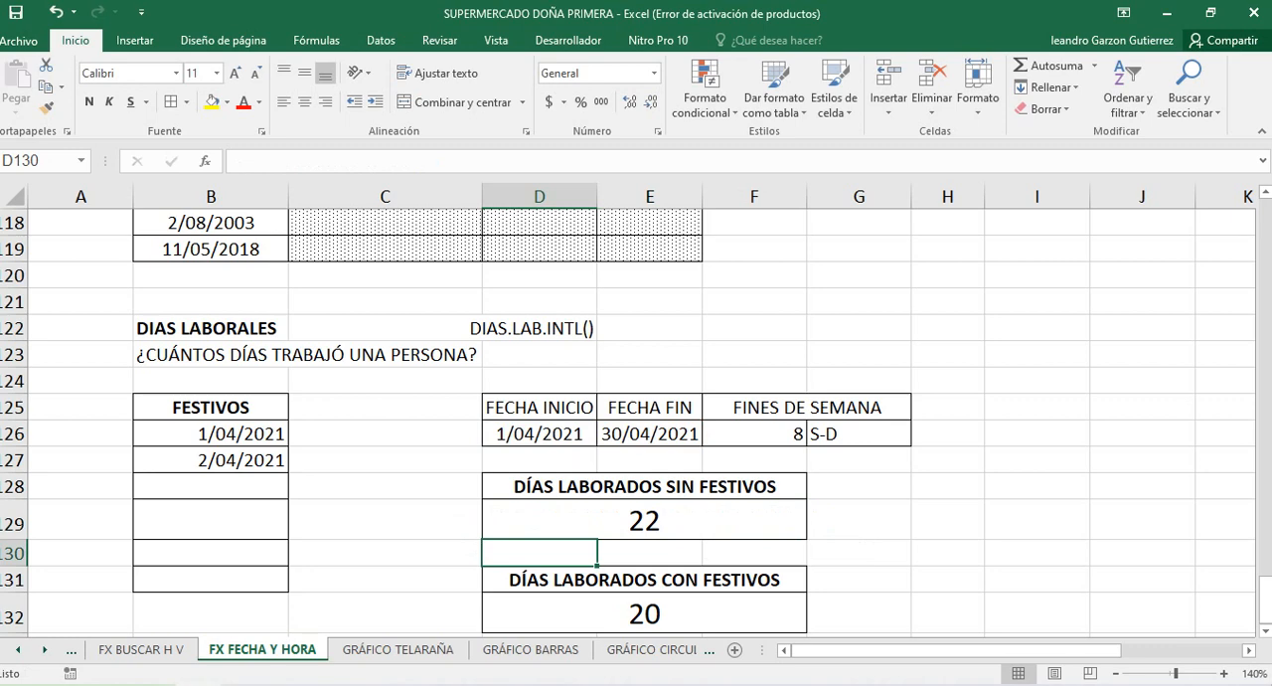
Compare the working-day results in D129 and D132 against the holidays listed in B126:B127
click(644, 520)
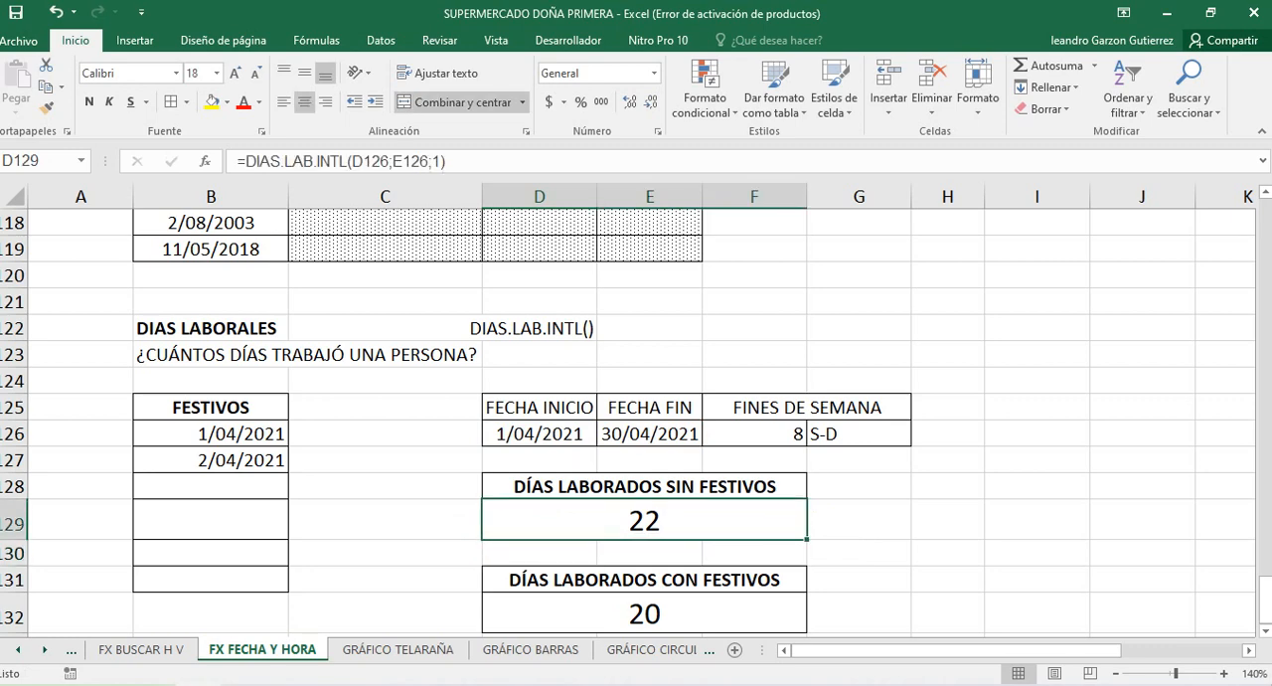
drag(211, 434, 210, 460)
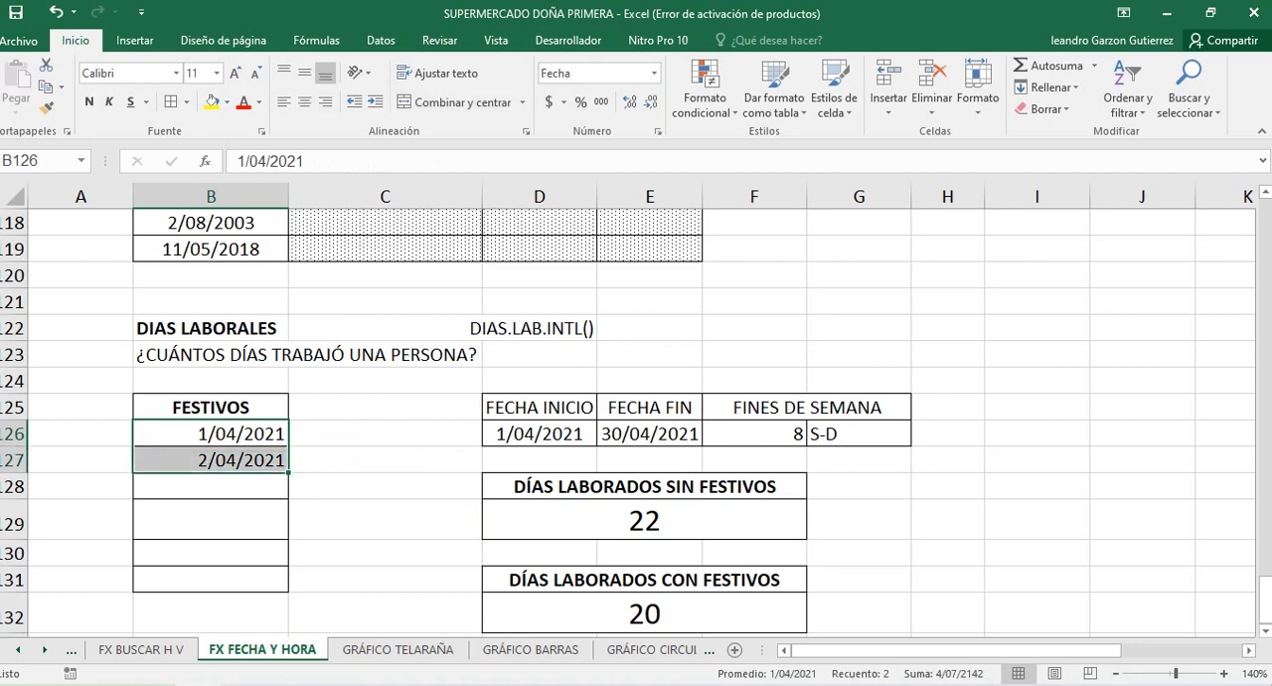
click(644, 520)
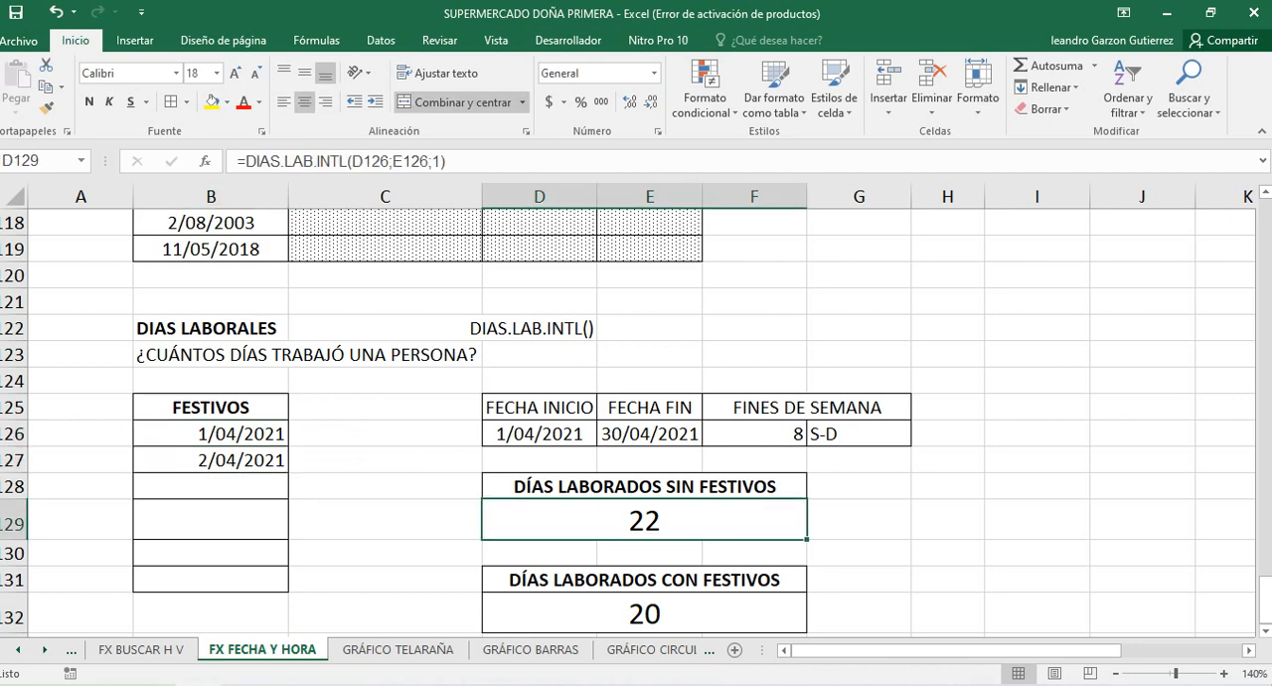
scroll(644, 520, down, 1)
click(644, 535)
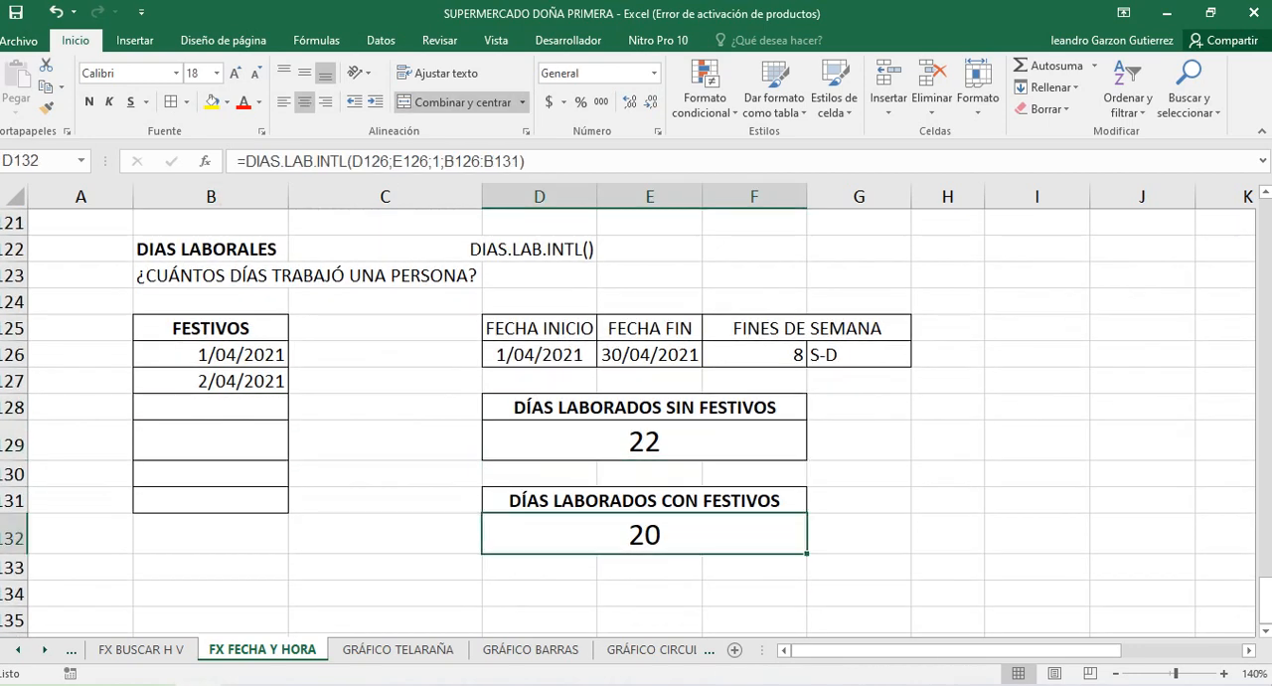
drag(211, 355, 211, 381)
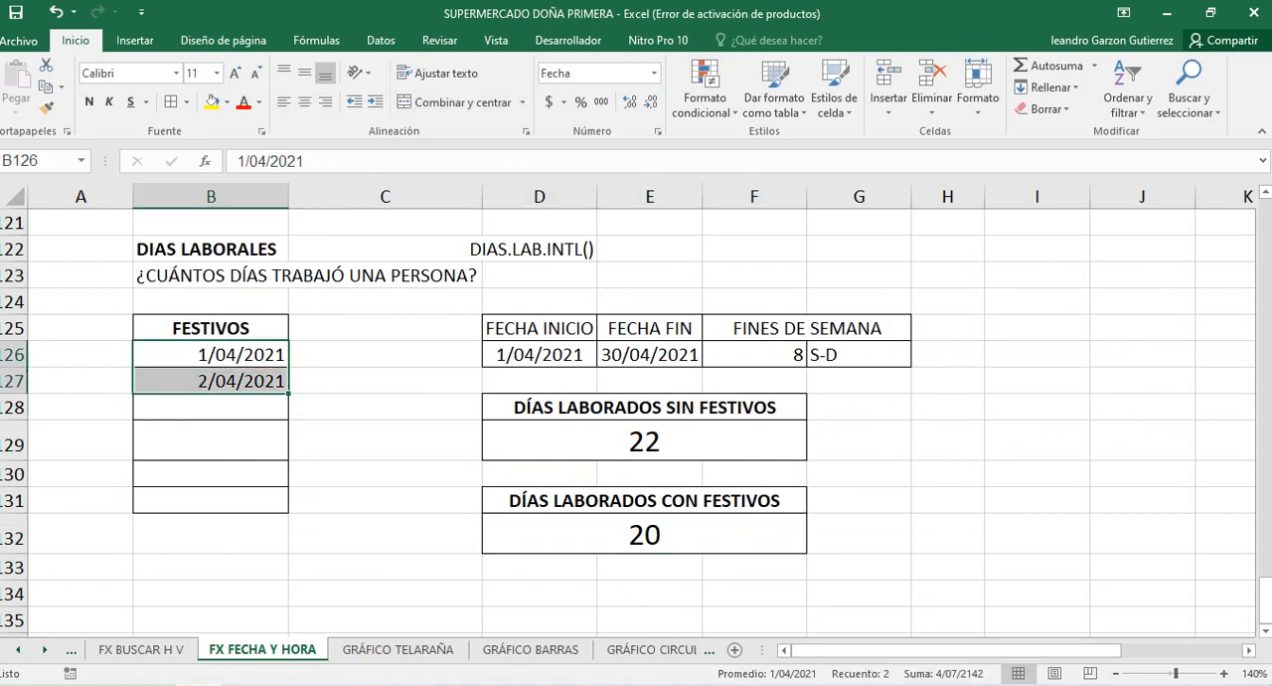
click(644, 534)
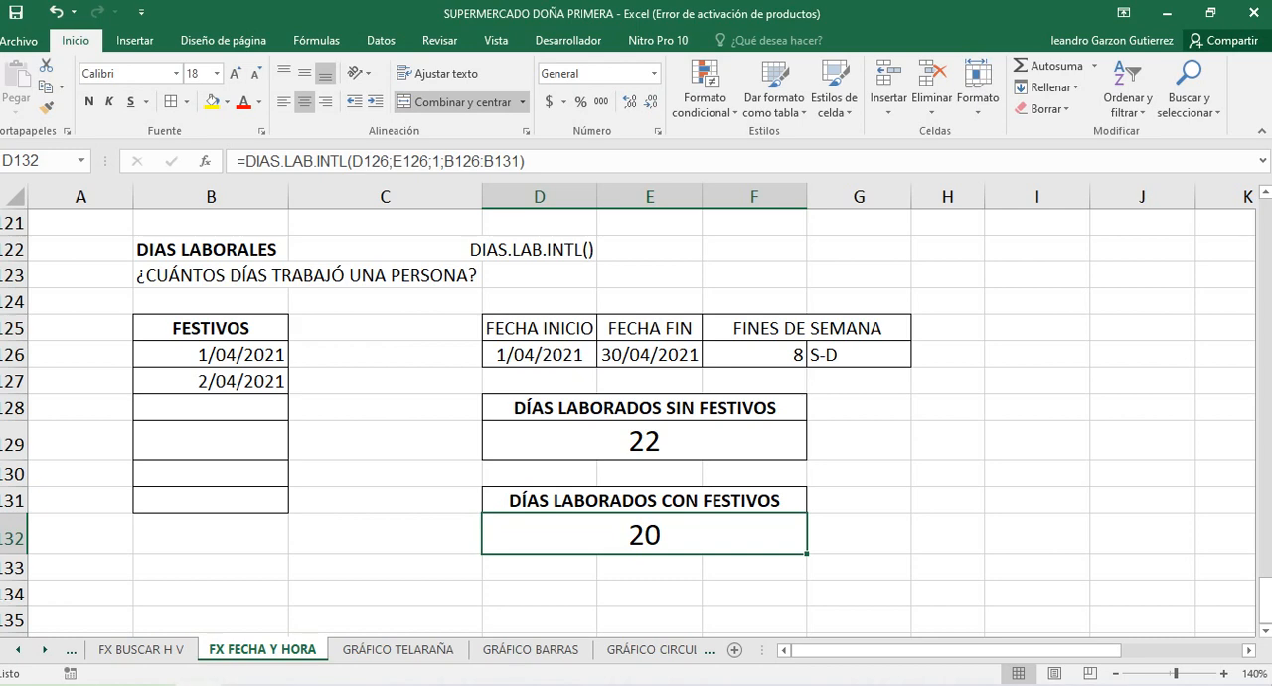
Examine the DÍAS LABORADOS CON FESTIVOS formula in D132, including its dates, weekend code and holiday range B126:B131
double_click(657, 535)
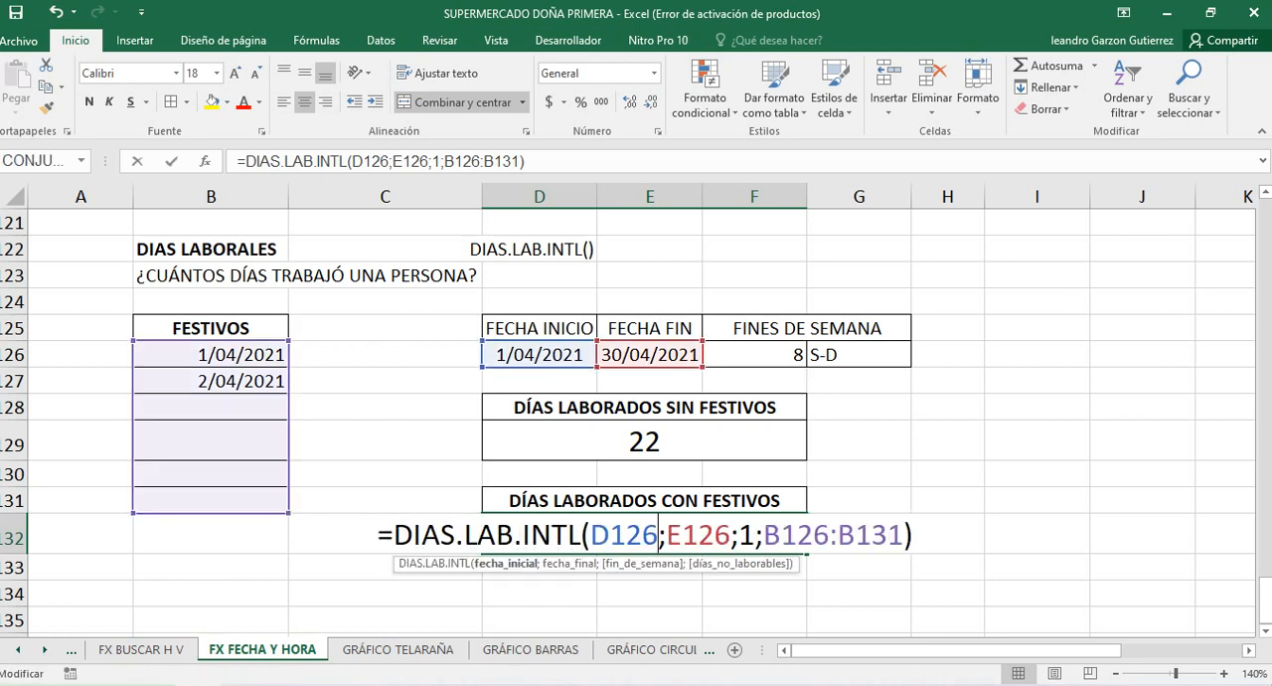
click(394, 535)
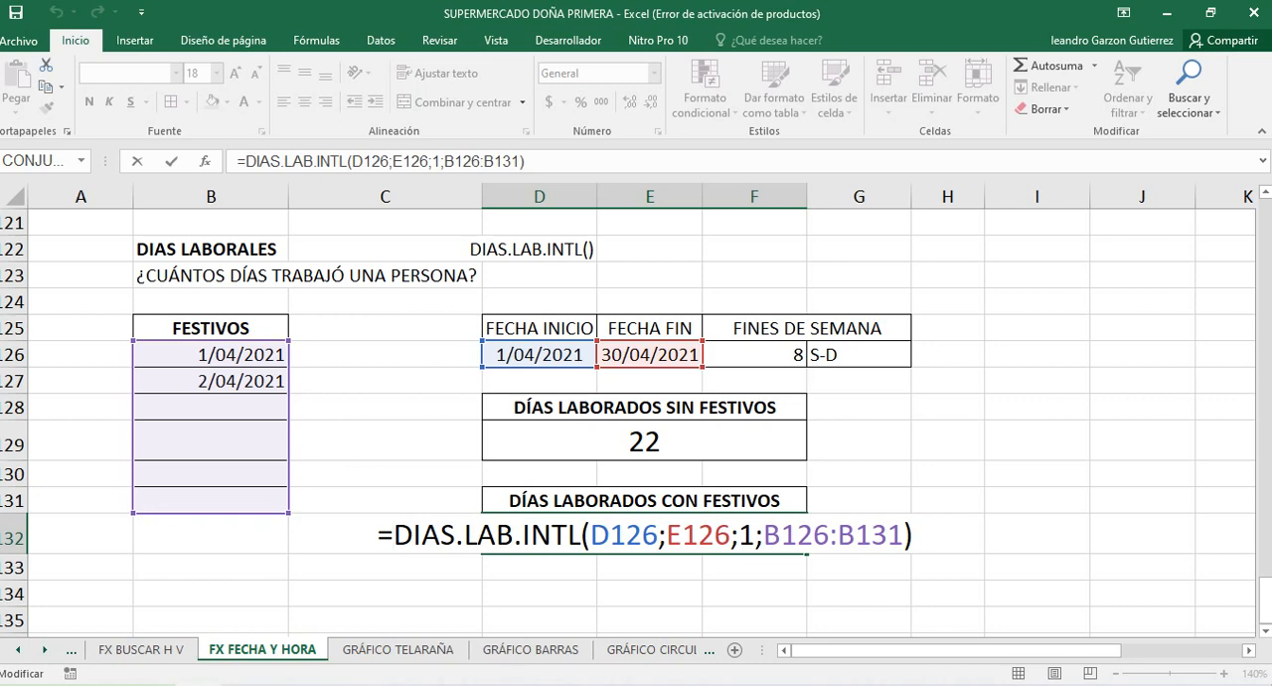
drag(531, 536, 567, 536)
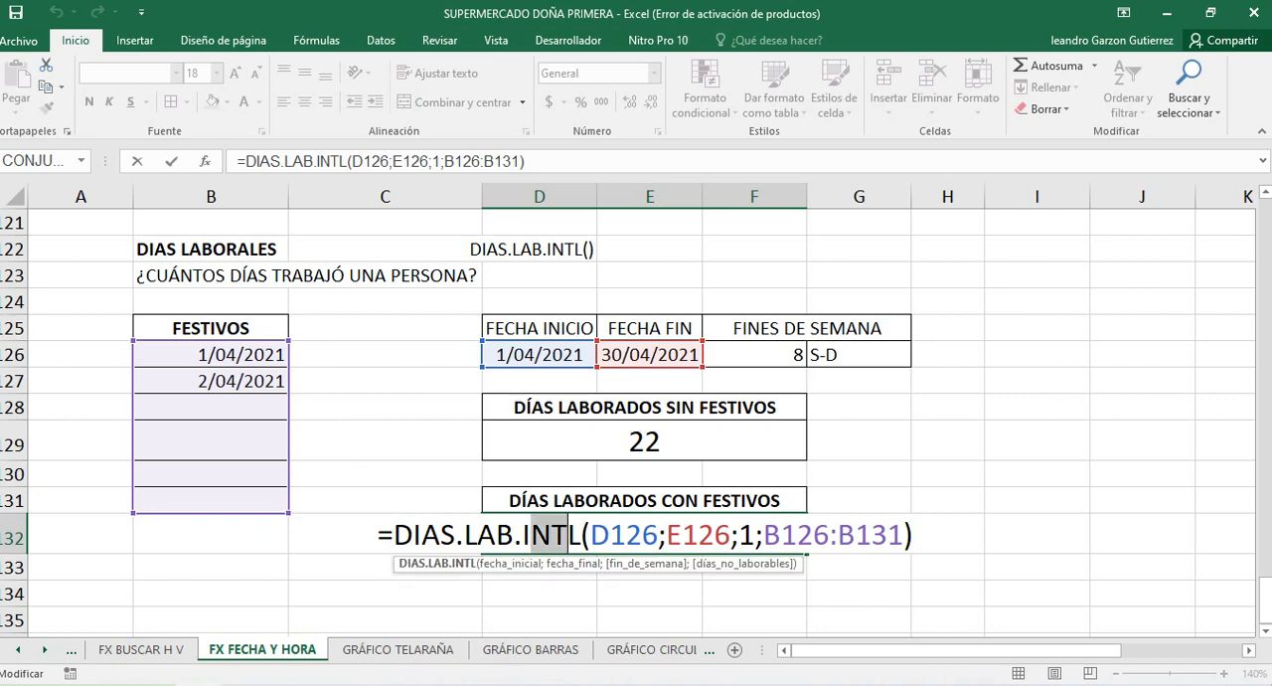
click(591, 536)
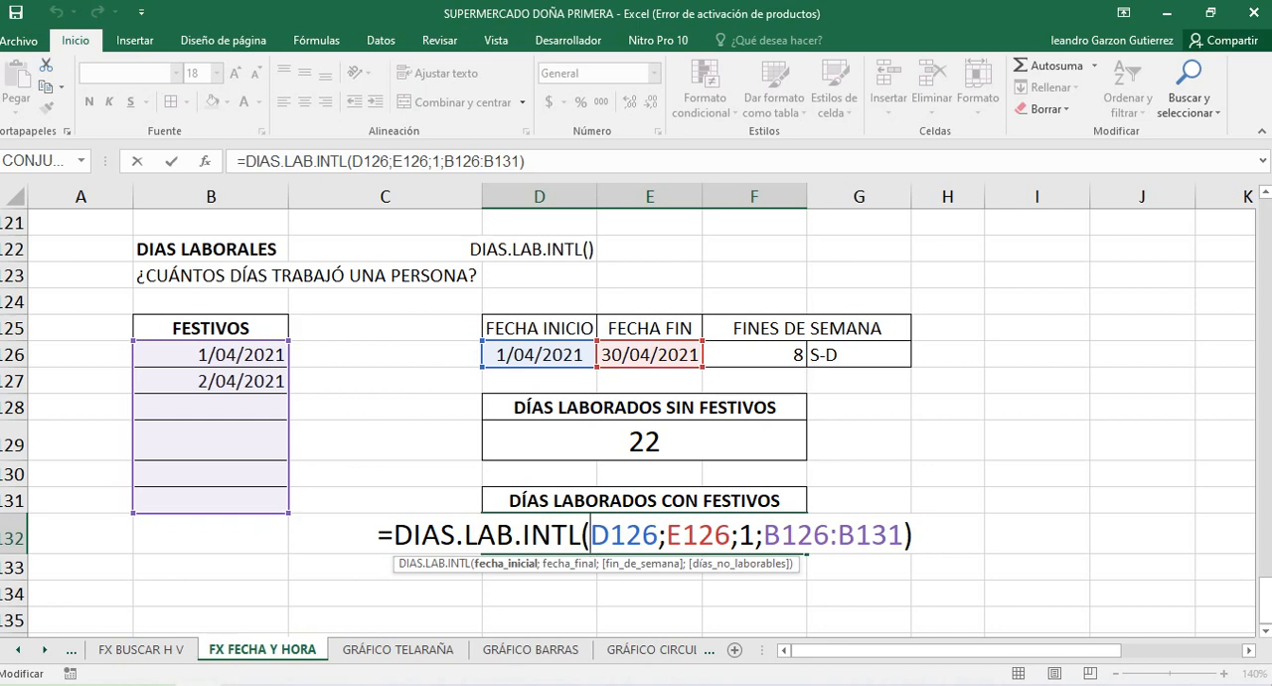
drag(657, 536, 731, 536)
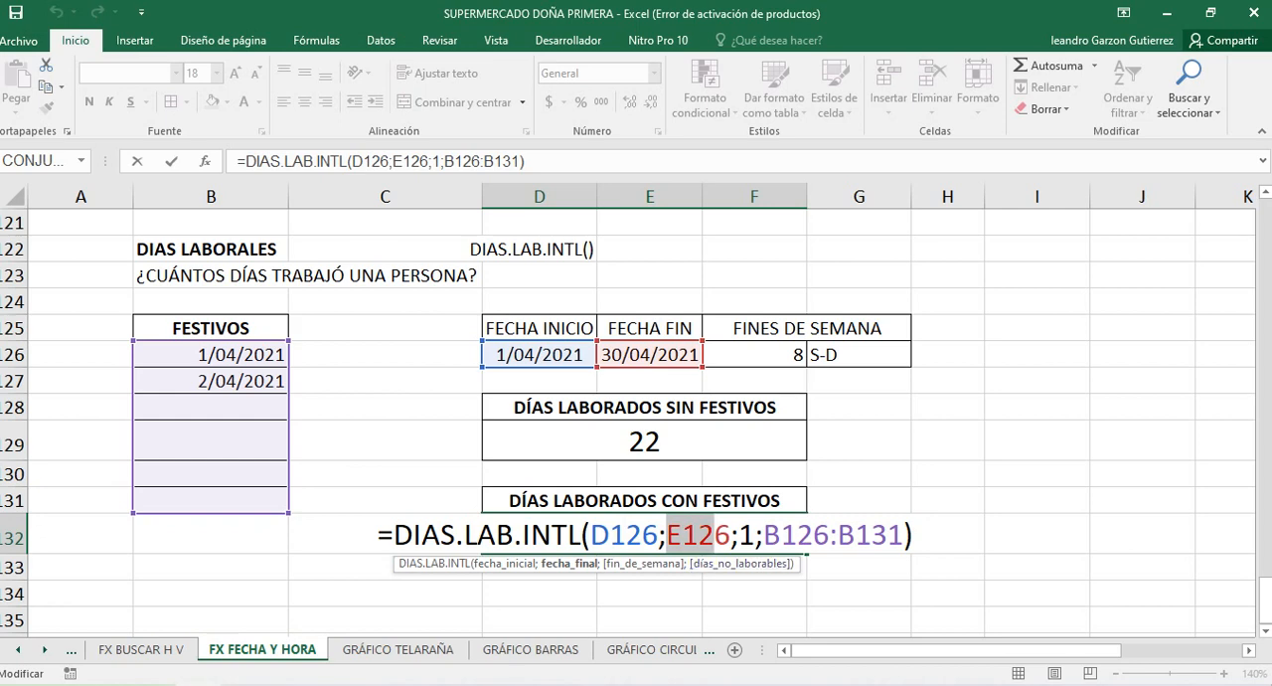
click(740, 536)
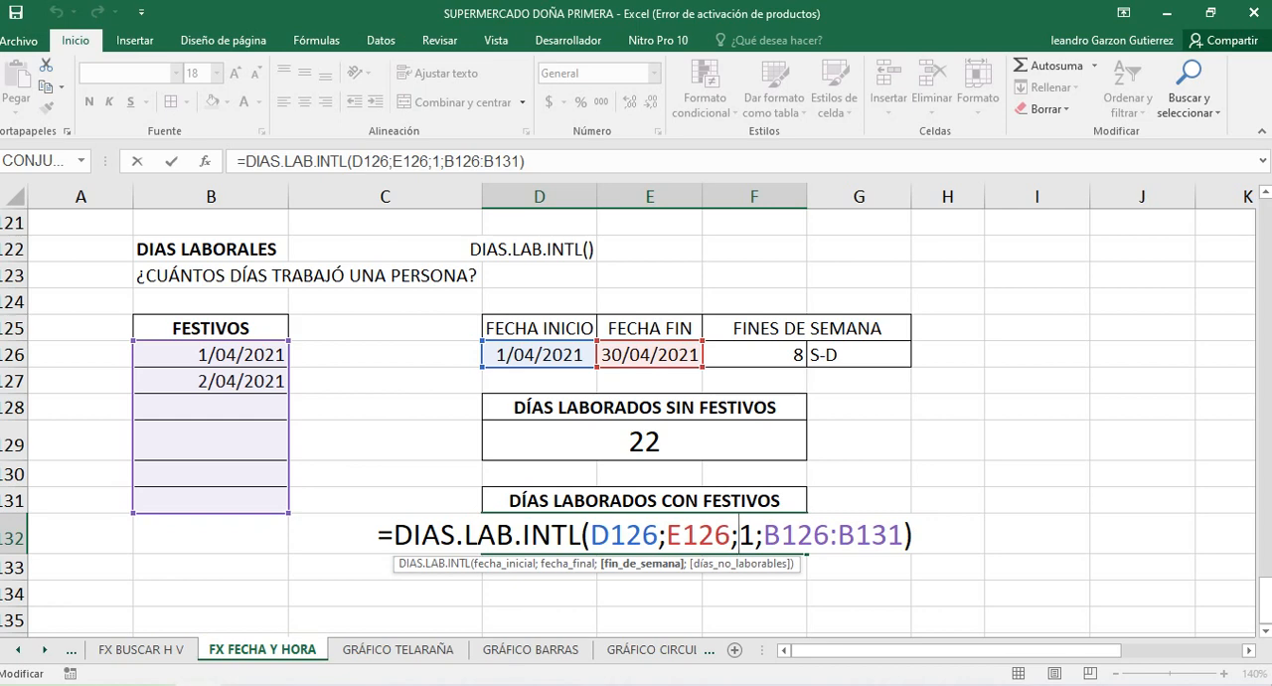
click(755, 536)
click(813, 535)
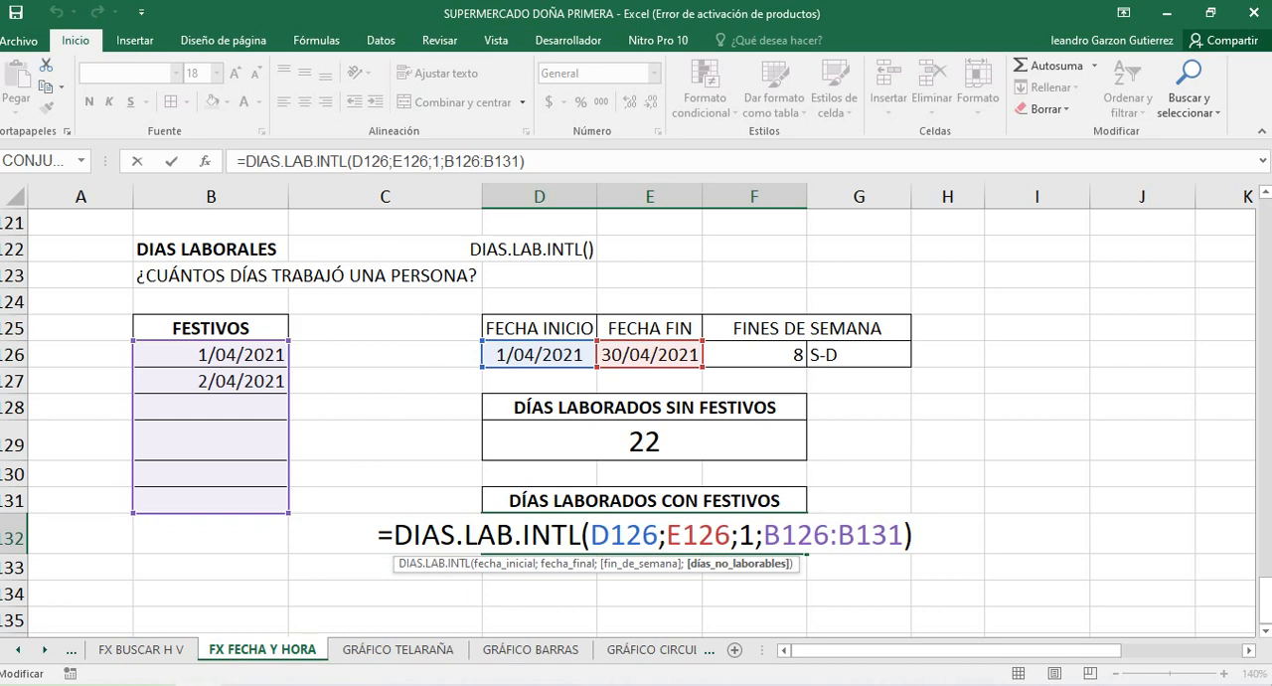
key(Return)
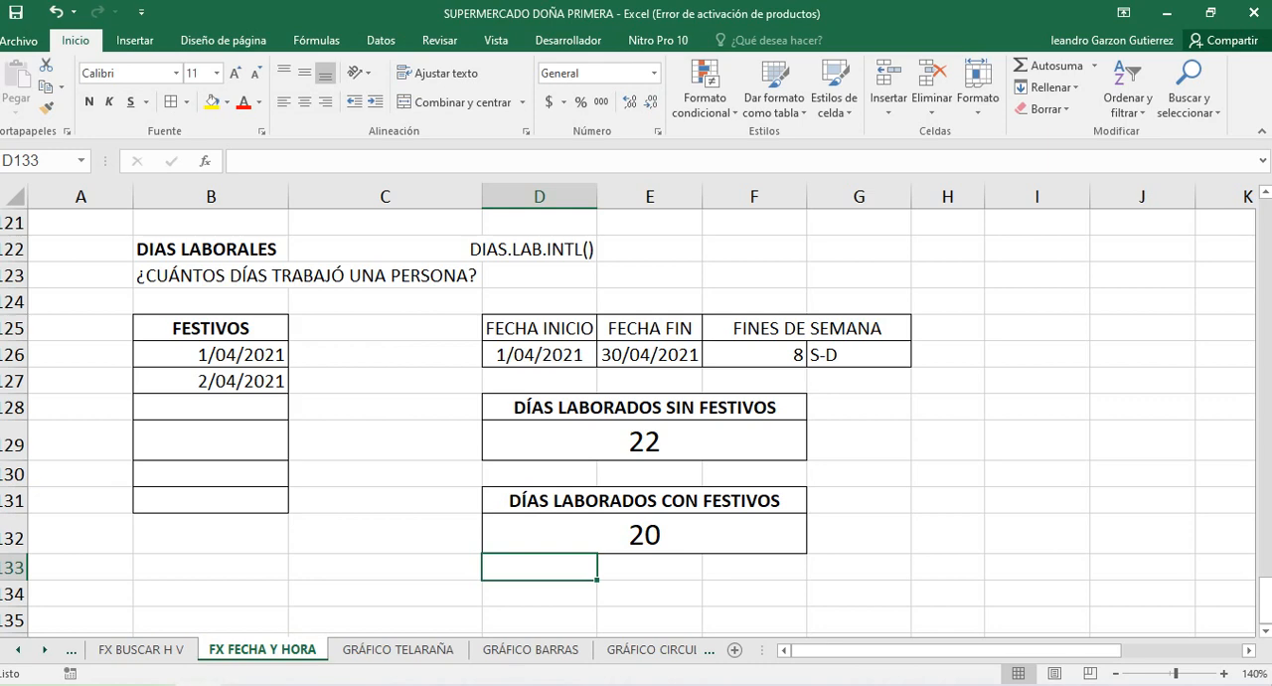
Recheck the D132 result against the holidays in B126:B127 and inspect the DÍAS LABORADOS SIN FESTIVOS formula in D129
click(644, 535)
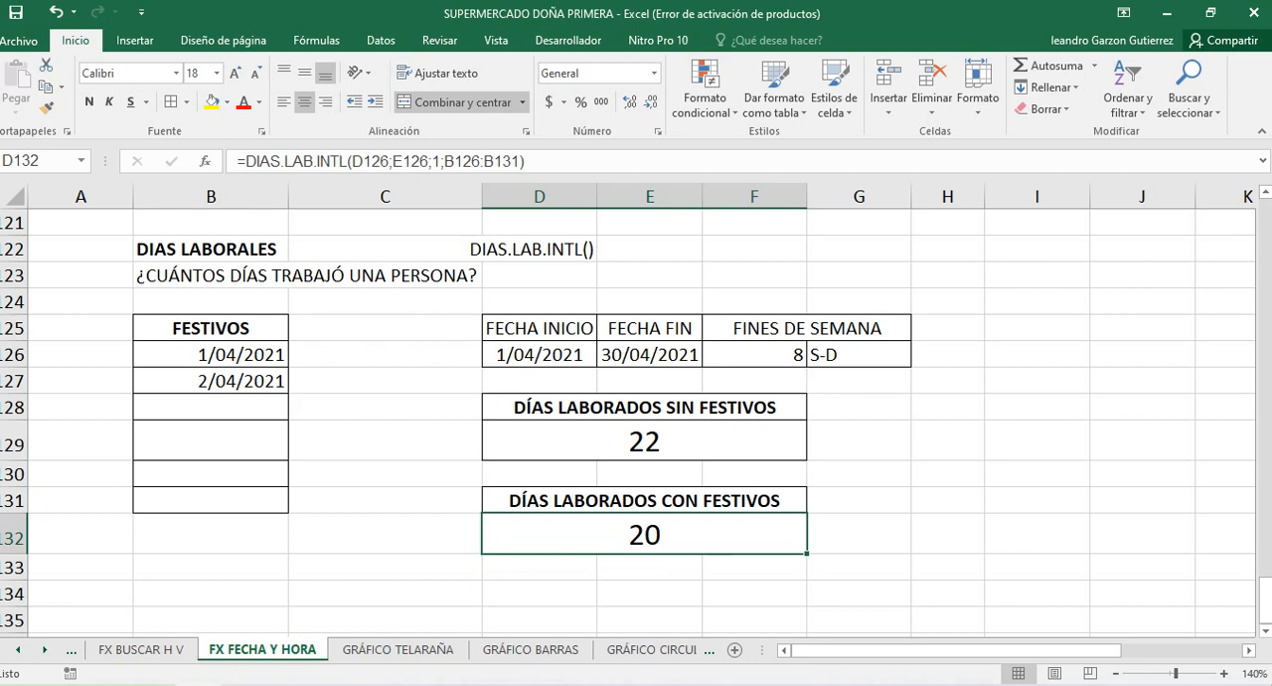
drag(210, 355, 211, 381)
click(644, 535)
scroll(636, 418, up, 5)
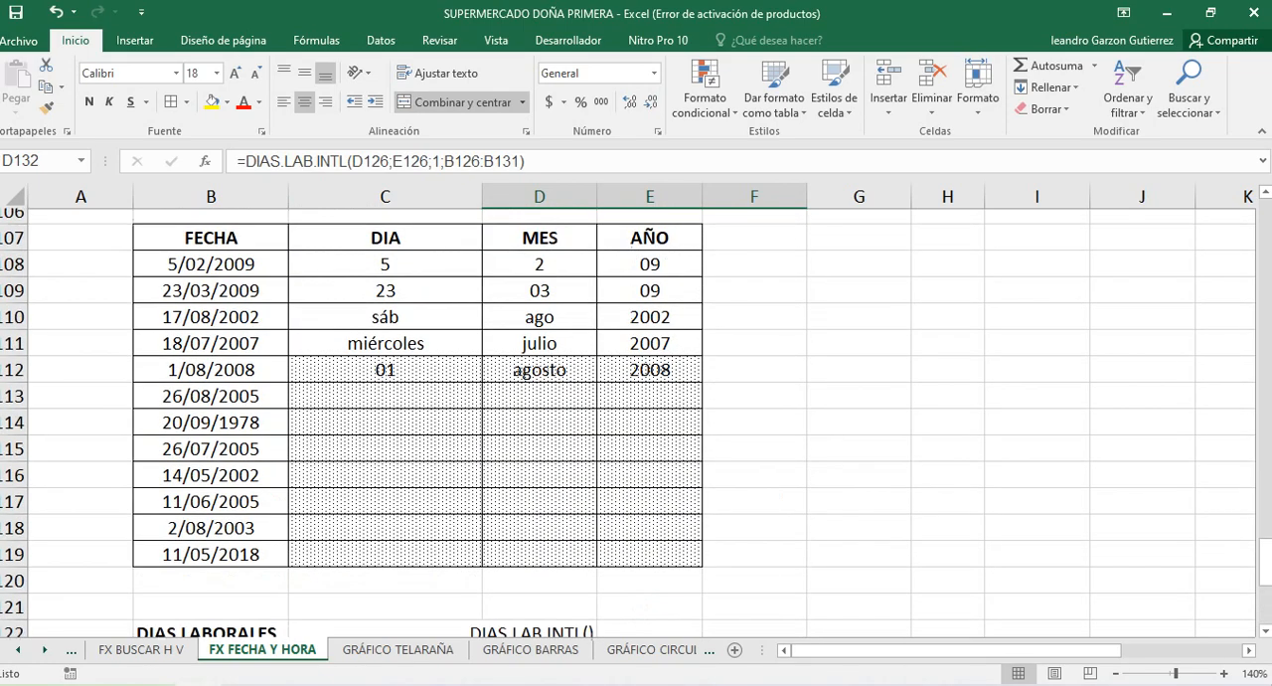
scroll(636, 418, down, 6)
scroll(636, 417, up, 1)
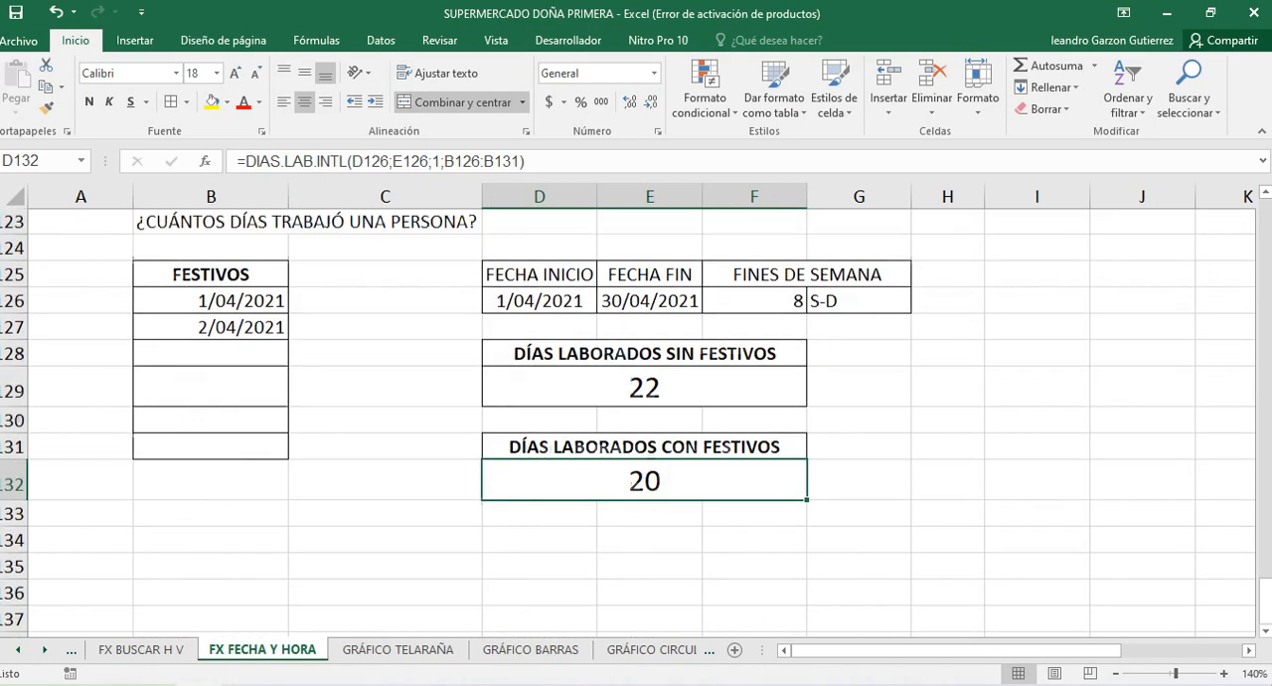
scroll(637, 417, up, 2)
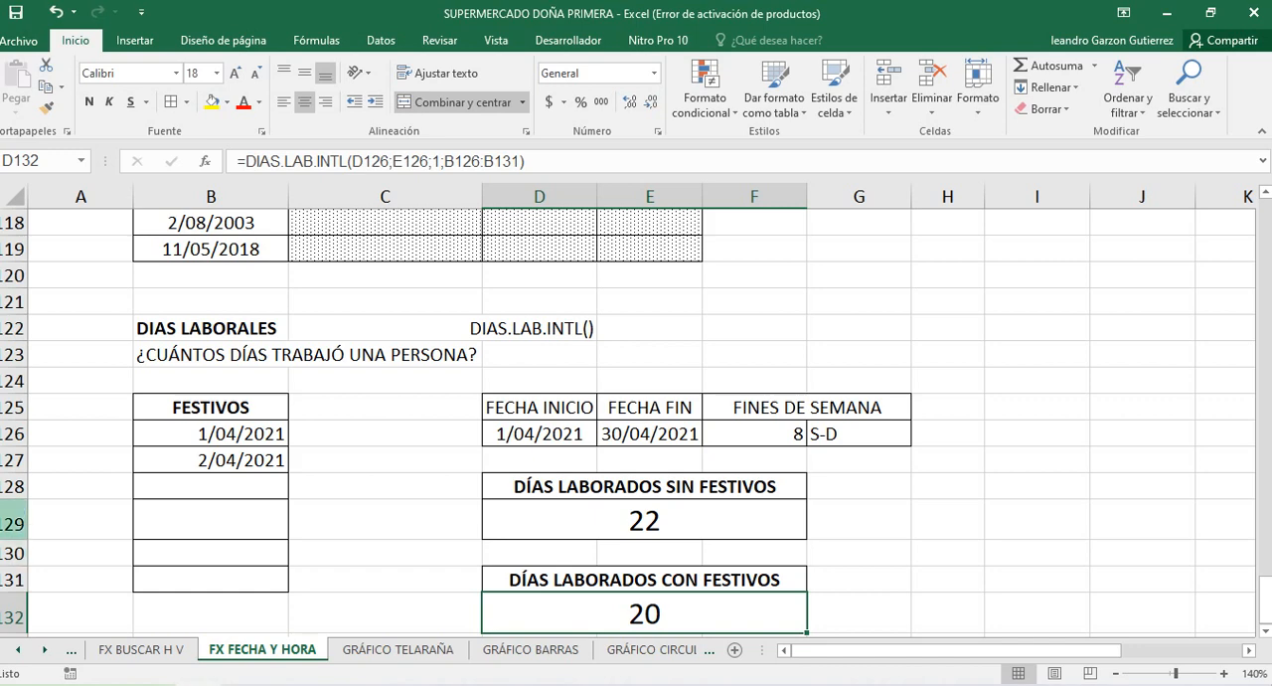
double_click(552, 521)
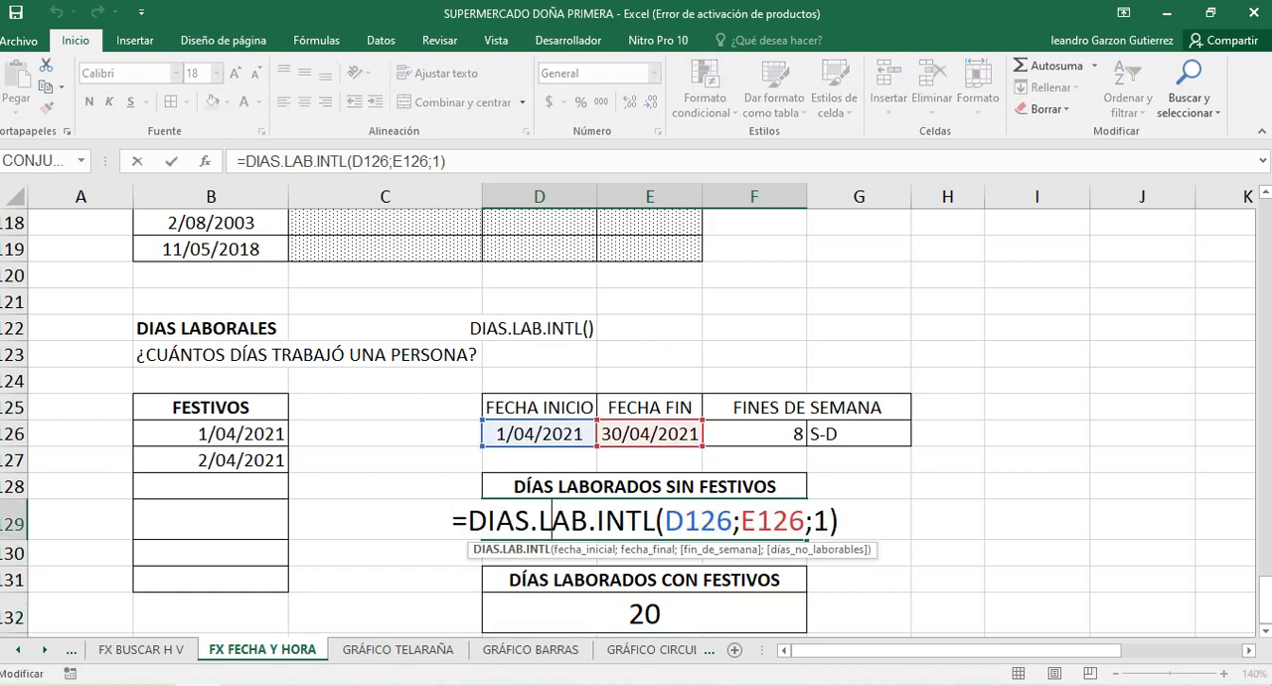
key(ctrl+Return)
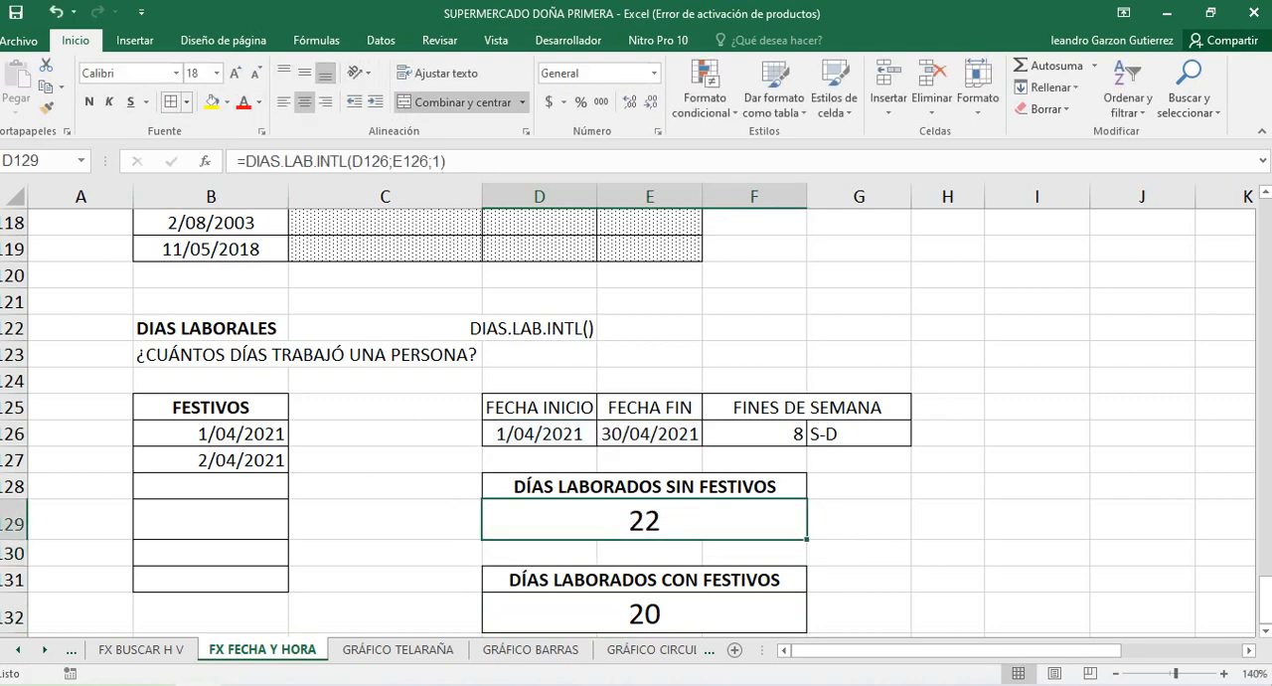
Increase the font size of the DÍAS LABORADOS SIN FESTIVOS result in D129 to 24
click(234, 74)
click(235, 74)
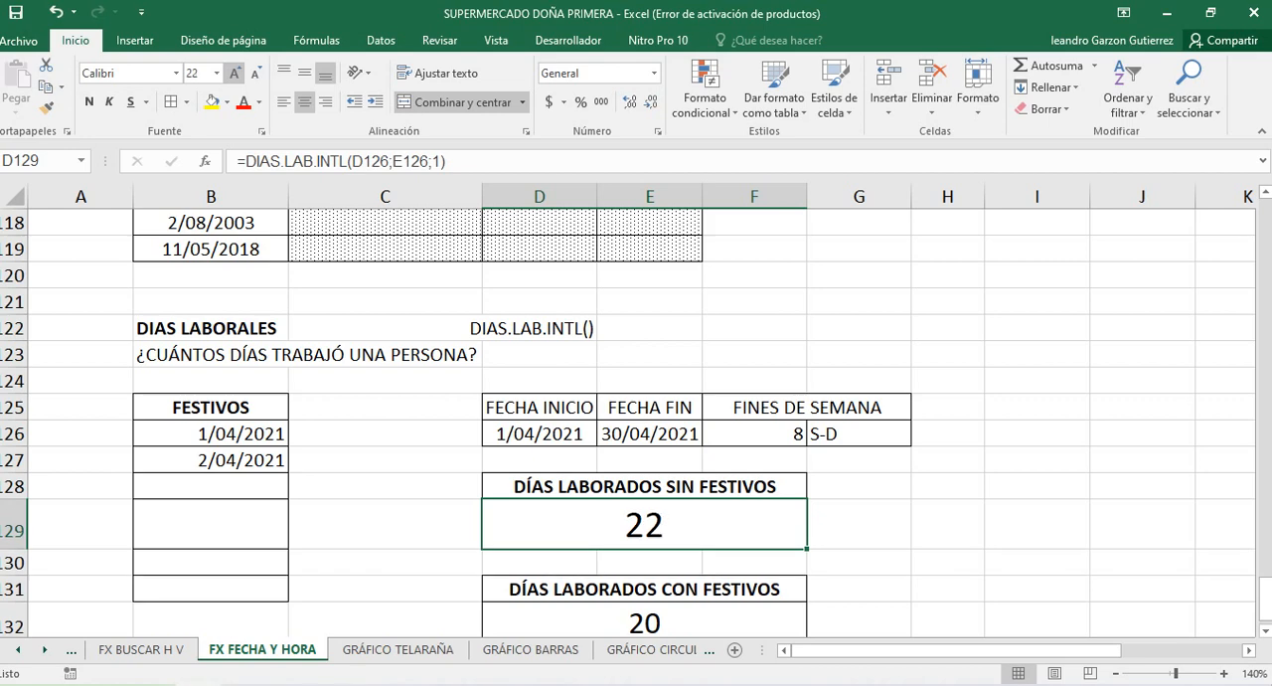
click(235, 74)
Clear the weekend argument of the D129 formula and review the full list of weekend options
key(F2)
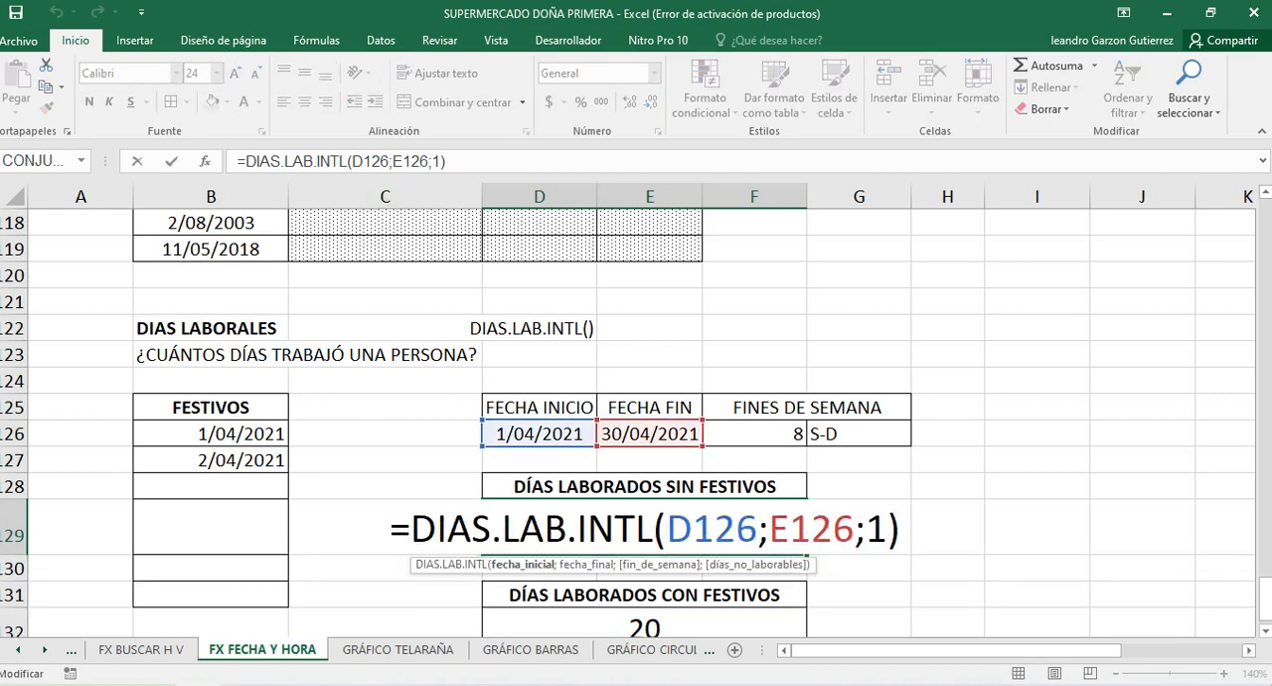
click(887, 529)
key(BackSpace)
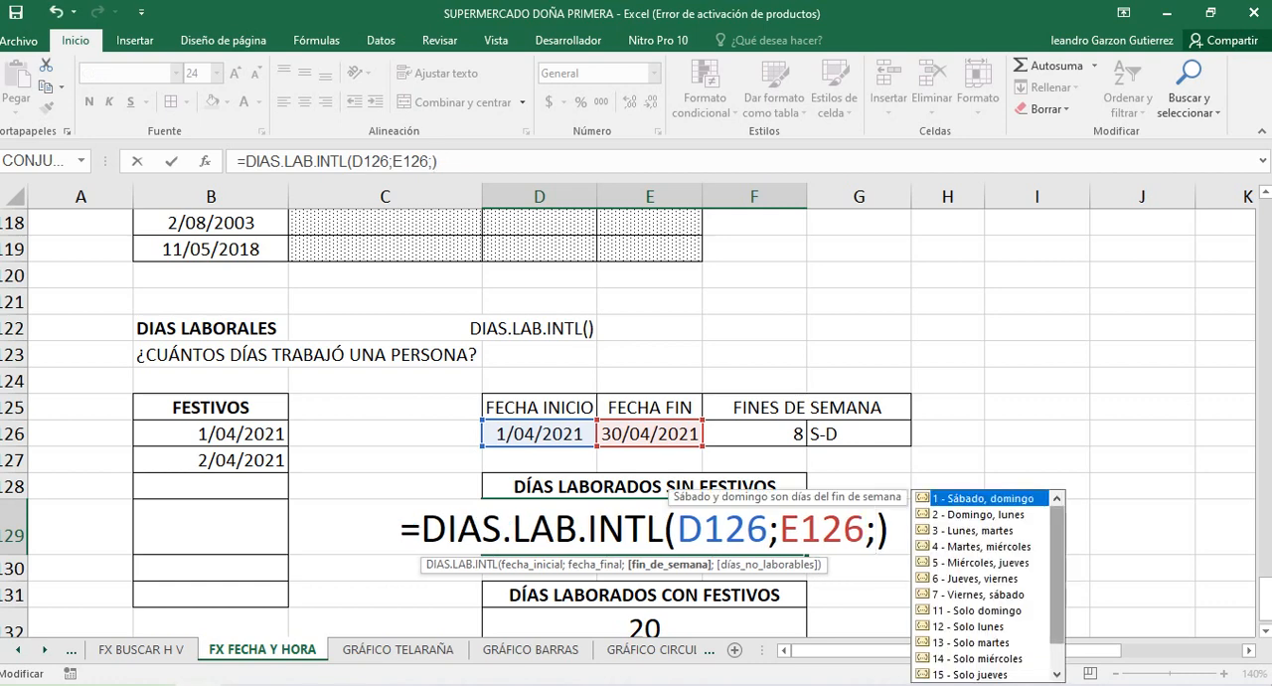
mouse_move(1058, 572)
mouse_down()
mouse_move(1058, 596)
mouse_move(1058, 575)
mouse_up()
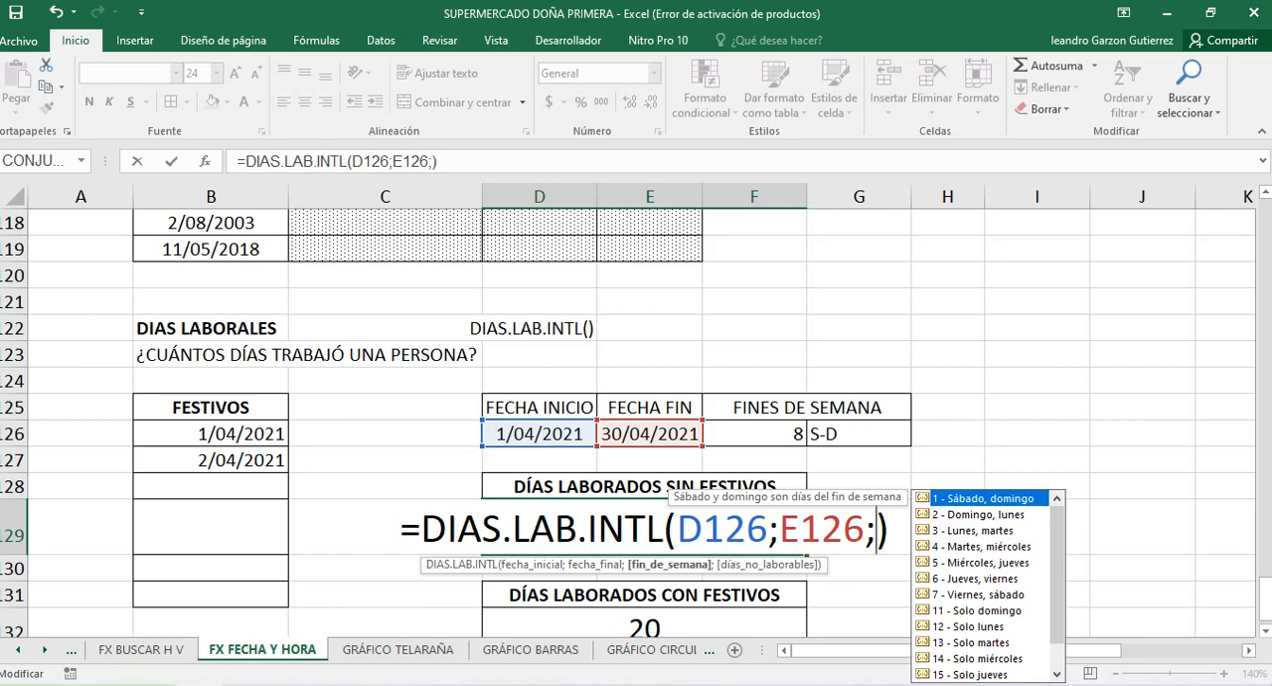
scroll(637, 417, down, 1)
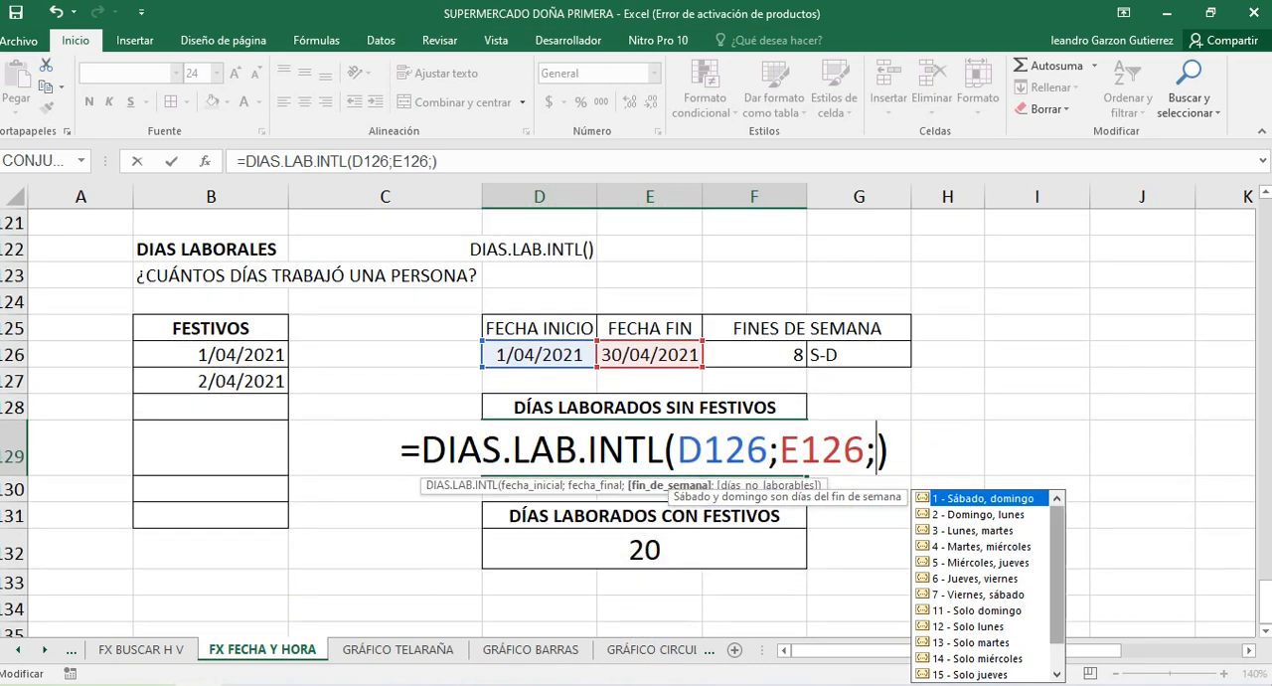
scroll(990, 587, down, 1)
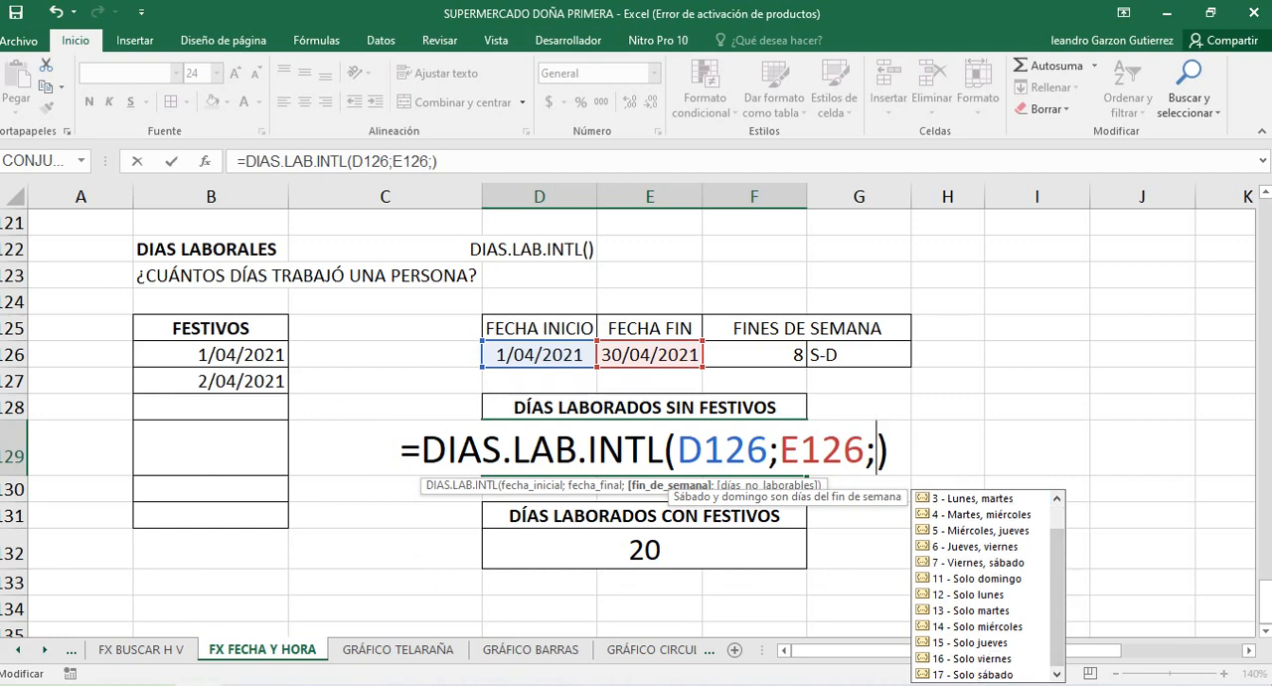
scroll(989, 587, up, 1)
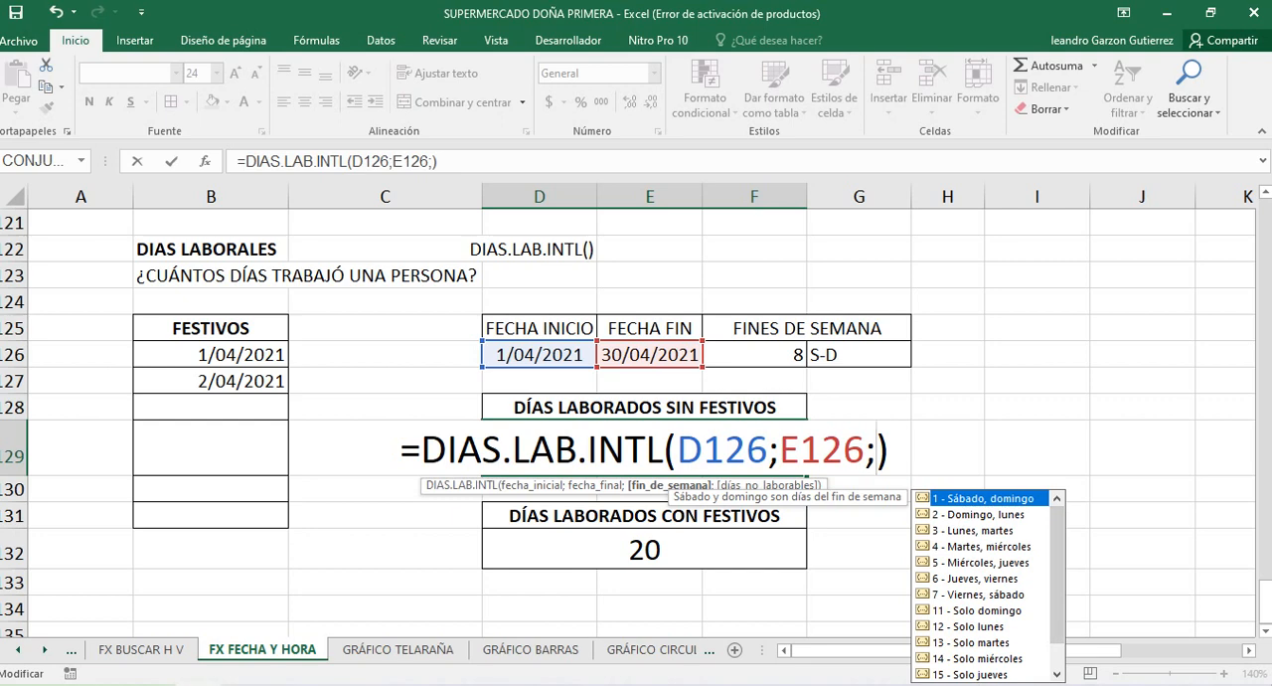
Try weekend option 11 (Solo domingo) in the D129 formula and clear it again
click(979, 610)
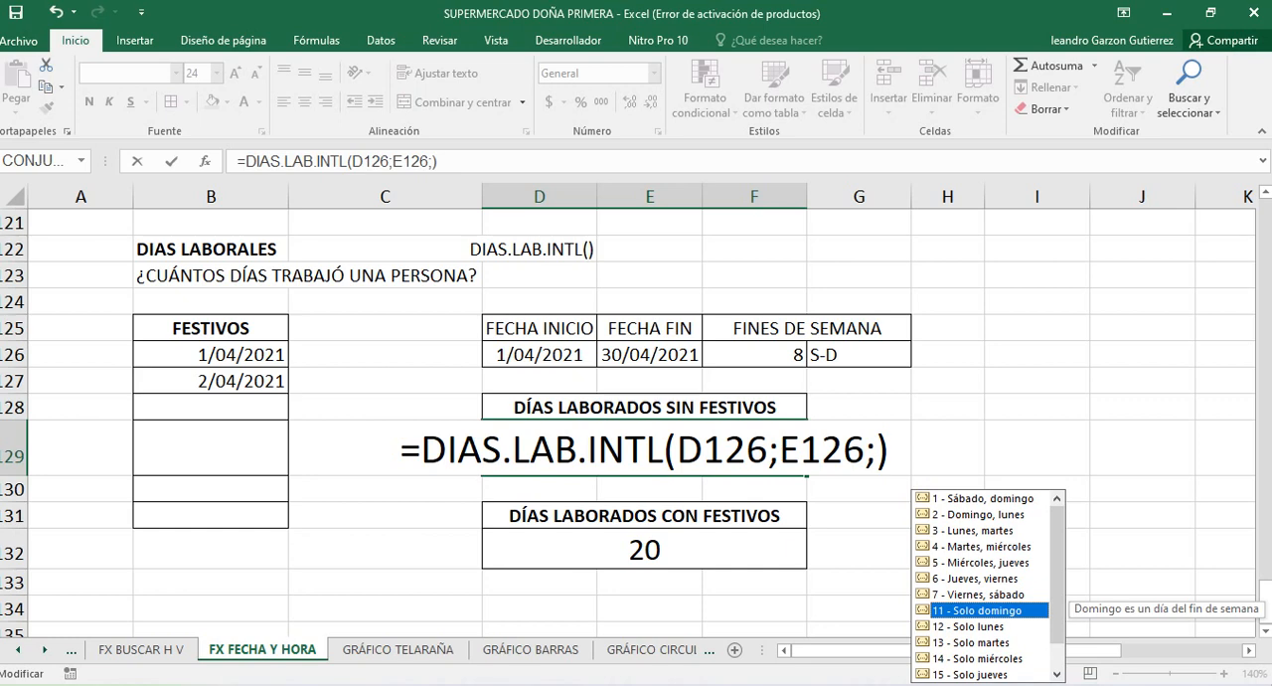
text(11)
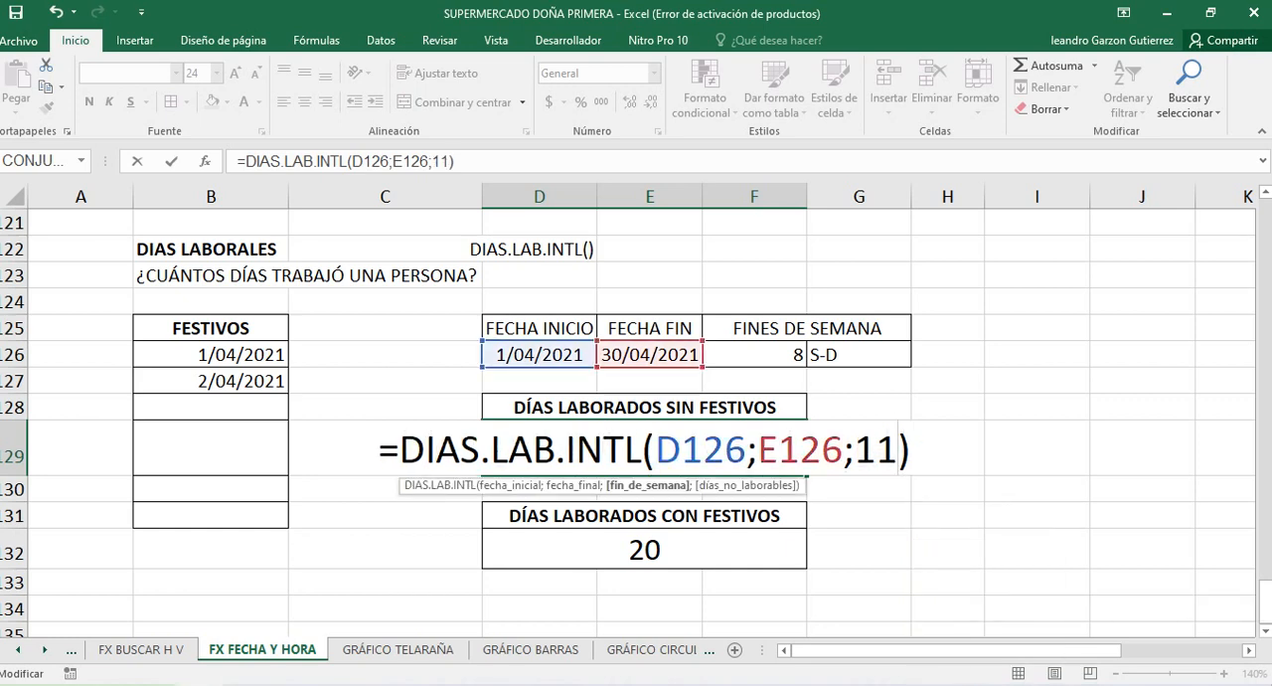
key(BackSpace)
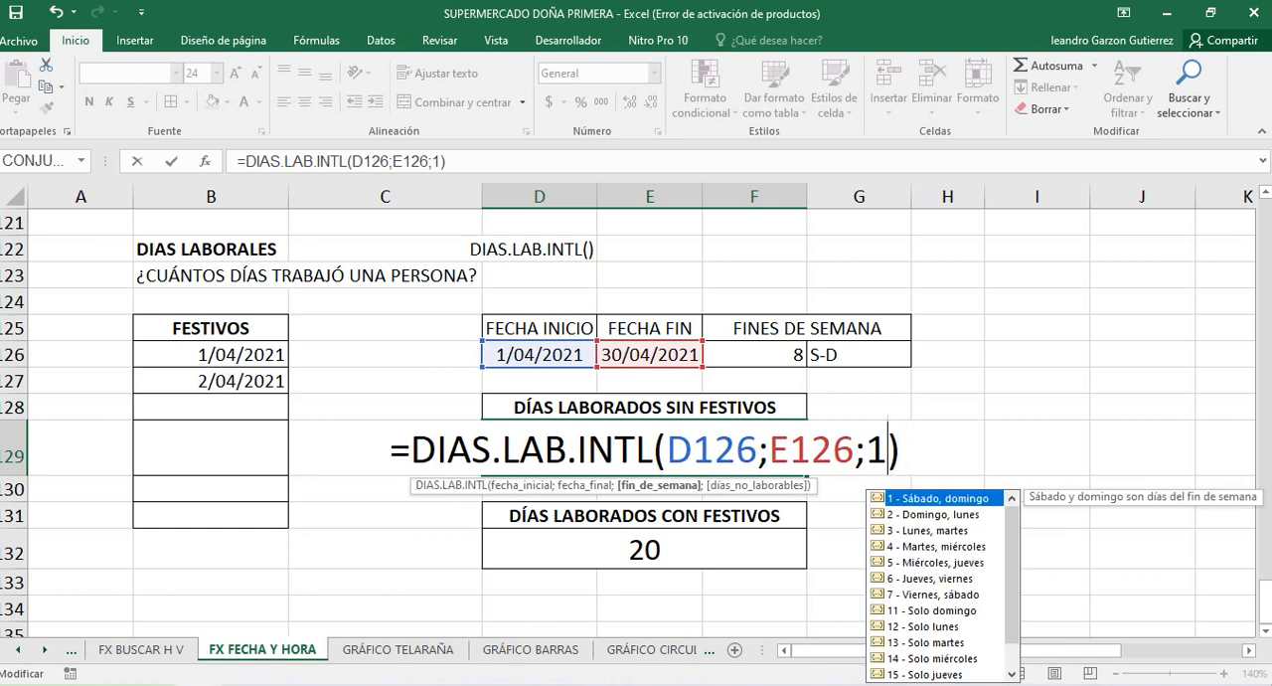
key(BackSpace)
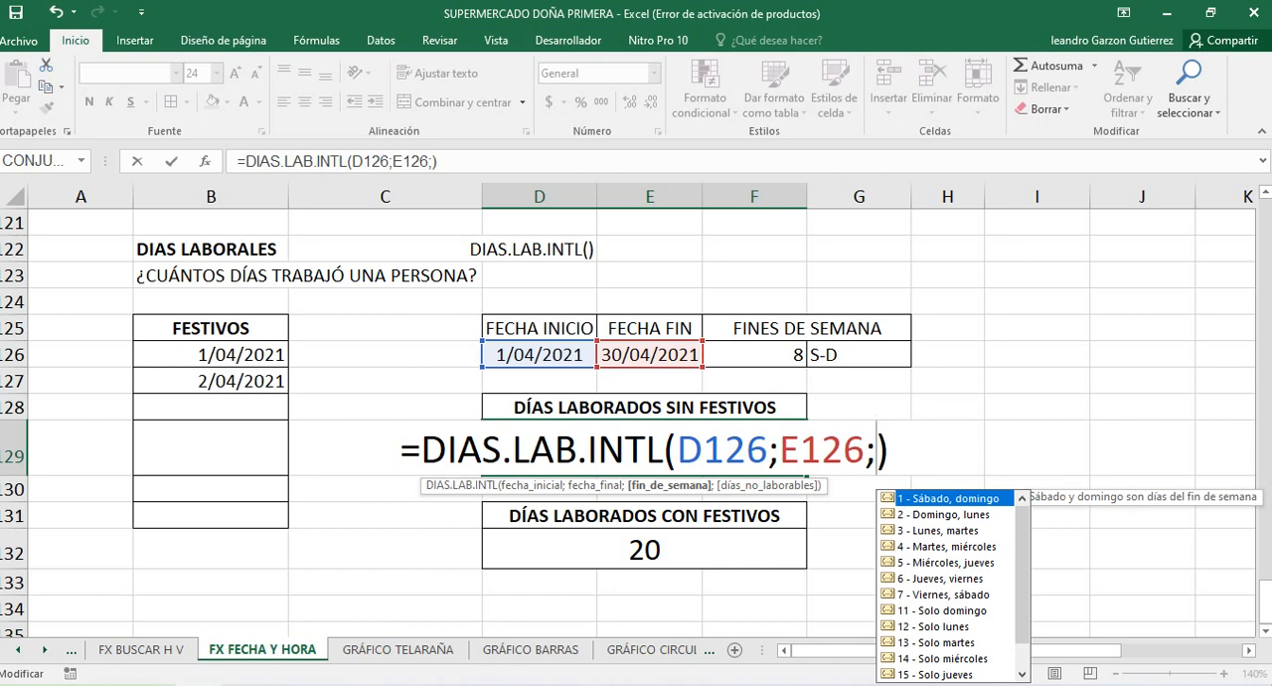
Try weekend option 13 (Solo martes) in the D129 formula, and restore 1 (Sábado, domingo) as the weekend argument
click(936, 642)
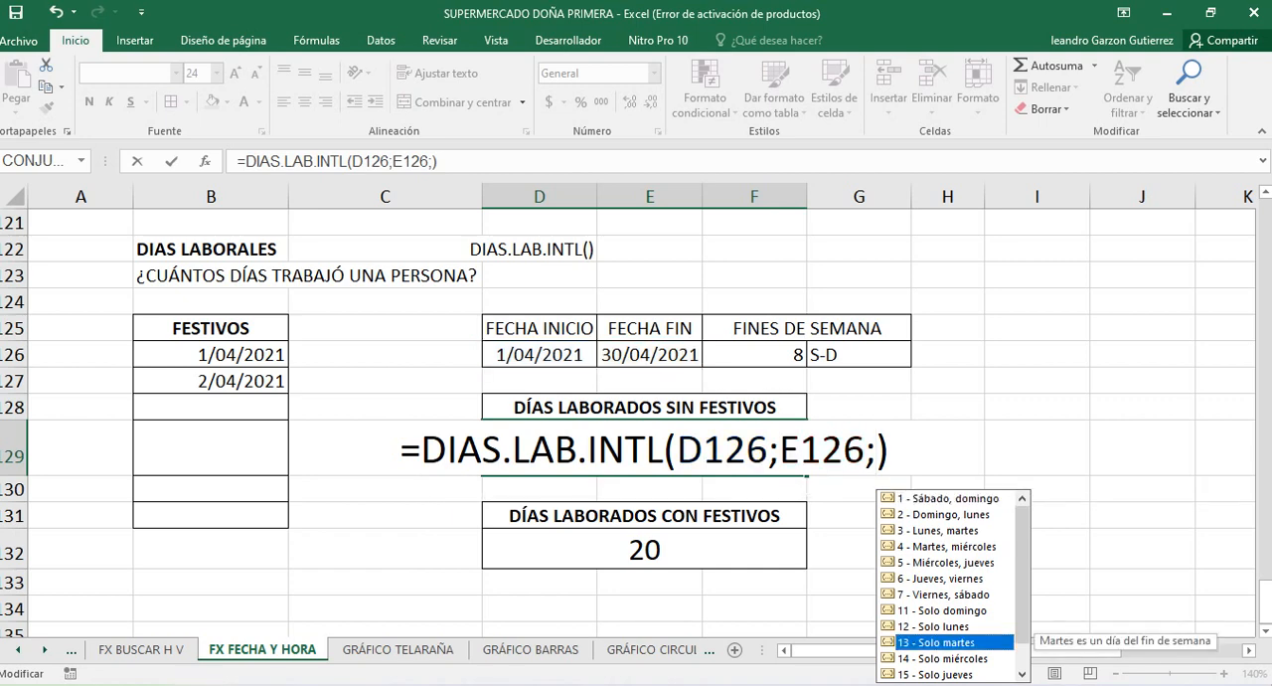
key(Tab)
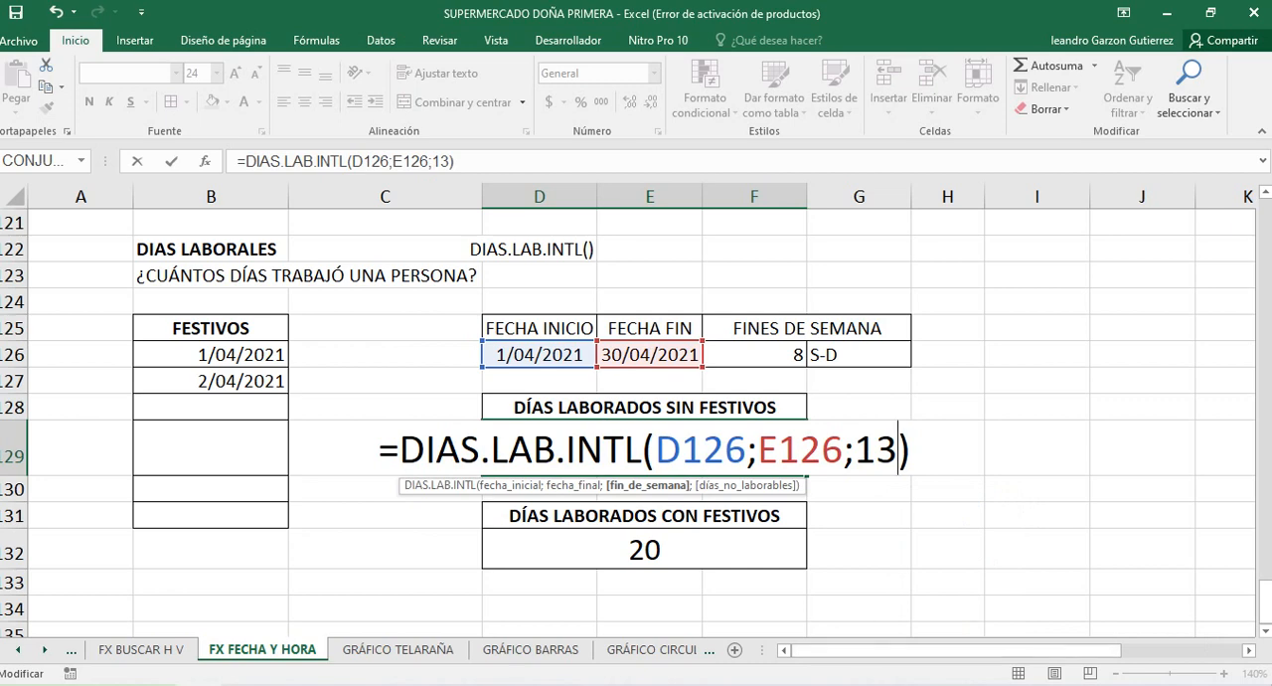
key(BackSpace)
key(BackSpace)
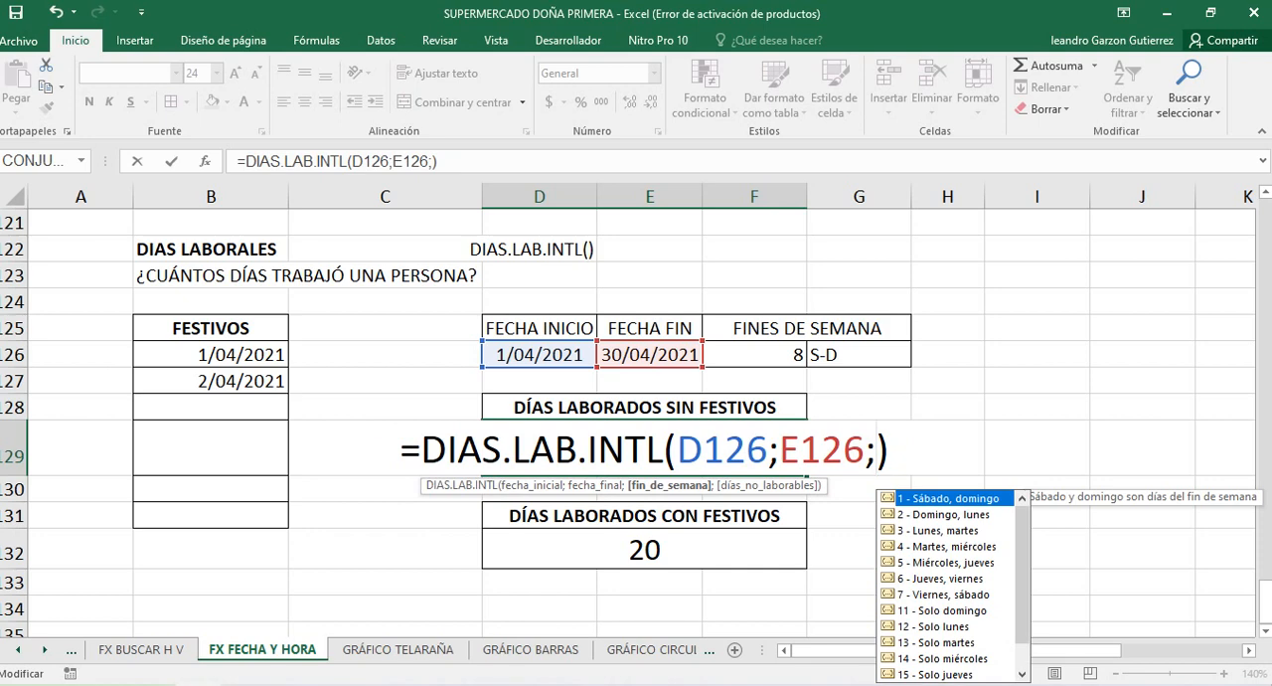
text(1)
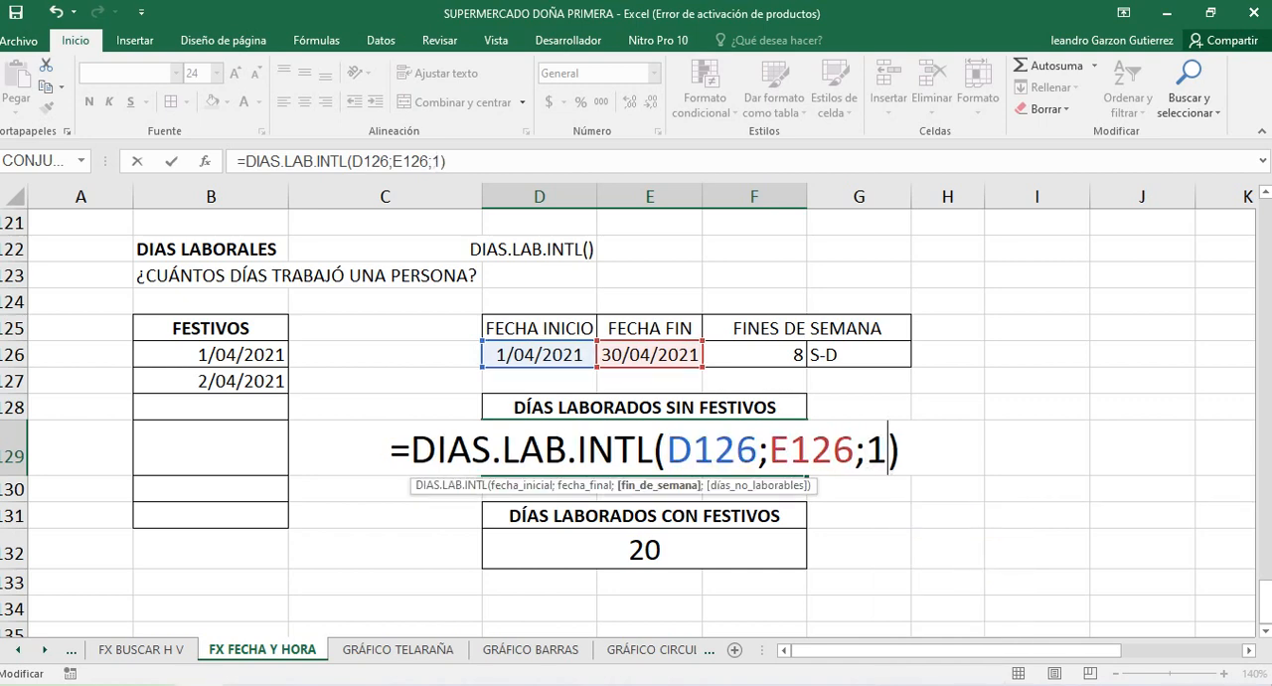
key(Return)
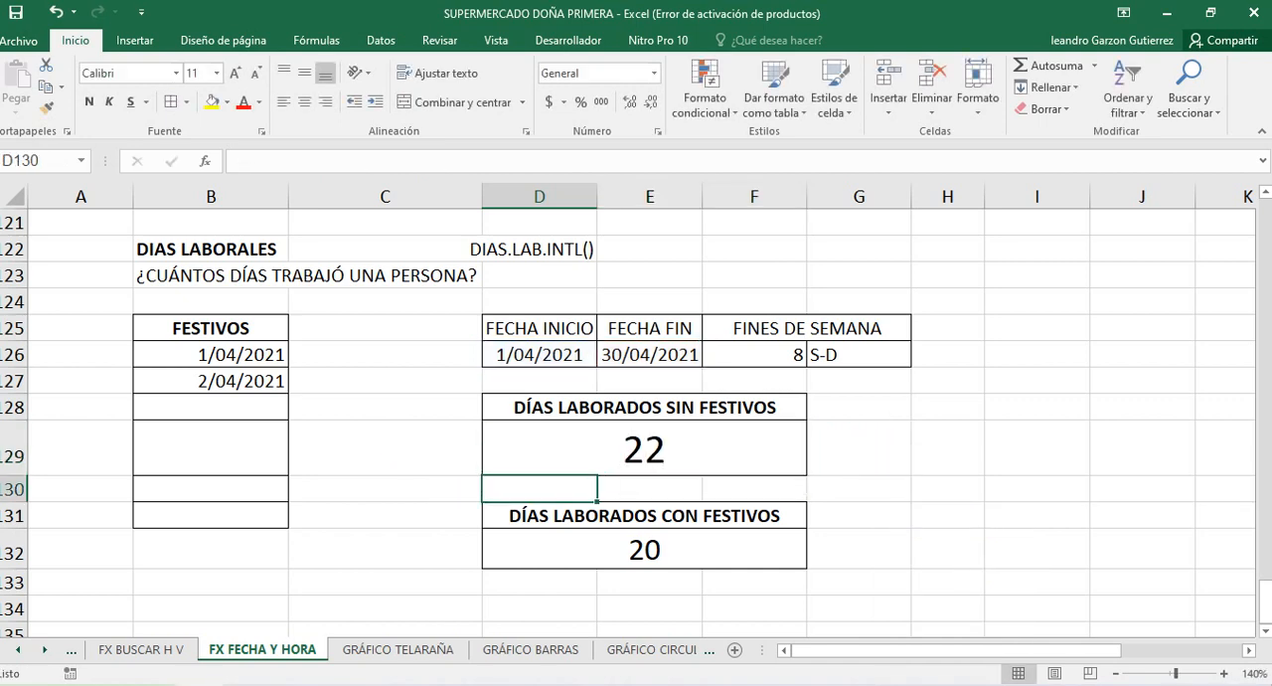
Examine the DÍAS LABORADOS CON FESTIVOS formula in D132, highlighting its function name and start-date argument D126
double_click(568, 549)
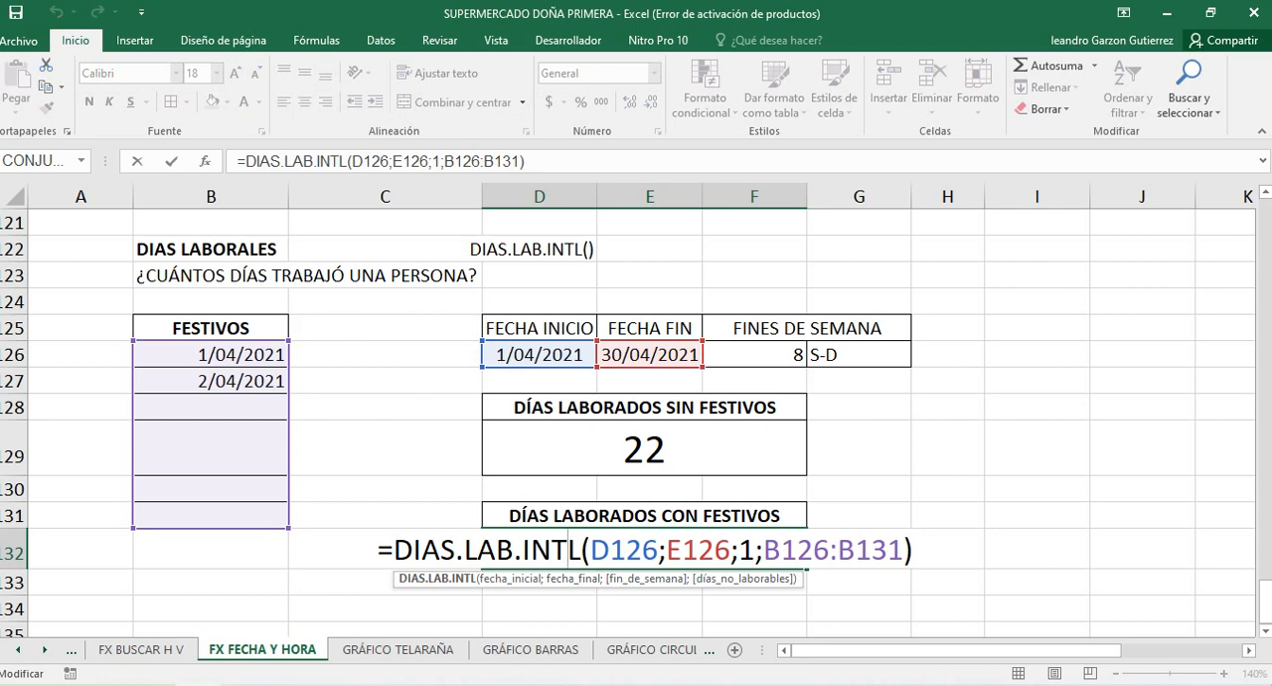
drag(581, 549, 394, 550)
drag(590, 550, 658, 549)
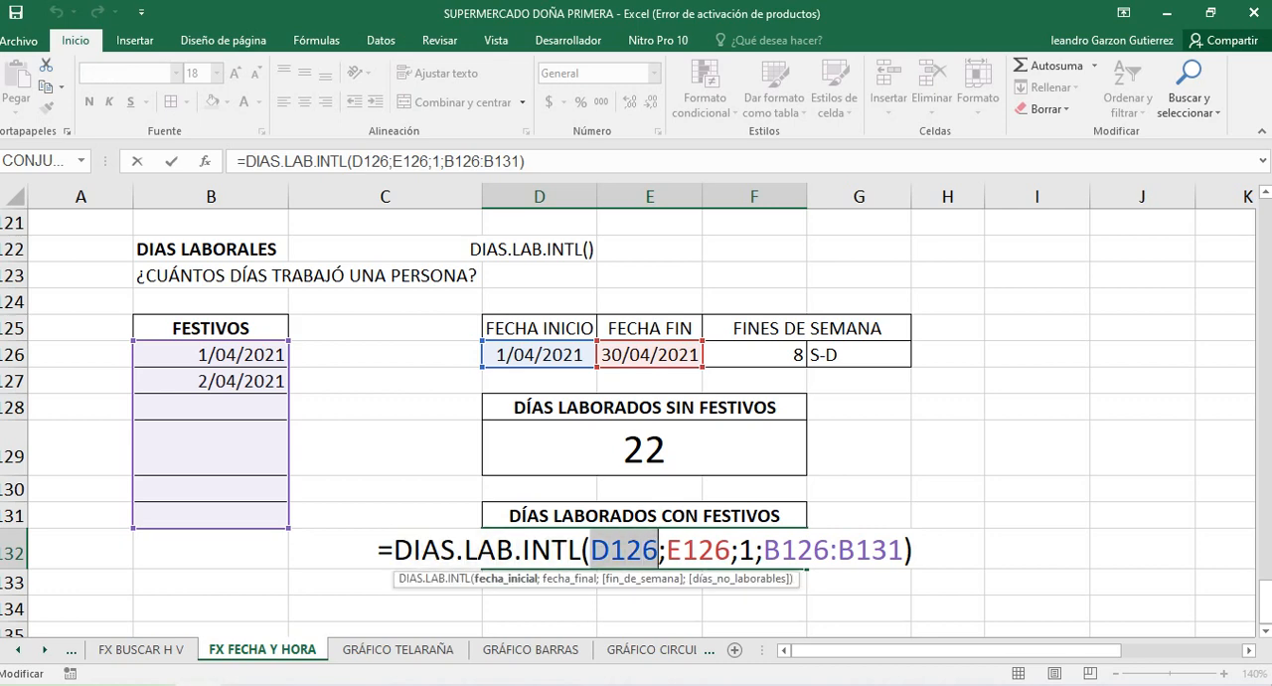
key(Return)
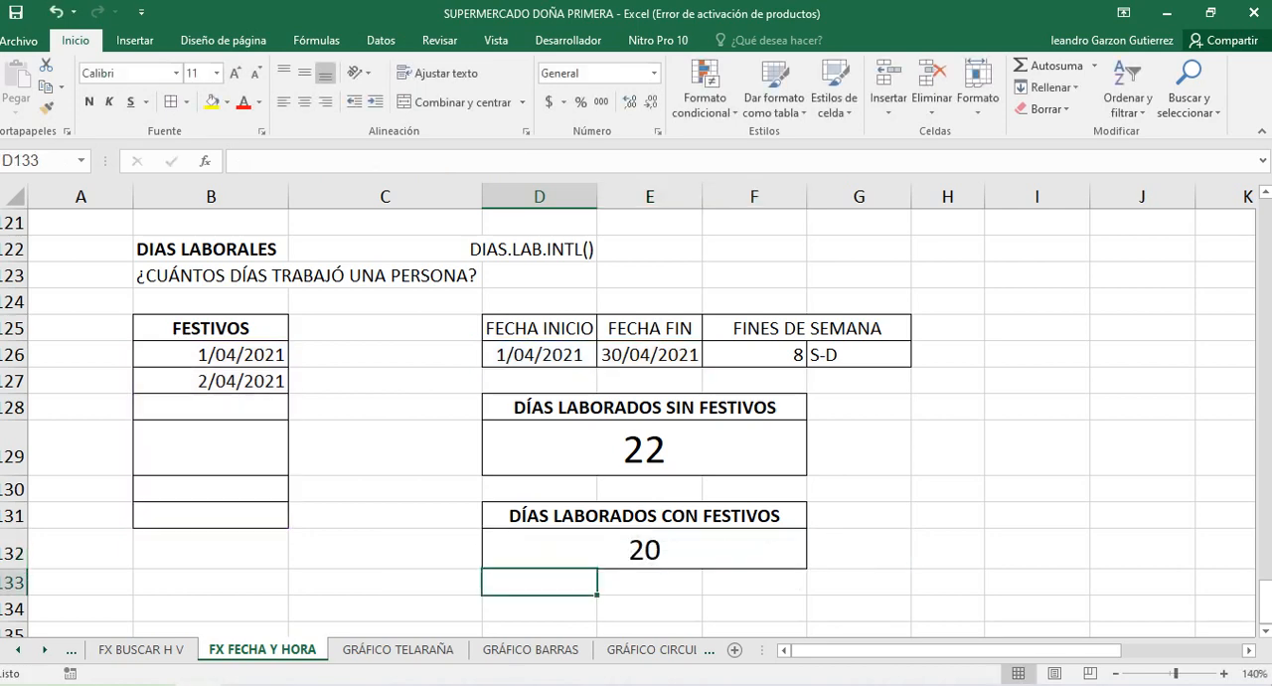
Compare the formulas and results in D129 and D132, and check the start date in D126
click(644, 450)
click(644, 550)
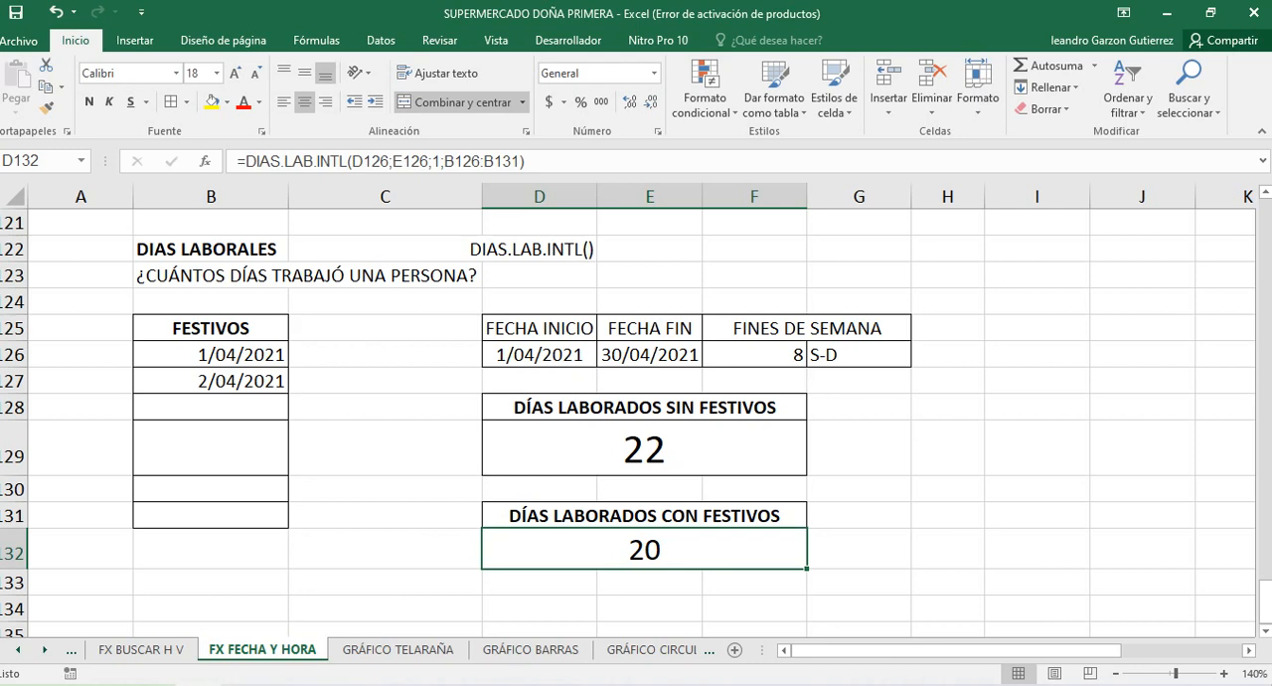
click(644, 450)
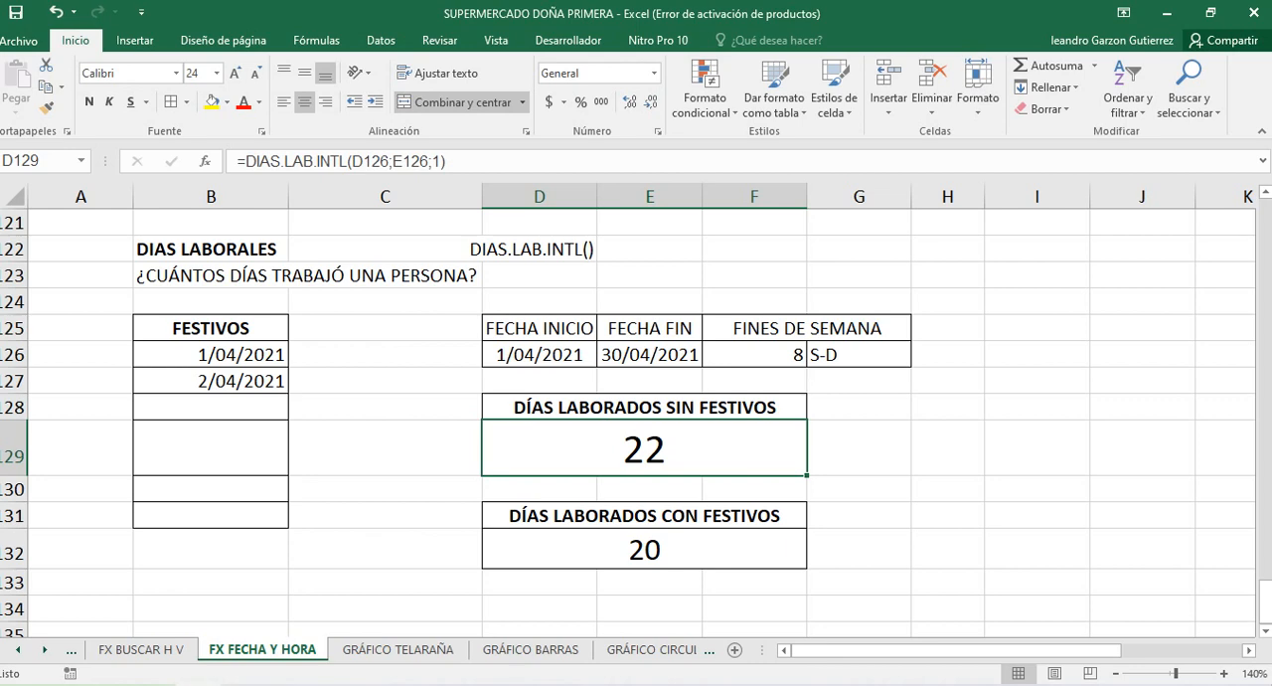
click(644, 549)
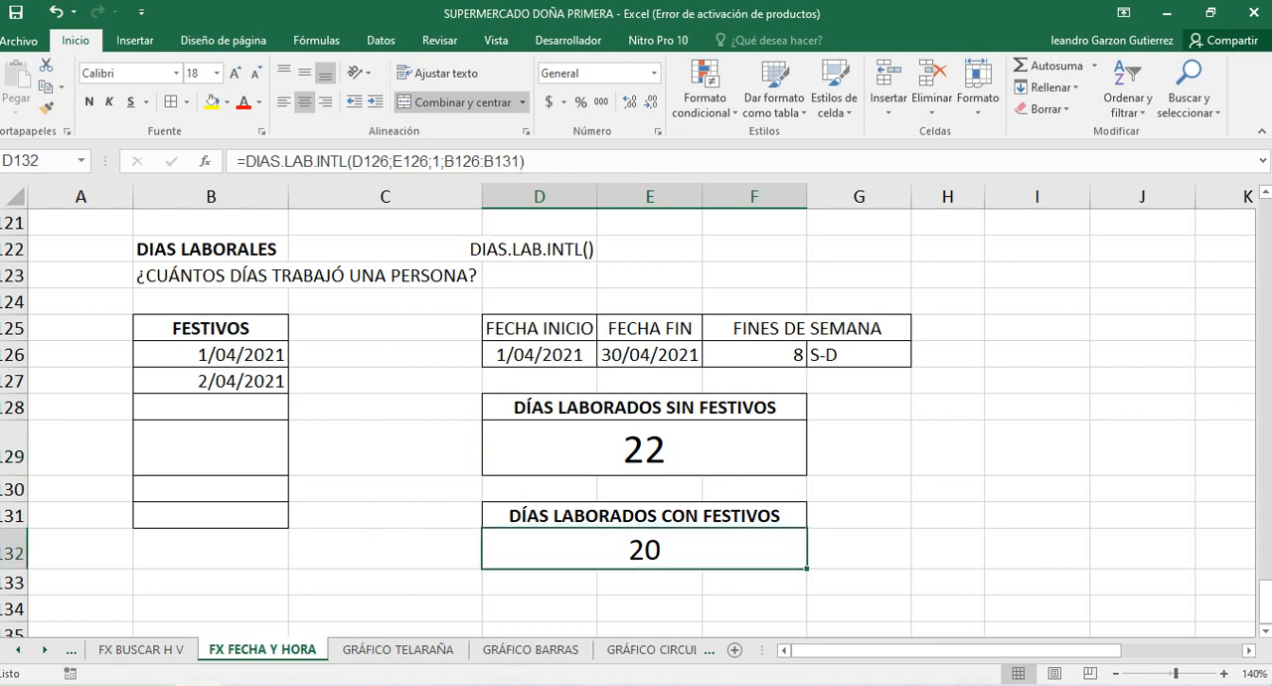
click(644, 449)
click(644, 549)
click(540, 355)
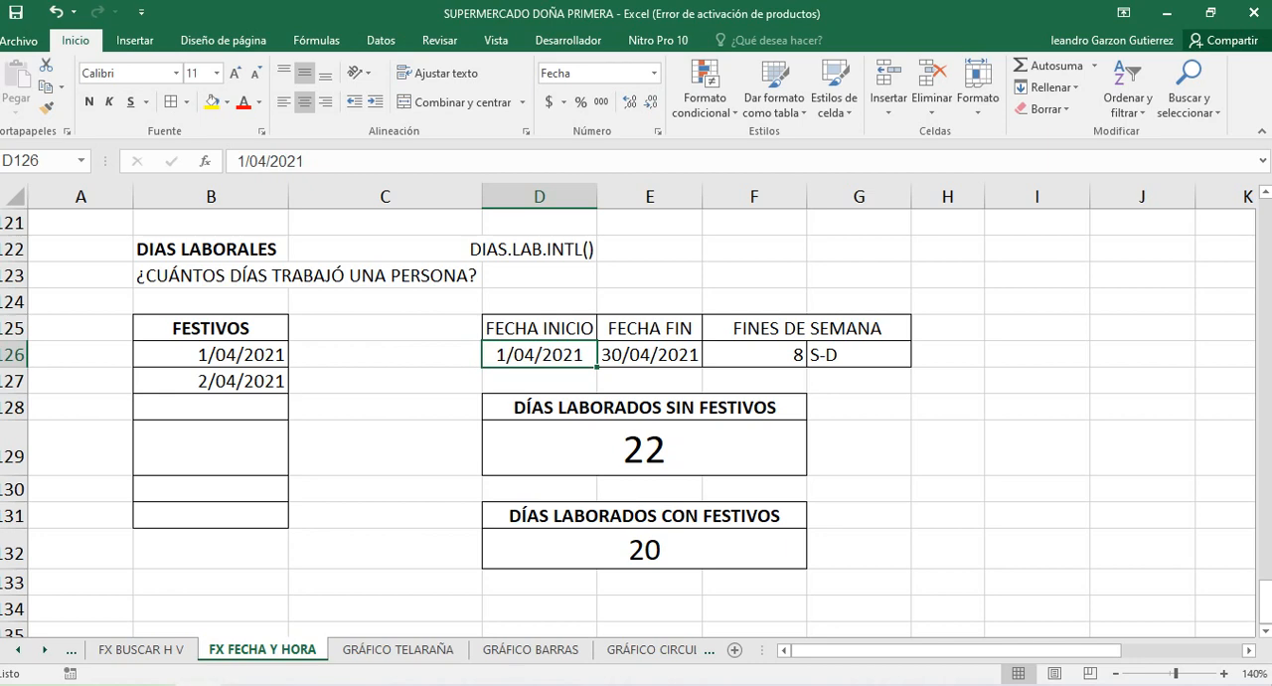
click(650, 489)
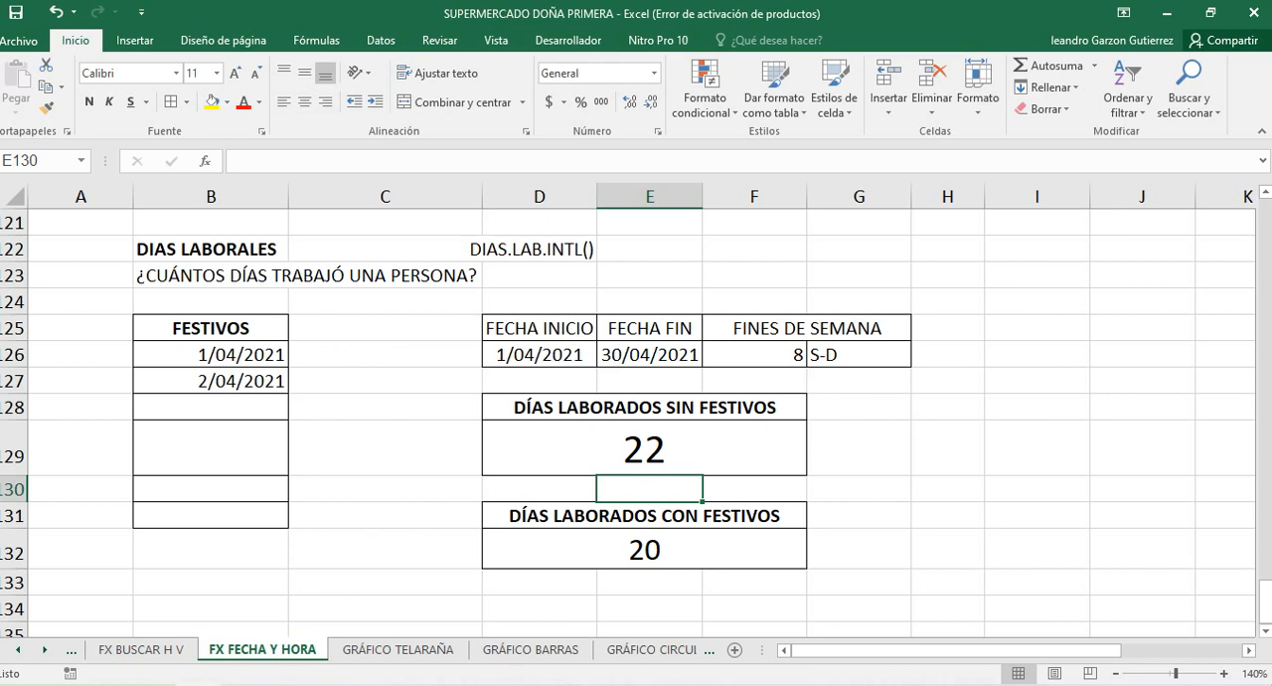
right_click(695, 415)
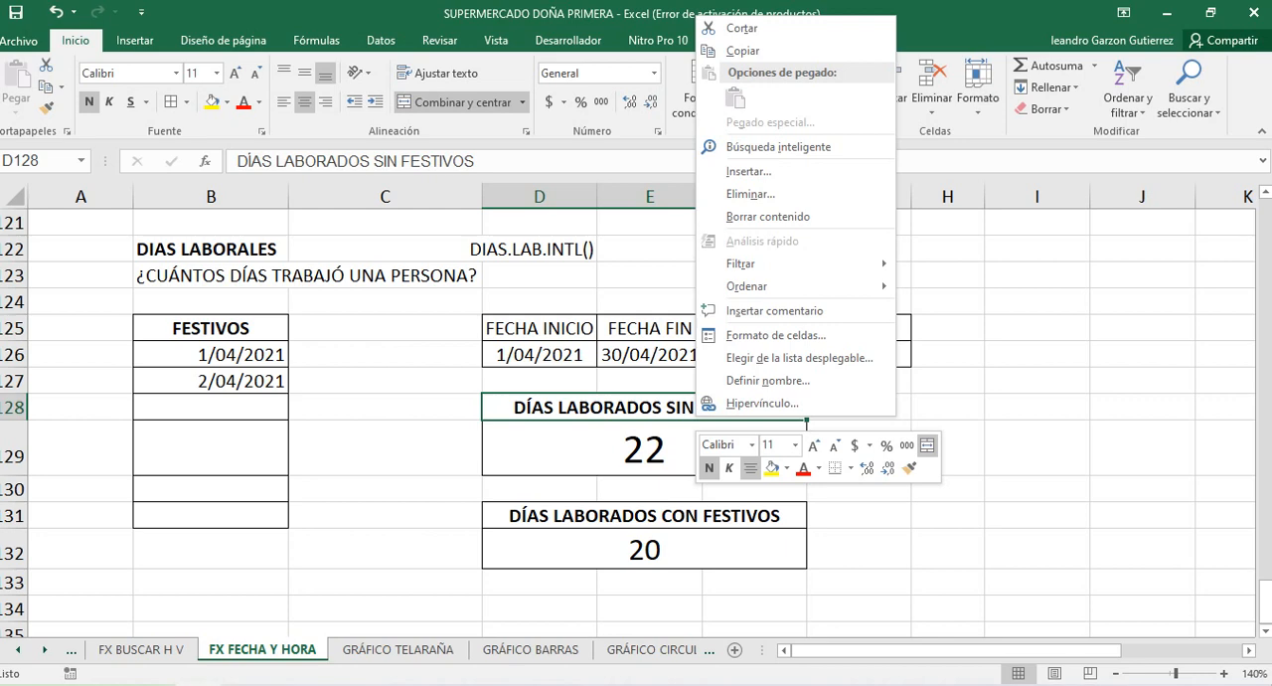
key(Escape)
Change the FECHA INICIO date in D126 to 5/04/2021
click(540, 355)
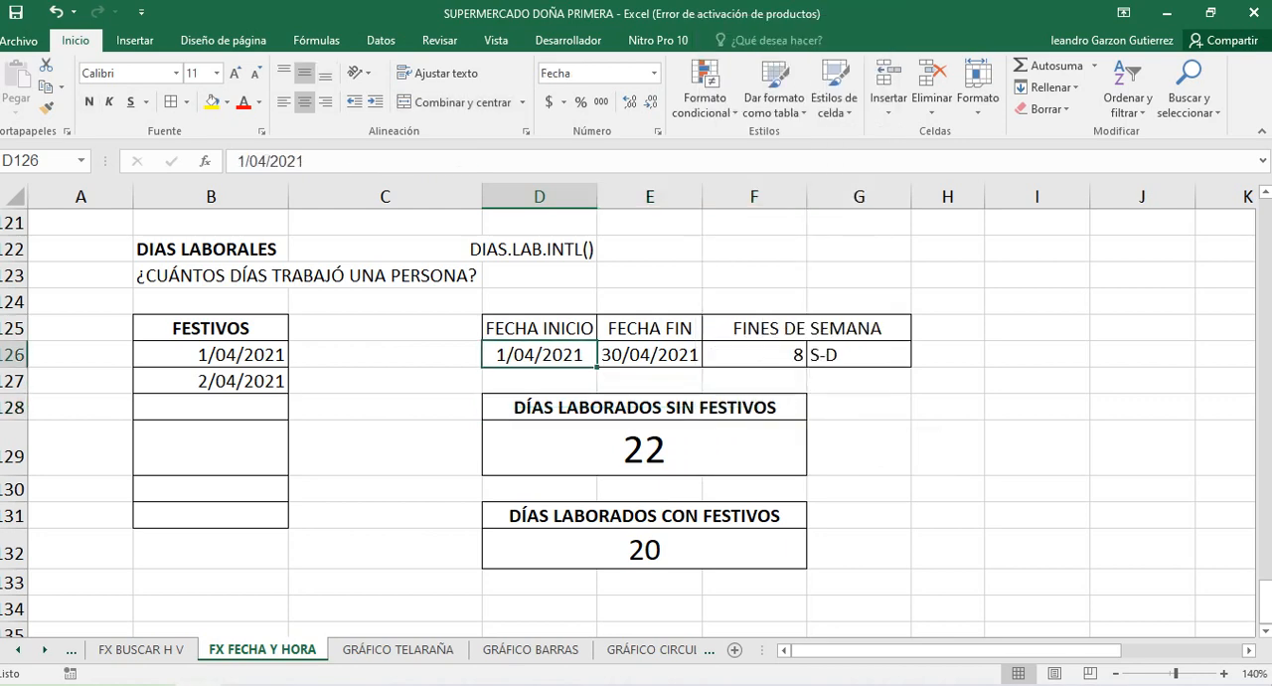
double_click(507, 355)
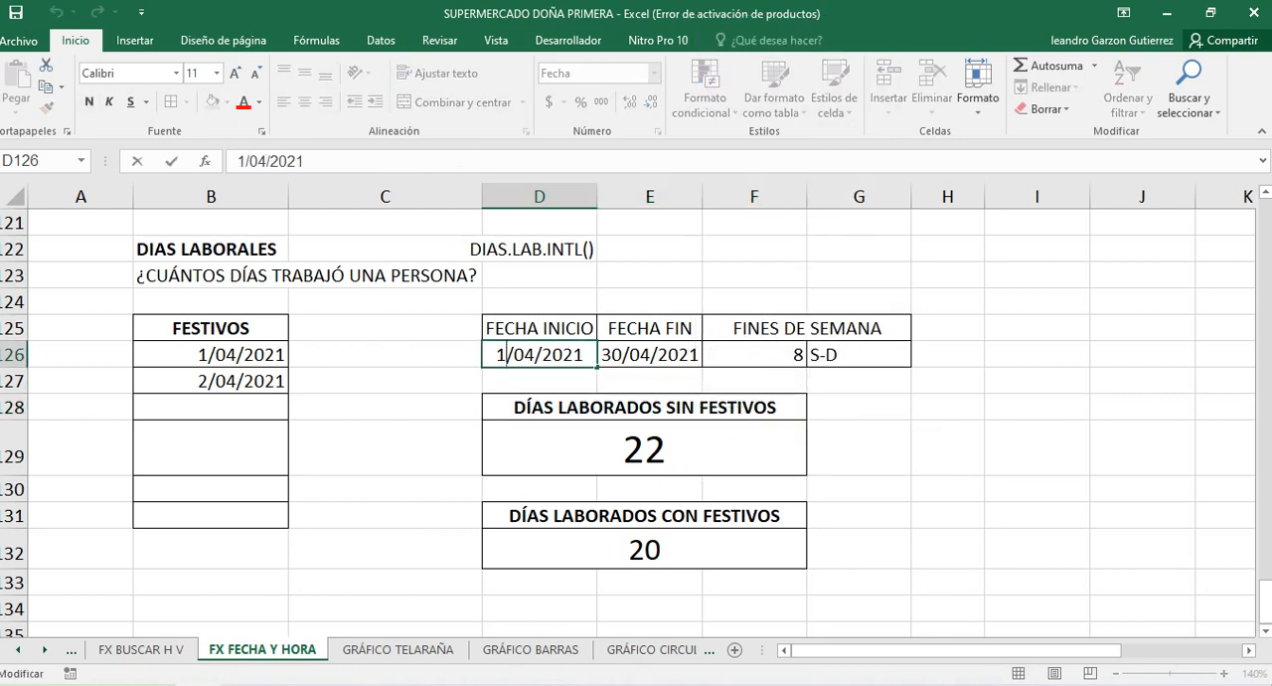
key(BackSpace)
text(5)
click(651, 355)
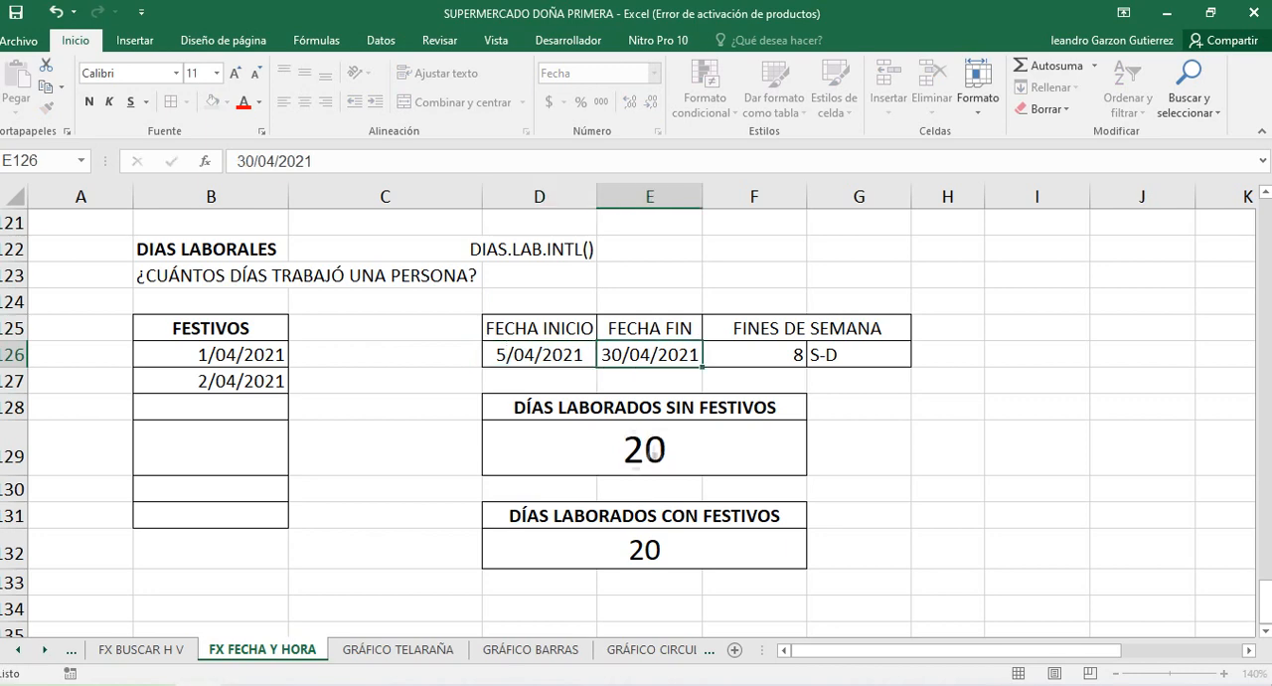
Change the FECHA FIN date in E126 to 20/04/2021
double_click(622, 355)
key(BackSpace)
key(BackSpace)
text(20)
key(Return)
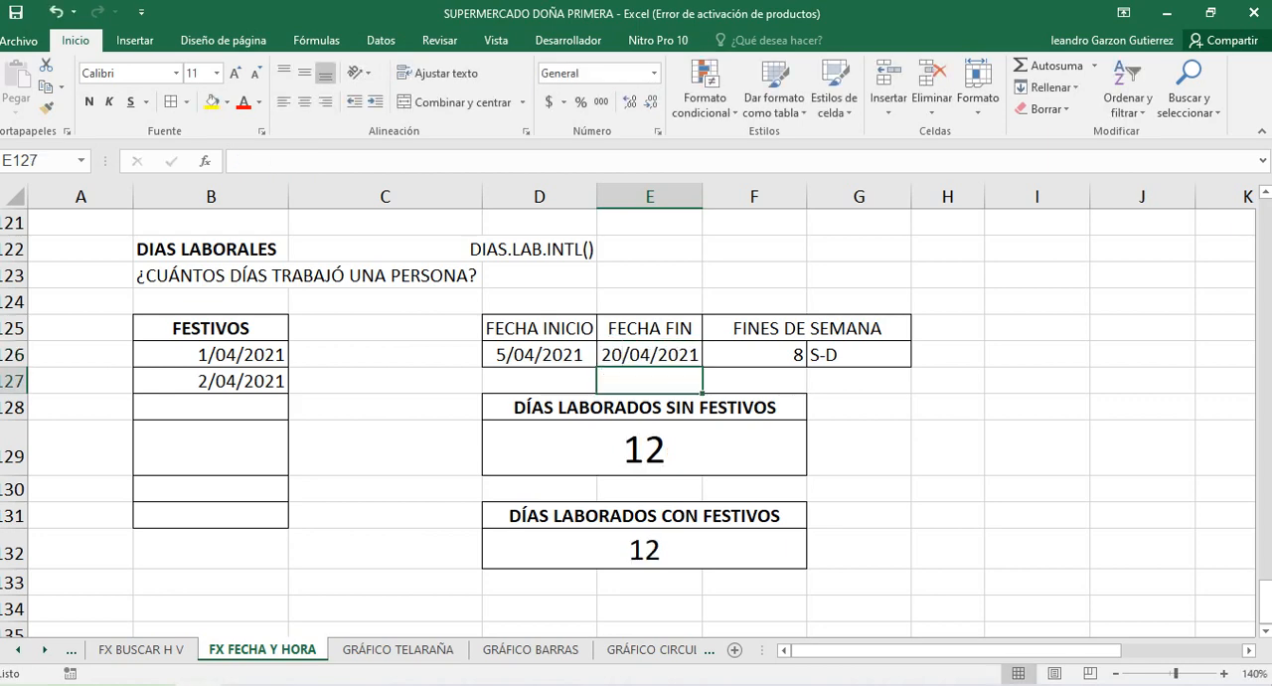
Check the working-day results in D129 and D132 against the end date in E126
click(644, 450)
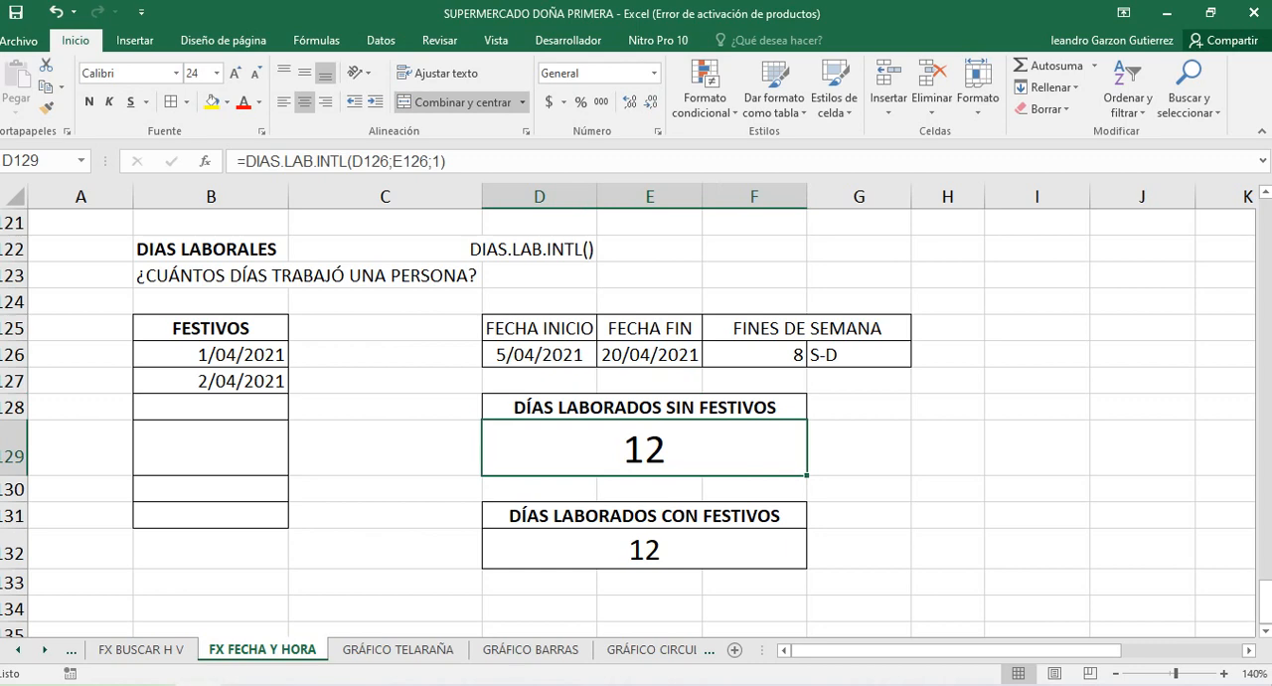
click(649, 355)
click(644, 449)
click(644, 550)
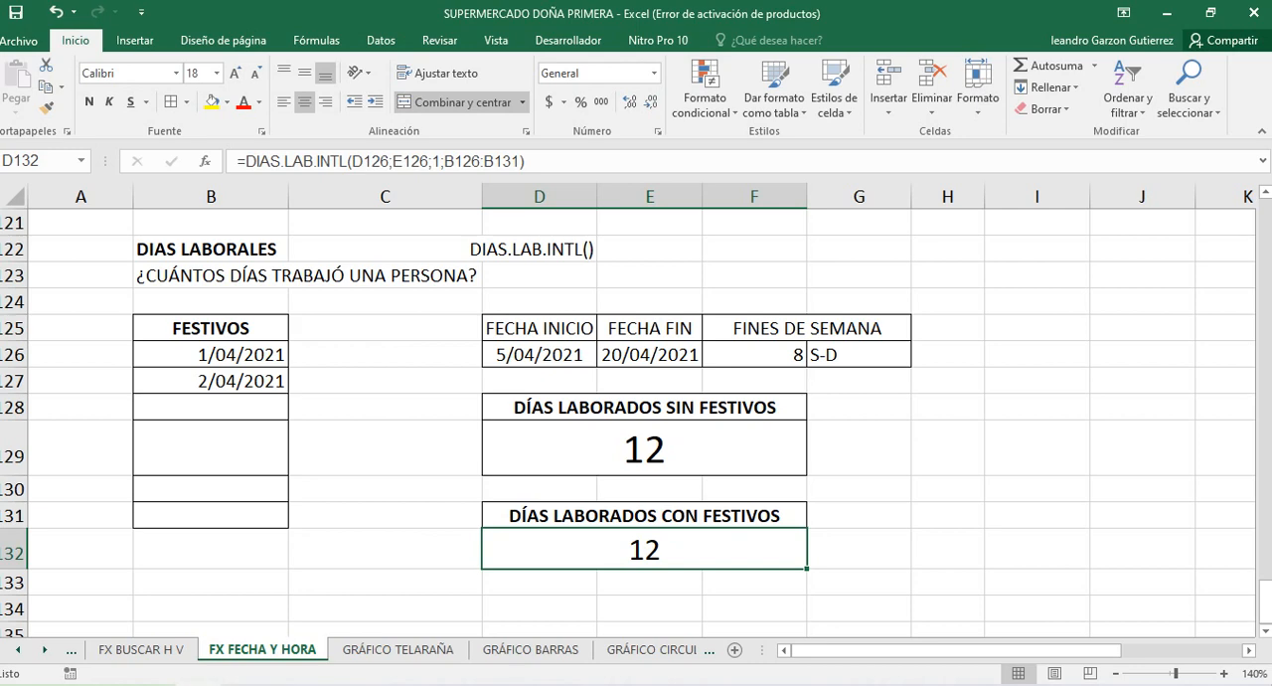
Change the FECHA FIN date in E126 to 23/04/2021 and check the DÍAS LABORADOS CON FESTIVOS result in D132
double_click(623, 355)
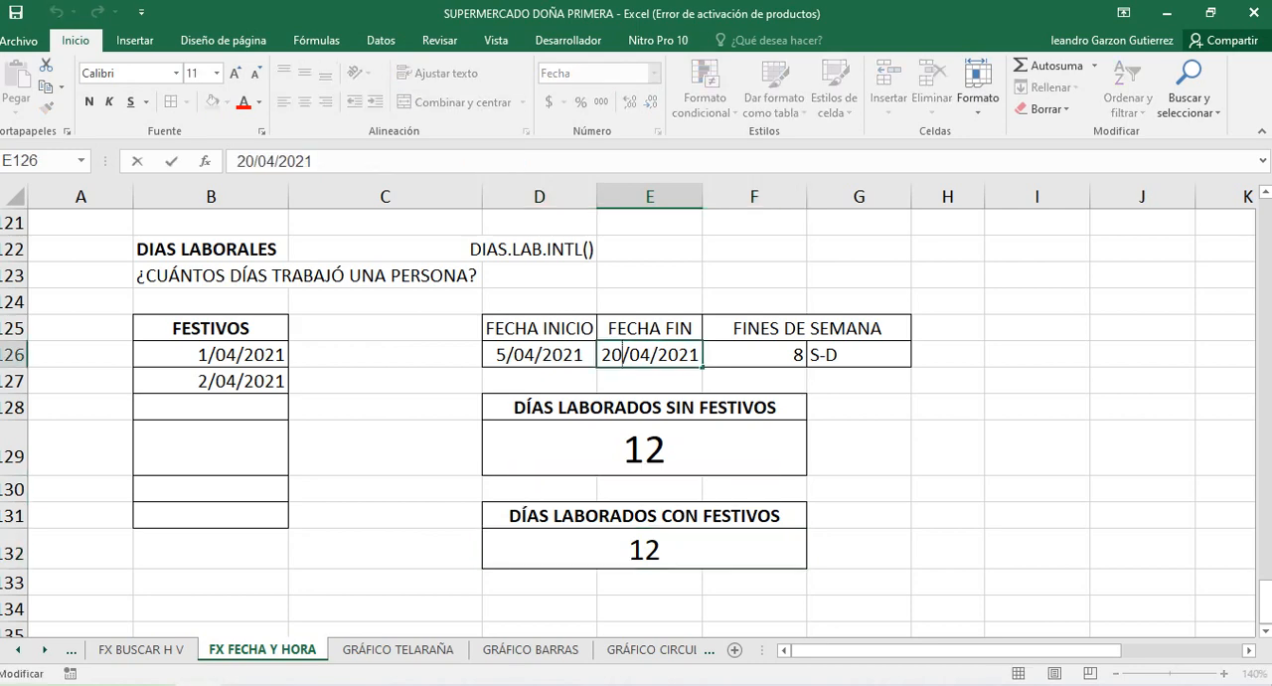
key(BackSpace)
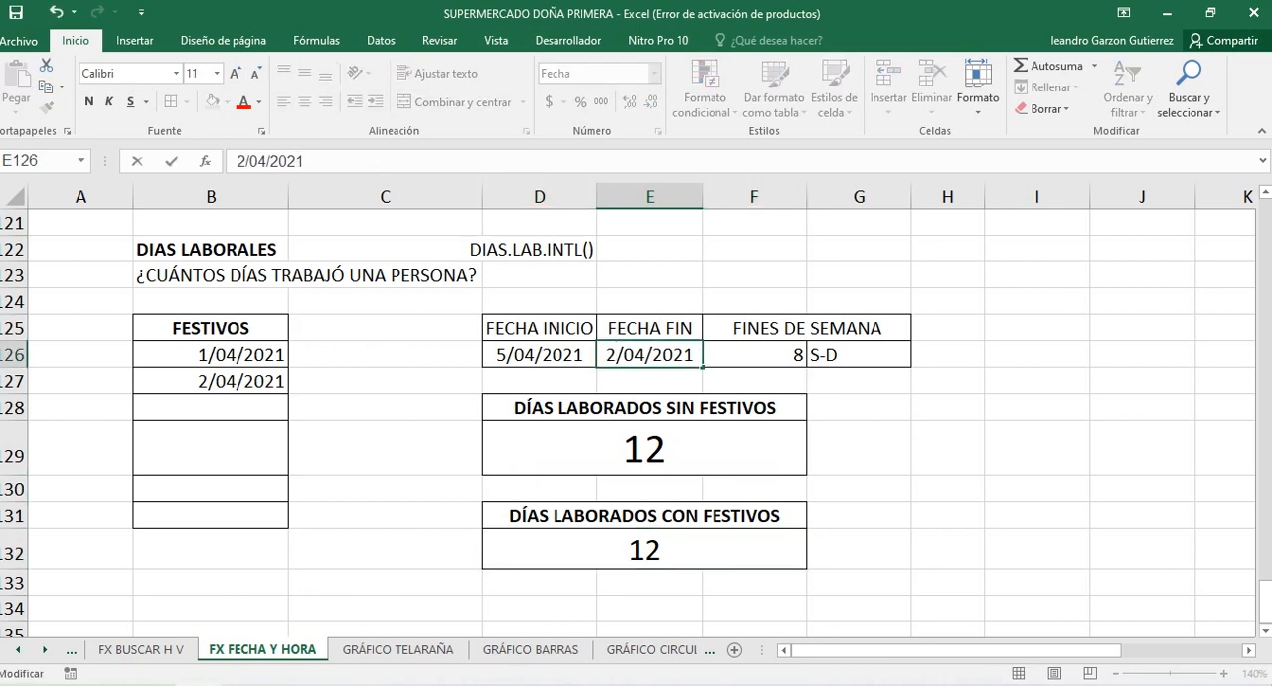
text(3)
key(Return)
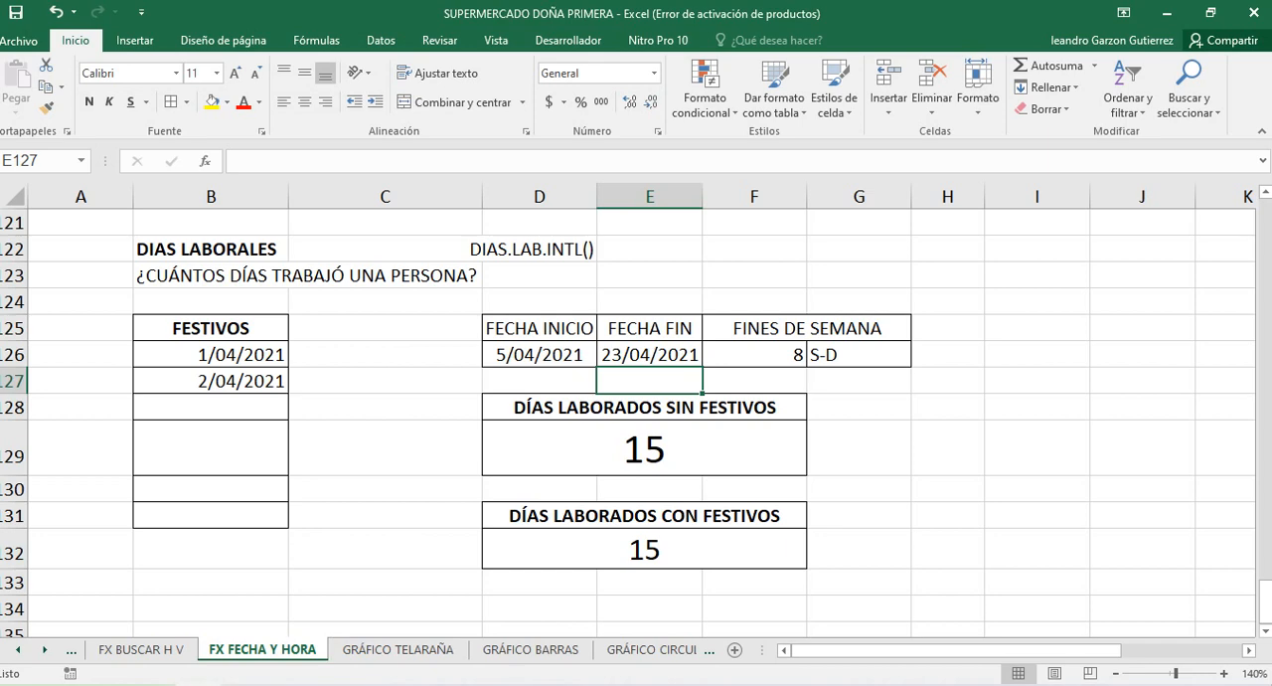
click(637, 550)
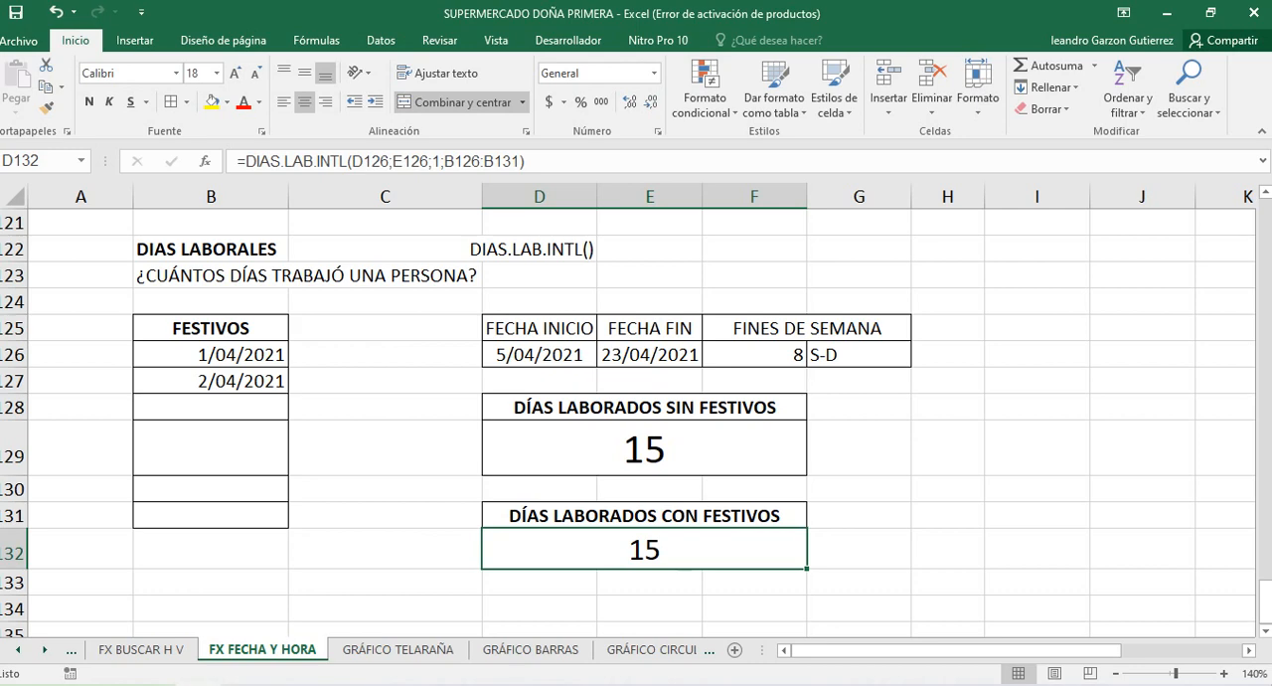
Compare the two FESTIVOS dates with the FECHA INICIO and FECHA FIN dates and the formula in D132
drag(211, 354, 211, 381)
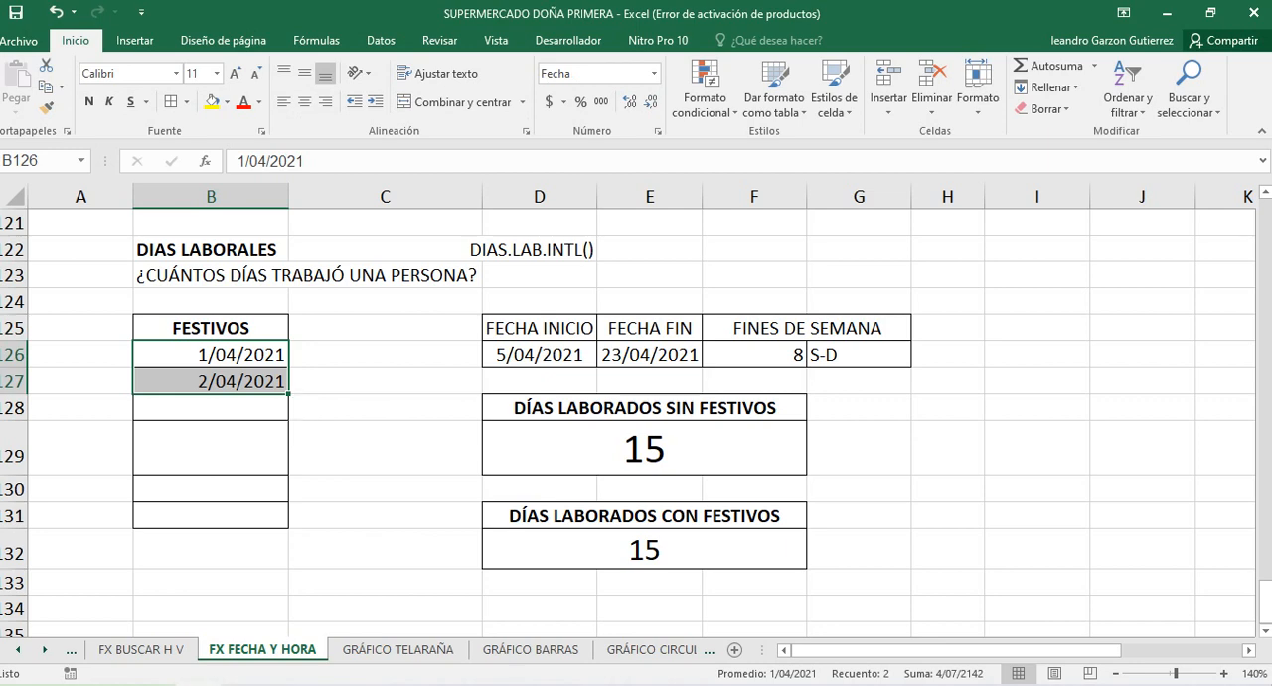
click(645, 550)
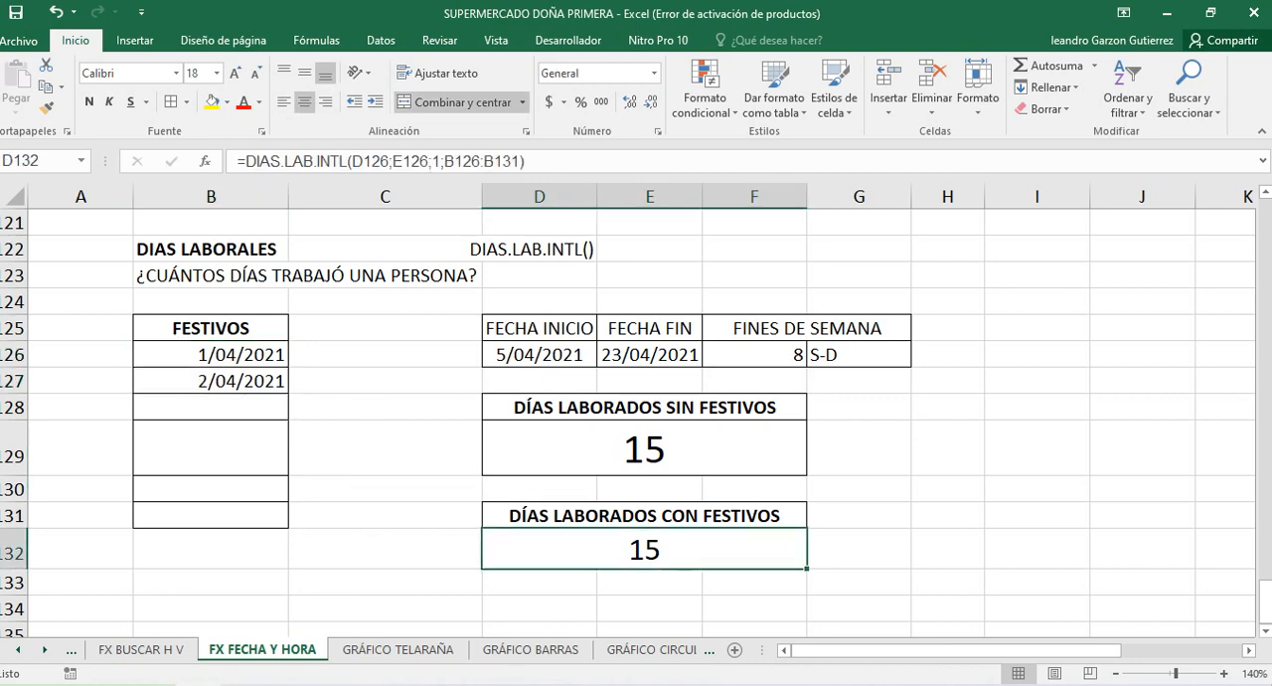
click(651, 355)
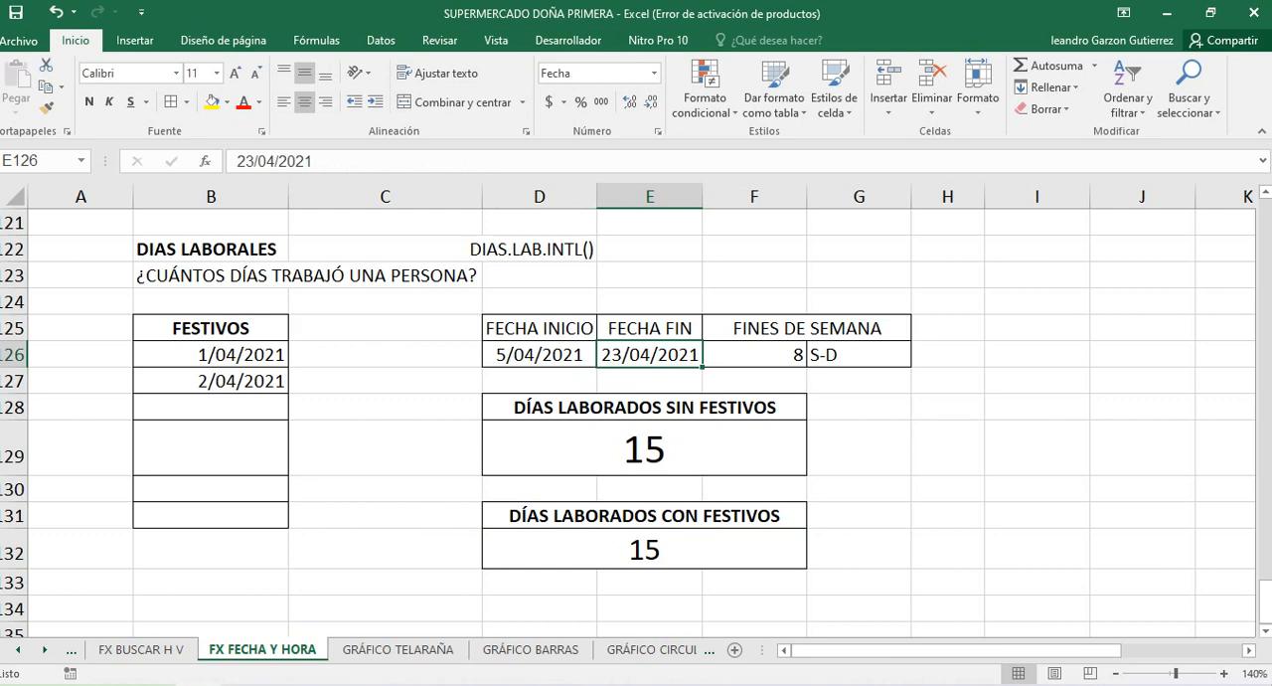
click(539, 355)
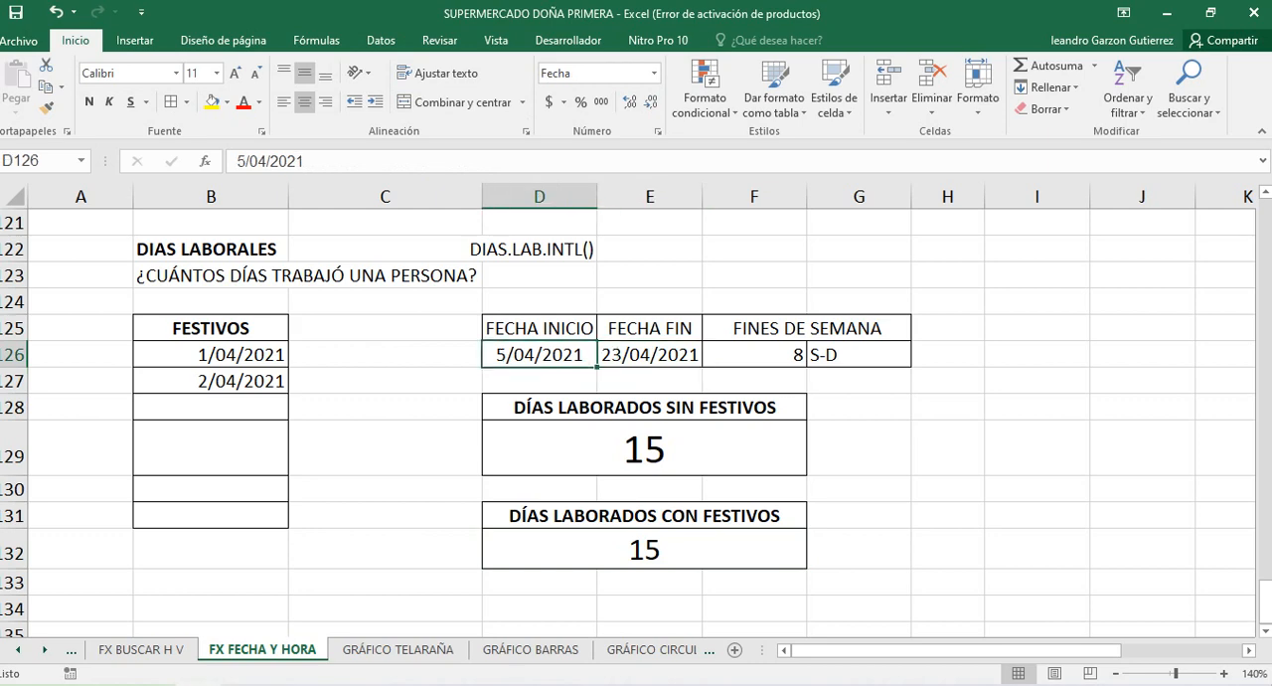
click(650, 355)
click(644, 550)
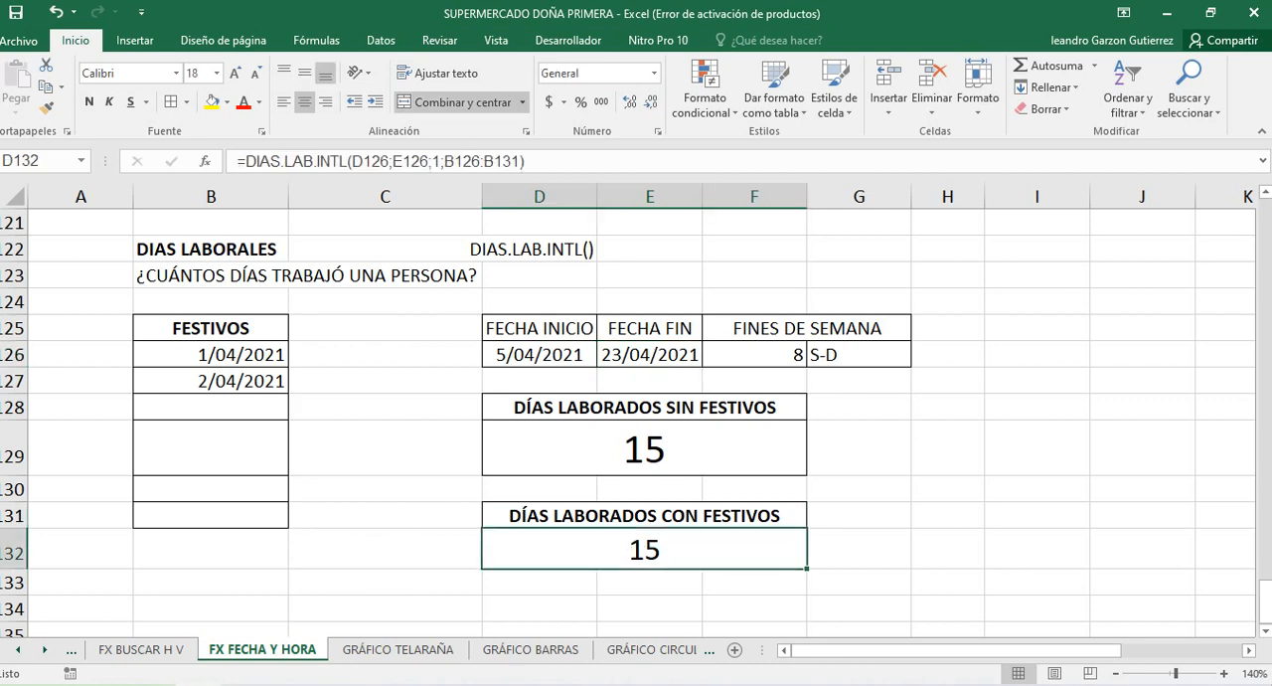
Add 12/04/2021 as a holiday in cell B128 of the FESTIVOS list
click(211, 408)
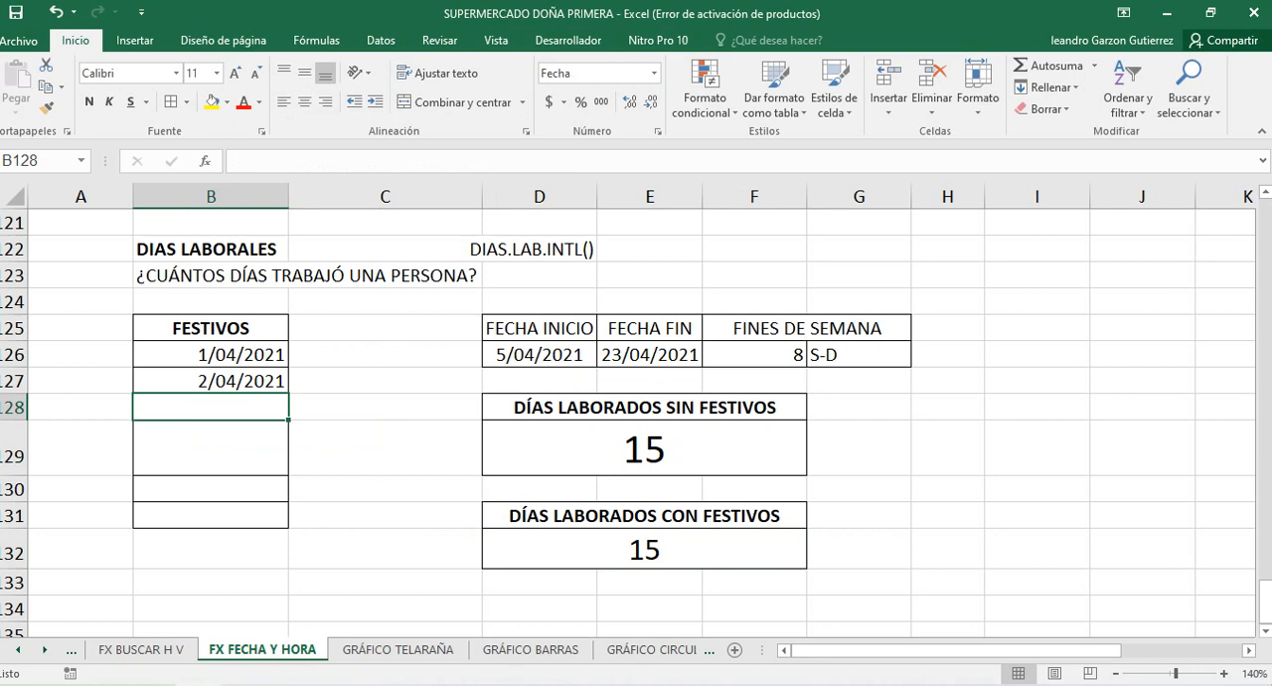
text(12-4-)
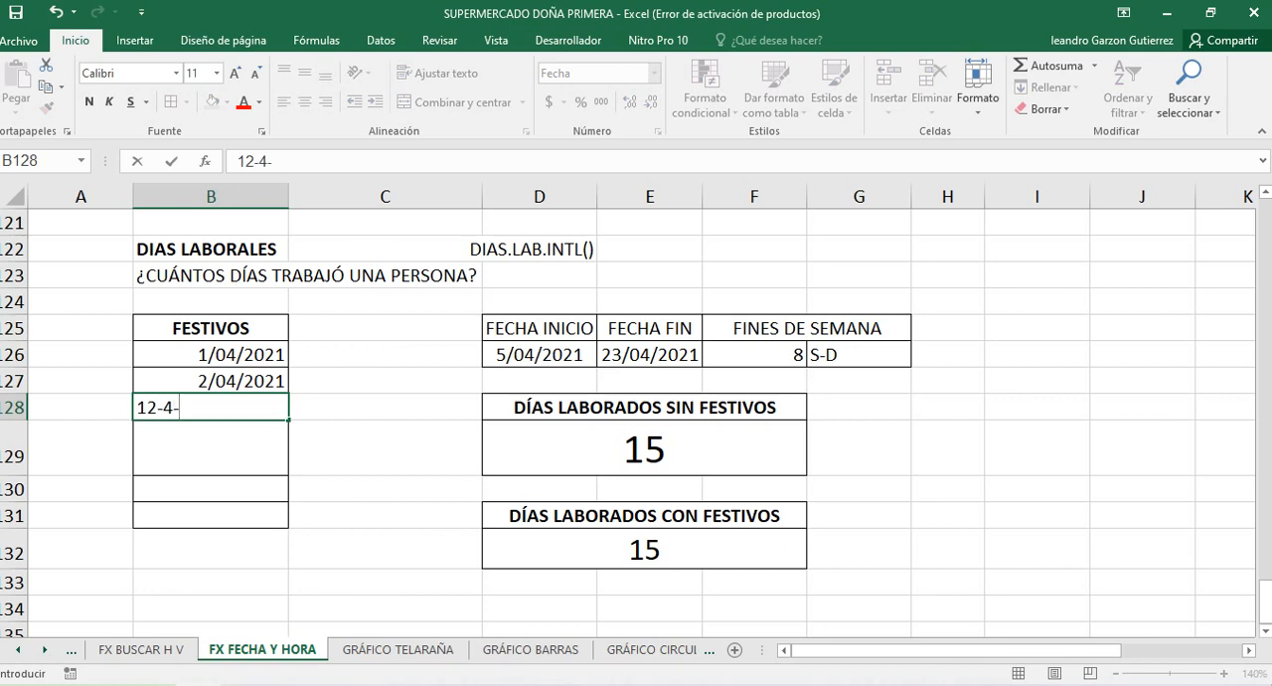
text(21)
key(Return)
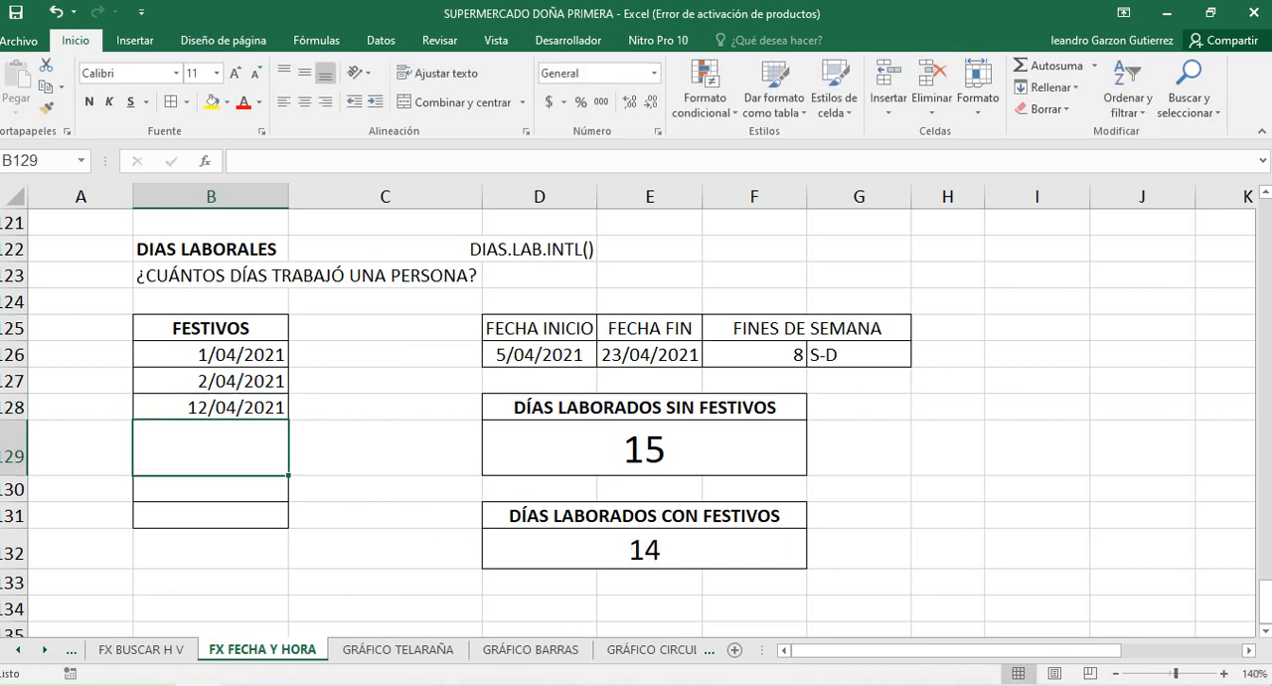
Change the FECHA FIN date in E126 to 24/04/2021
double_click(605, 355)
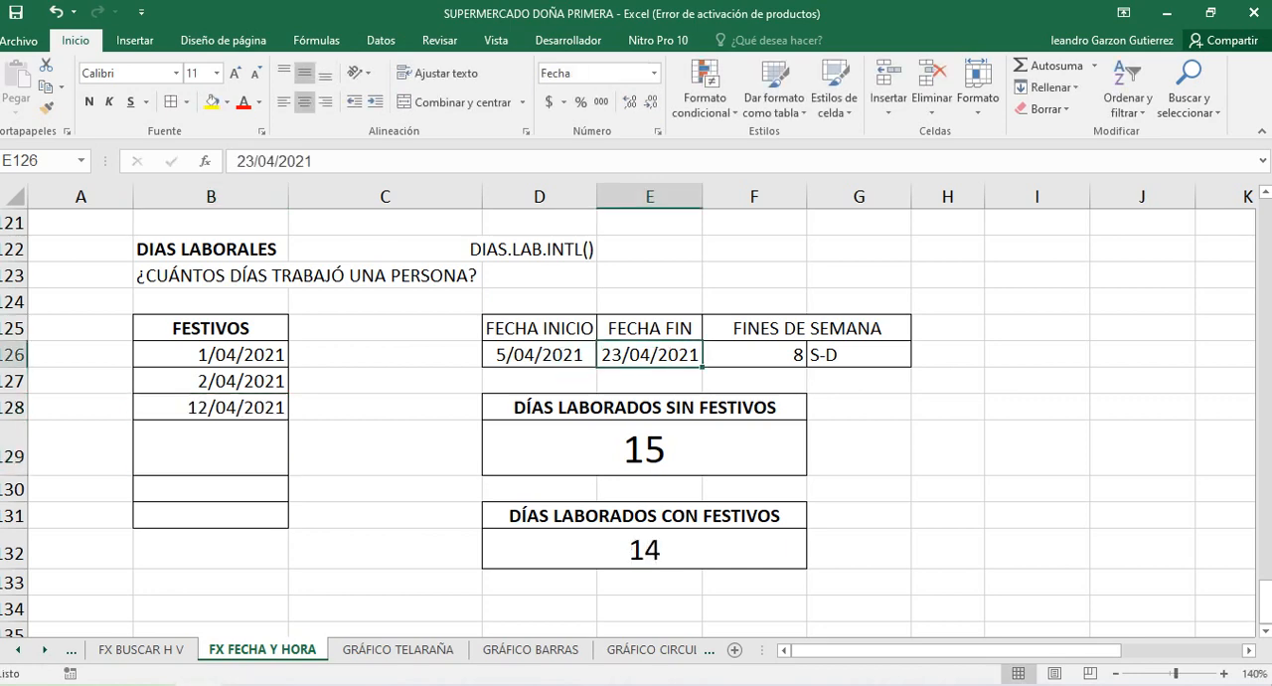
click(622, 355)
key(BackSpace)
text(4)
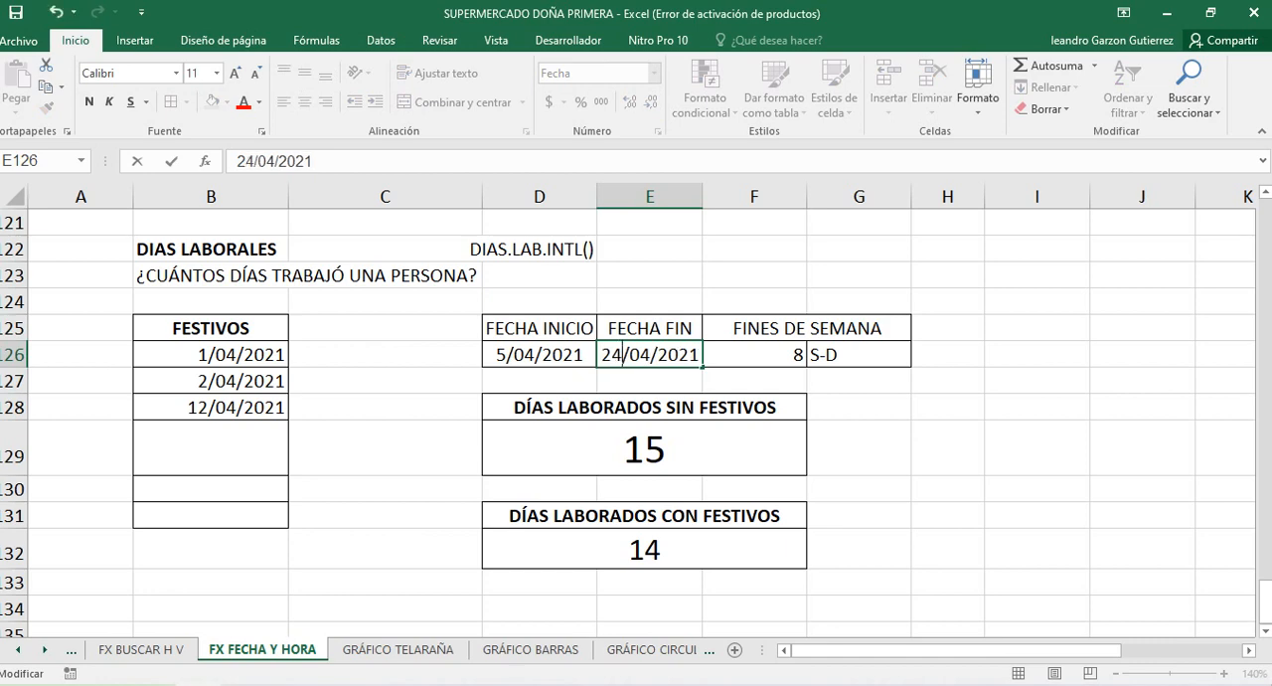
key(Return)
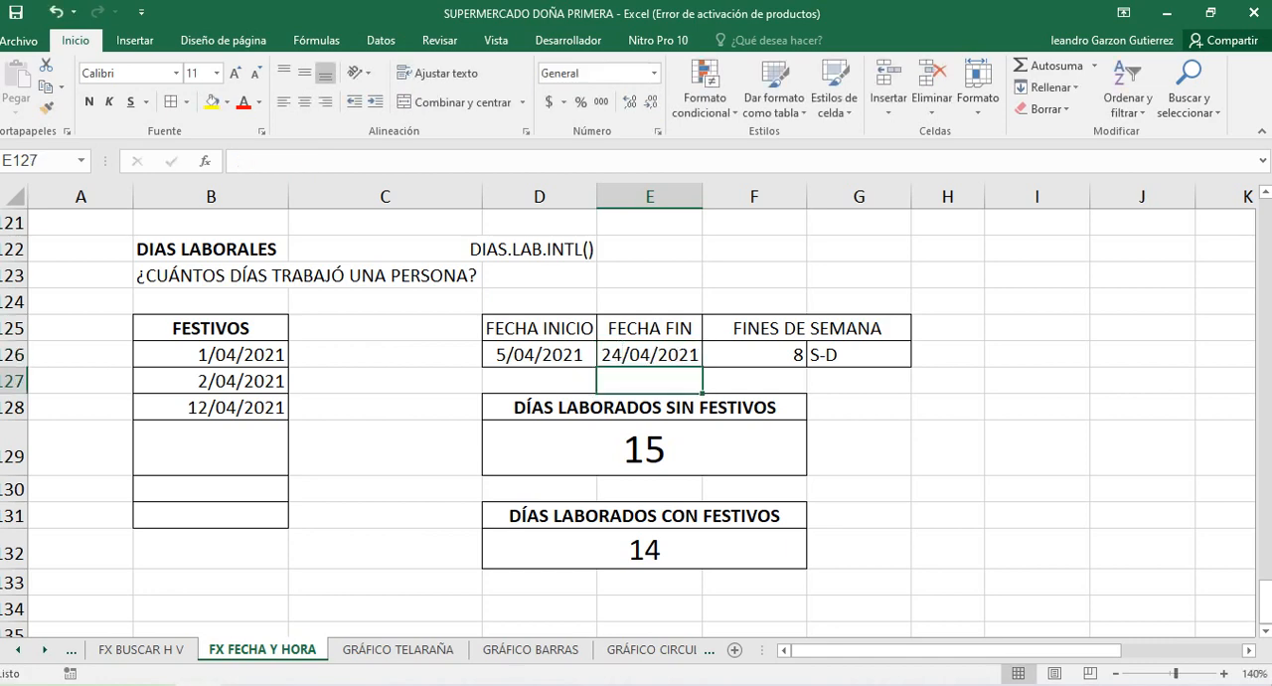
Change the FECHA FIN date in E126 to 25/04/2021
double_click(623, 355)
key(BackSpace)
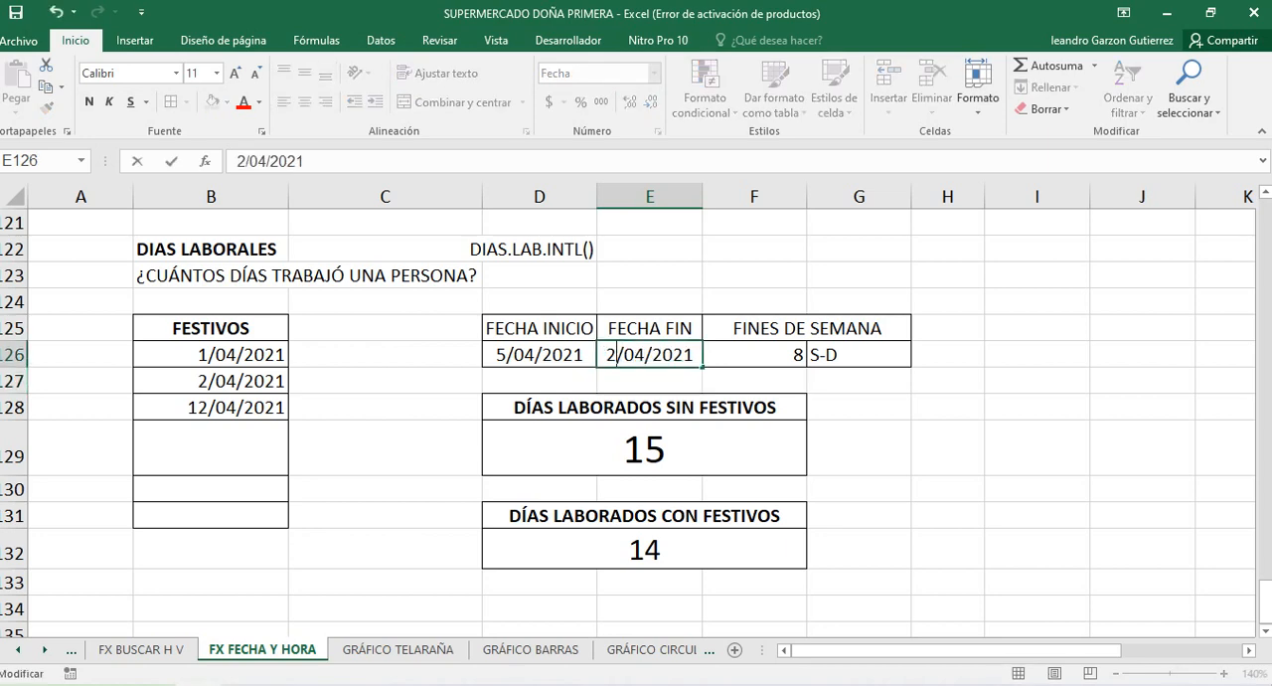
text(5)
key(Return)
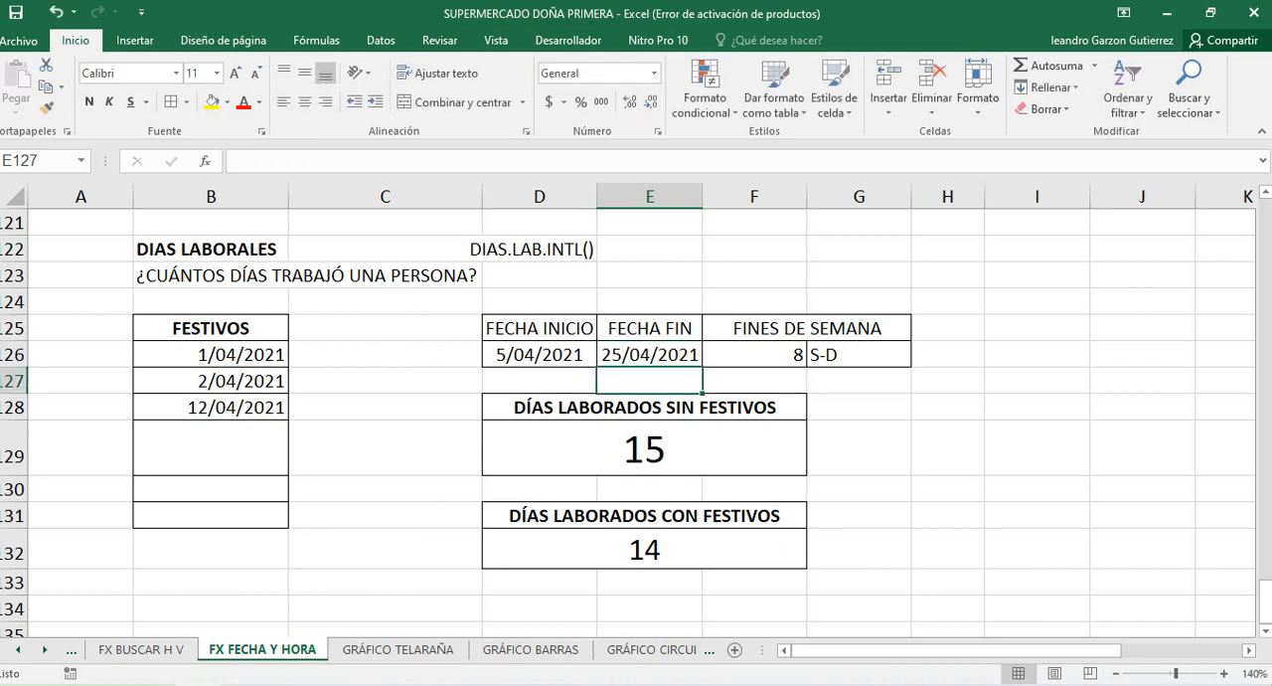
Examine the DIAS.LAB.INTL formulas in D129 and D132 and the holiday in B128 without changing them
double_click(567, 448)
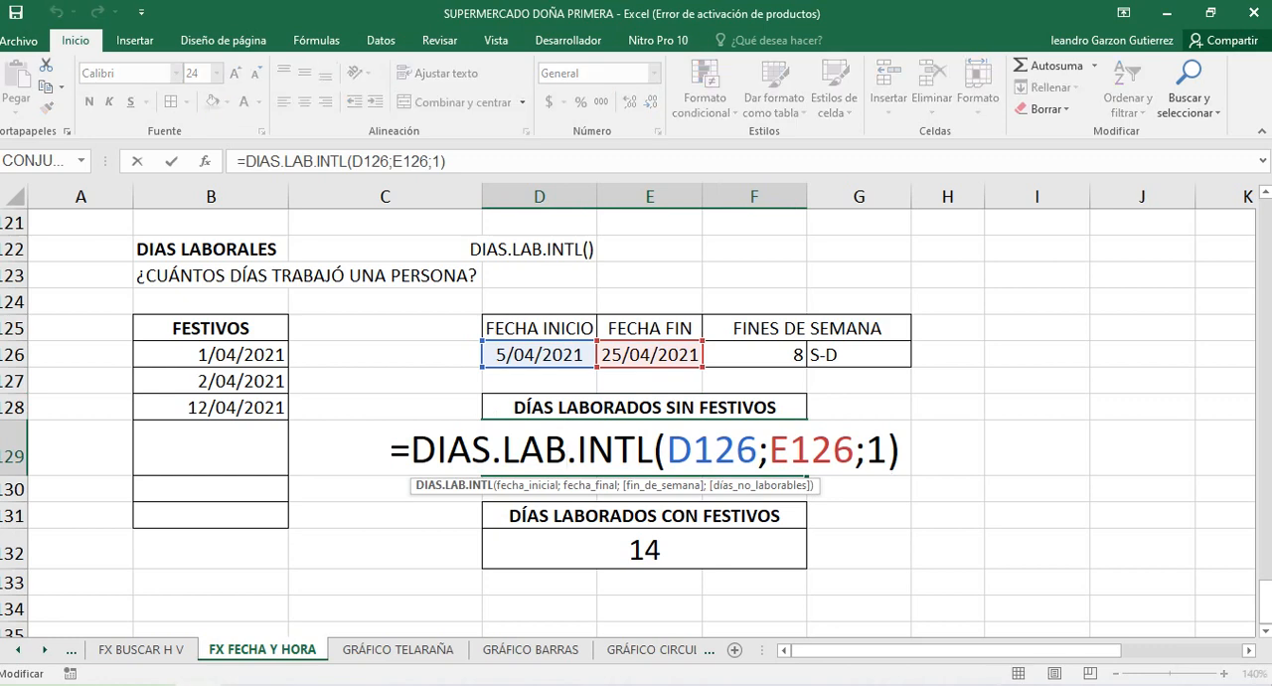
click(586, 549)
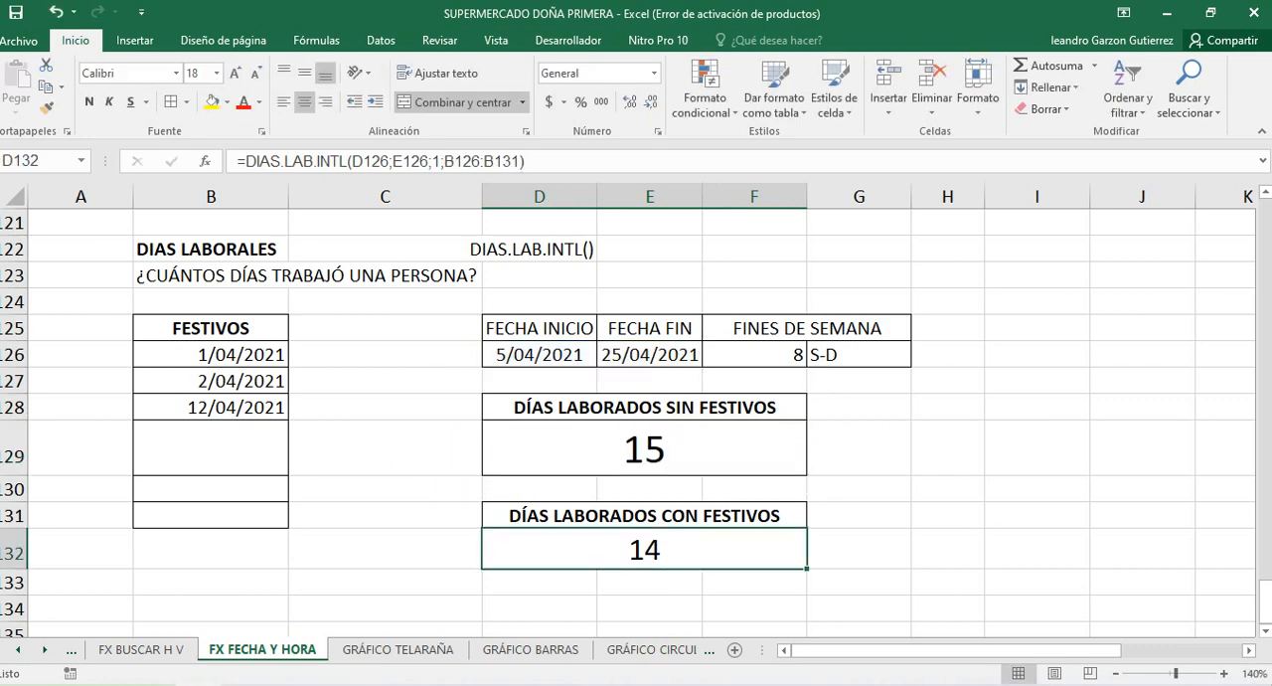
click(644, 448)
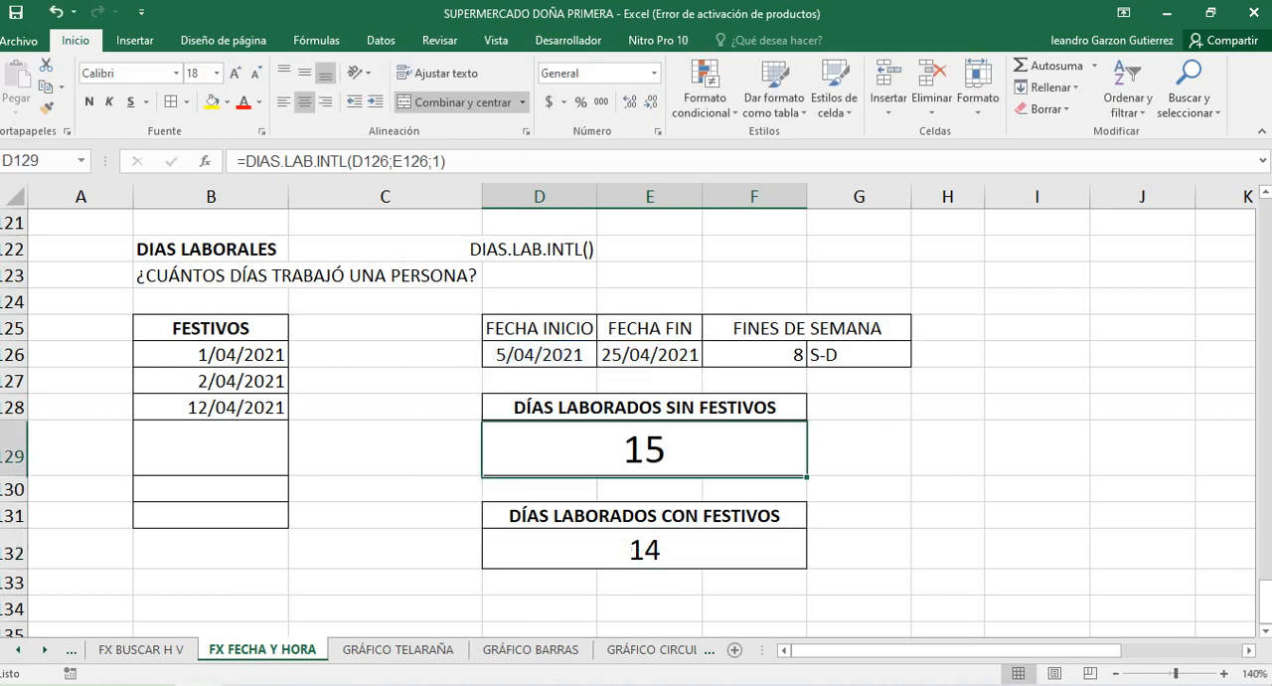
double_click(627, 549)
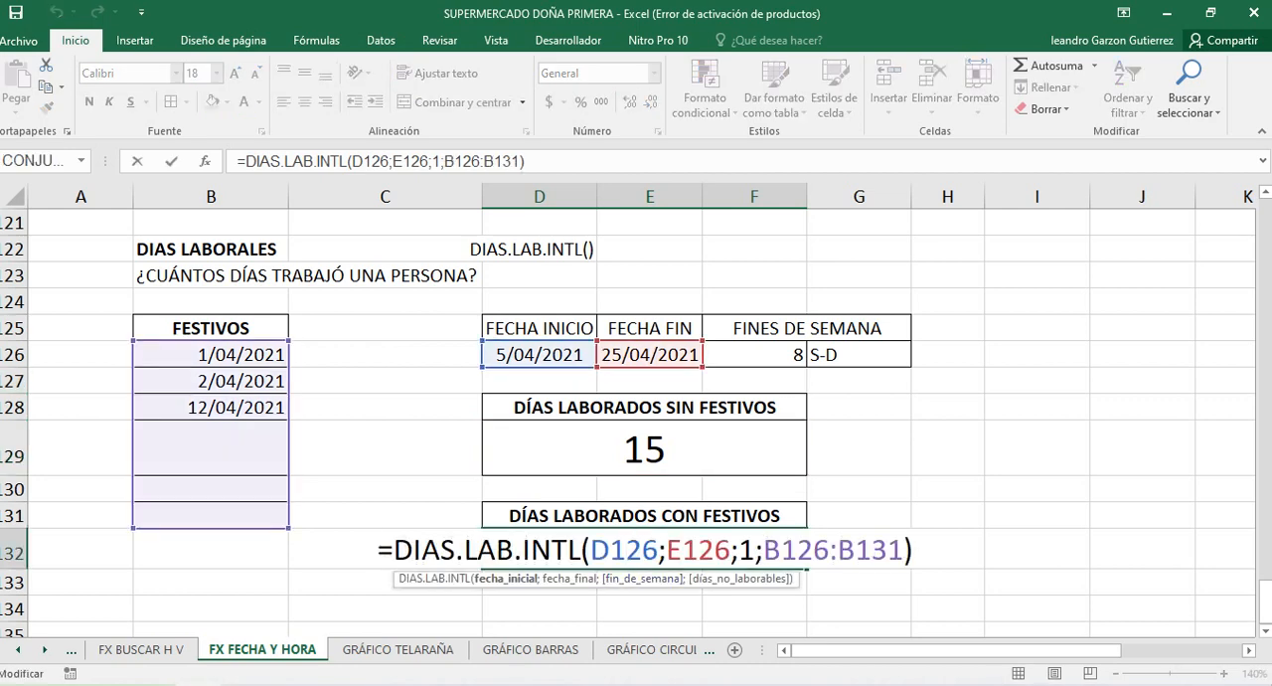
key(Return)
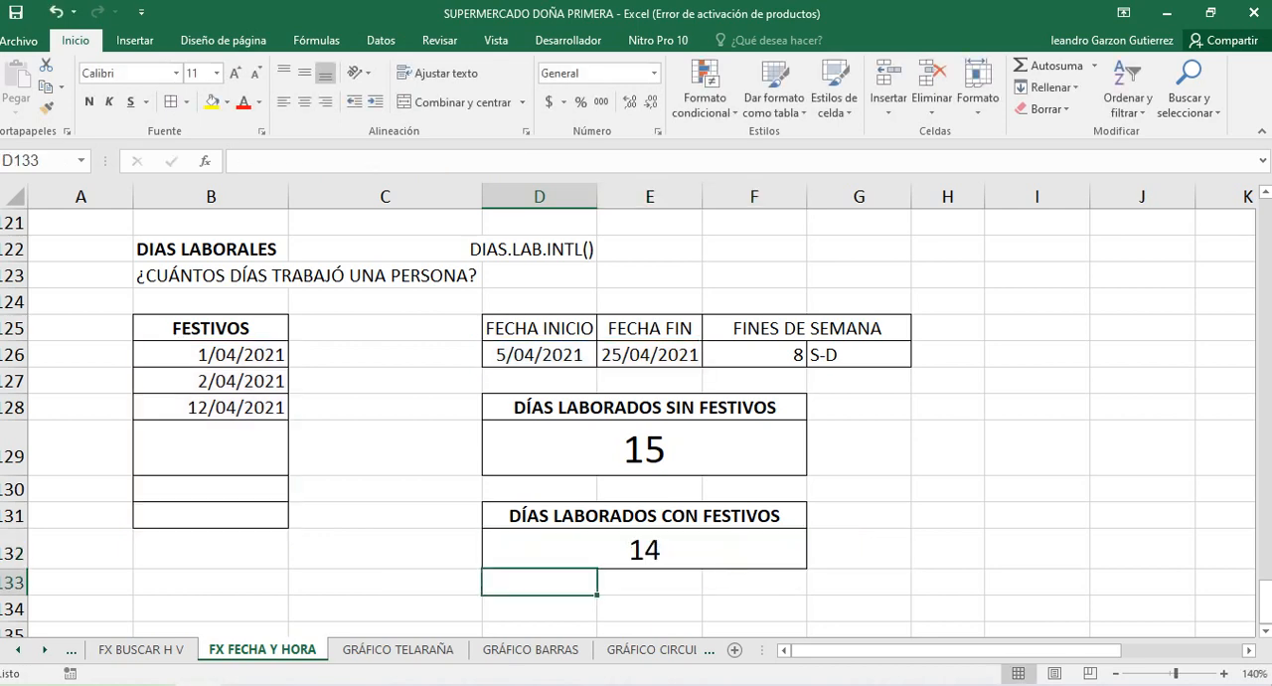
click(211, 407)
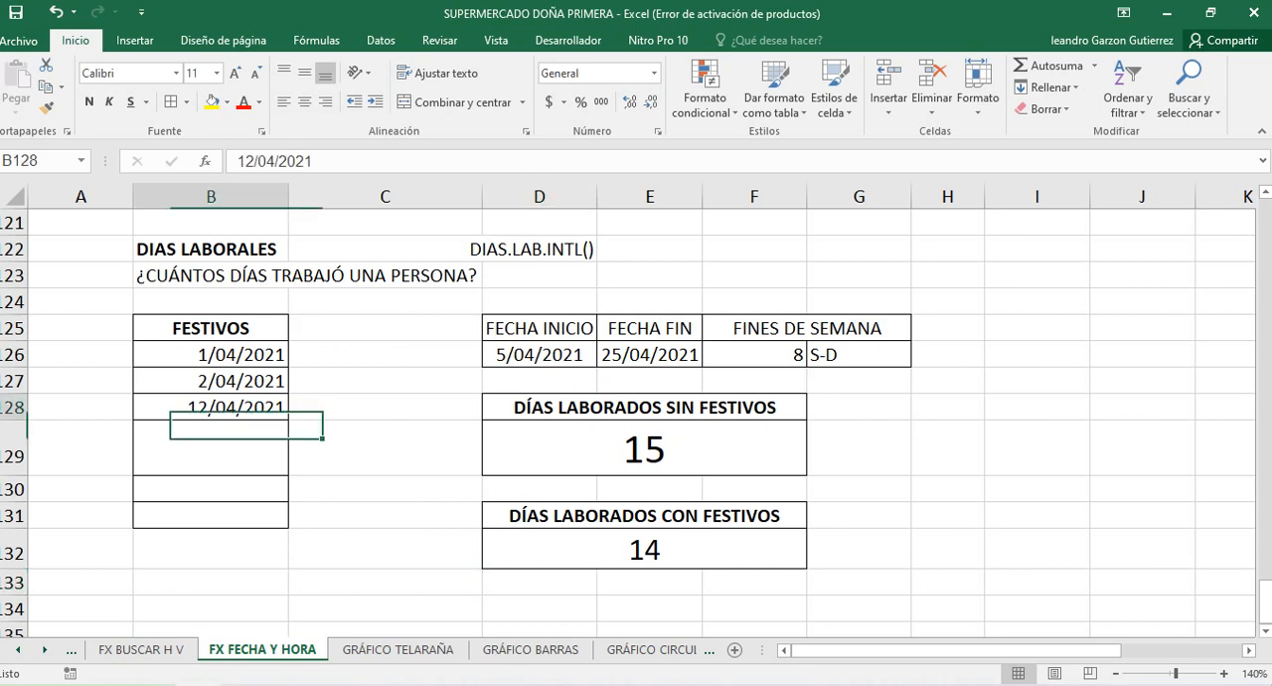
click(644, 550)
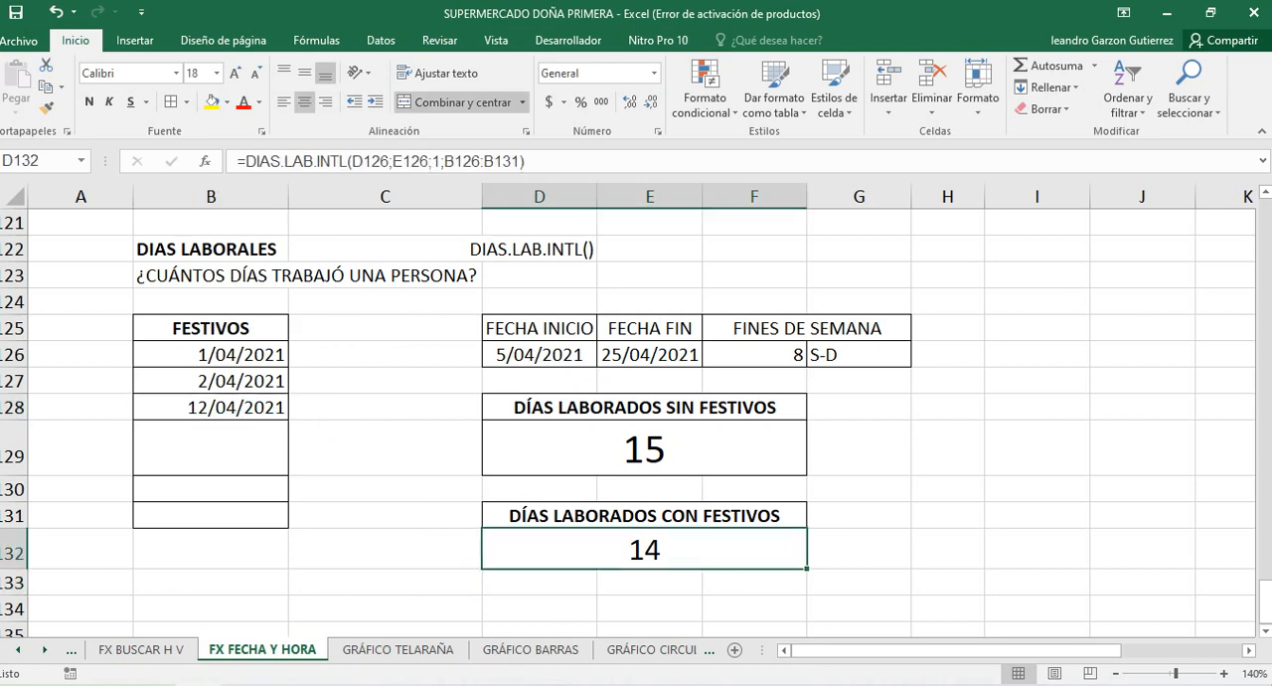
Change the FECHA FIN date in E126 to 26/04/2021
double_click(623, 354)
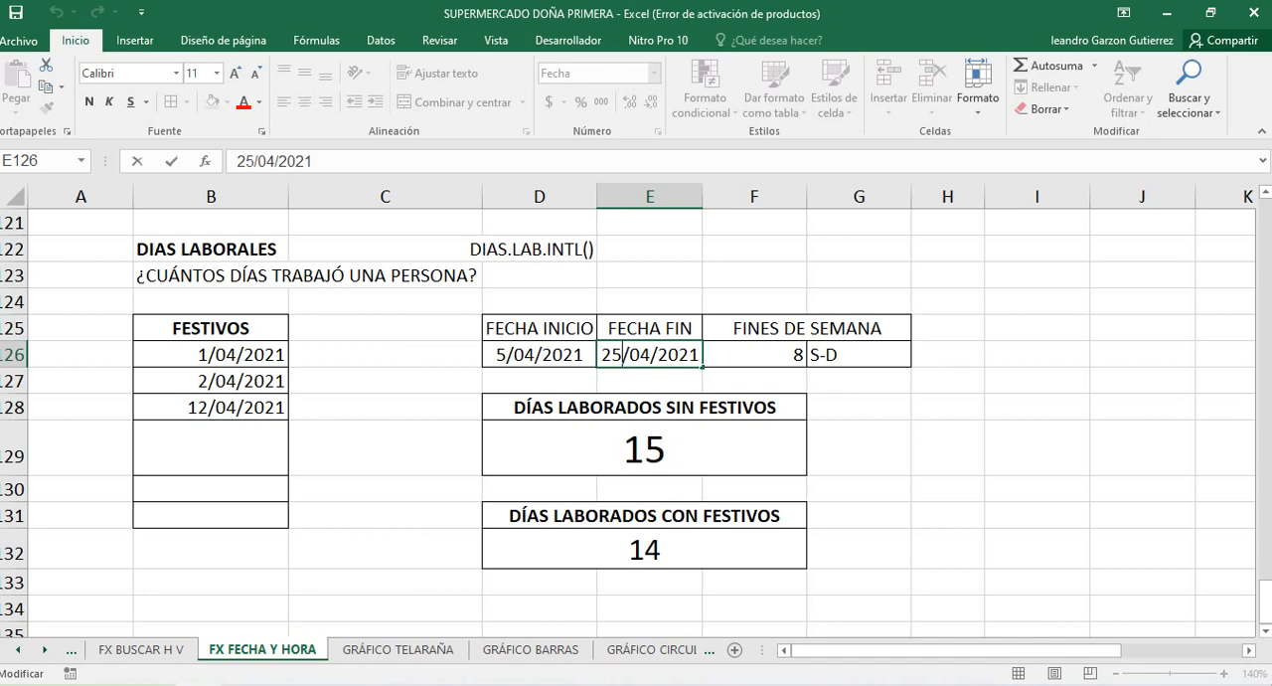
key(BackSpace)
text(6)
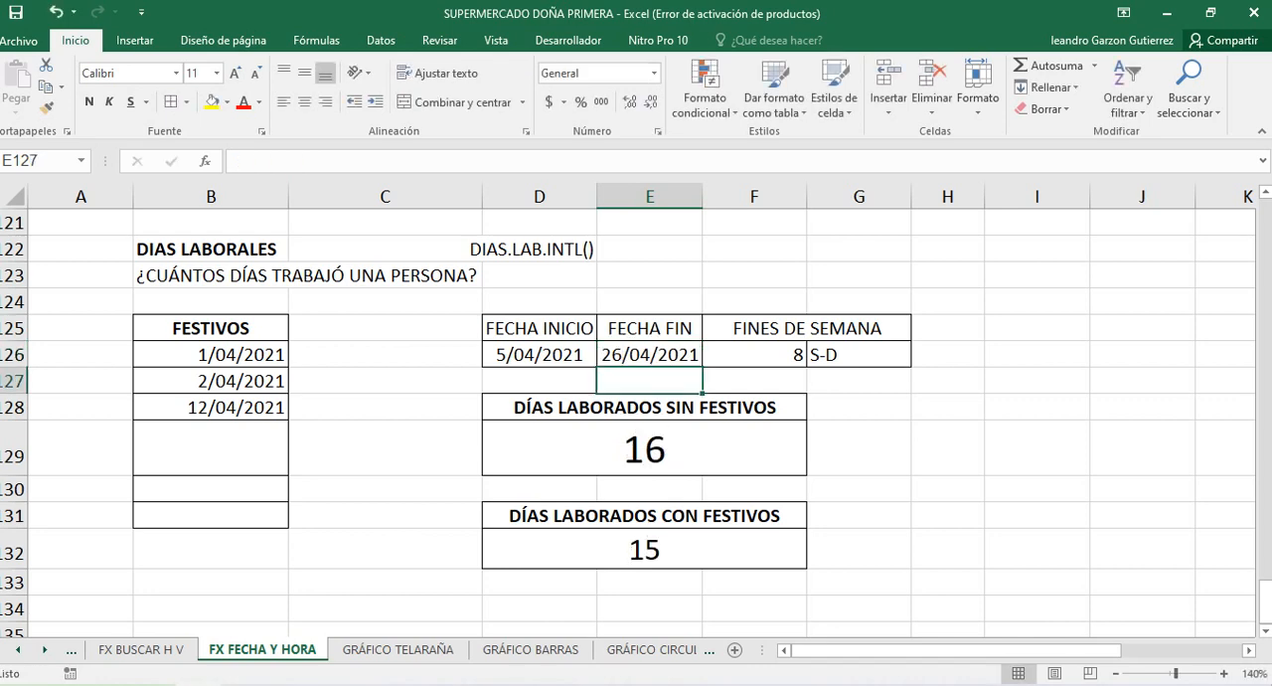
Compare the end date in E126, the FESTIVOS dates in B126:B128 and the start date in D126 with the result in D132
click(650, 355)
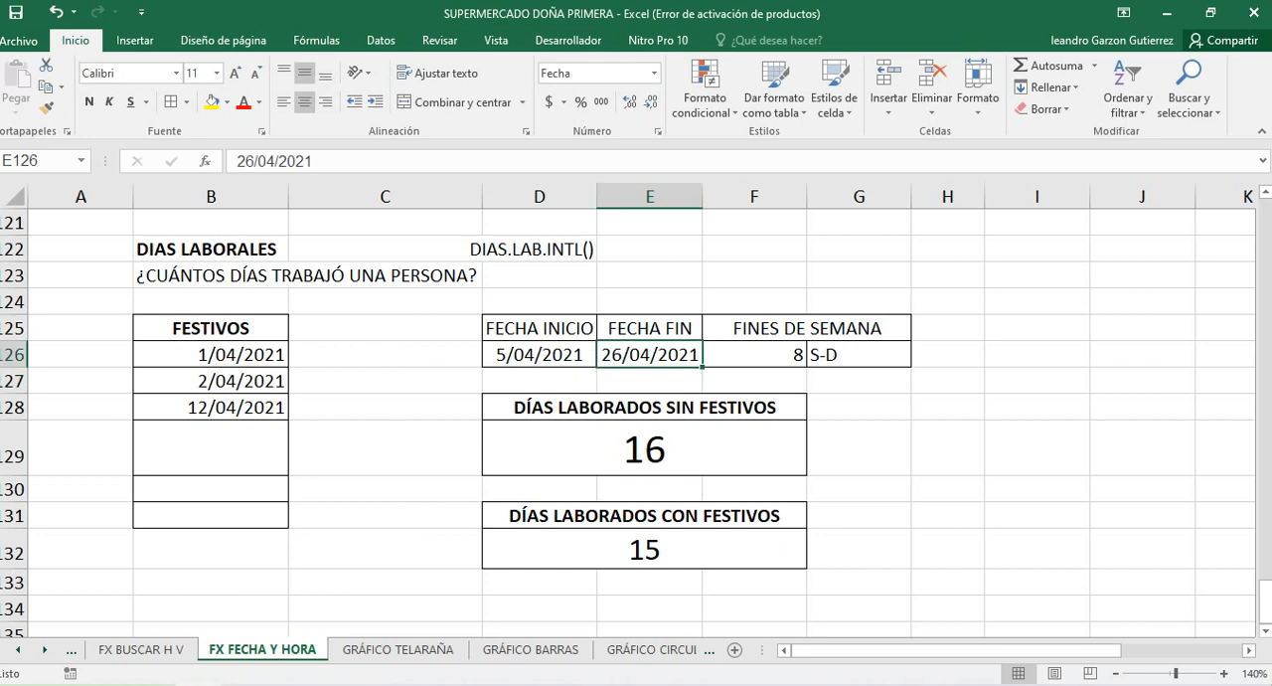
click(210, 407)
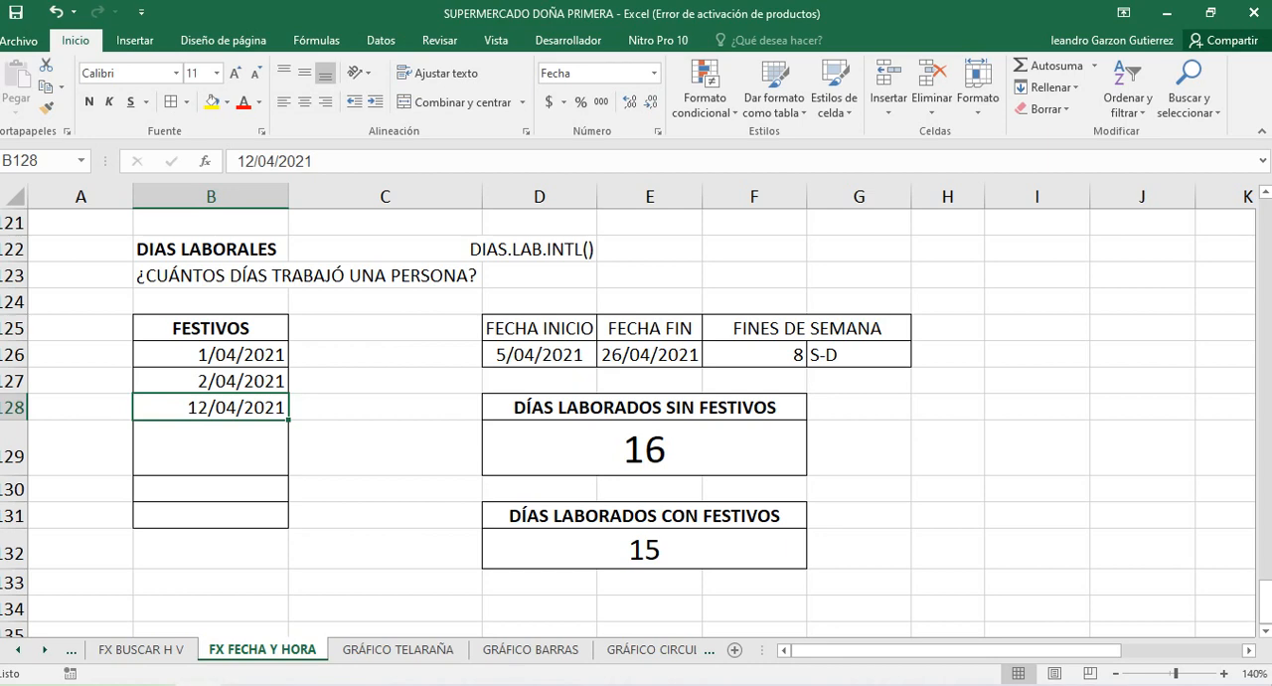
drag(211, 355, 210, 408)
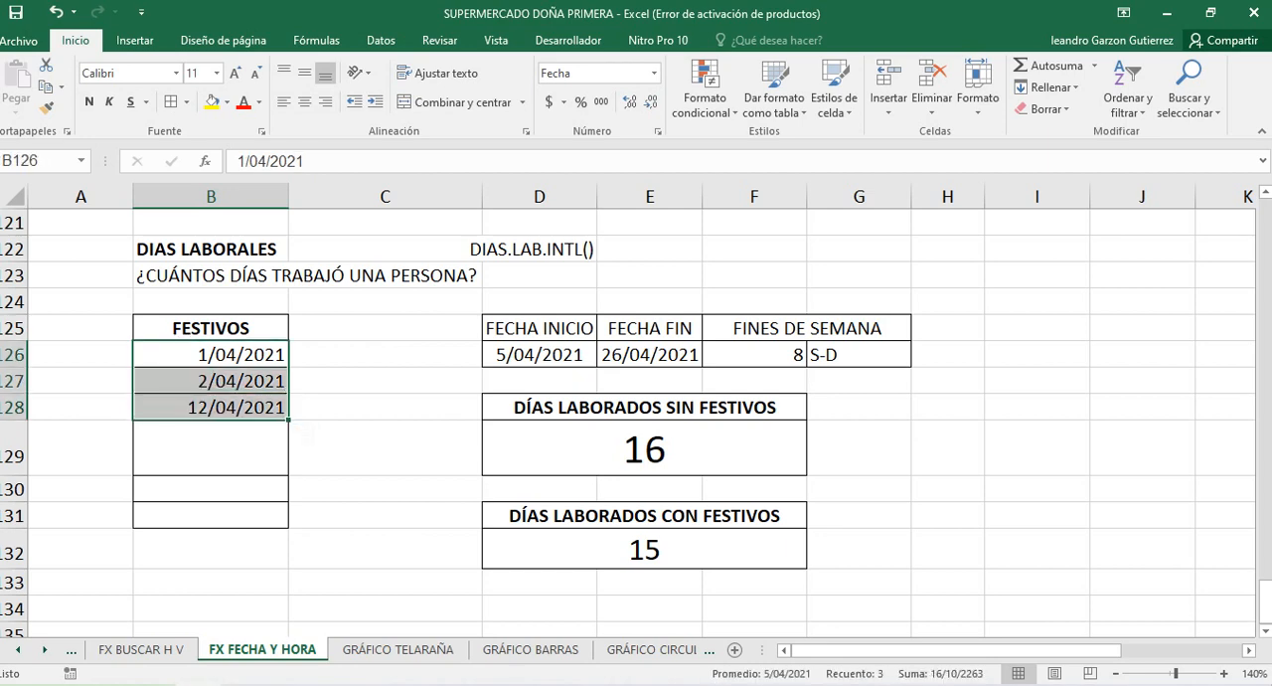
click(539, 355)
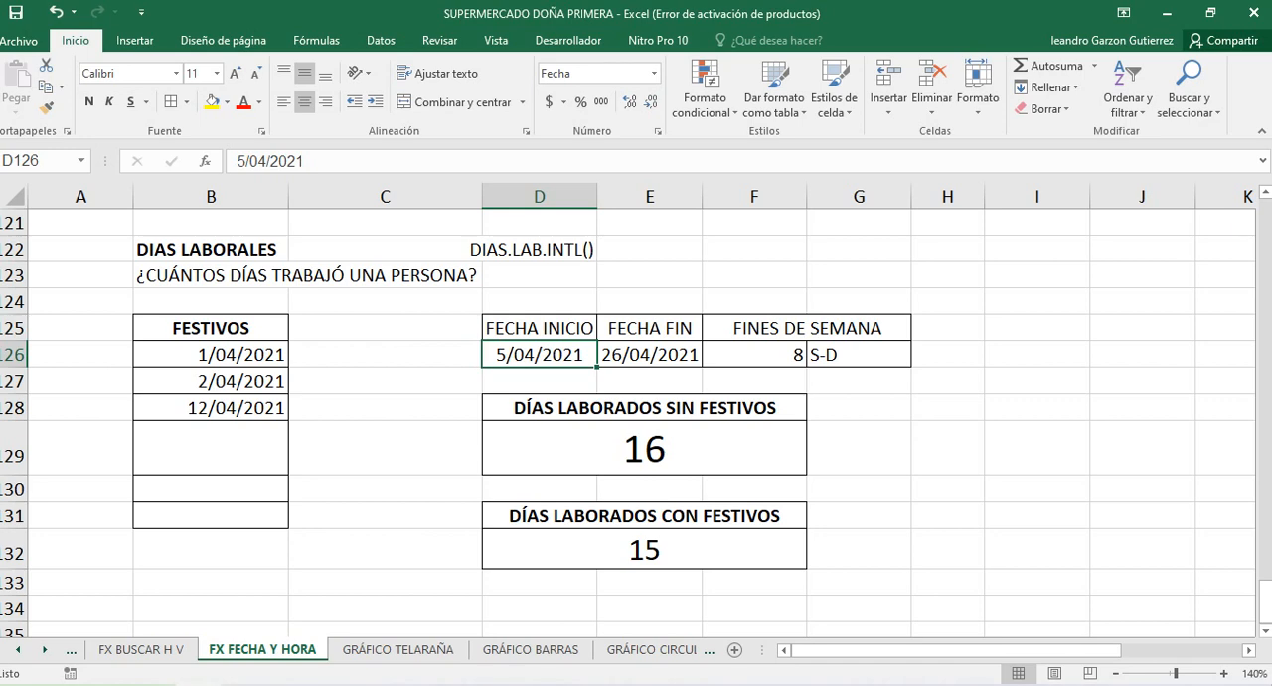
click(539, 380)
click(540, 355)
click(644, 550)
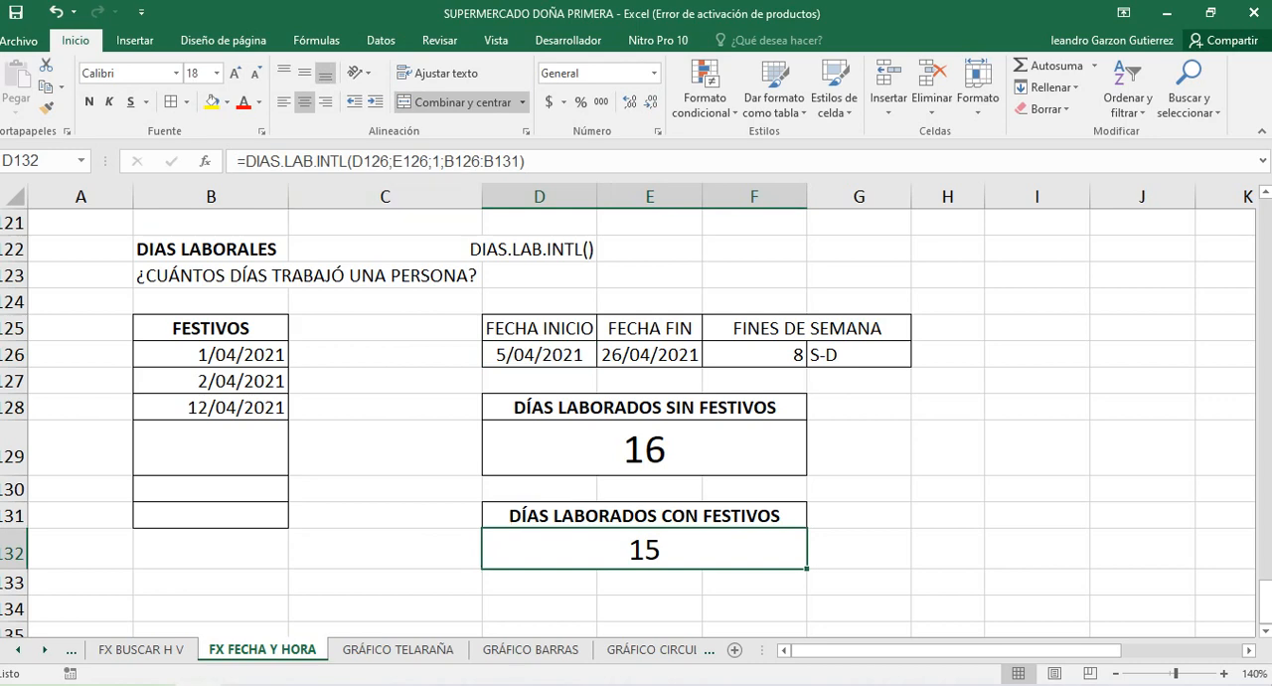
Change the weekend argument of the DIAS.LAB.INTL formula in D132 to 11 - Solo domingo
double_click(643, 549)
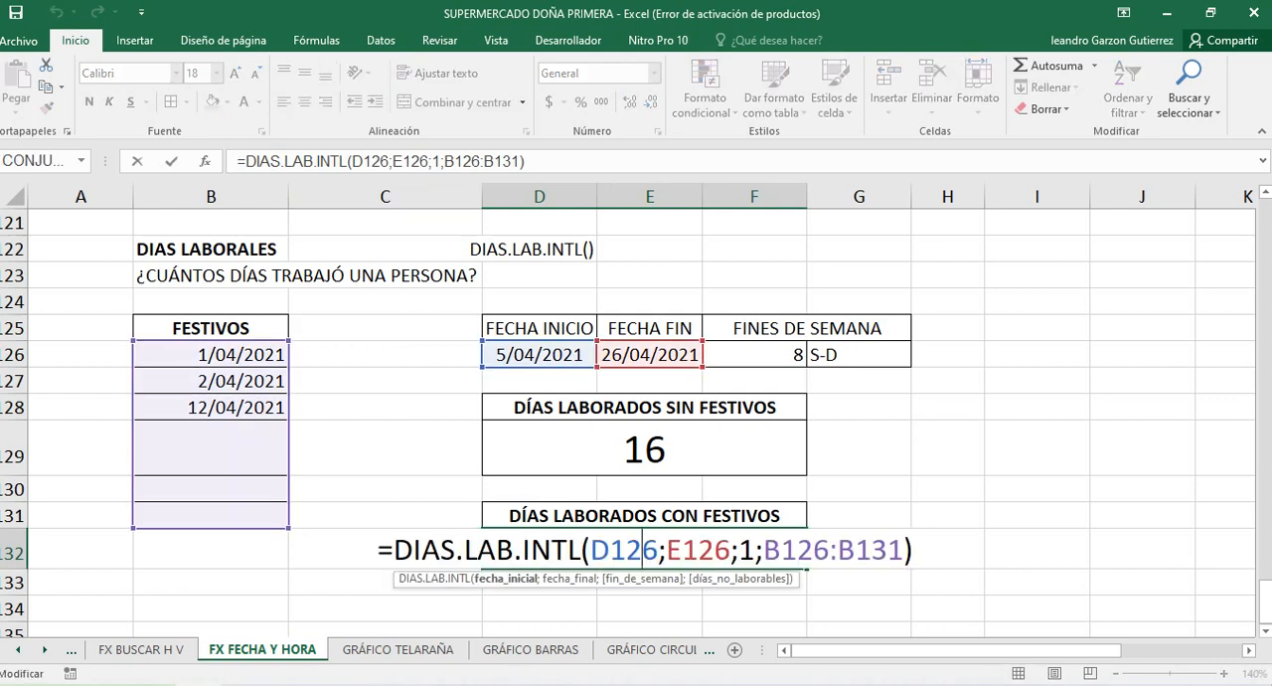
click(756, 550)
key(BackSpace)
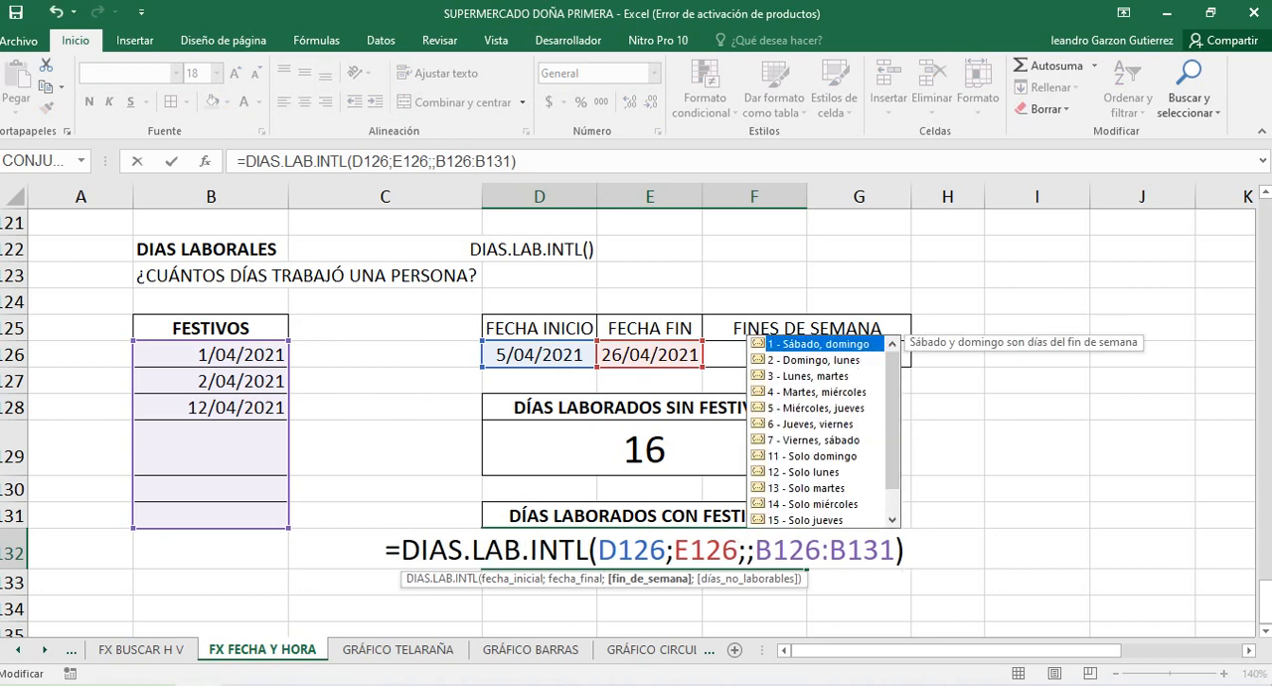
click(813, 456)
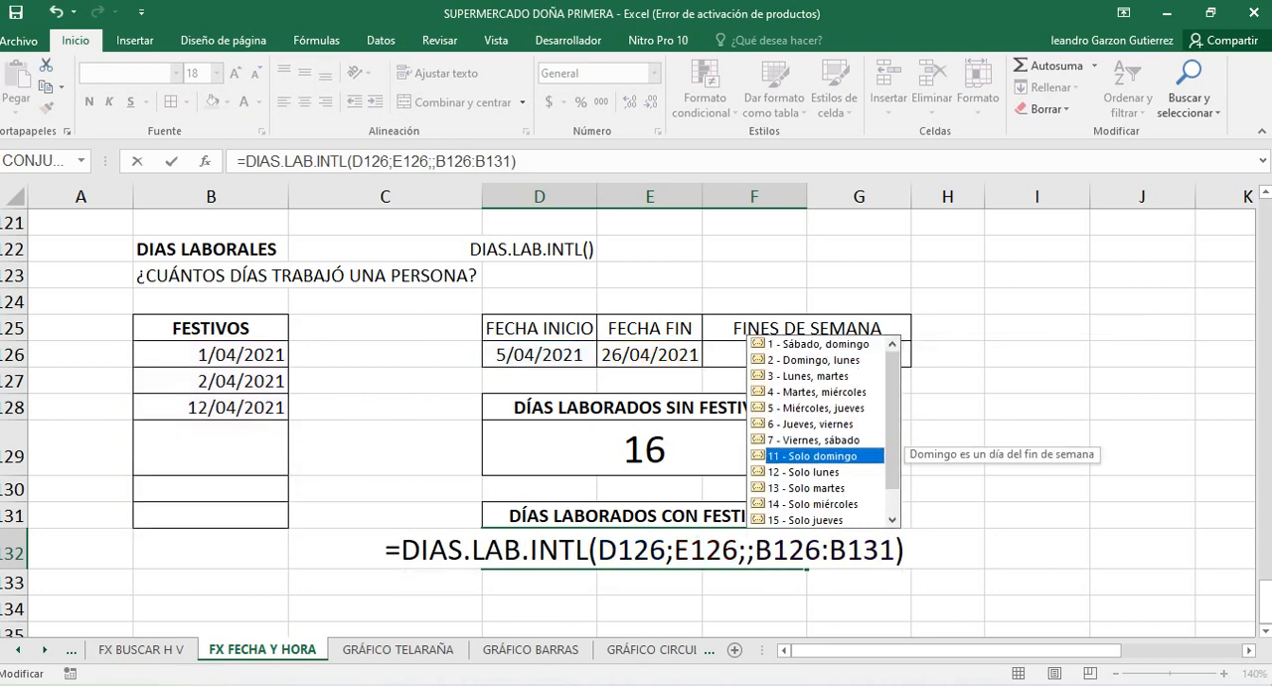
key(Tab)
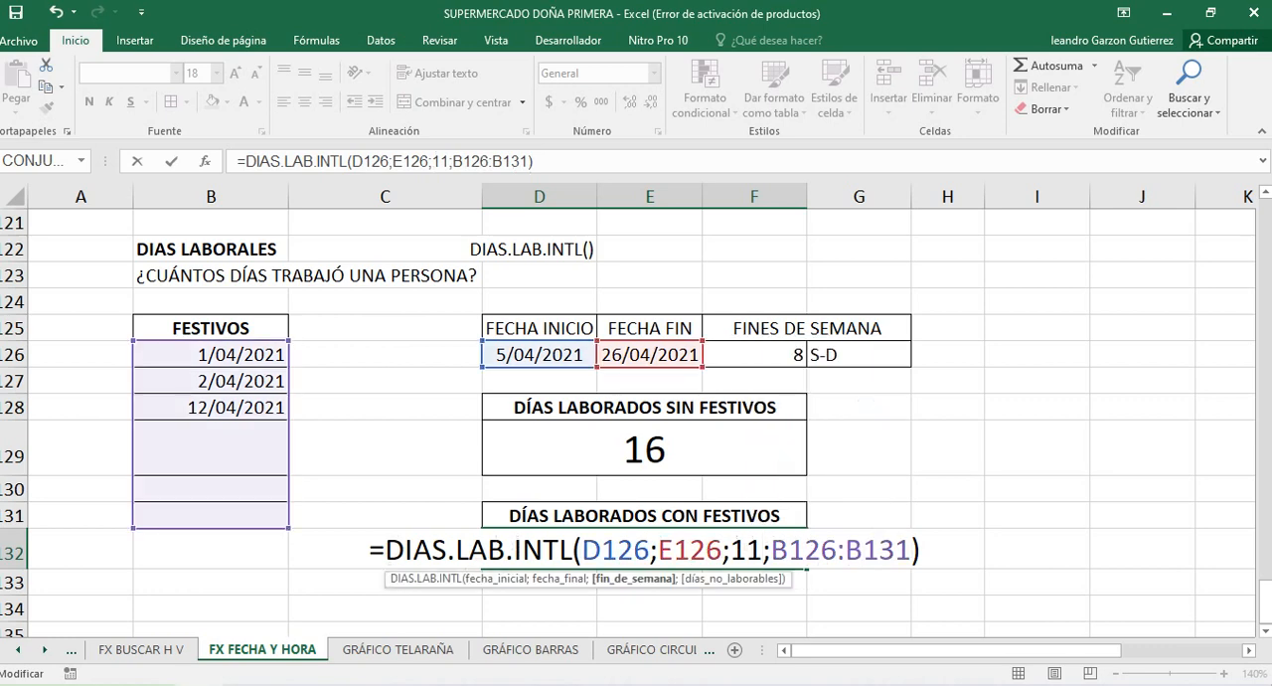
key(Return)
click(644, 549)
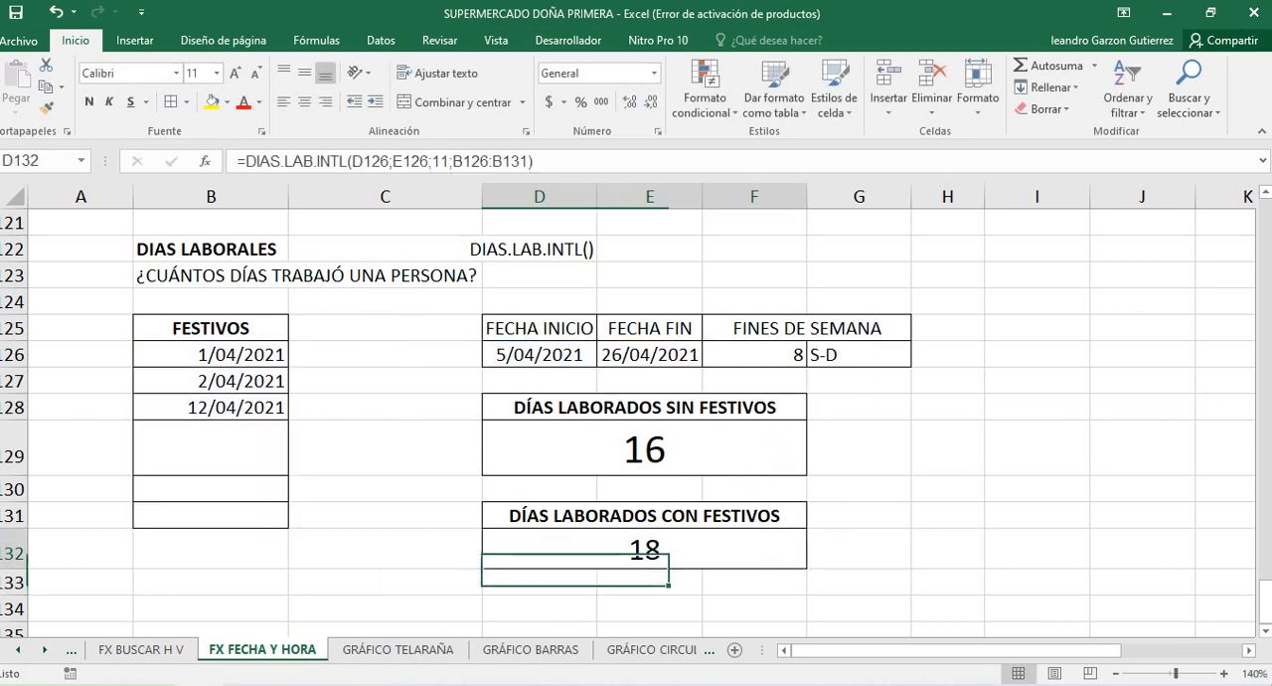
Set the FECHA FIN date in E126 to 23/04/2021
double_click(623, 355)
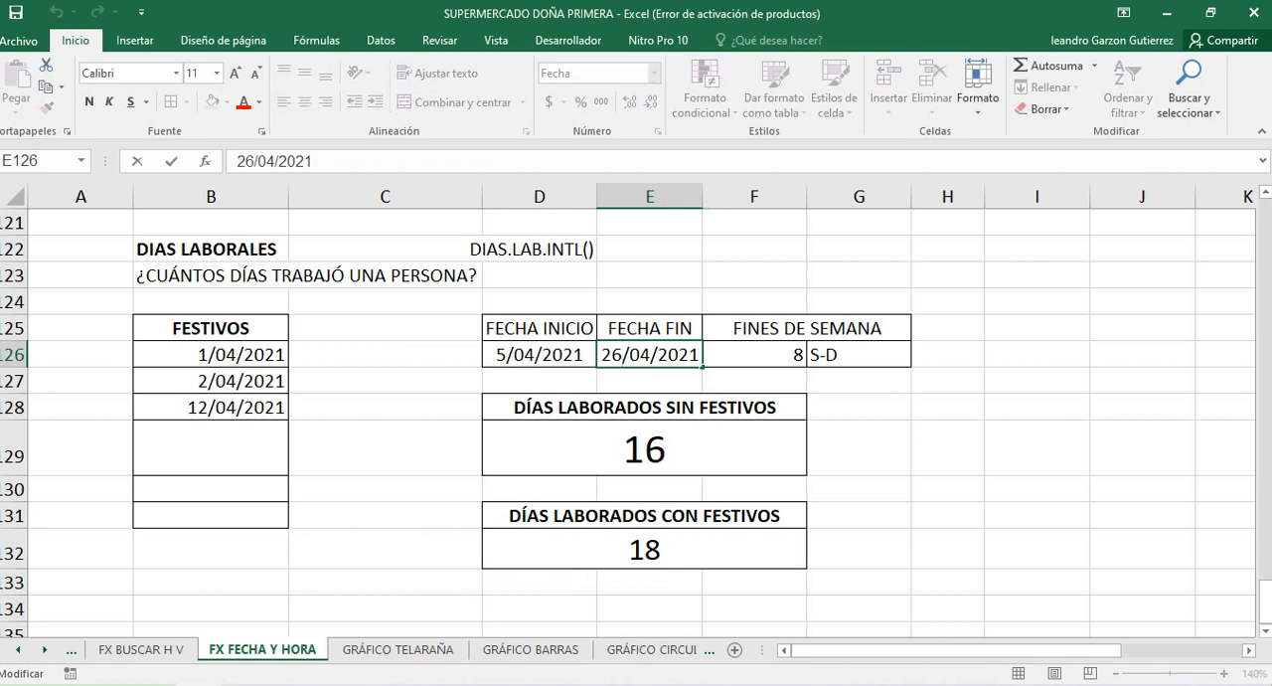
key(BackSpace)
text(3)
key(Return)
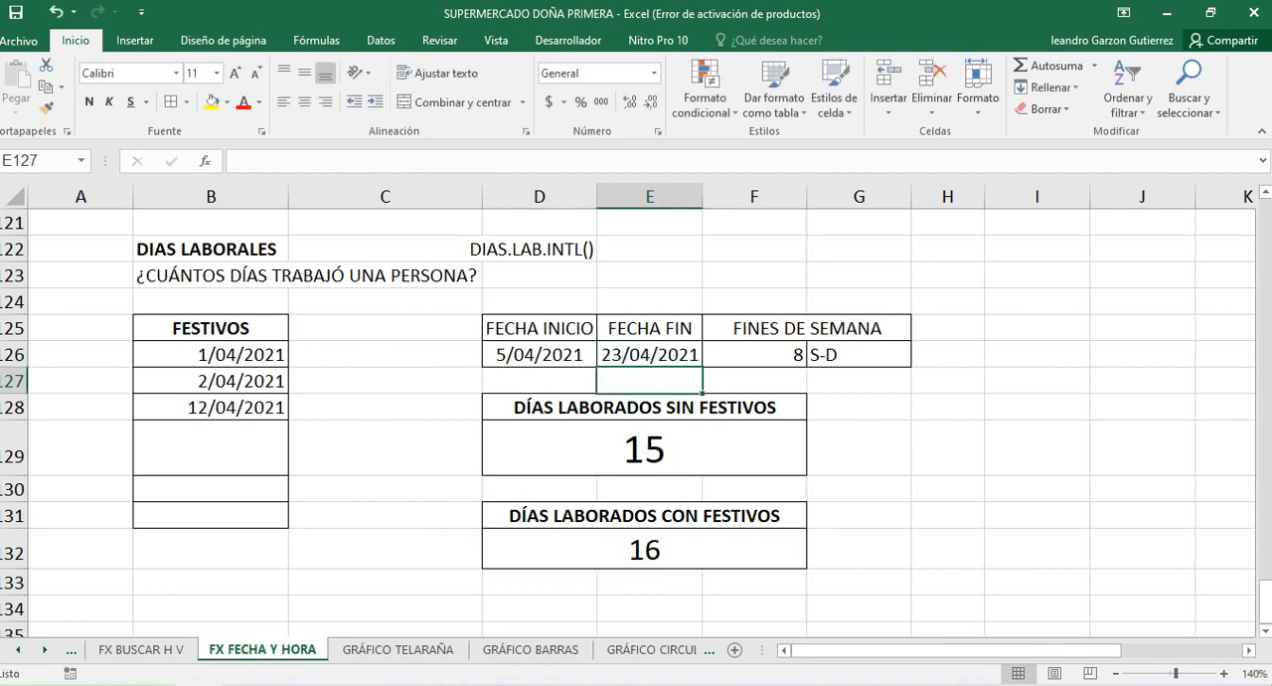
Set the FECHA FIN date in E126 to 22/04/2021
double_click(623, 355)
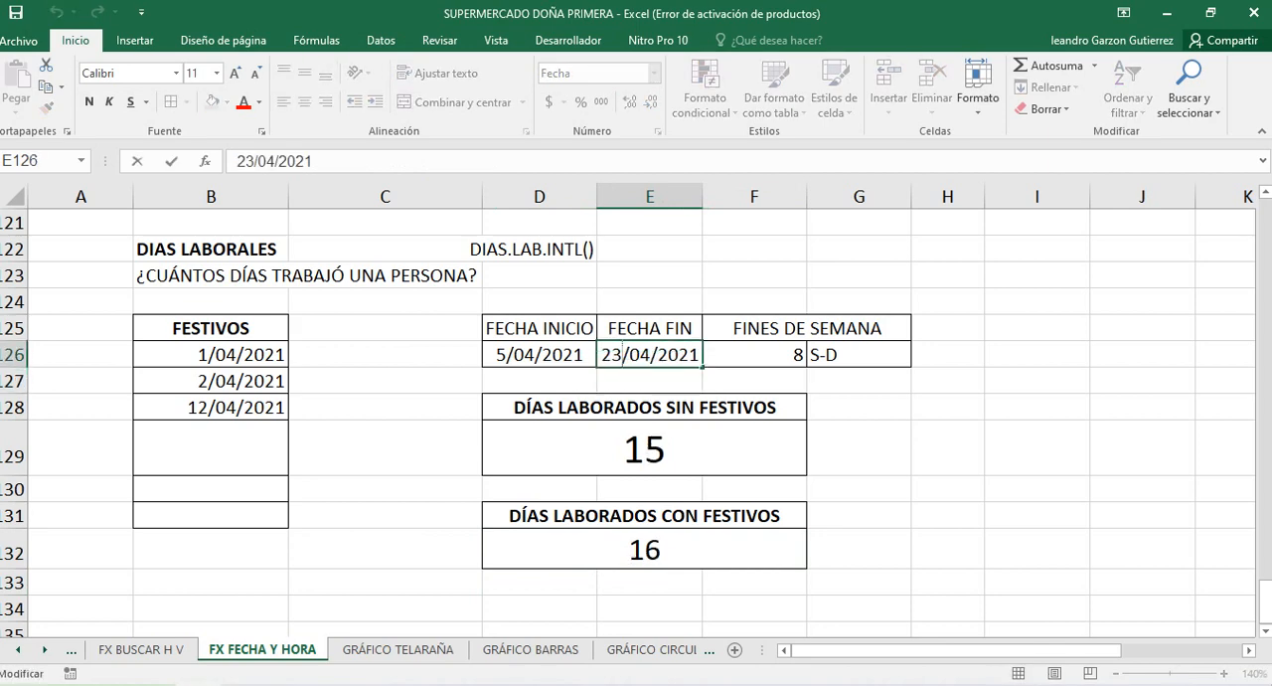
key(BackSpace)
text(2)
key(Return)
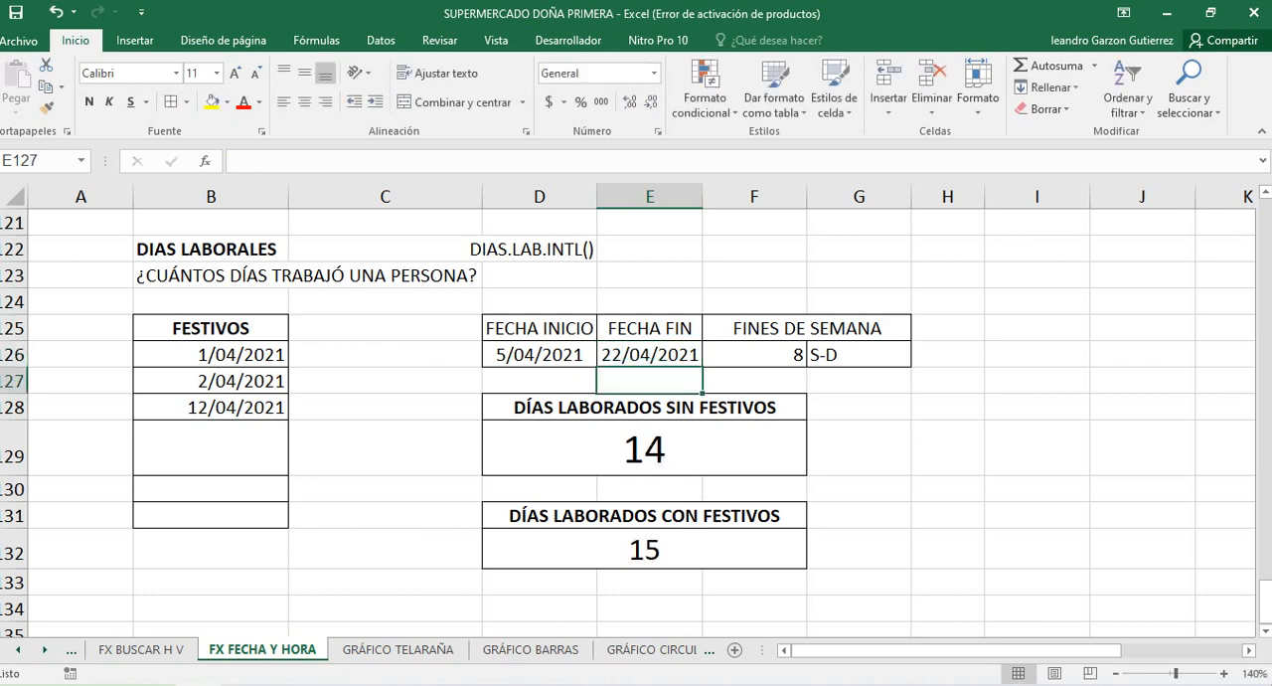
Inspect the DIAS.LAB.INTL formulas in D132 and D129, comparing the calculation with holidays to the one without them
click(644, 549)
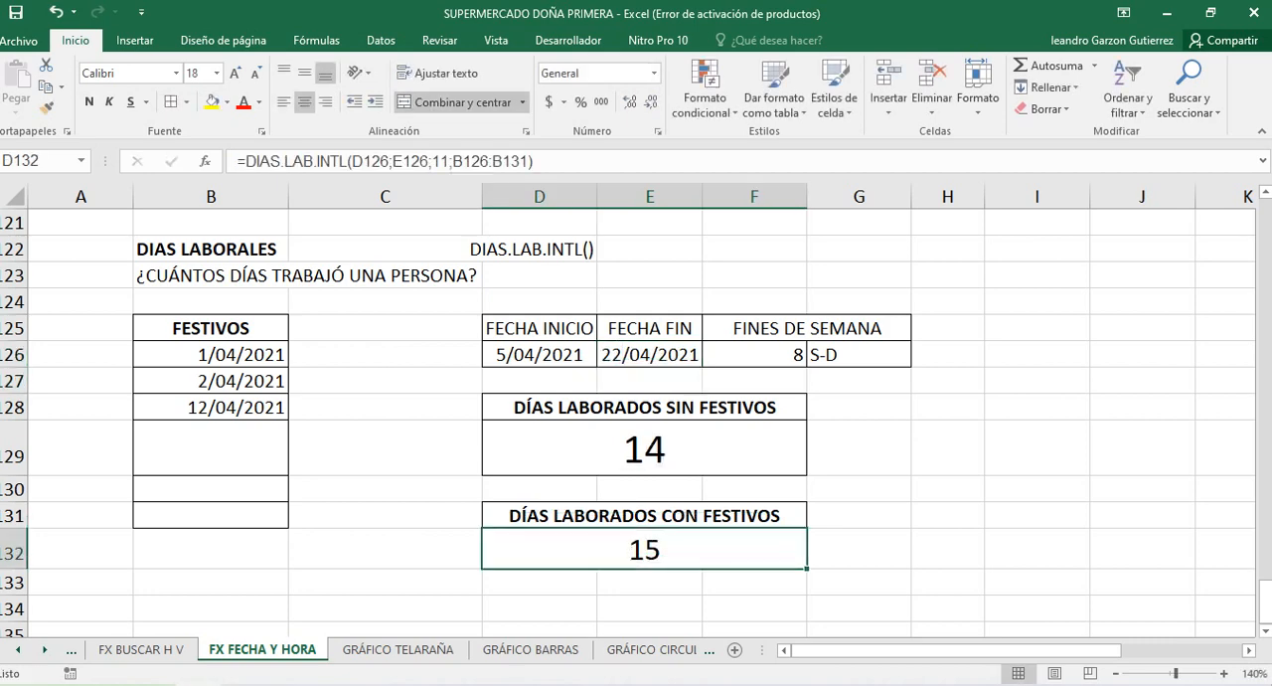
click(644, 408)
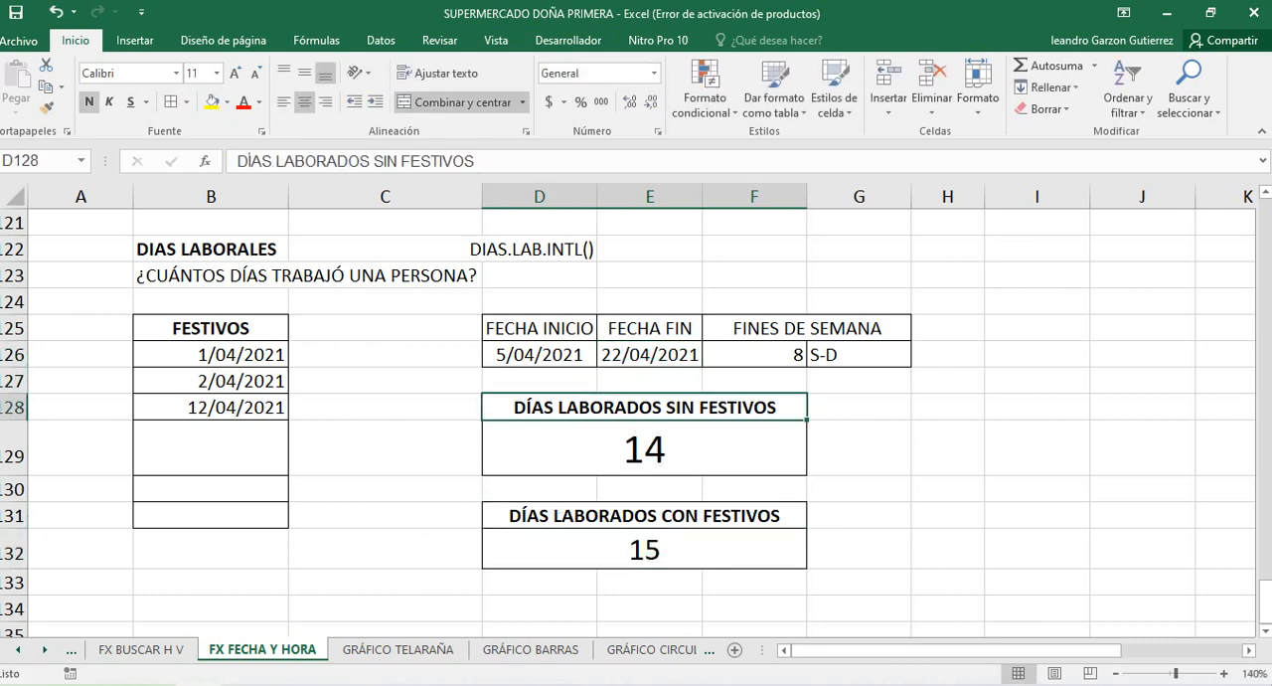
click(644, 449)
key(F2)
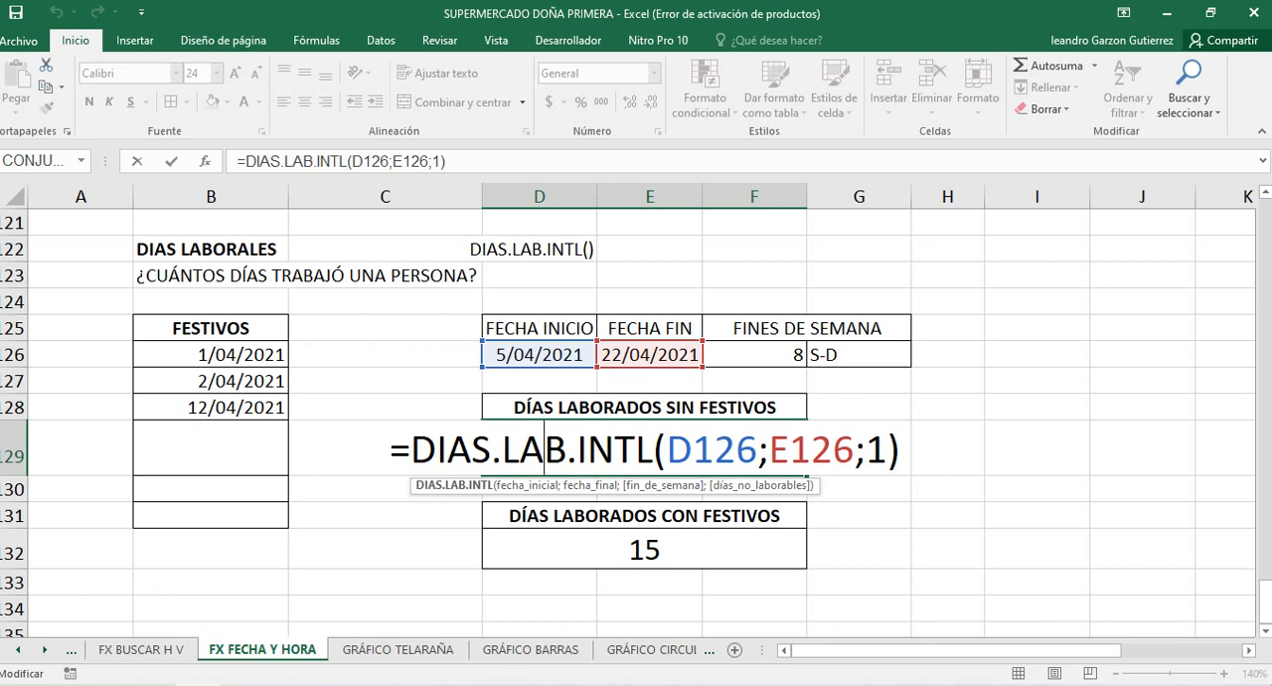
key(Return)
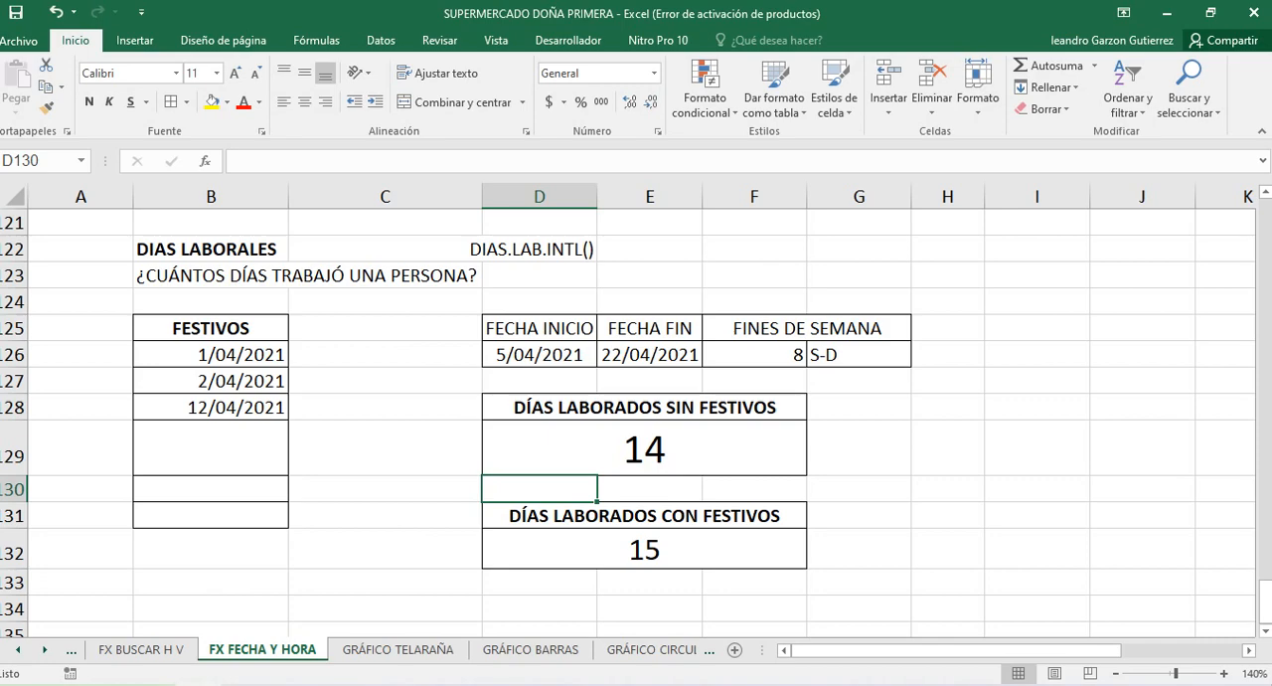
Go back through the earlier date exercises and check the SIFECHA month formulas in E76 and E72
scroll(637, 417, up, 6)
scroll(636, 417, down, 5)
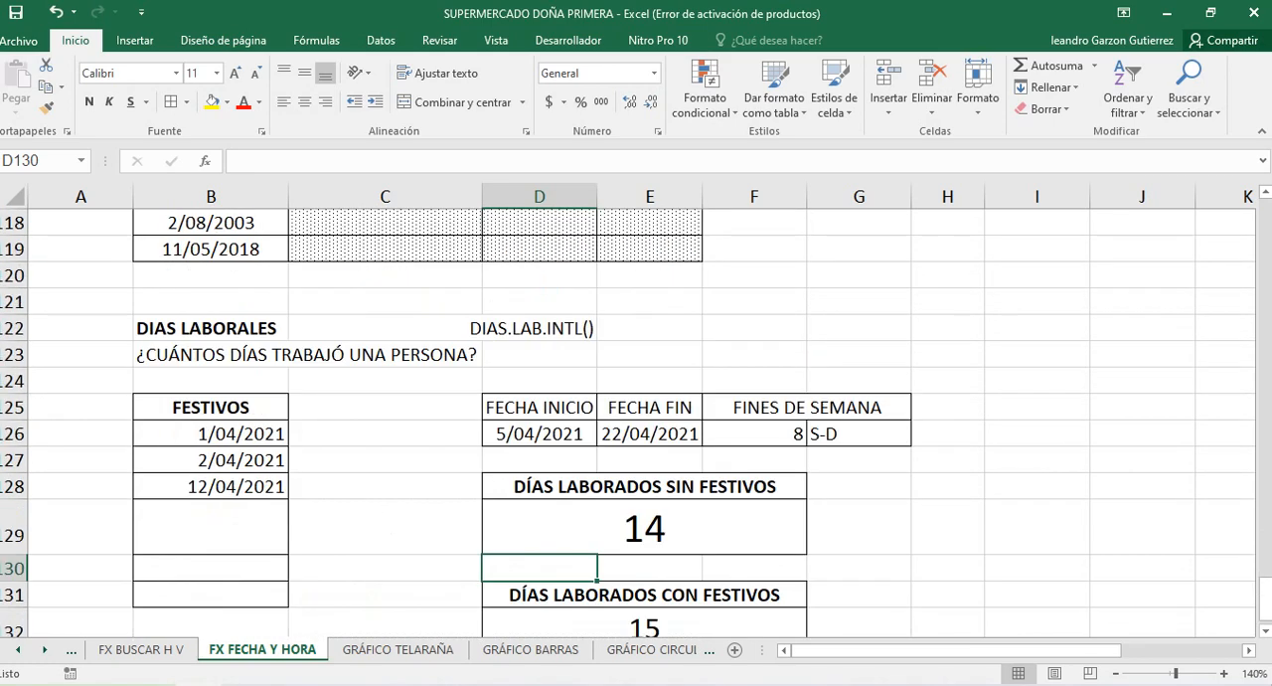
scroll(636, 418, down, 2)
scroll(636, 417, up, 11)
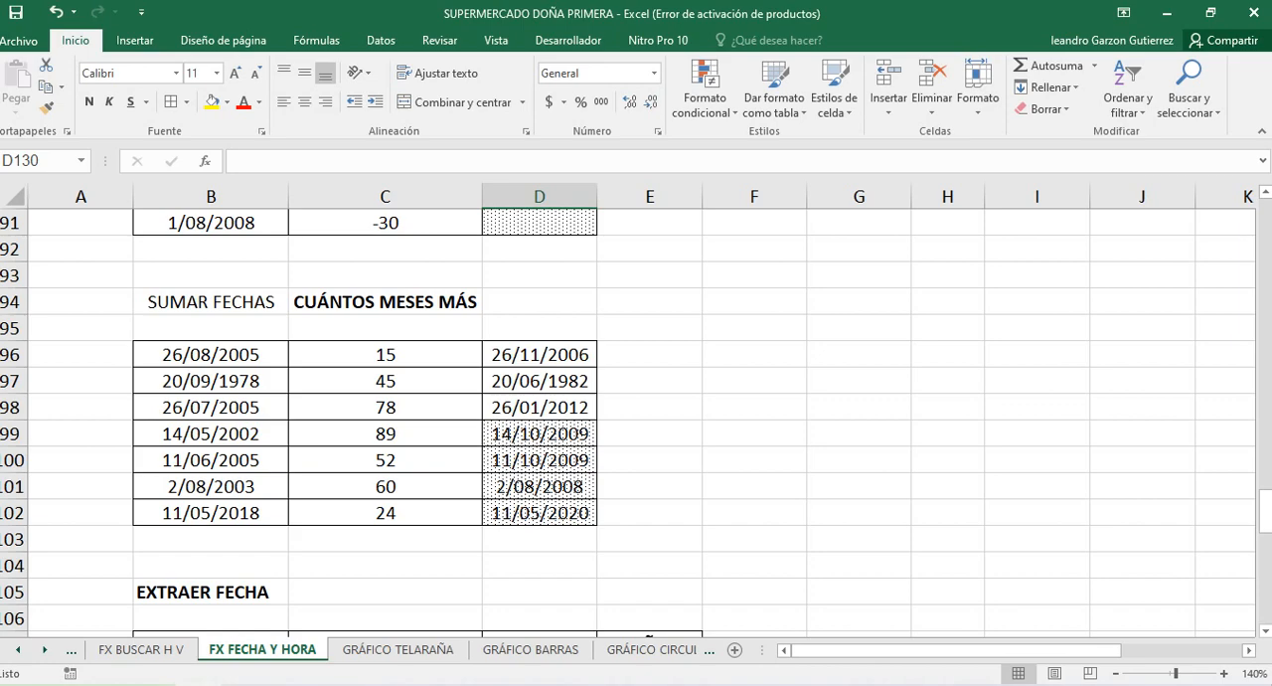
scroll(637, 417, up, 9)
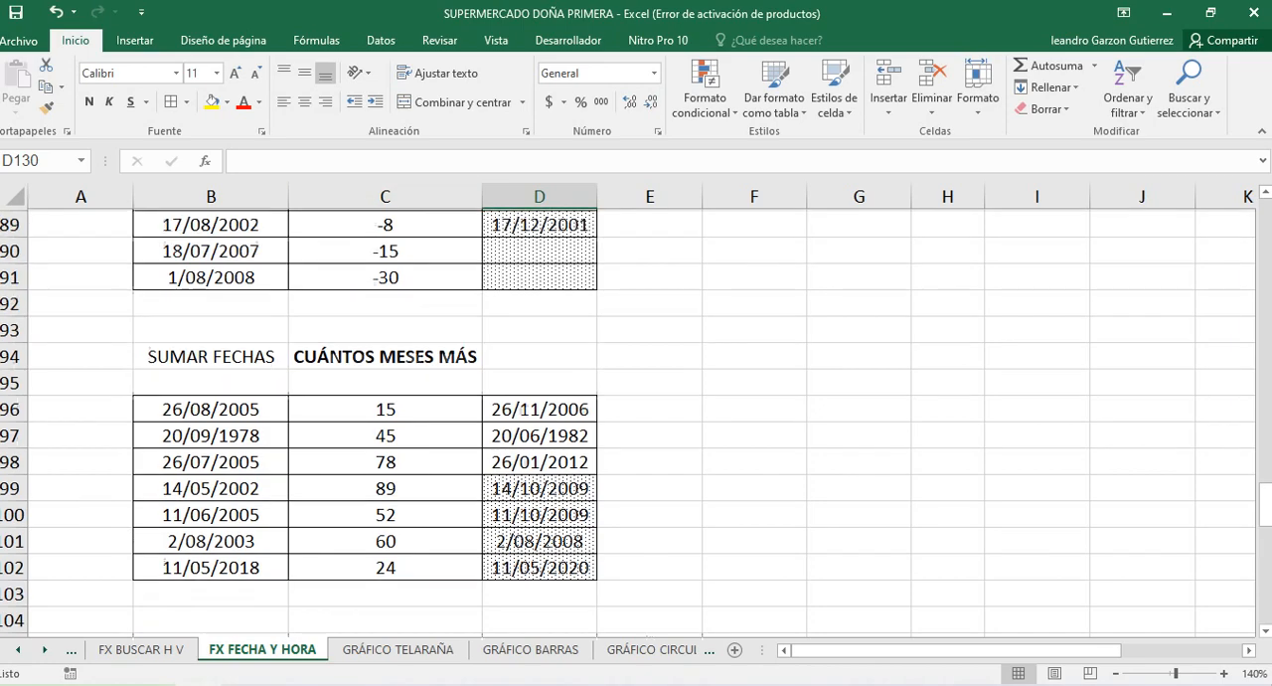
scroll(636, 417, up, 3)
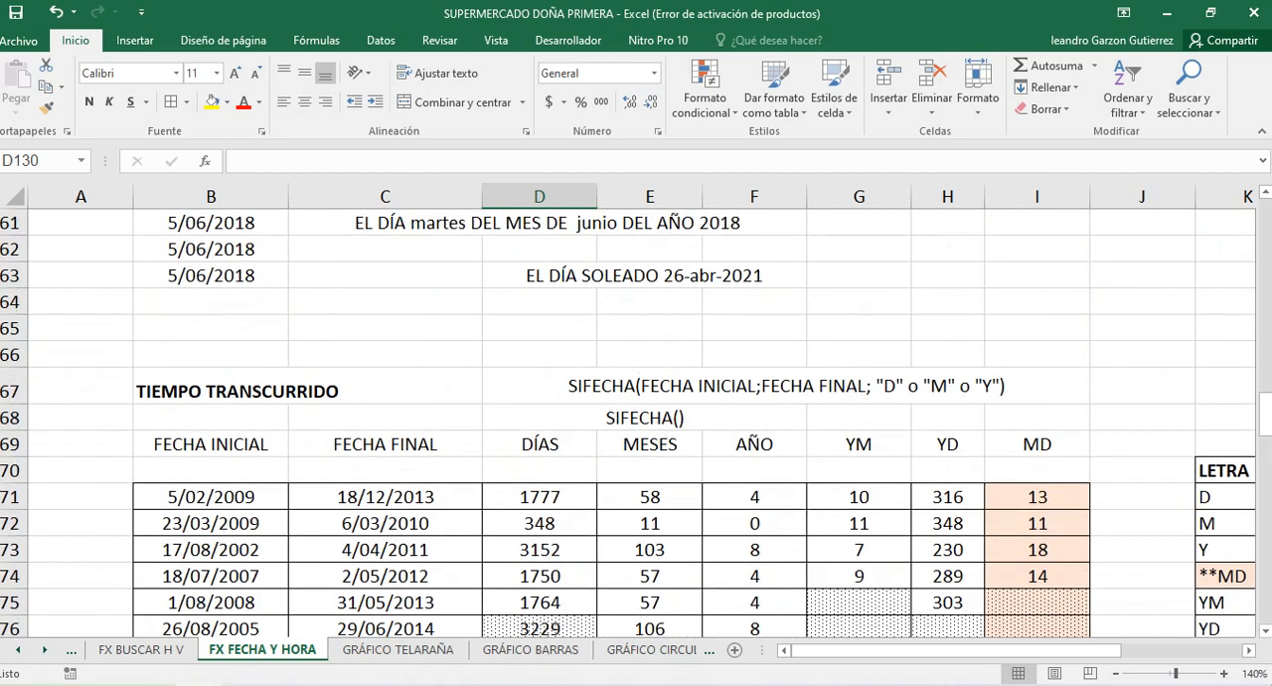
scroll(637, 417, down, 3)
click(649, 550)
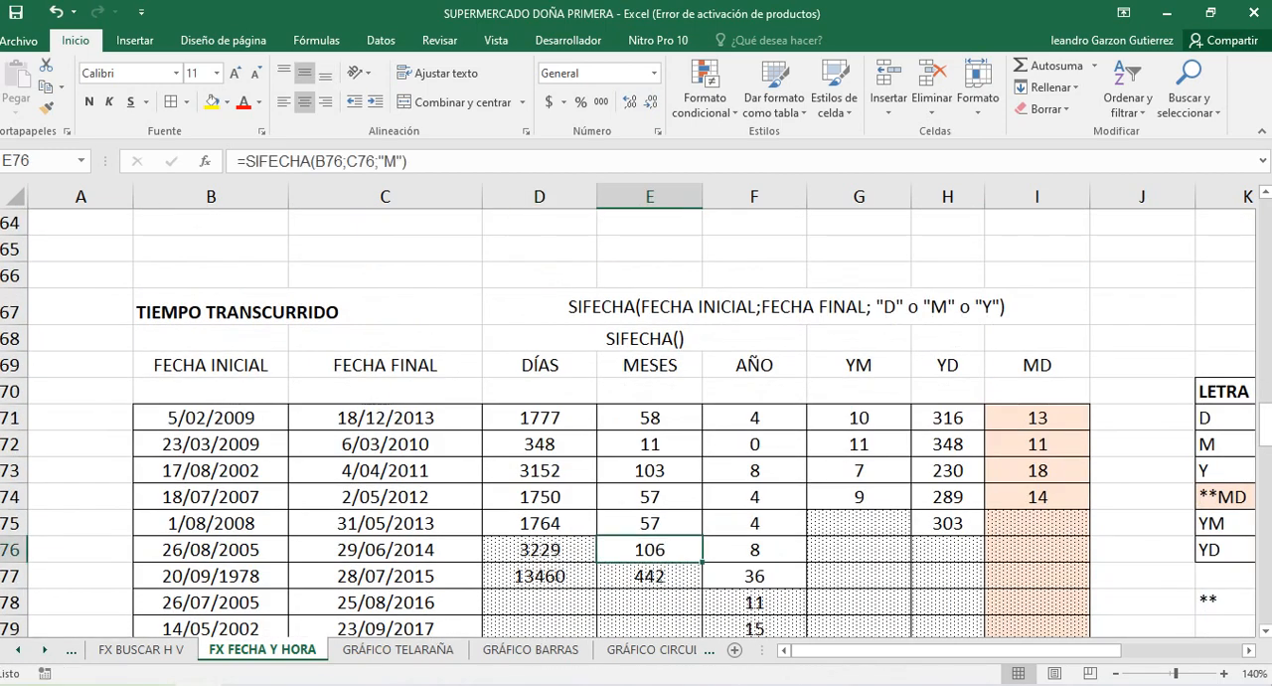
scroll(636, 417, down, 2)
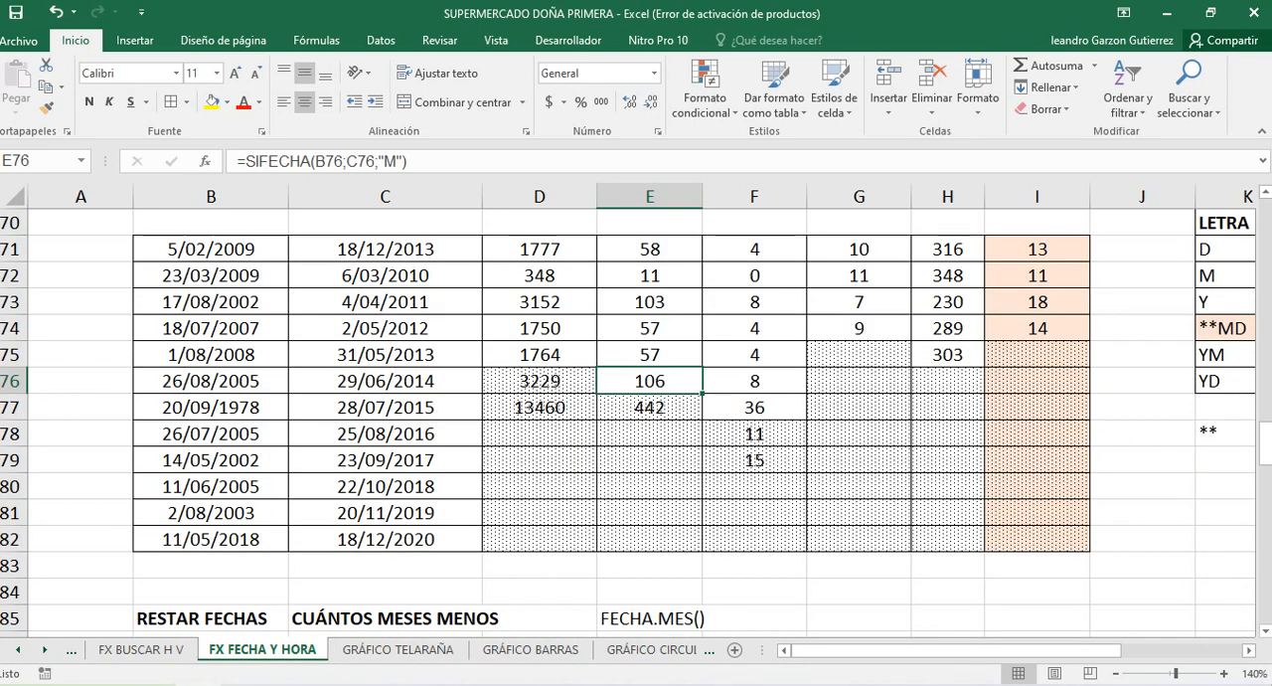
scroll(636, 418, up, 3)
click(649, 523)
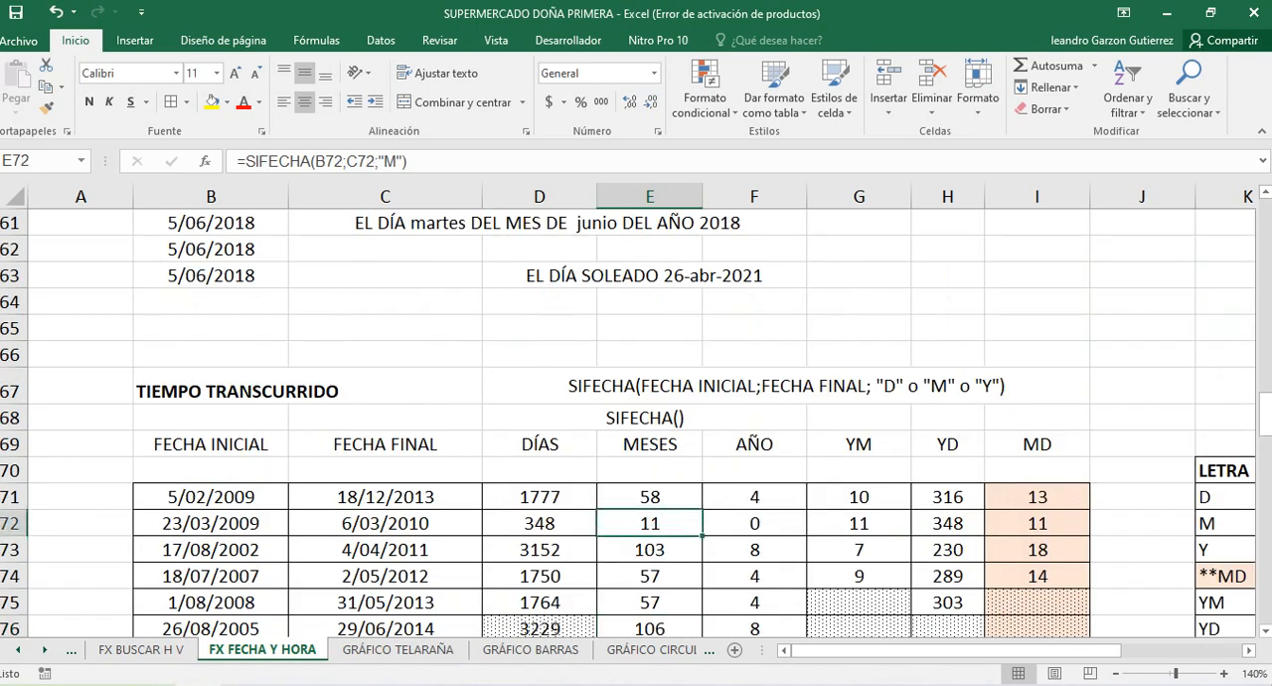
Examine the serial number in C57, the reference date in G57 and the FECHA INICIAL dates under FORMATOS DE VARIAS FECHAS
scroll(636, 418, up, 3)
click(385, 355)
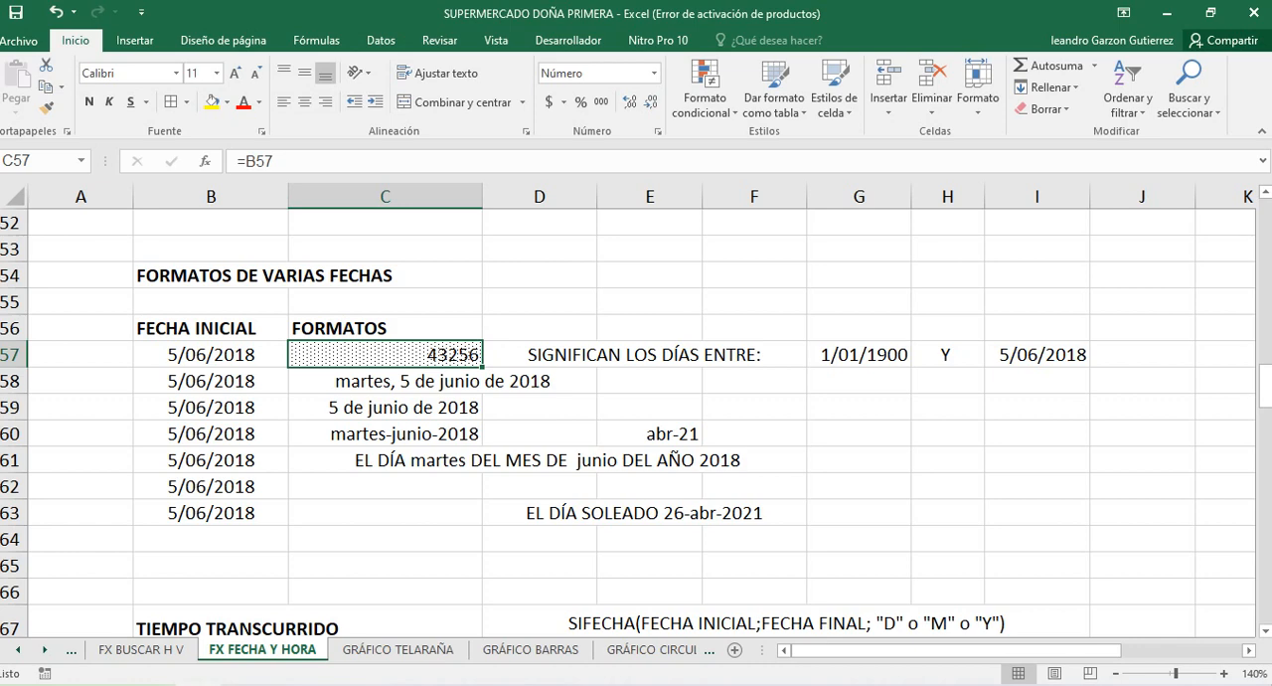
click(859, 355)
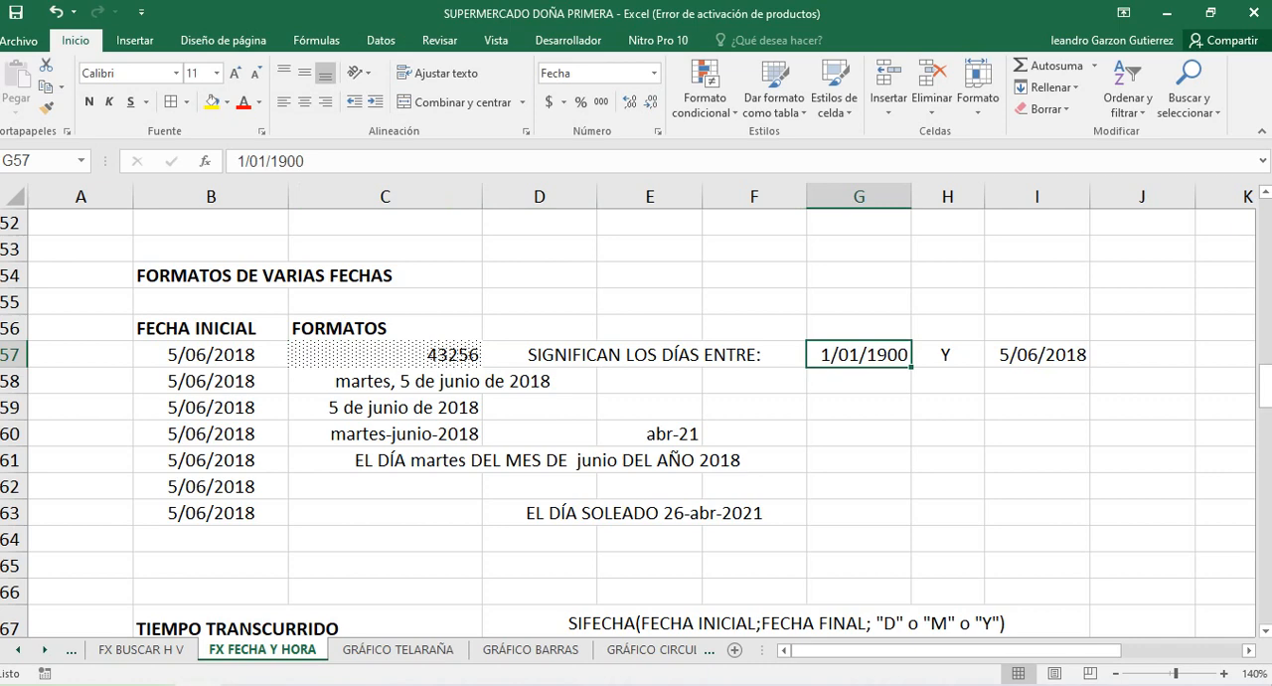
click(211, 355)
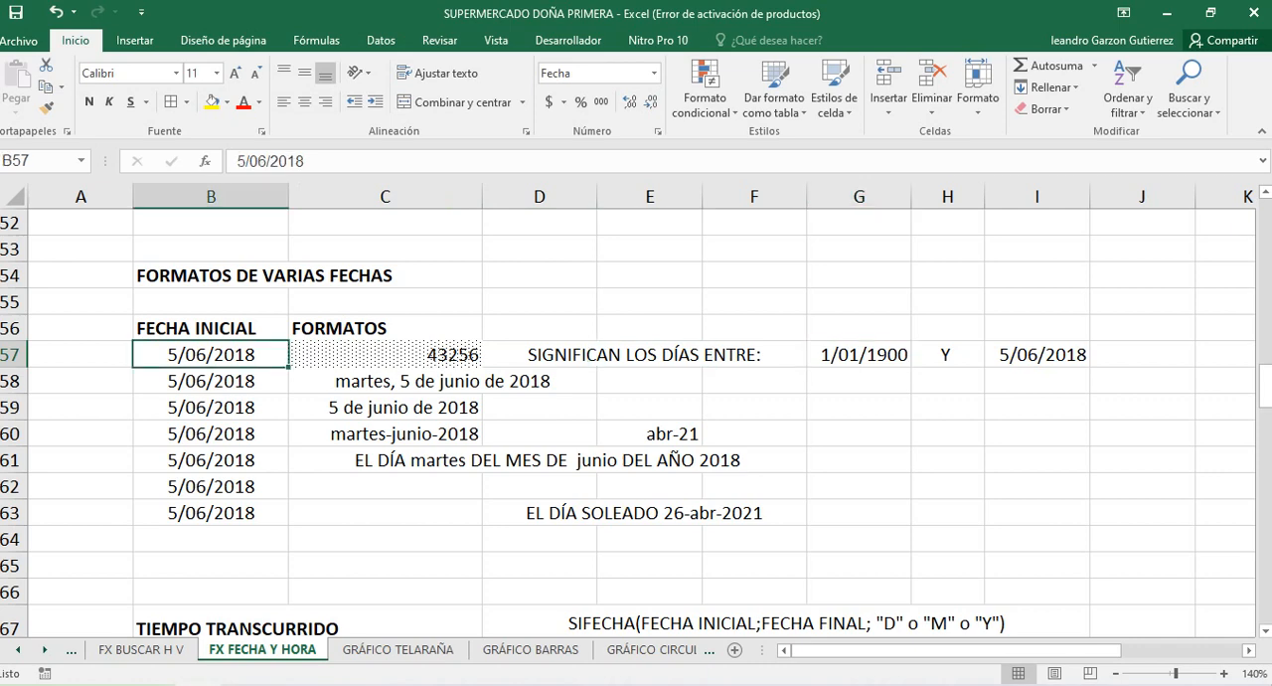
click(211, 408)
click(210, 461)
click(211, 513)
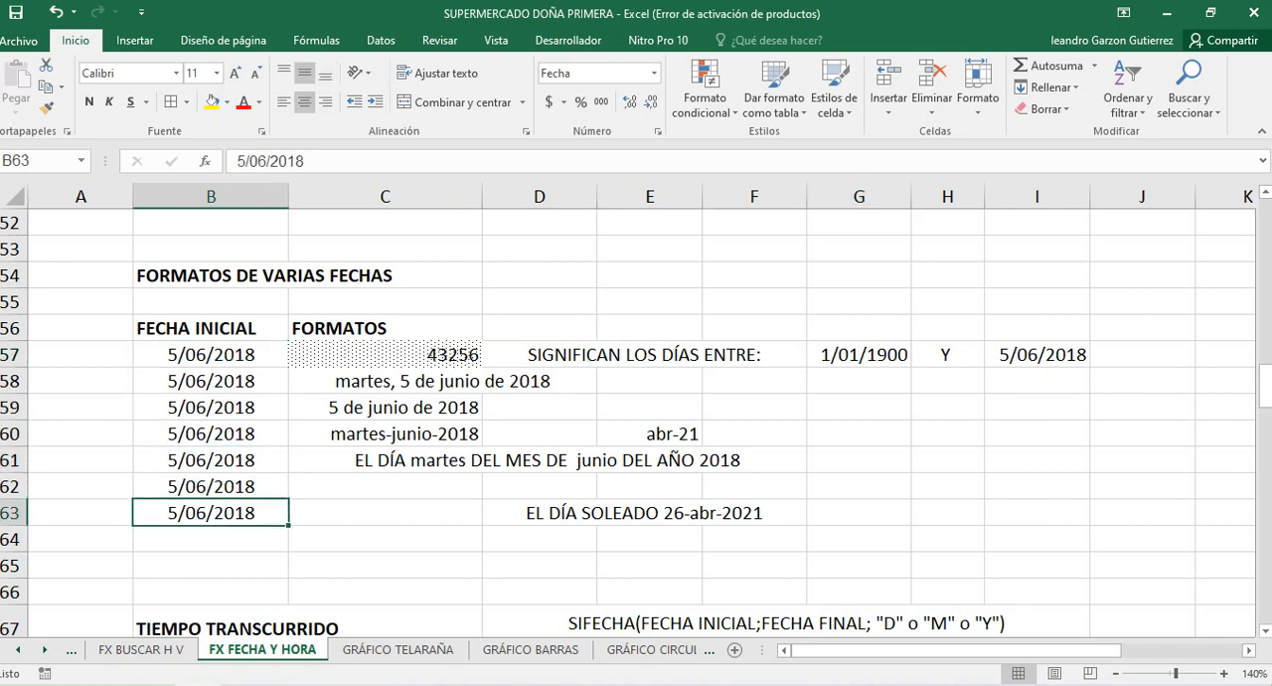
Enter the date 28/04/2021 in D54 and give the cell the thousands number format
click(539, 275)
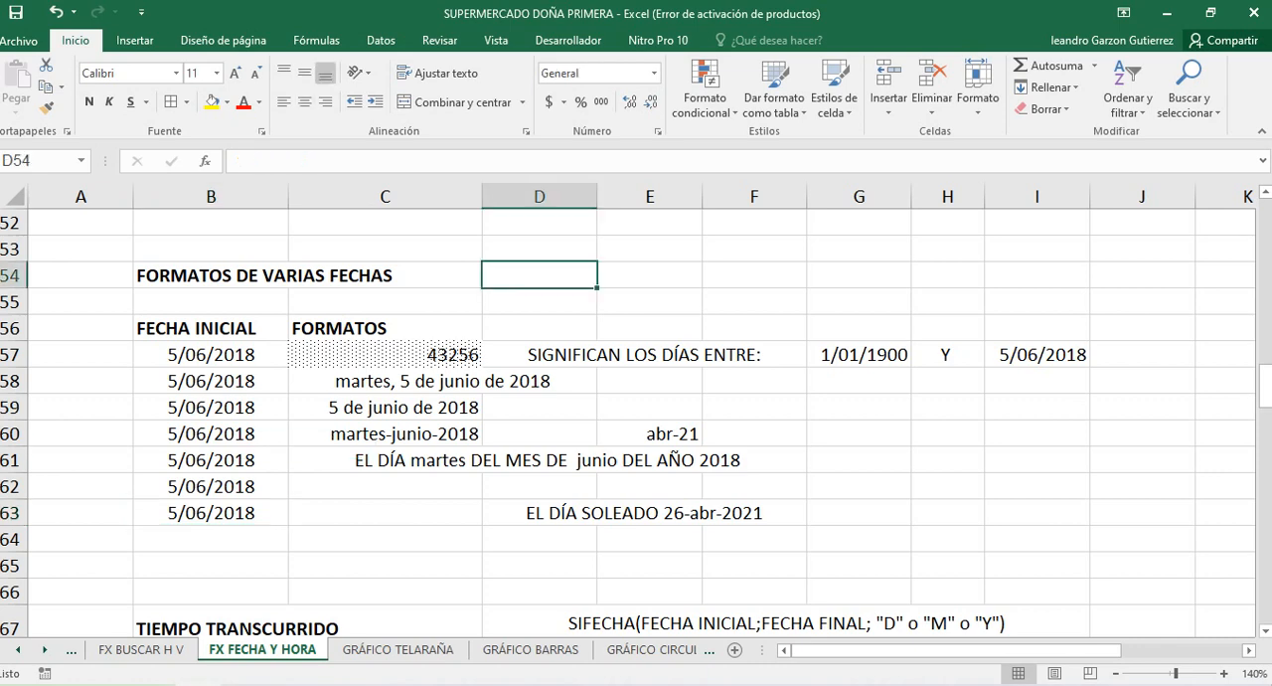
text(28-4)
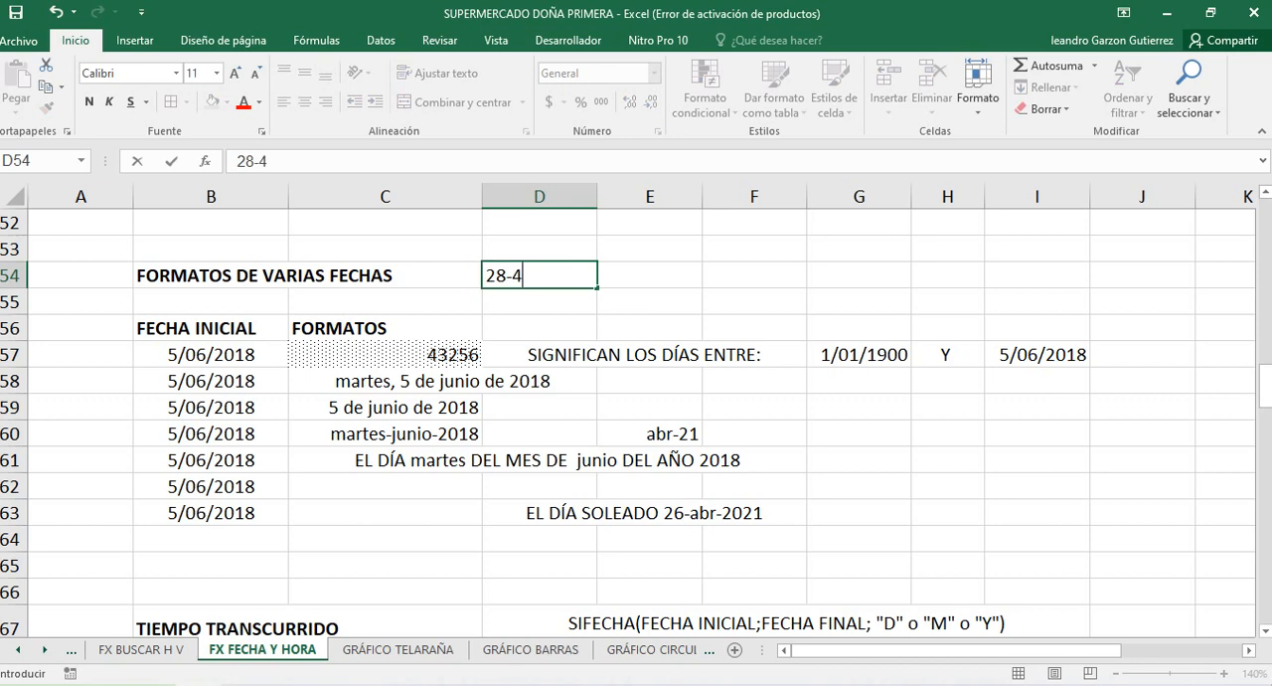
text(-21)
key(Return)
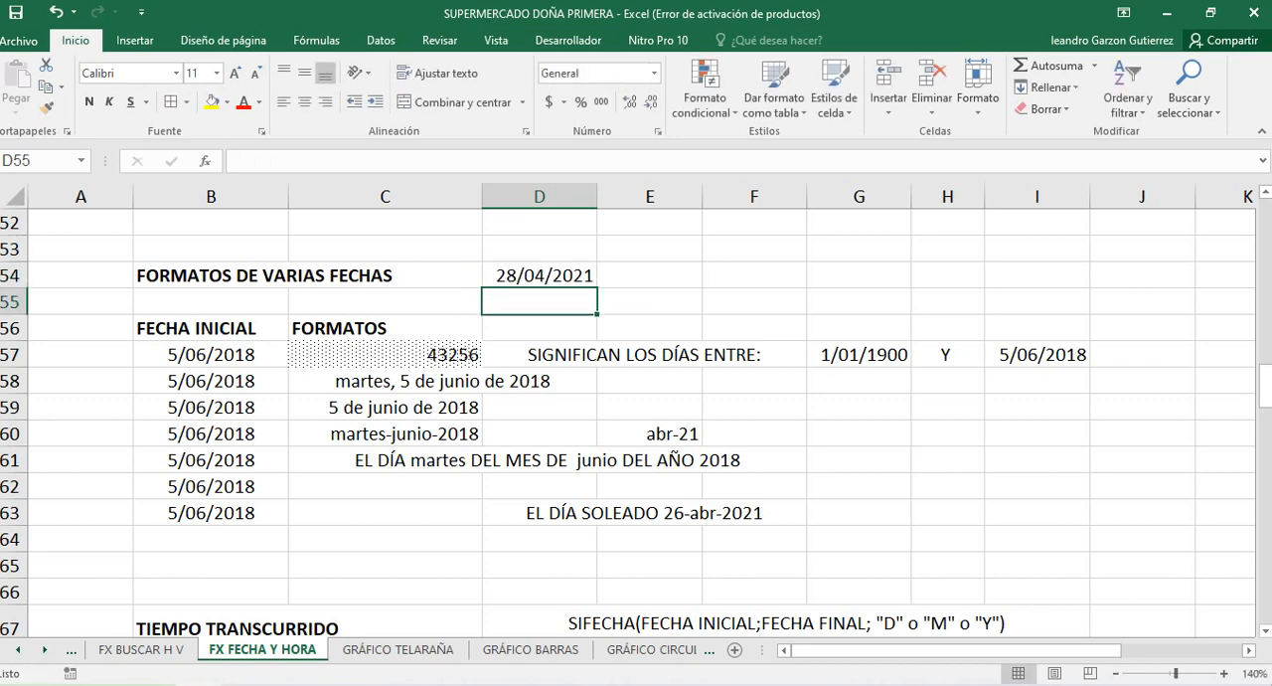
click(540, 276)
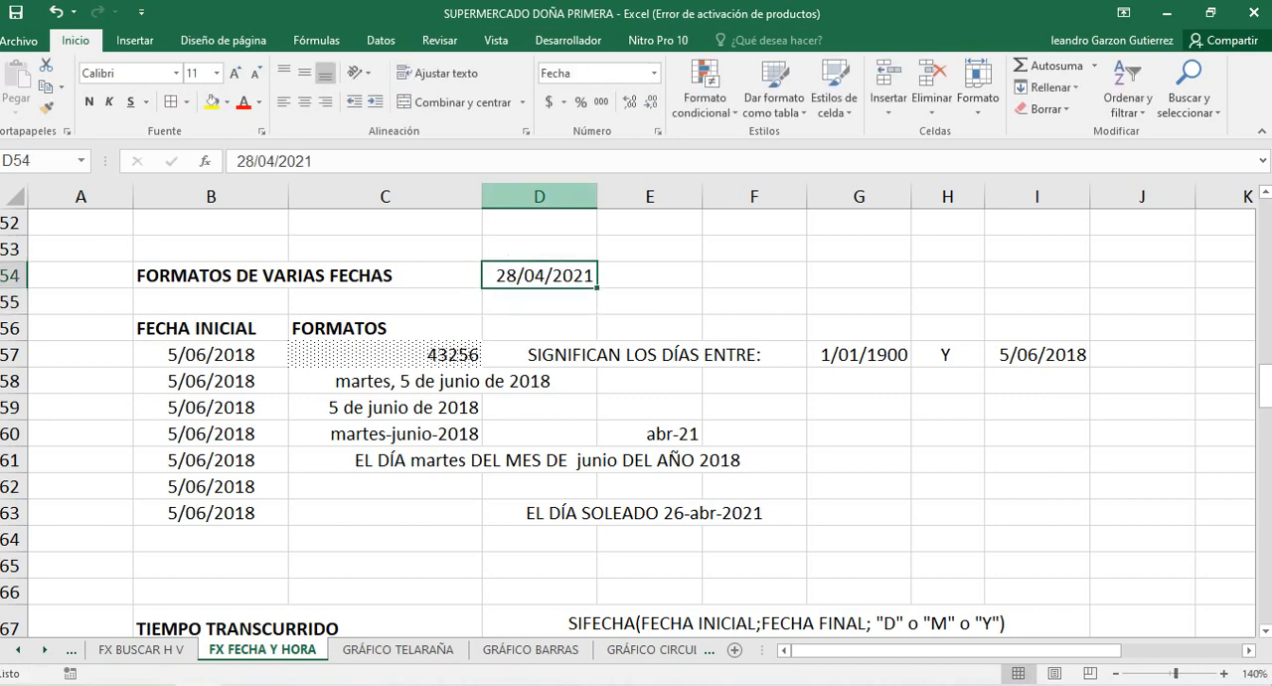
click(602, 101)
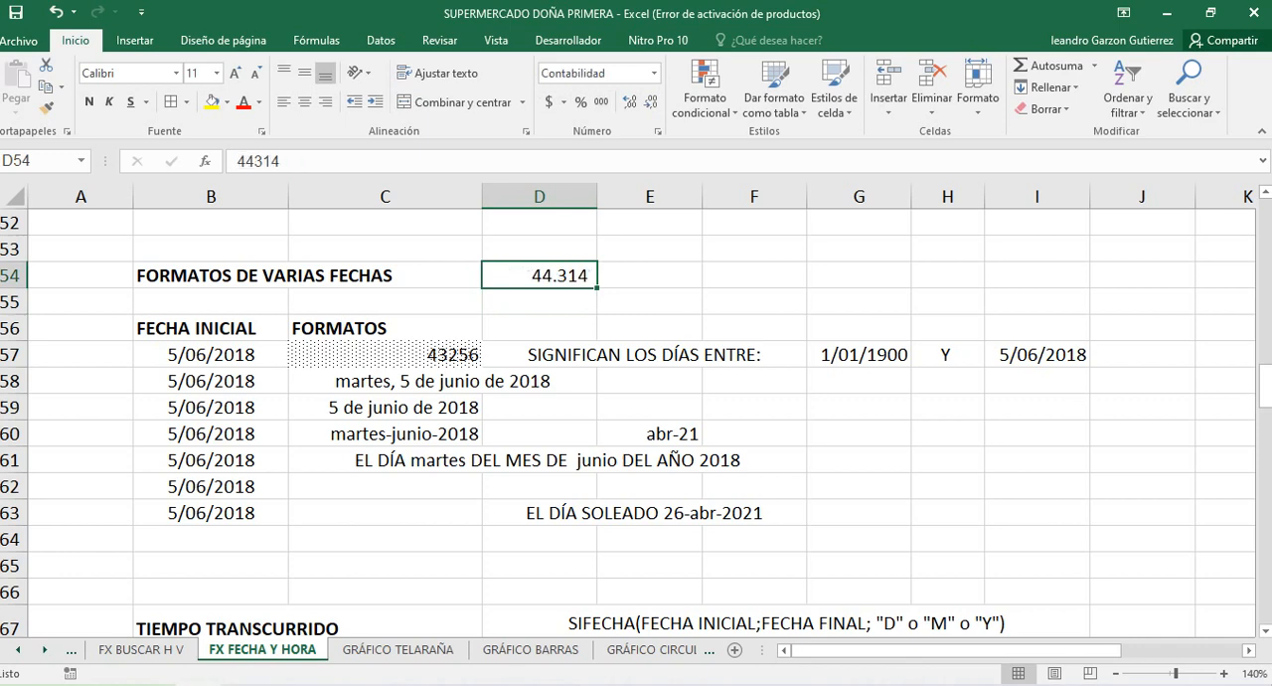
Compare the starting date in G57 with the serial number in D54
click(859, 355)
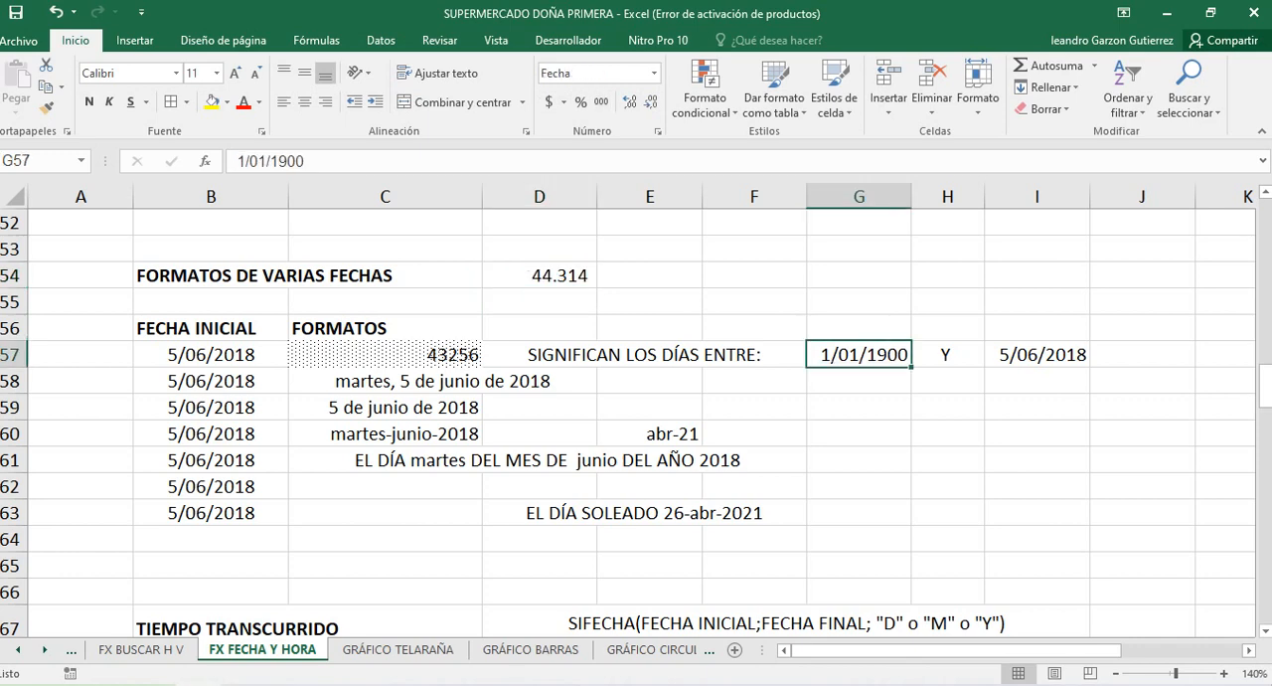
drag(539, 301, 540, 279)
click(540, 276)
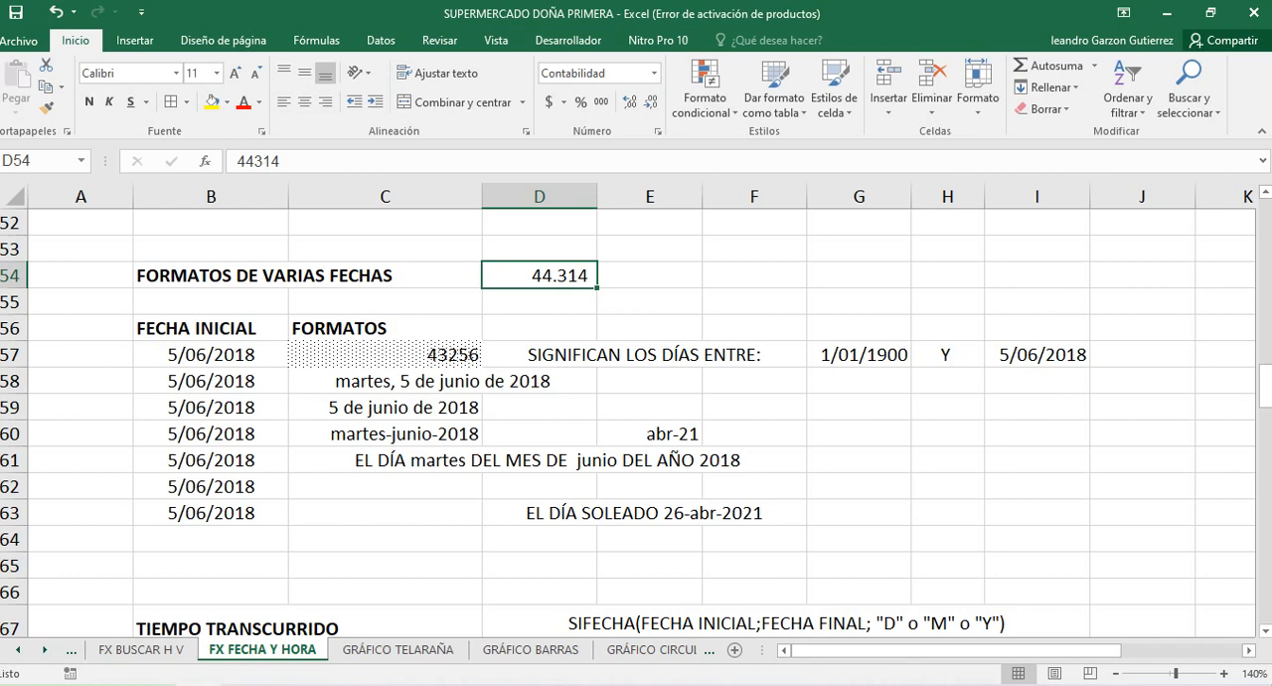
Review the TIEMPO TRANSCURRIDO, RESTAR FECHAS, SUMAR FECHAS, EXTRAER FECHA and DIAS LABORALES exercises once more
scroll(636, 417, down, 2)
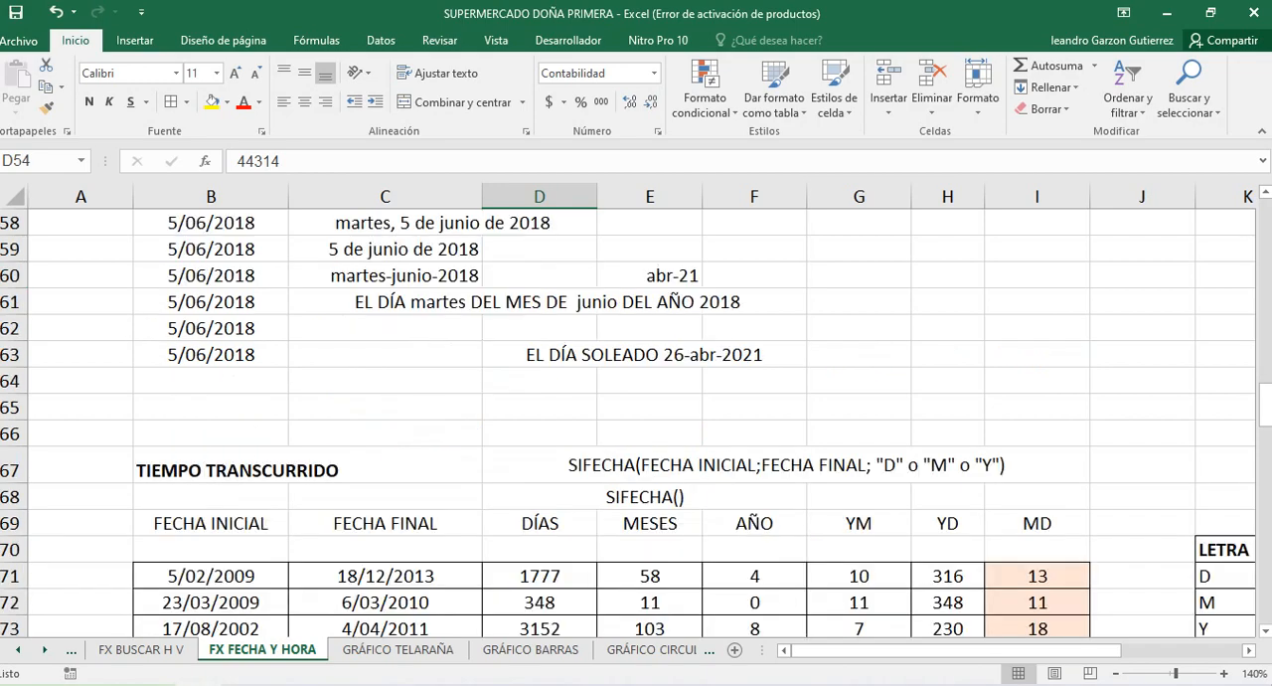
scroll(636, 418, down, 4)
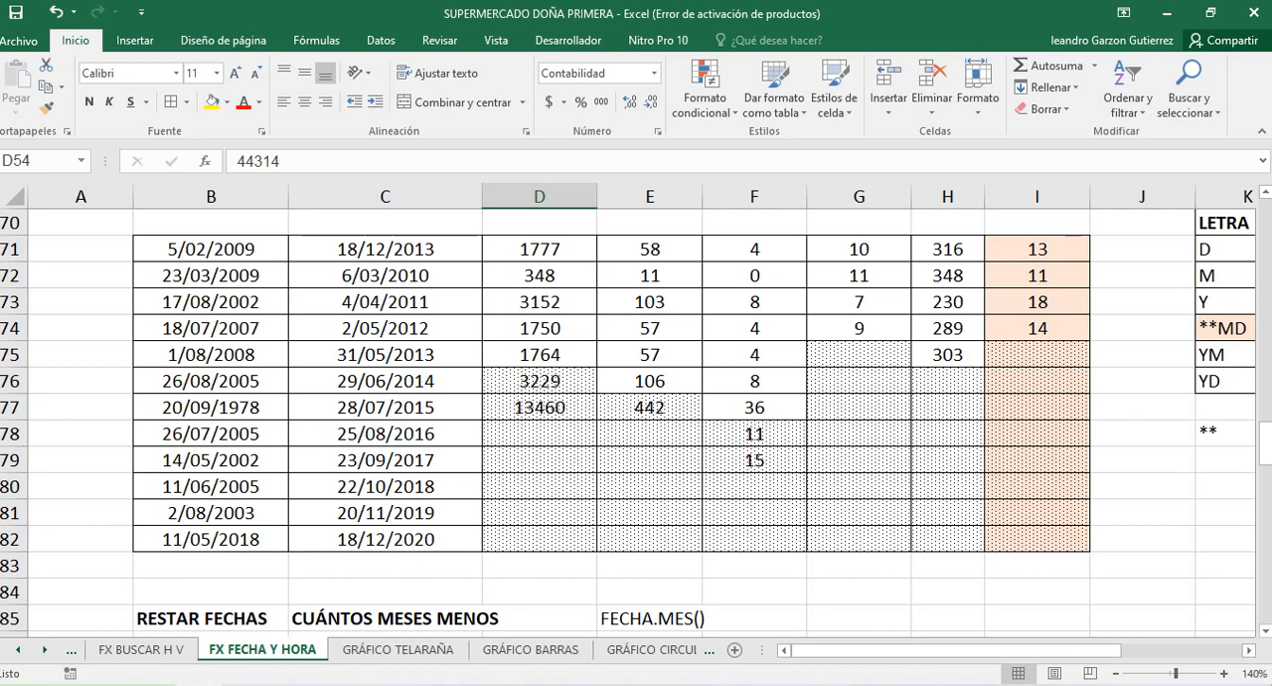
scroll(637, 417, down, 5)
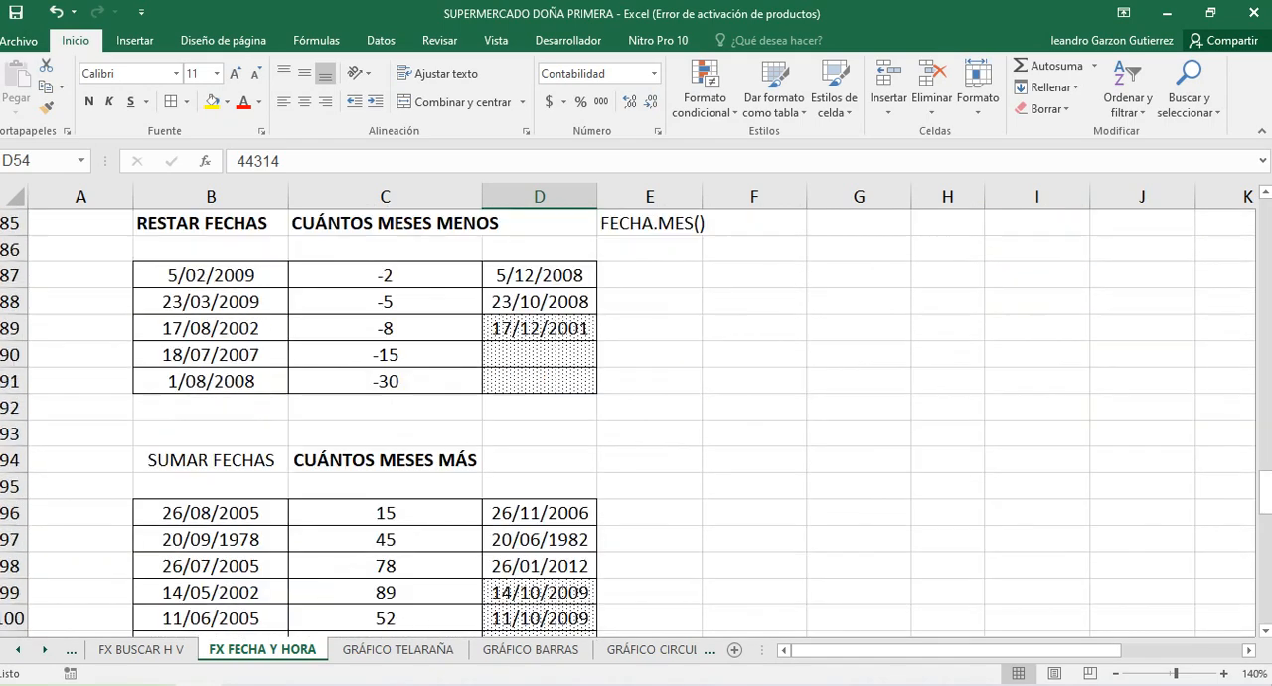
scroll(637, 417, down, 5)
scroll(636, 418, down, 2)
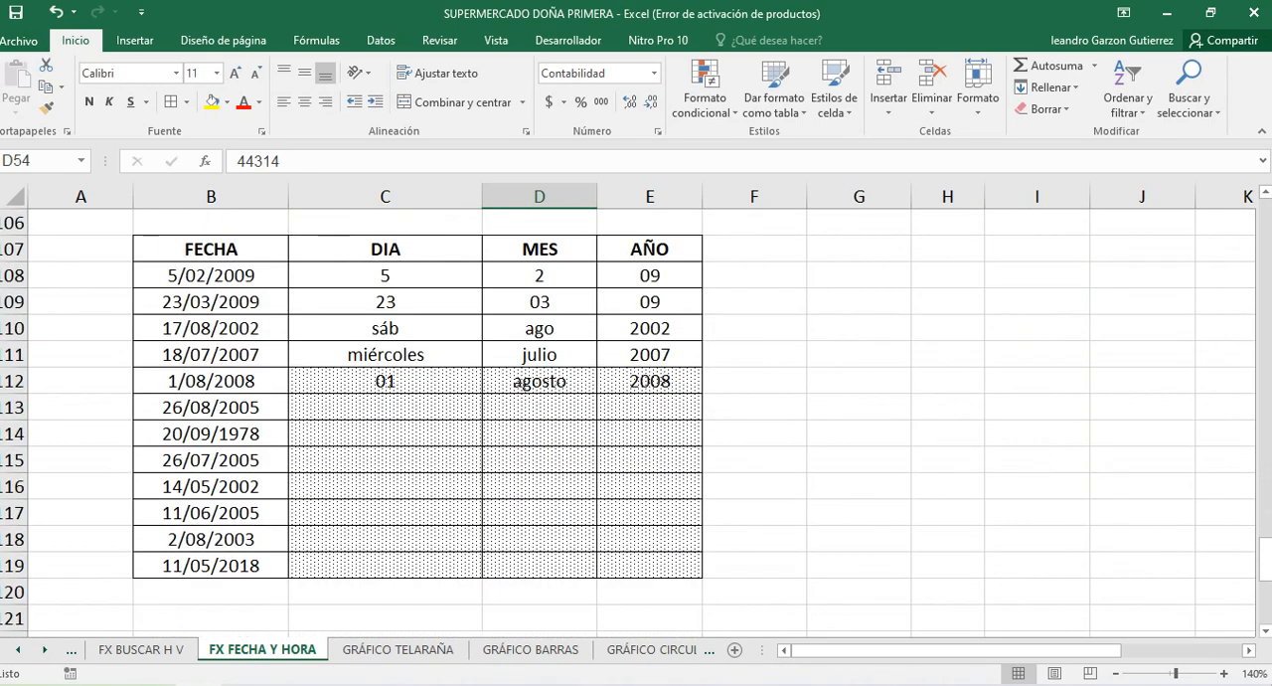
scroll(636, 417, down, 1)
scroll(636, 418, down, 2)
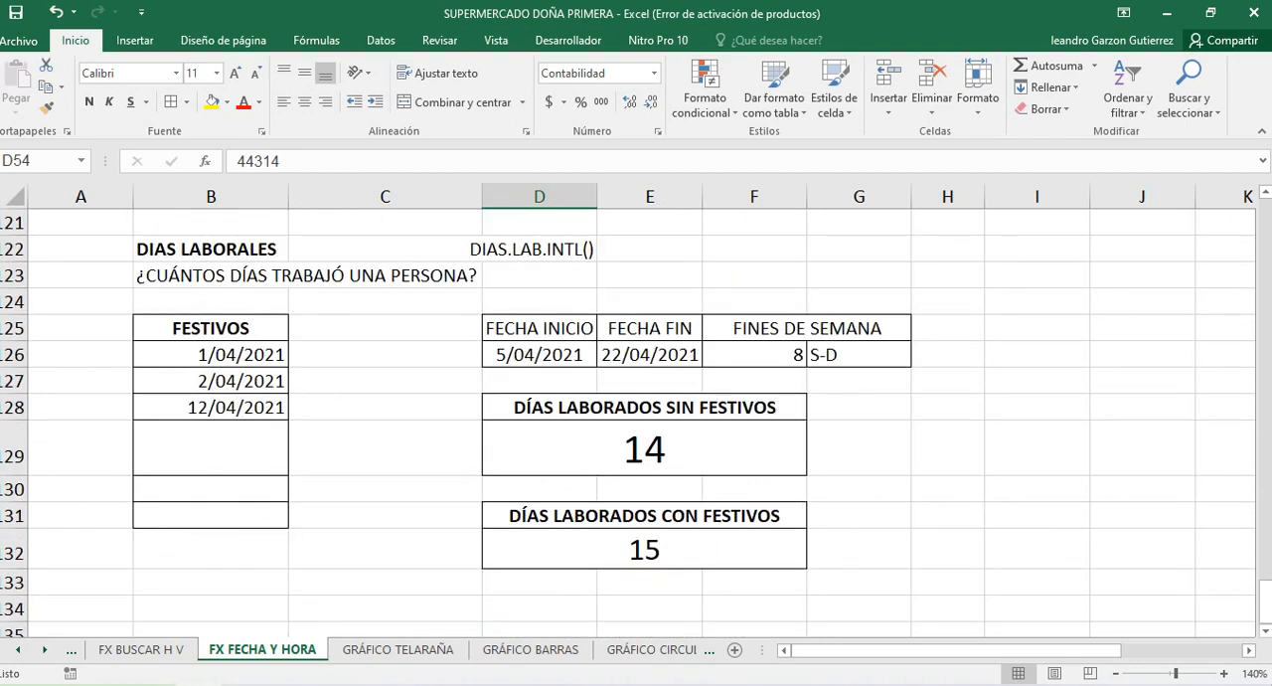
scroll(636, 418, up, 3)
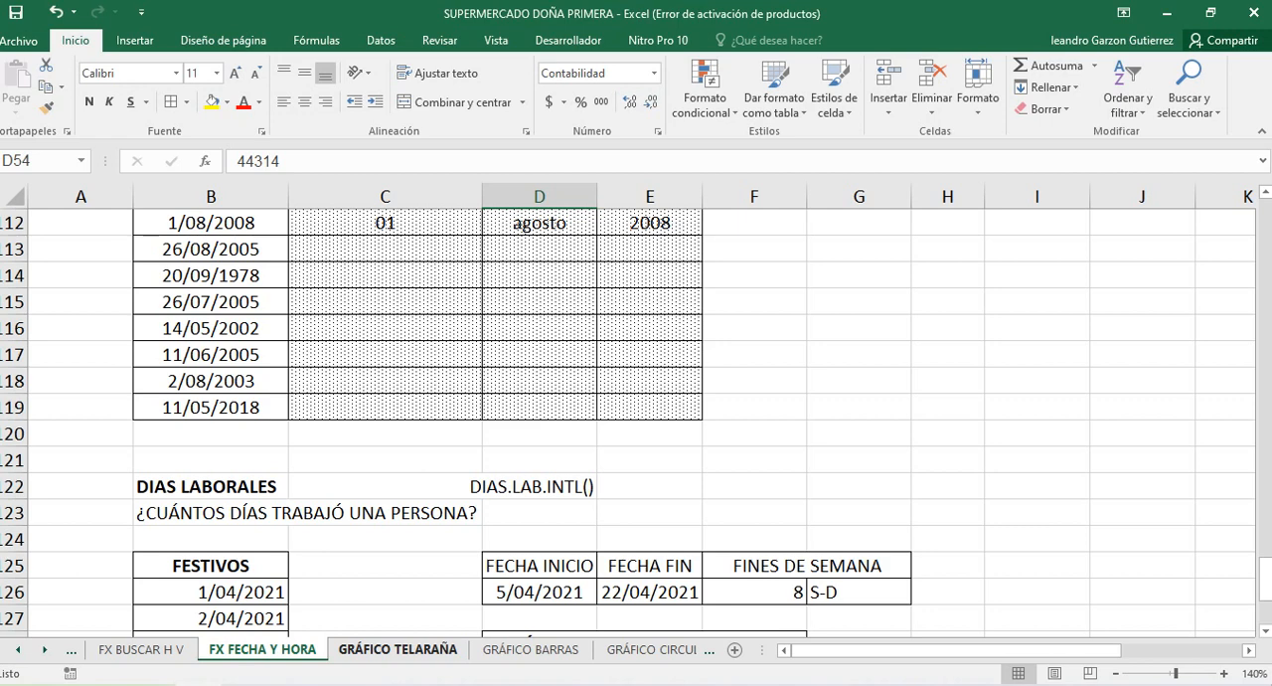
On the GRÁFICO TELARAÑA sheet, review the recommended charts and the available chart types for the candidates' score table
click(398, 649)
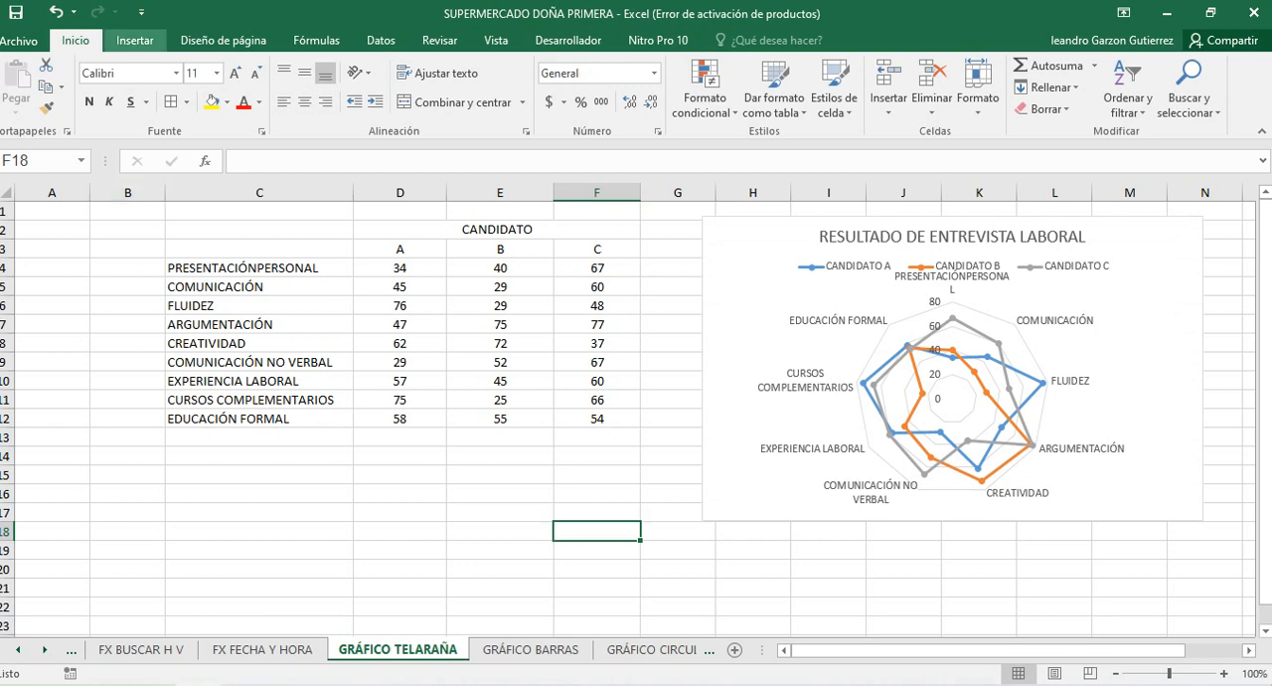
click(134, 39)
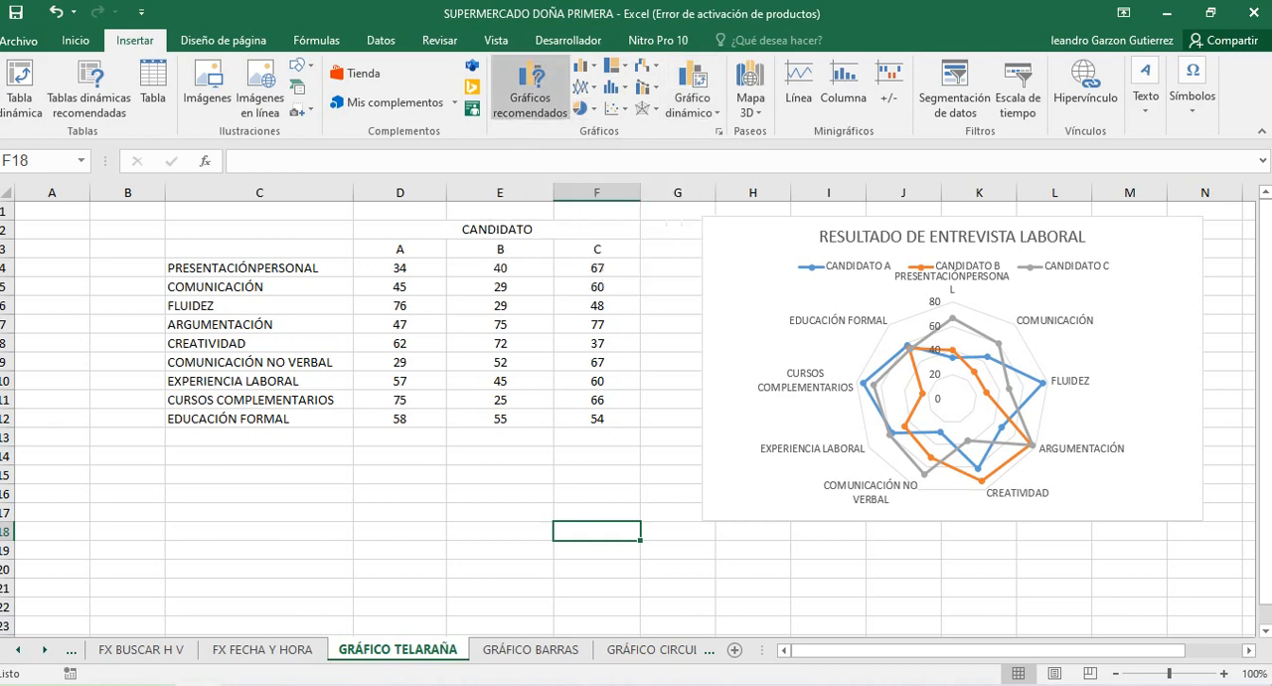
click(399, 268)
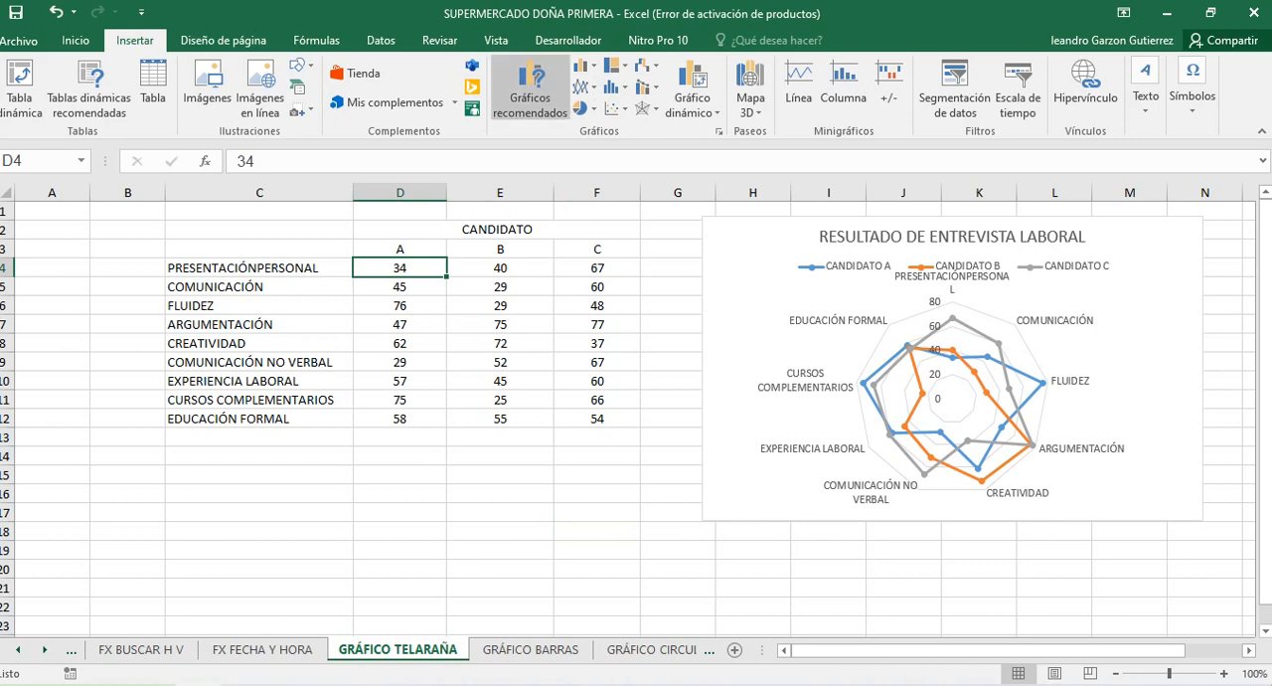
click(530, 86)
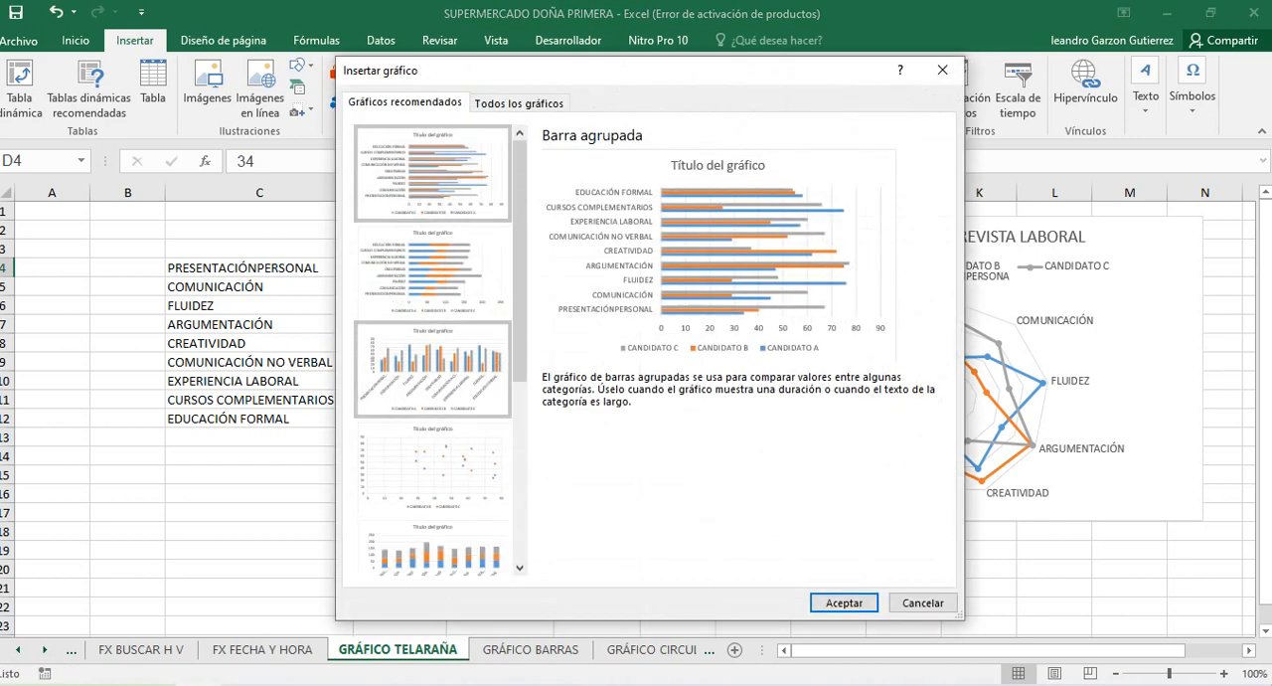
click(519, 102)
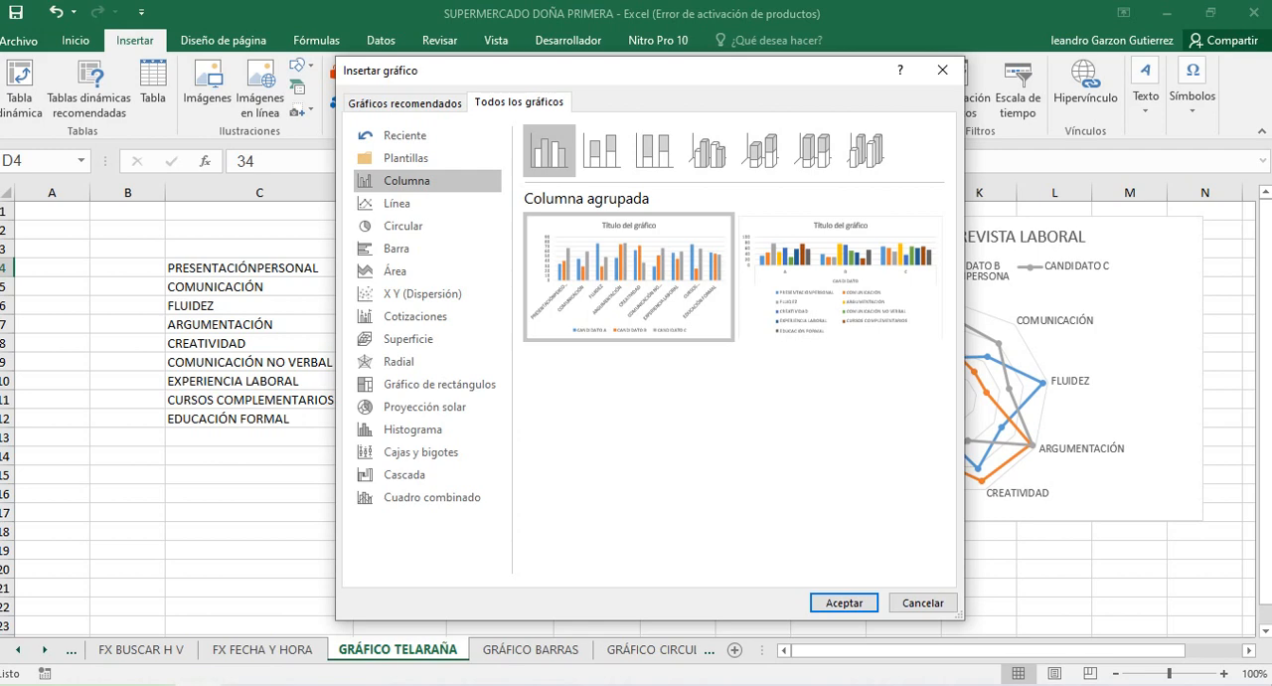
mouse_move(629, 277)
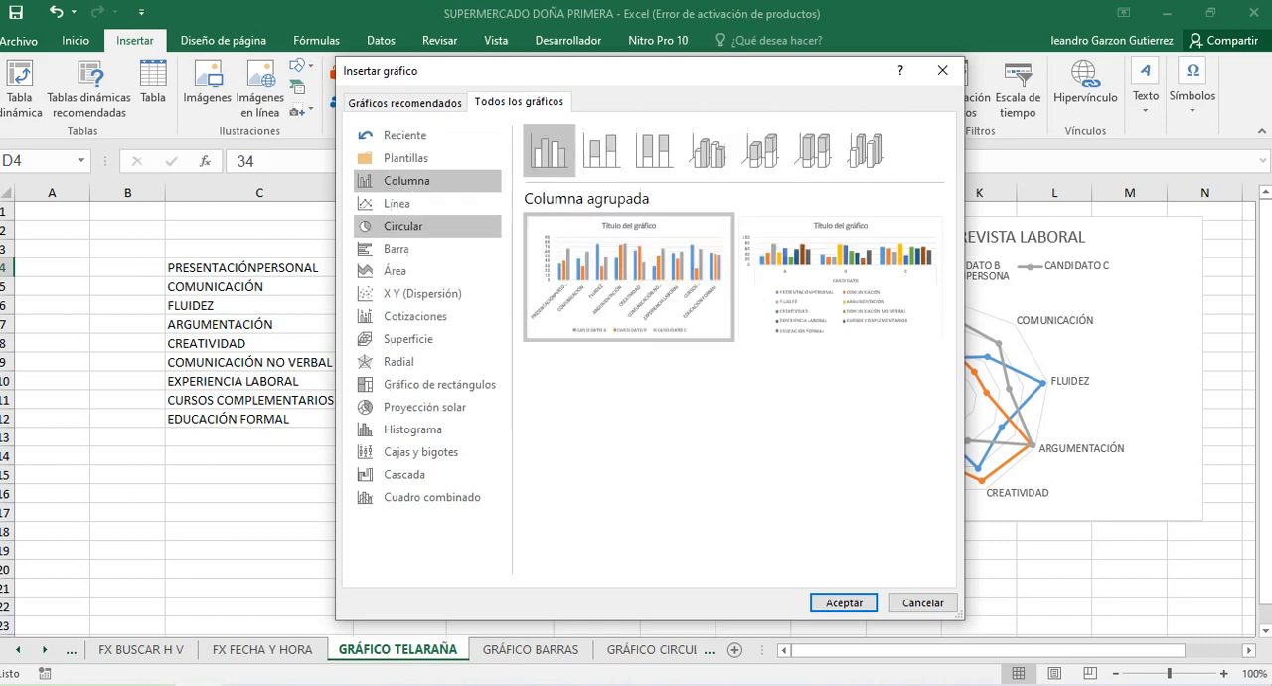
click(417, 271)
click(418, 249)
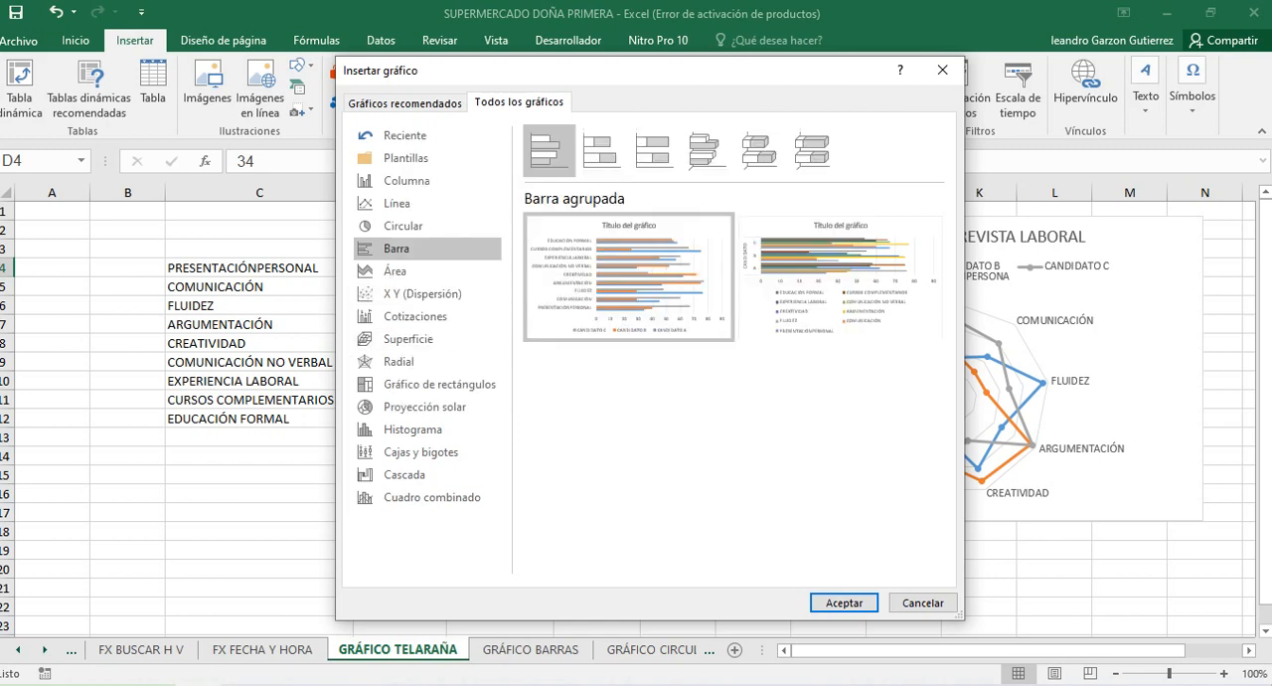
click(922, 603)
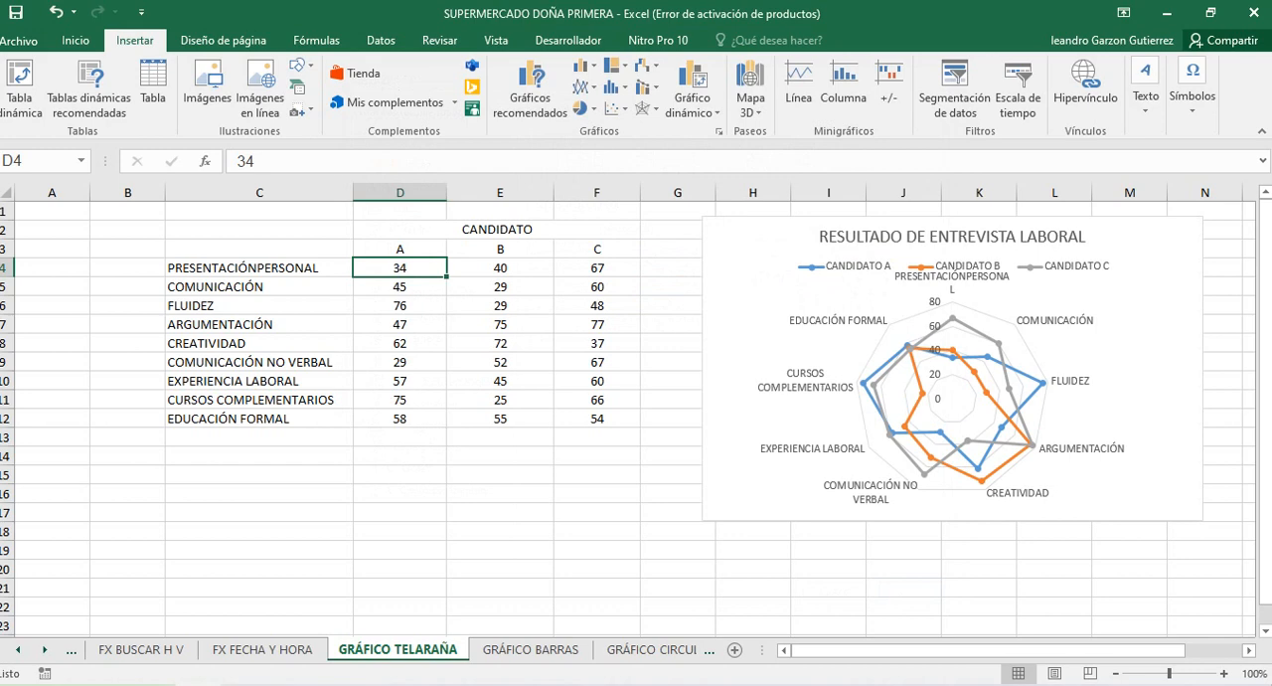
Enlarge the RESULTADO DE ENTREVISTA LABORAL radar chart so it starts in column G and reaches down to row 21
click(942, 431)
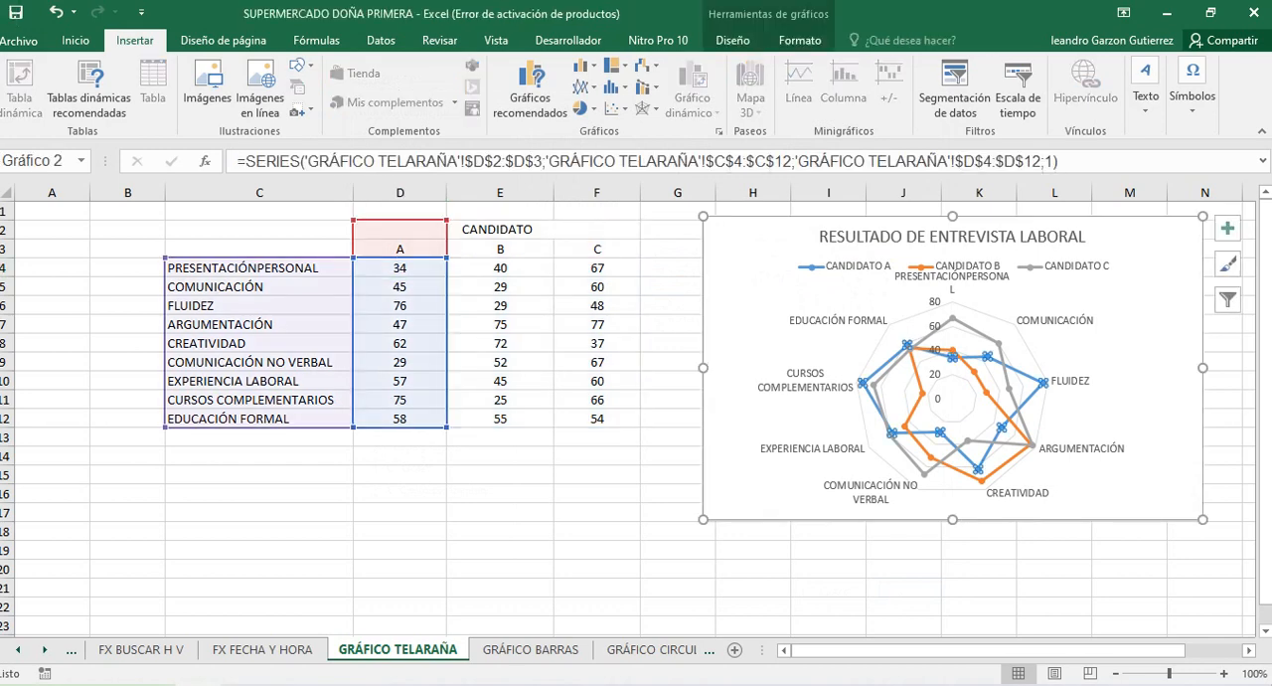
drag(703, 519, 657, 585)
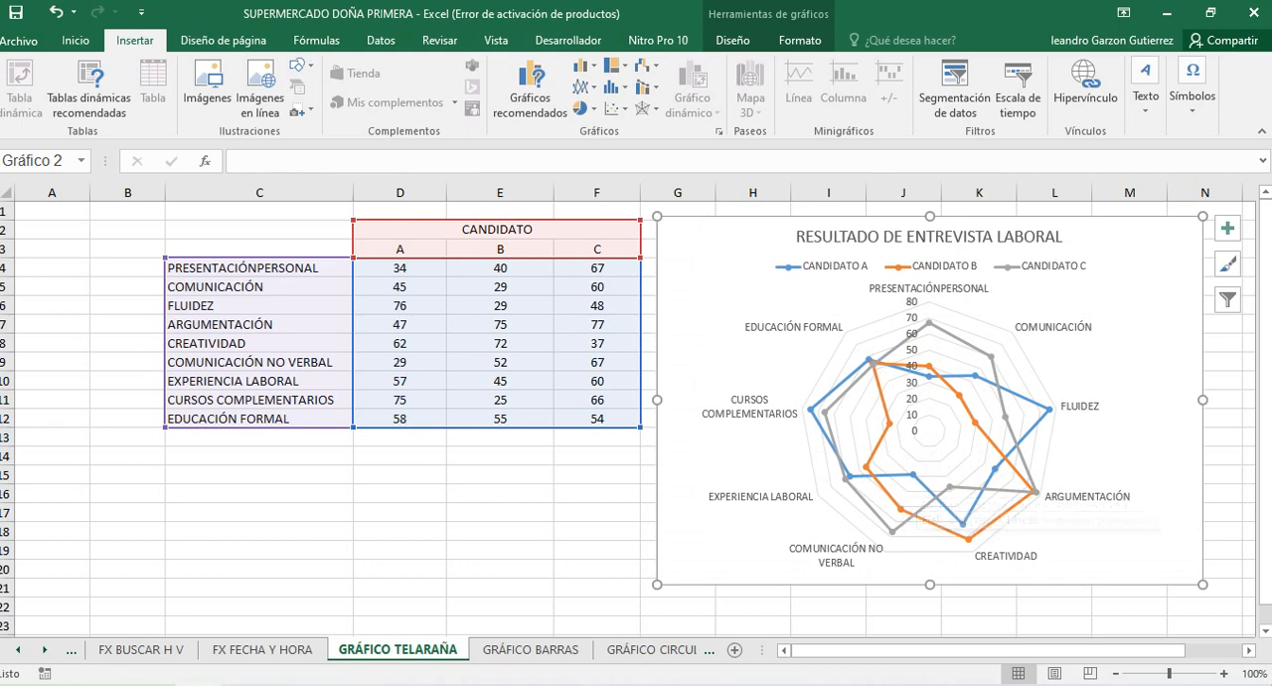
click(500, 493)
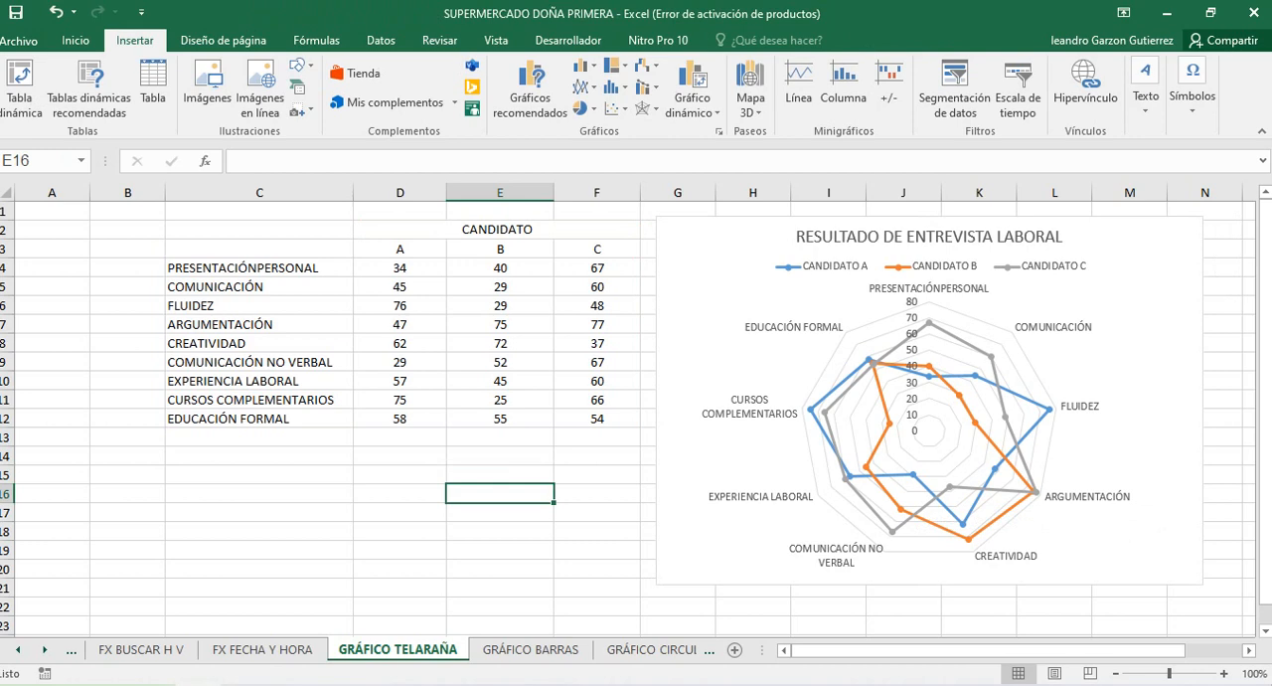
Examine the interview criteria in C4:C12 and the candidates' scores in the PRESENTACIÓNPERSONAL row
click(1158, 528)
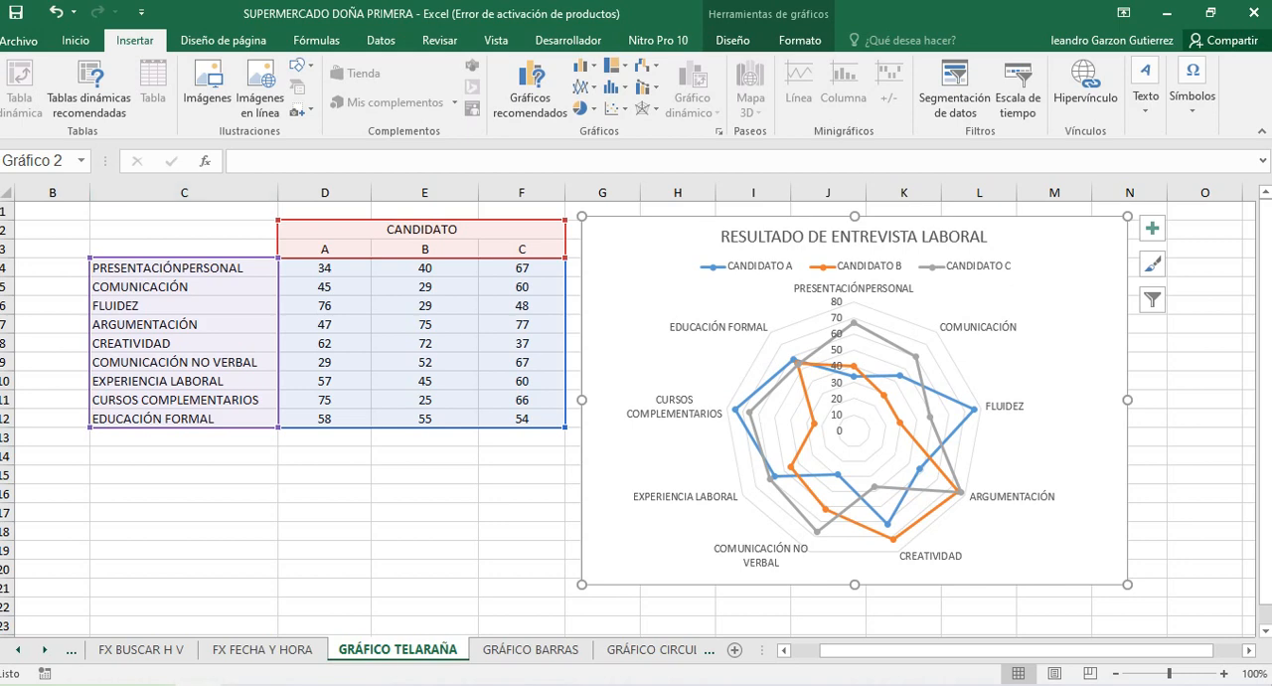
click(184, 230)
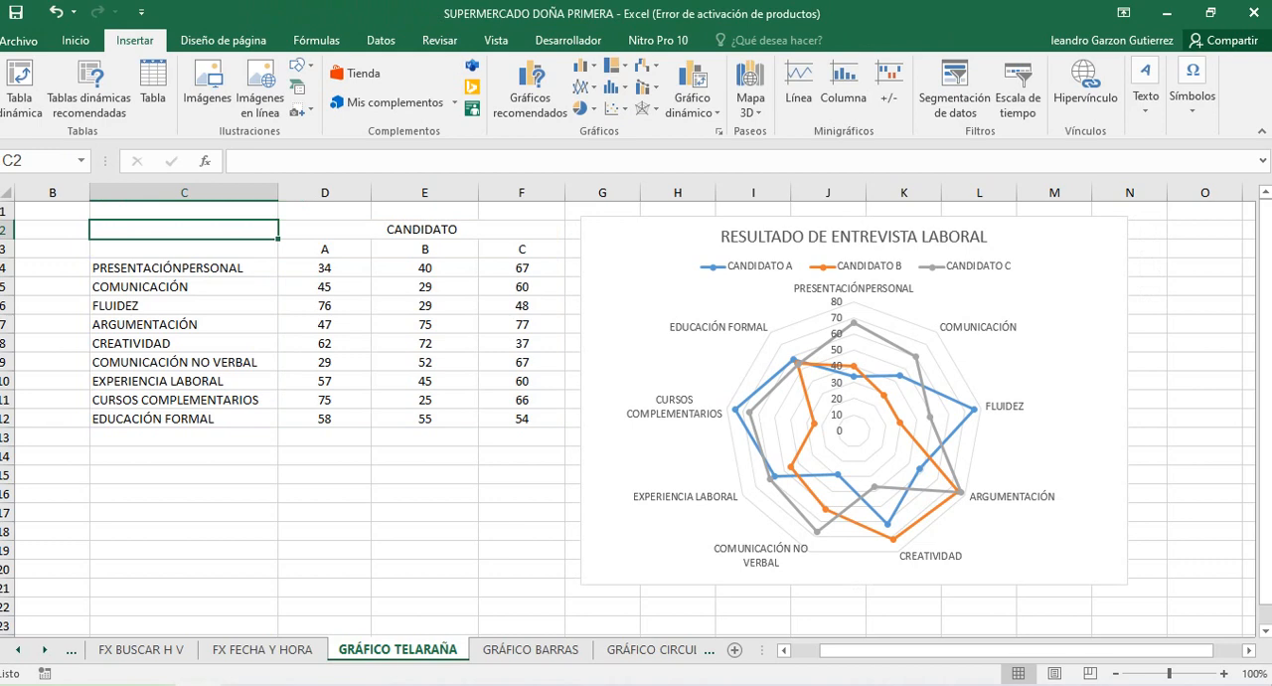
click(184, 269)
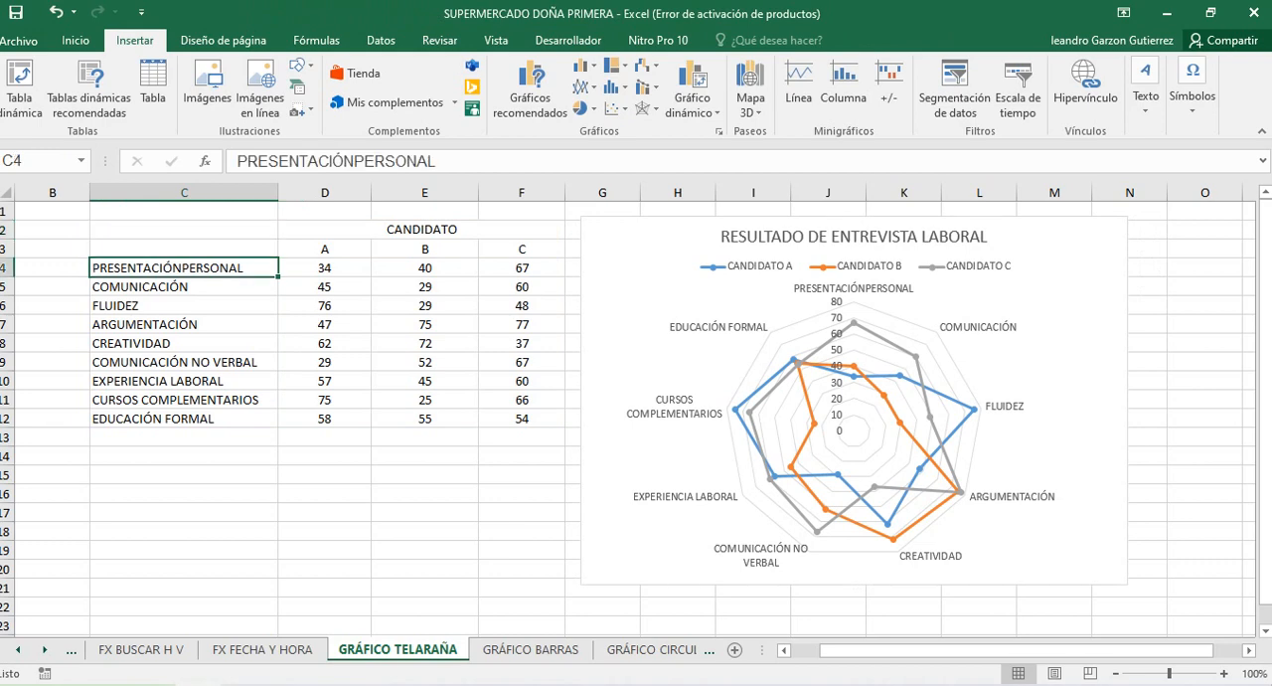
click(184, 288)
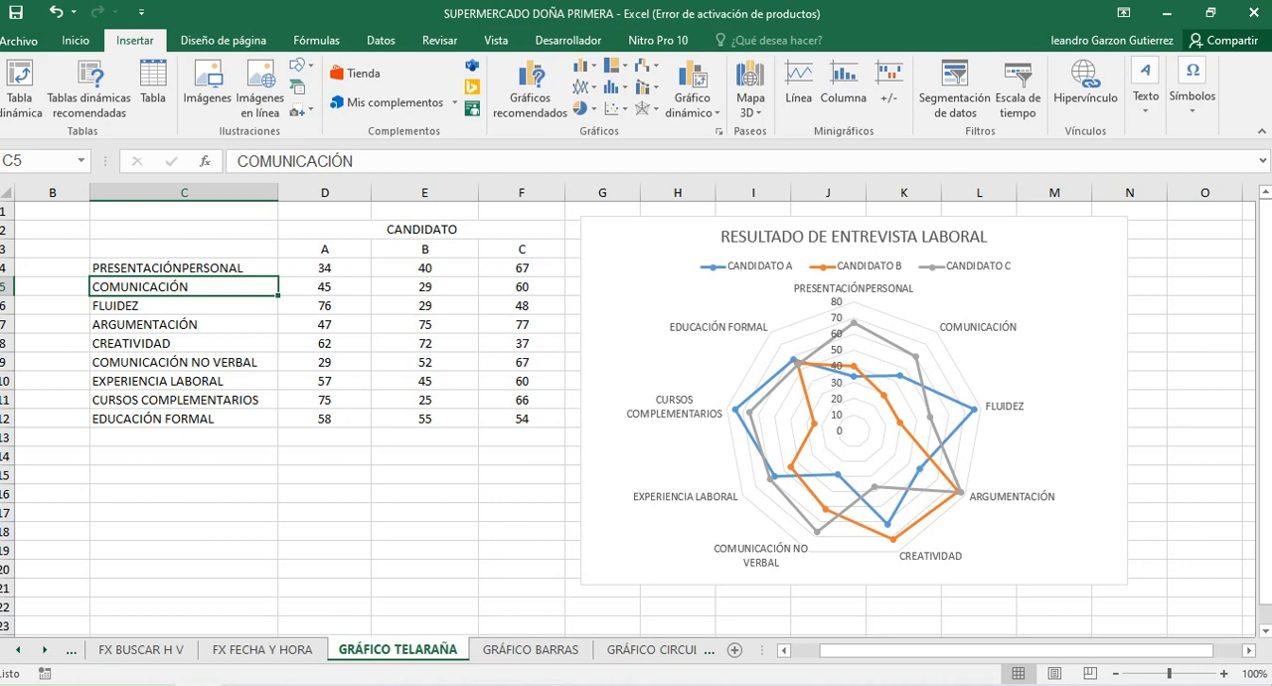
click(184, 400)
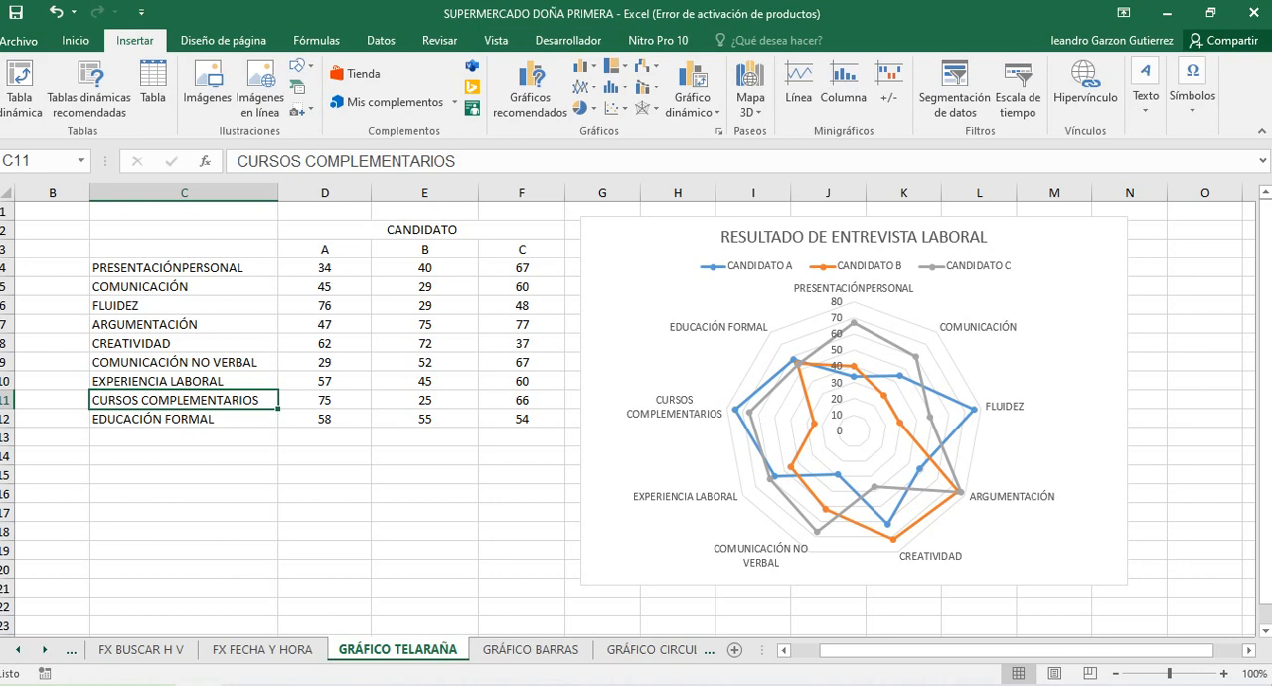
click(184, 419)
click(184, 400)
click(184, 437)
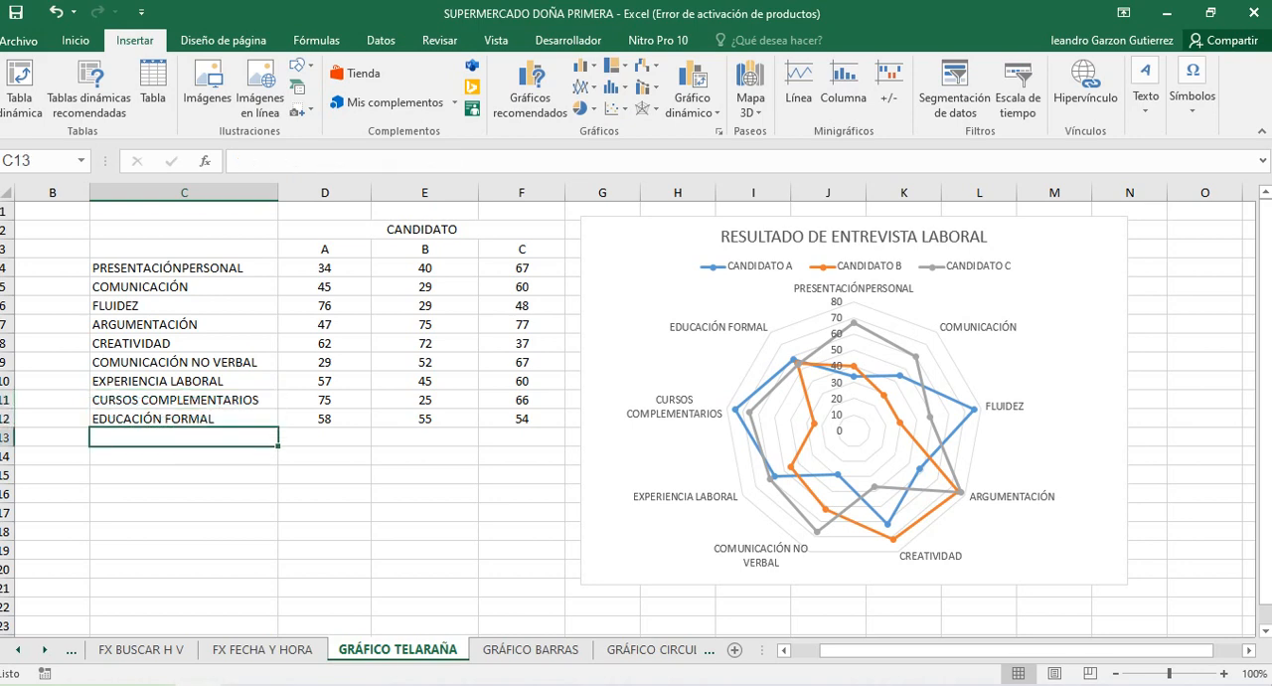
click(184, 399)
drag(184, 380, 184, 418)
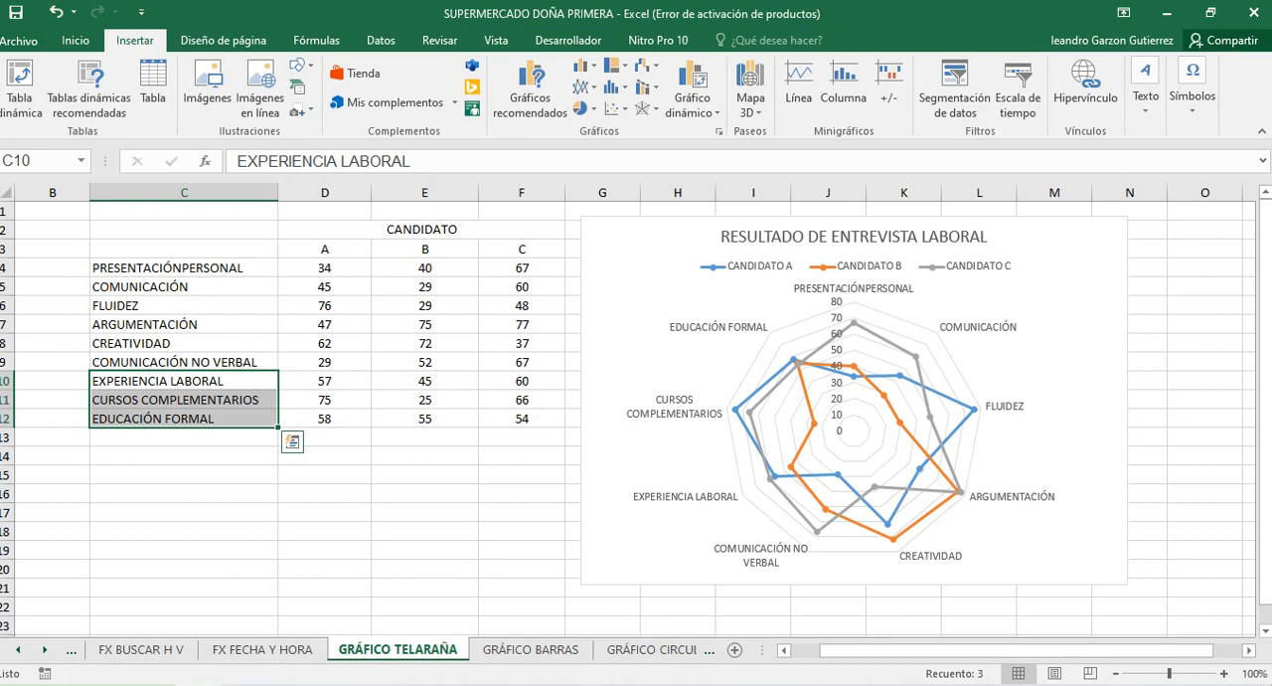
click(184, 475)
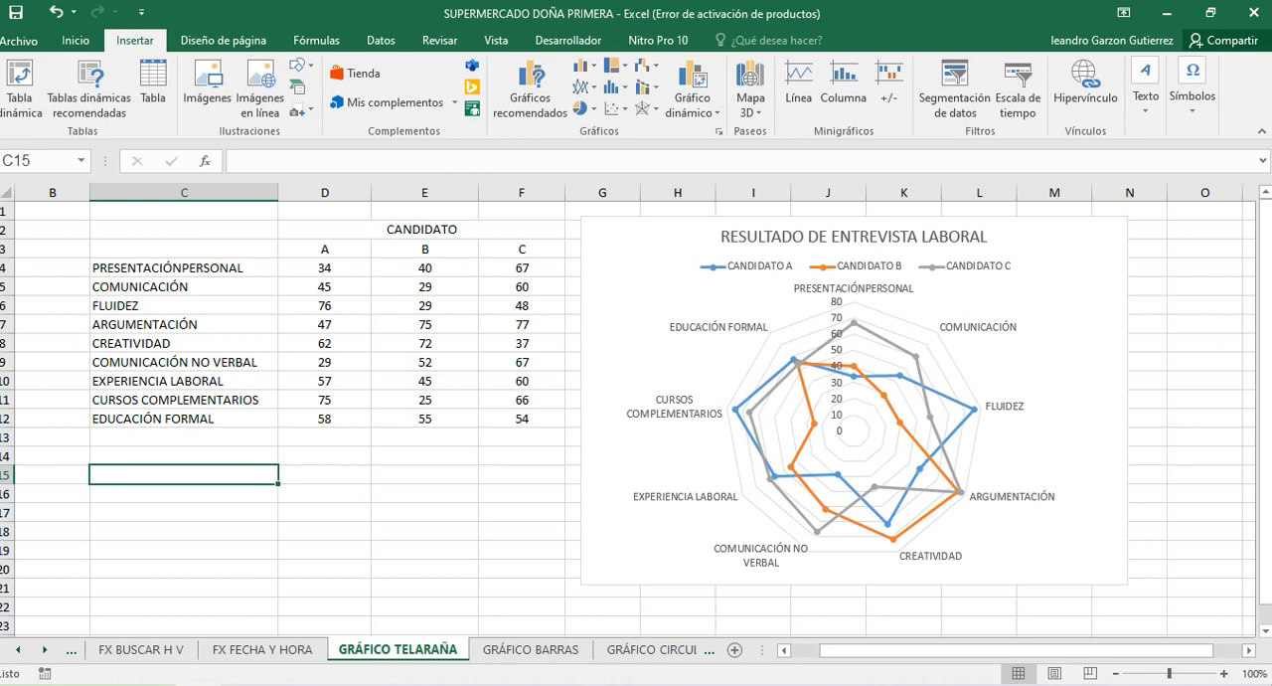
drag(199, 269, 428, 268)
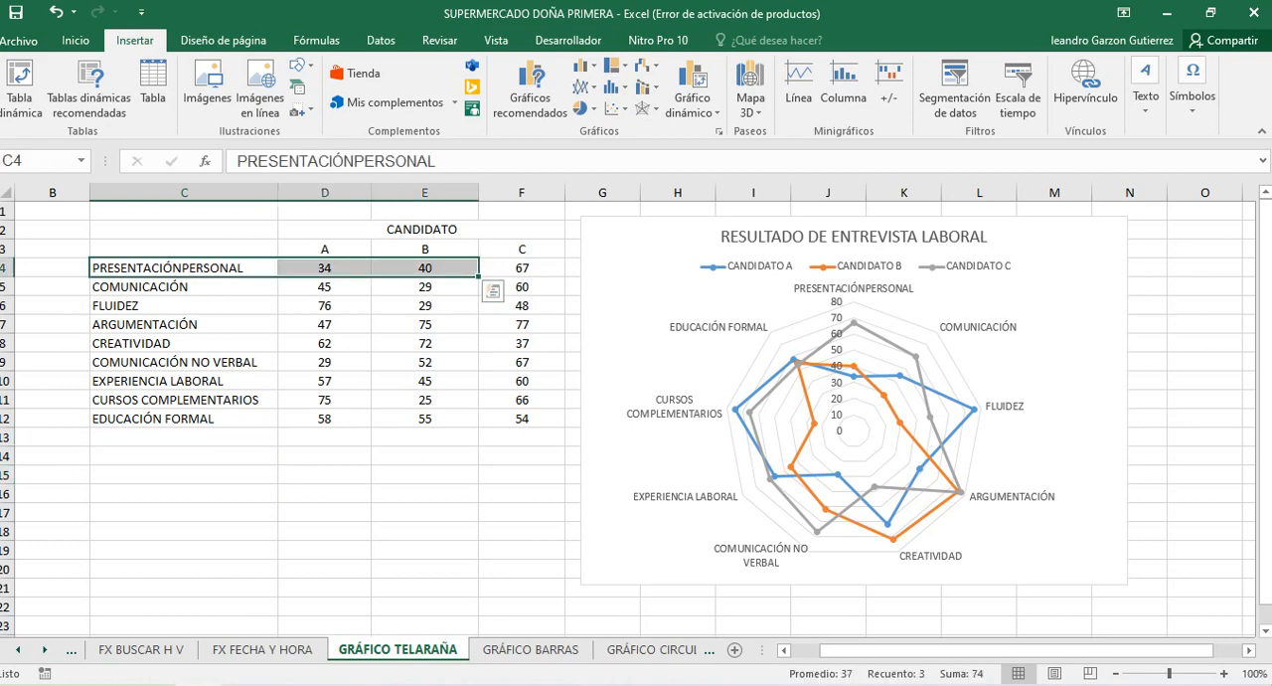
click(325, 475)
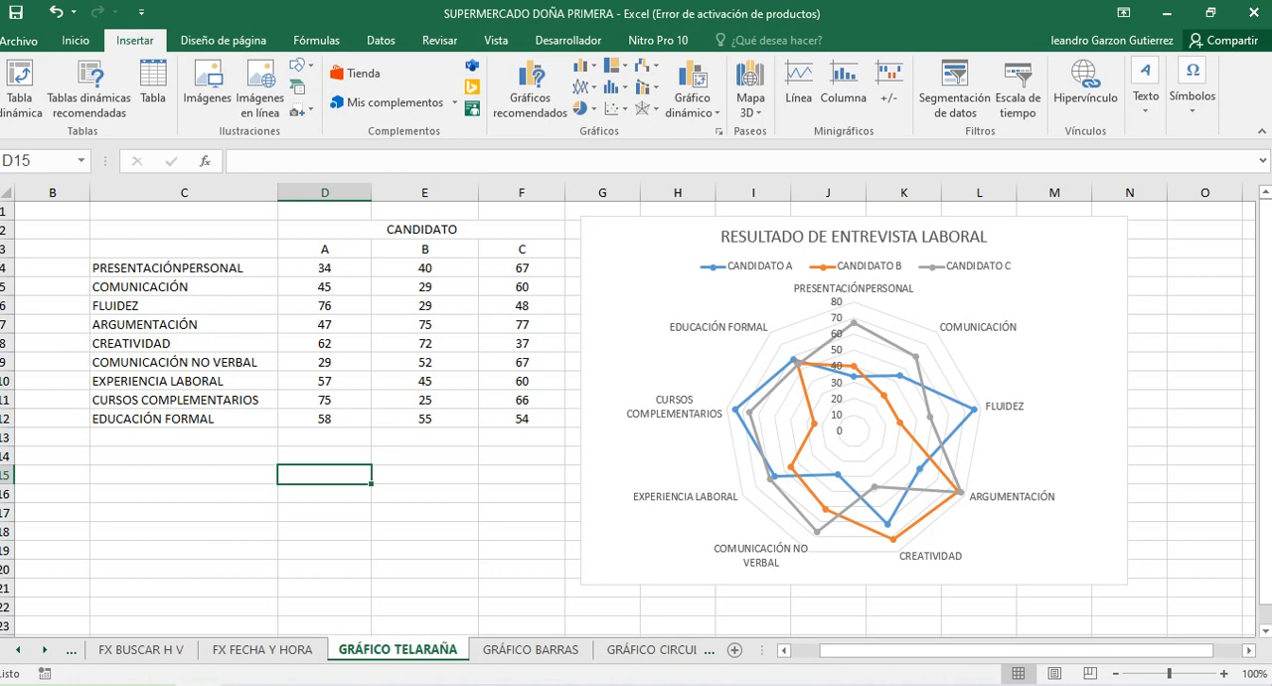
Compare the data points of candidates A, B and C on the radar chart, including ARGUMENTACIÓN, CURSOS COMPLEMENTARIOS and CREATIVIDAD
click(1054, 268)
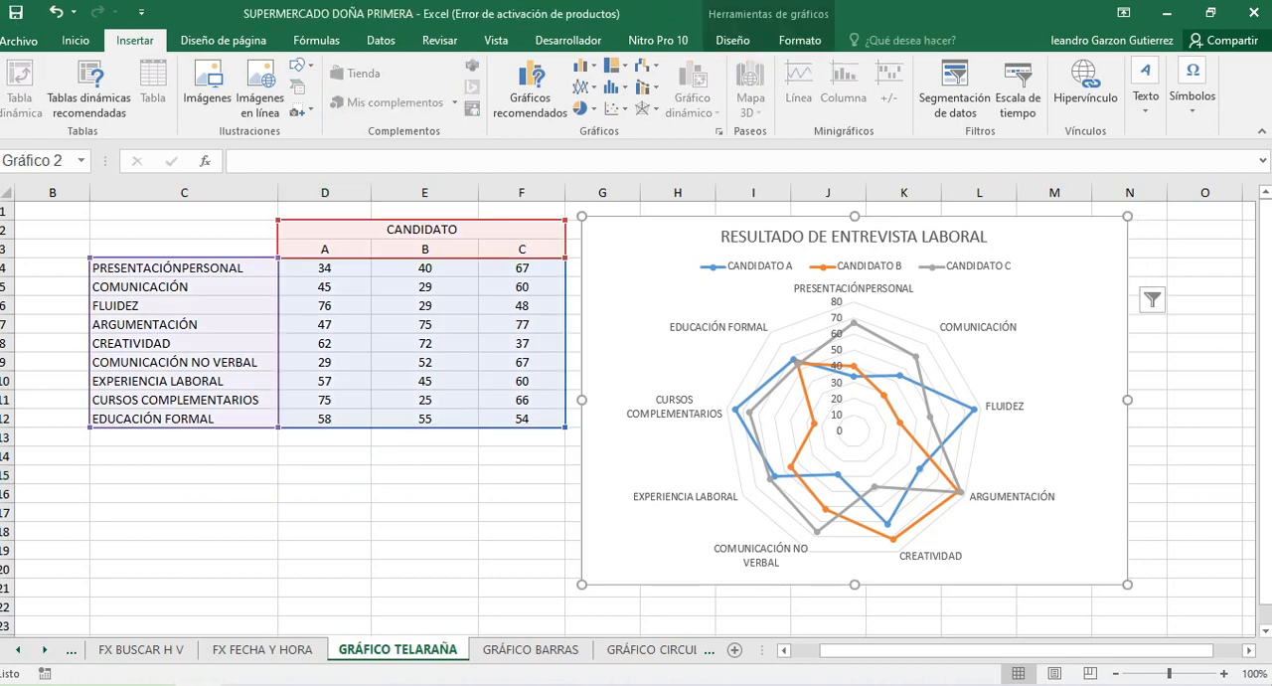
click(1249, 650)
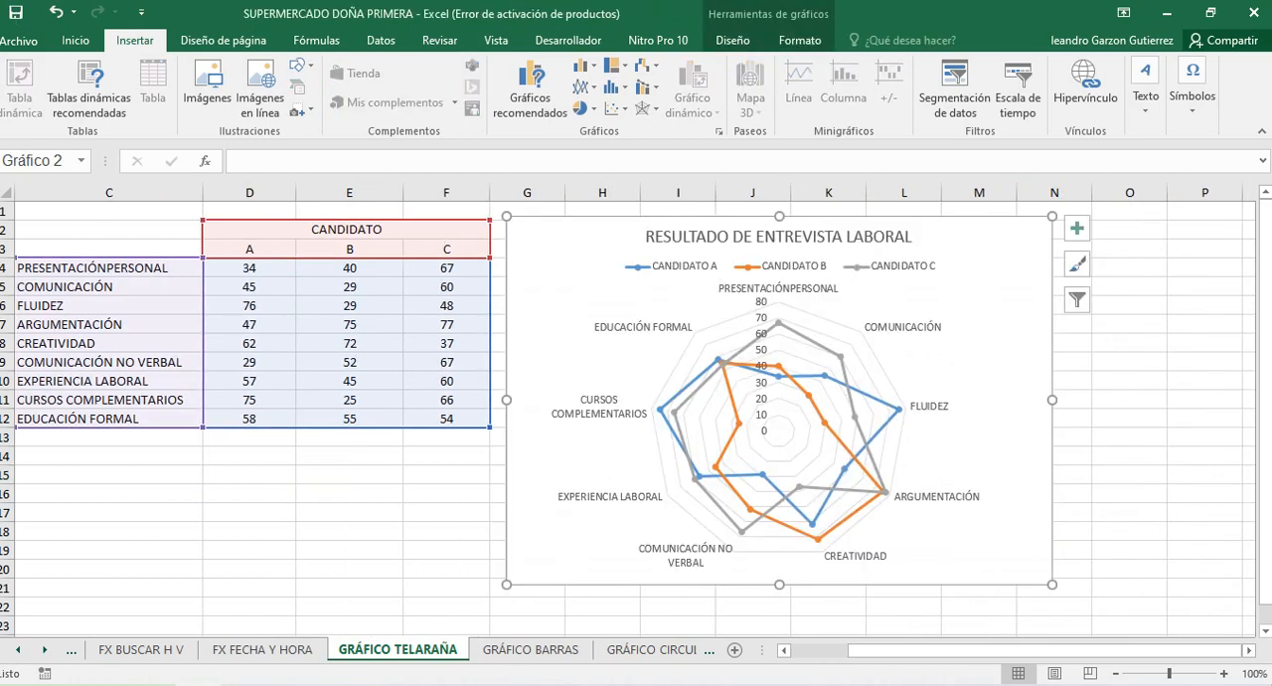
drag(1074, 650, 1016, 650)
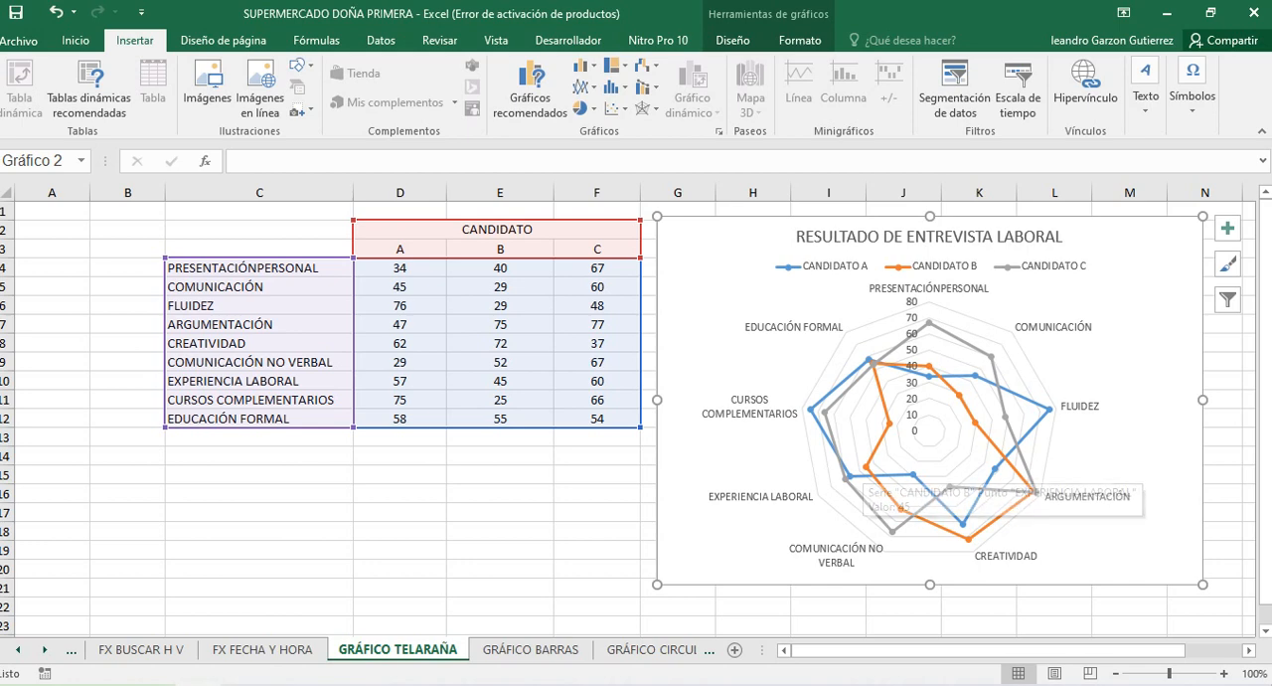
mouse_move(900, 509)
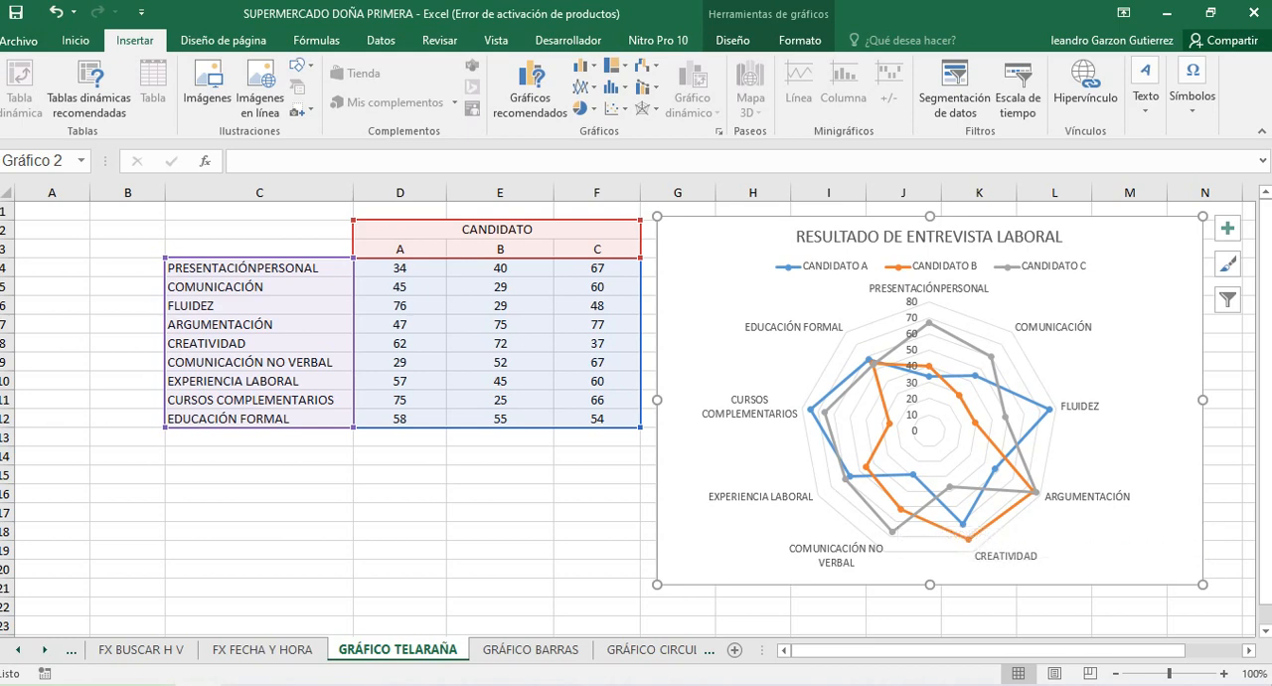
mouse_move(1035, 492)
mouse_move(872, 363)
mouse_move(929, 375)
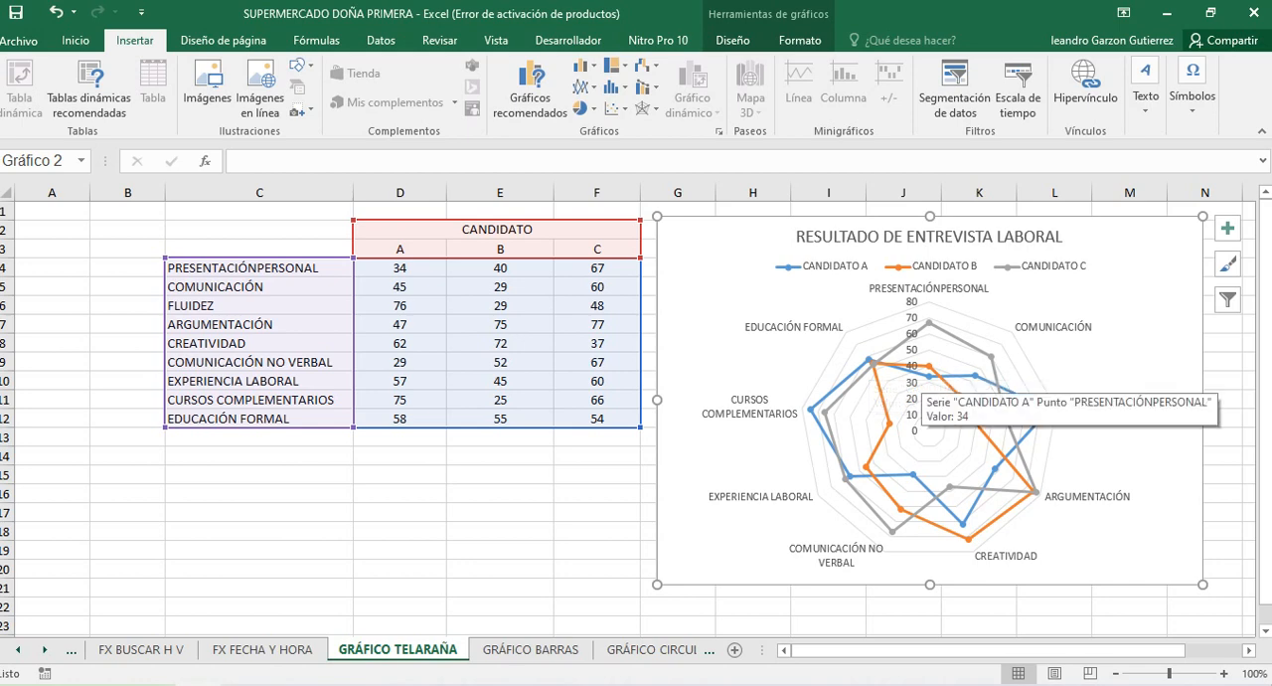
mouse_move(976, 376)
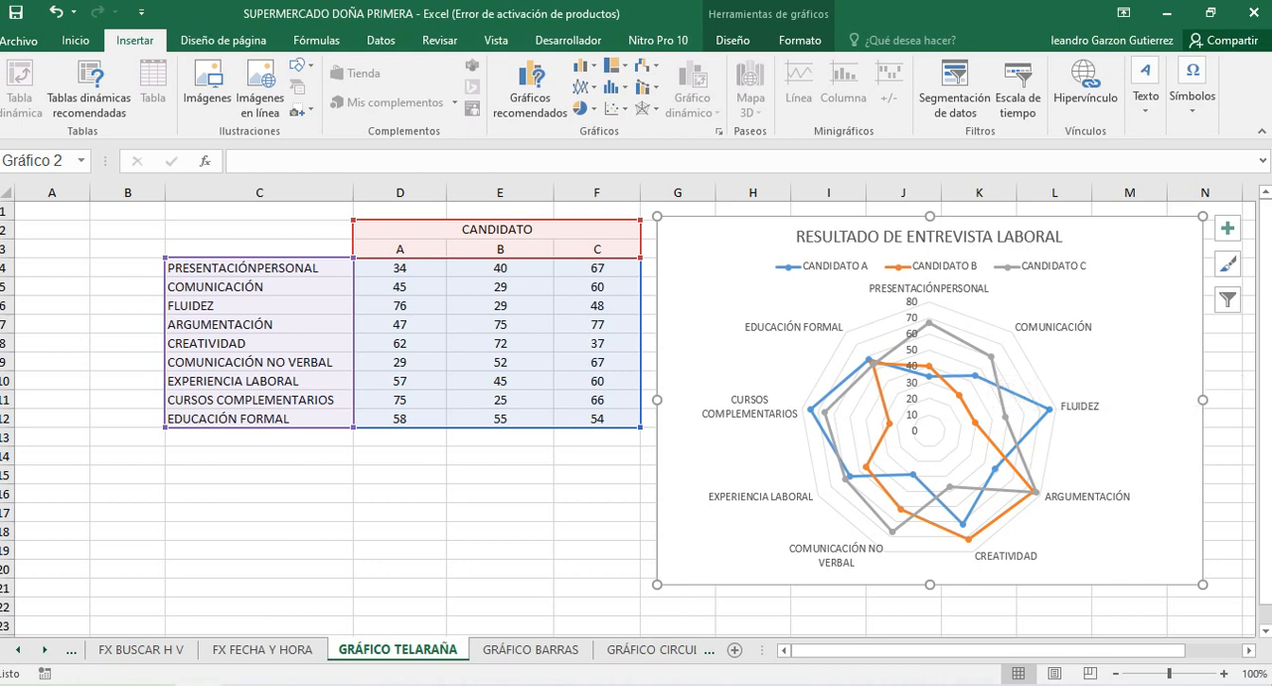
mouse_move(1035, 493)
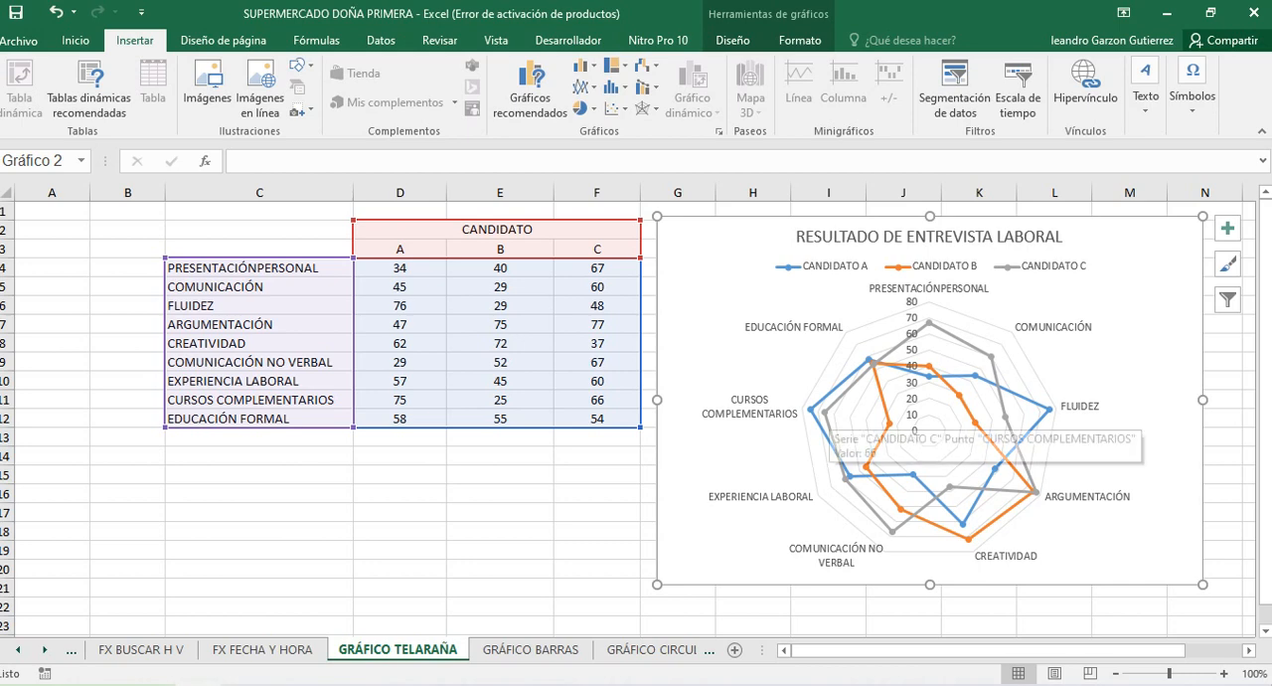
mouse_move(812, 408)
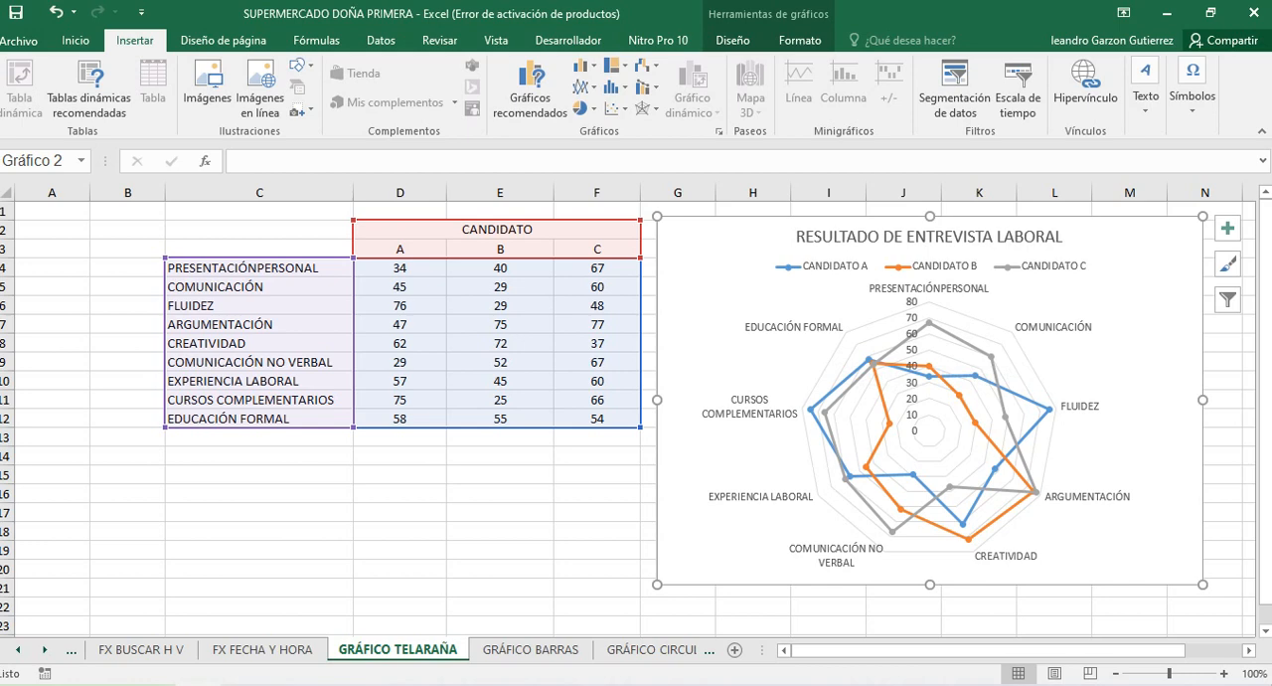
mouse_move(969, 538)
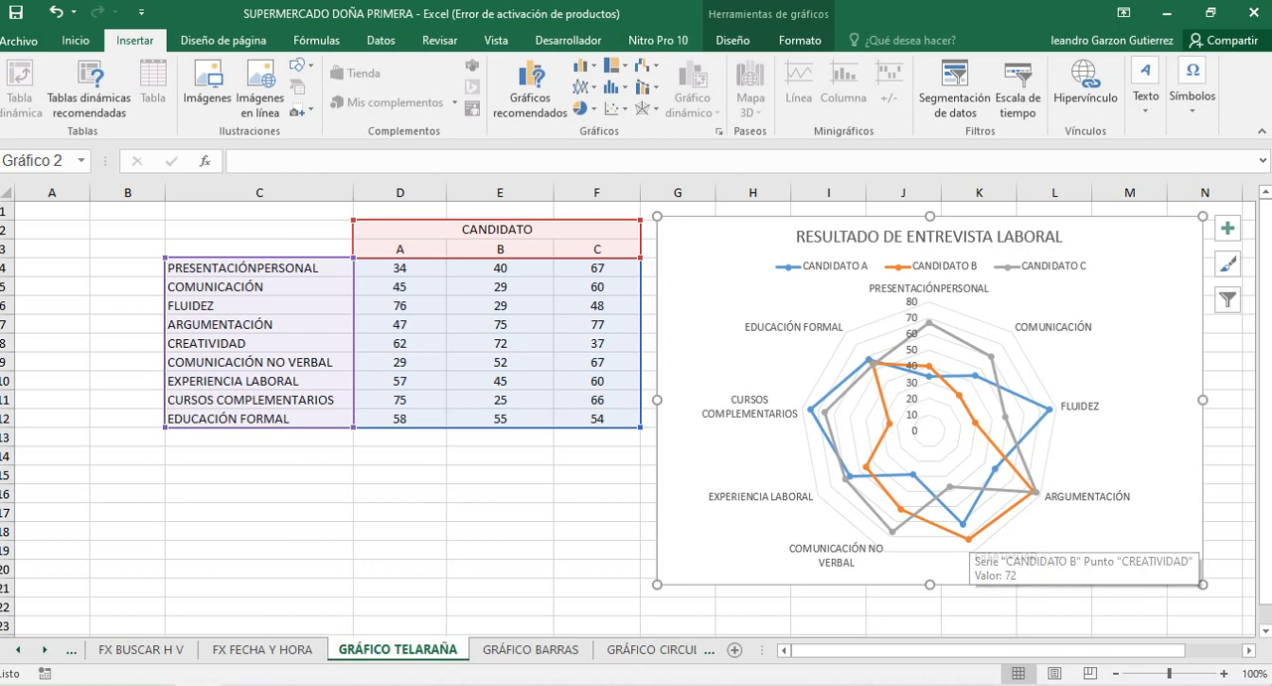
mouse_move(951, 487)
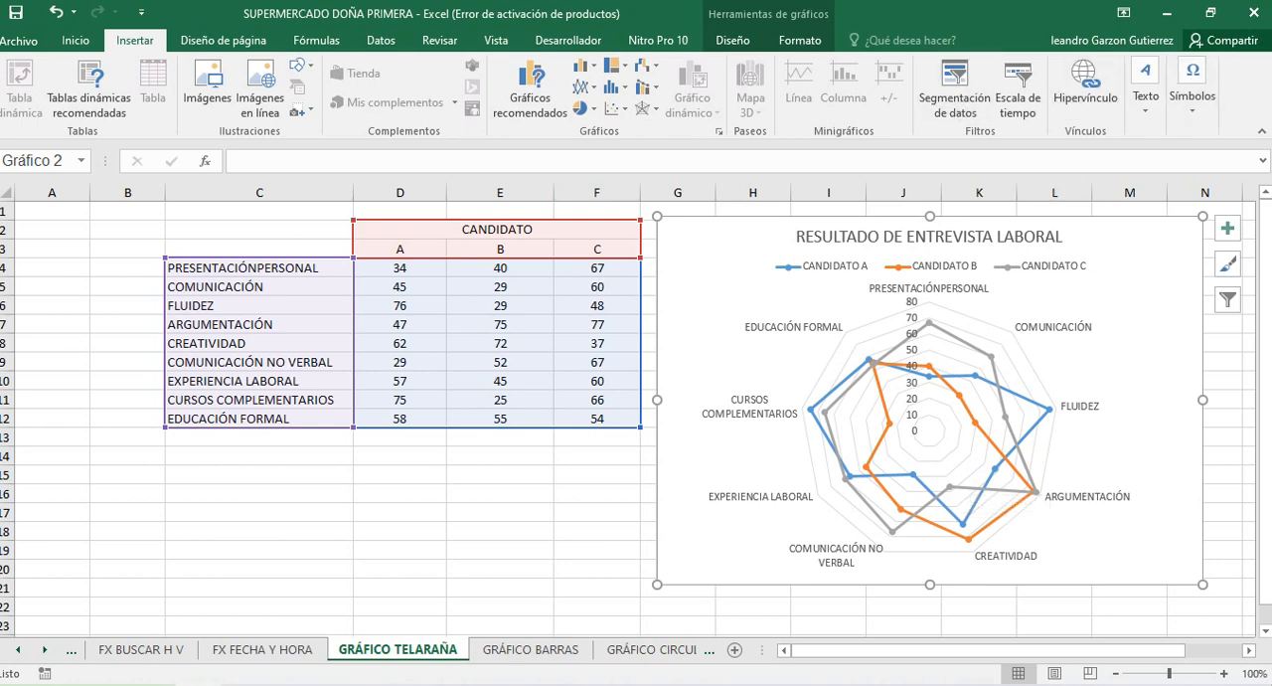
Move the radar chart about two columns further from the score table, so it starts in column I
click(597, 531)
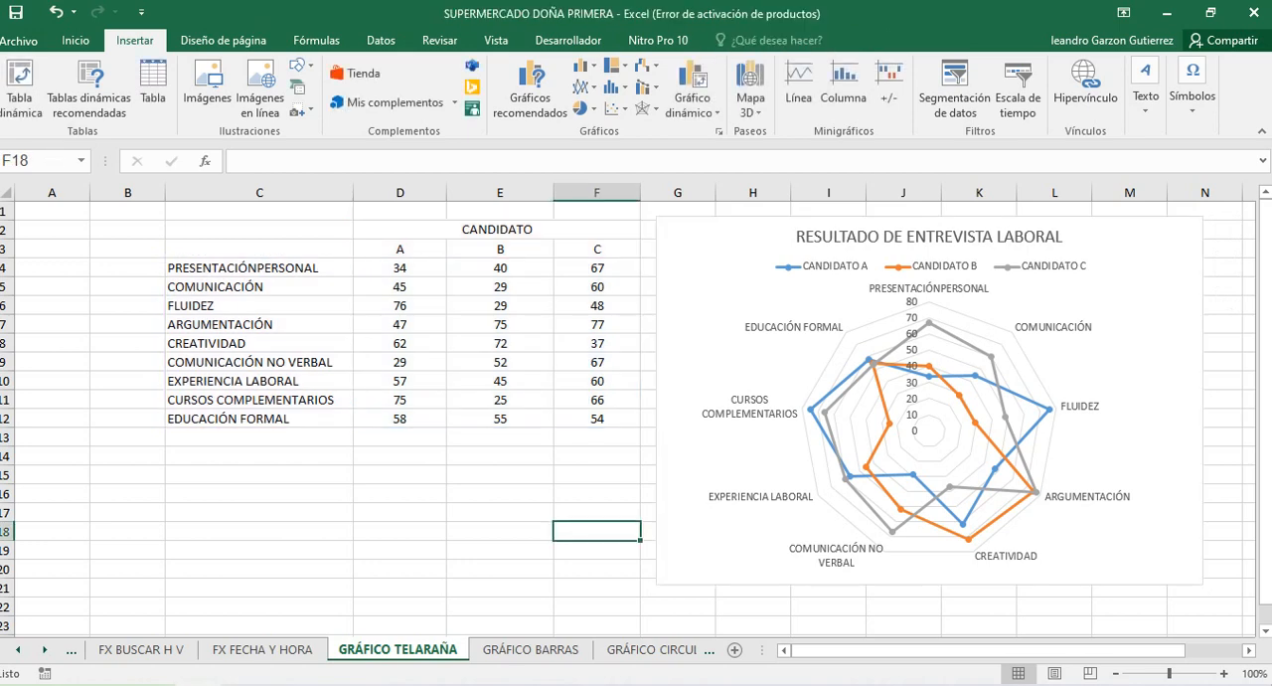
click(746, 250)
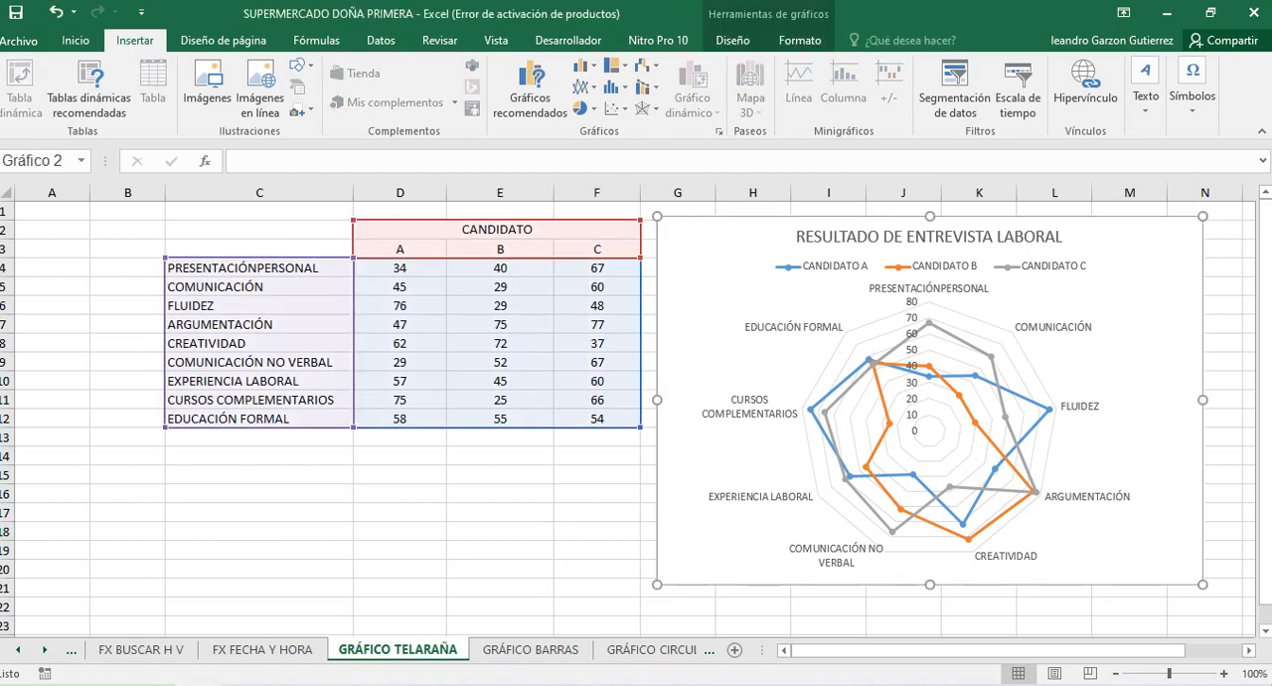
drag(746, 250, 897, 250)
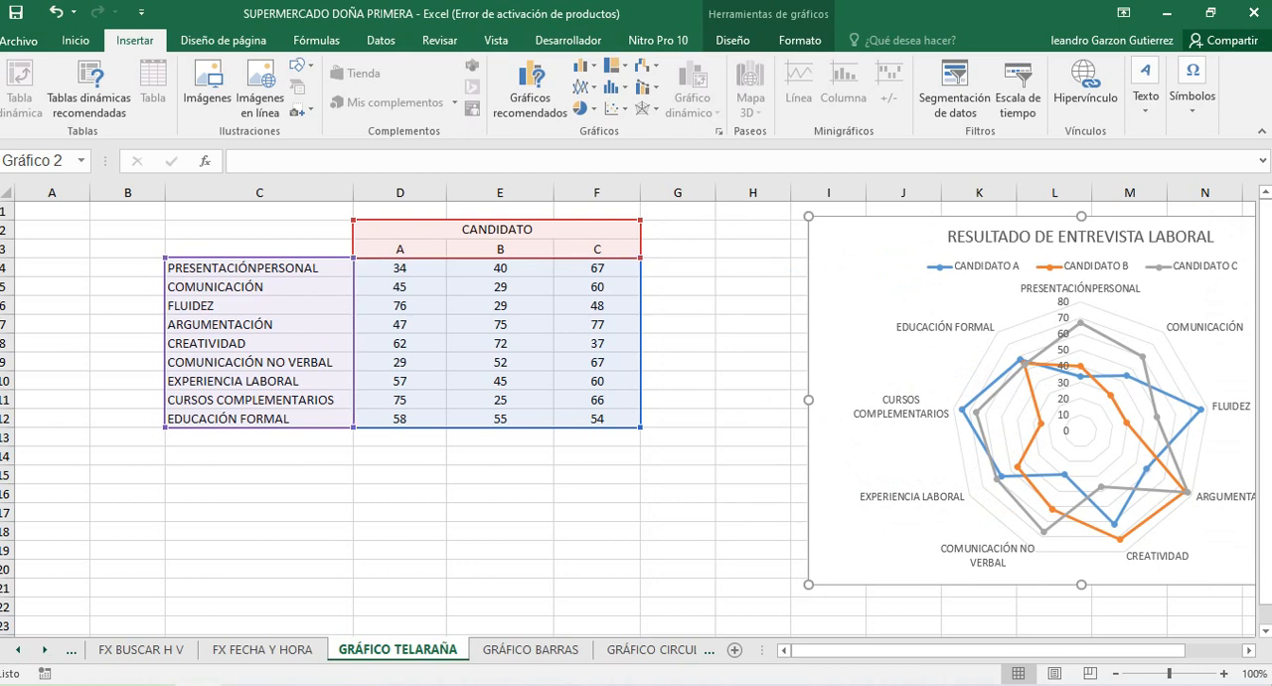
drag(260, 476, 260, 492)
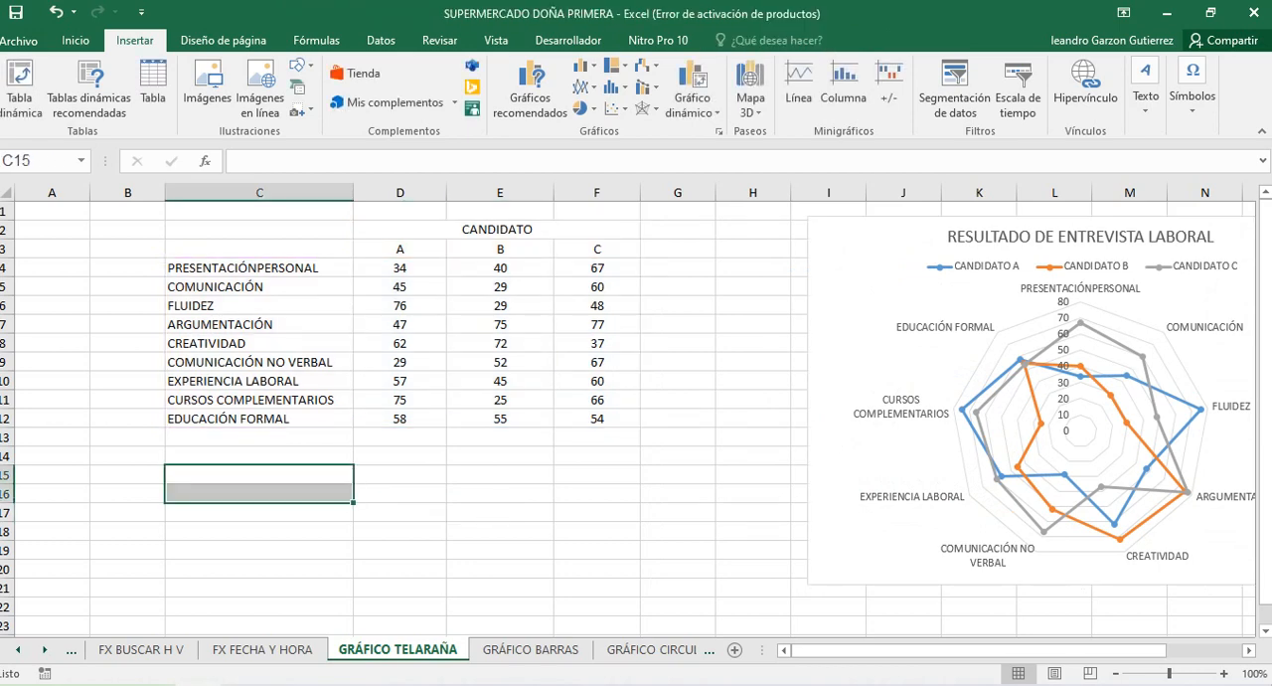
Go through the interview criteria in column C, from PRESENTACIÓNPERSONAL down to CURSOS COMPLEMENTARIOS
click(259, 268)
click(259, 306)
click(260, 288)
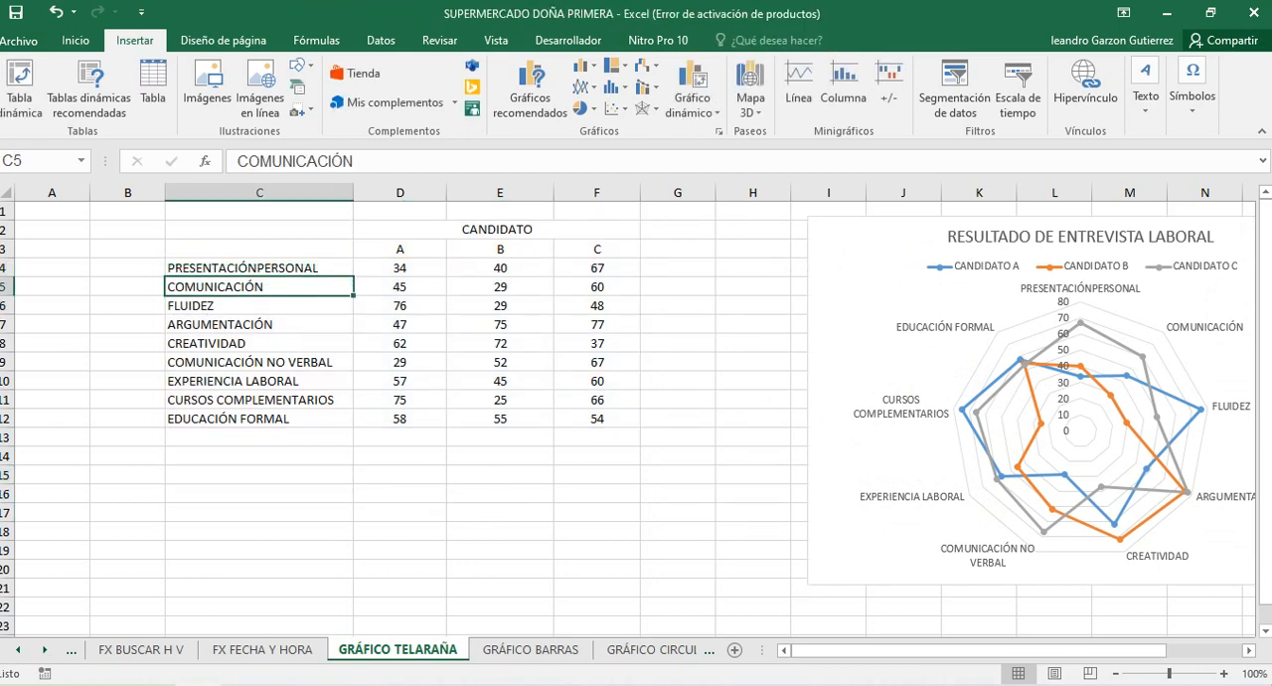
click(260, 305)
key(Down)
key(Down)
key(Down)
key(Down)
key(Down)
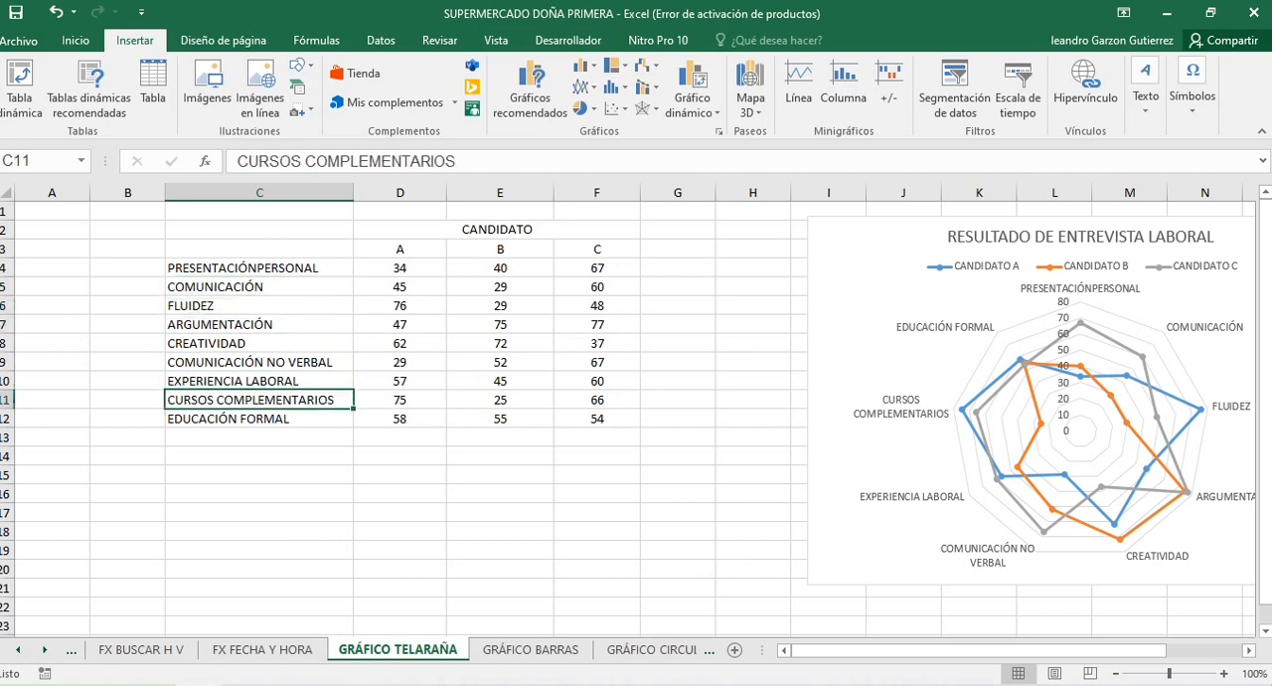
click(259, 268)
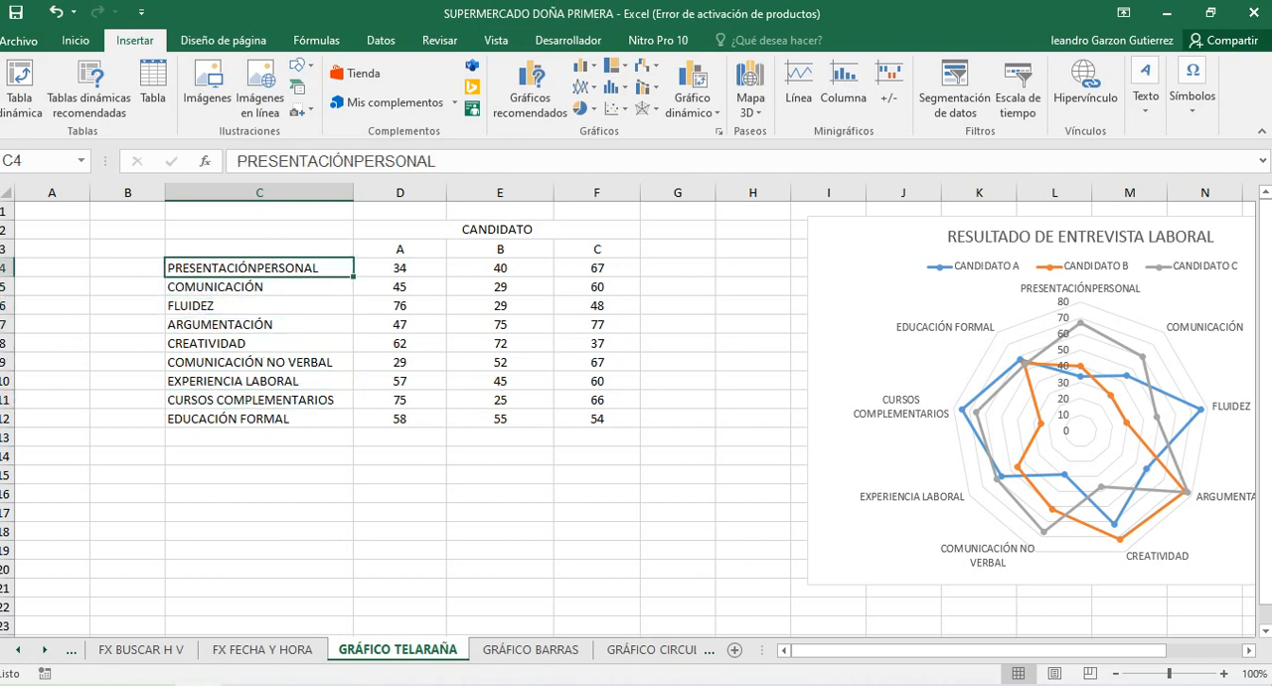
Examine how the candidate headings A, B and C in row 3 relate to the scores for PRESENTACIÓNPERSONAL, COMUNICACIÓN and FLUIDEZ
drag(259, 249, 596, 269)
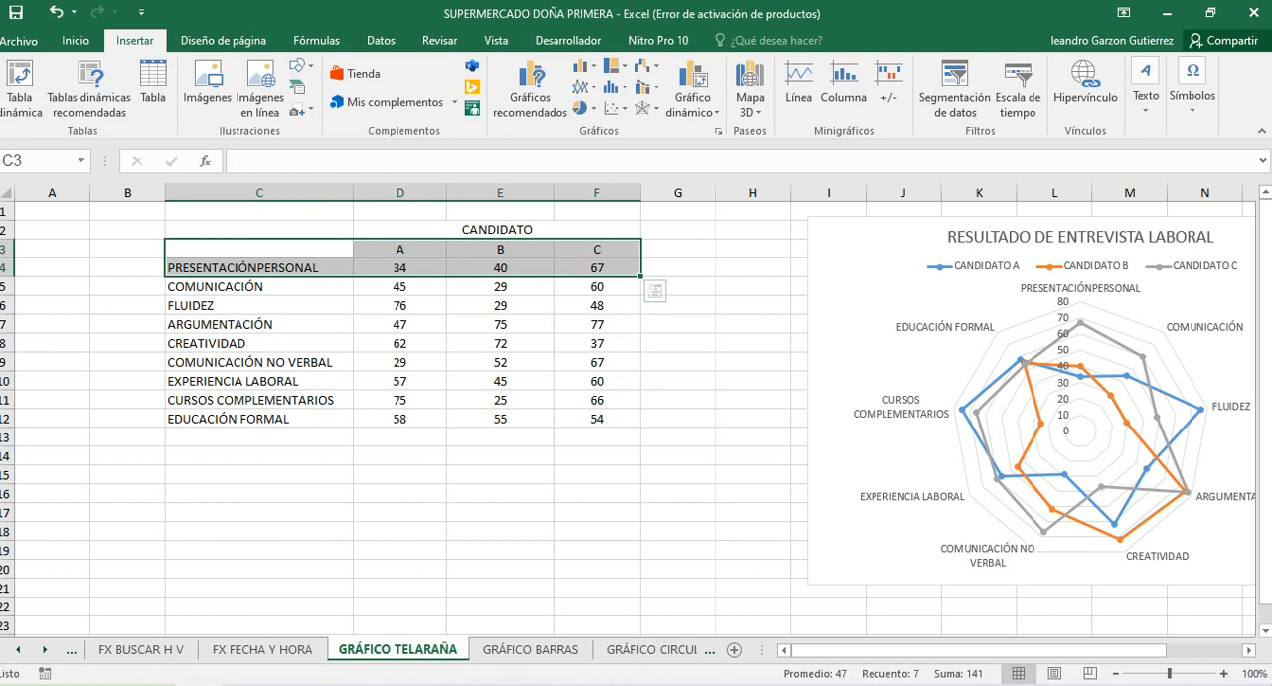
click(259, 287)
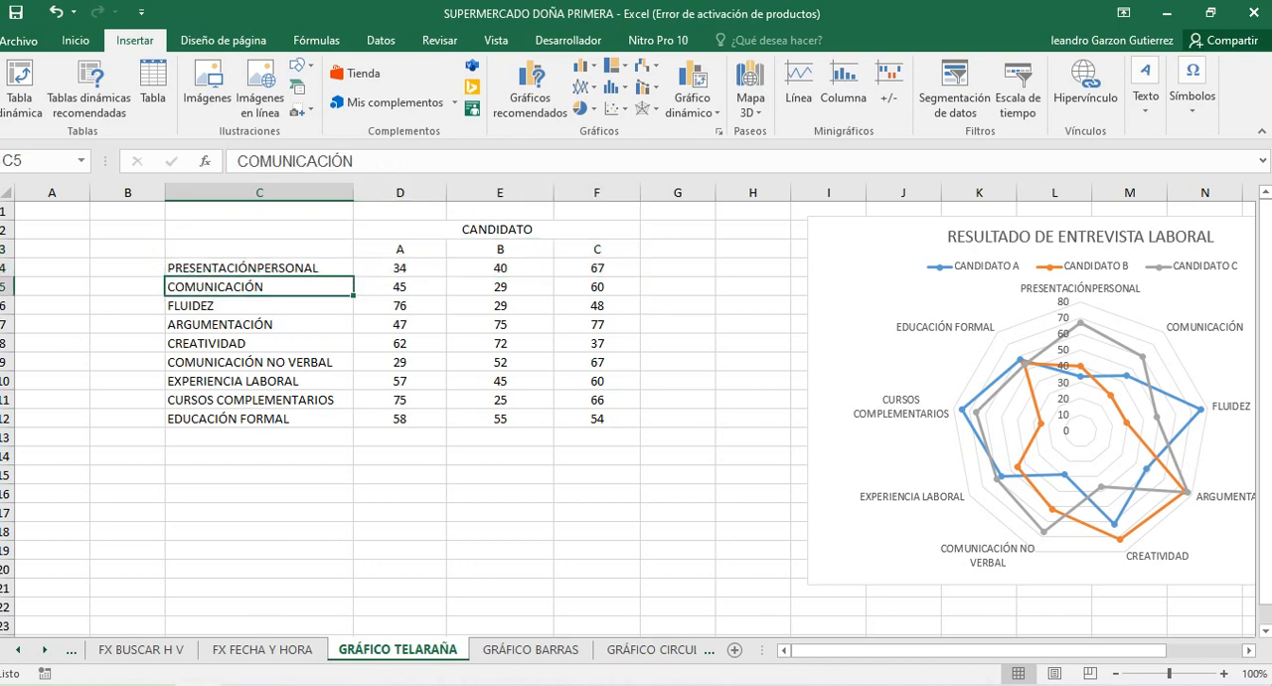
drag(259, 249, 597, 305)
click(400, 456)
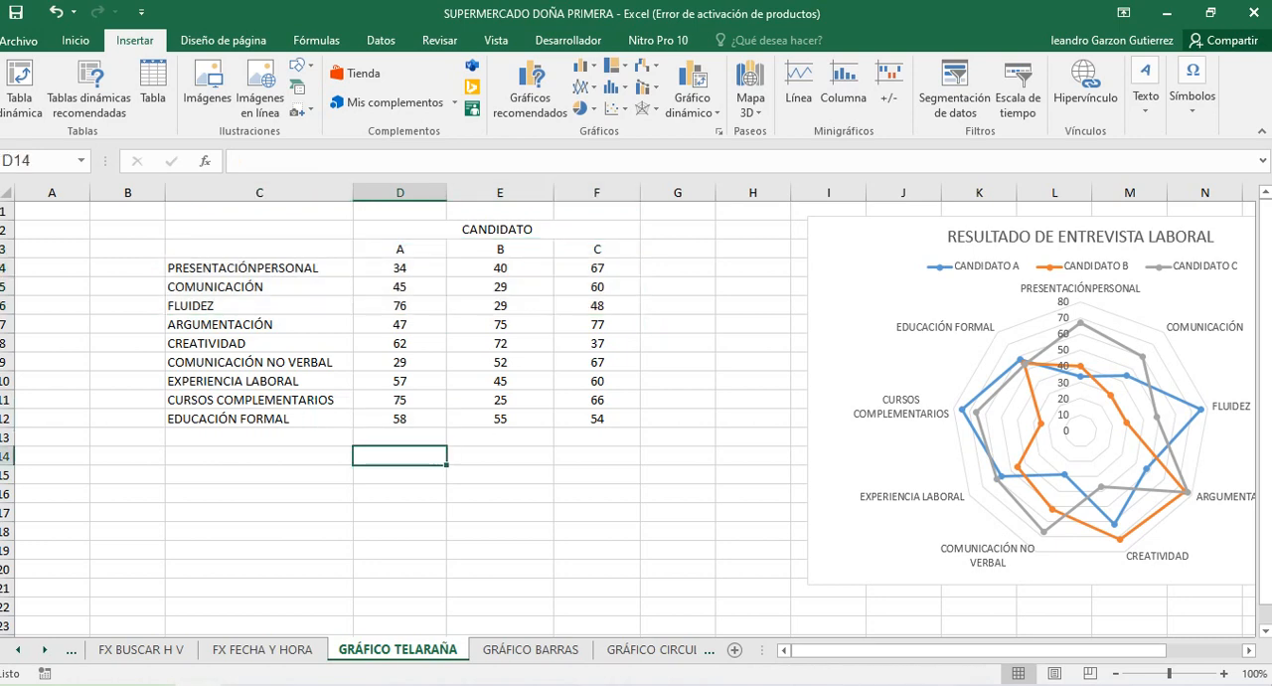
drag(596, 248, 400, 248)
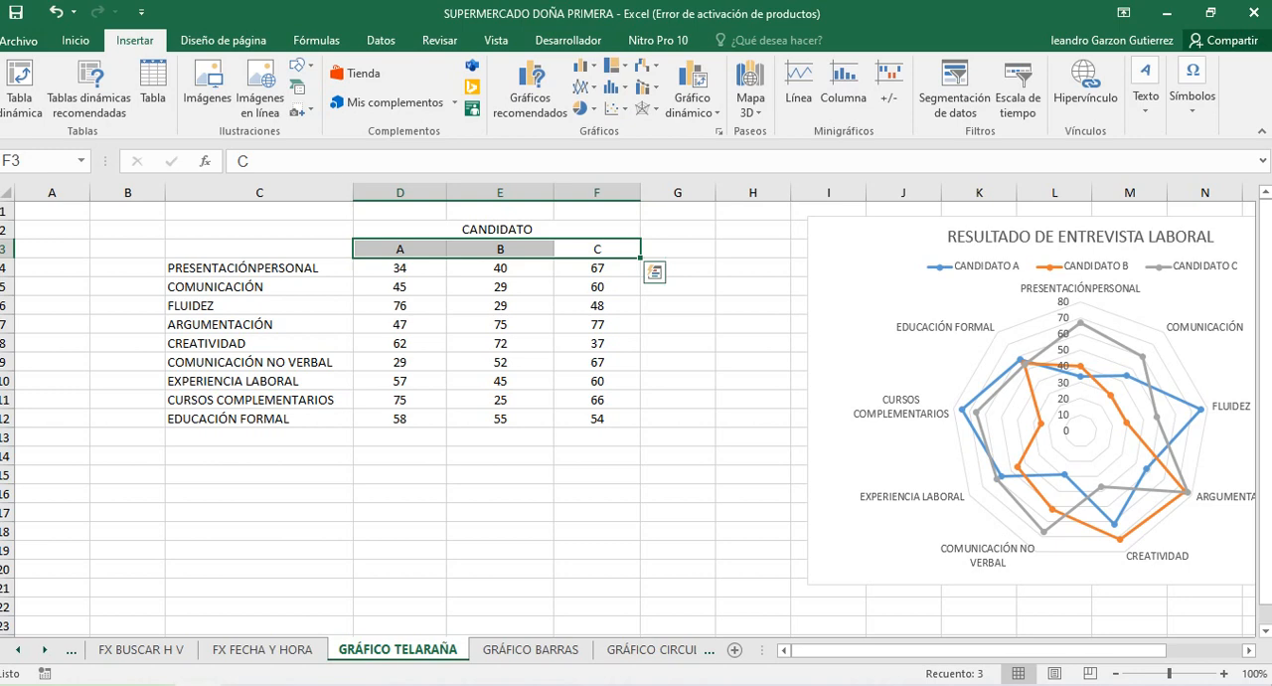
click(260, 249)
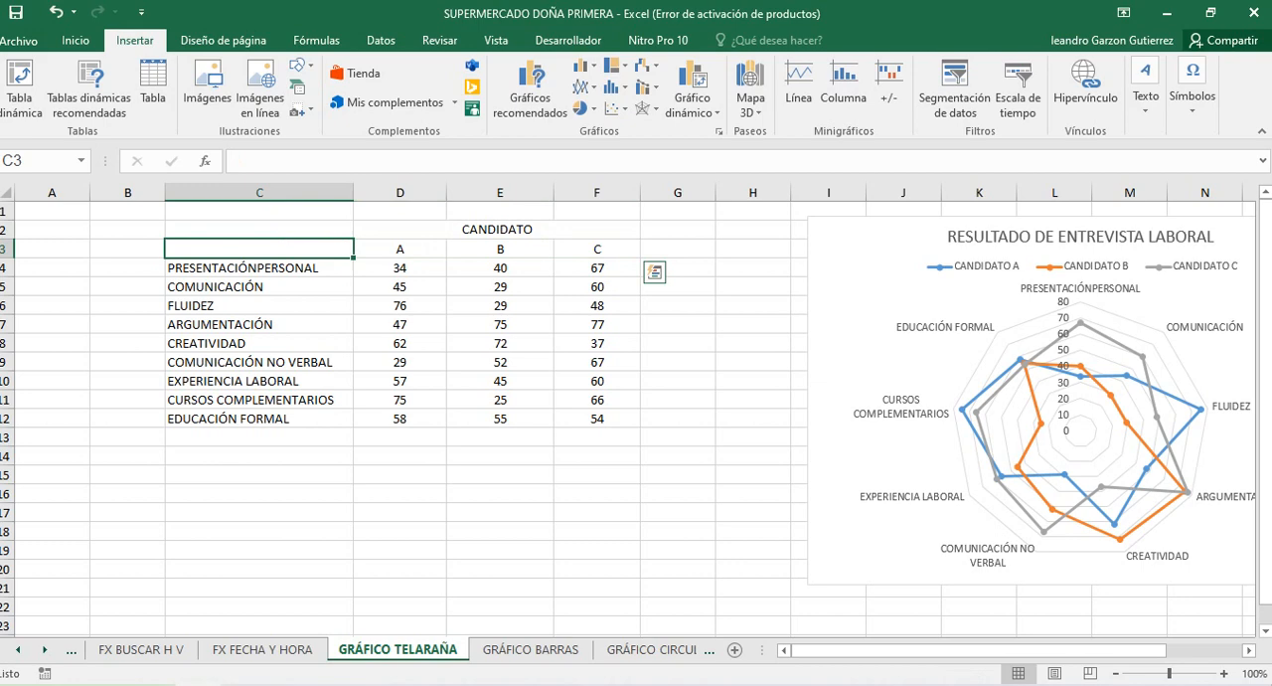
Insert a plain Radial chart from the score table C2:F12 and enlarge it so it starts in column C and extends below row 23
drag(259, 248, 399, 249)
drag(259, 229, 597, 418)
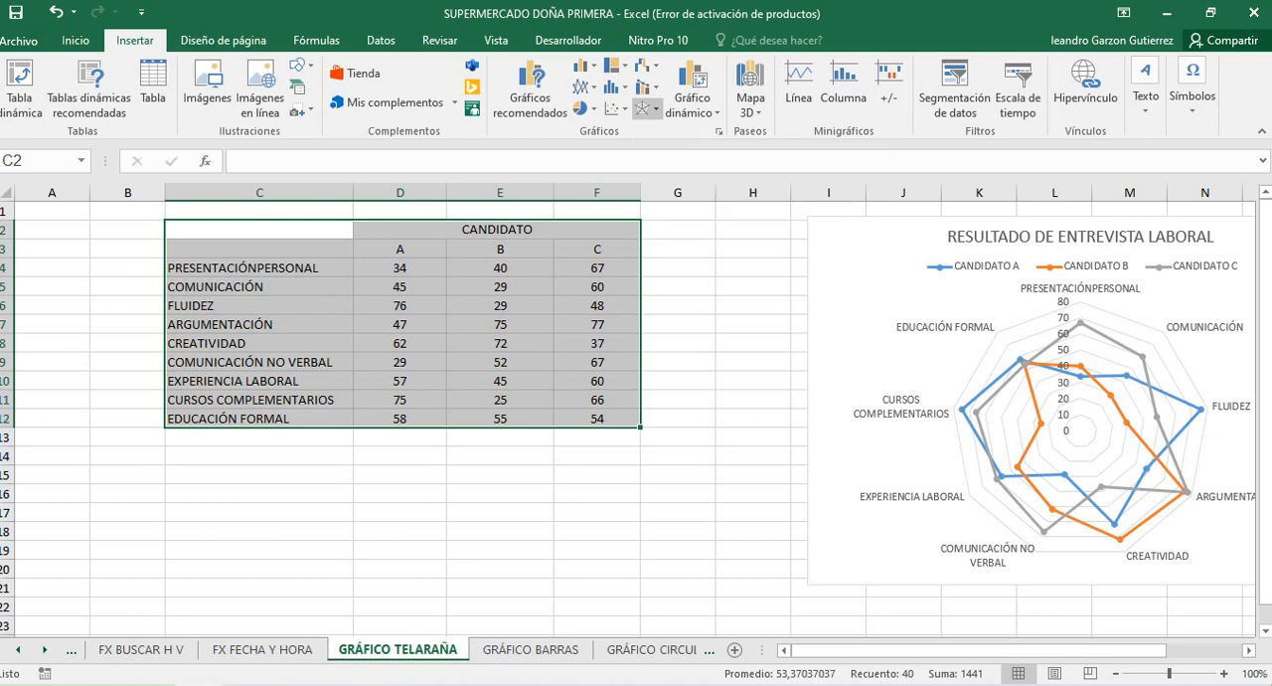
click(646, 108)
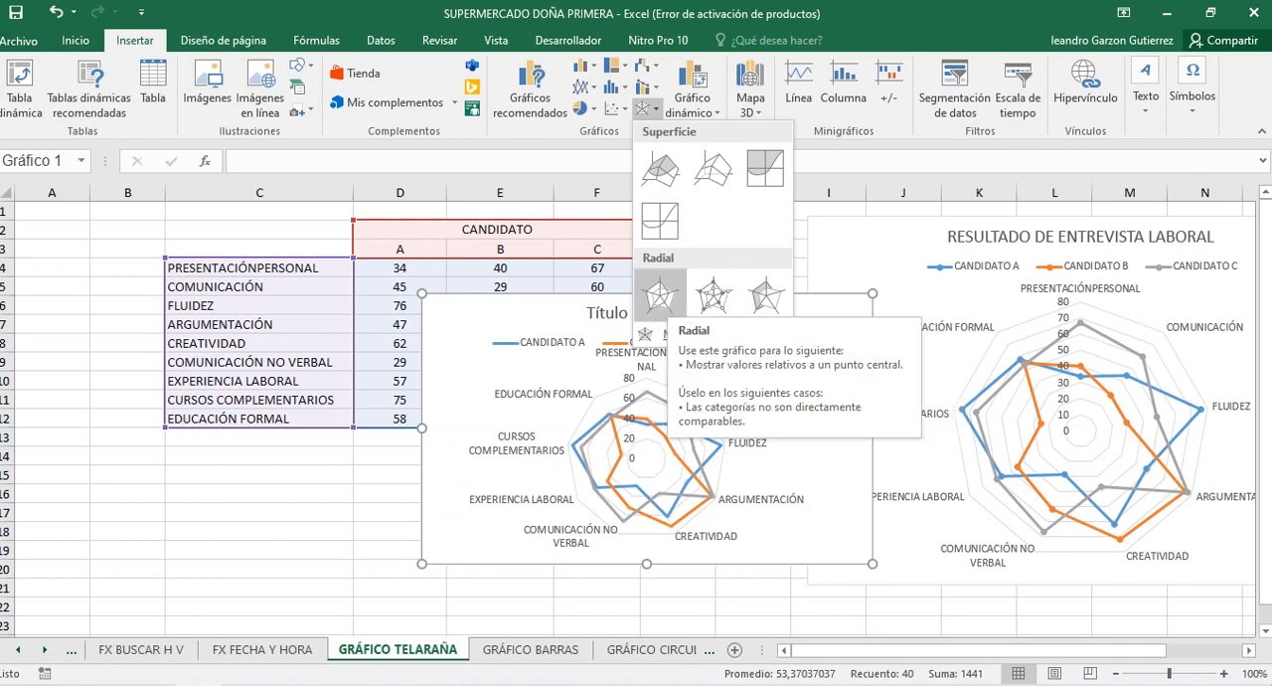
click(660, 295)
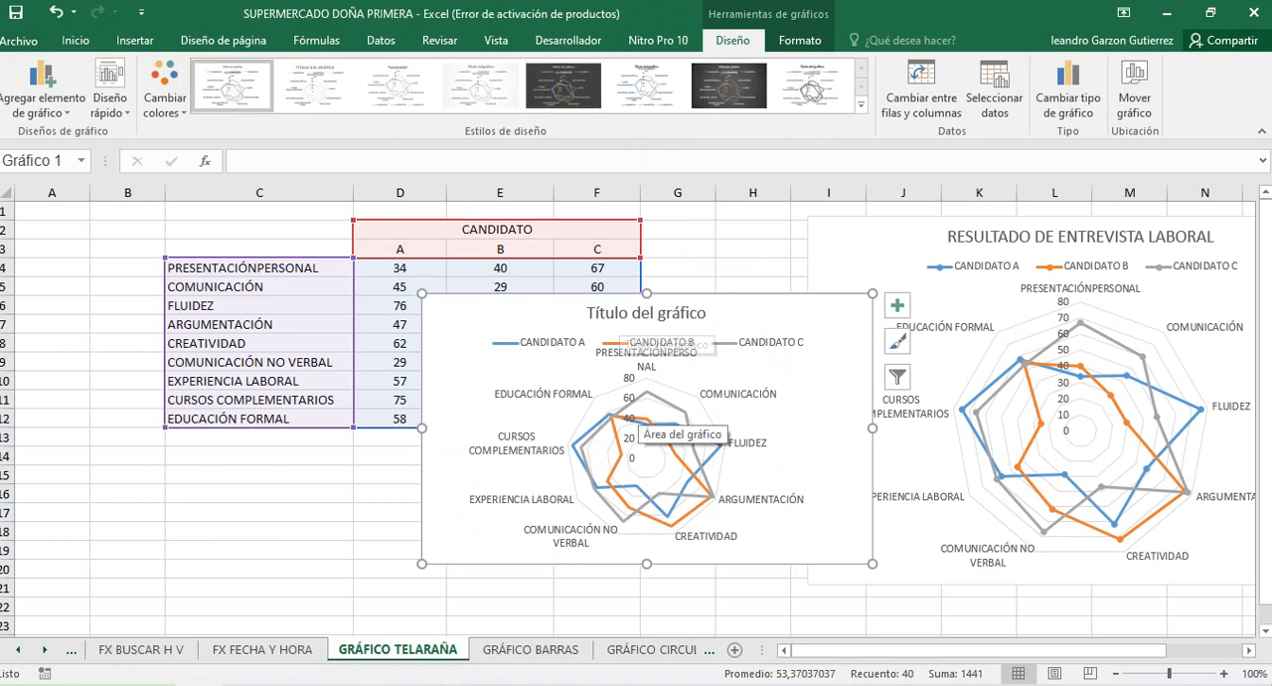
drag(423, 563, 298, 656)
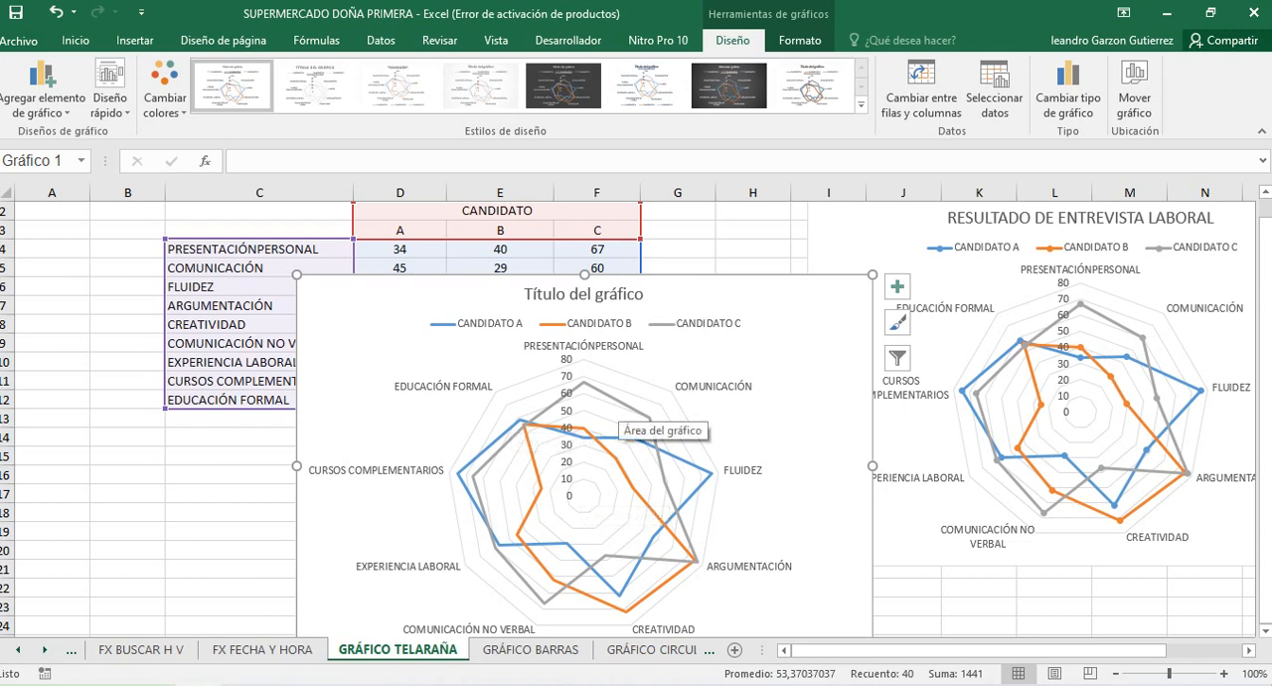
click(245, 684)
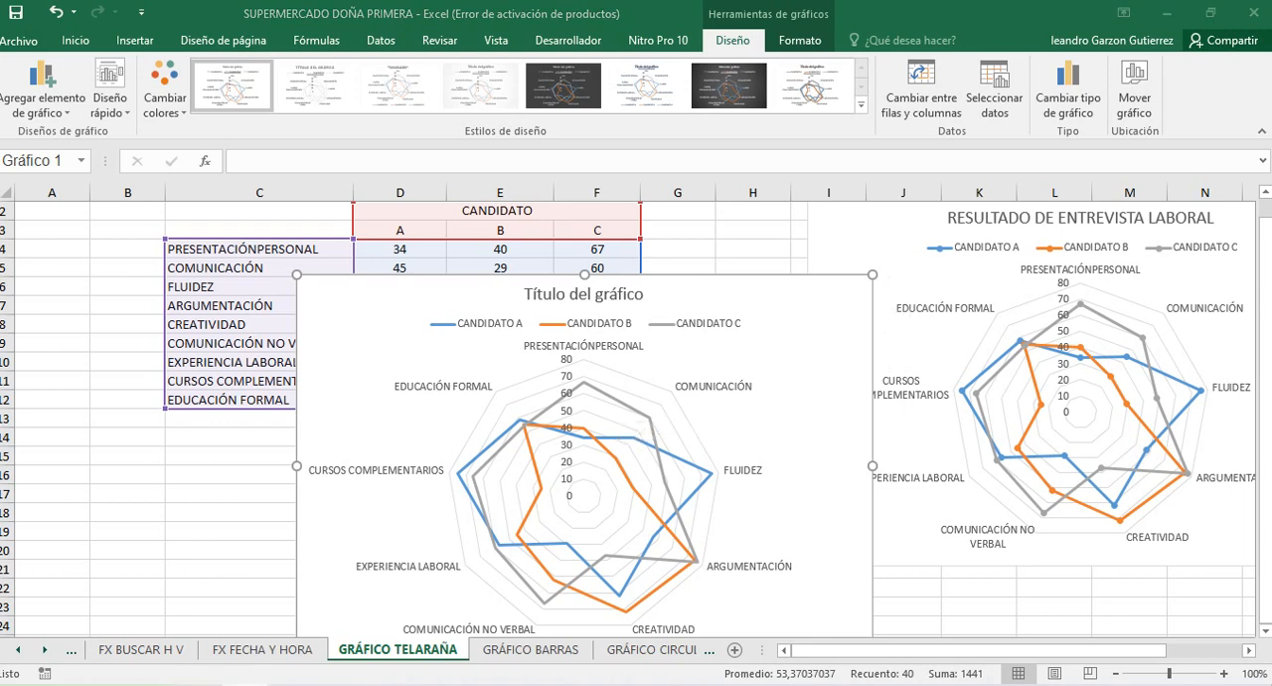